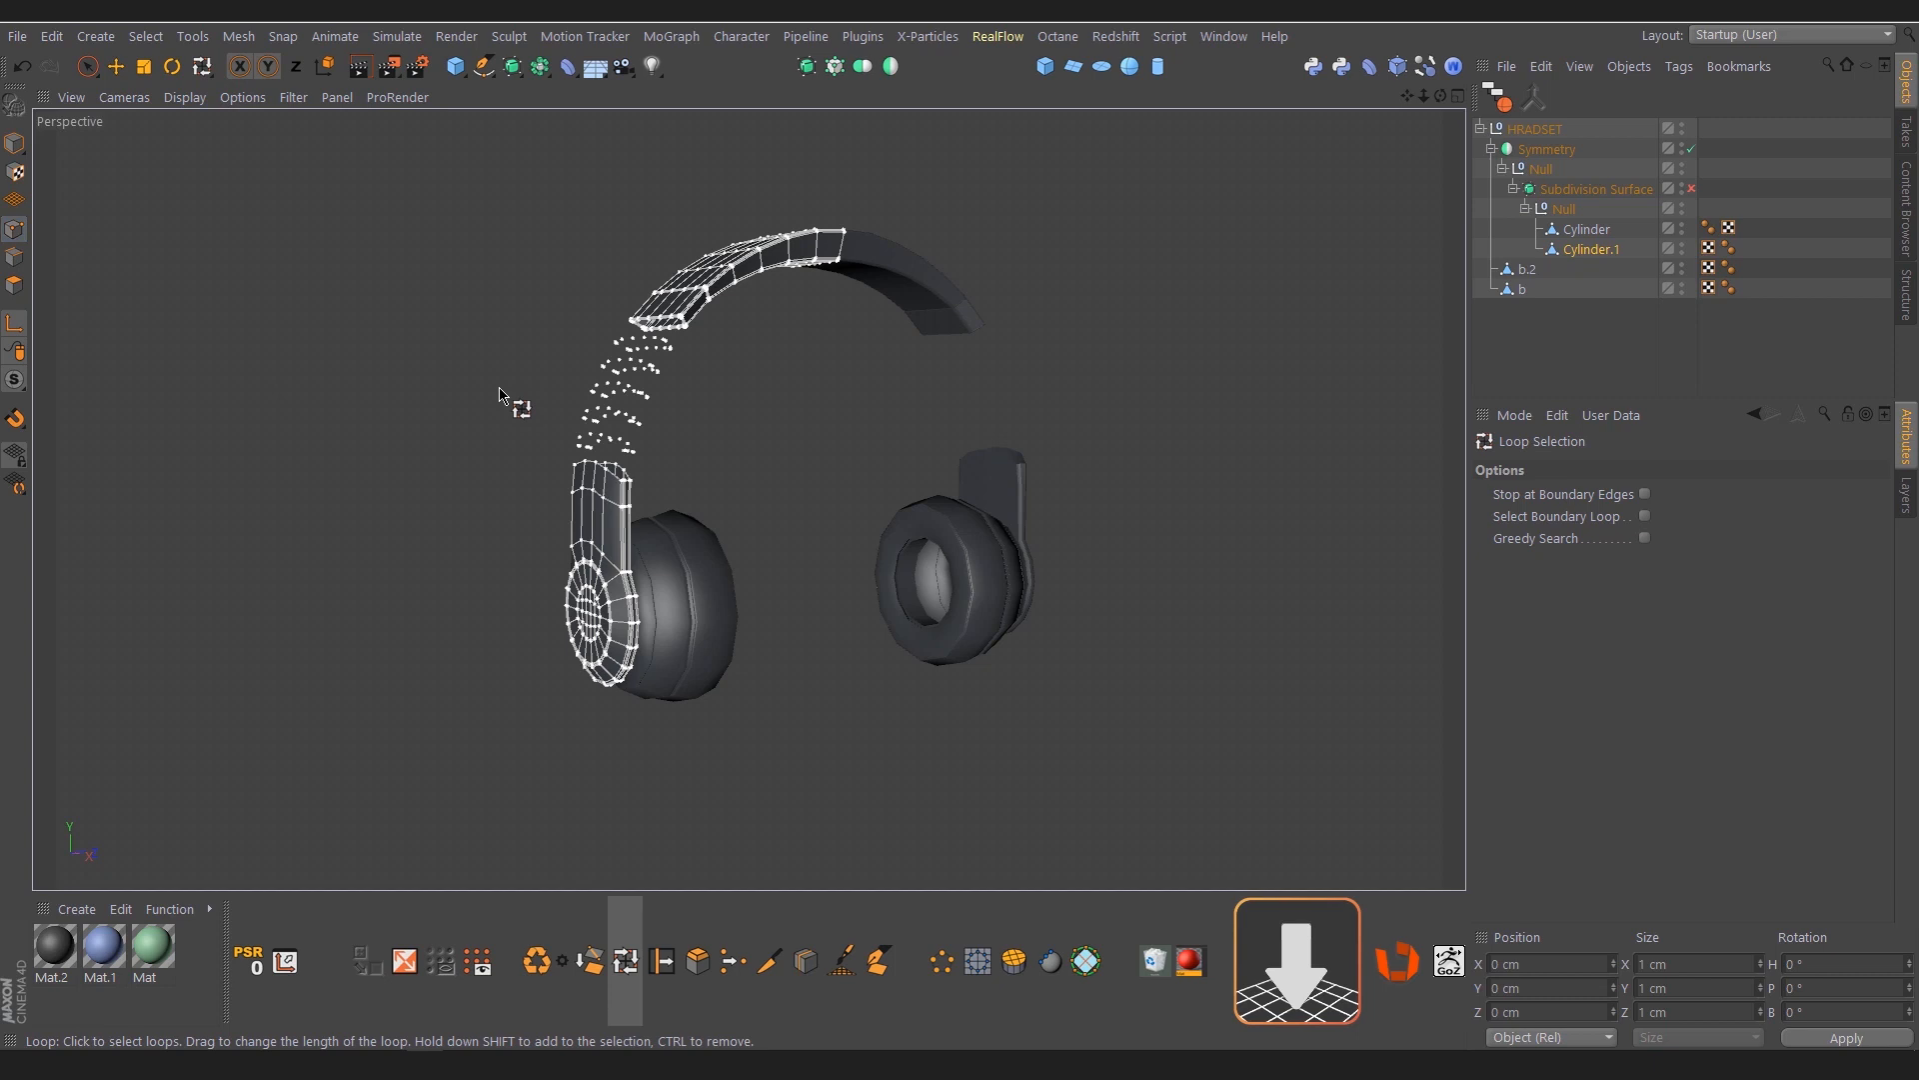
Remove the selected headband polygons of Cylinder.1 with the Delete & optimize script and check the remaining mesh in point mode
left_click(14, 284)
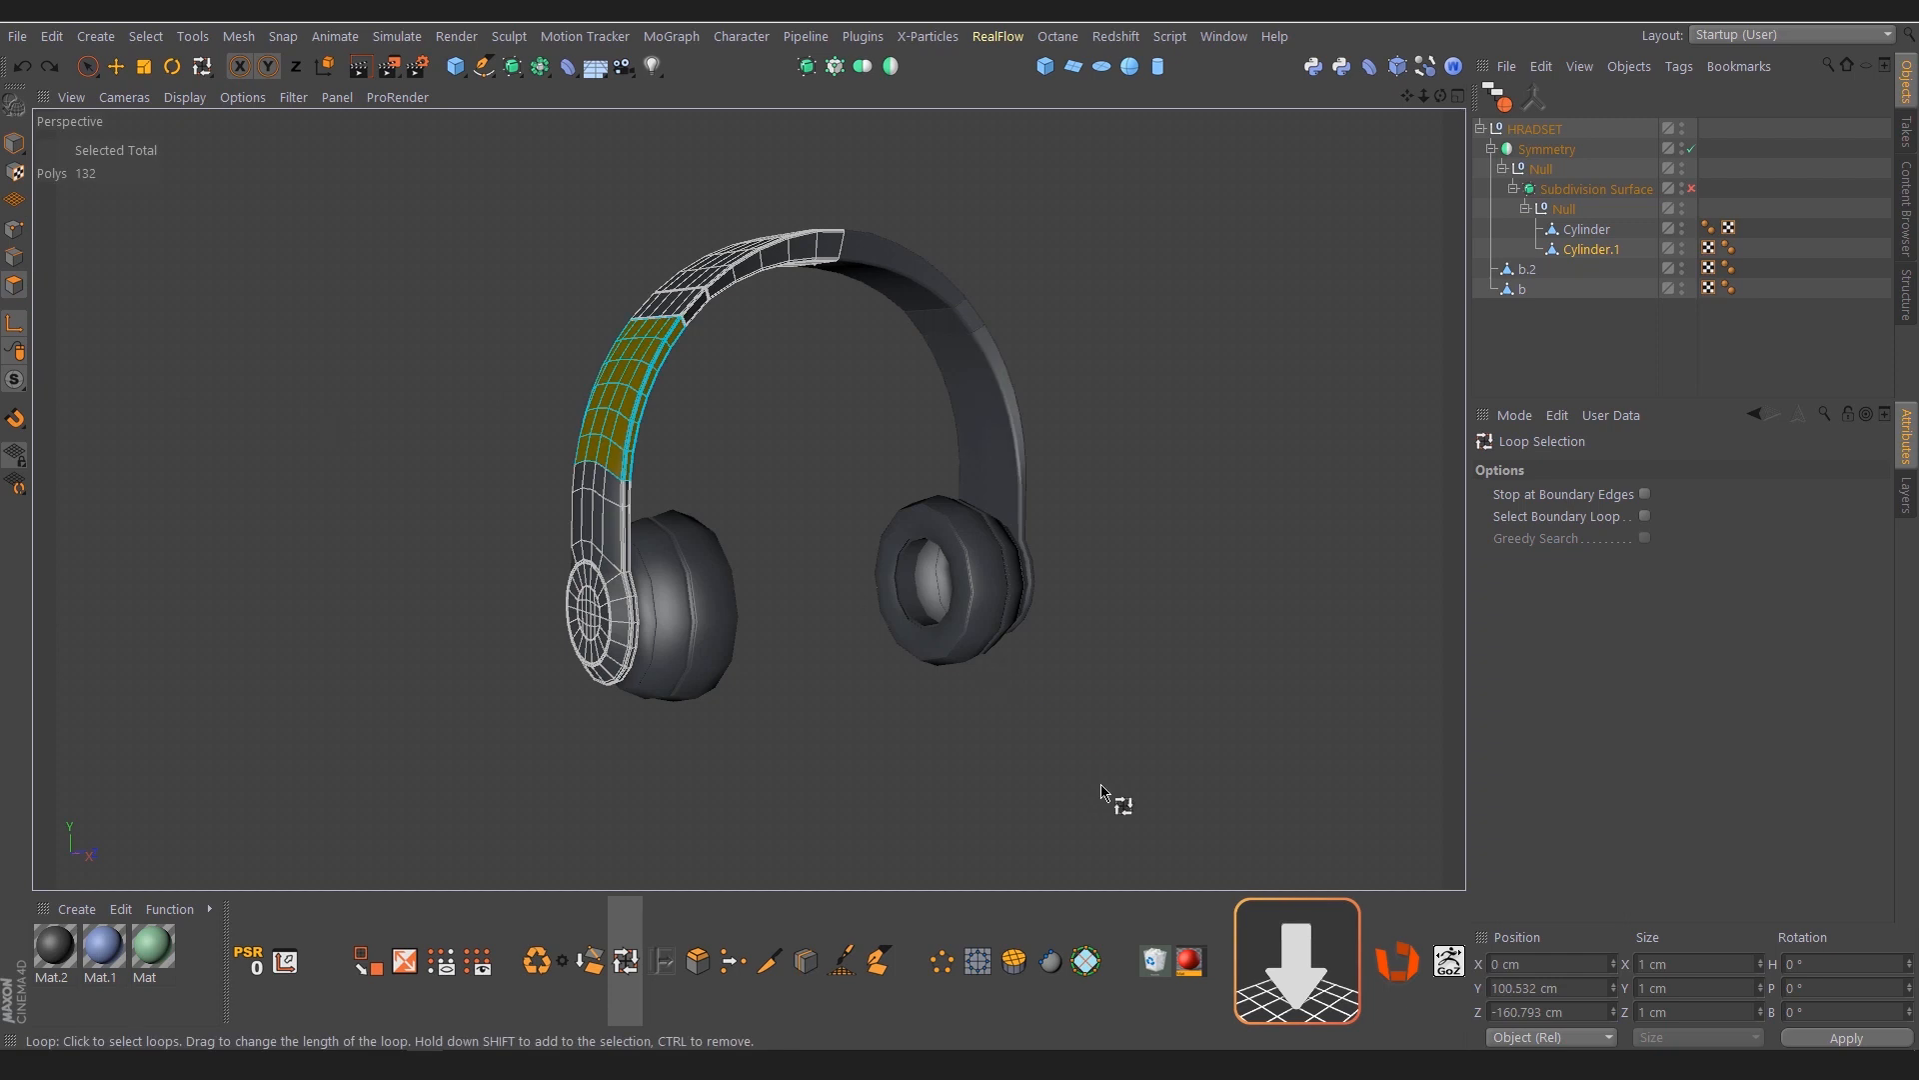
left_click(1155, 964)
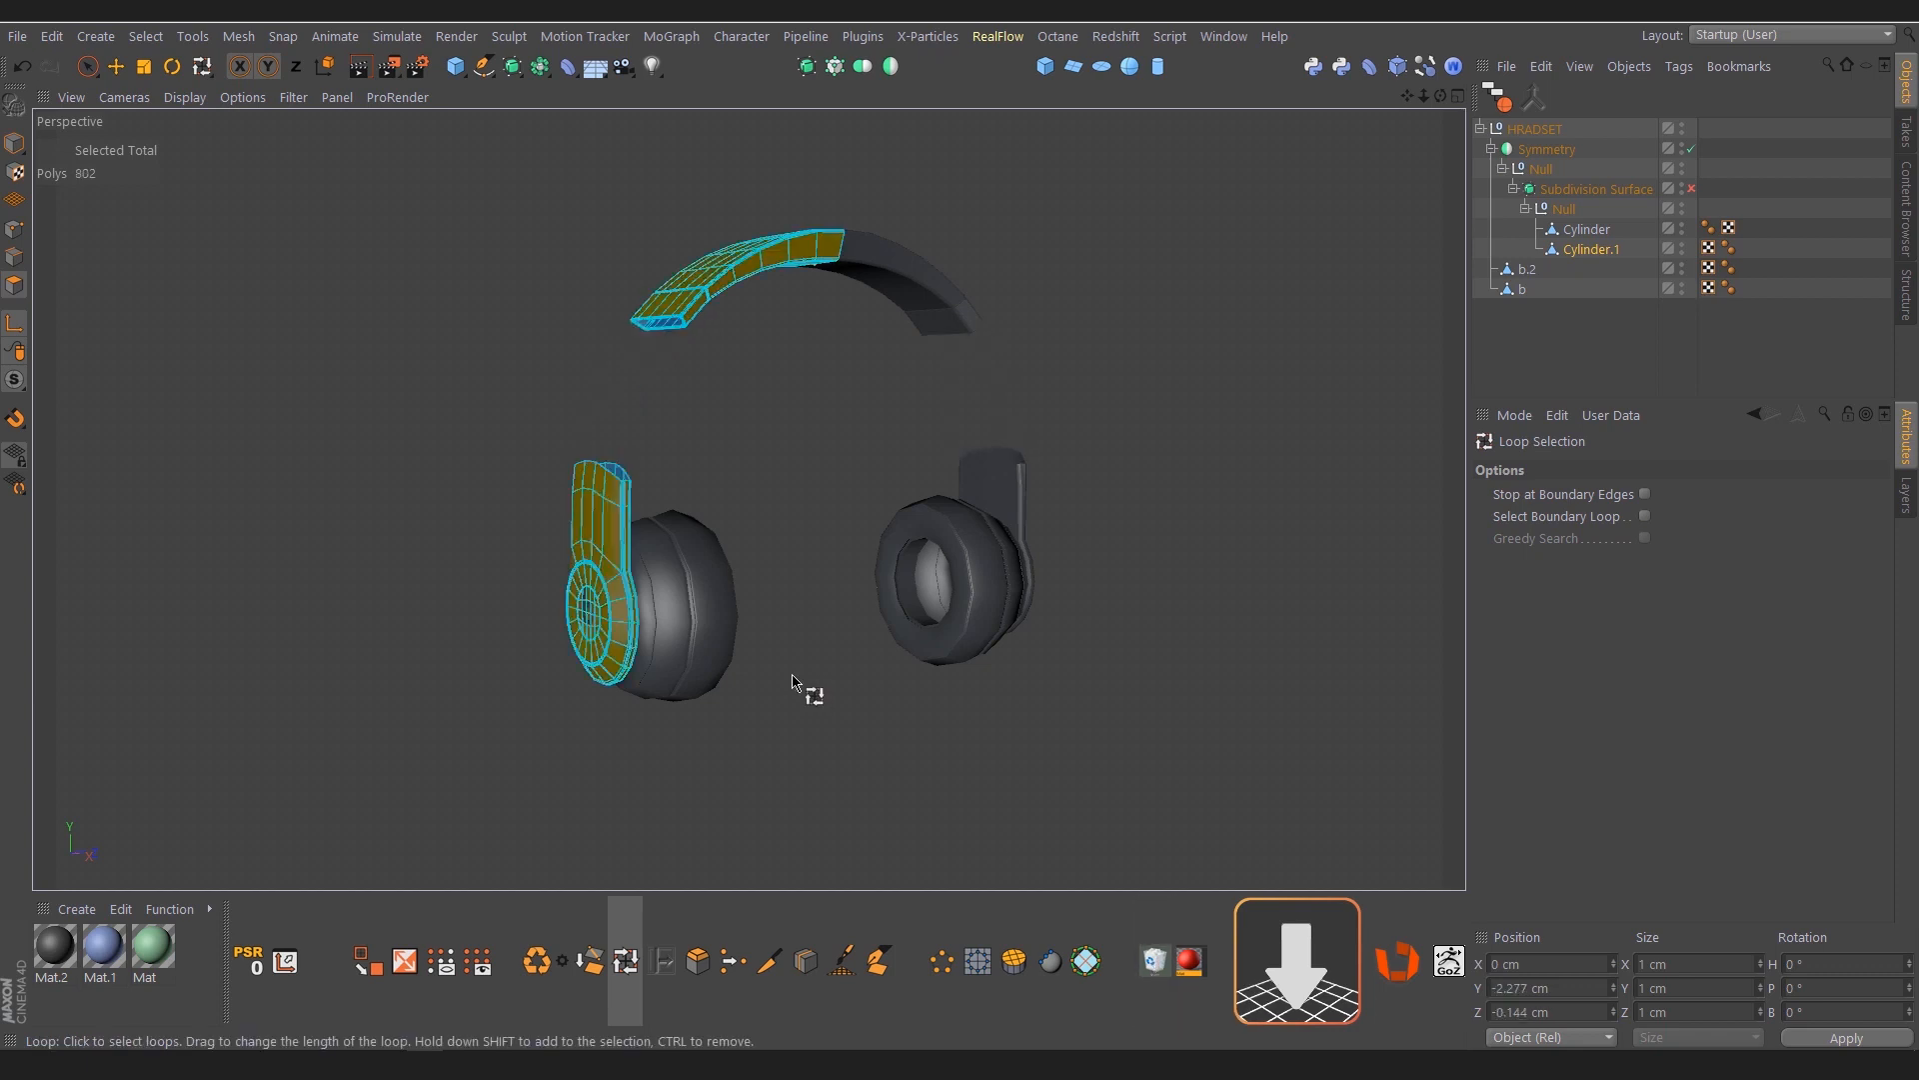
left_click(14, 230)
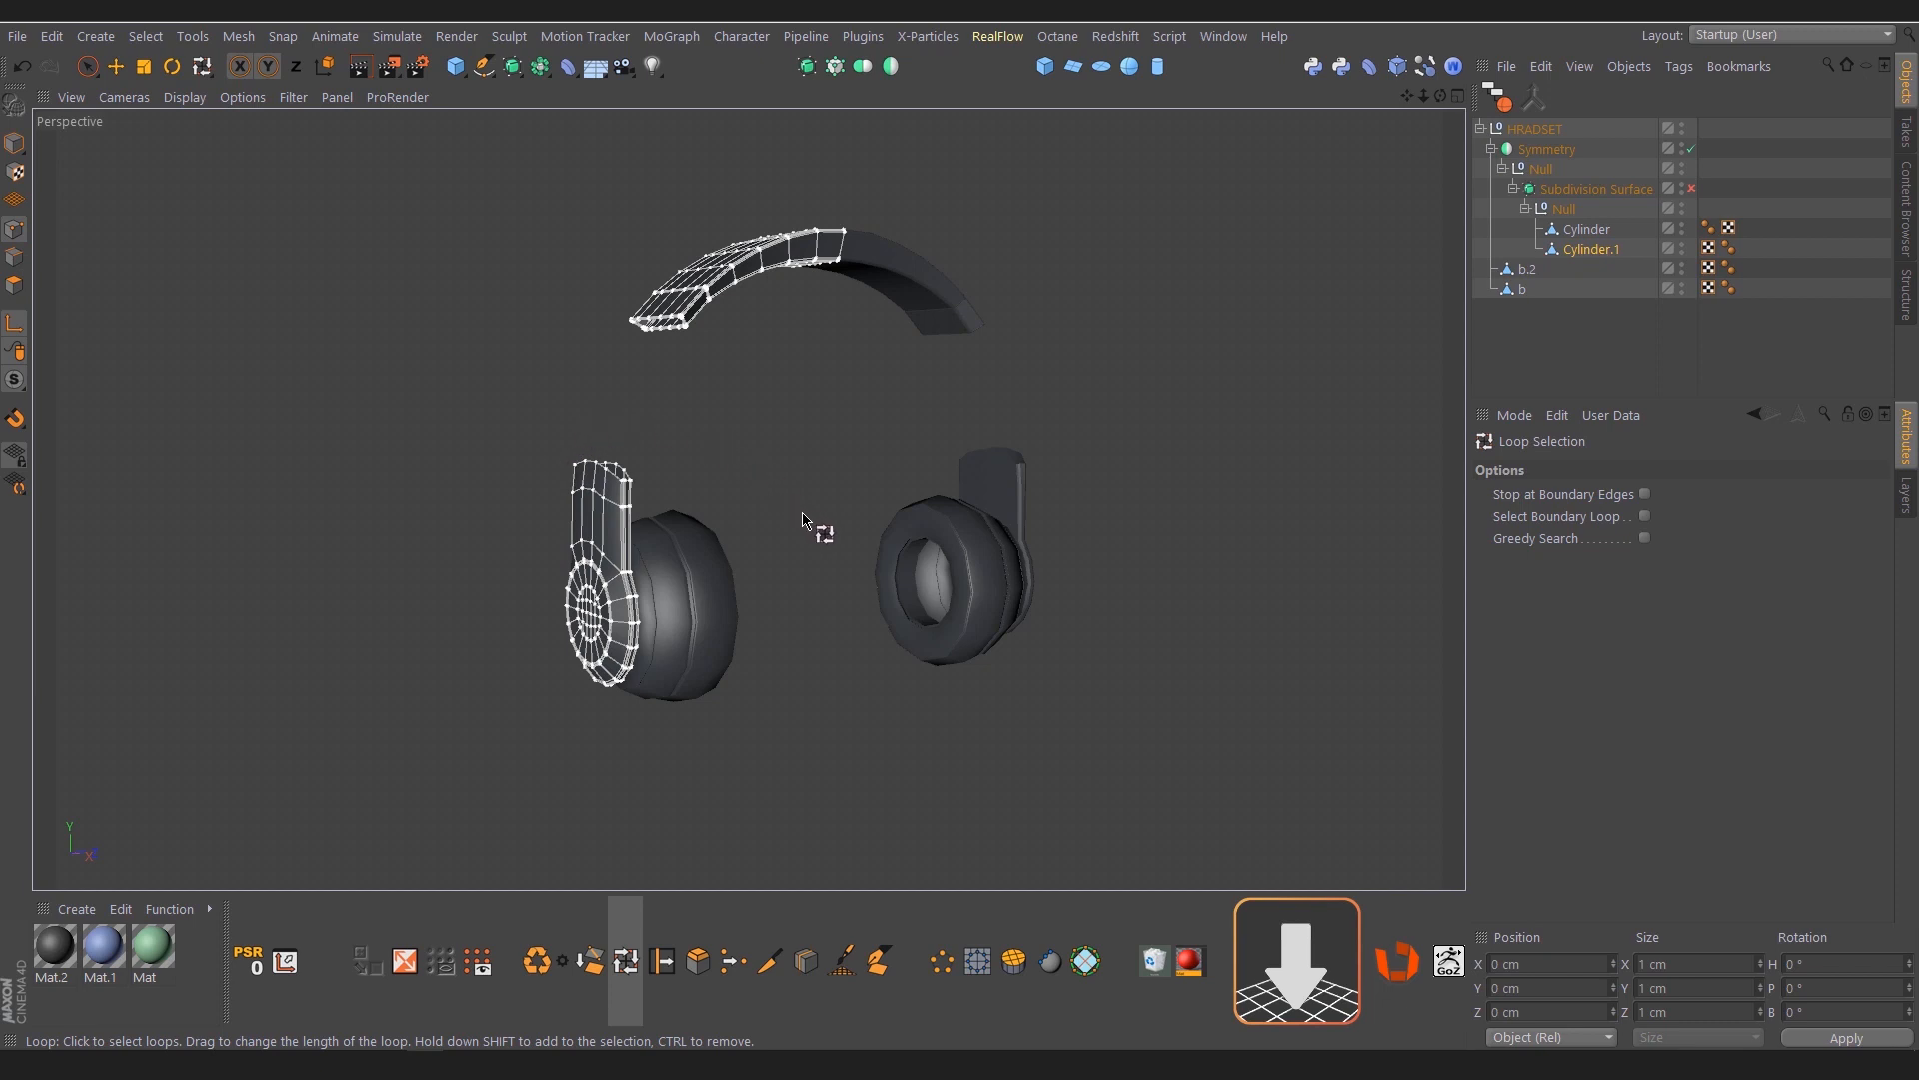
Collapse and hide the HRADSET group, and add a default cube converted to an editable polygon object
left_click(1481, 130)
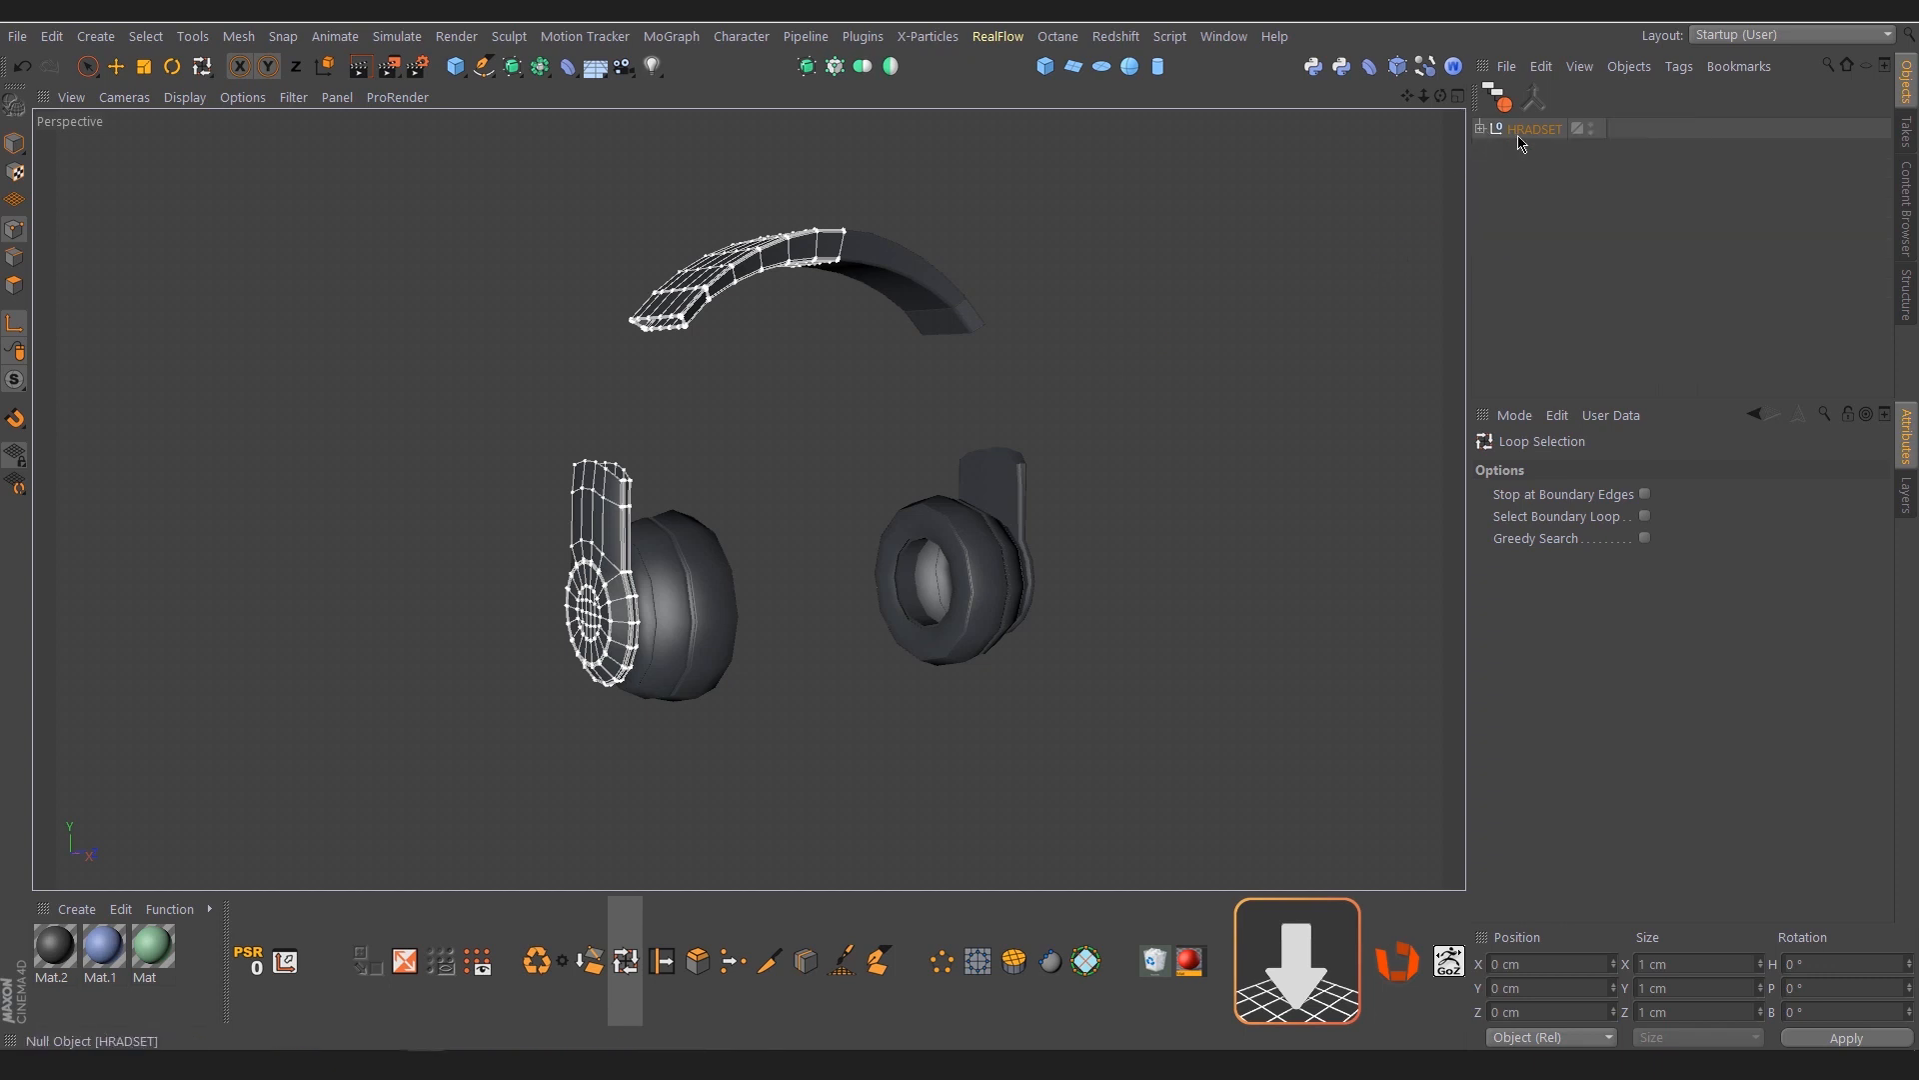
left_click(1590, 131)
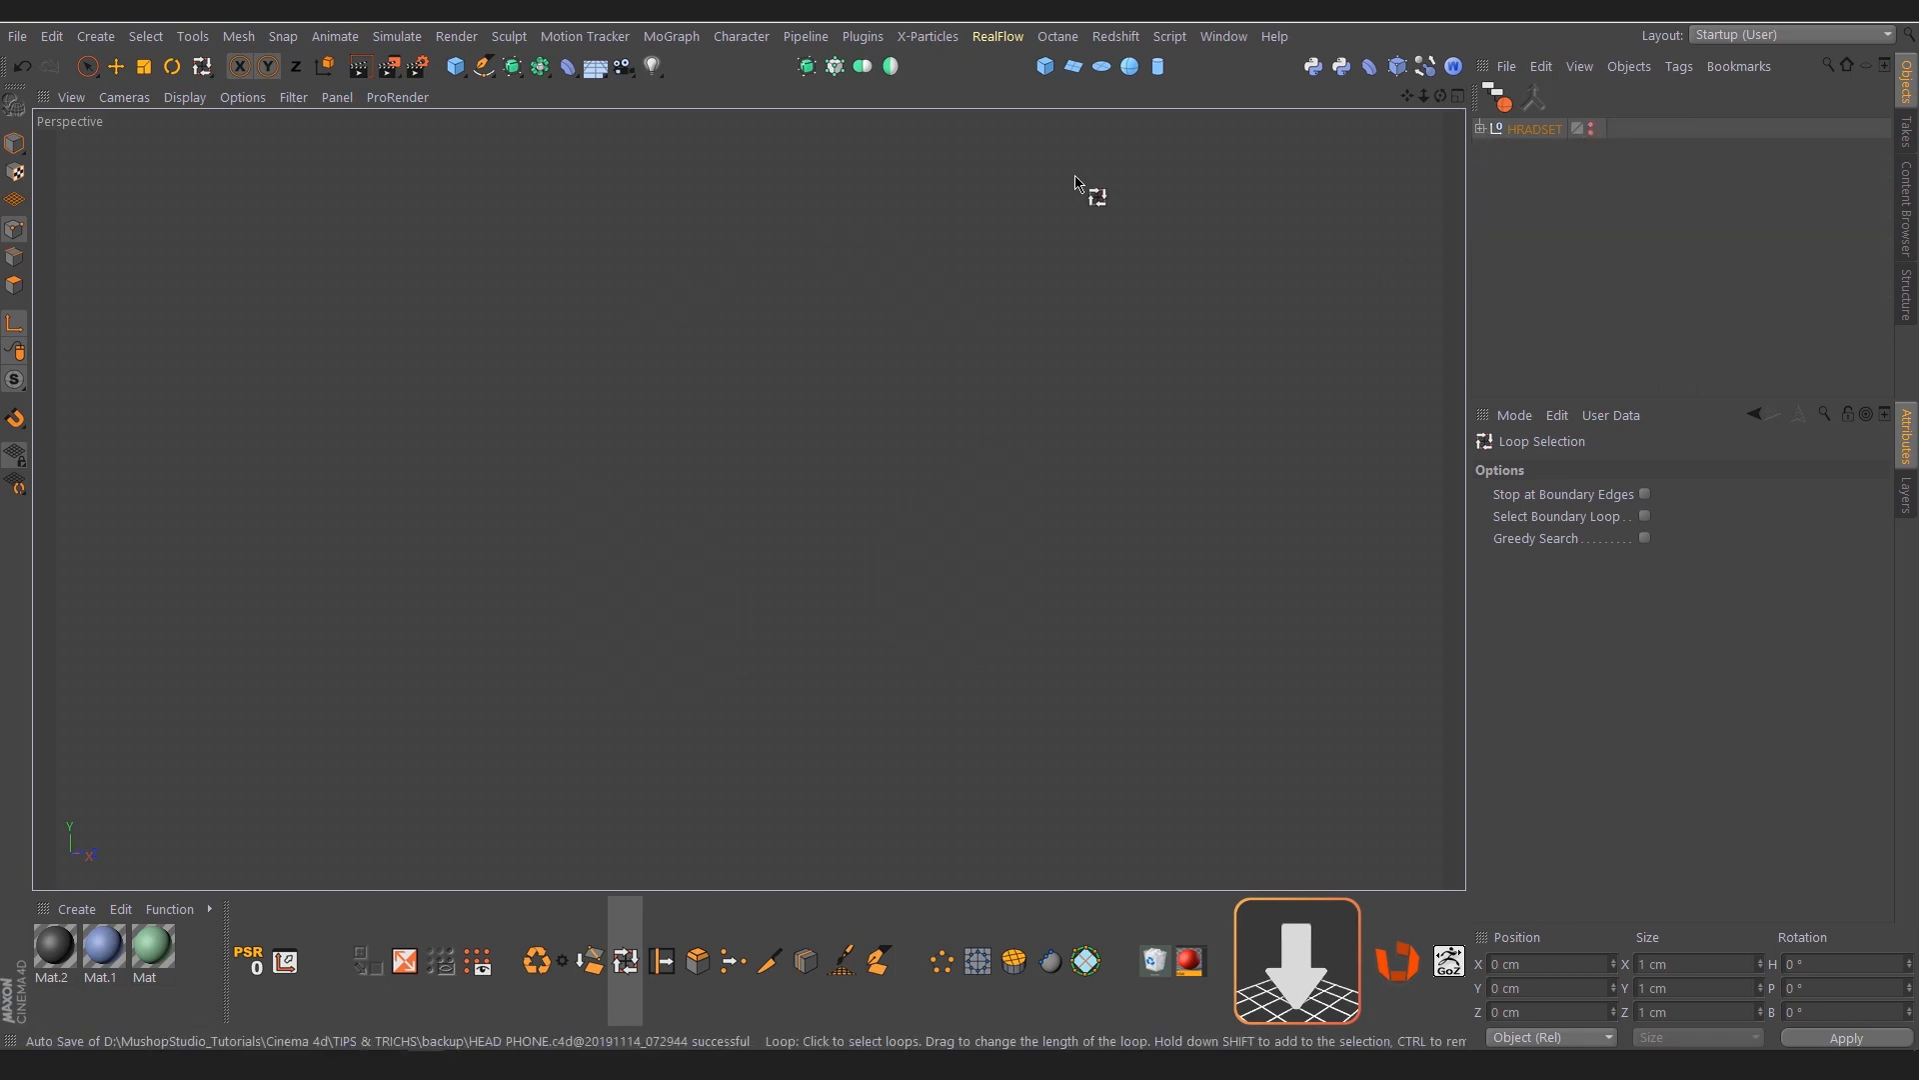
left_click(1045, 66)
key("h")
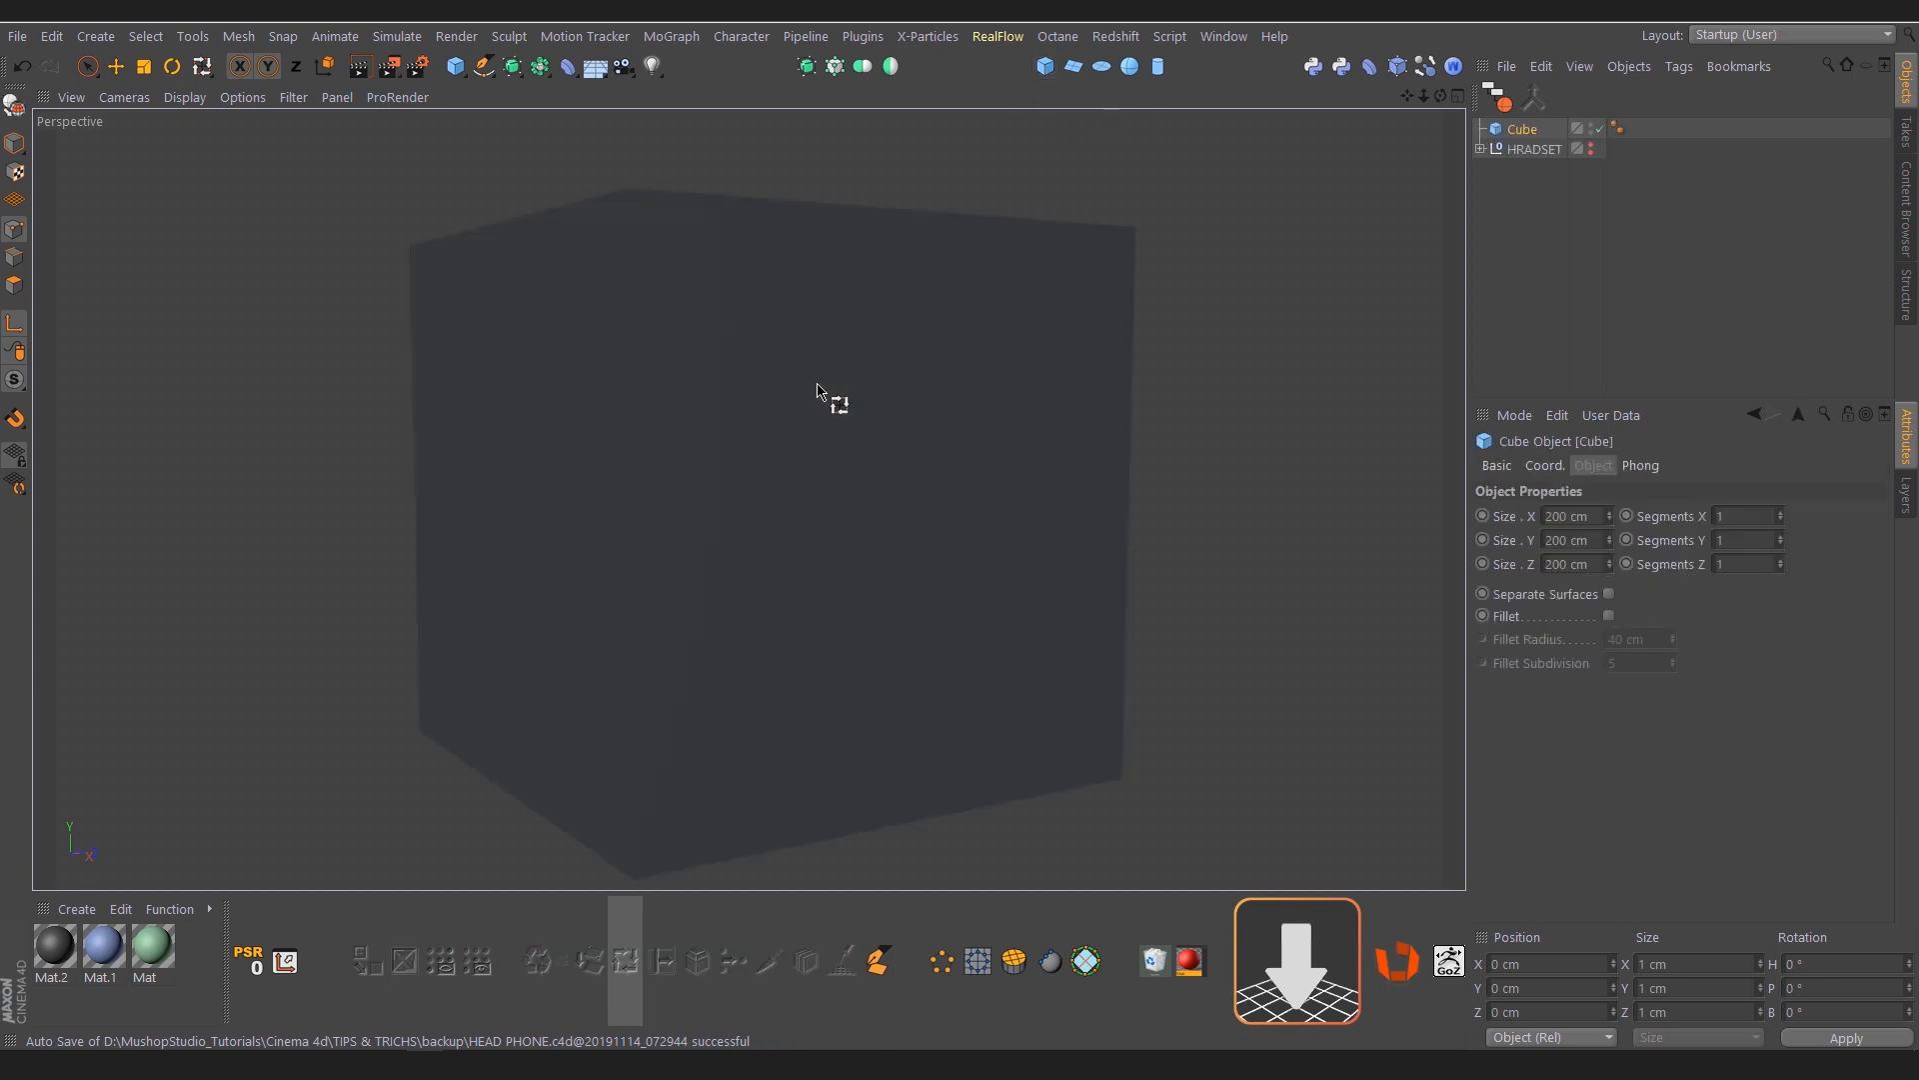
mouse_move(716, 470)
left_mouse_down("alt")
mouse_move(699, 530)
mouse_move(717, 437)
mouse_move(738, 478)
mouse_move(703, 467)
left_mouse_up("alt")
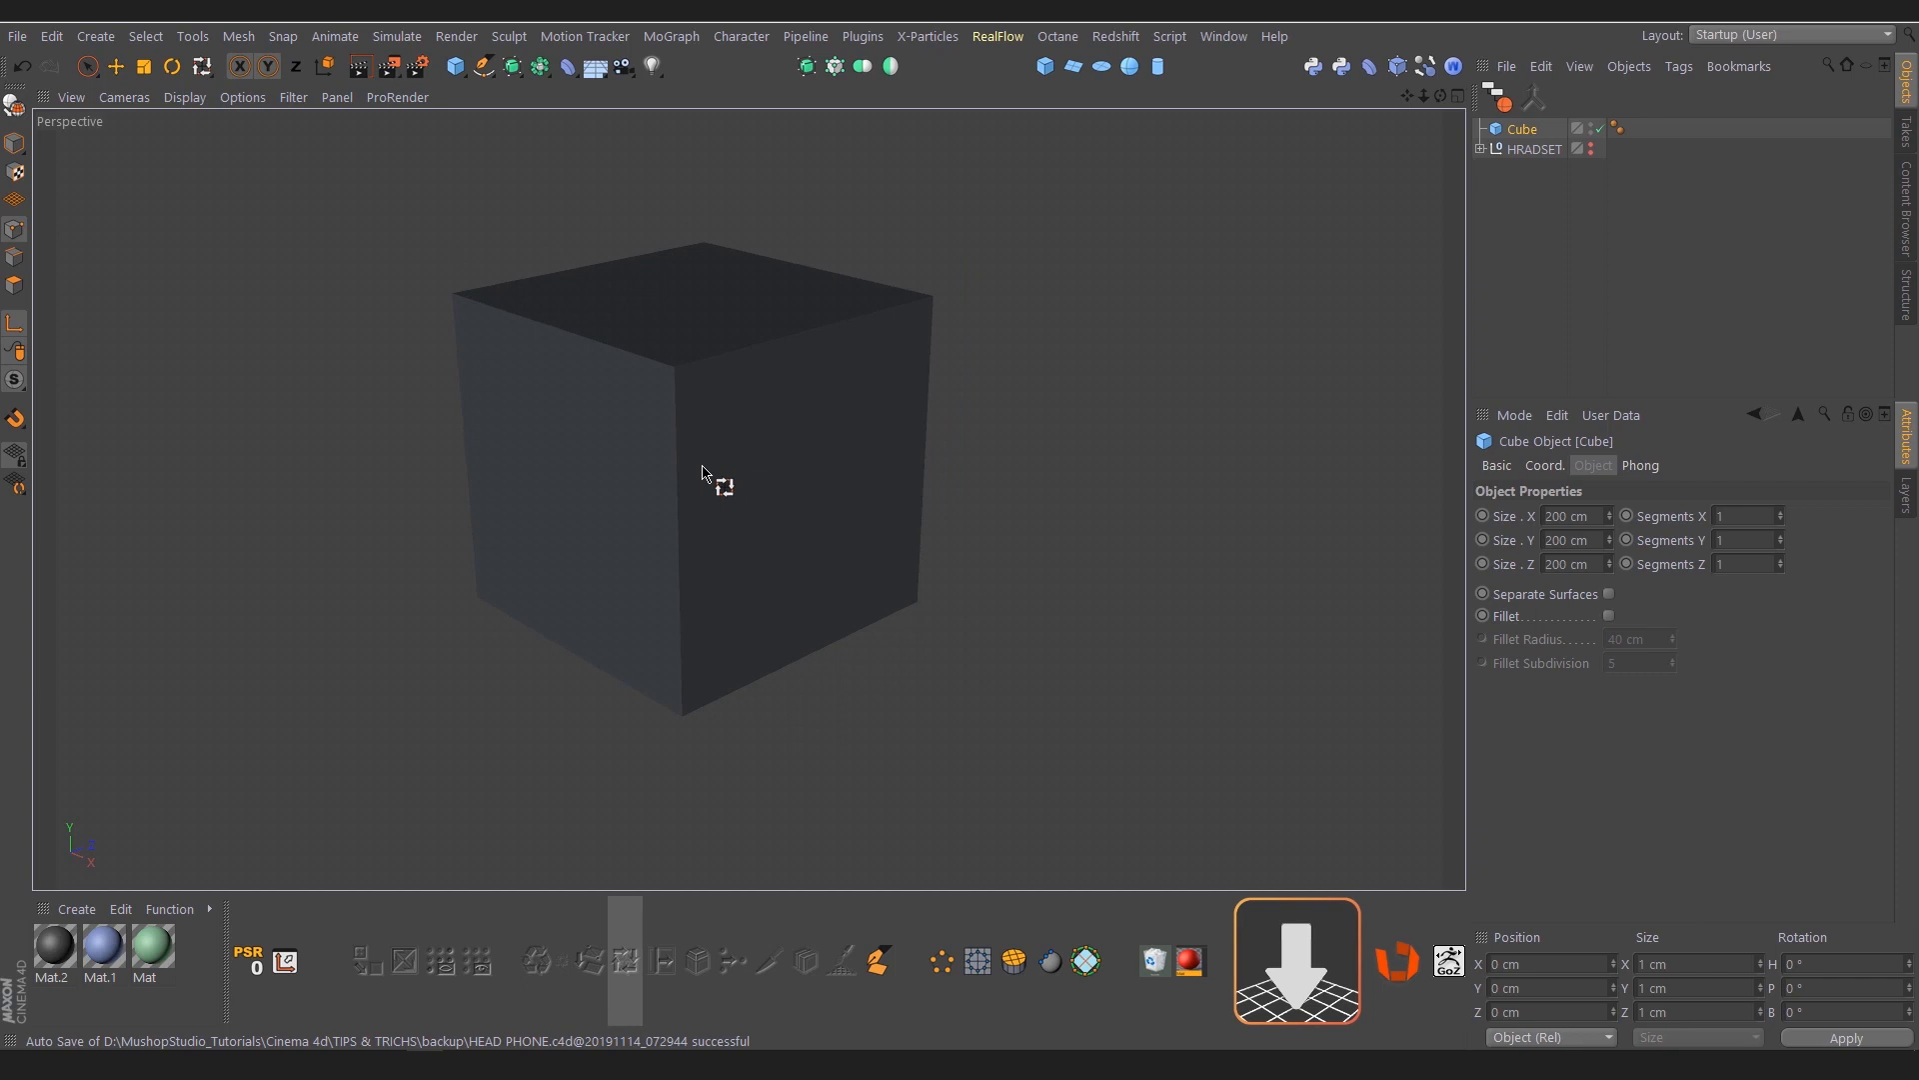
key("c")
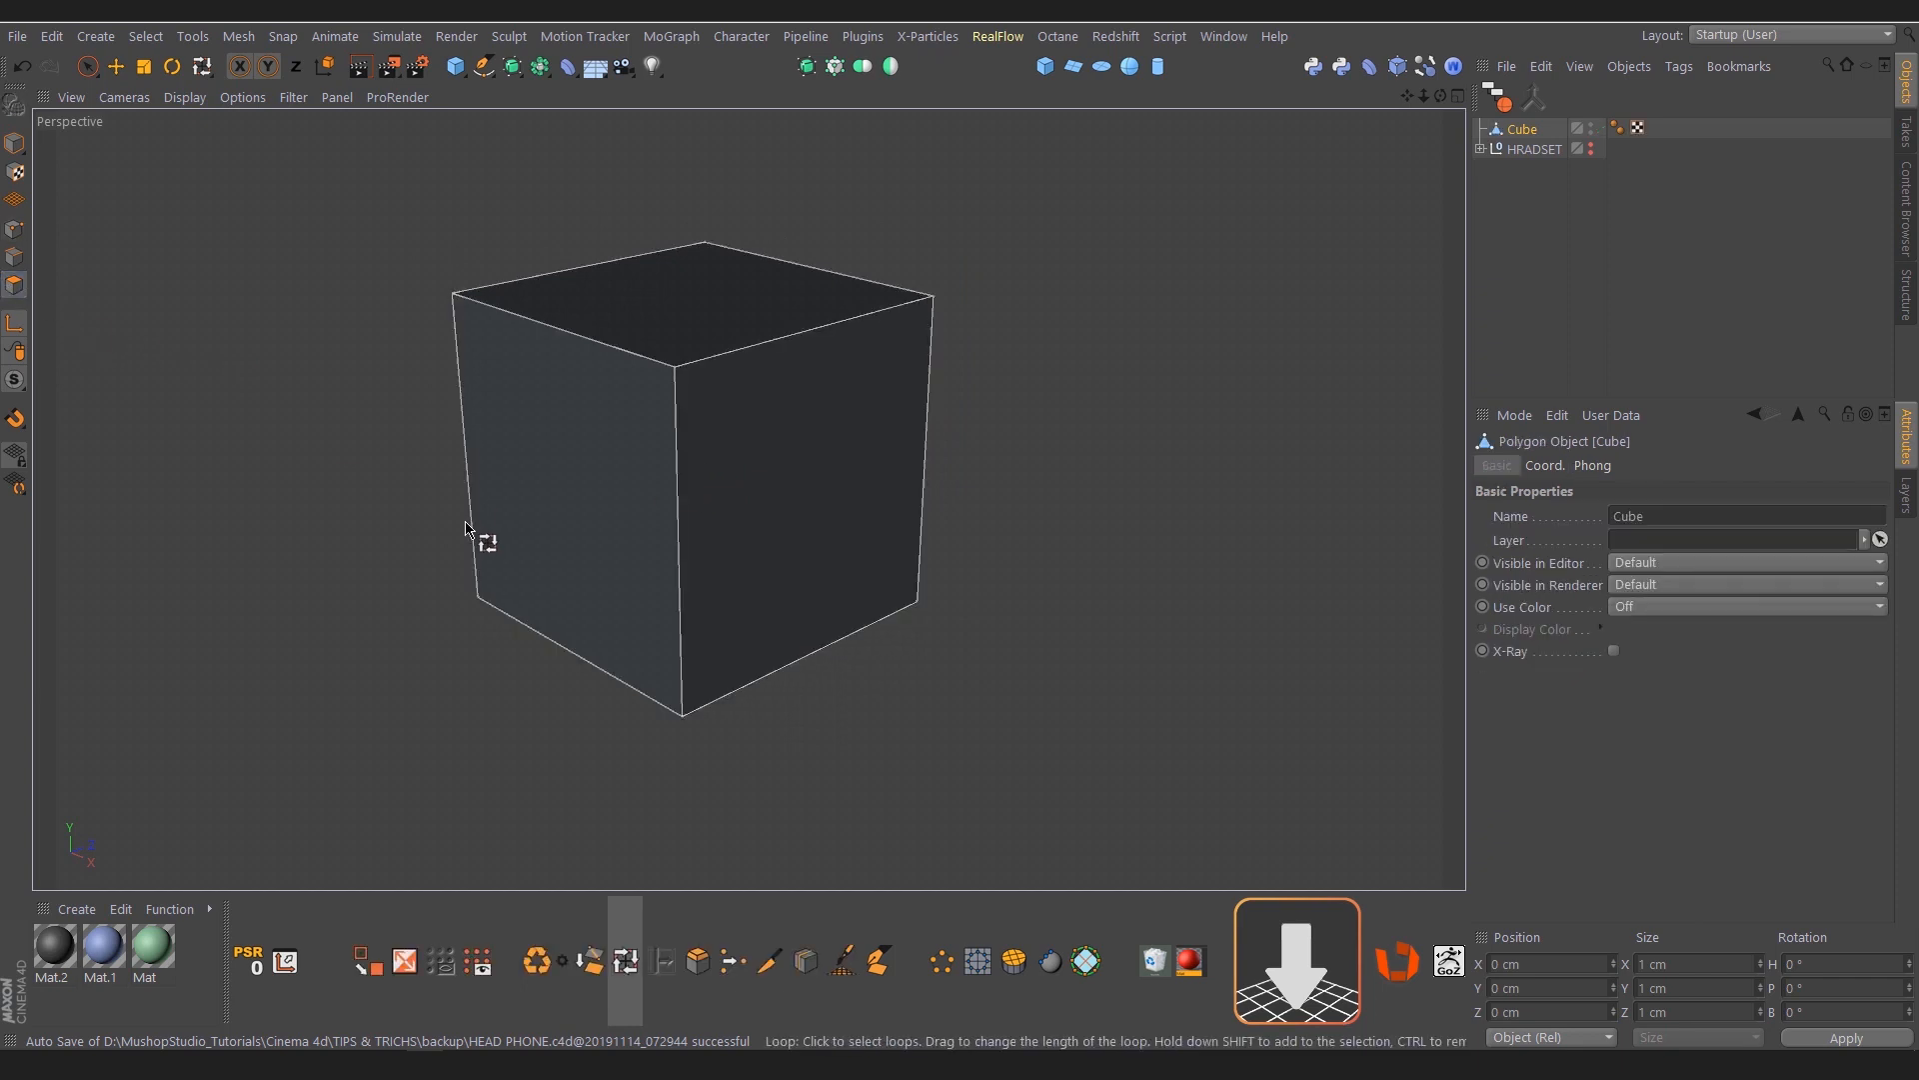
Select one side face of the cube in polygon mode with Live Selection
key("0")
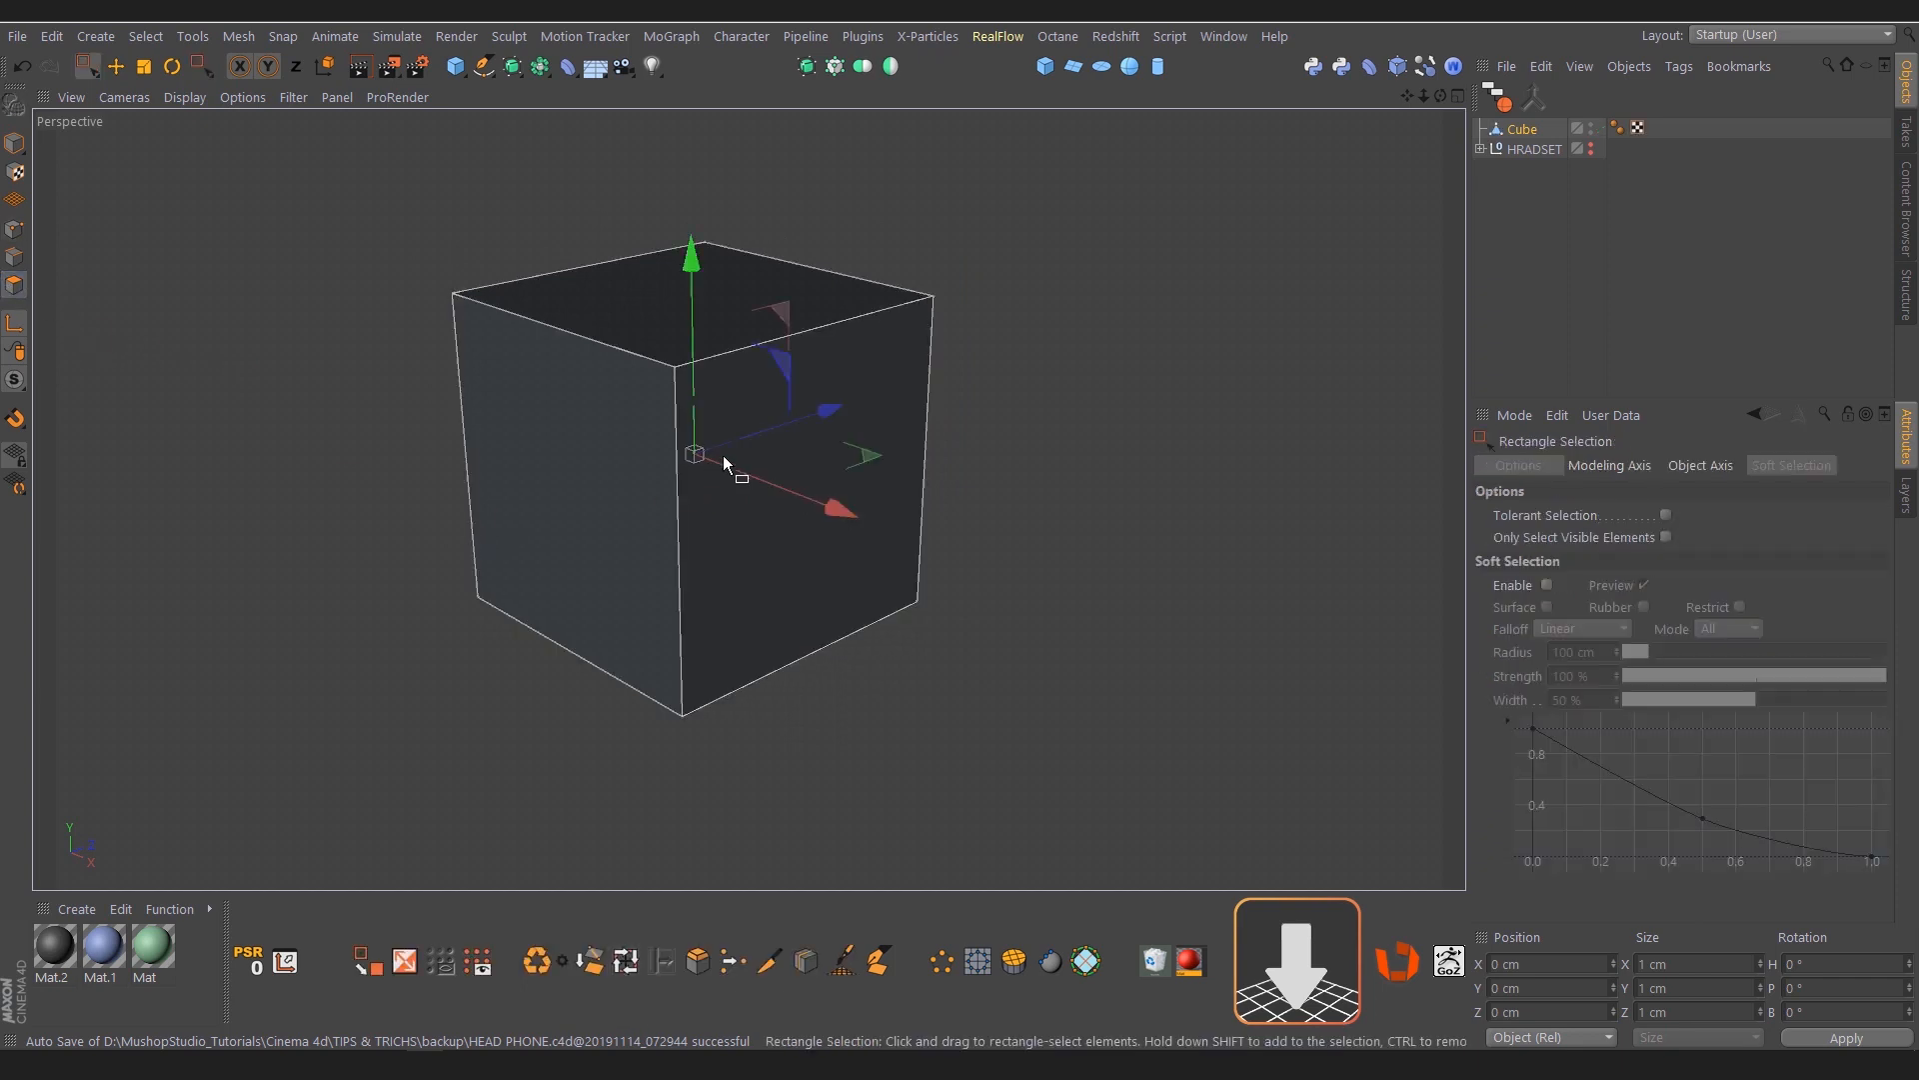
left_click(14, 285)
key("9")
left_click(628, 465)
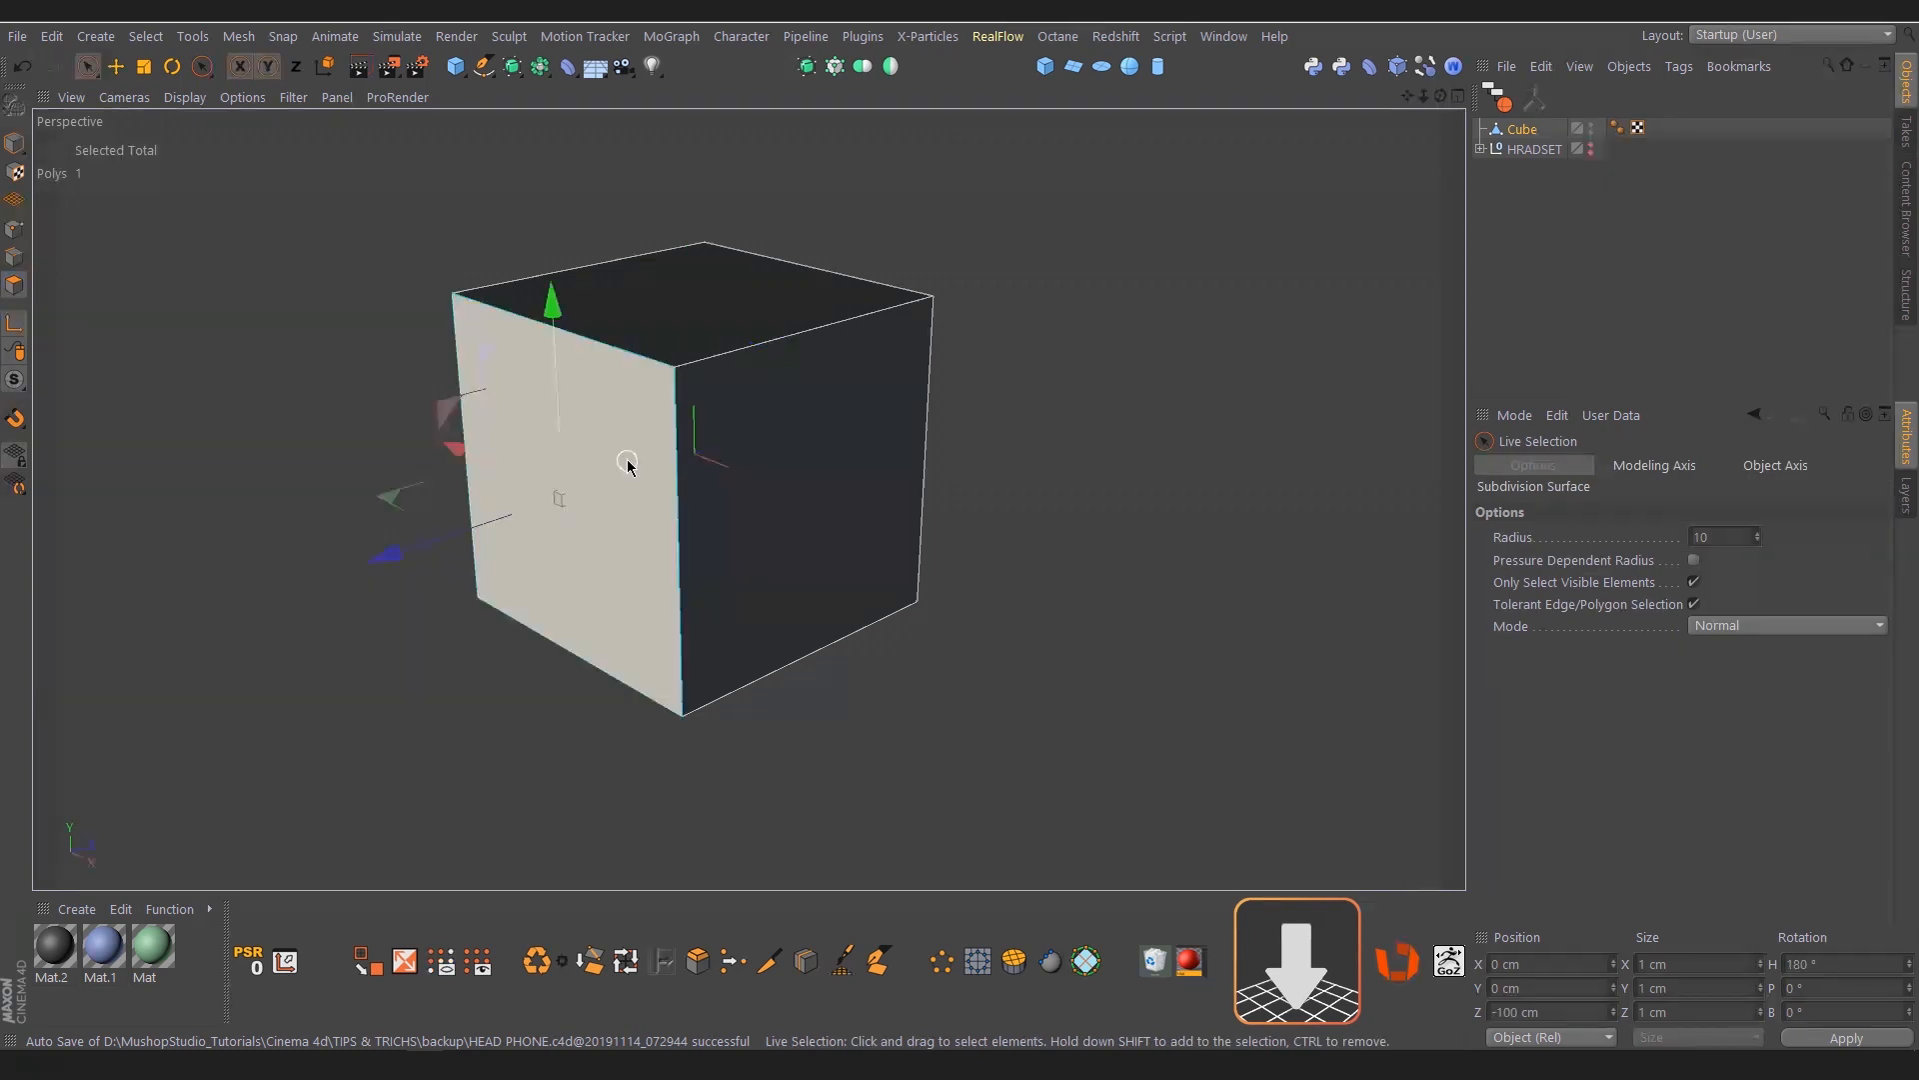
middle_click_drag(628, 463, 412, 463, "alt")
left_click_drag(408, 463, 738, 497, "alt")
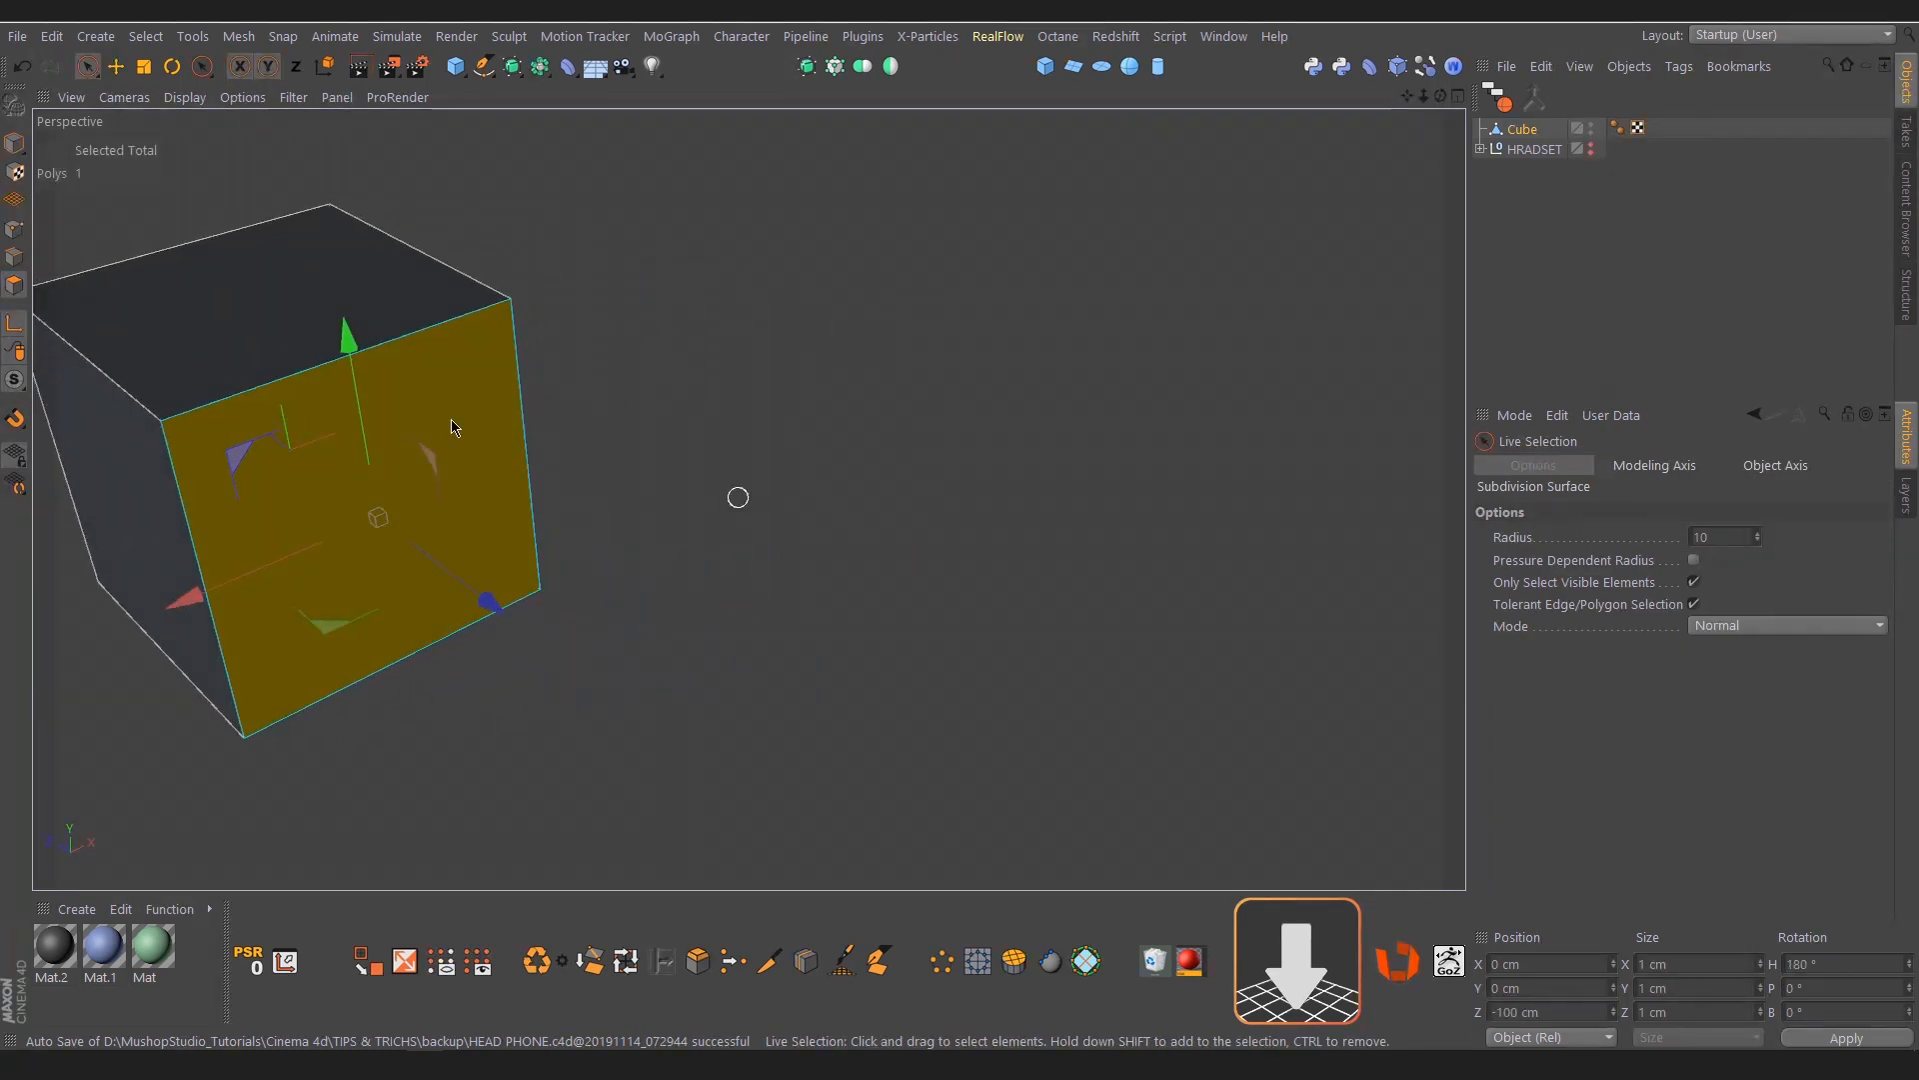
middle_click_drag(452, 426, 622, 393, "alt")
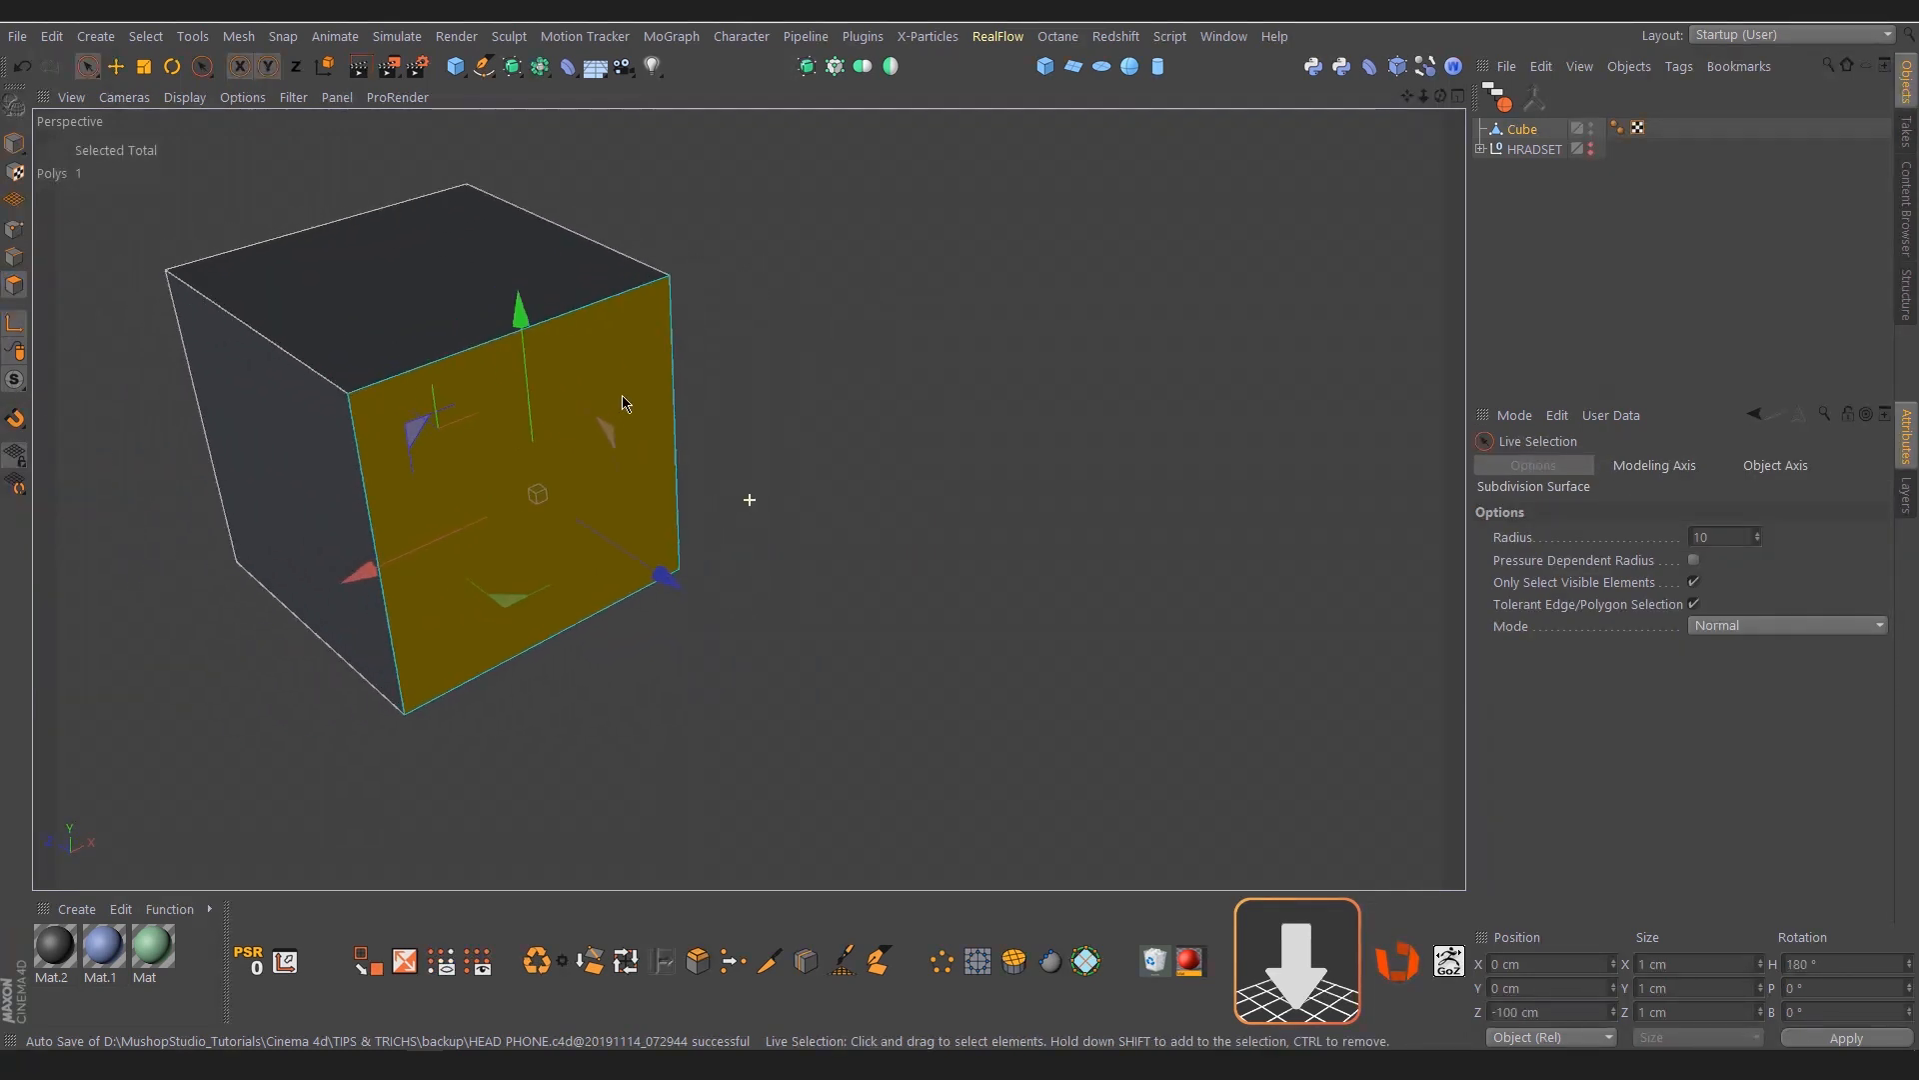
Open the Script Log beside the cube and clear its recorded commands
left_click(1176, 40)
left_click(1185, 117)
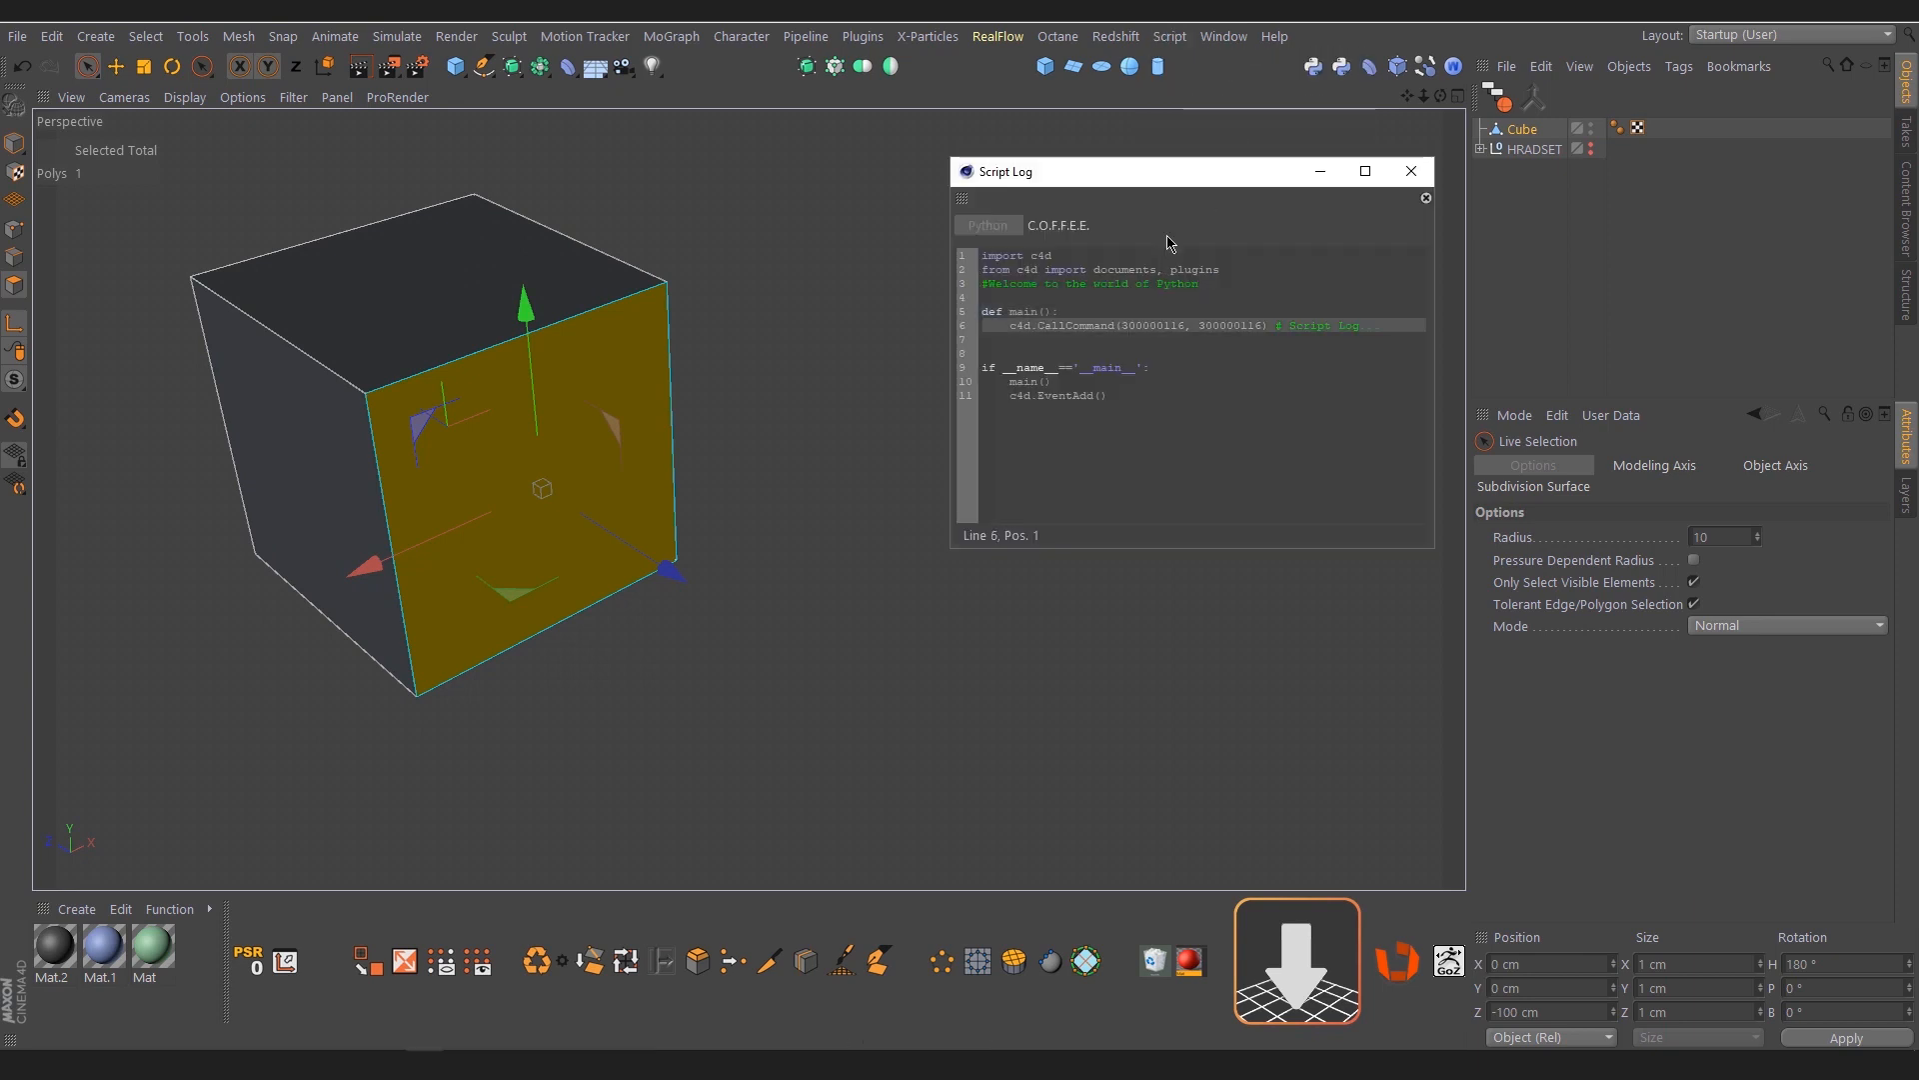
left_click_drag(1175, 176, 1131, 172)
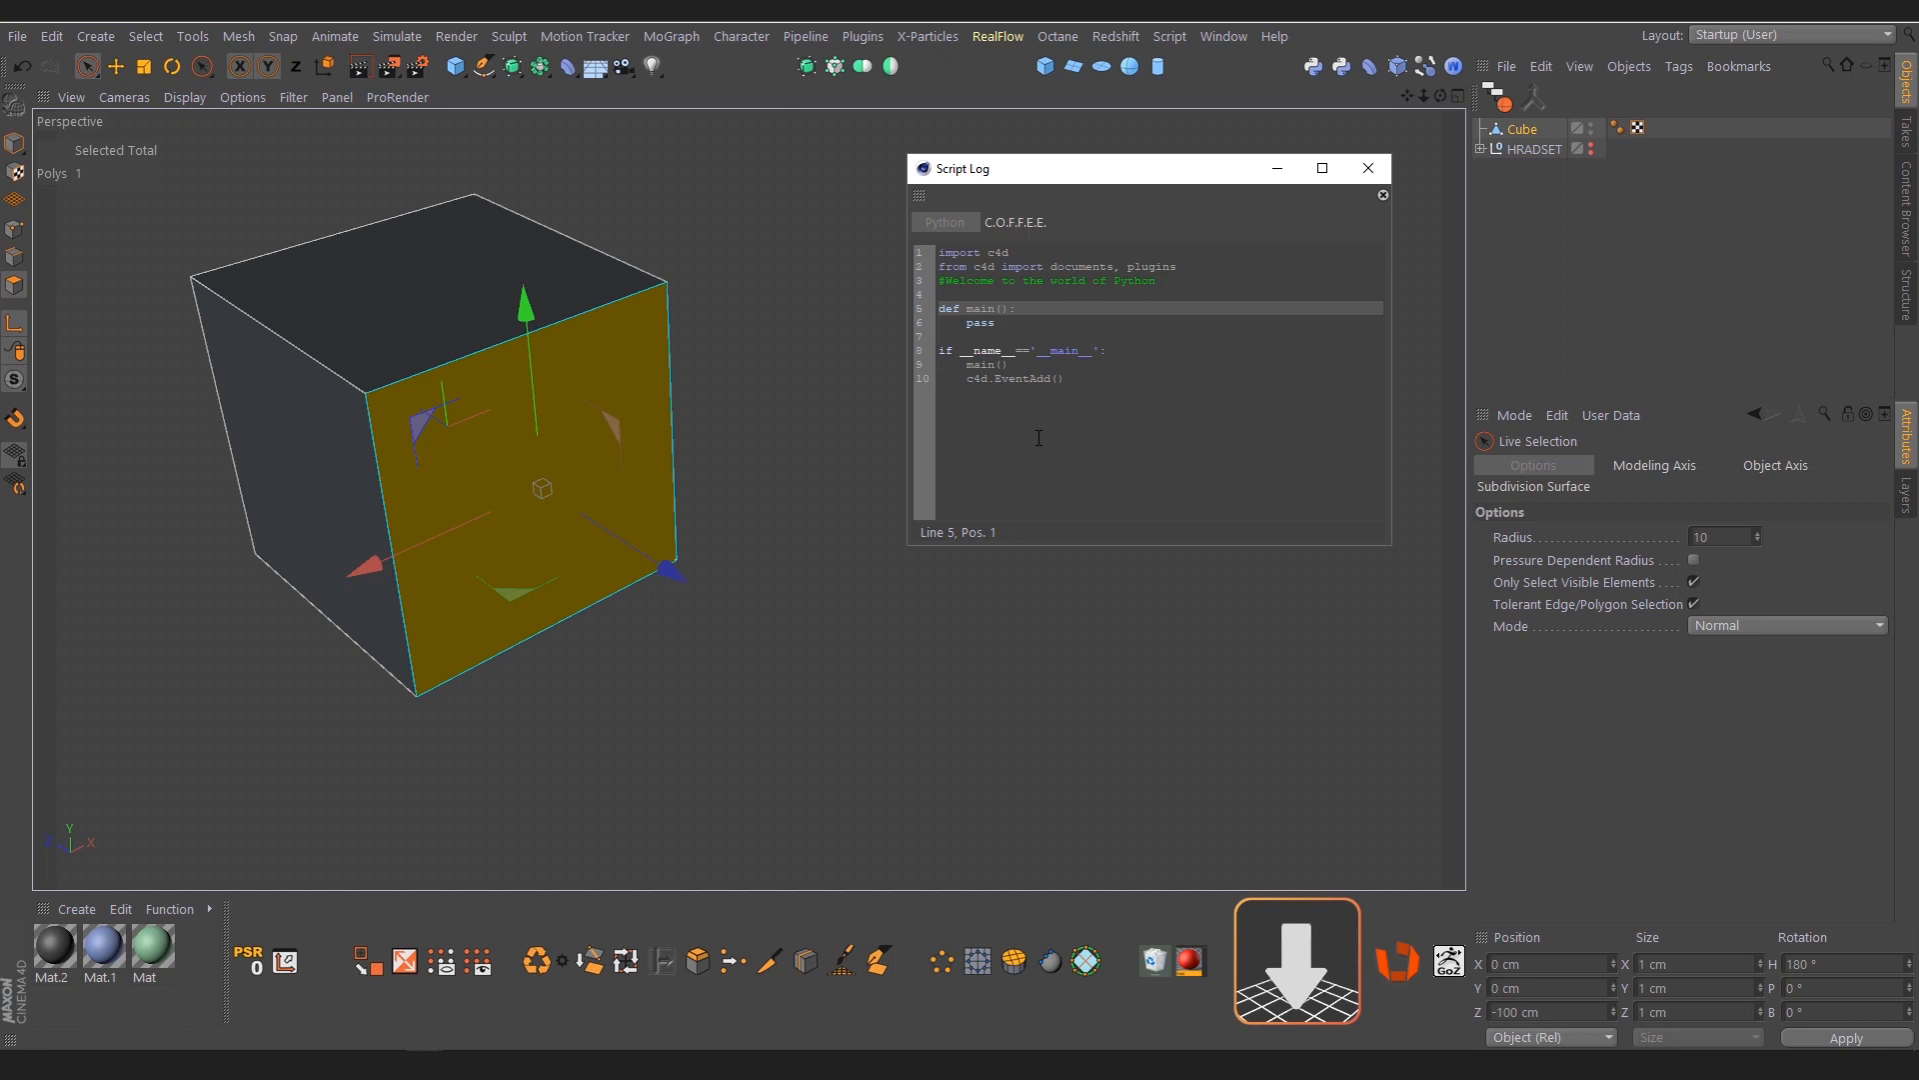
Record a Delete, Select All and Optimize command sequence, starting from the cube's selected face
key("Delete")
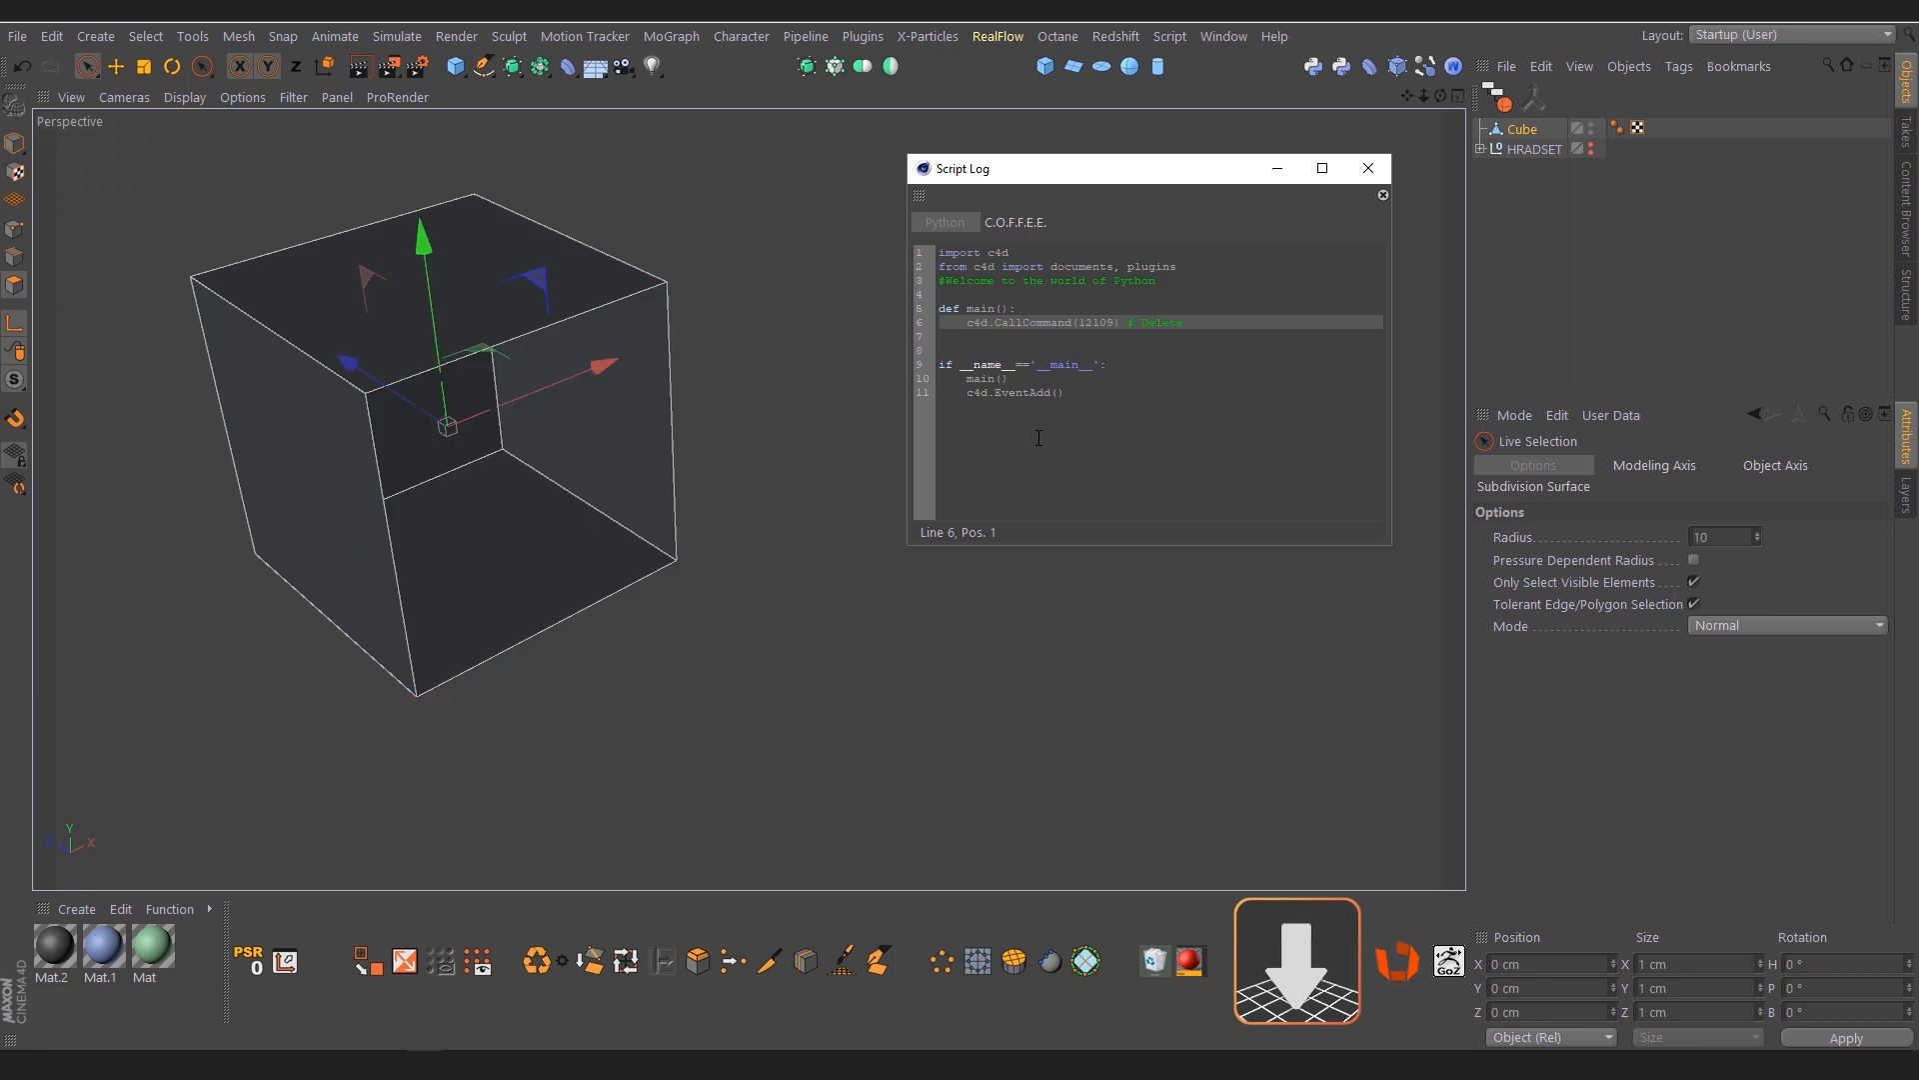
key("ctrl+a")
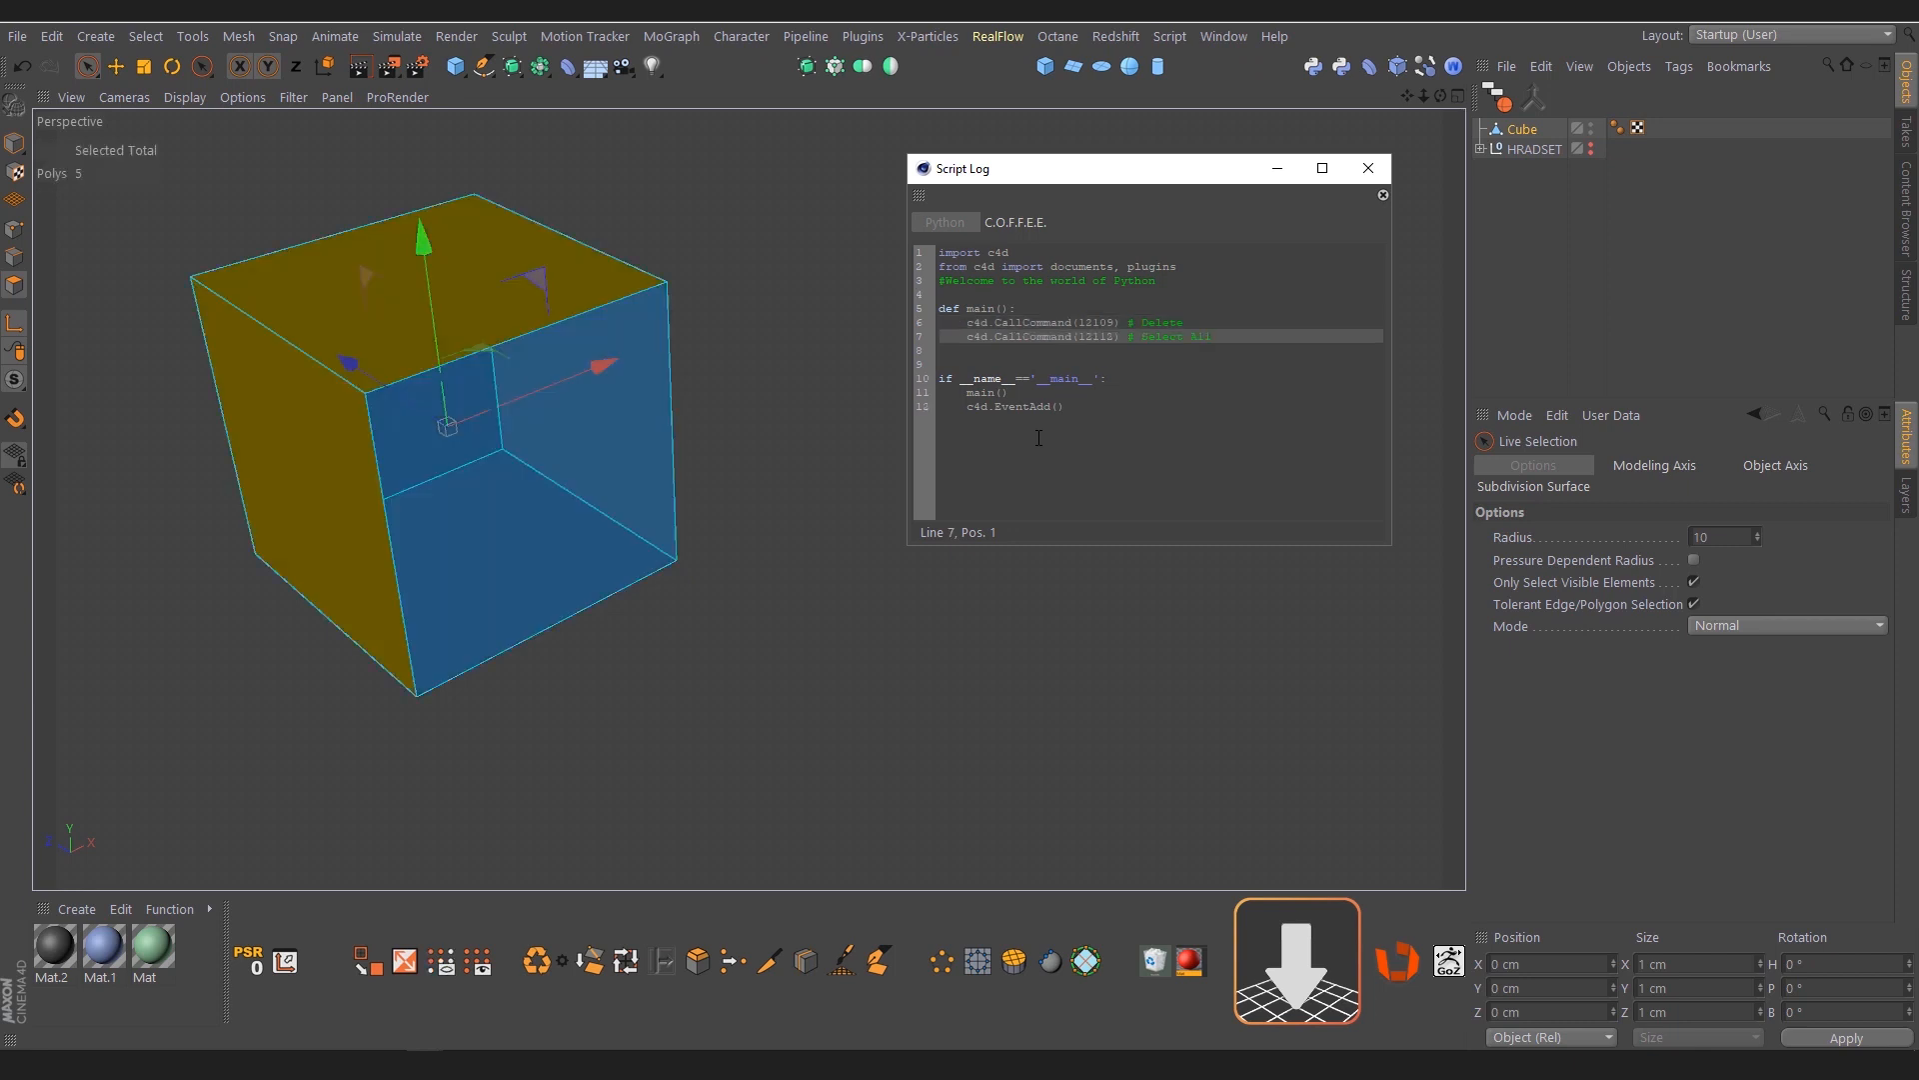
left_click(538, 961)
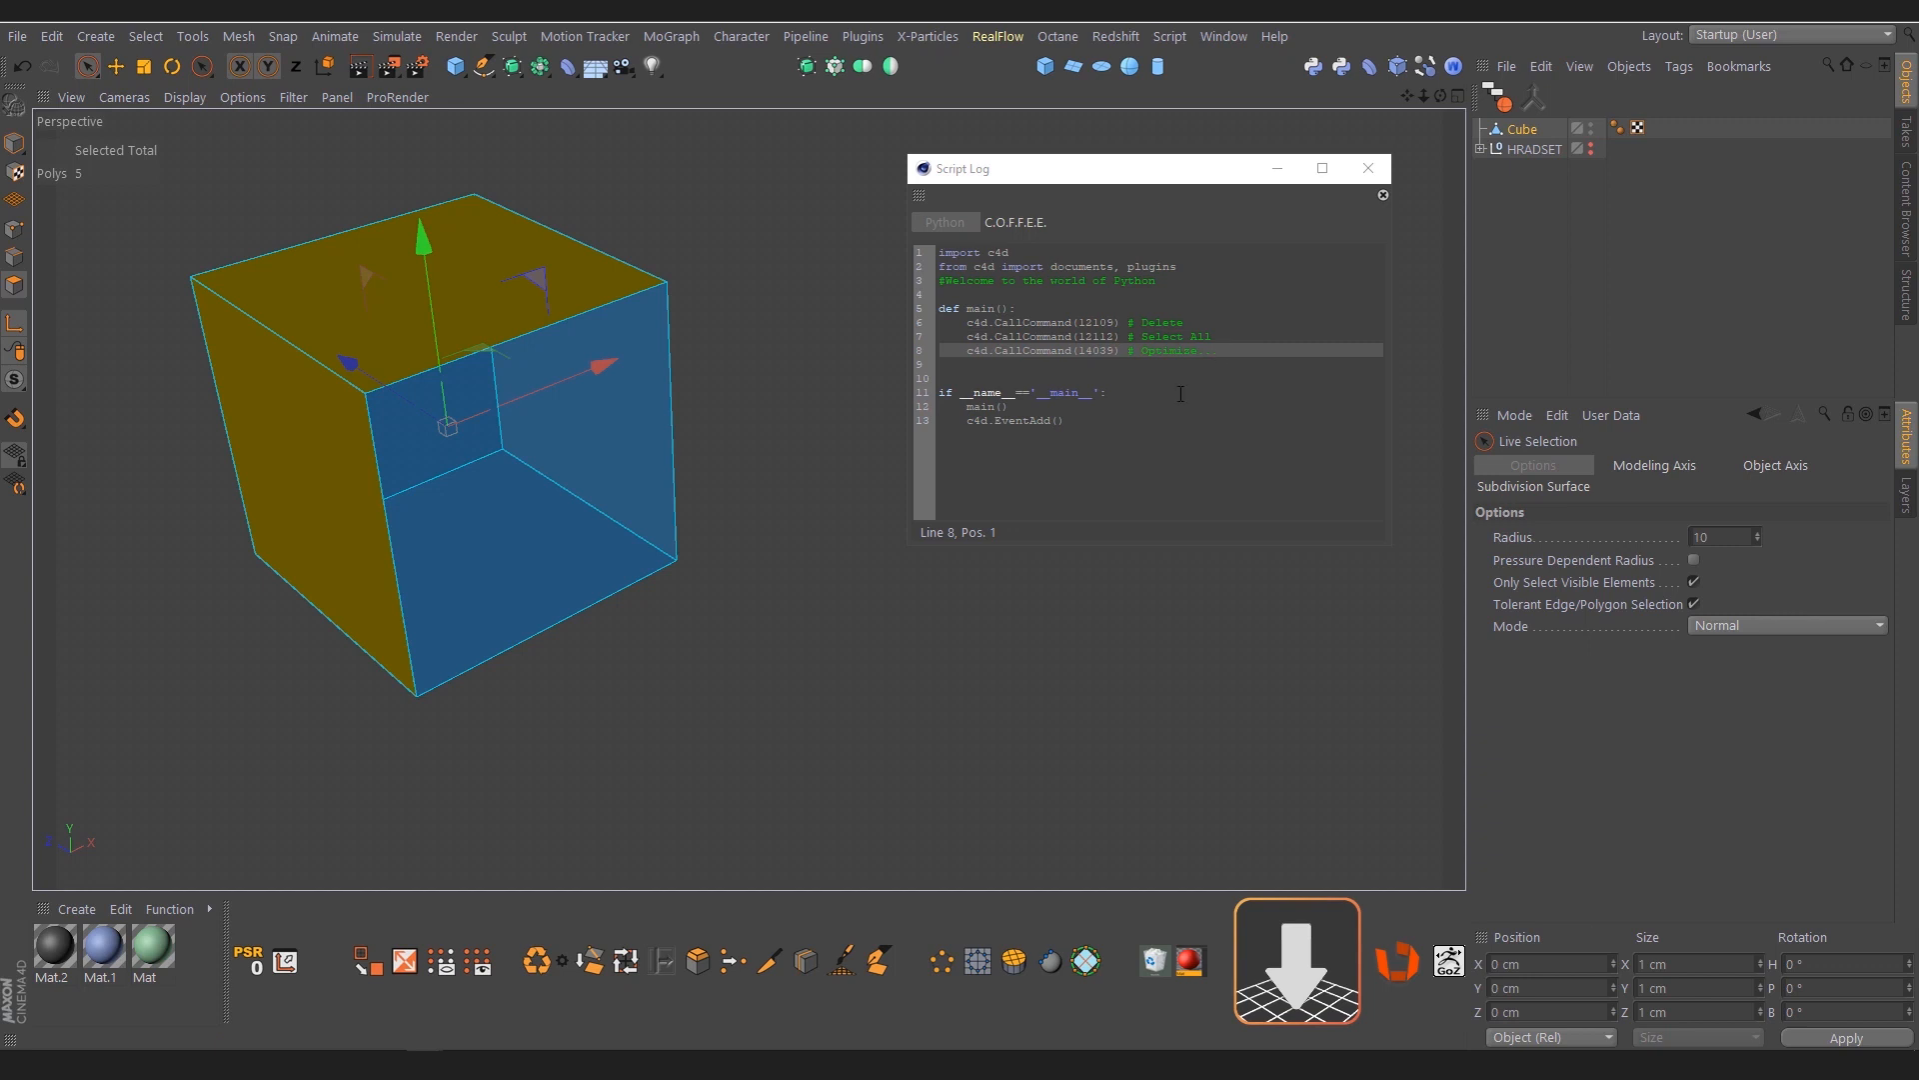
Copy the complete recorded code from the Script Log and create a new Python script in the Script Manager
left_click_drag(1116, 425, 944, 251)
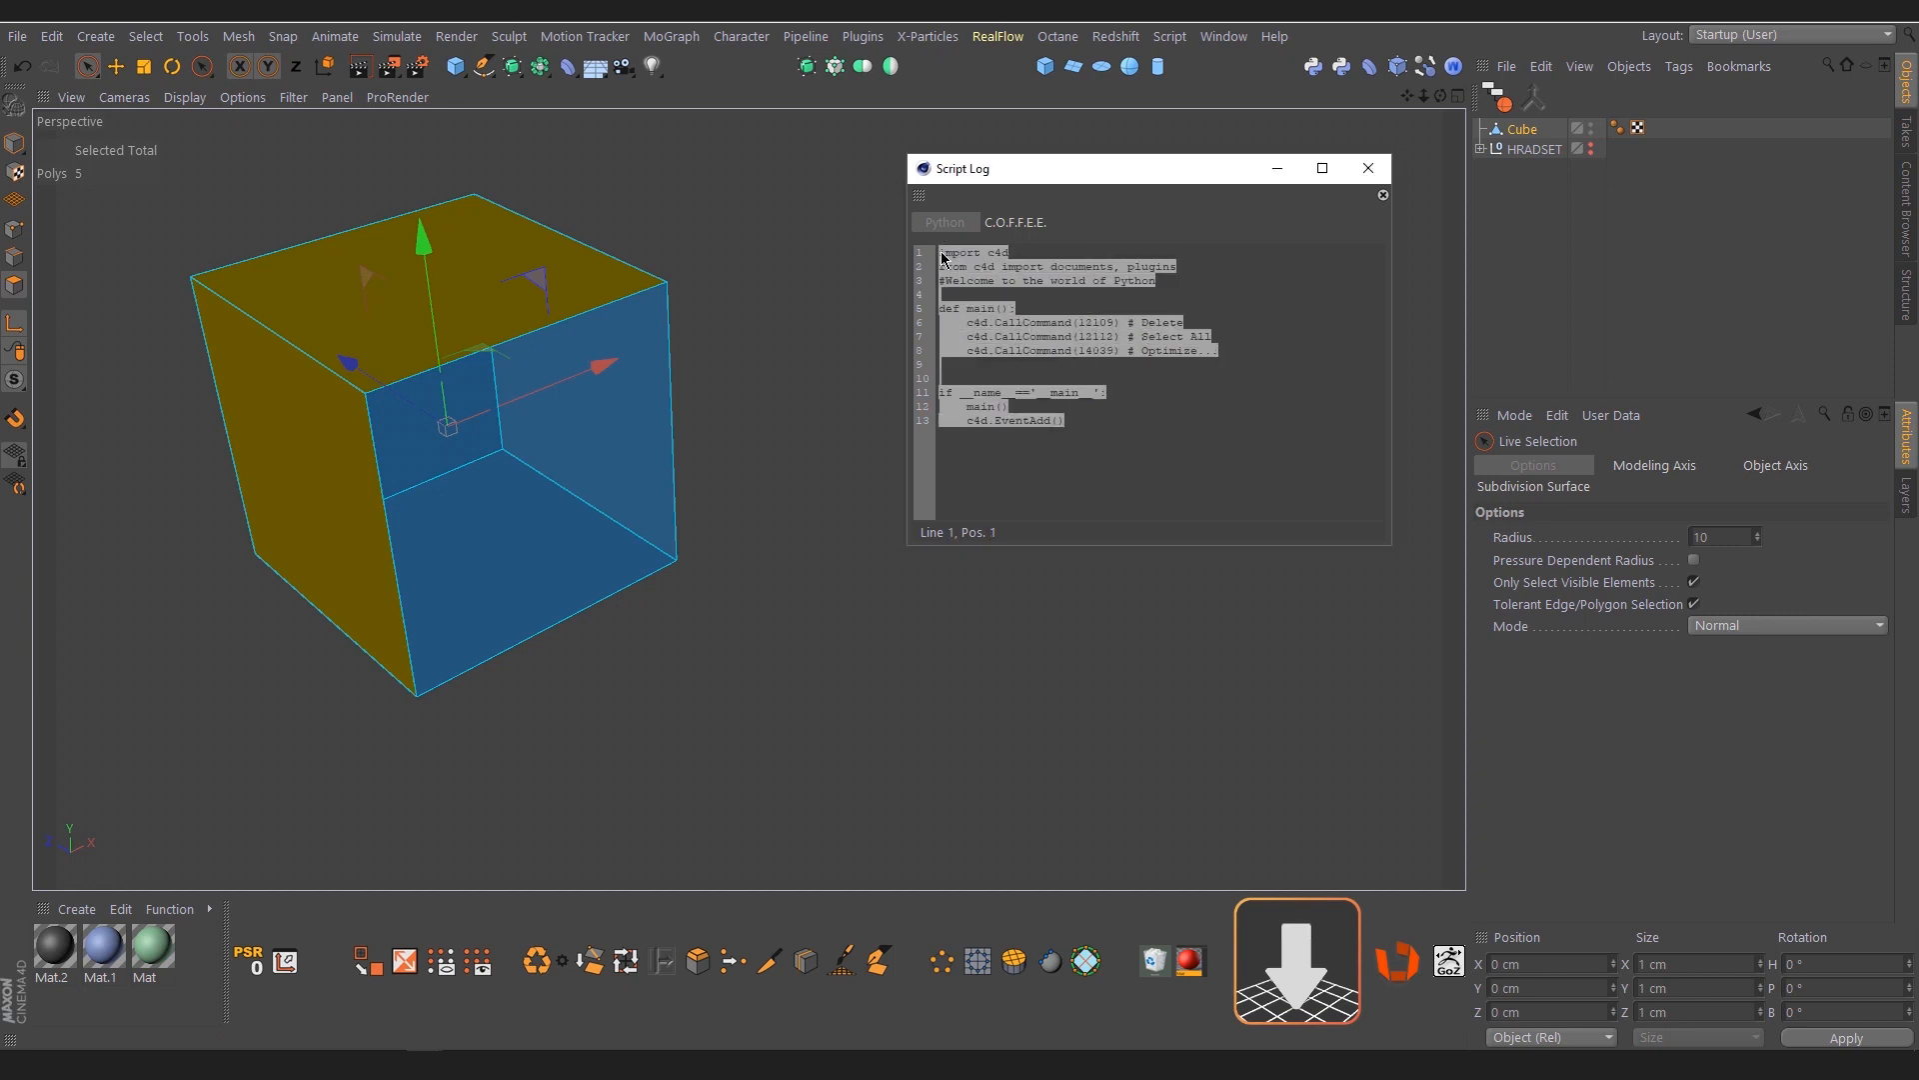
left_click(1176, 40)
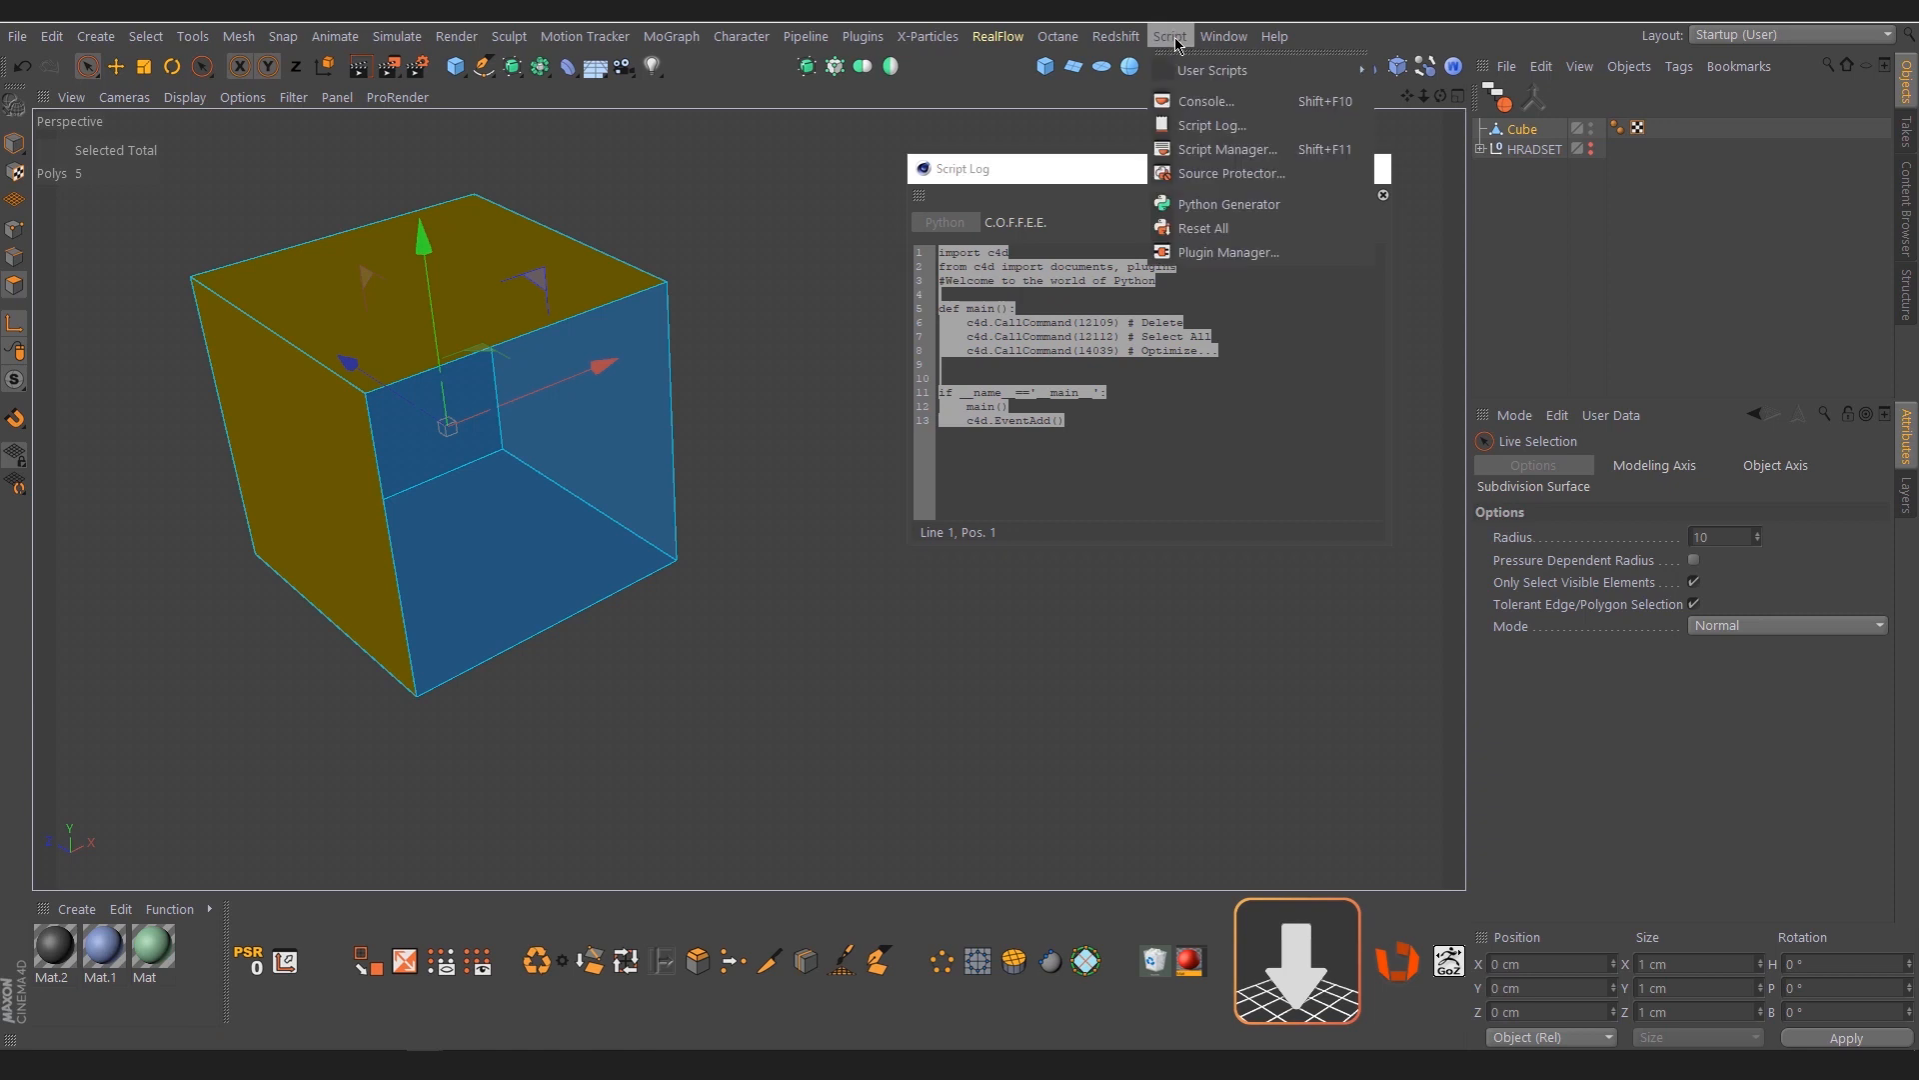
left_click(1207, 150)
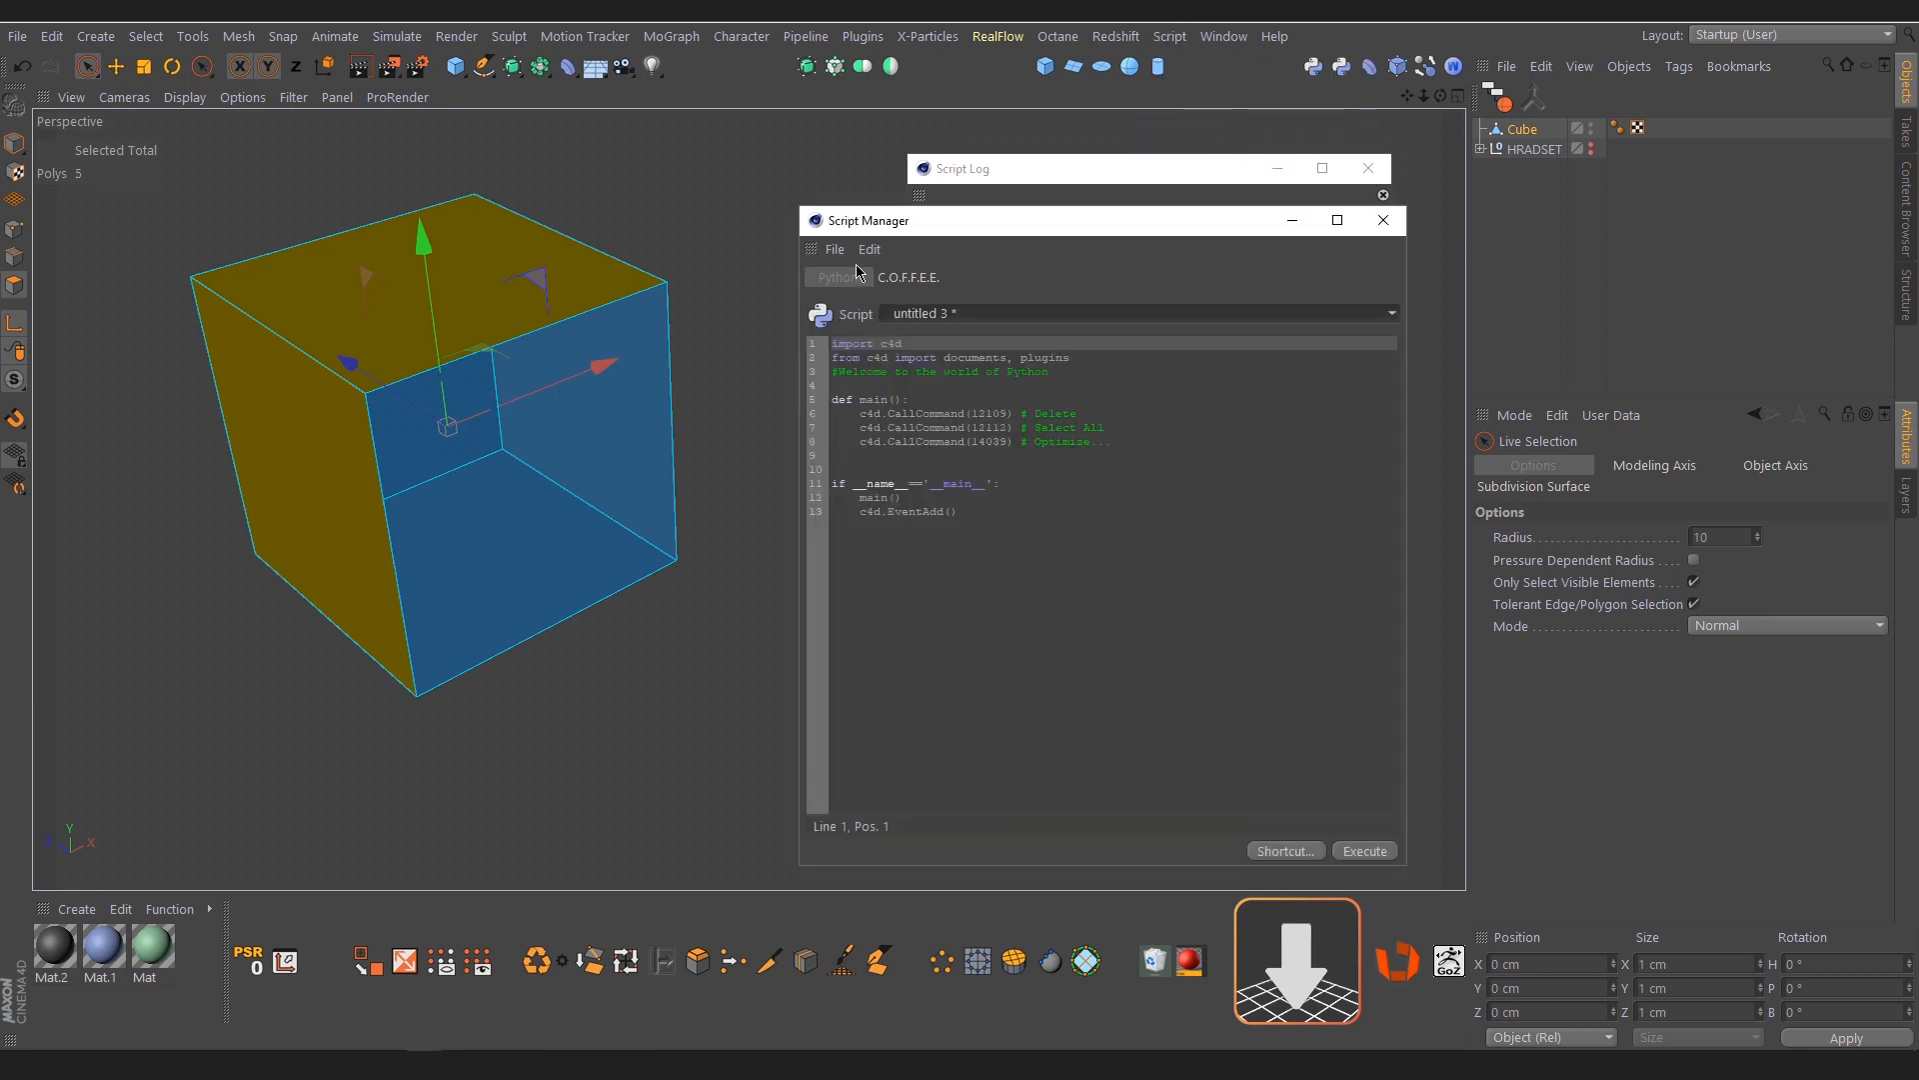
left_click(836, 250)
left_click(858, 283)
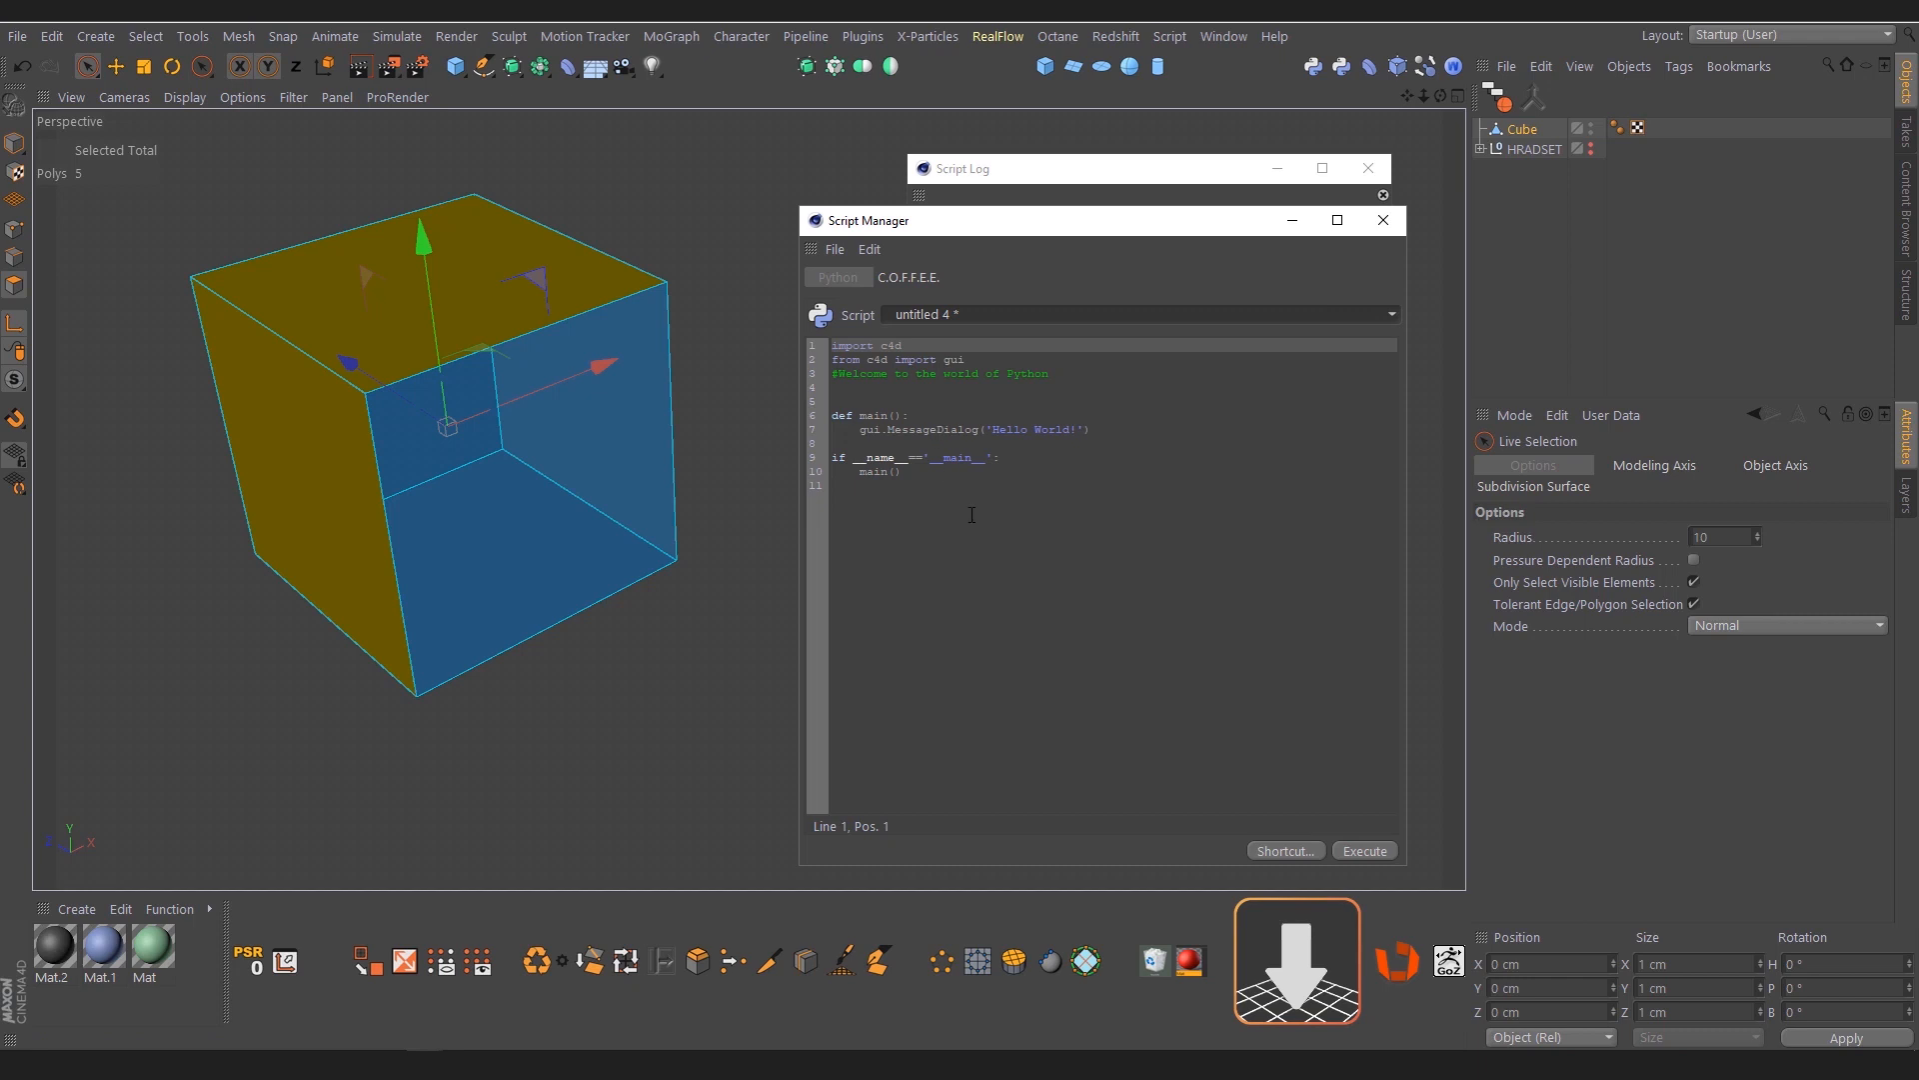
Replace the new script's default Hello World code with the copied Delete, Select All and Optimize code
left_click_drag(971, 515, 808, 336)
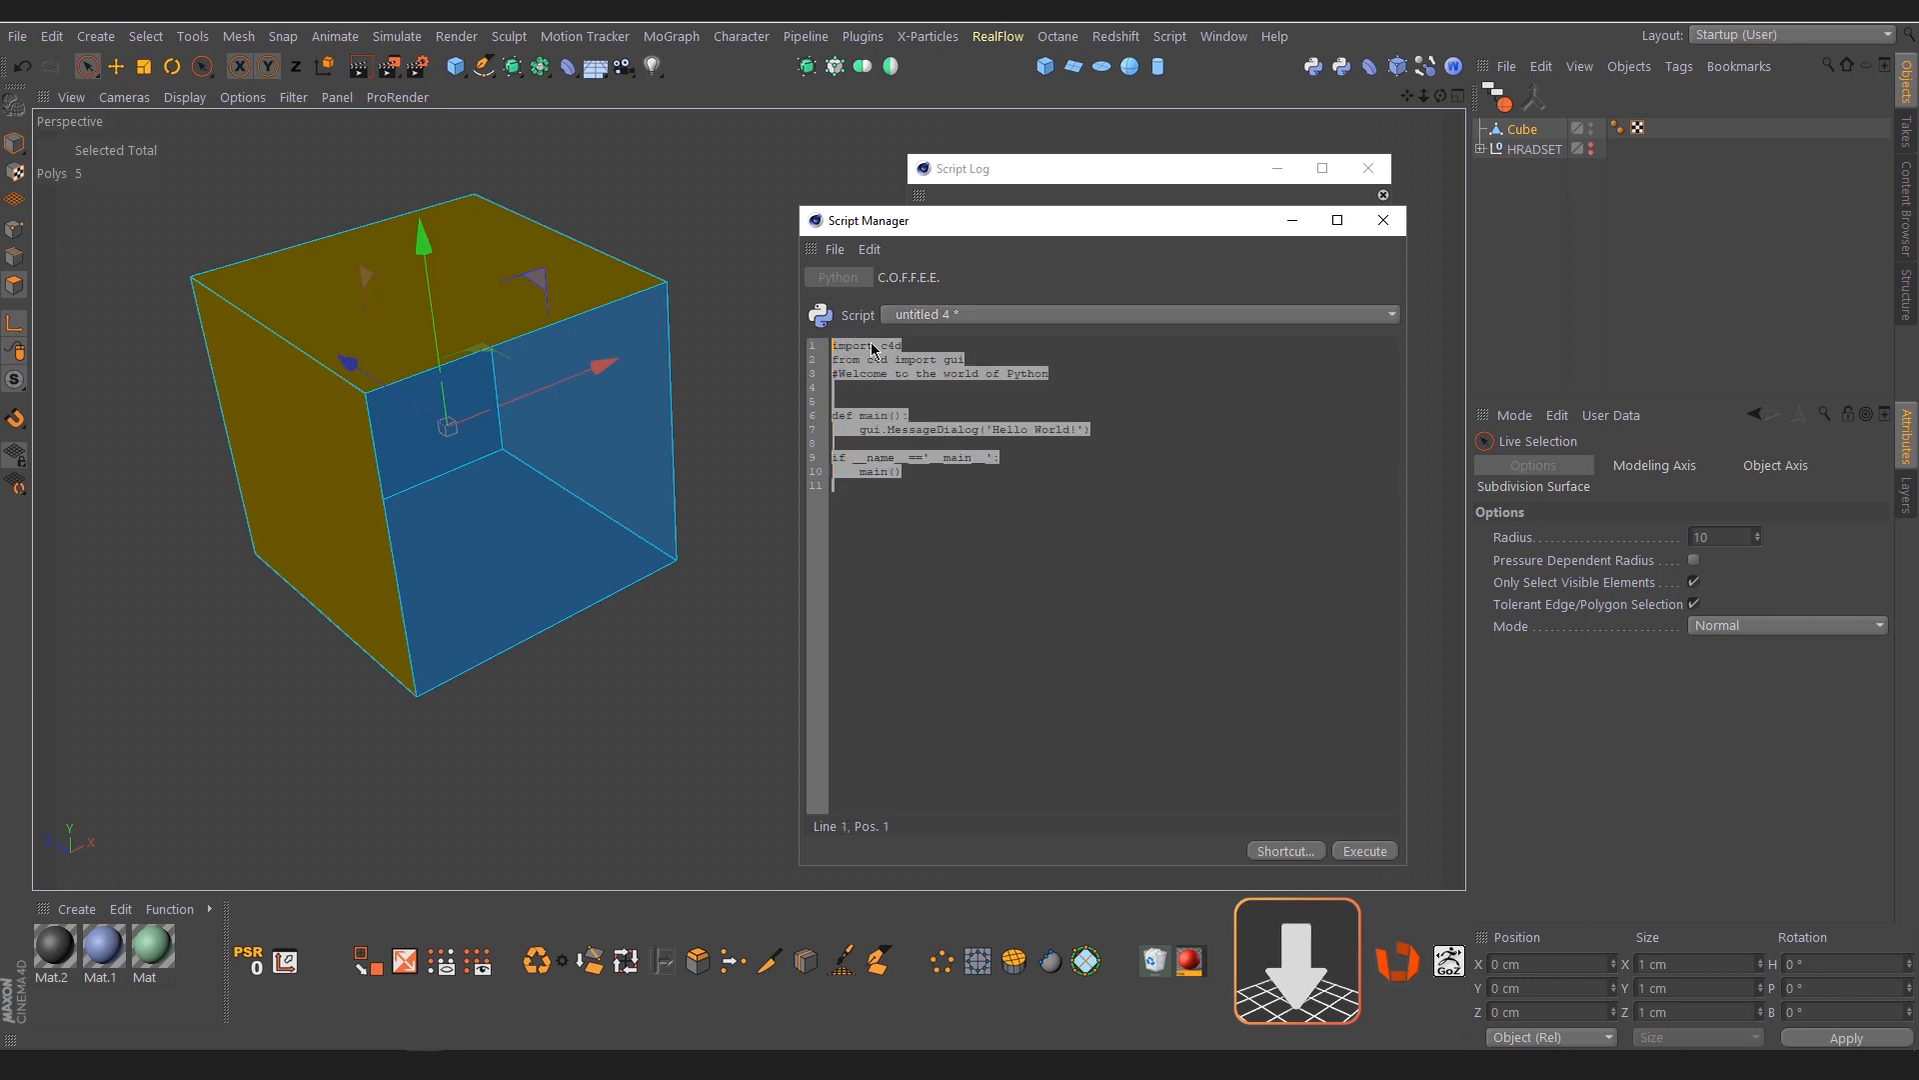
key("BackSpace")
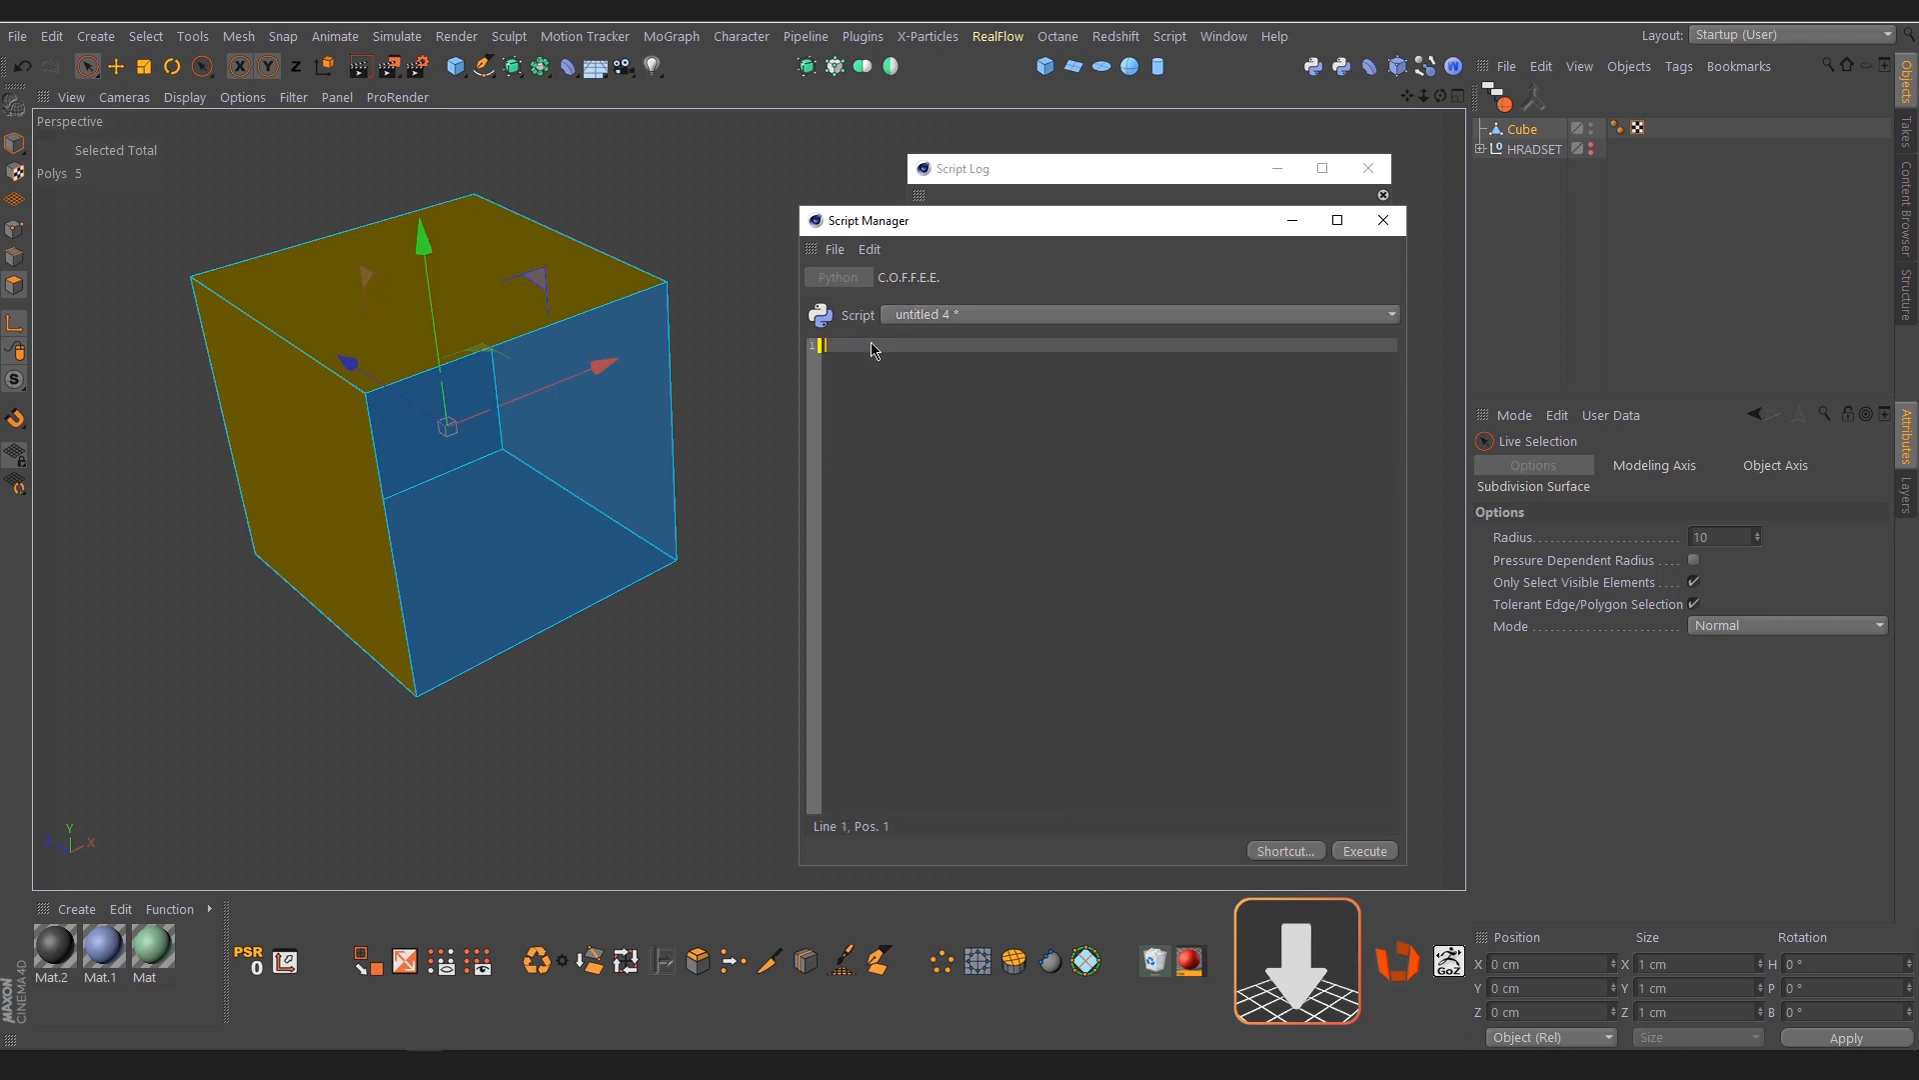
type("import c4d from c4d import documents, plugins #Welcome to the world of Python  def main():     c4d.CallCommand(12105) # Delete     c4d.CallCommand(12112) # Select All     c4d.CallCommand(14039) # Optimize...   if __name__=='__main__':     main()     c4d.EventAdd()")
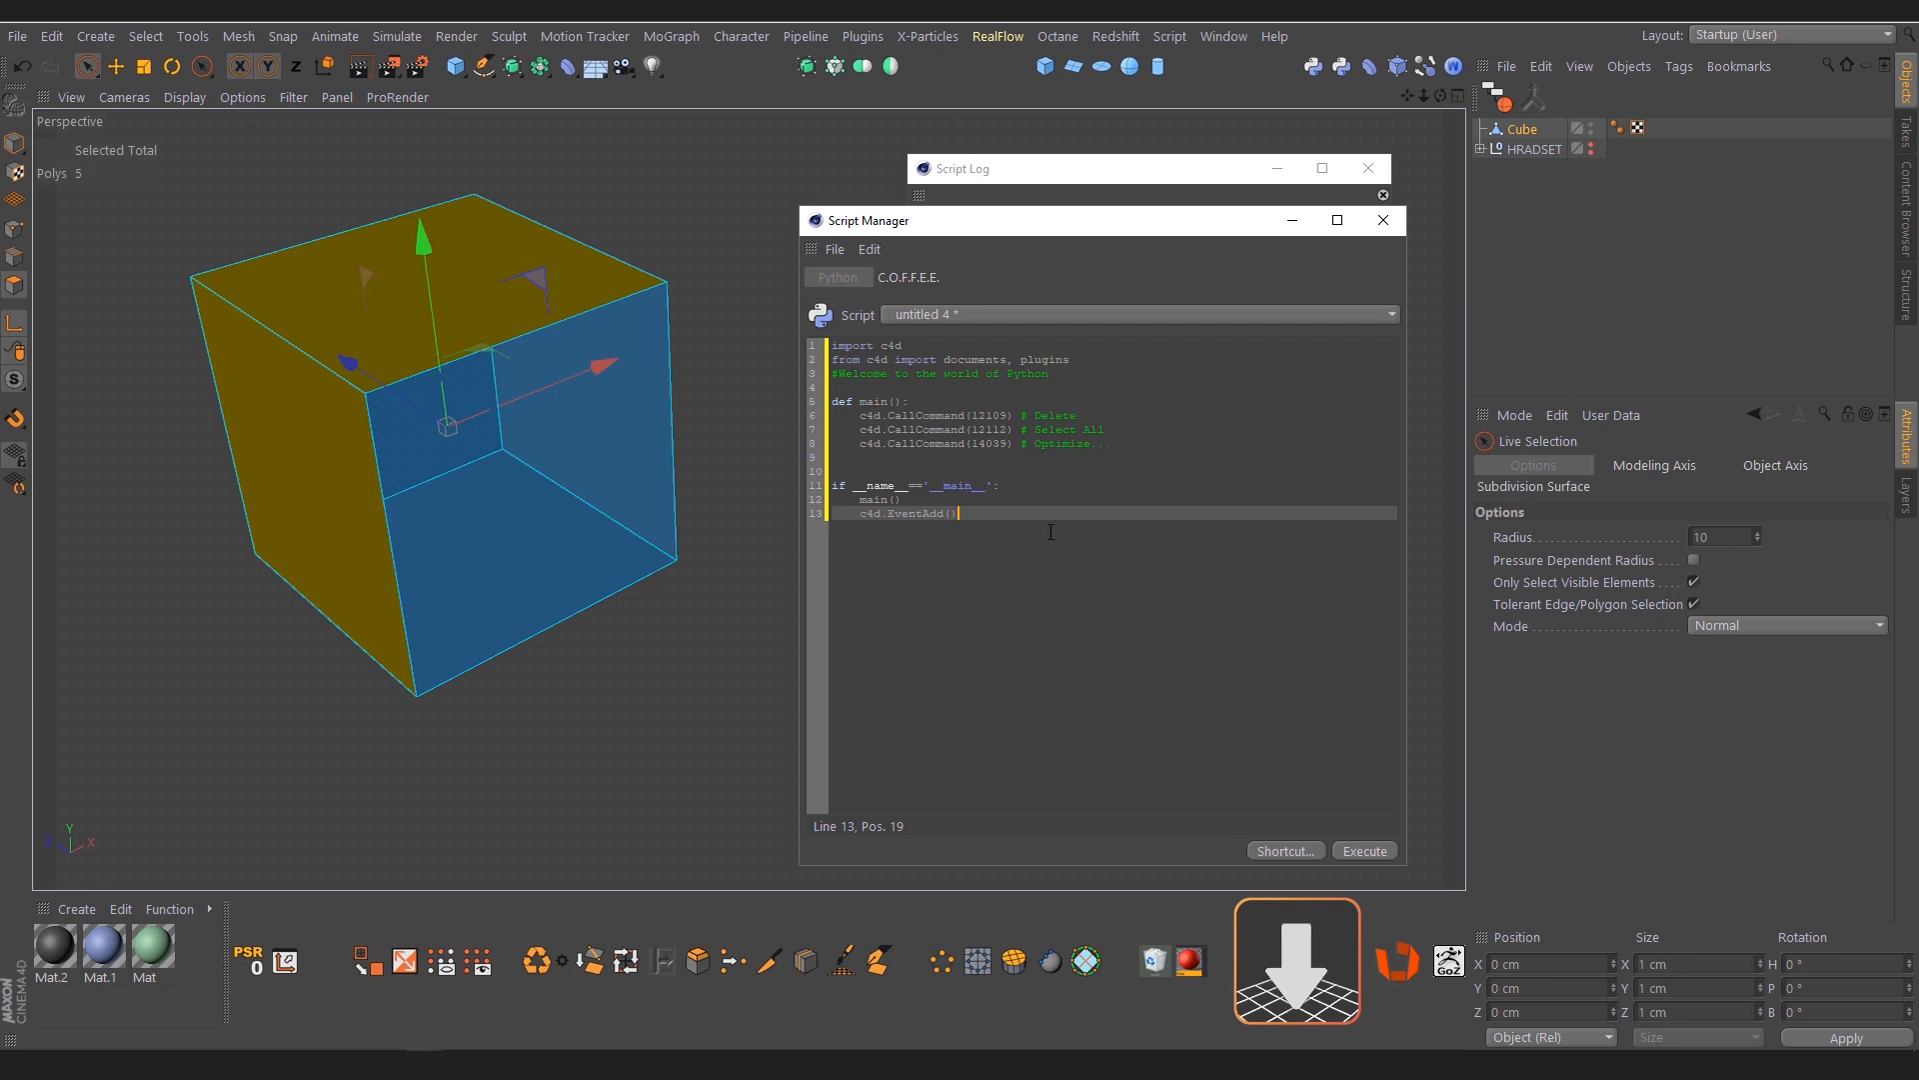
Delete the open test cube and add a fresh default cube, made editable
left_click(1522, 130)
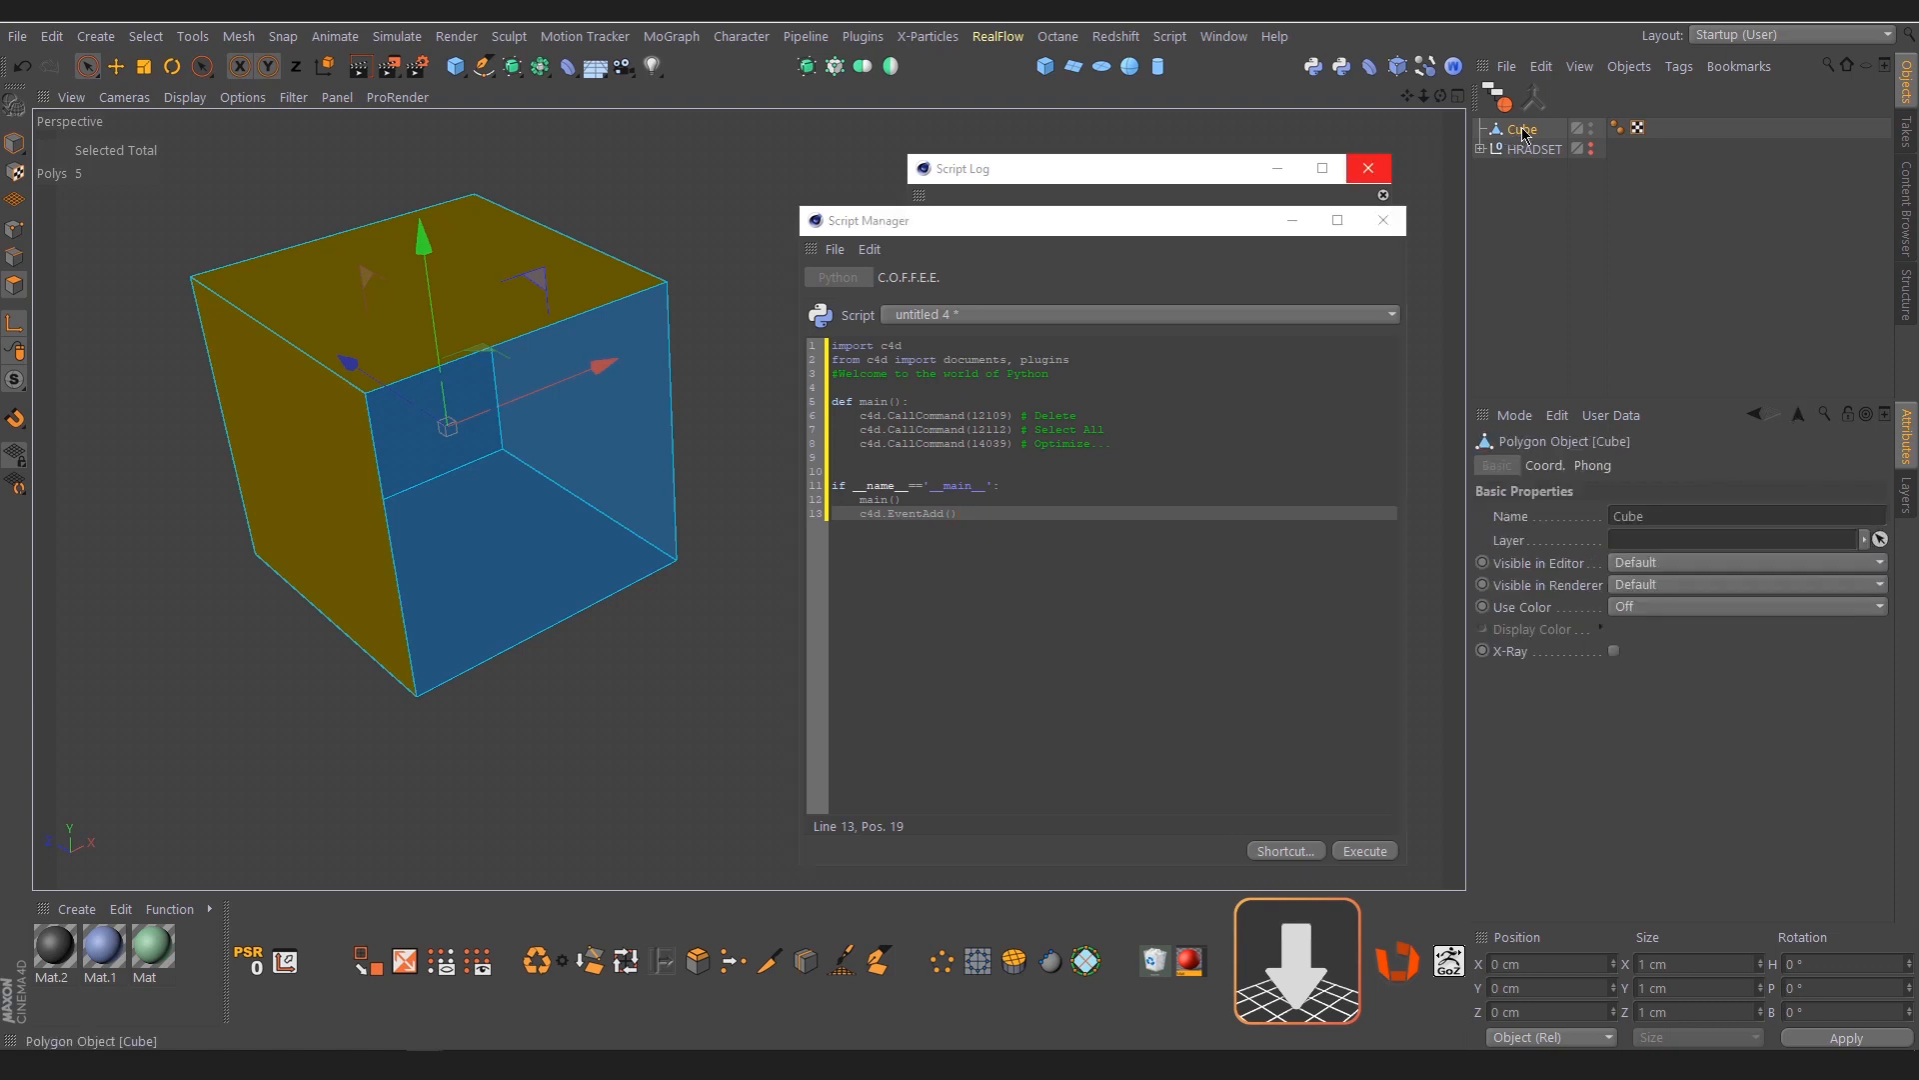
key("Delete")
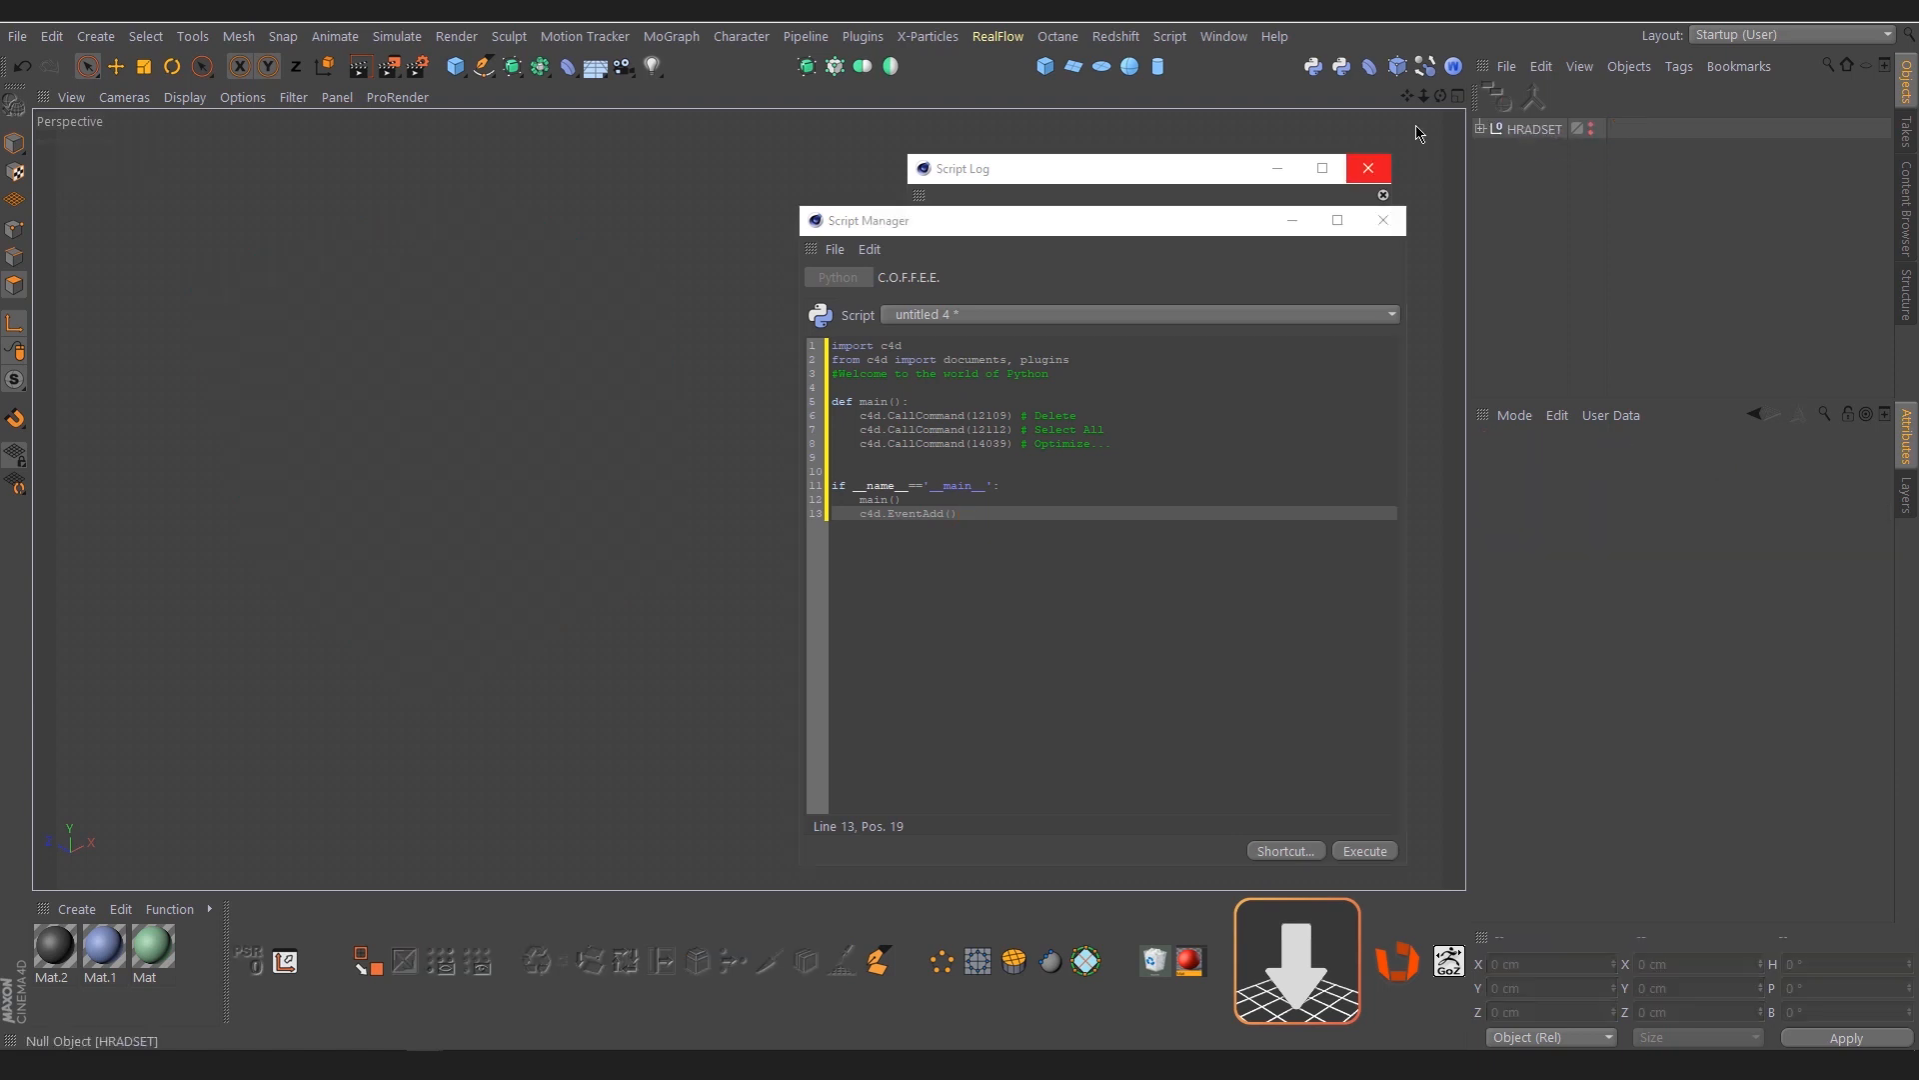
left_click(1045, 66)
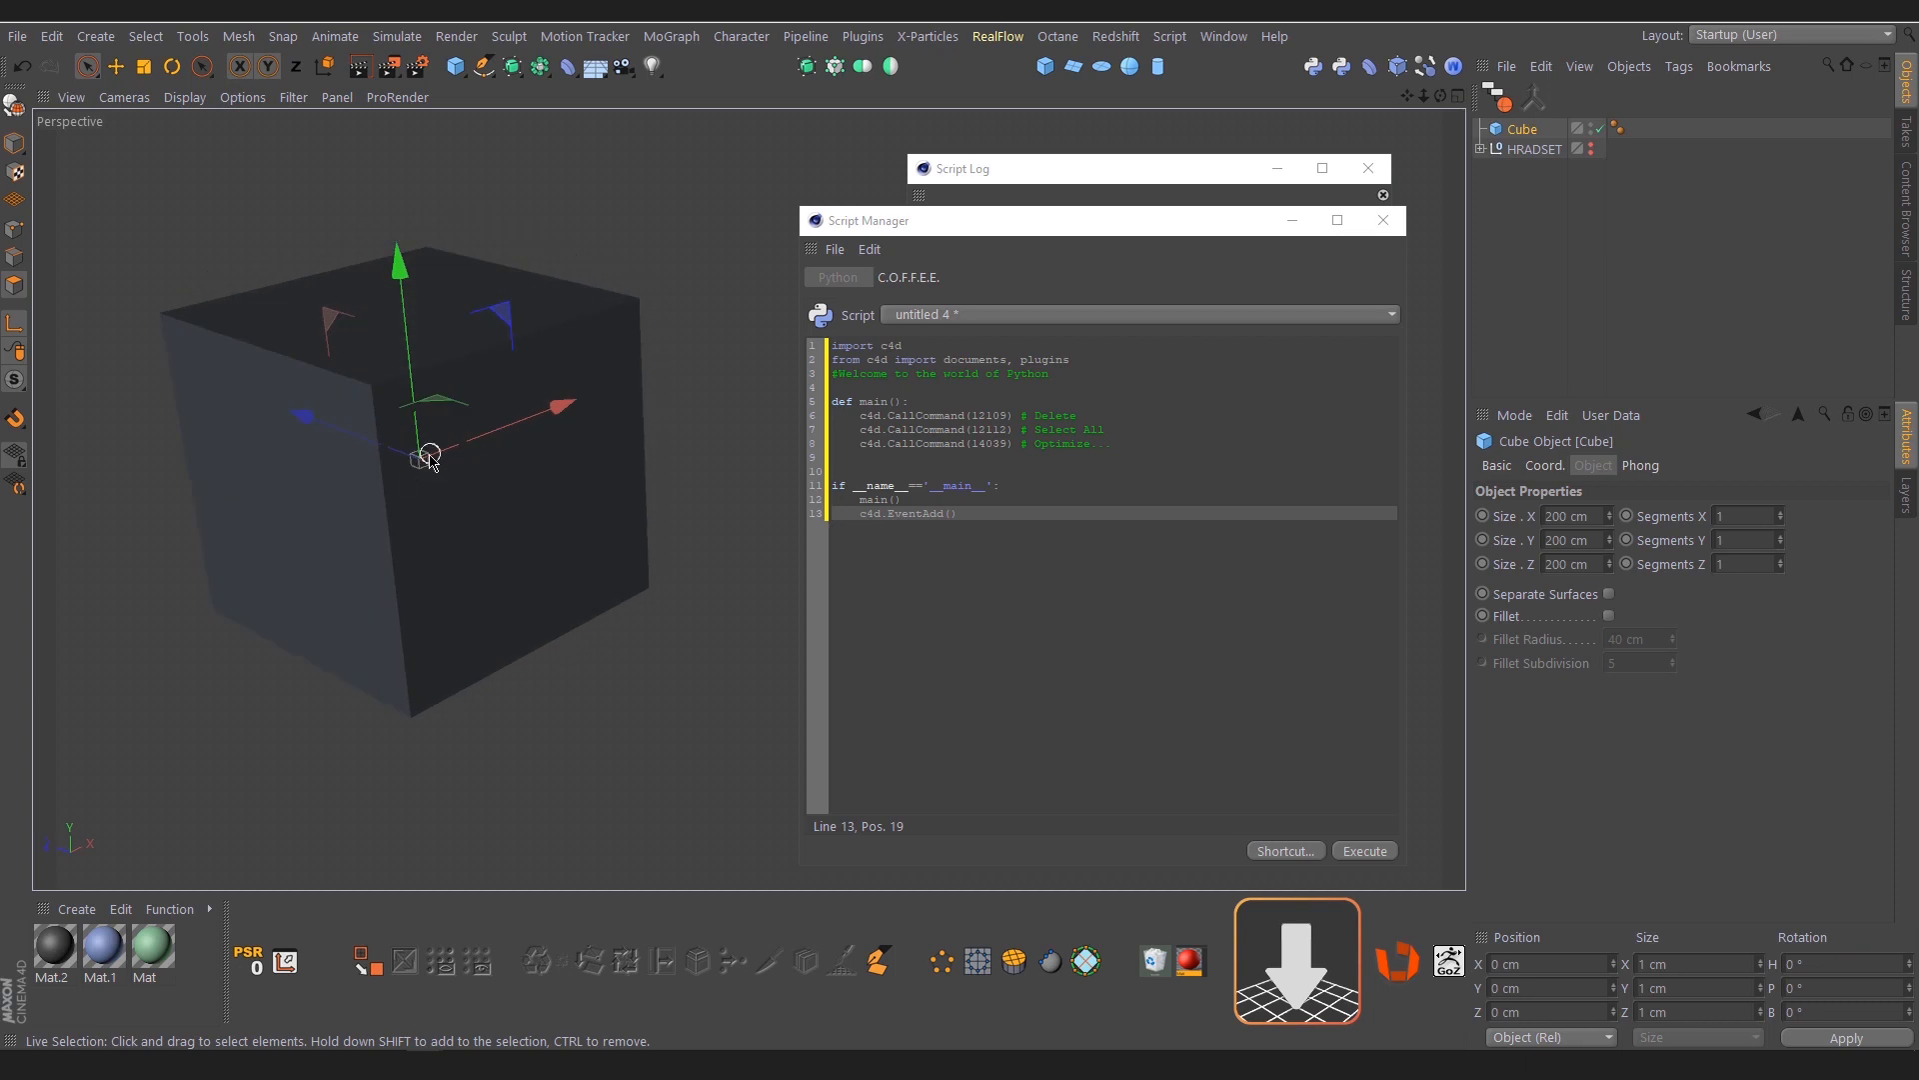
key("c")
Select three adjacent faces of the new cube, including its top, and execute the script on them
left_click(334, 449)
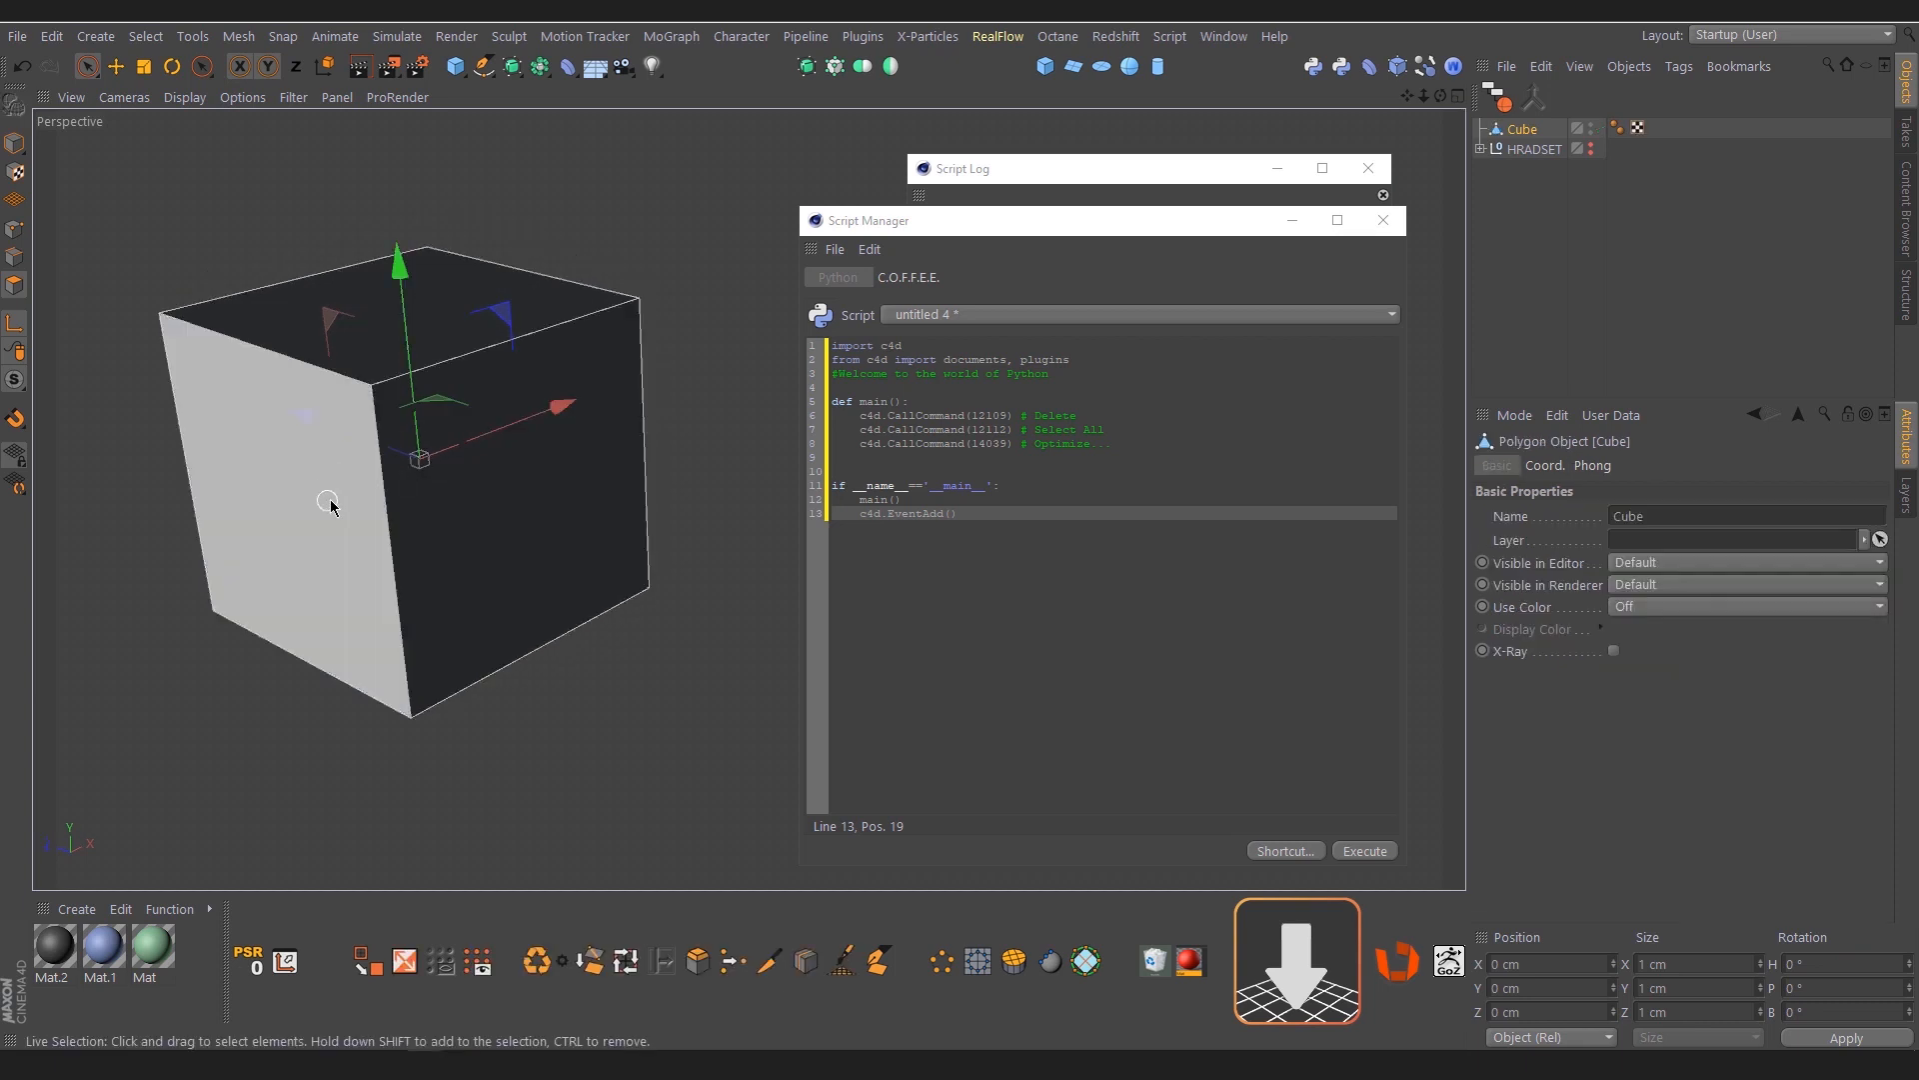
left_click_drag(384, 466, 560, 494, "alt")
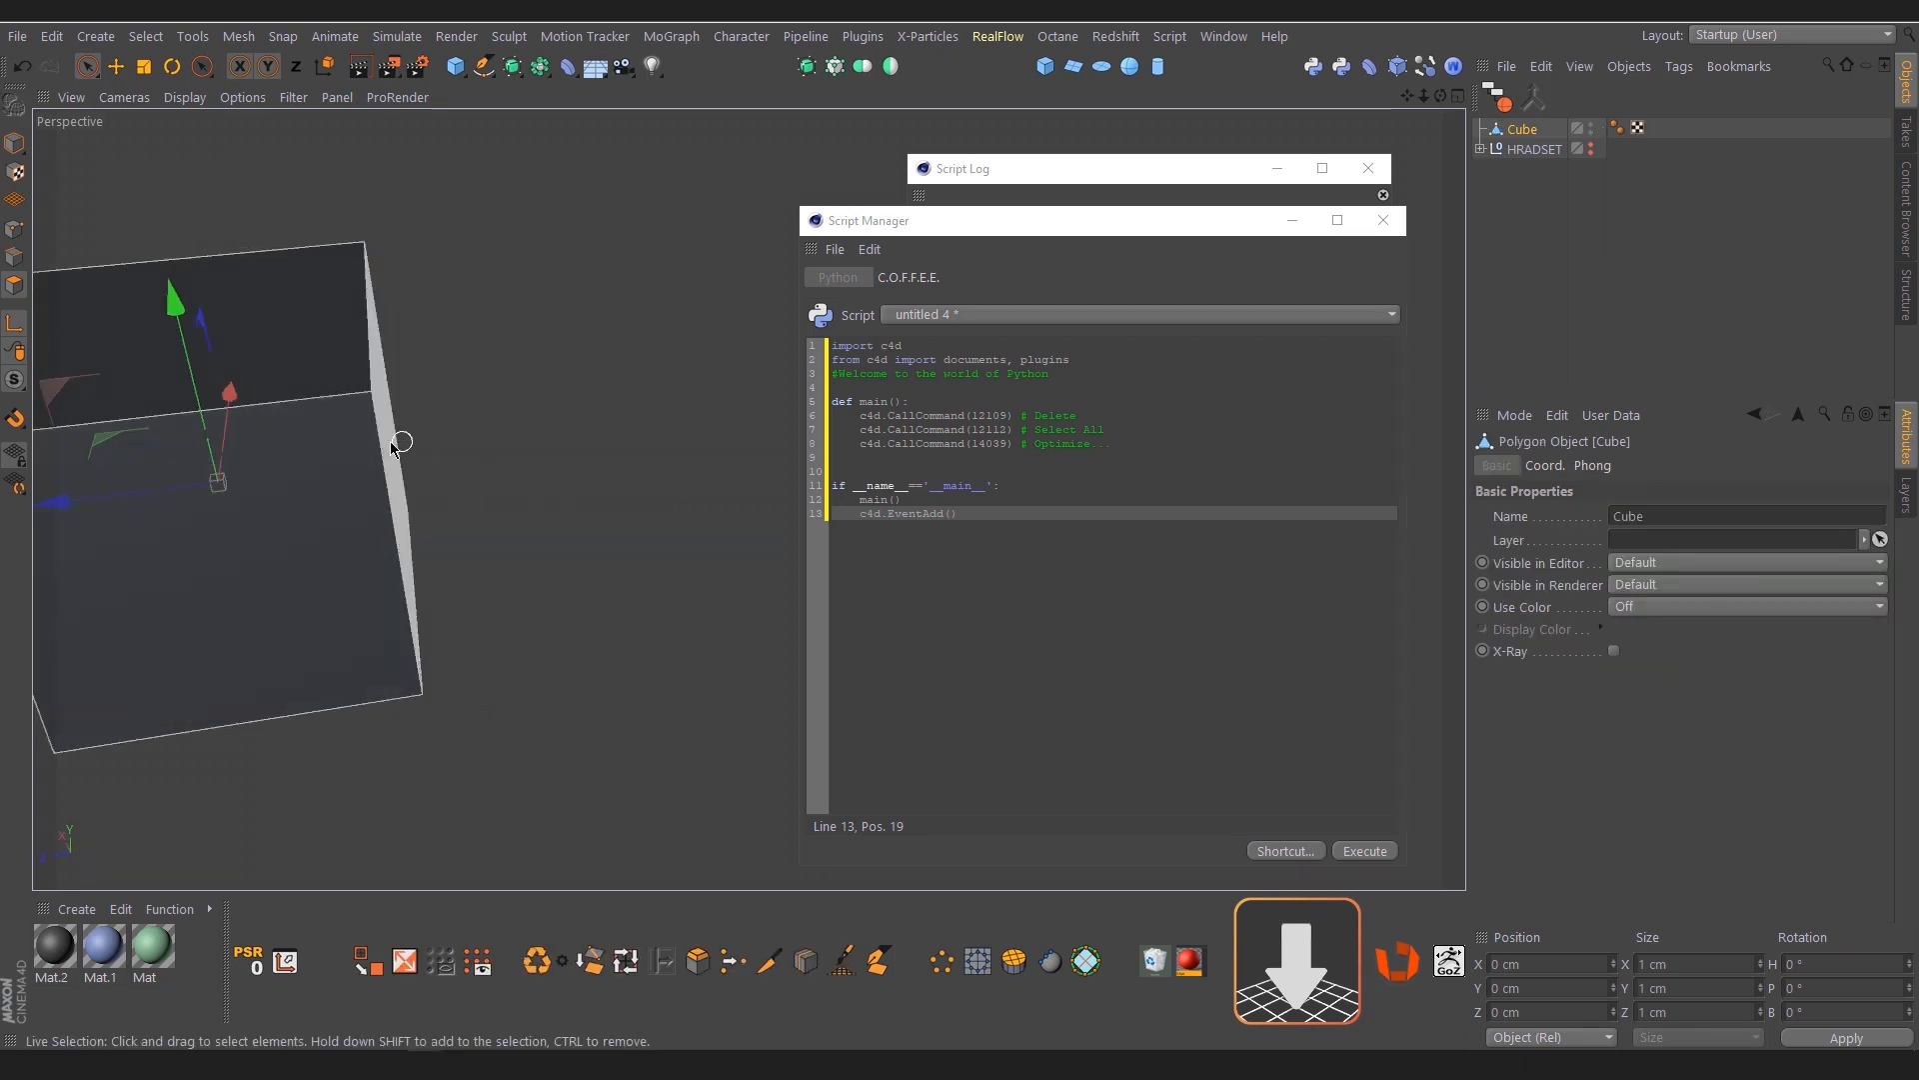
mouse_move(399, 437)
left_mouse_down("alt")
mouse_move(308, 402)
mouse_move(750, 497)
mouse_move(549, 429)
mouse_move(405, 448)
mouse_move(501, 398)
mouse_move(557, 399)
mouse_move(640, 449)
left_mouse_up("alt")
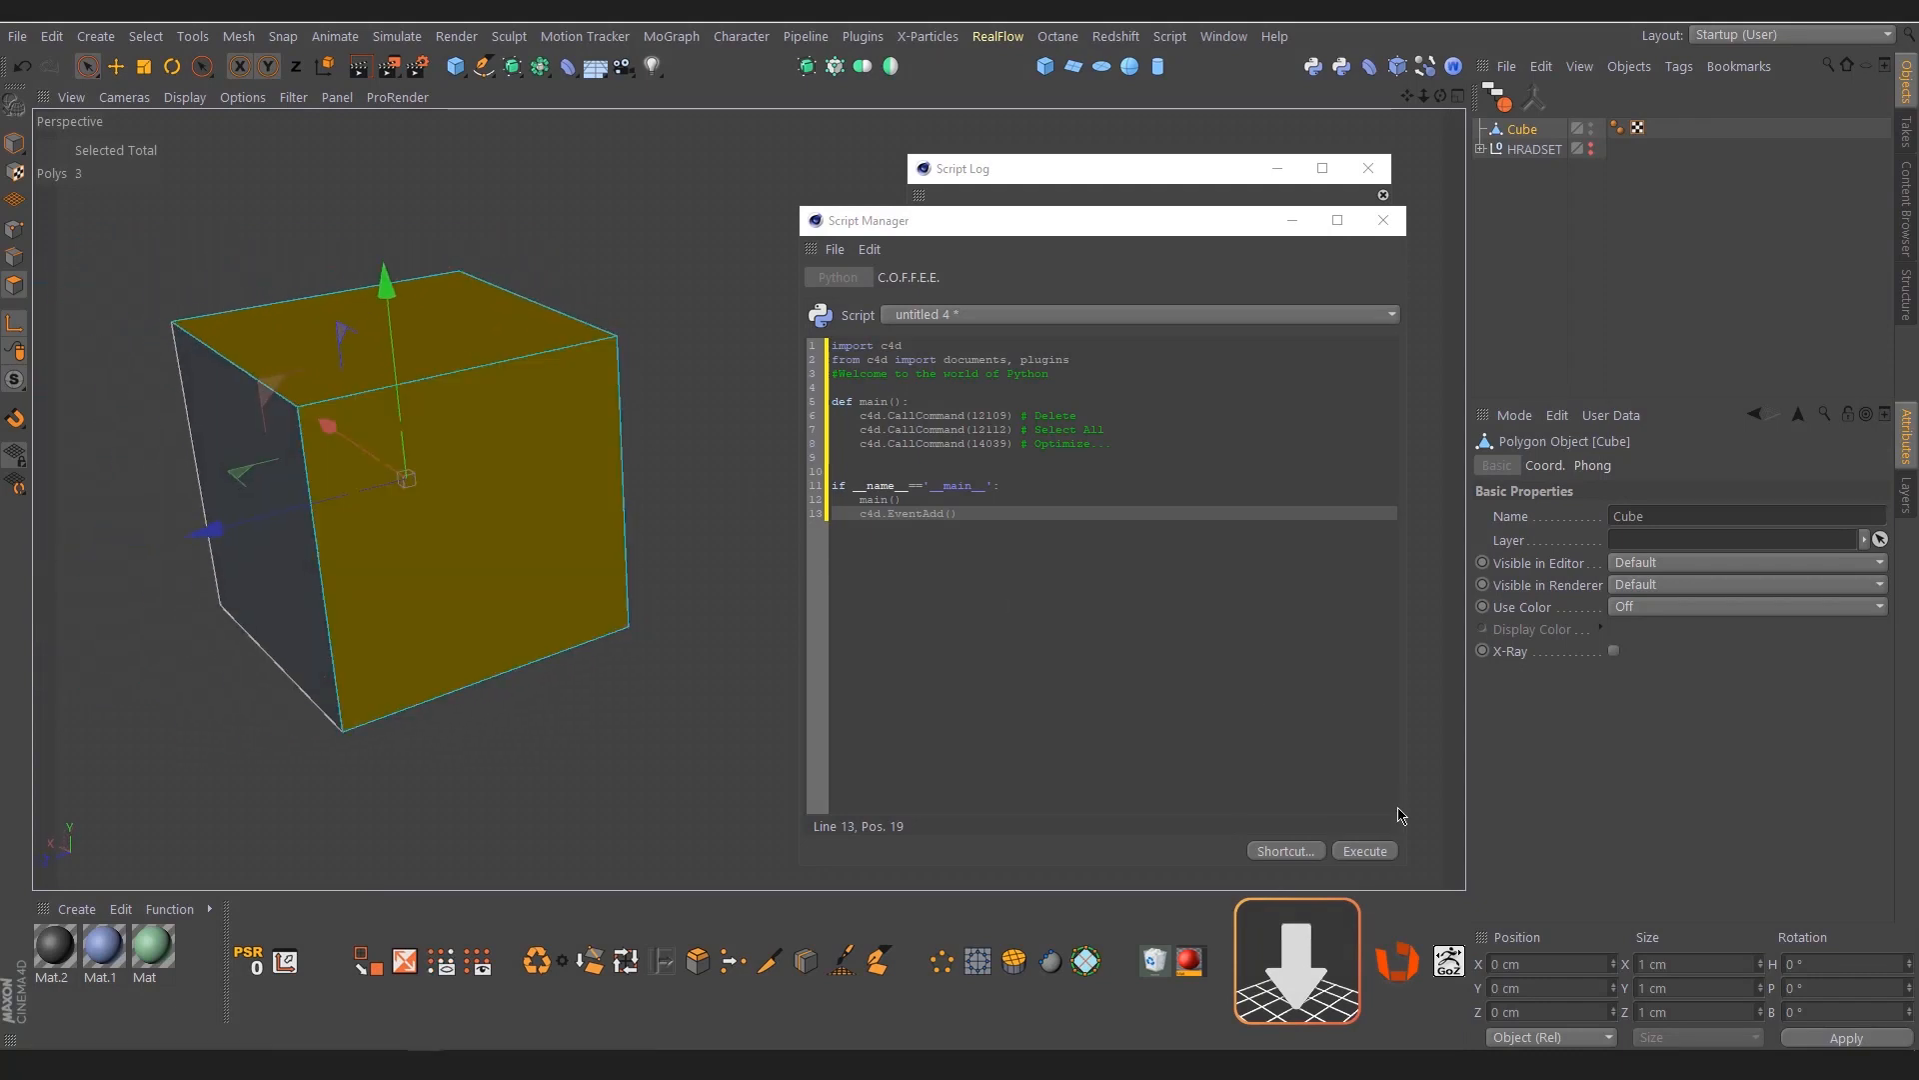
left_click(1365, 851)
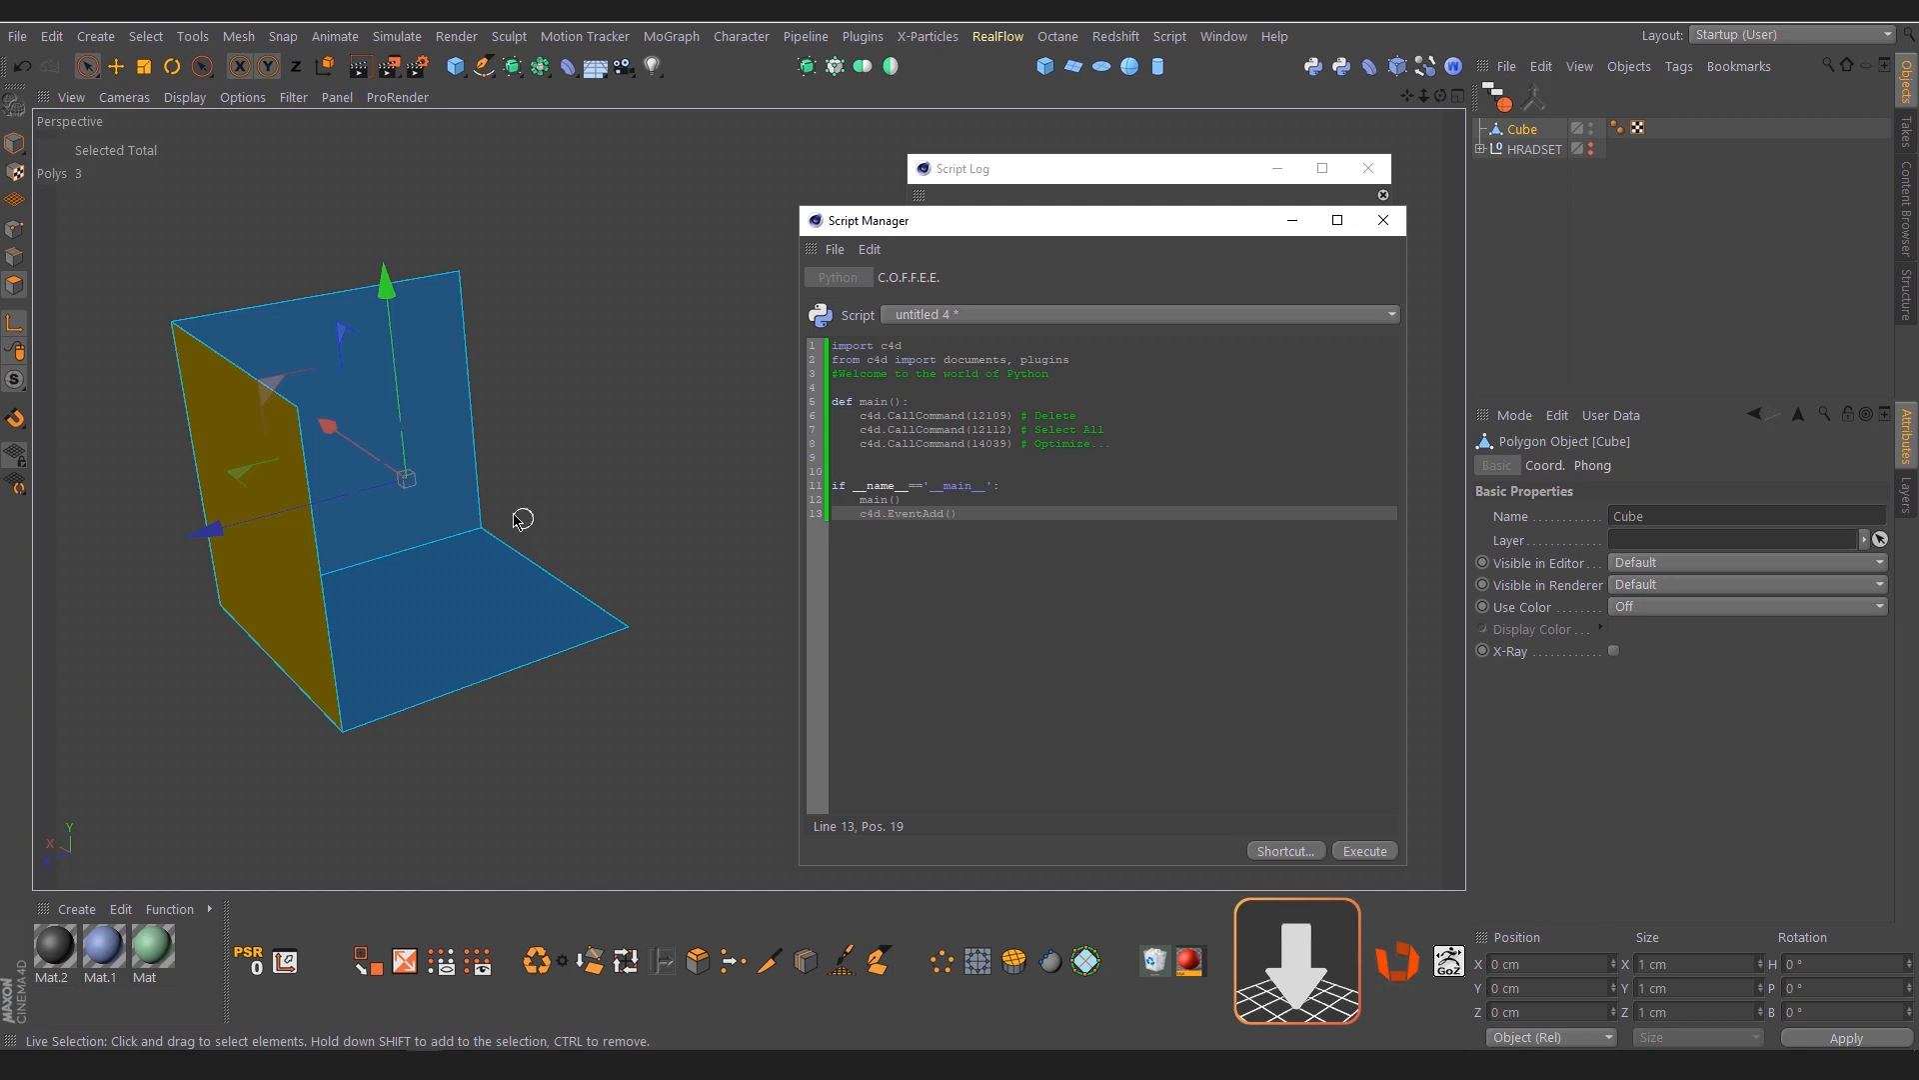
Inspect the cube in point mode for leftover points where the faces were deleted
mouse_move(518, 514)
left_mouse_down("alt")
mouse_move(531, 476)
mouse_move(484, 504)
left_mouse_up("alt")
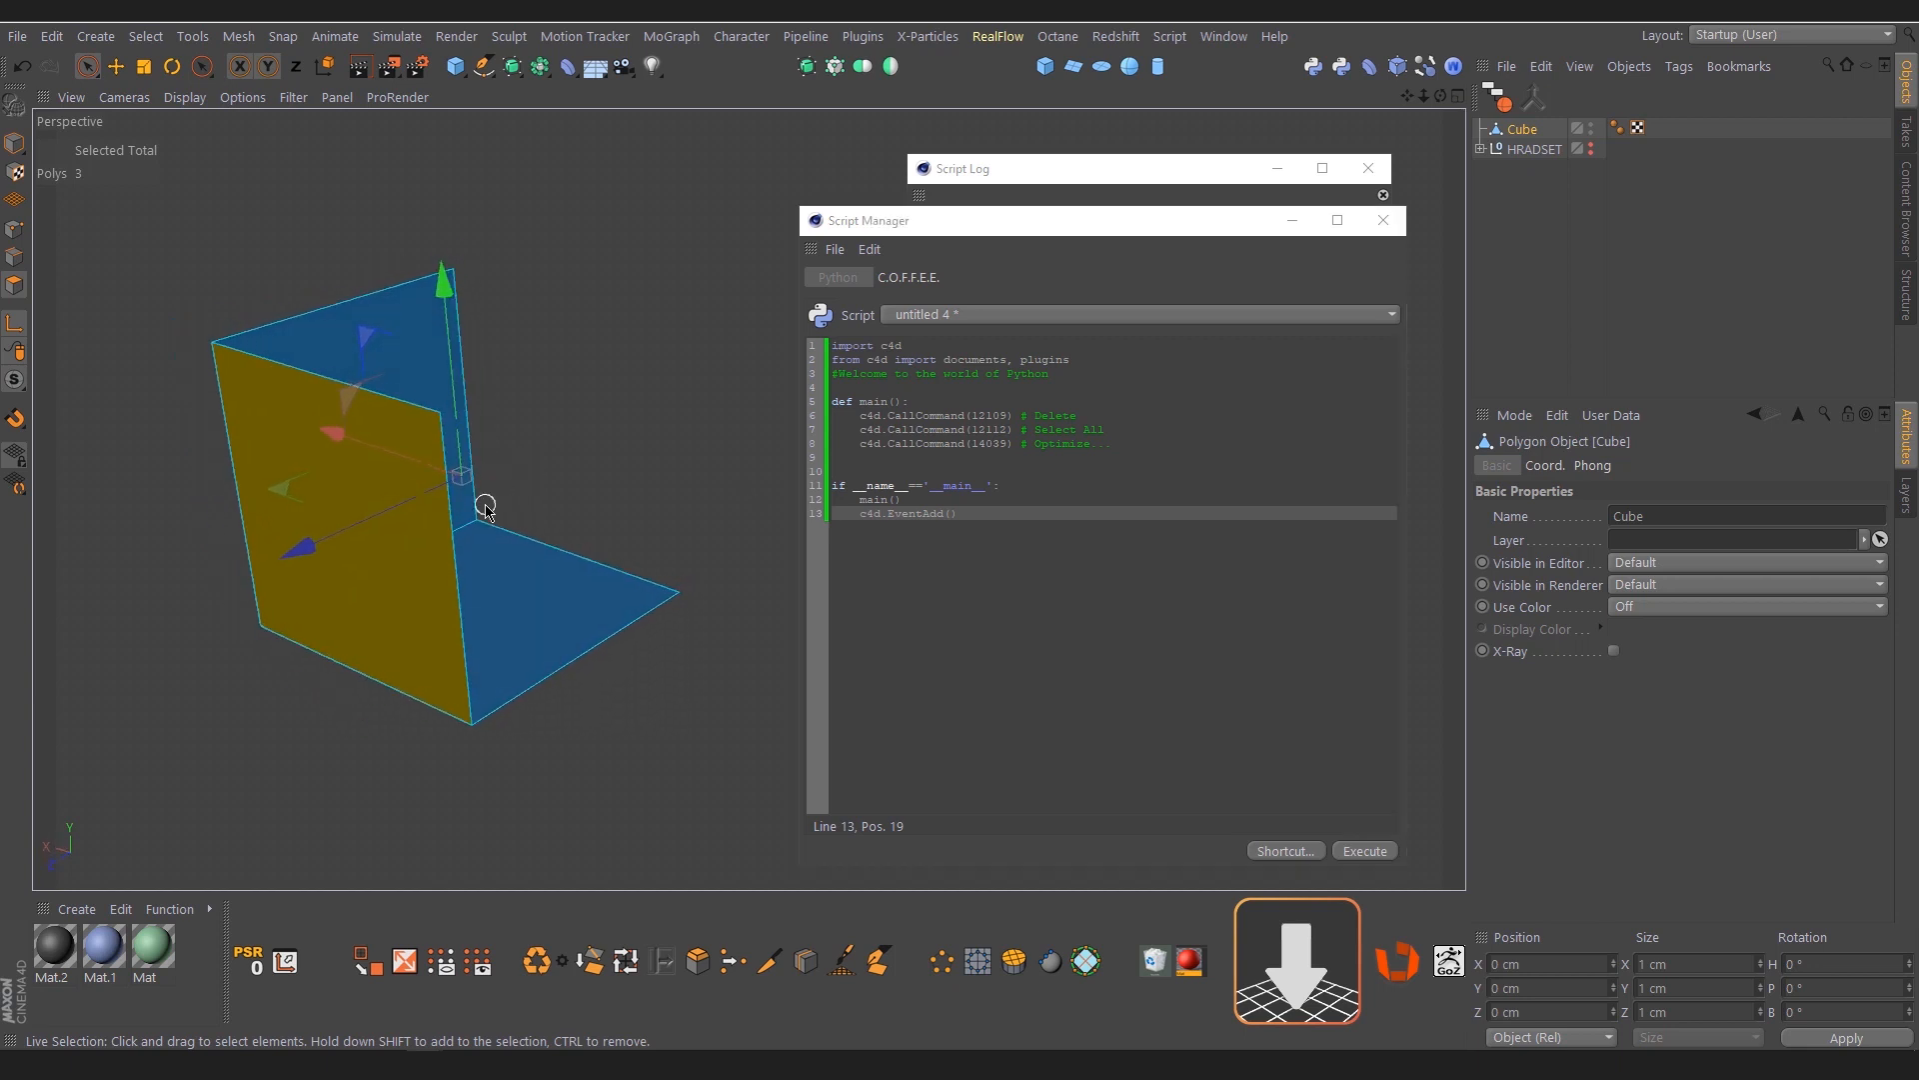
left_click(14, 229)
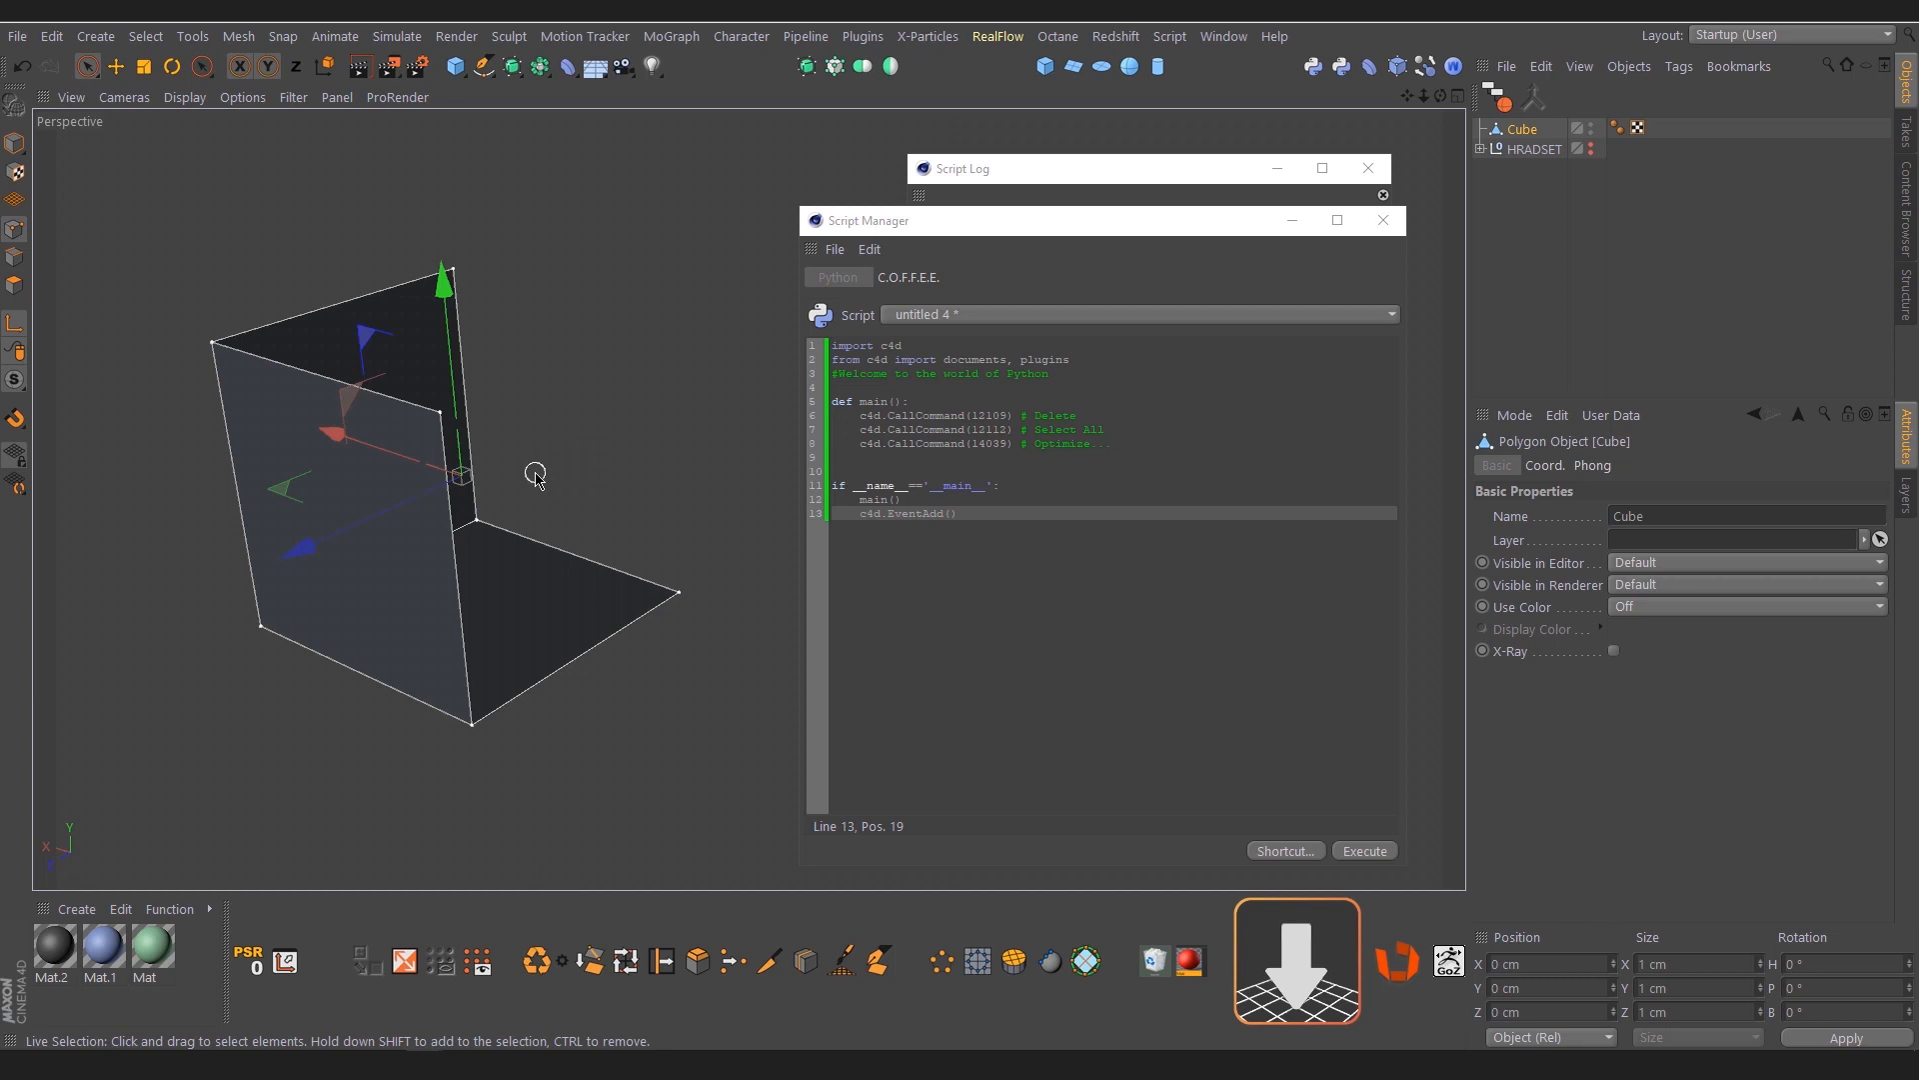
left_click_drag(411, 505, 662, 432, "alt")
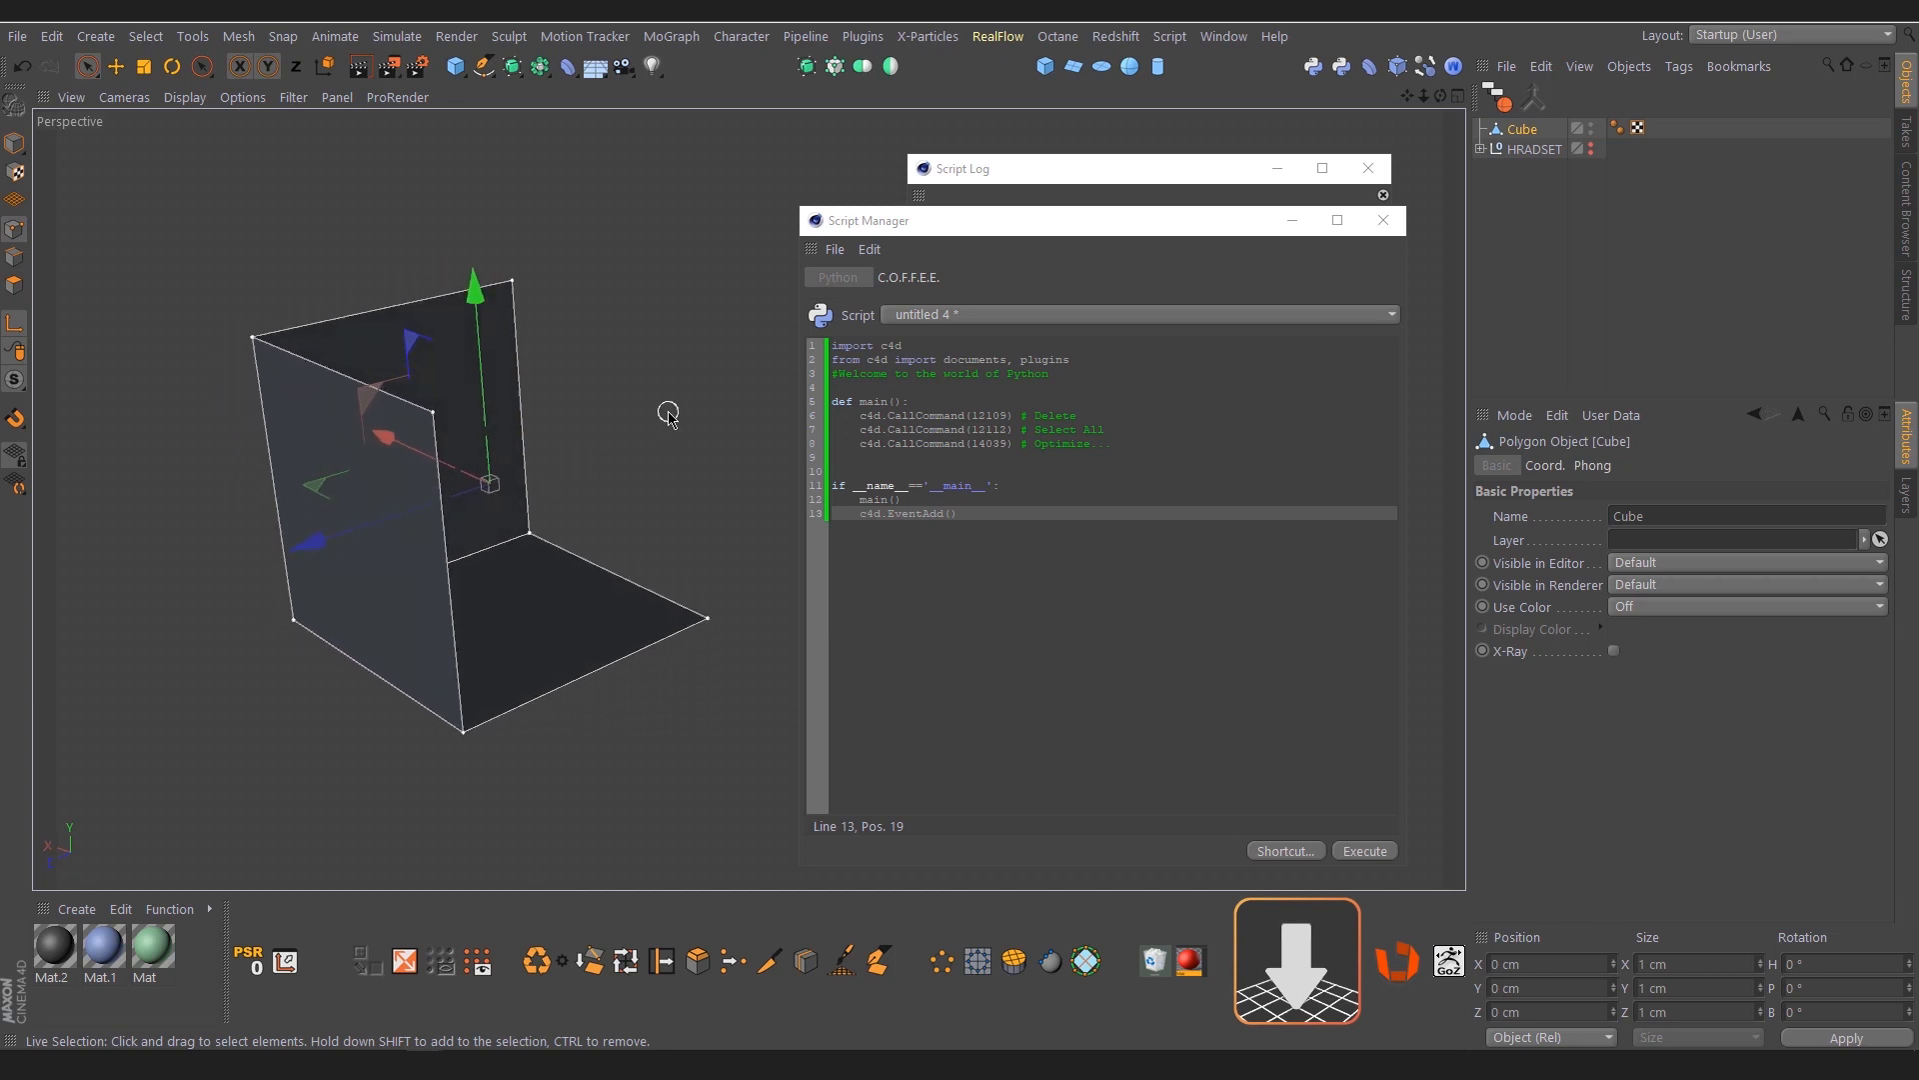
Add the new script as a shortcut icon beside the existing Python script icons above the viewport
left_click_drag(819, 315, 1298, 70)
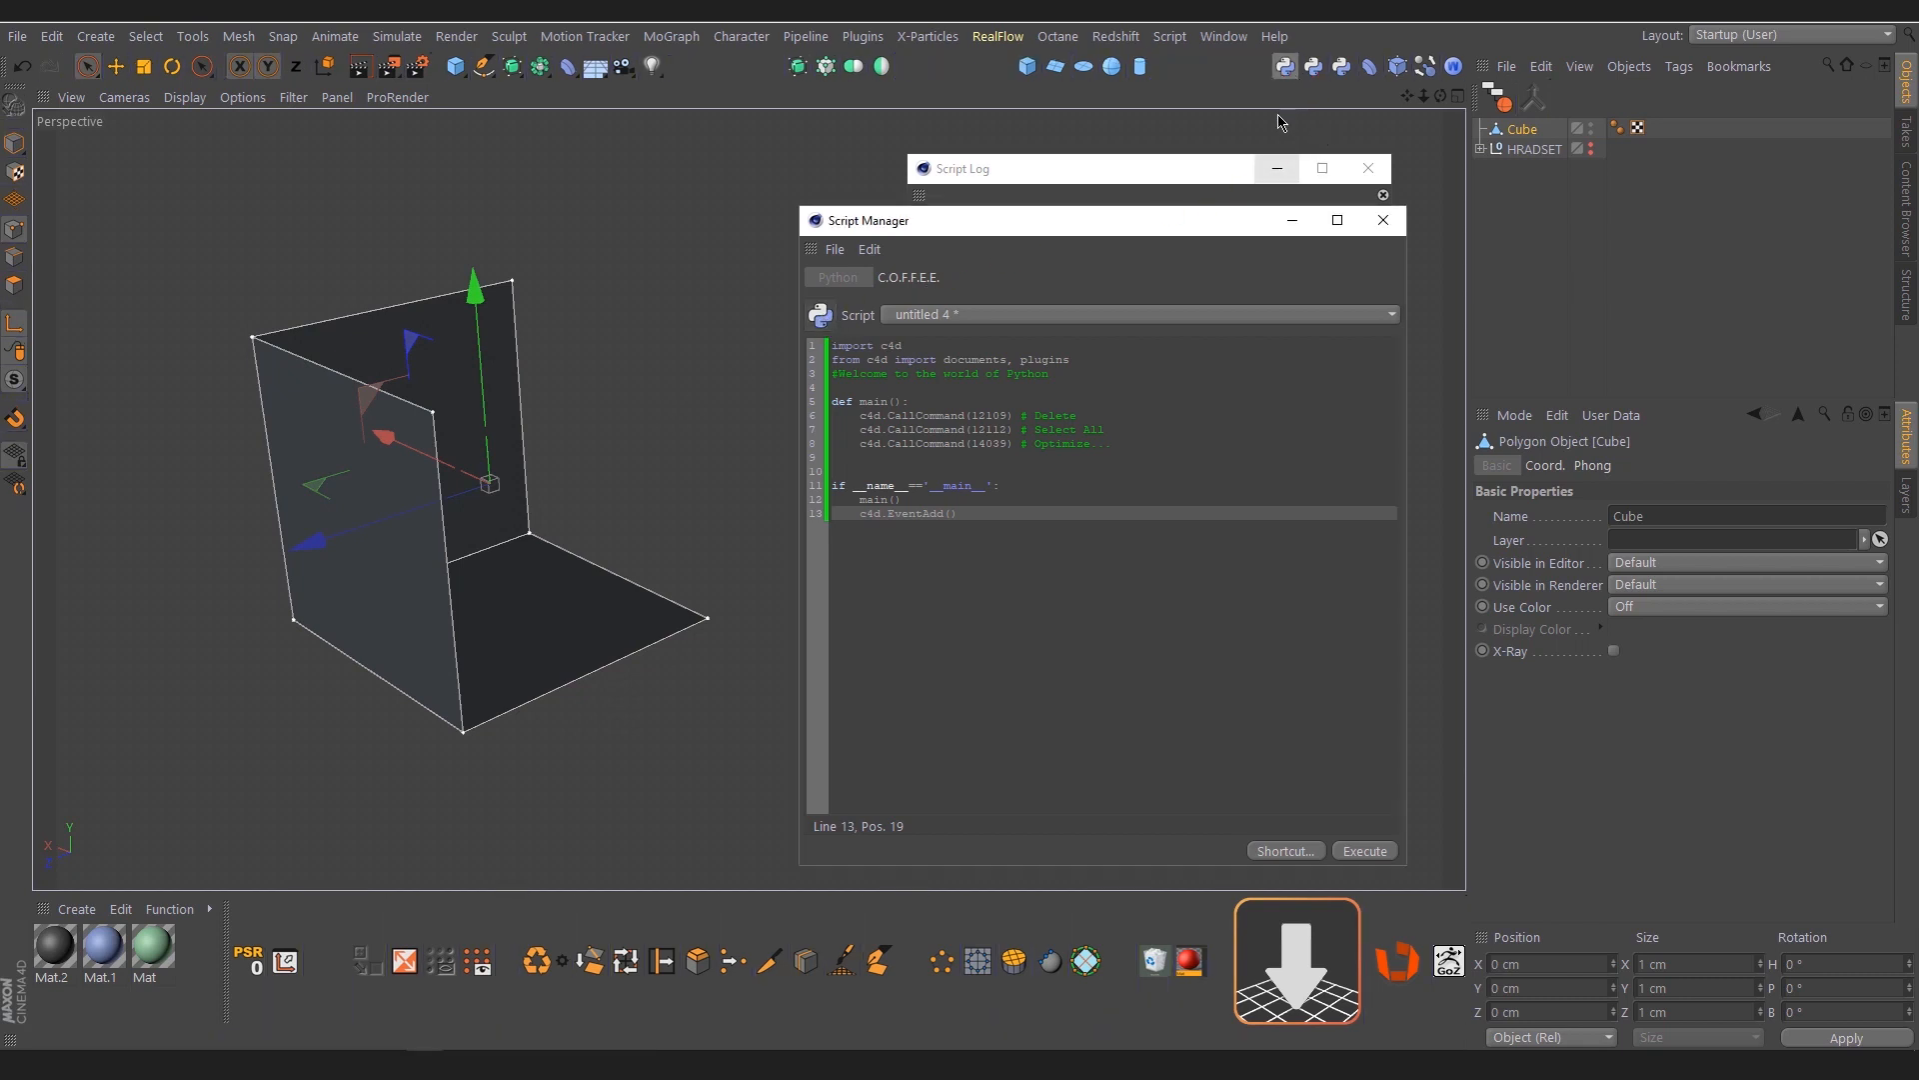
Add a default cylinder, delete the open test cube, and make the cylinder editable
left_click(1140, 66)
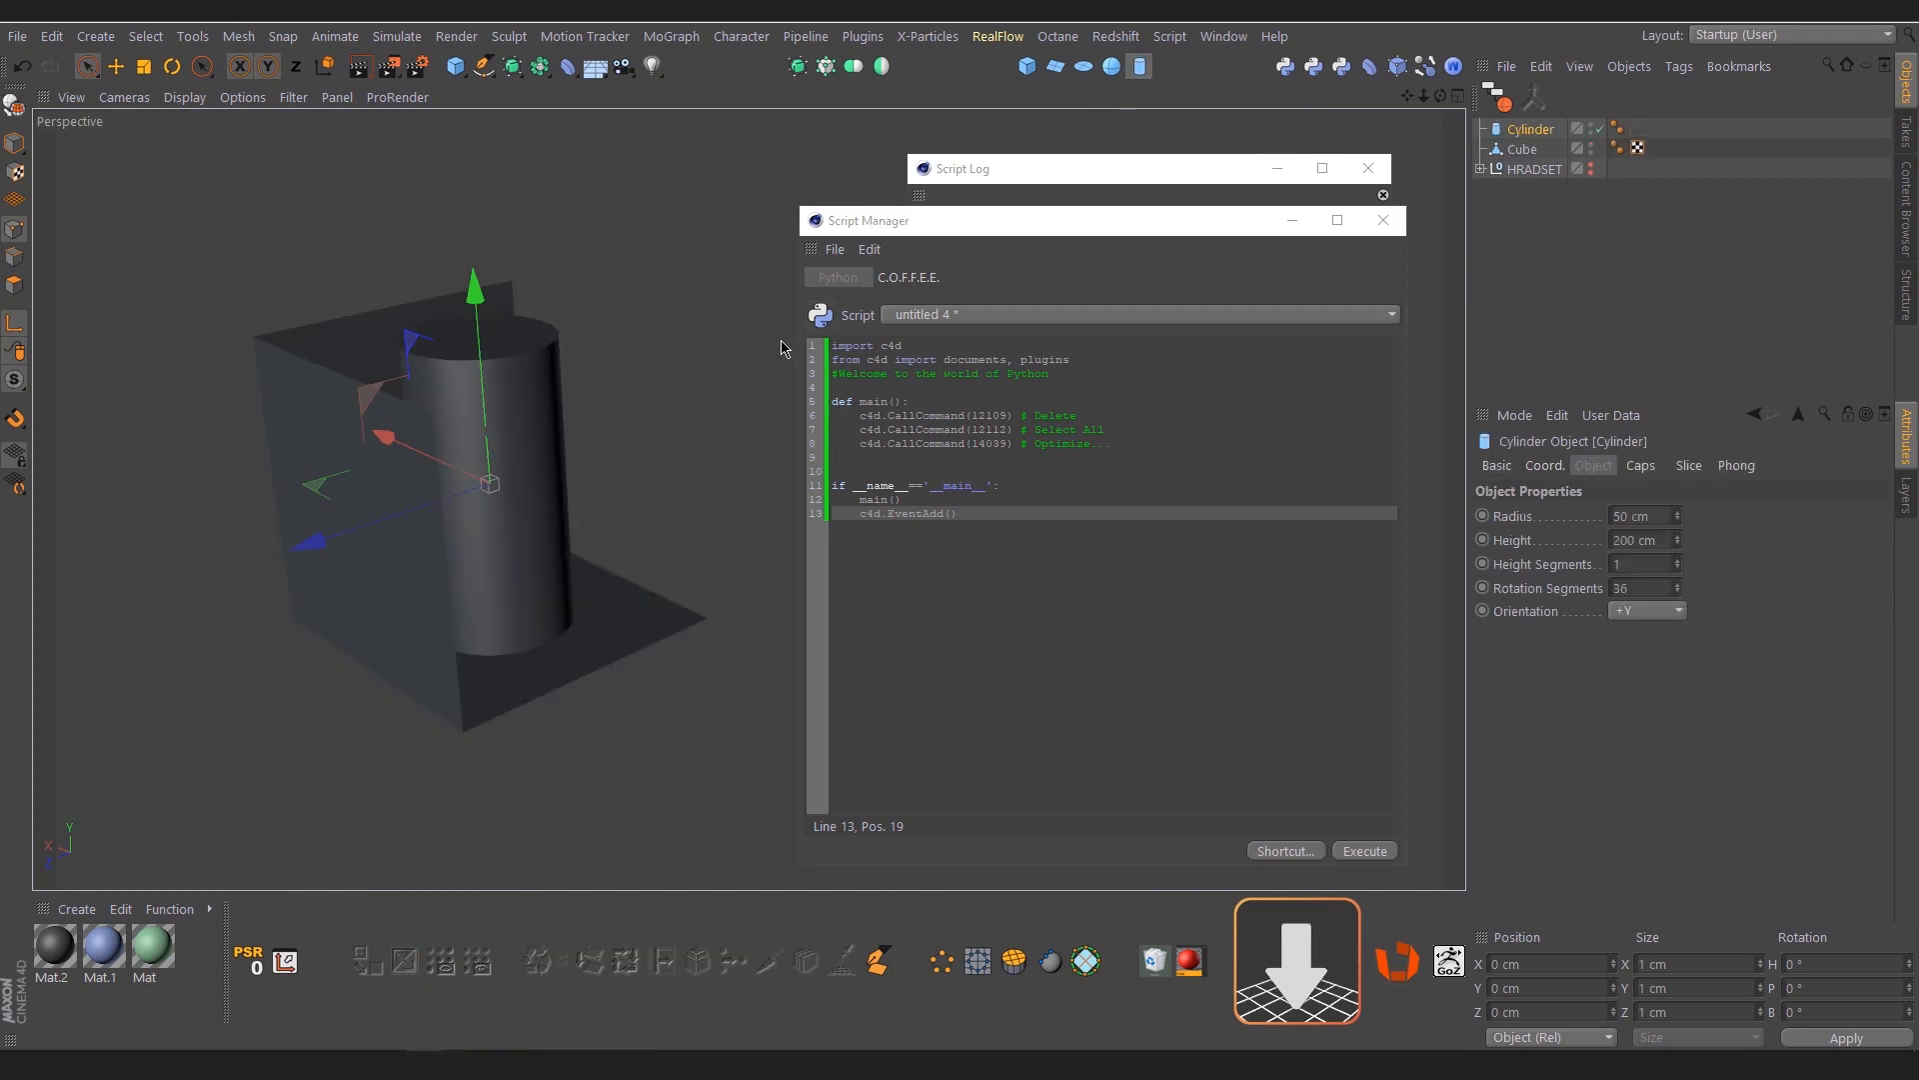
left_click(1522, 150)
key("Delete")
left_click(1529, 132)
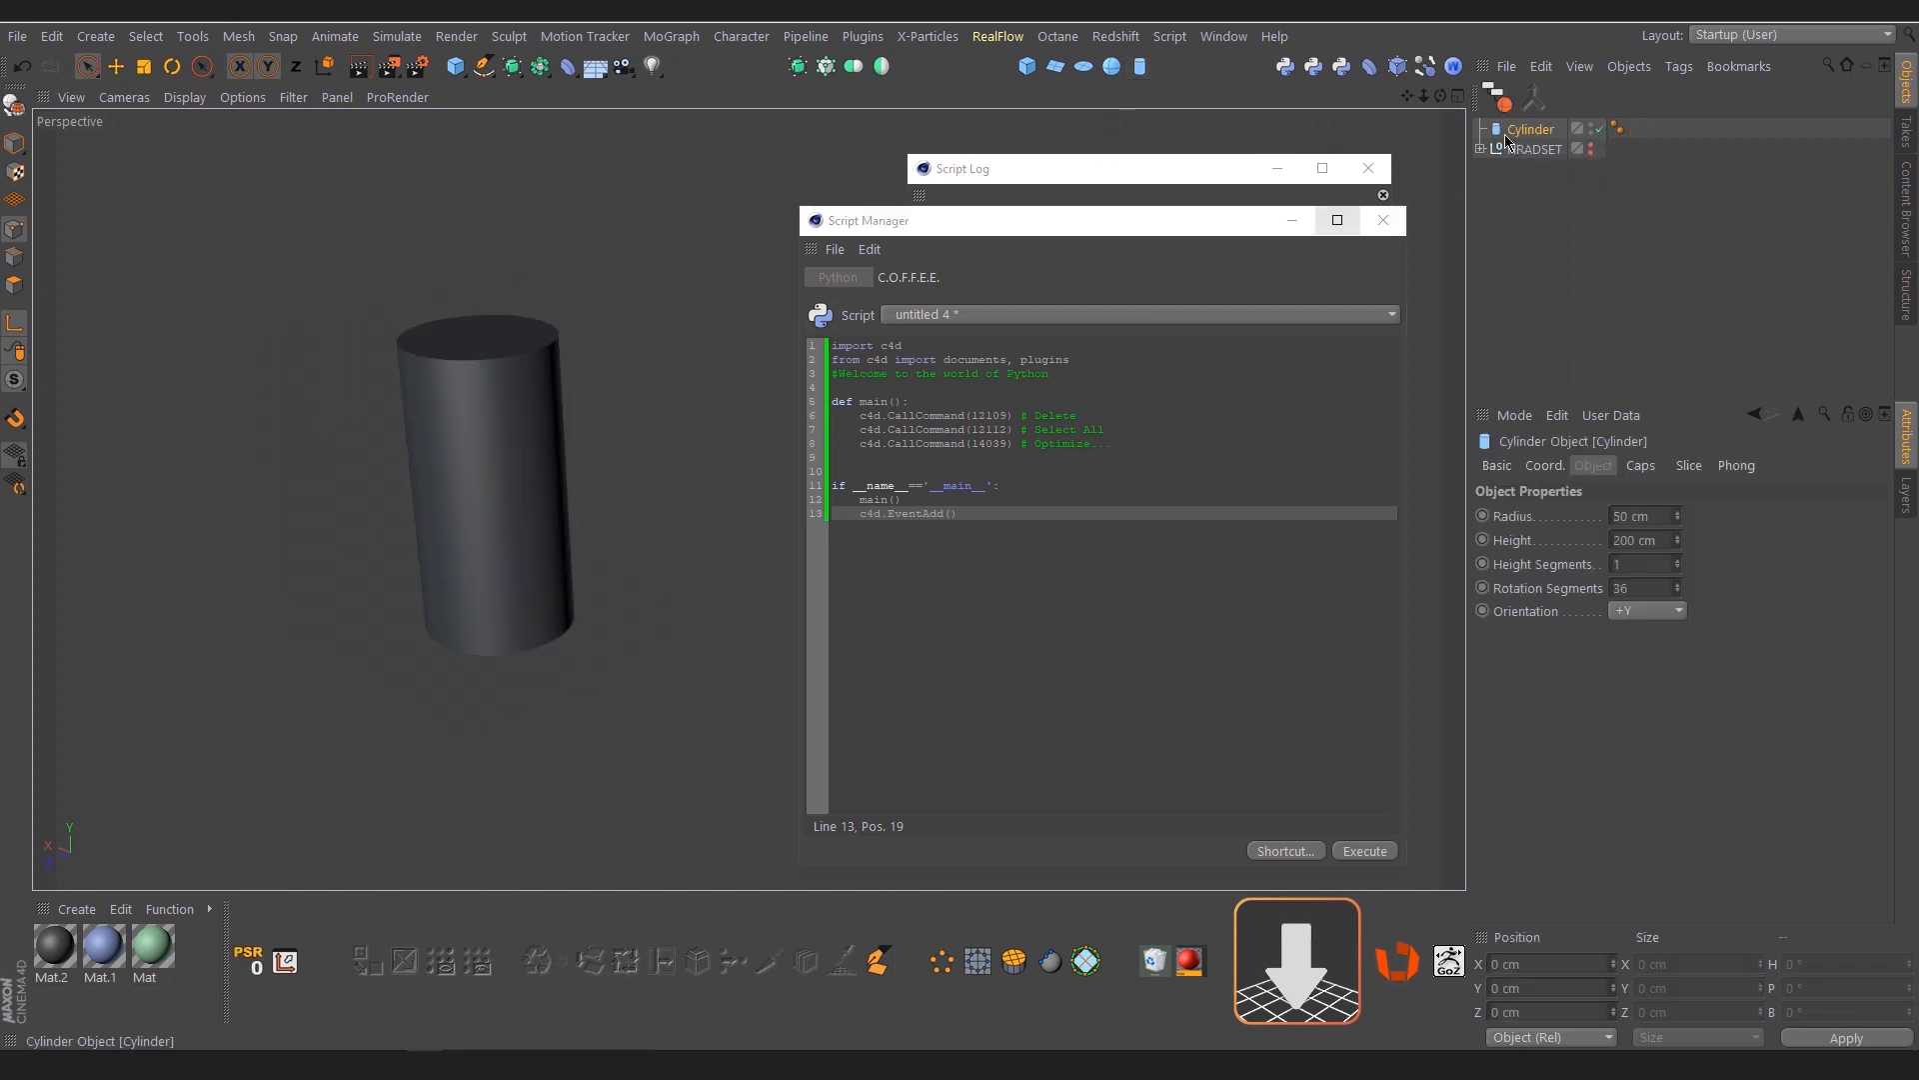
key("c")
Cut two loops around the cylinder's side with Loop/Path Cut, at about 37% and then about 45% offset
left_click(8, 284)
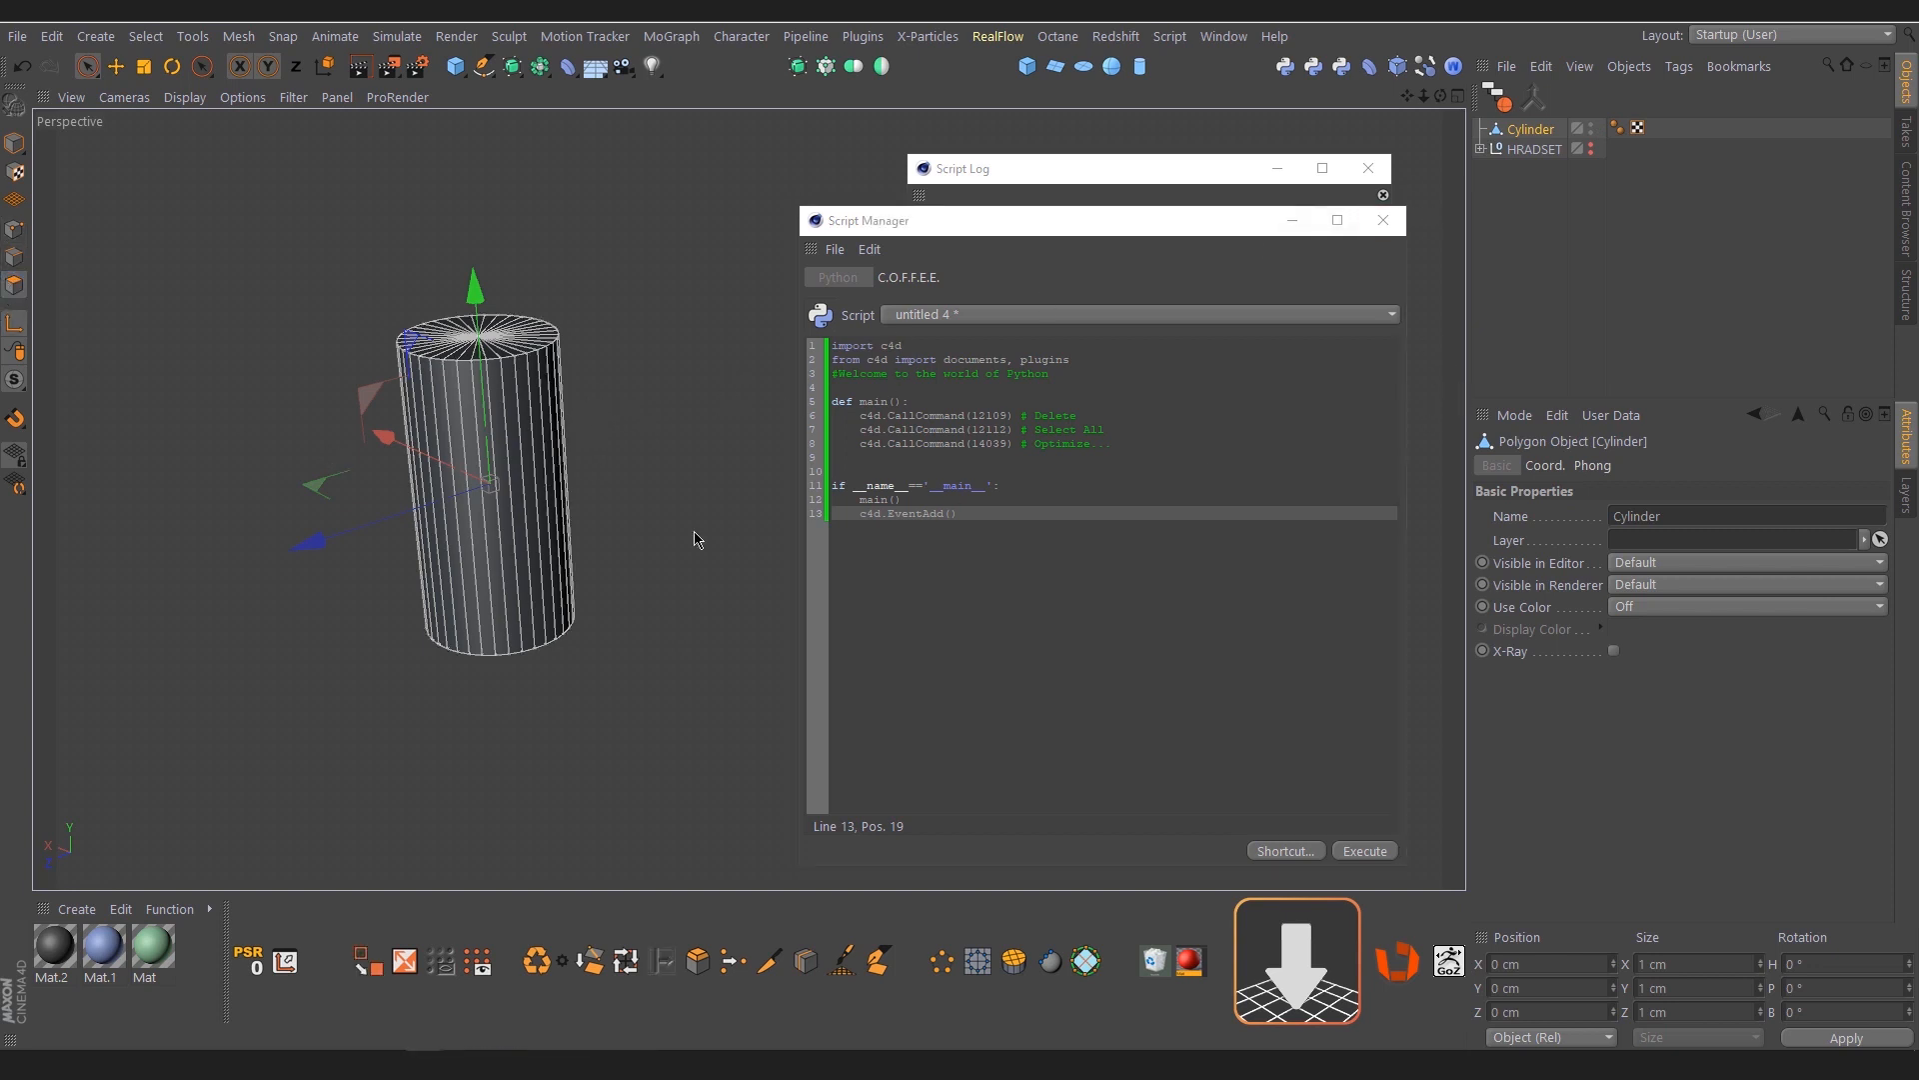
left_click(805, 960)
left_click(507, 555)
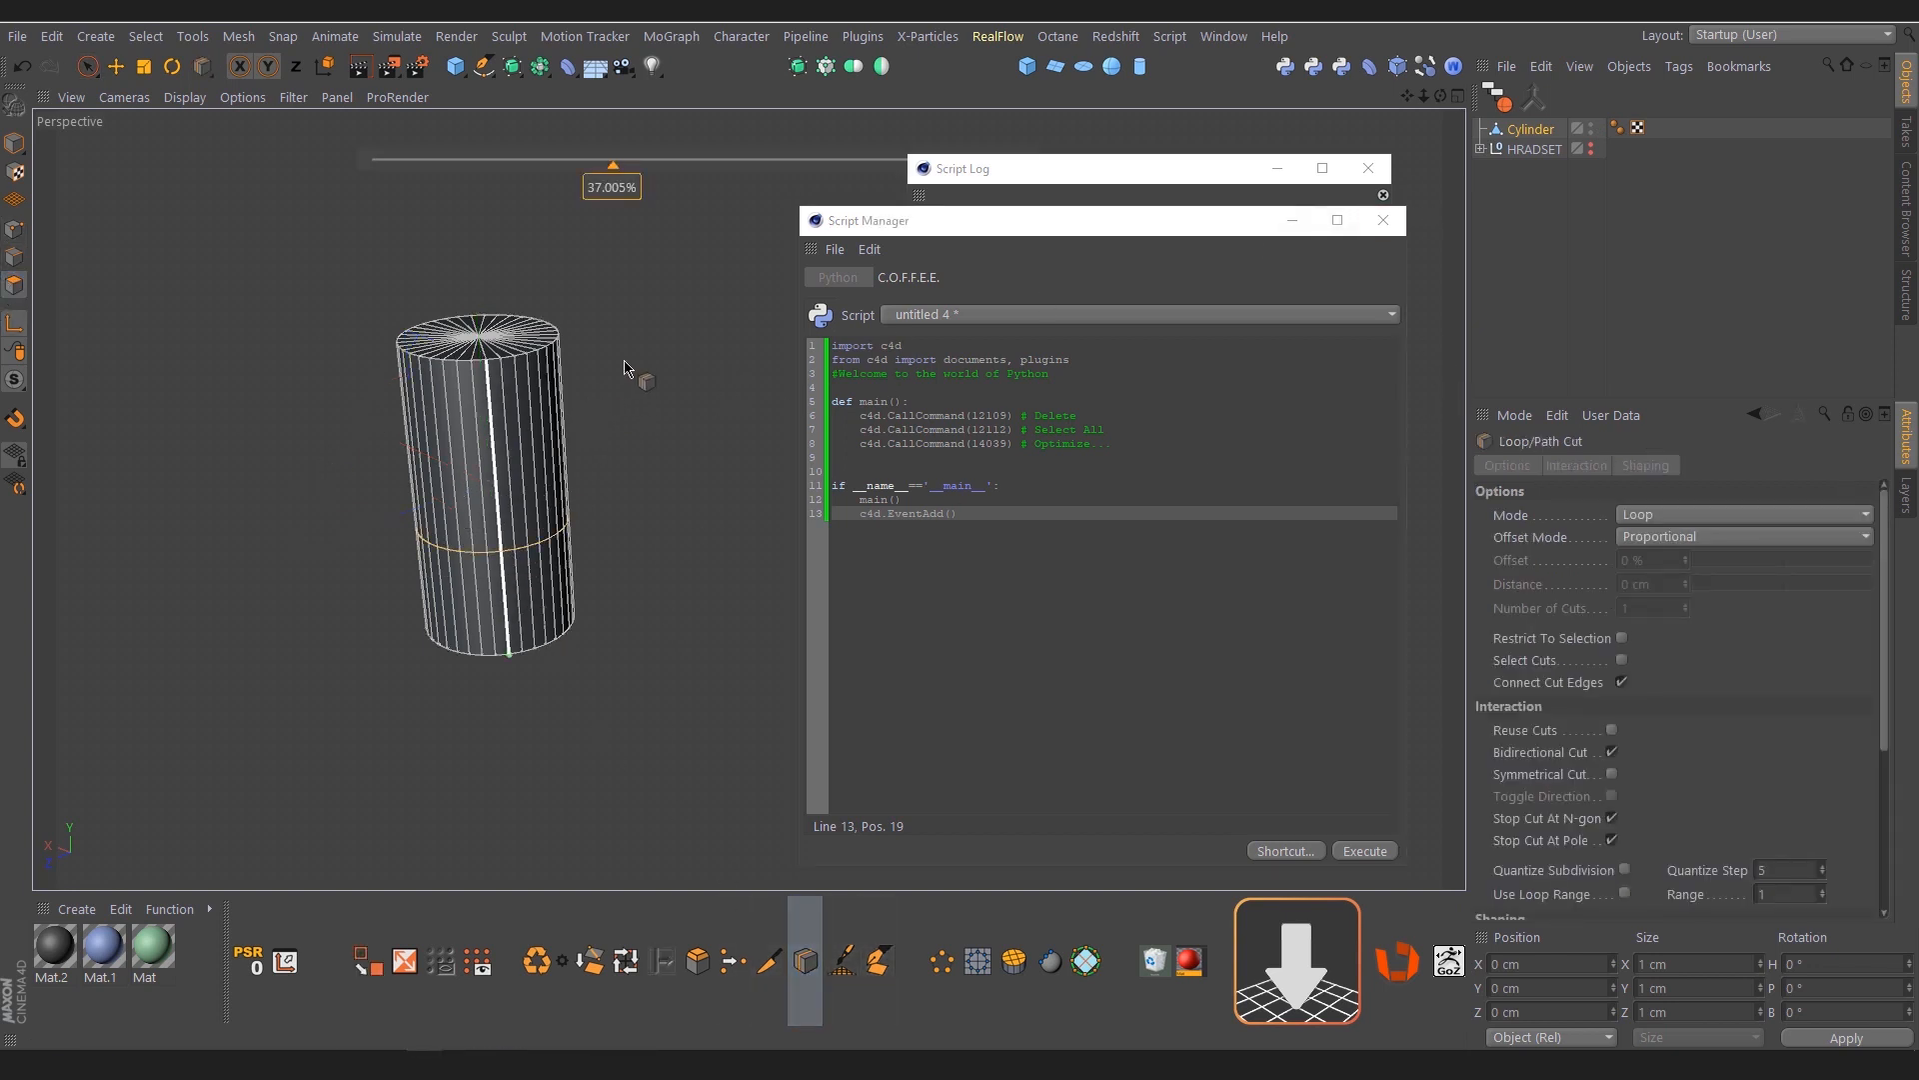
left_click(510, 468)
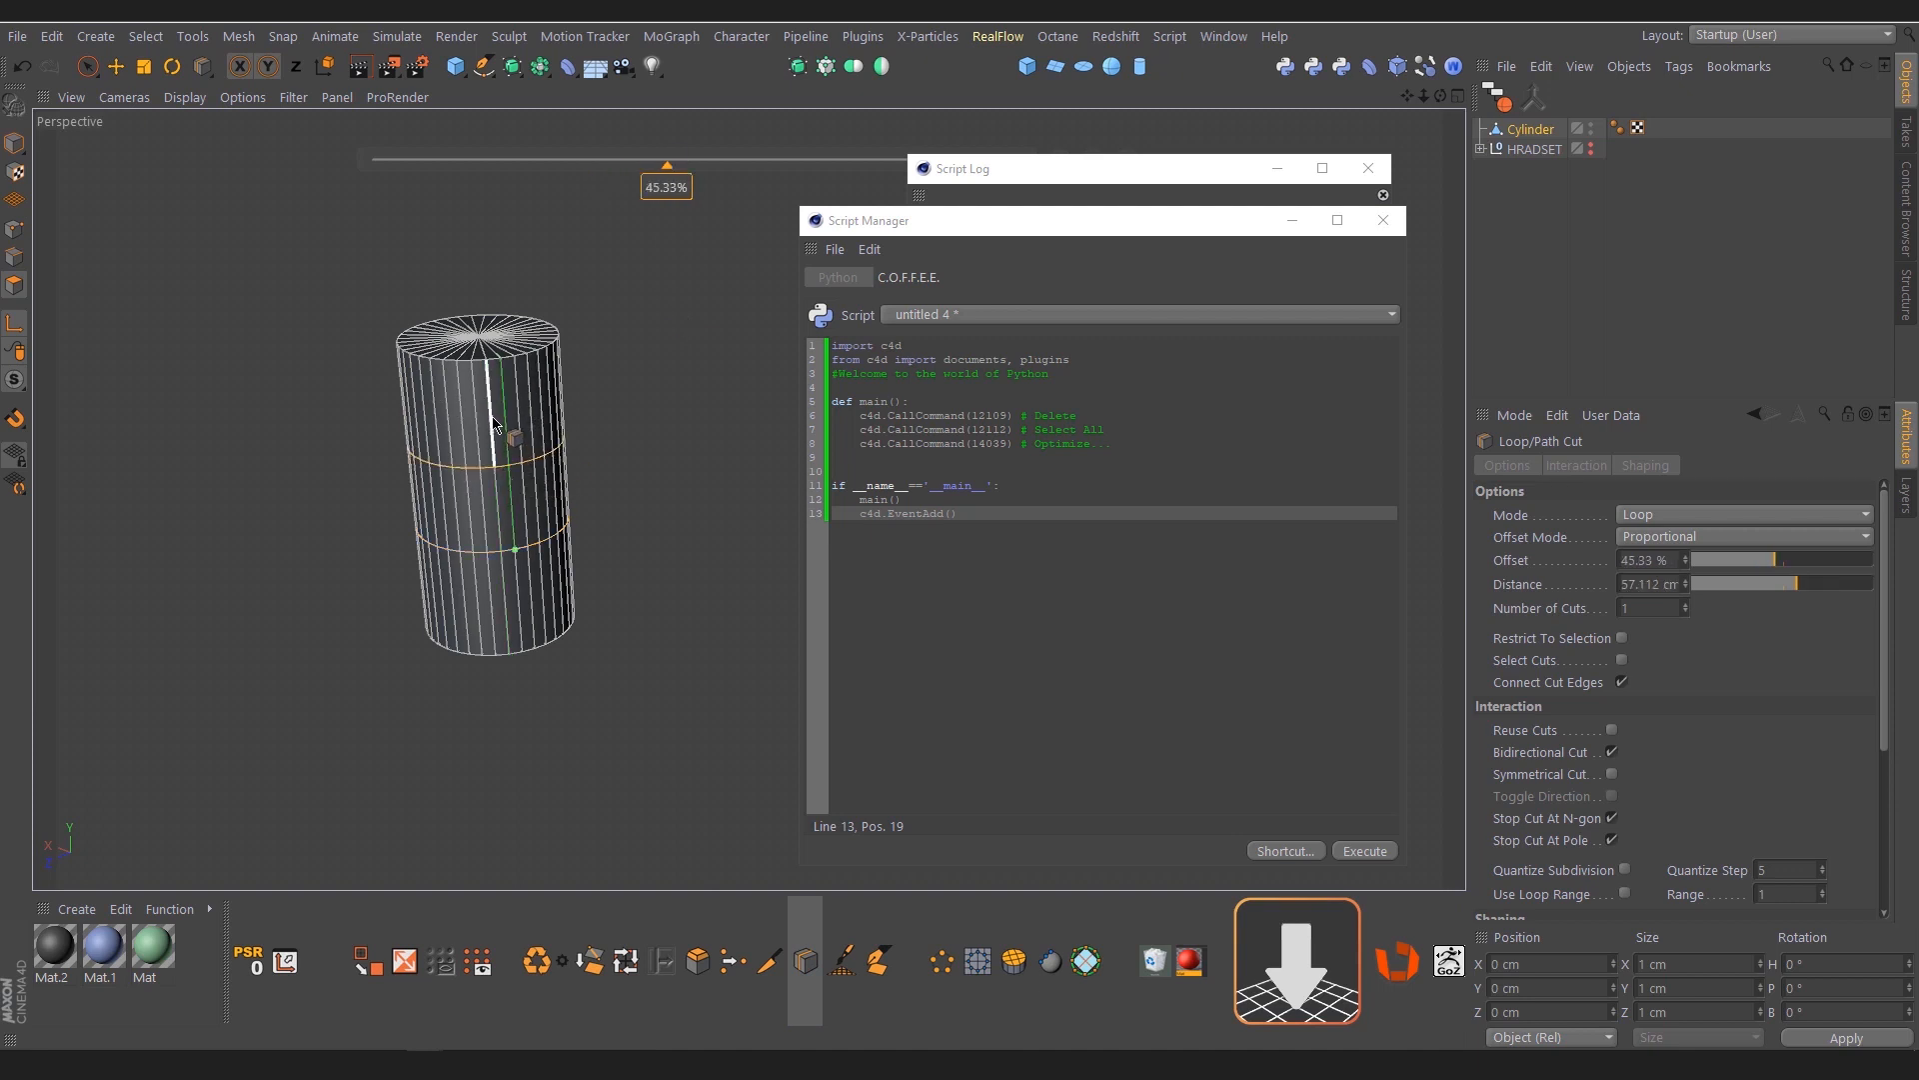
Loop-select the cylinder's upper and lower side bands plus its top cap, and run the new script shortcut on them
key("space")
key("u")
key("l")
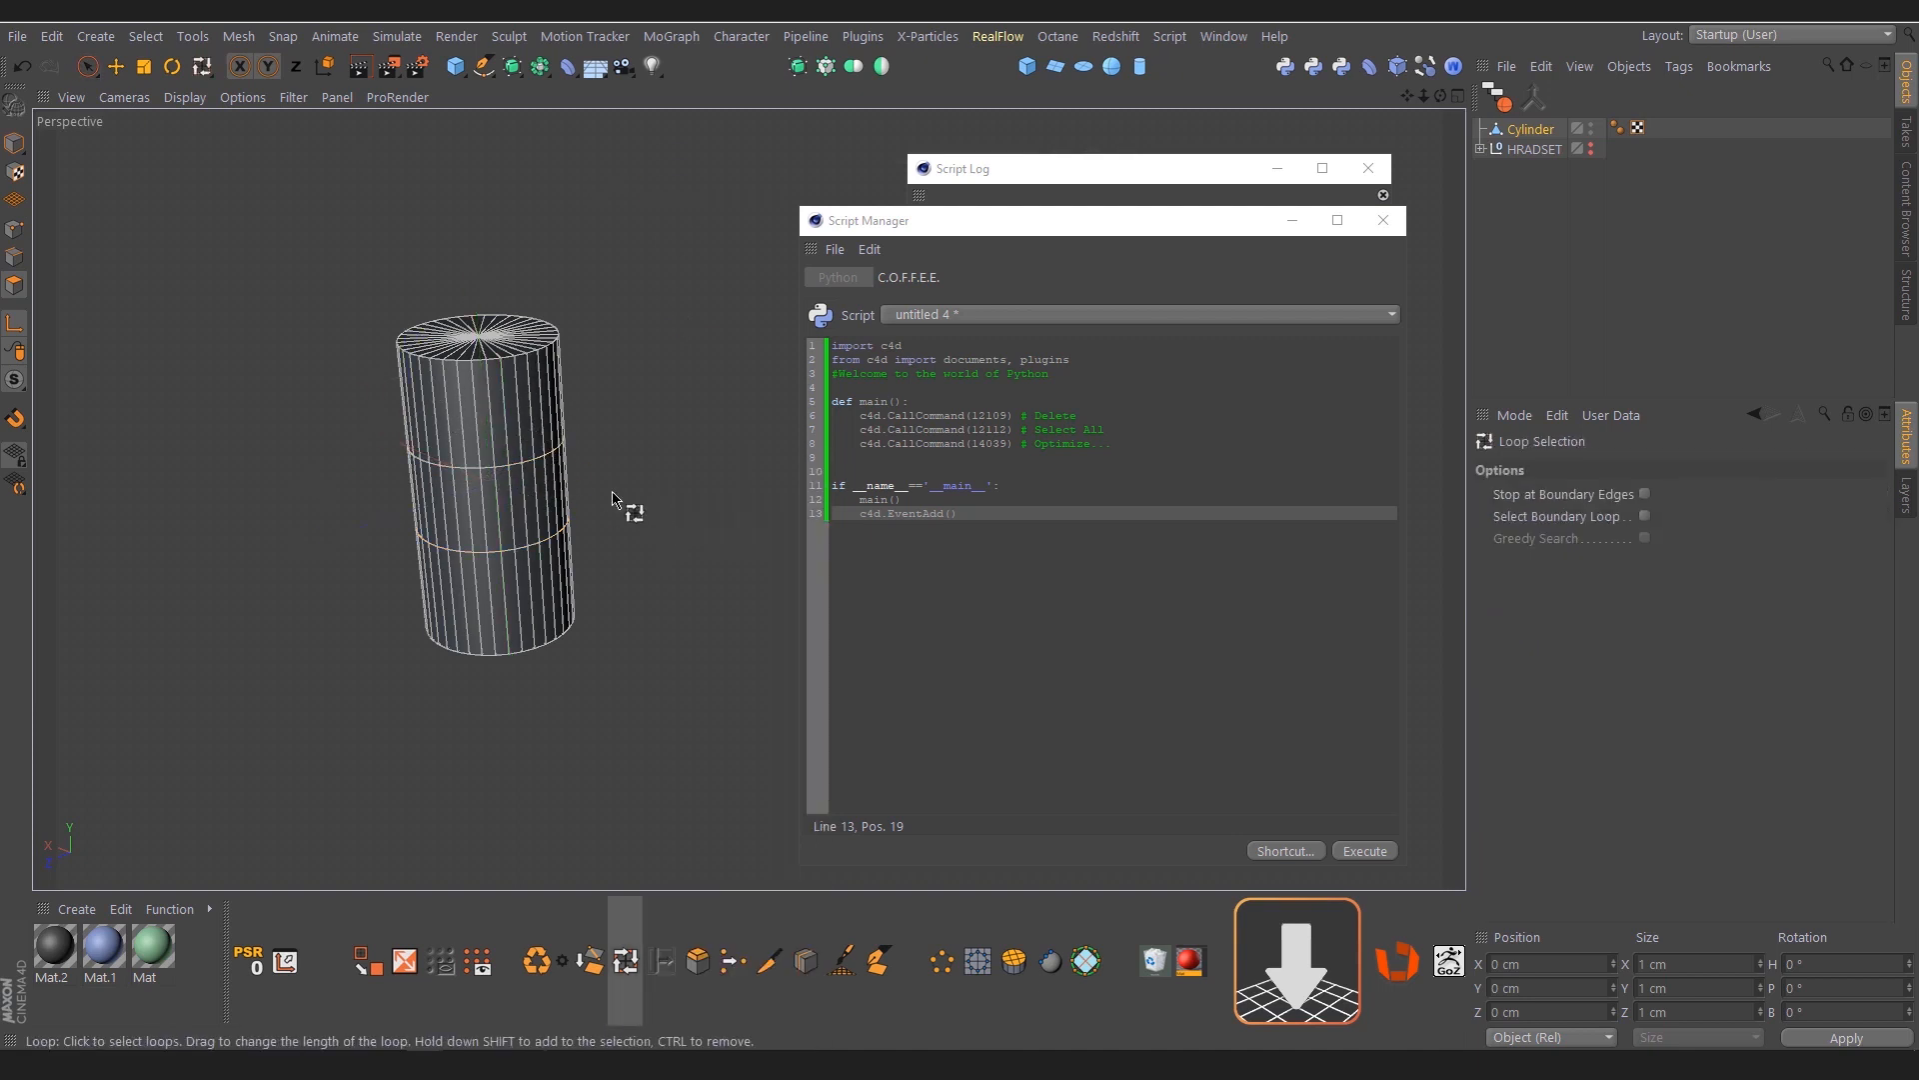
left_click(525, 434)
left_click(512, 577, "shift")
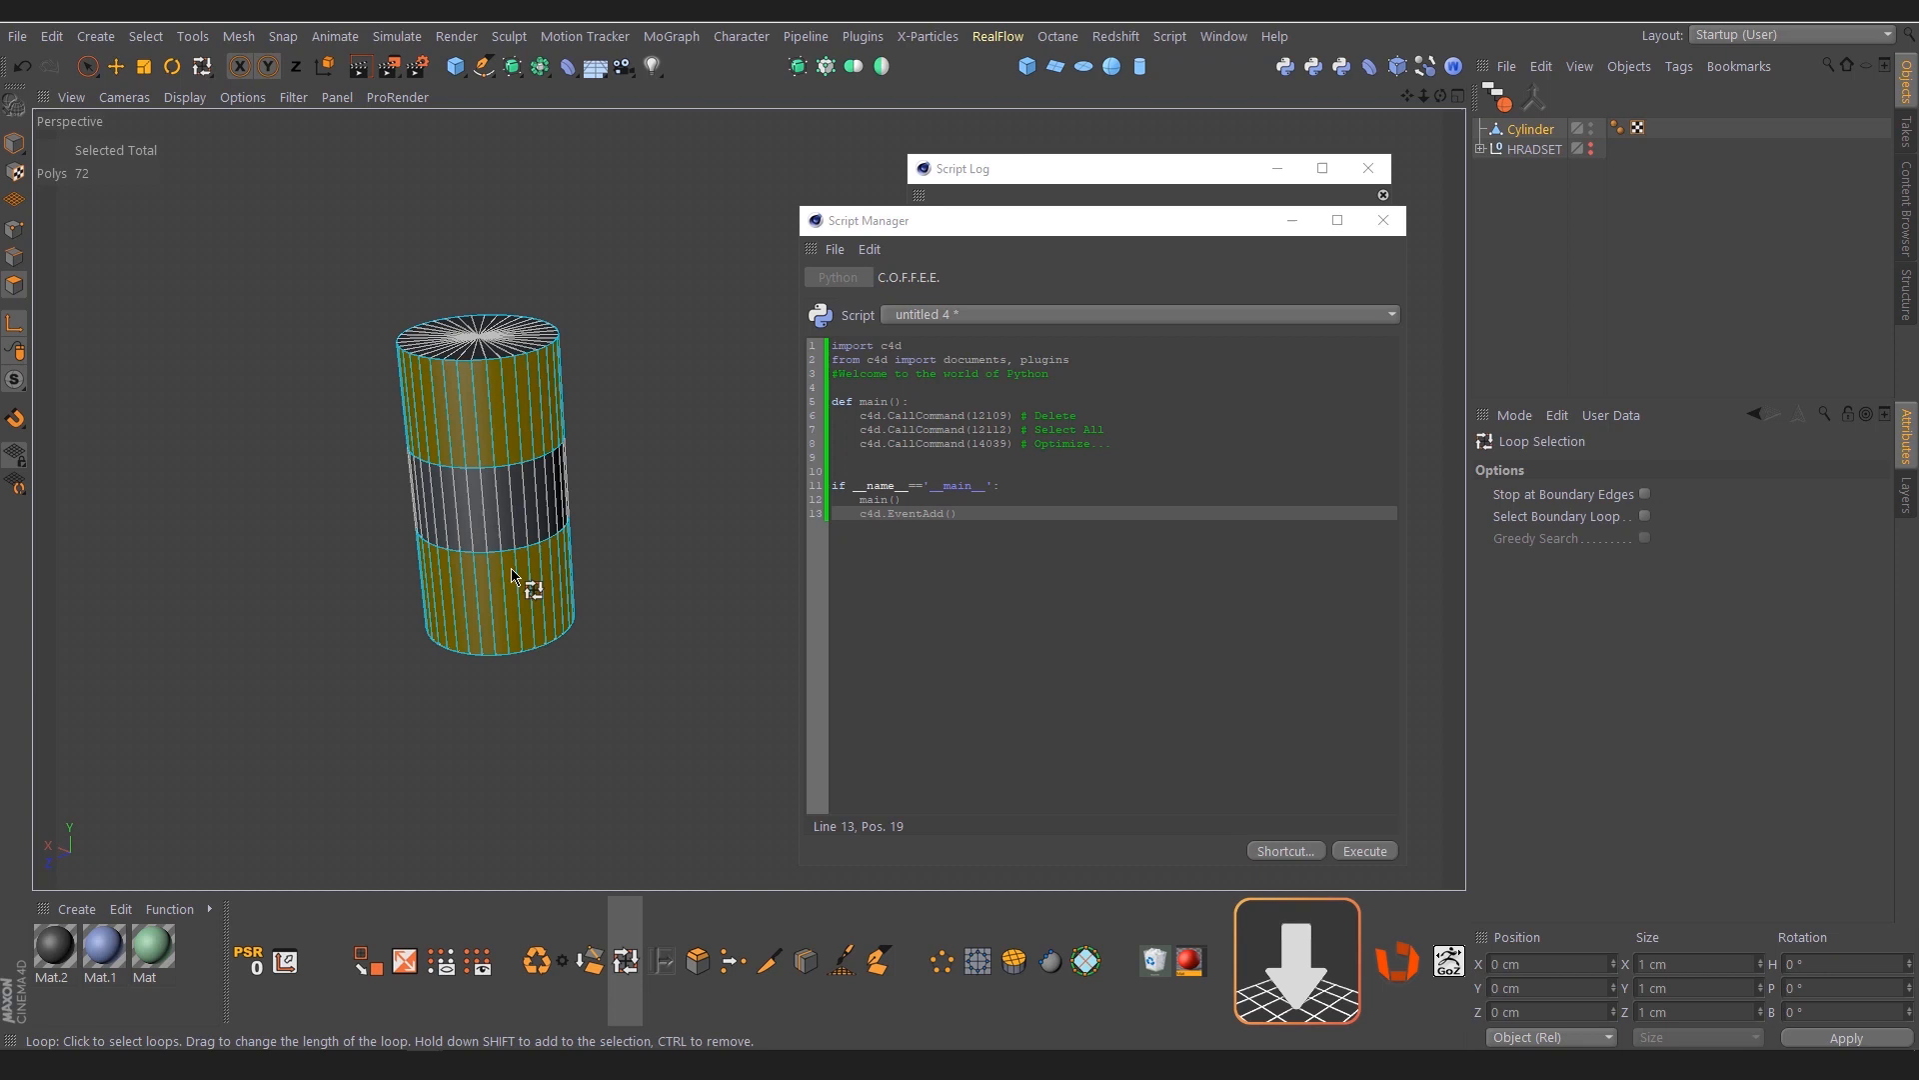
left_click(518, 362, "shift")
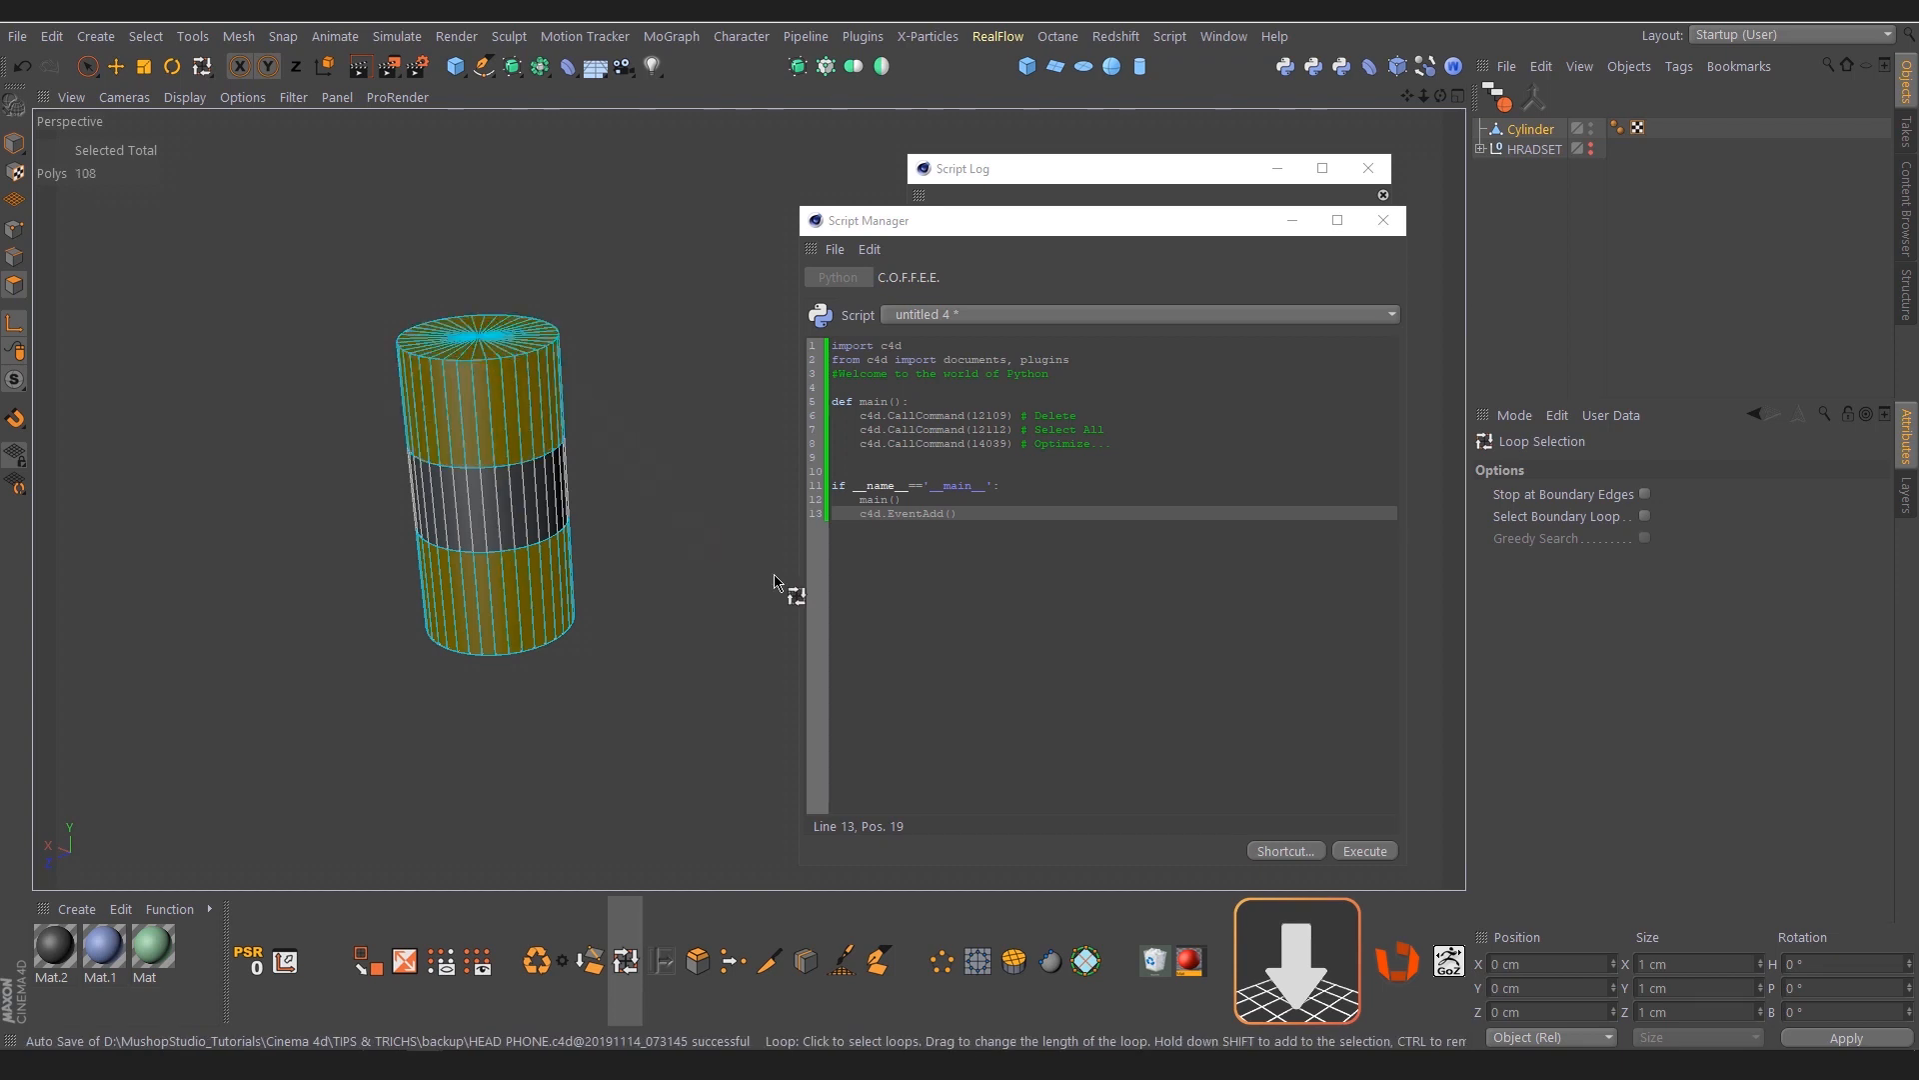
left_click(1287, 70)
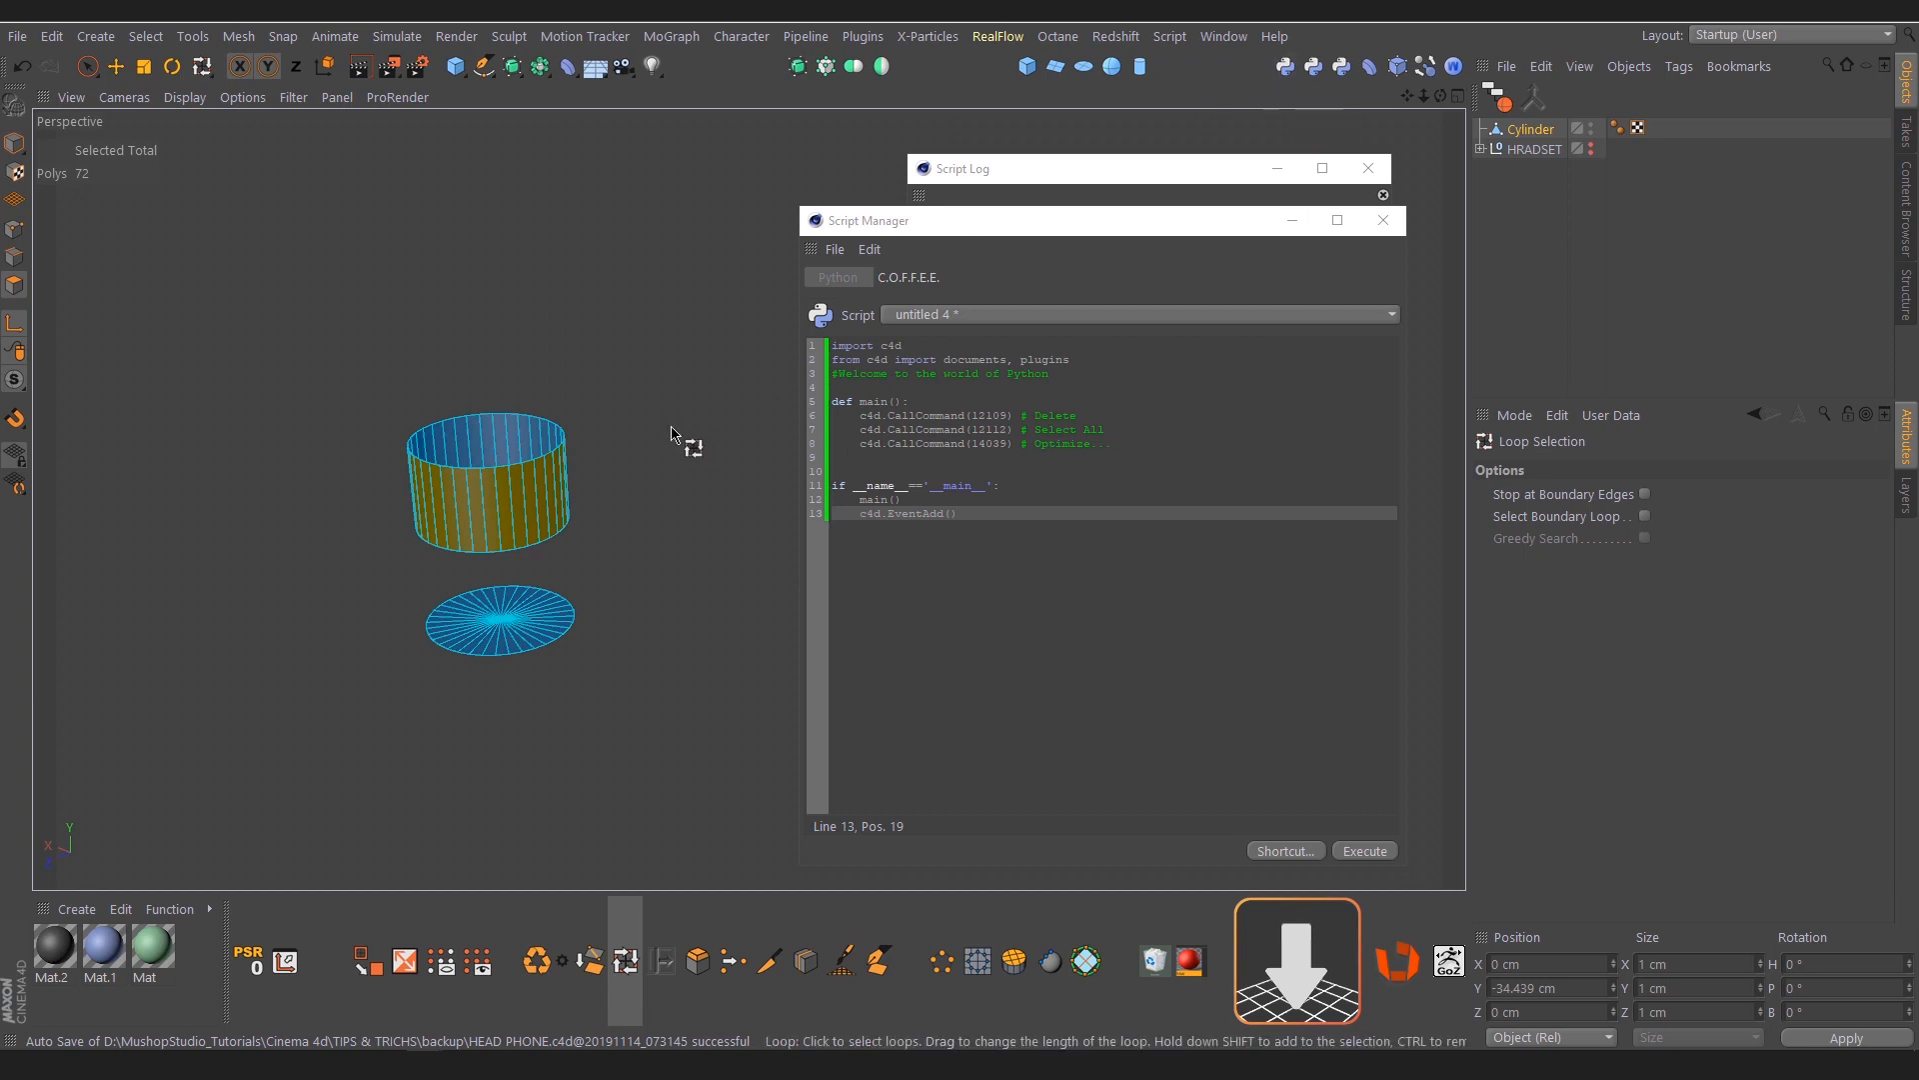
Inspect the cylinder in point mode for leftover points where the polygons were deleted
left_click(14, 229)
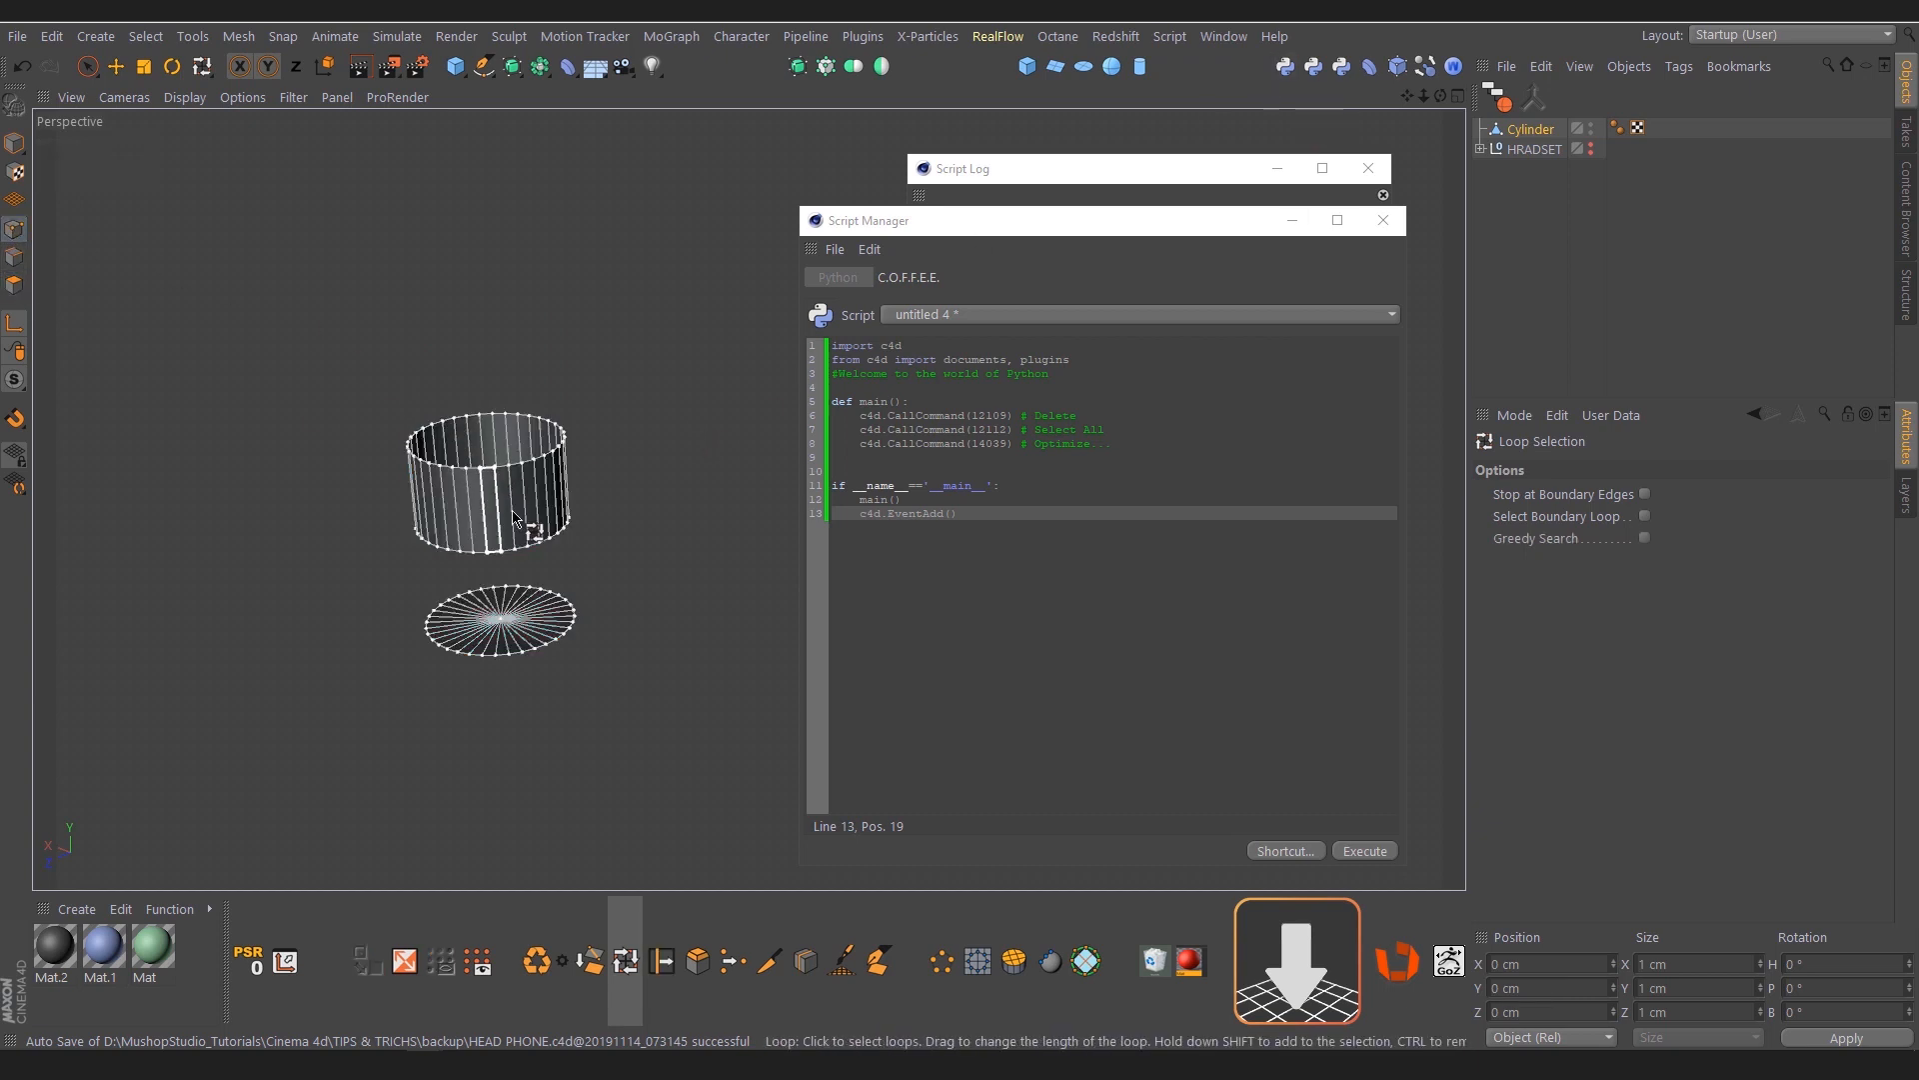
scroll(512, 577, "up", 1)
left_click_drag(450, 431, 468, 417, "alt")
scroll(464, 417, "up", 1)
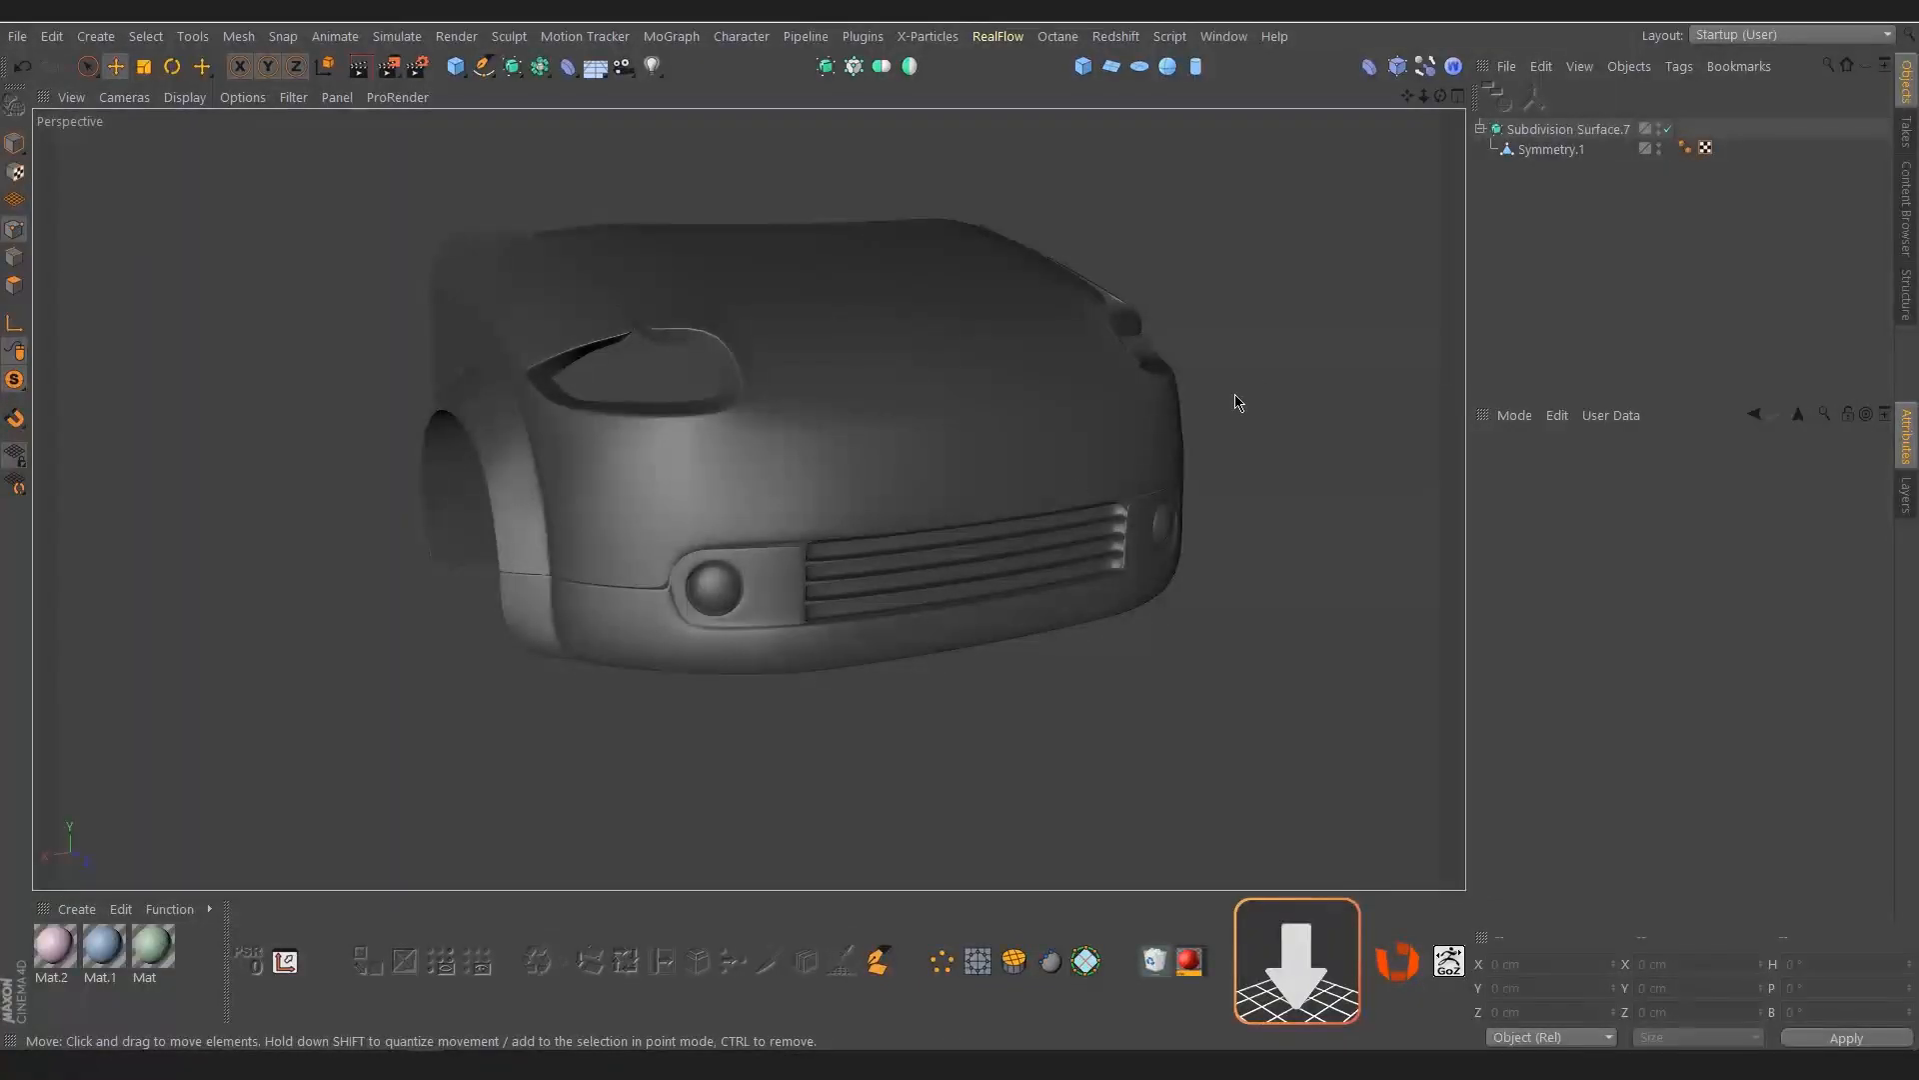
Select the Symmetry.1 car mesh and pick the point on the front bumper just above the round fog light
left_click(1560, 151)
left_click_drag(752, 515, 665, 517, "alt")
right_click_drag(873, 490, 1072, 464, "alt")
left_click_drag(590, 579, 535, 581, "alt")
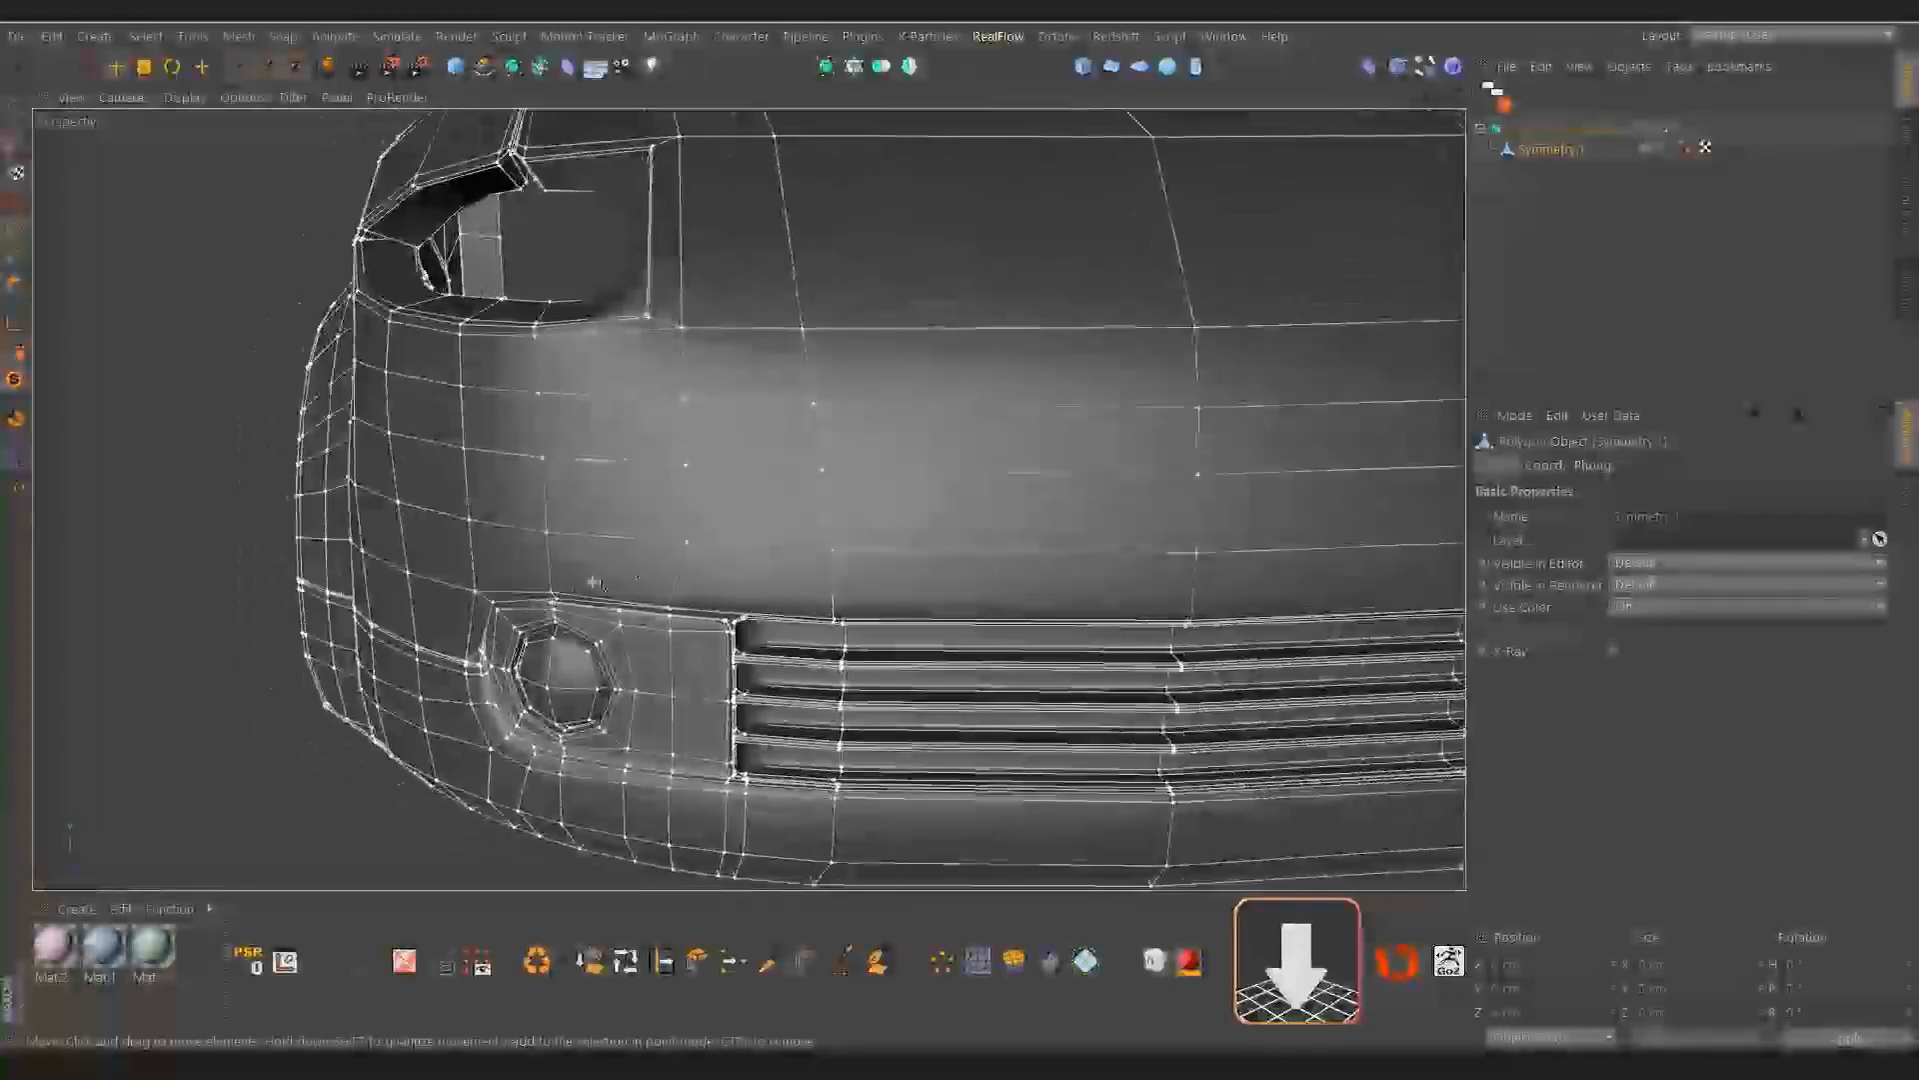
left_click(688, 545)
scroll(664, 501, "up", 5)
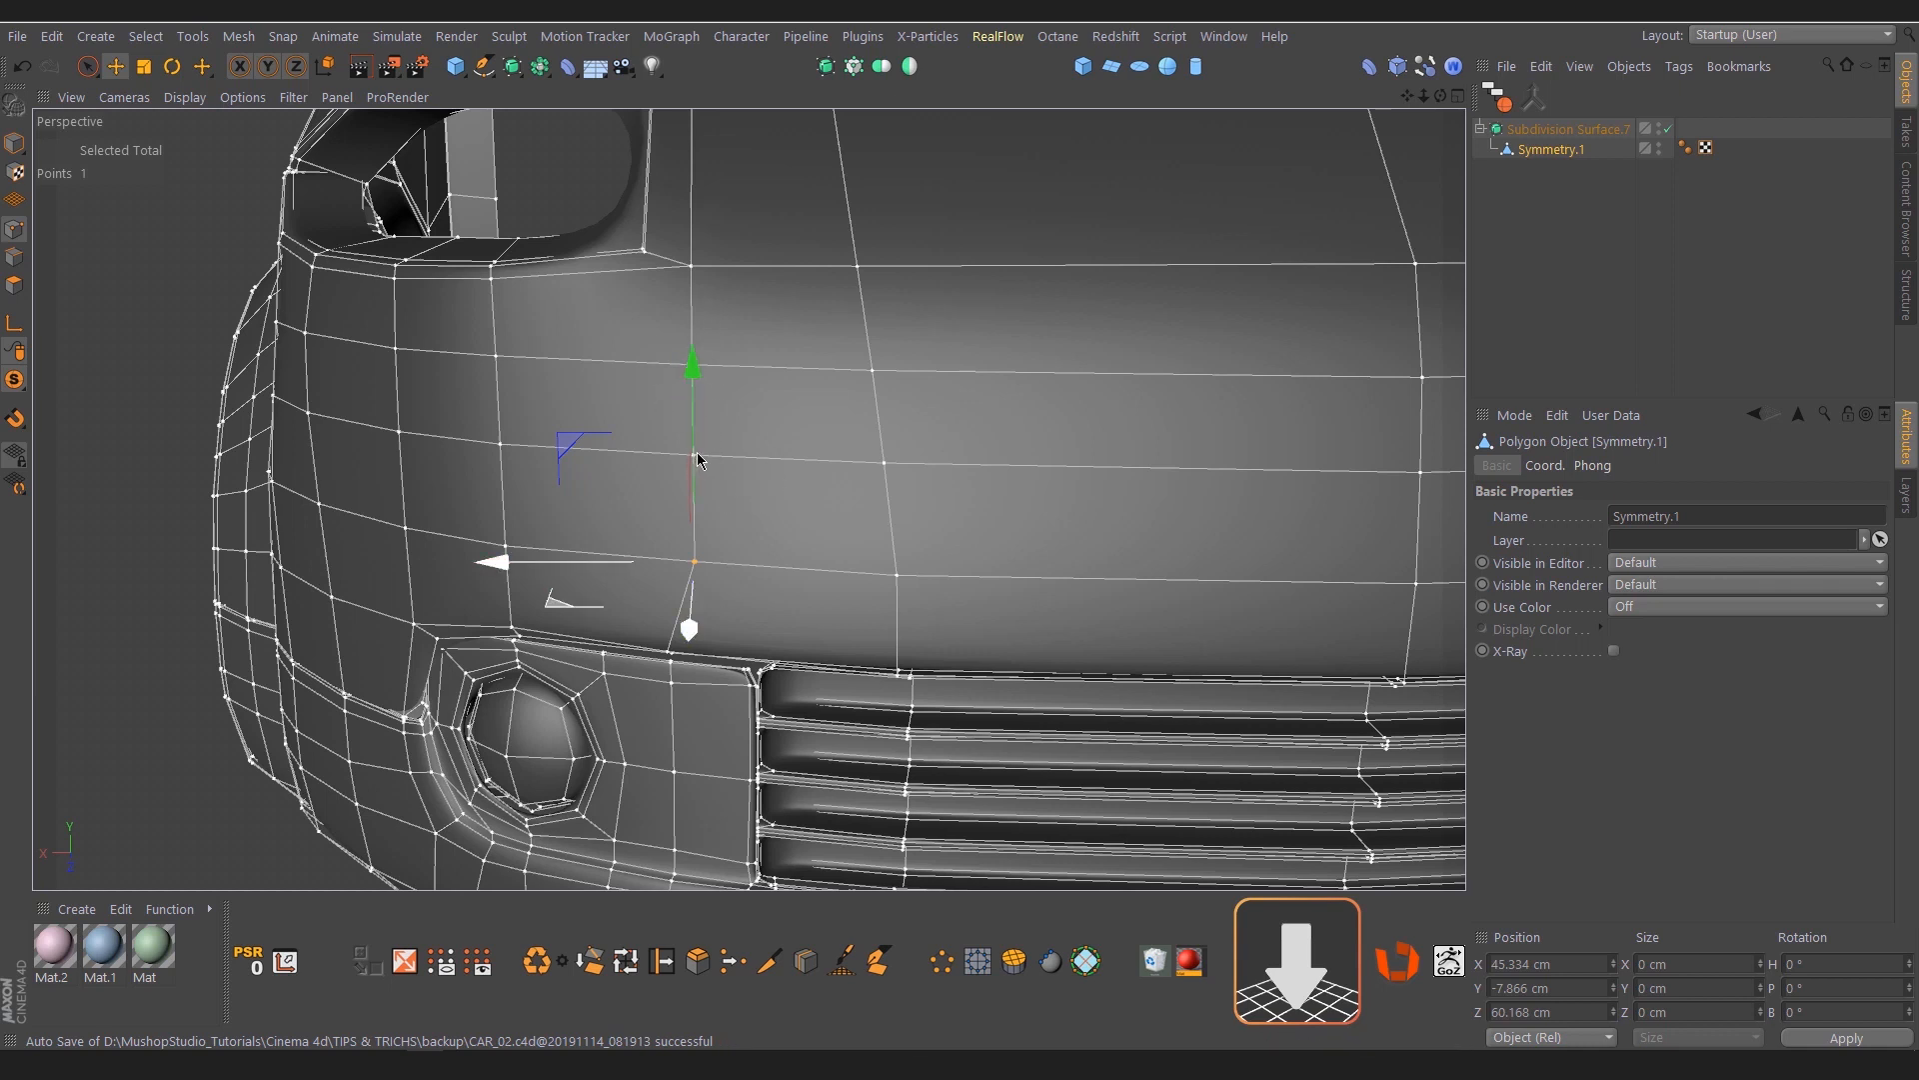
Try moving and rotating the column of points above the fog light, undoing each transform
left_click_drag(713, 491, 686, 465)
key("ctrl+z")
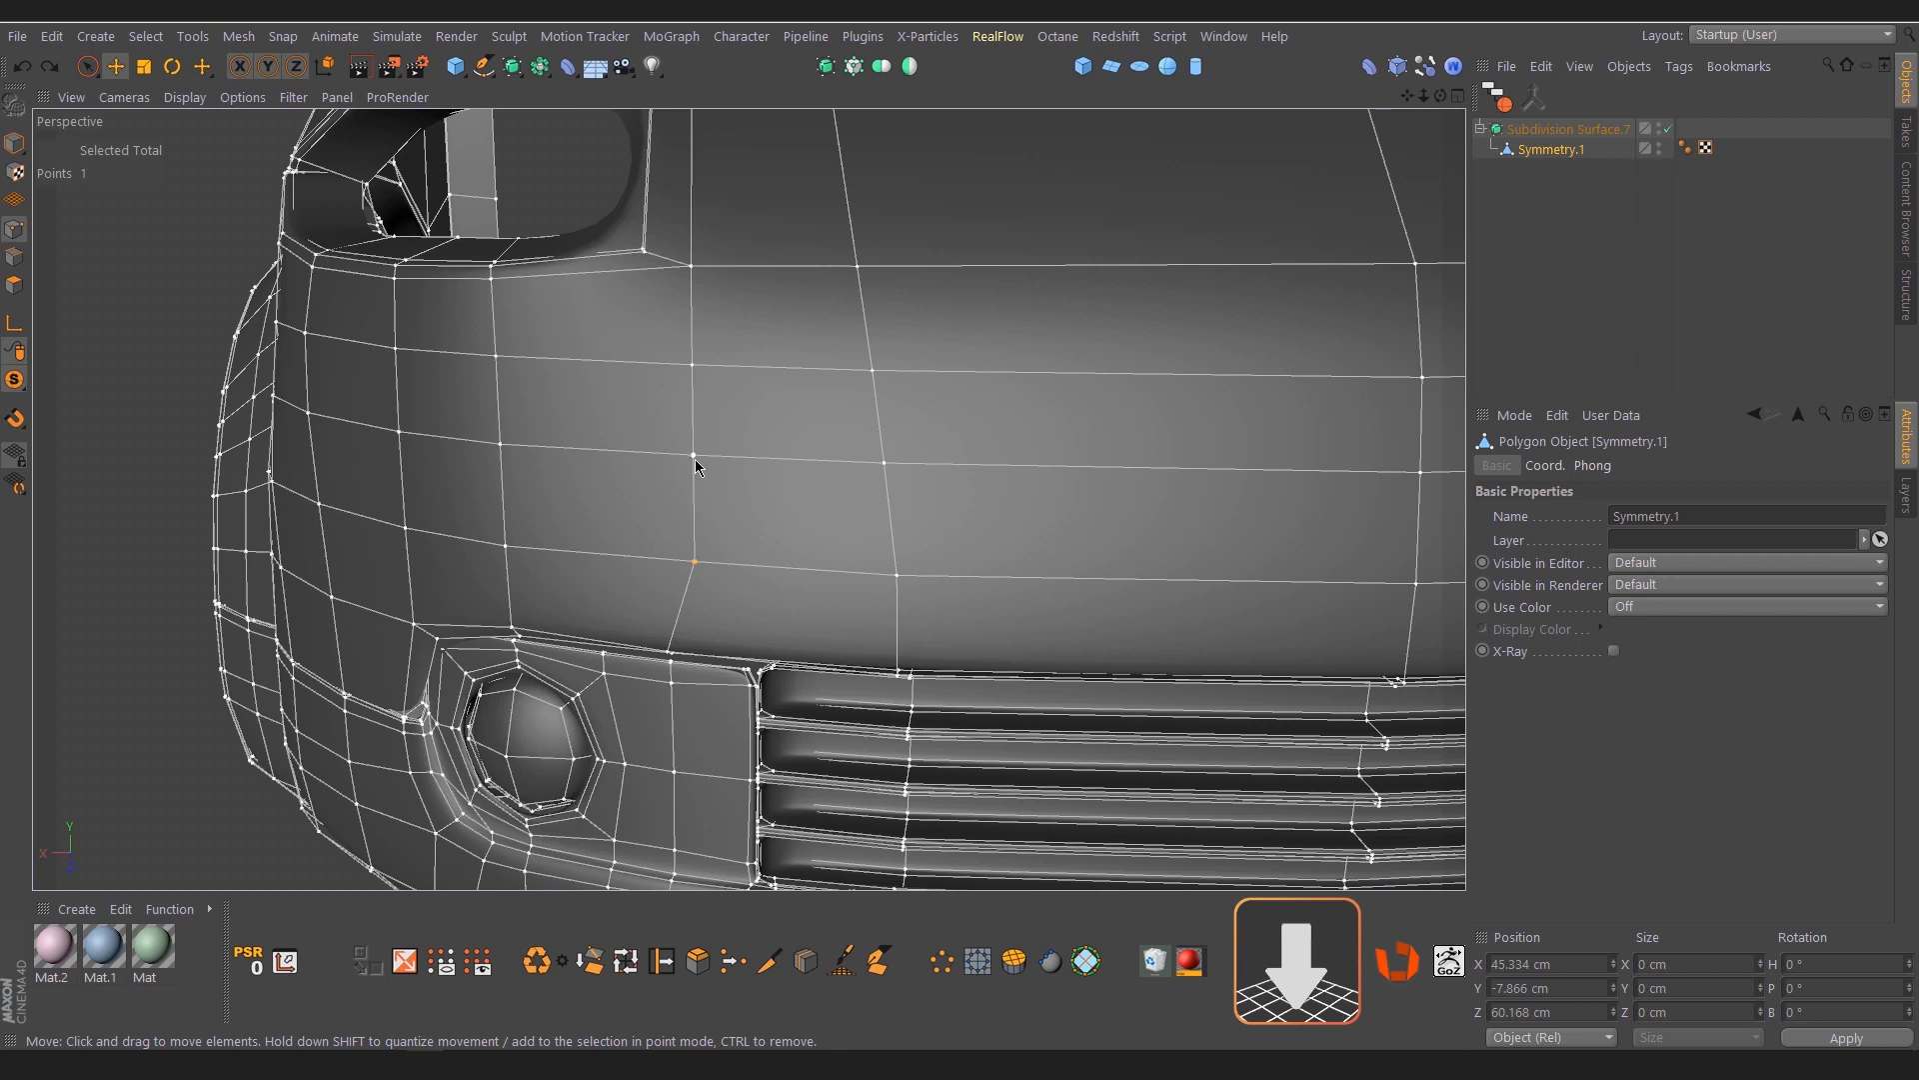
left_click(694, 458, "shift")
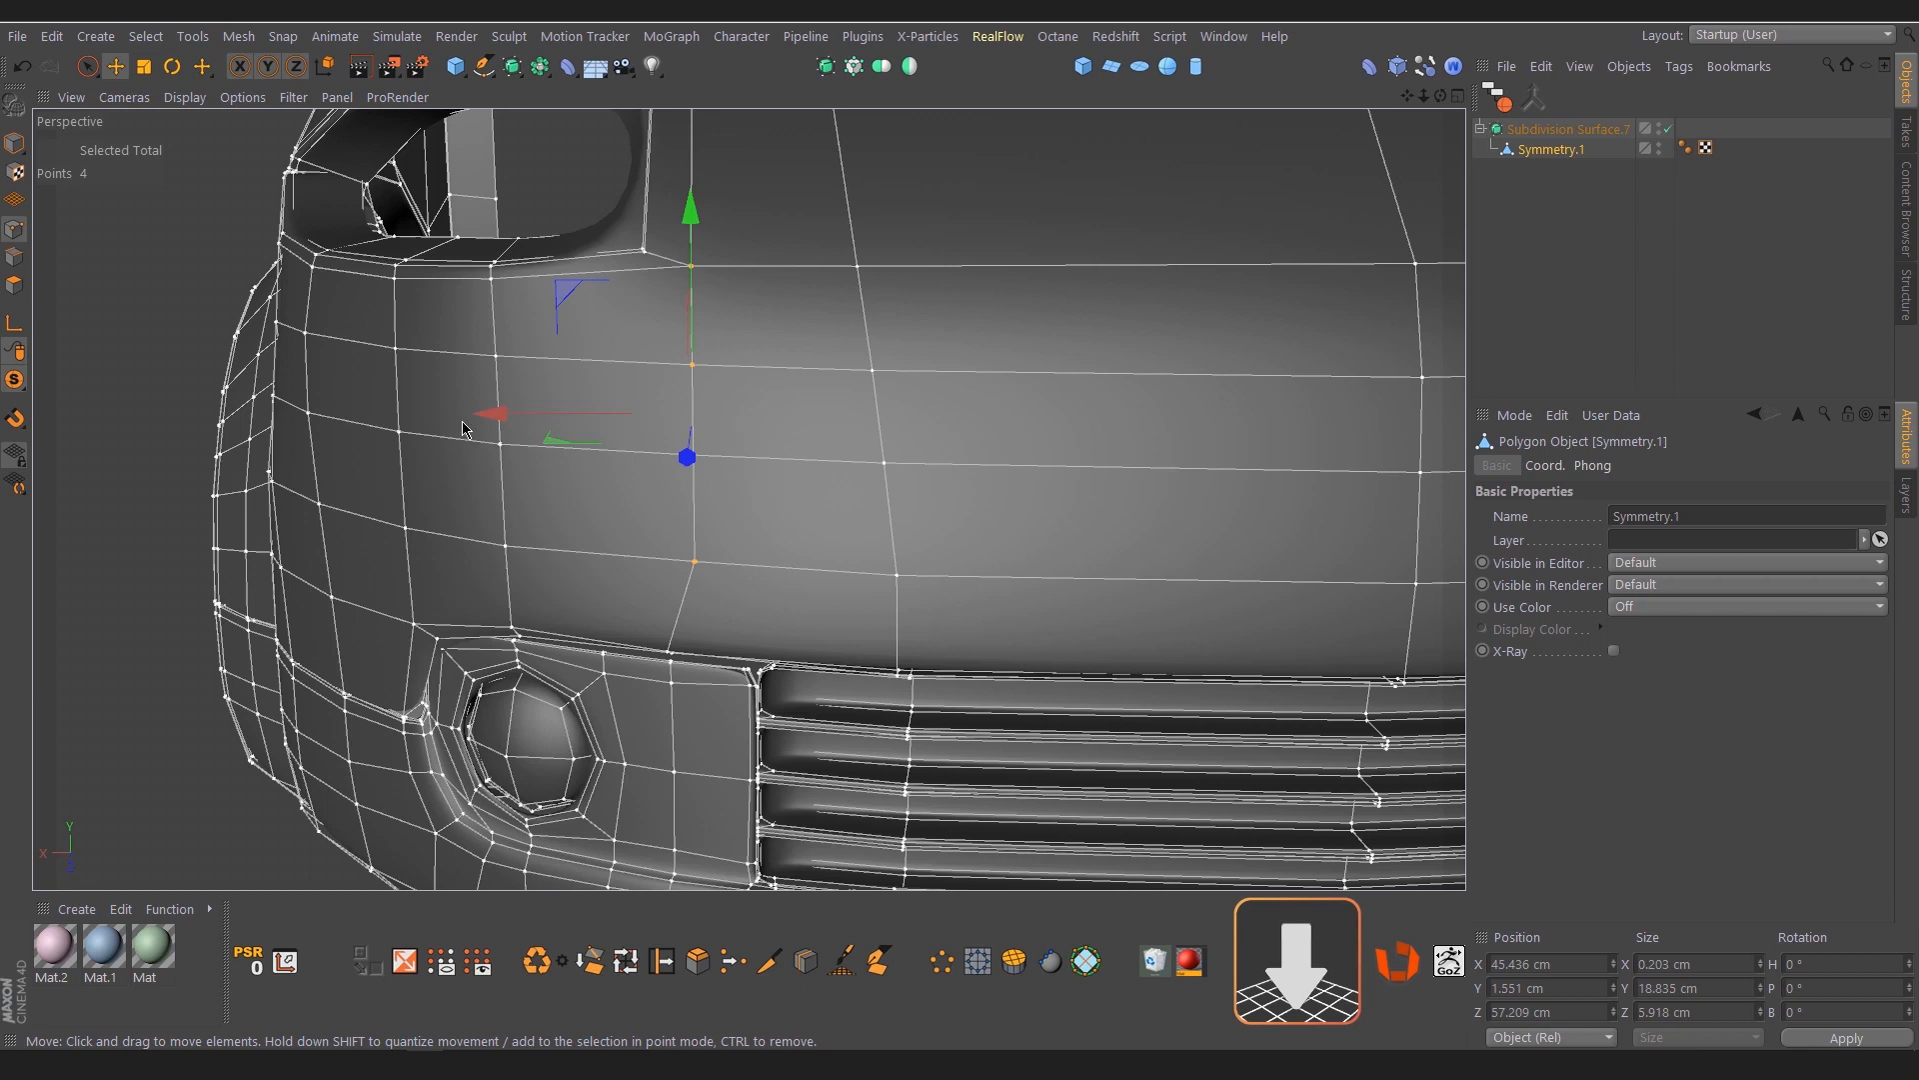
left_click_drag(493, 415, 537, 420)
key("ctrl+z")
key("r")
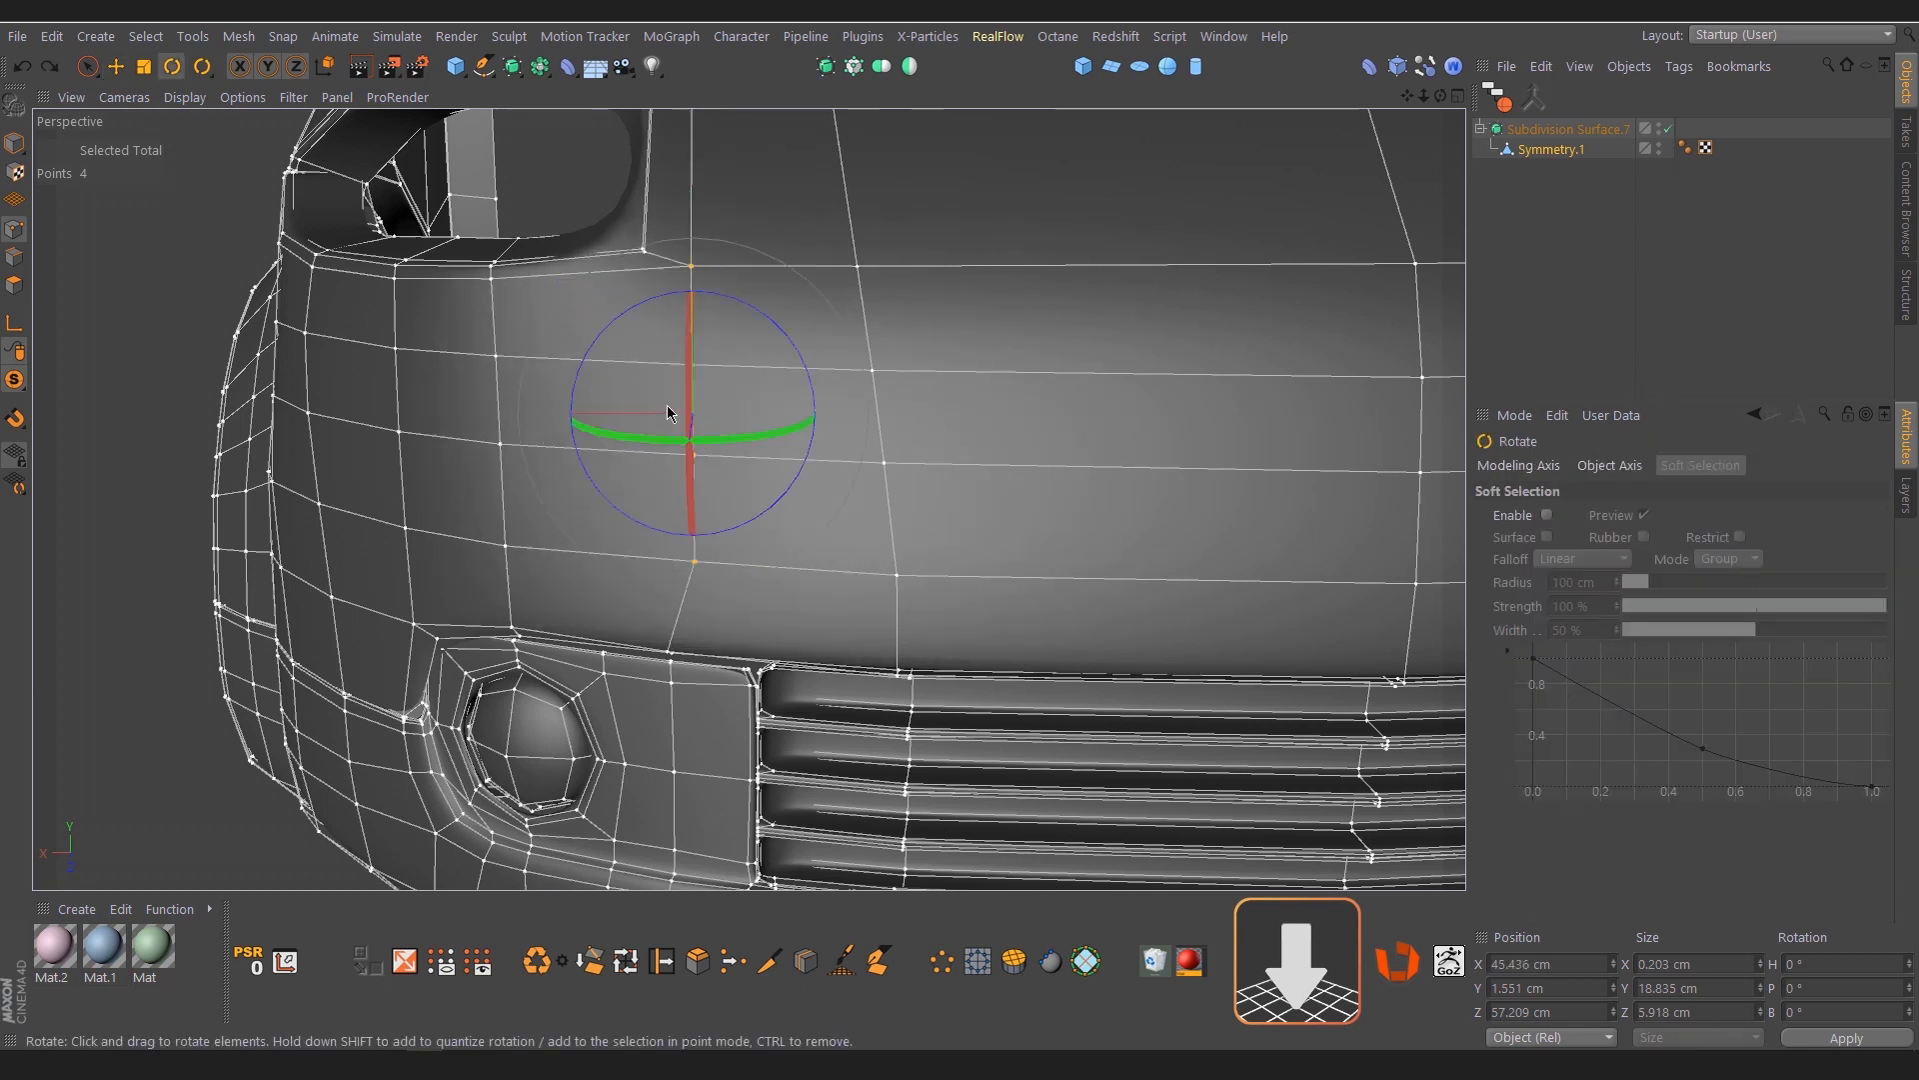
mouse_move(689, 409)
left_mouse_down()
mouse_move(687, 388)
mouse_move(690, 418)
left_mouse_up()
key("ctrl+z")
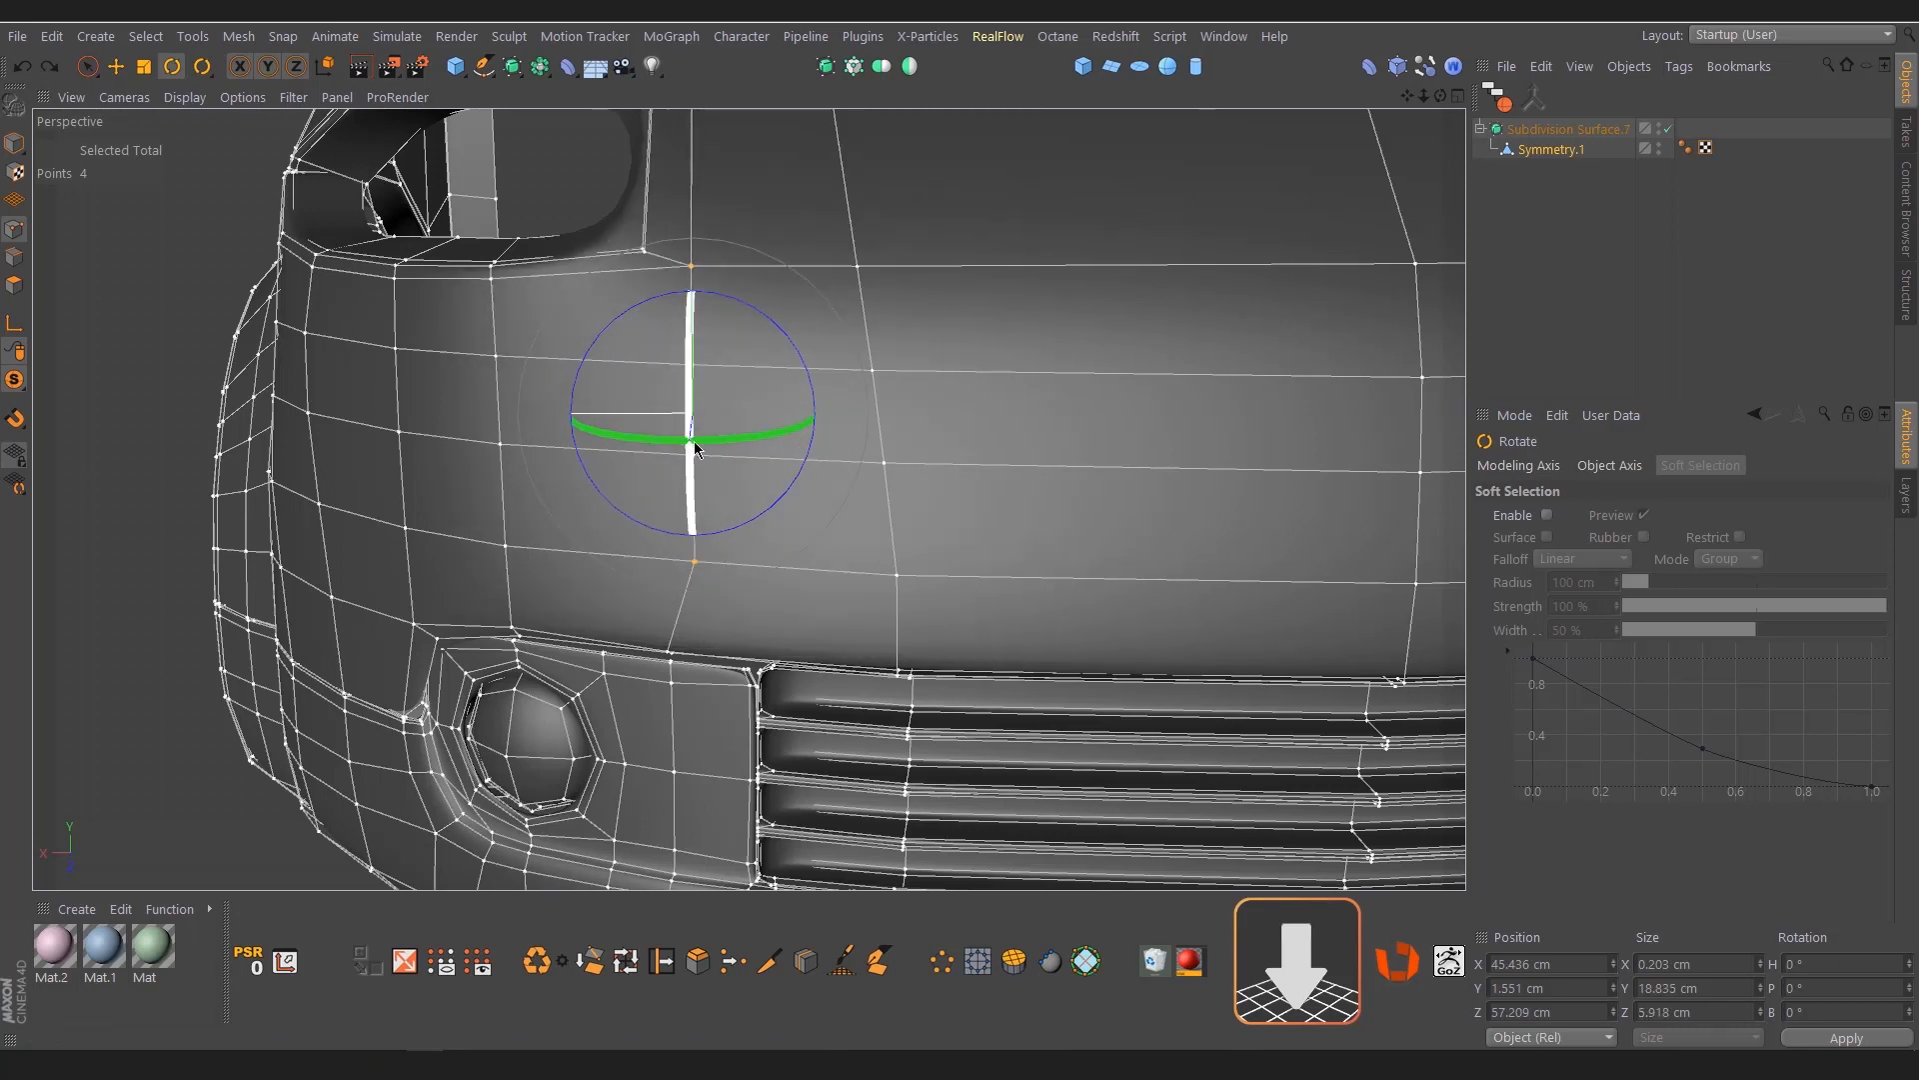
Replace the point selection with a single point in that column, using the Move tool, and open the viewport's View Settings
left_click(639, 440)
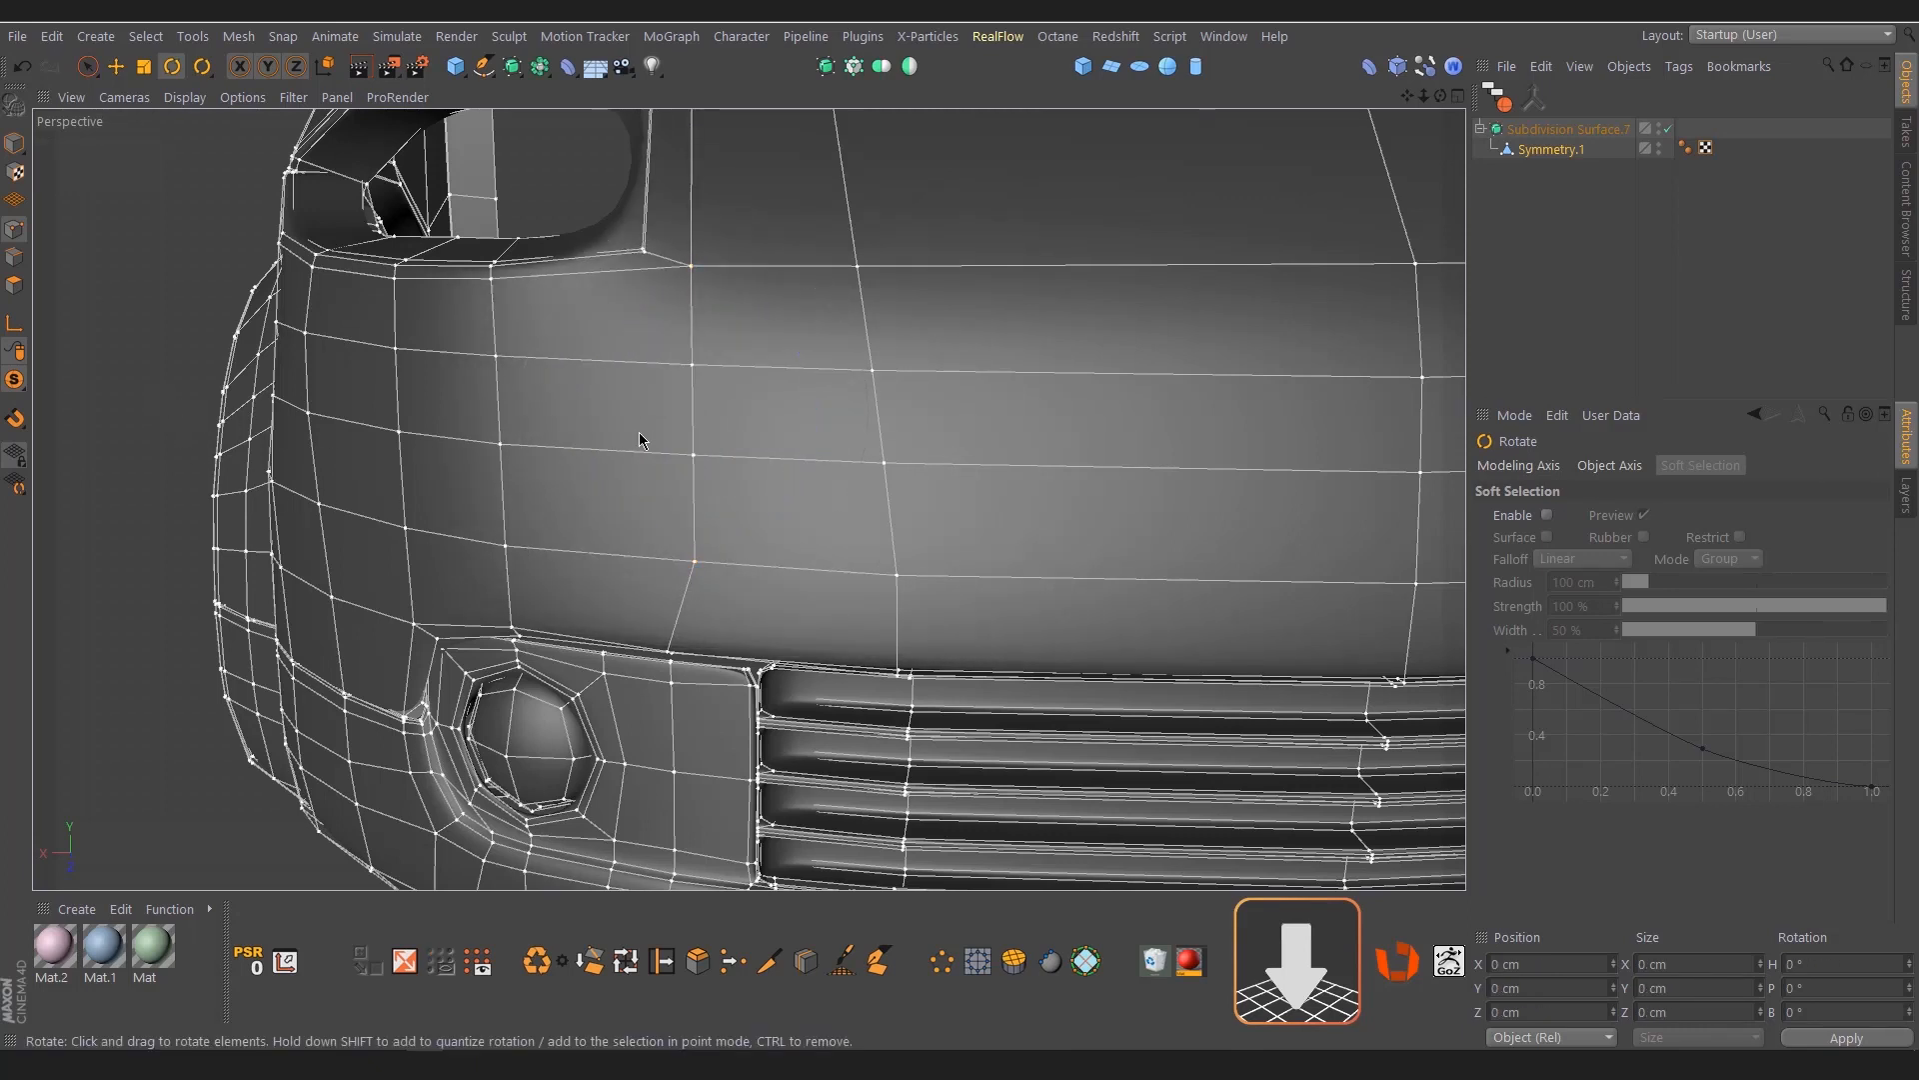
left_click(1515, 416)
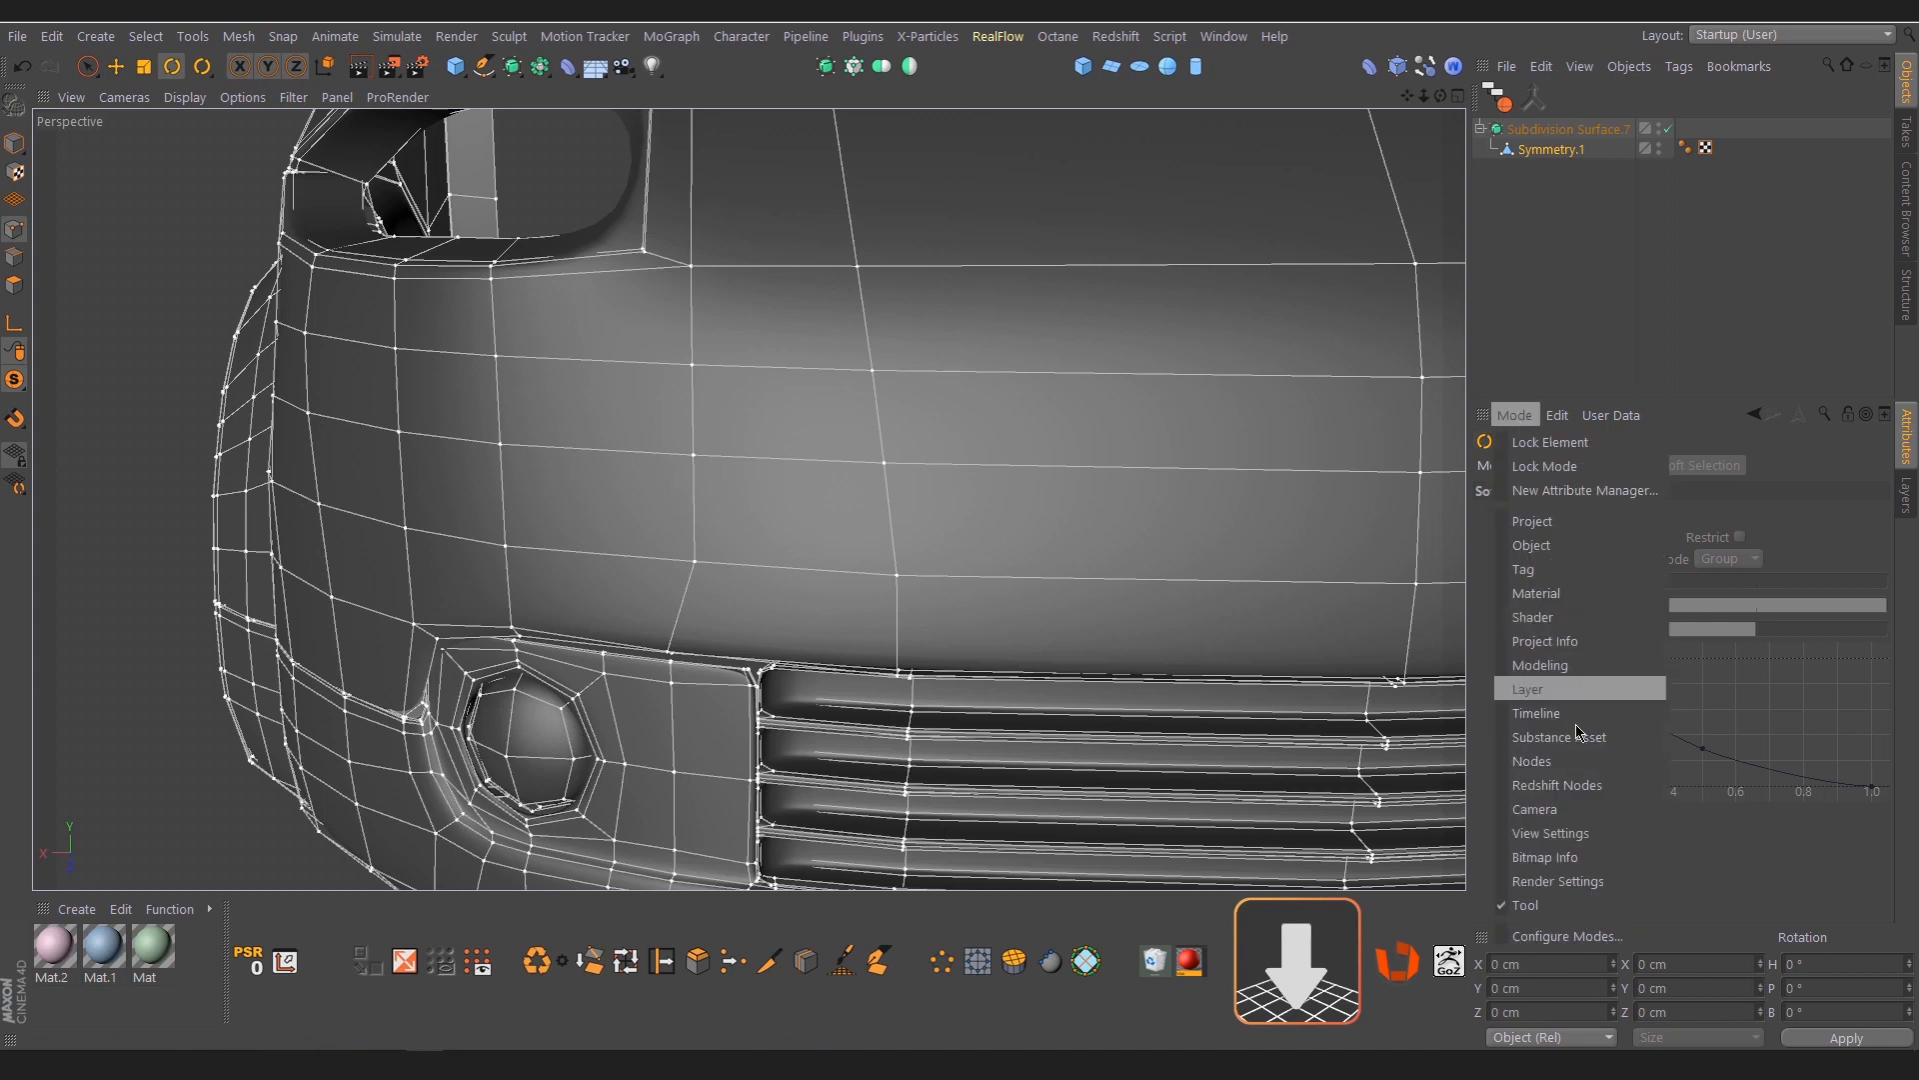
left_click(1555, 835)
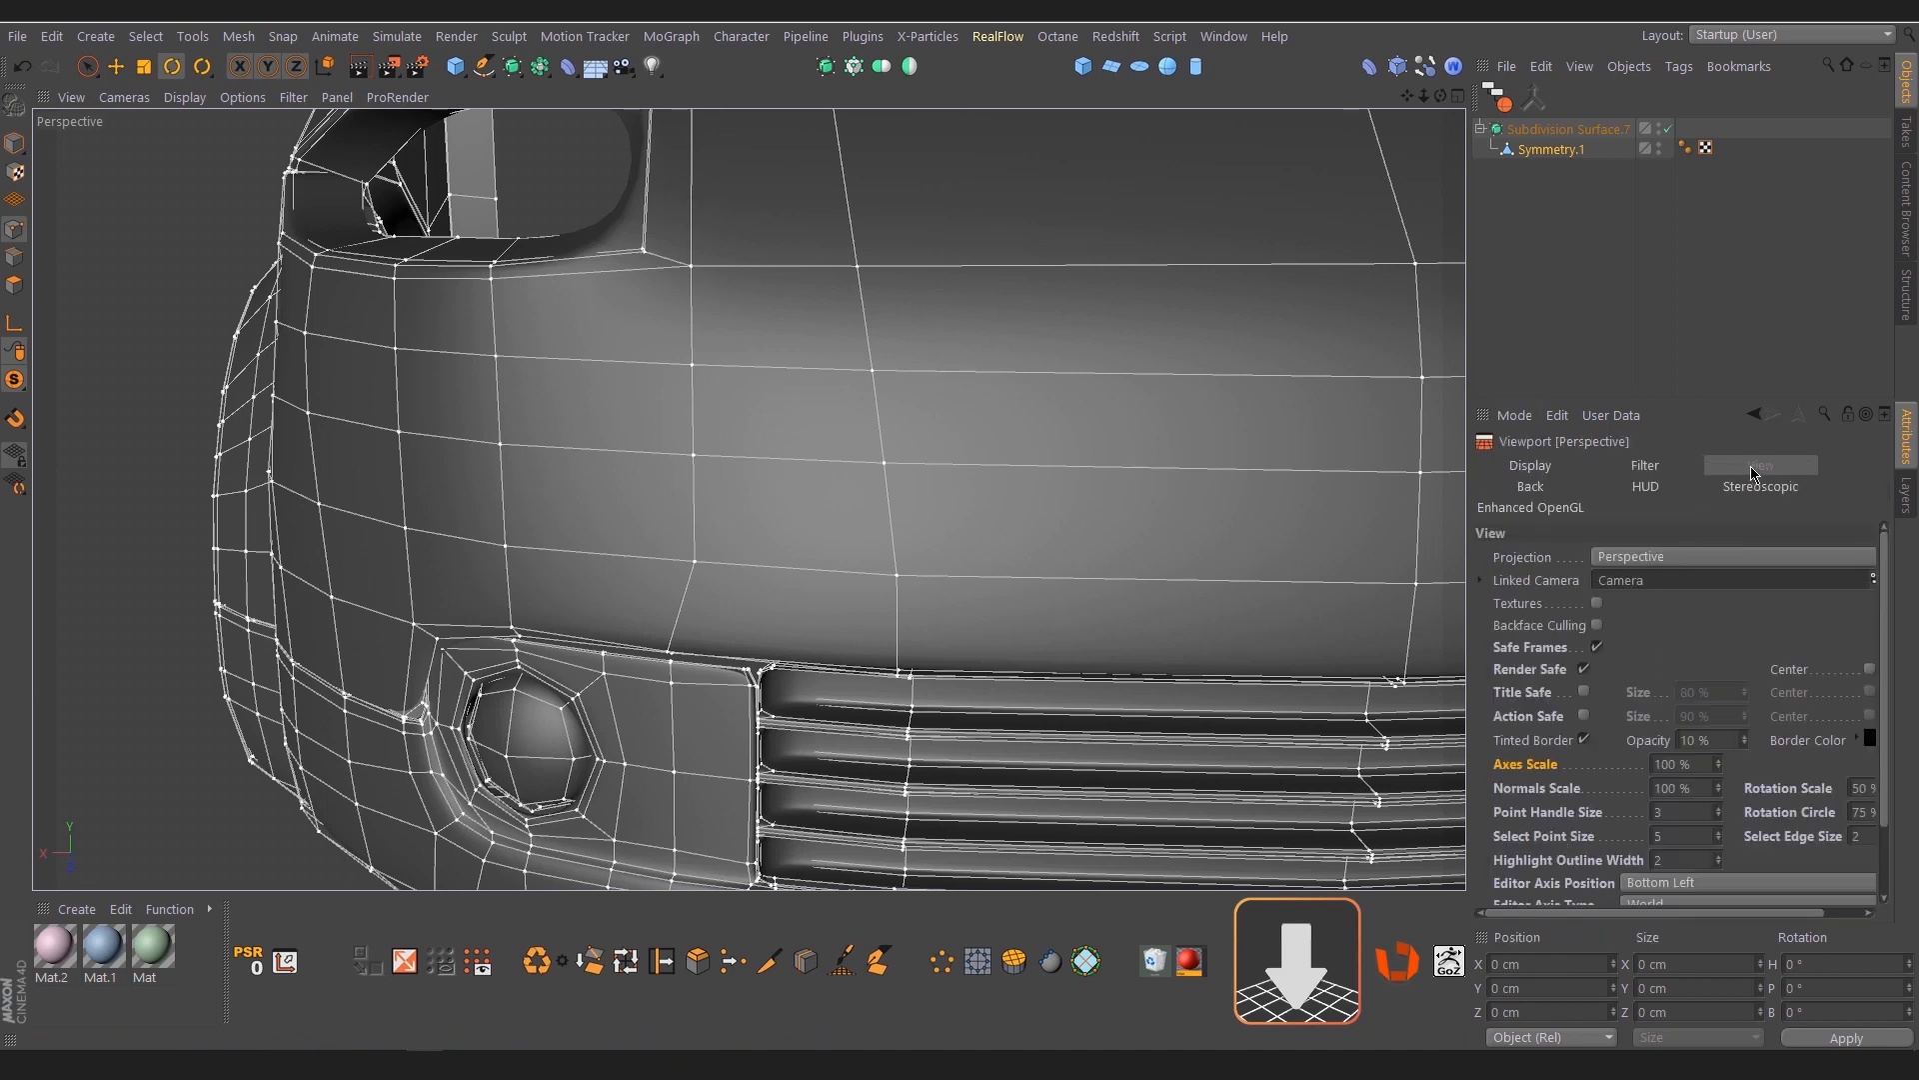
left_click(695, 458)
key("e")
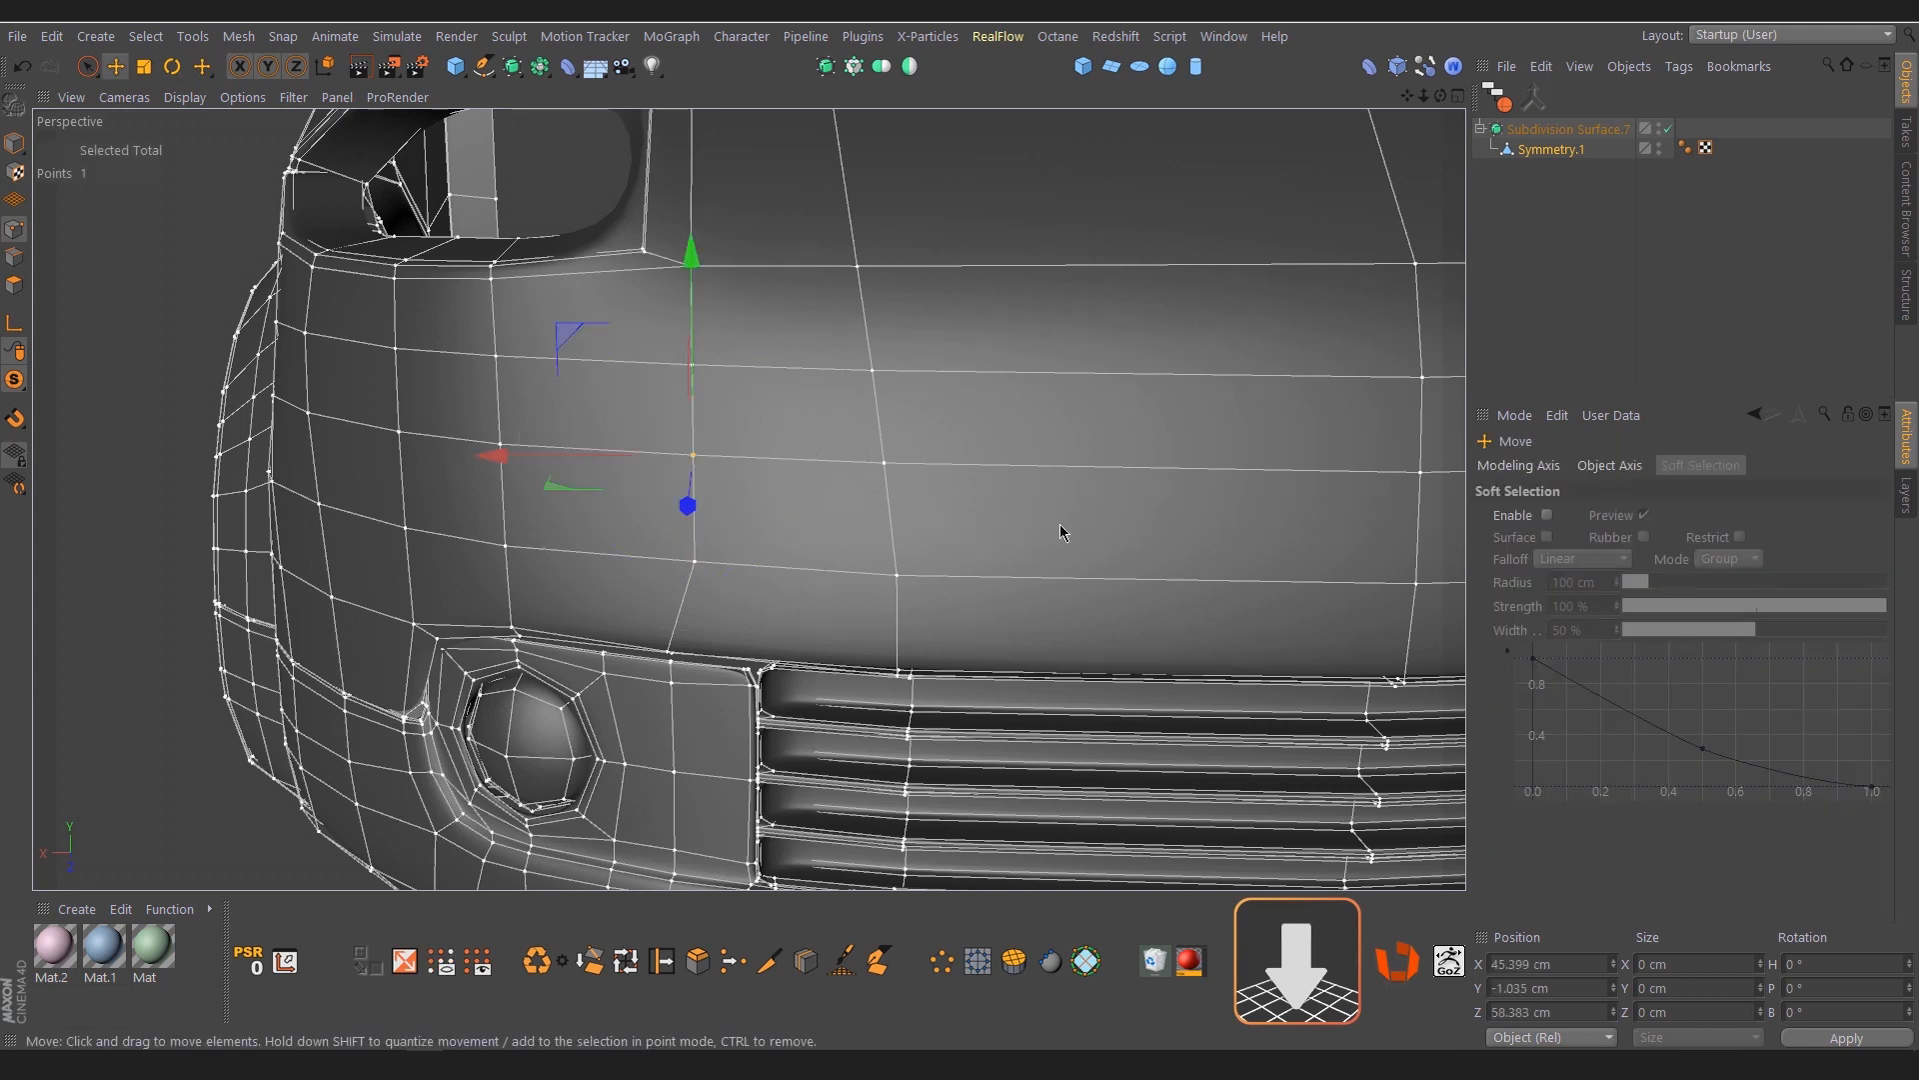
left_click(1526, 426)
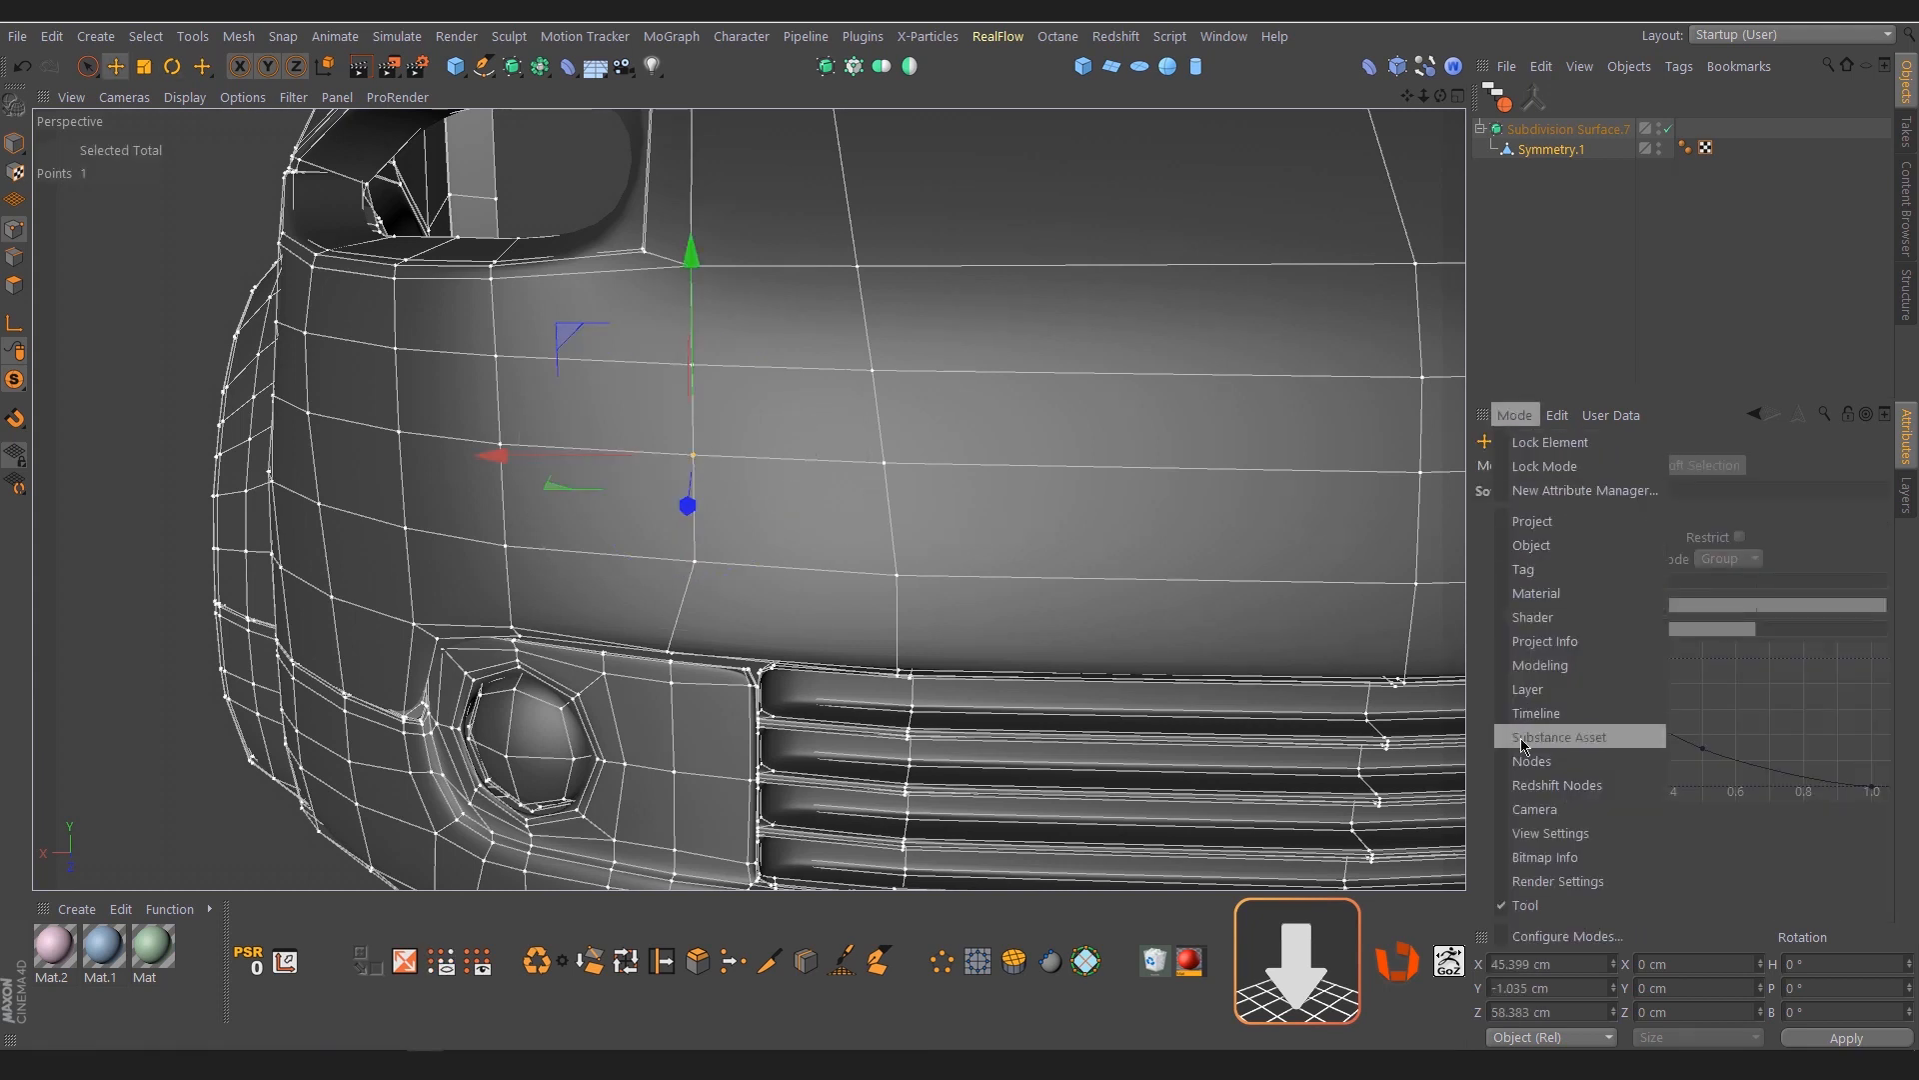
left_click(1534, 826)
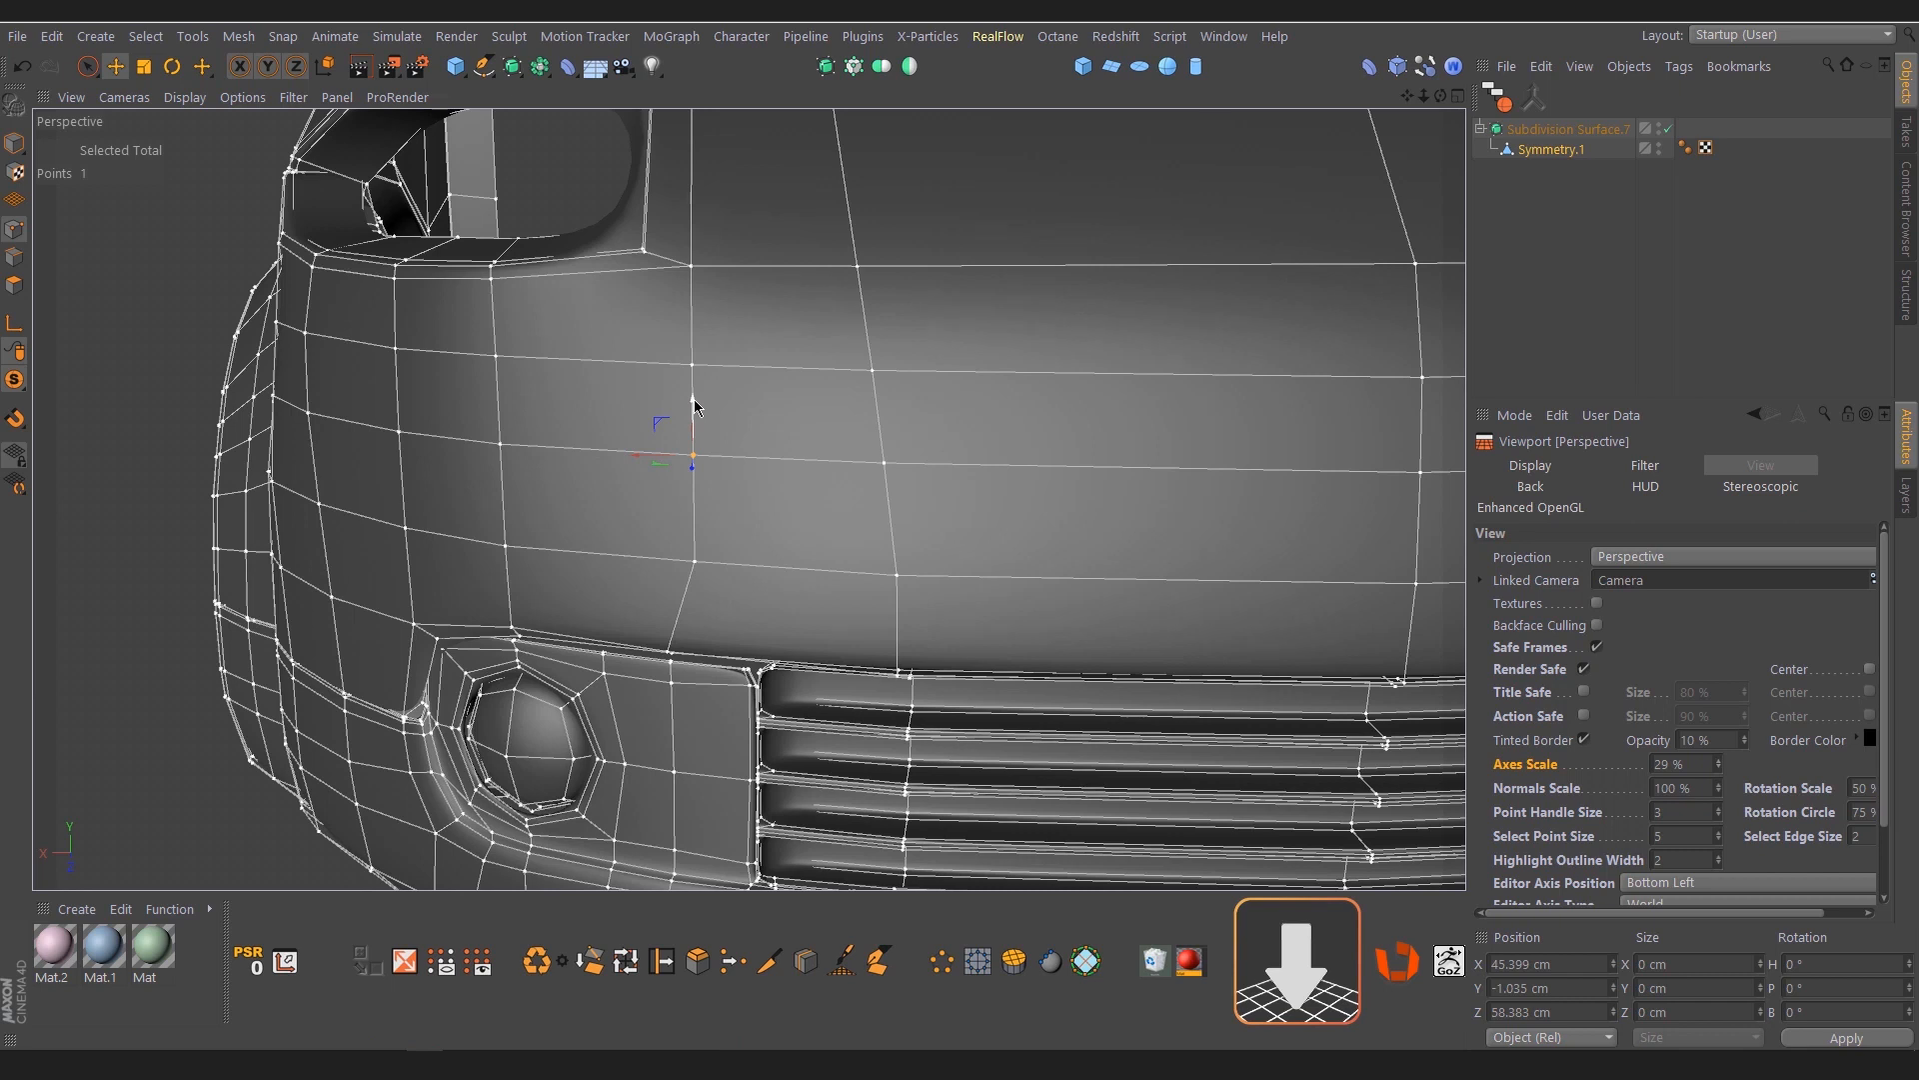
Test moving the selected point with the Axes Scale at 29% and at 100%, undoing each move
left_click_drag(694, 405, 696, 418)
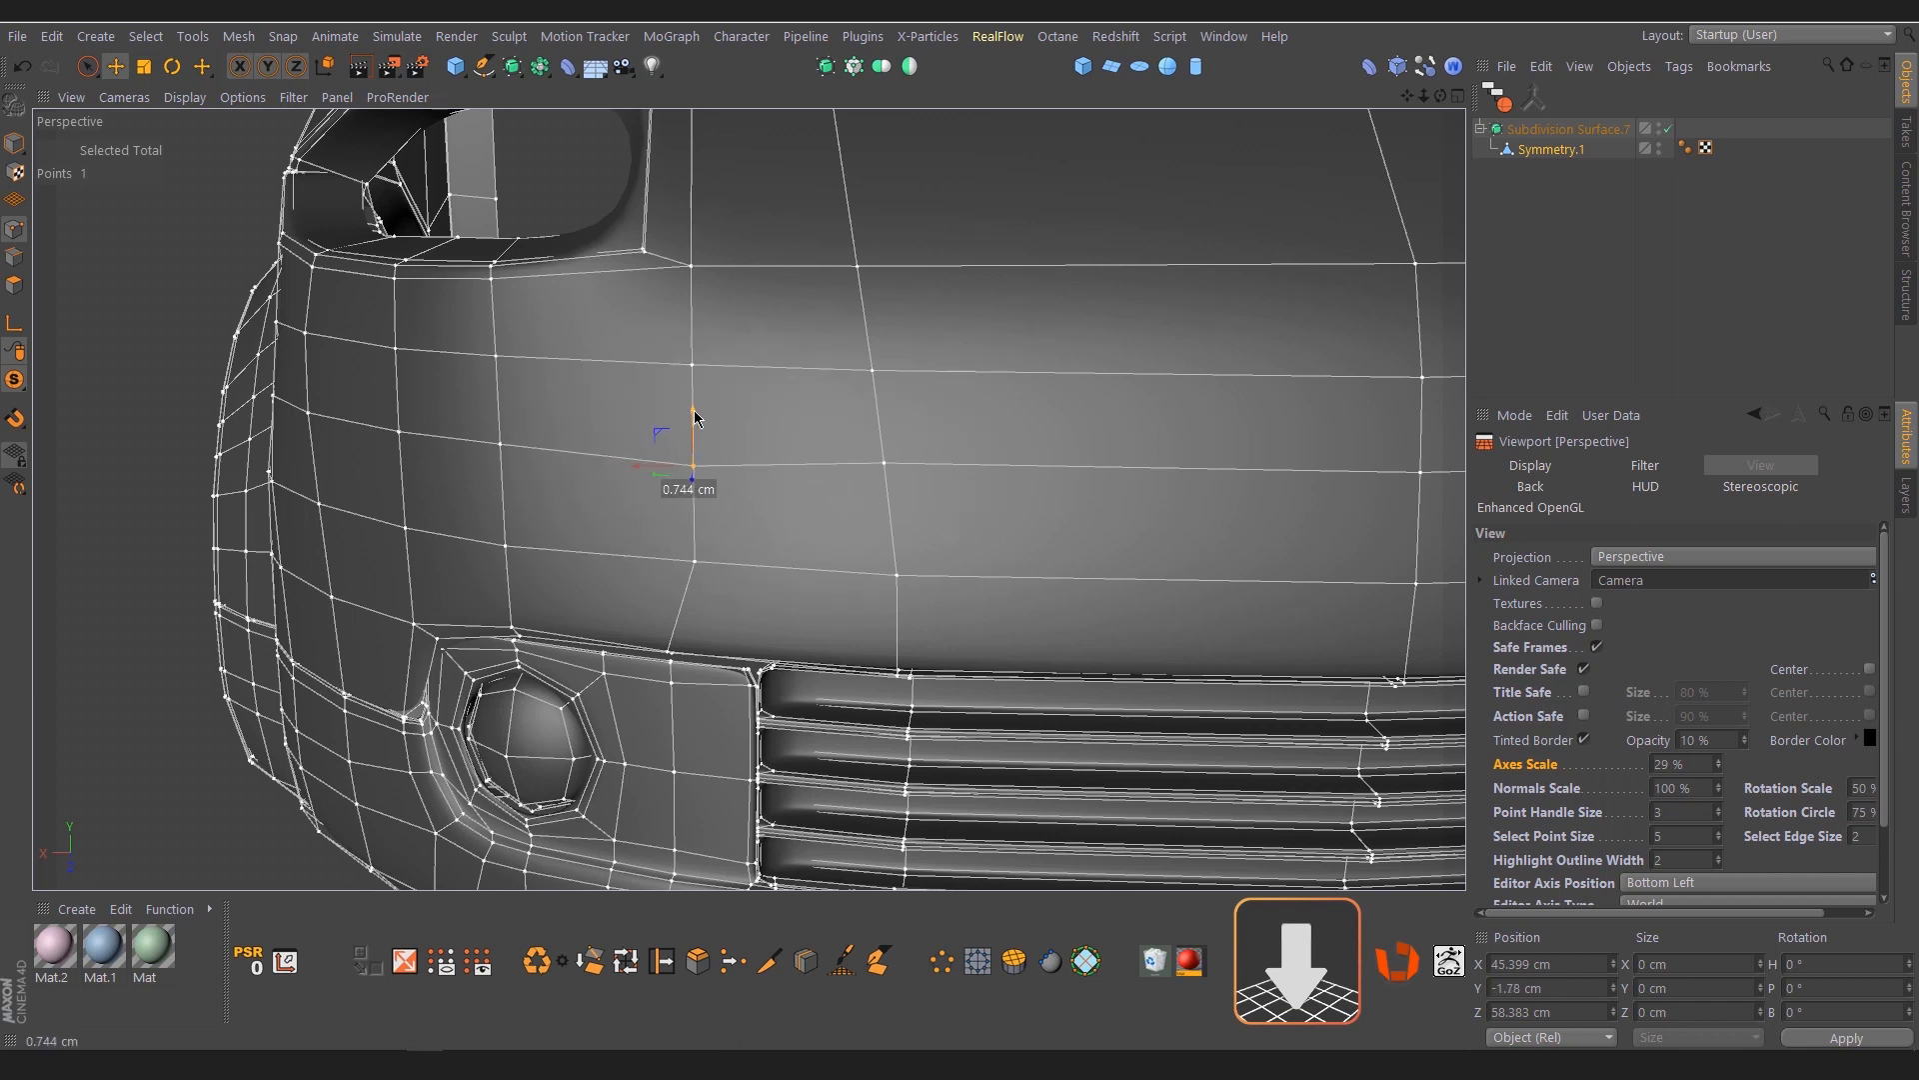
key("ctrl+z")
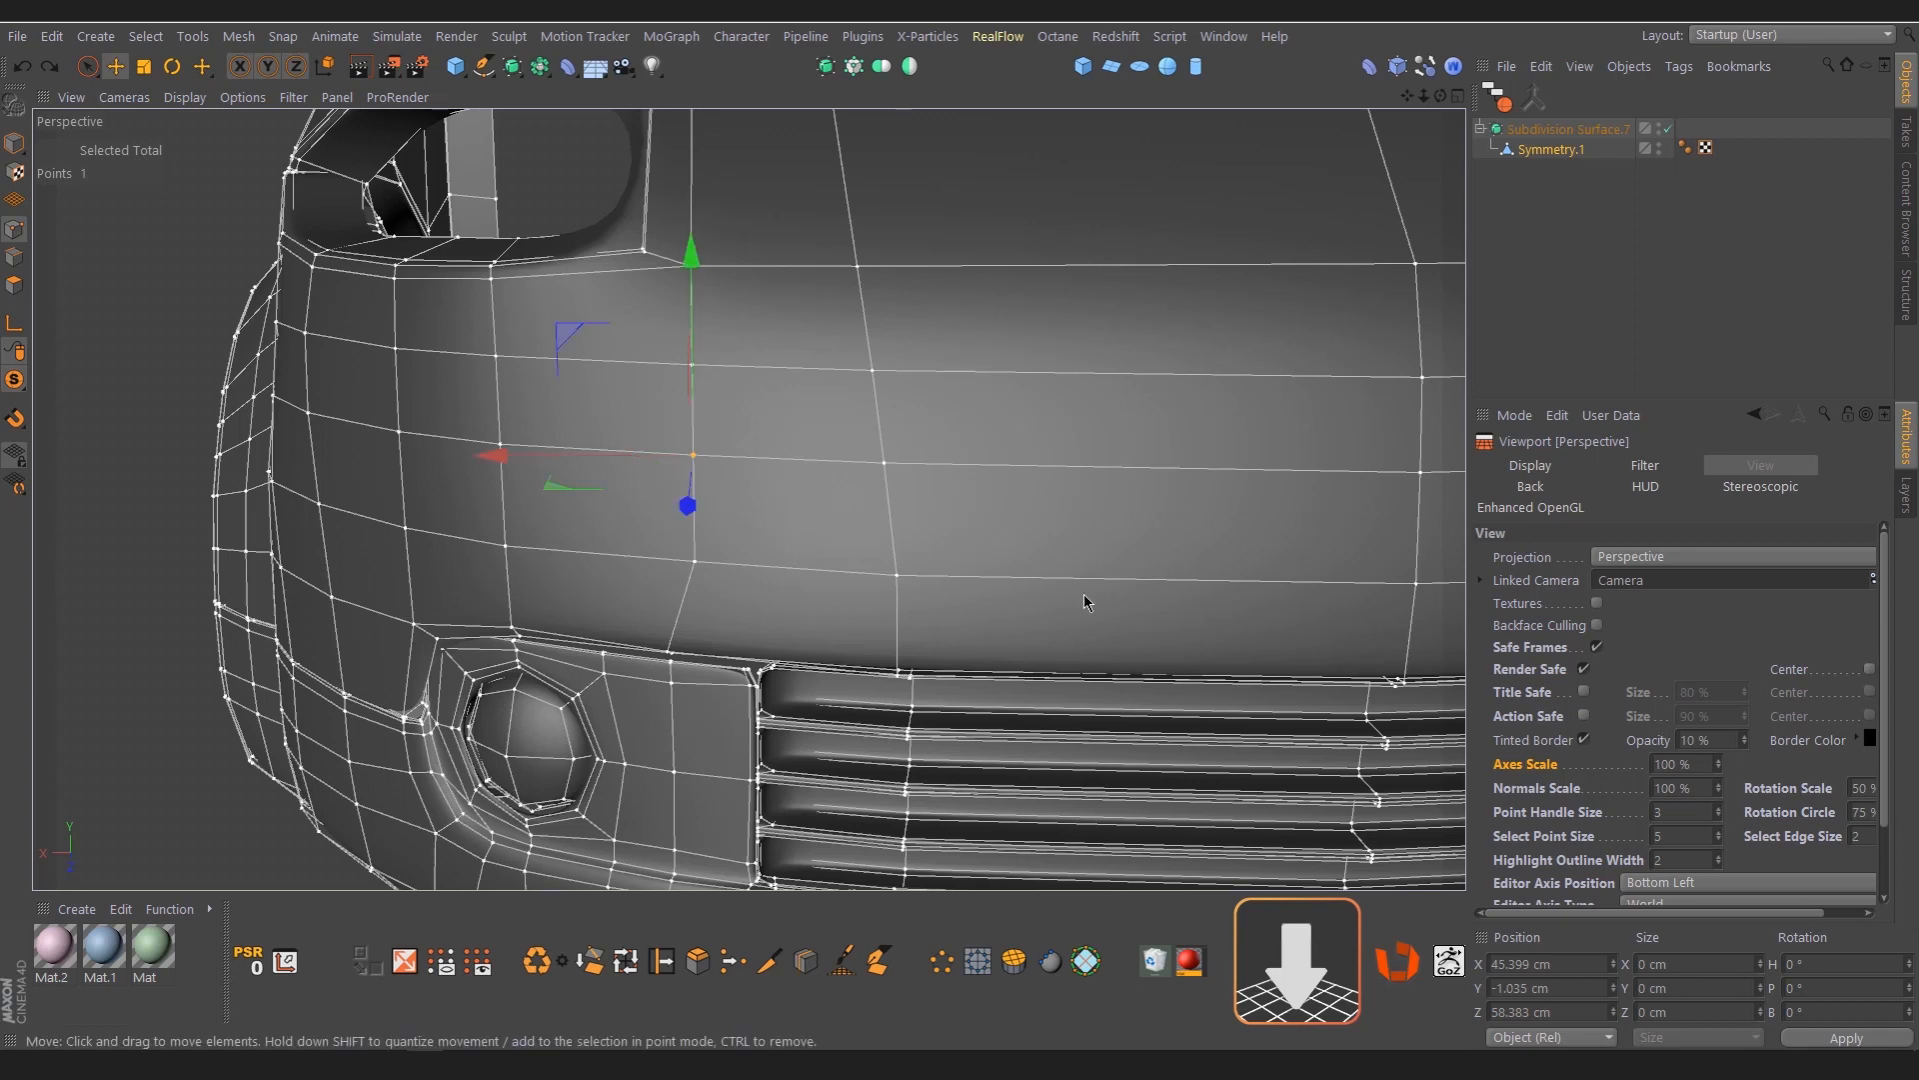
left_click_drag(691, 295, 686, 205)
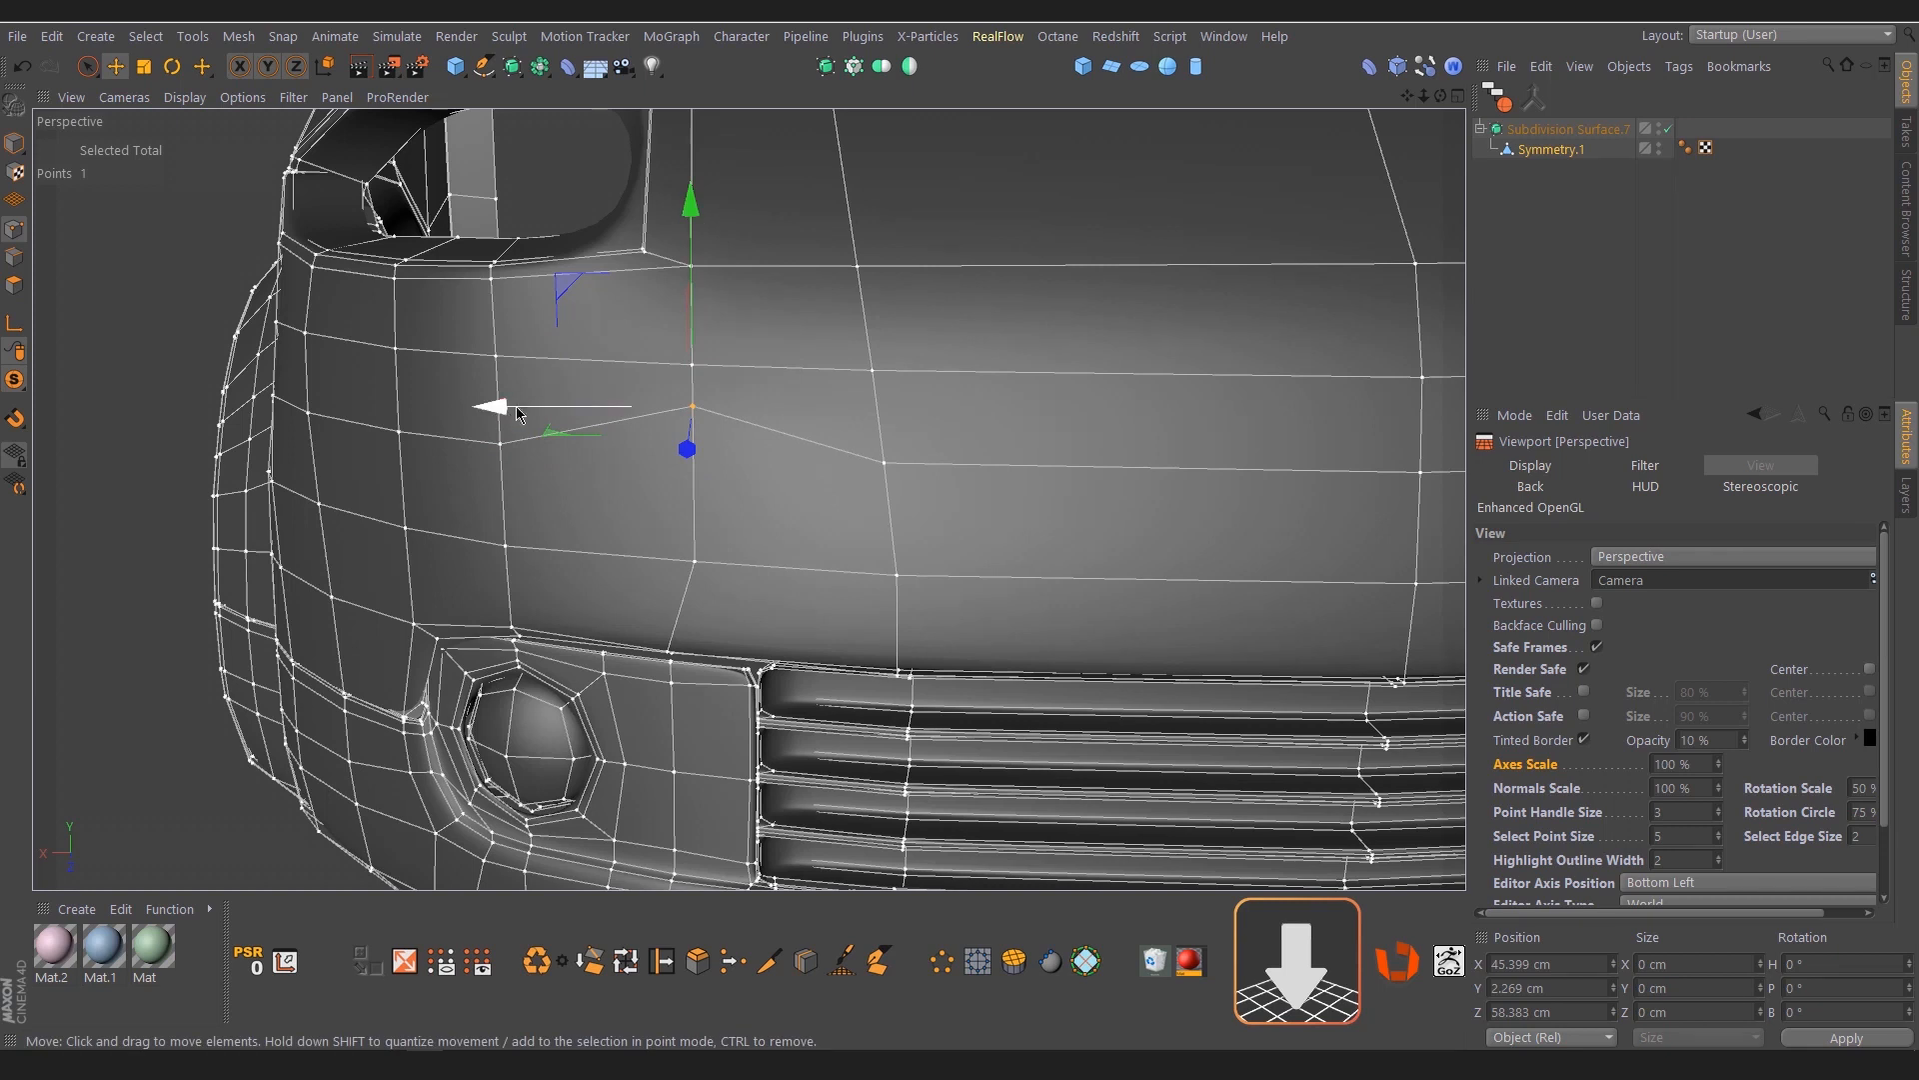
left_click_drag(488, 408, 541, 427)
key("ctrl+z")
key("ctrl+z")
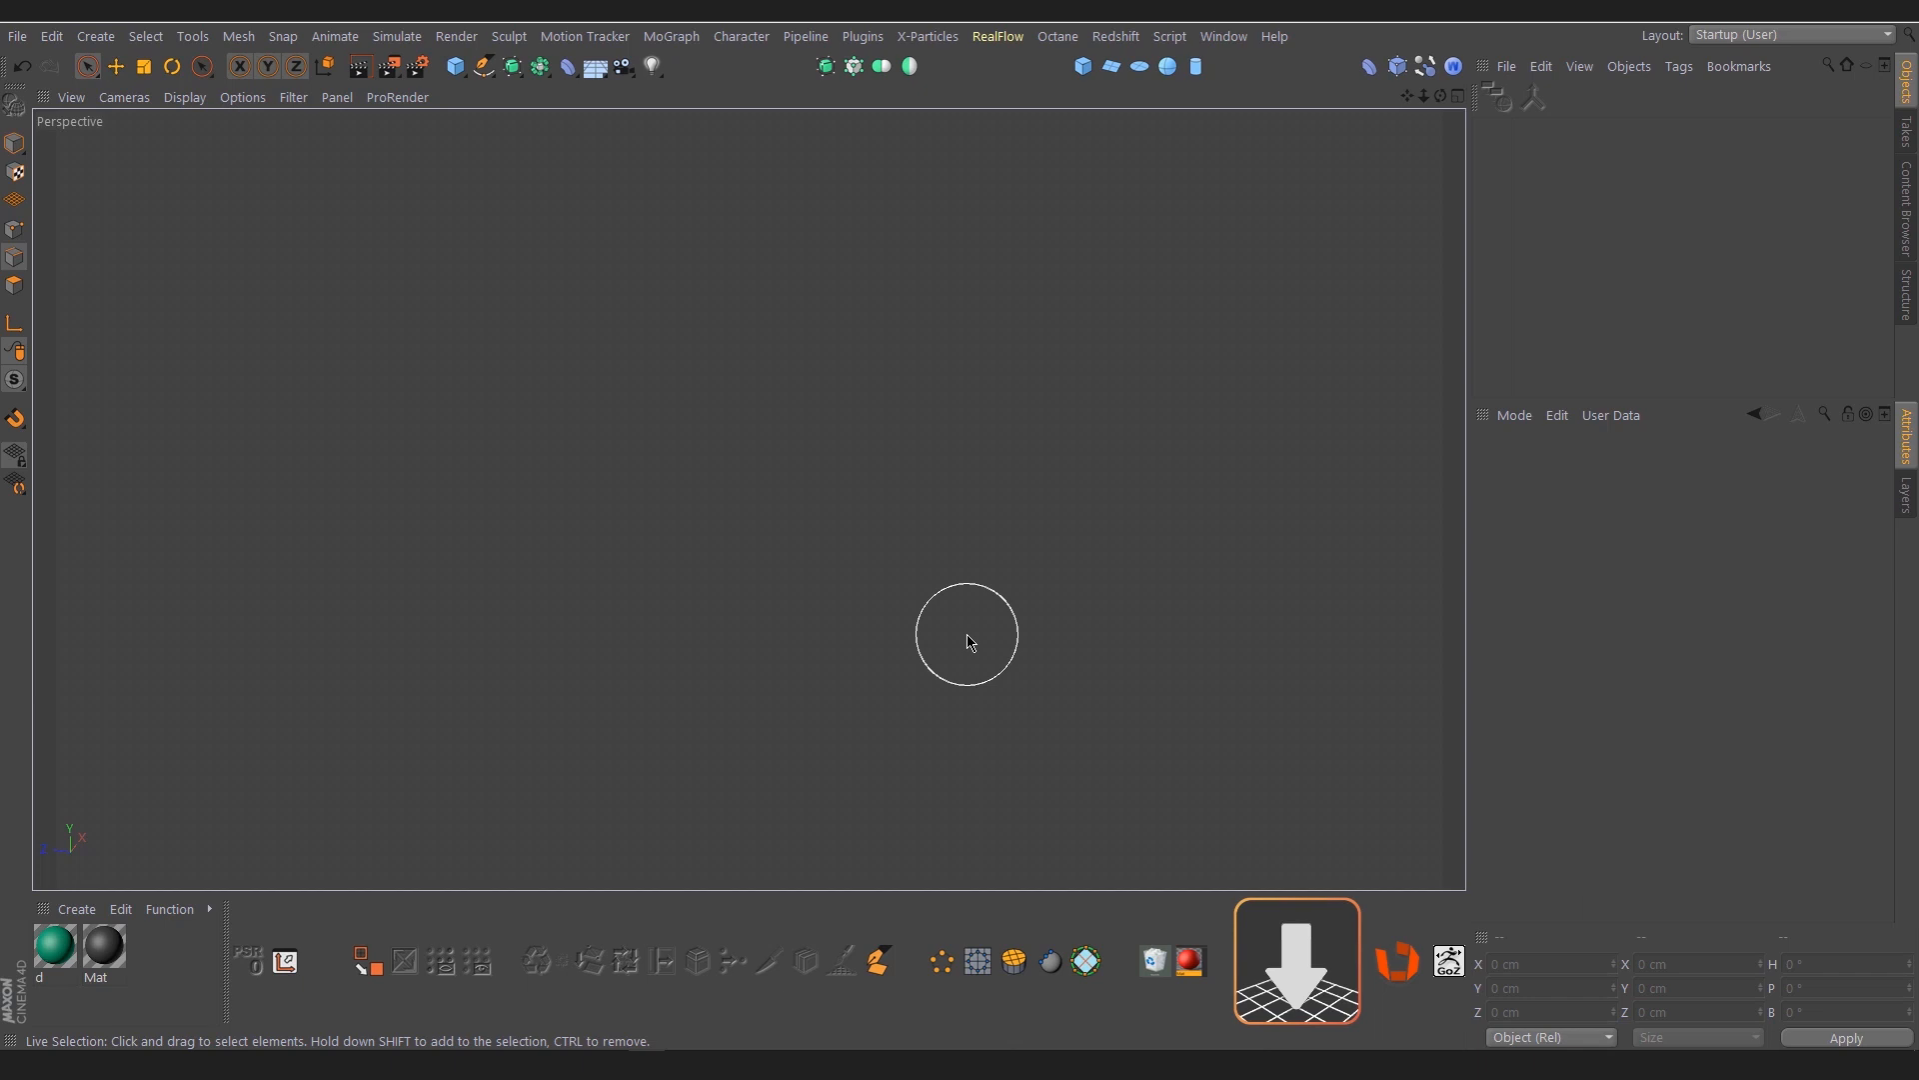
Add a default plane, make it editable, and place it under a Subdivision Surface with the plane kept selected
left_click(1110, 66)
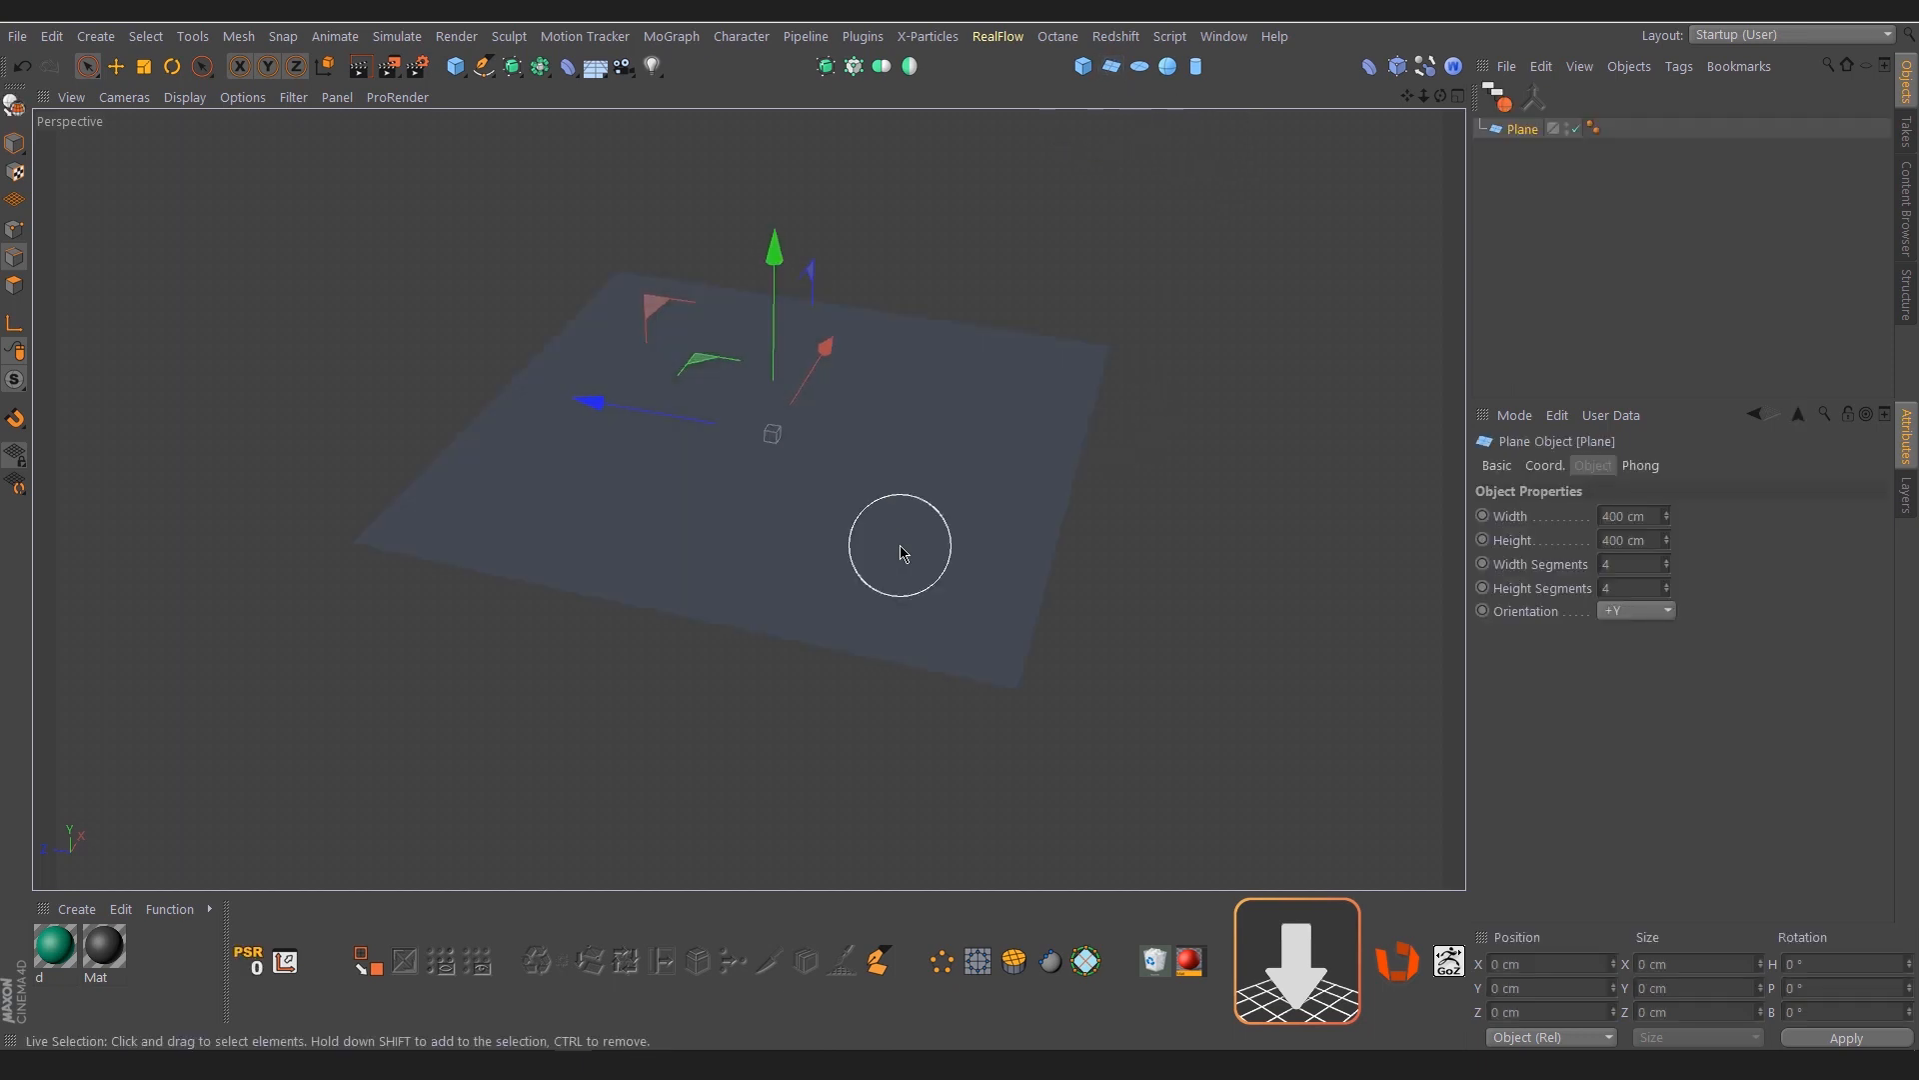
key("c")
left_click_drag(705, 548, 690, 545, "alt")
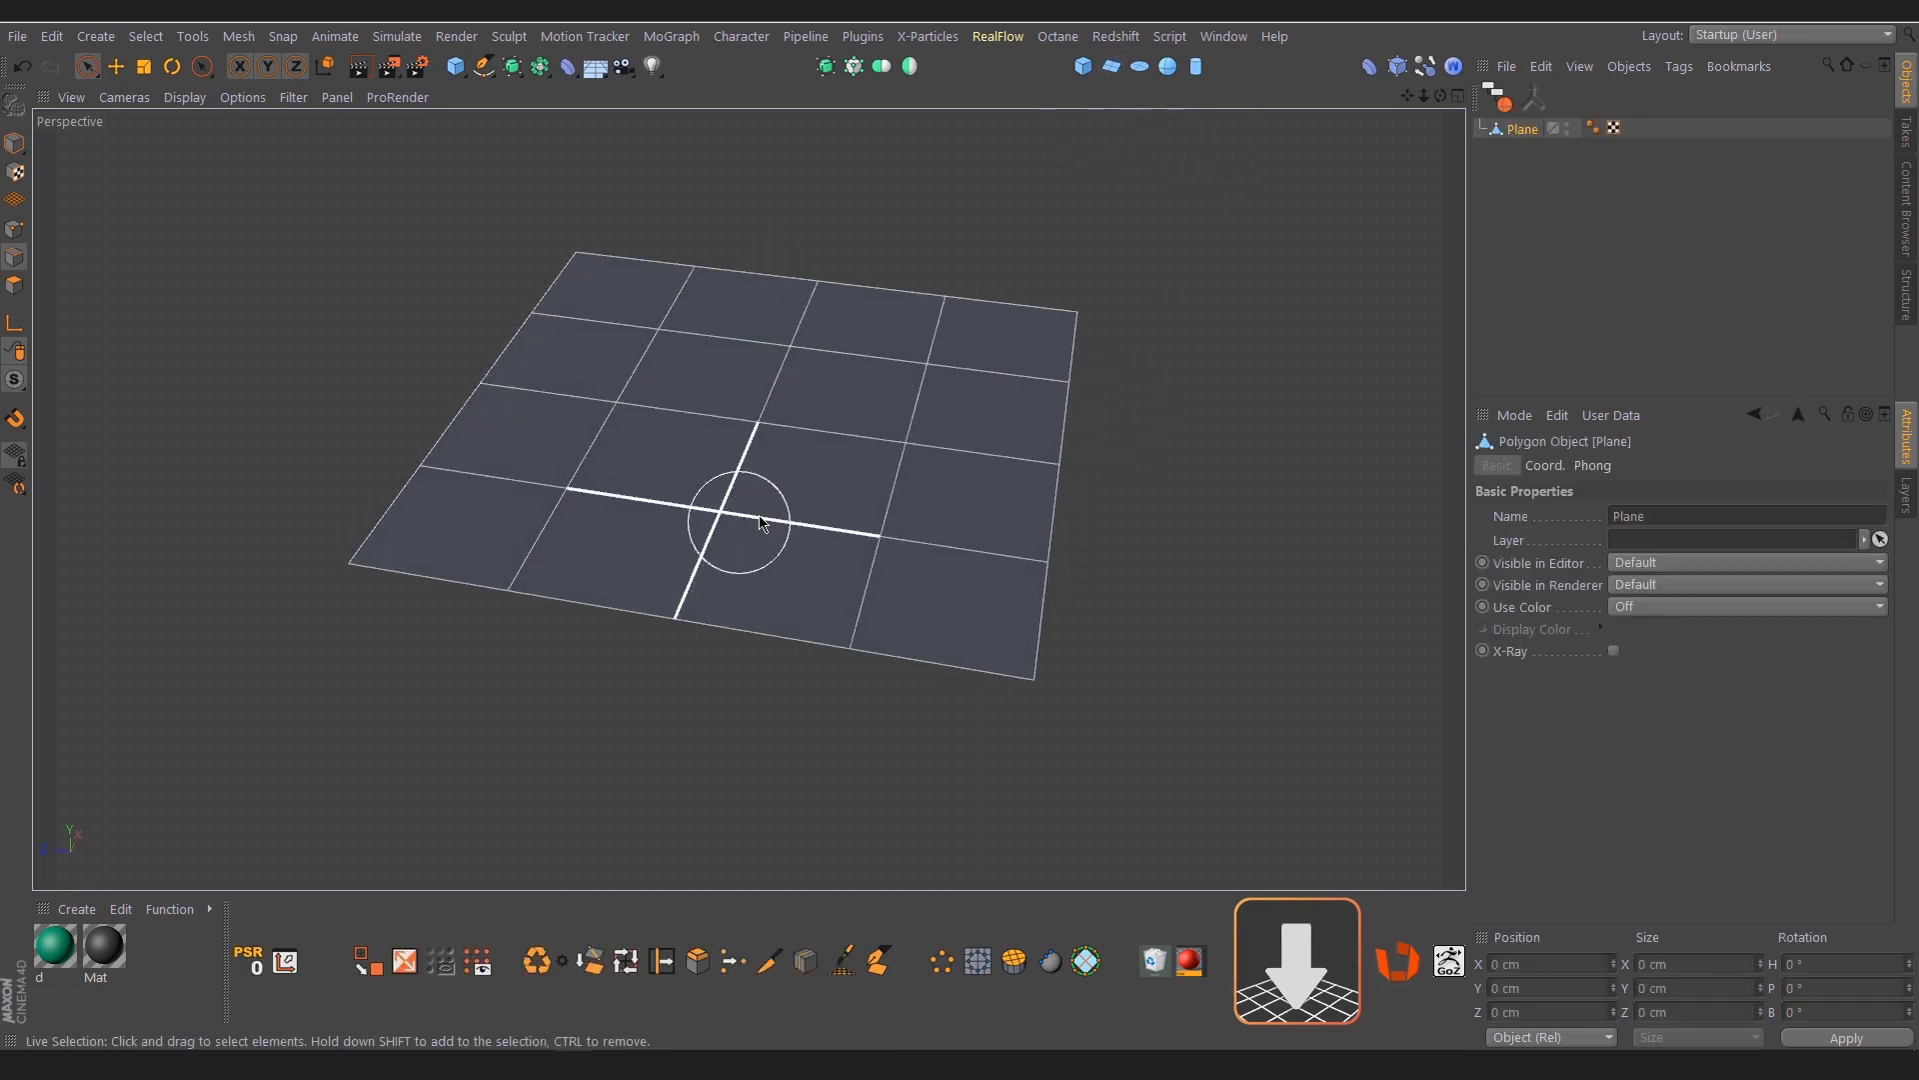
left_click(826, 66, "alt")
left_click(1535, 151)
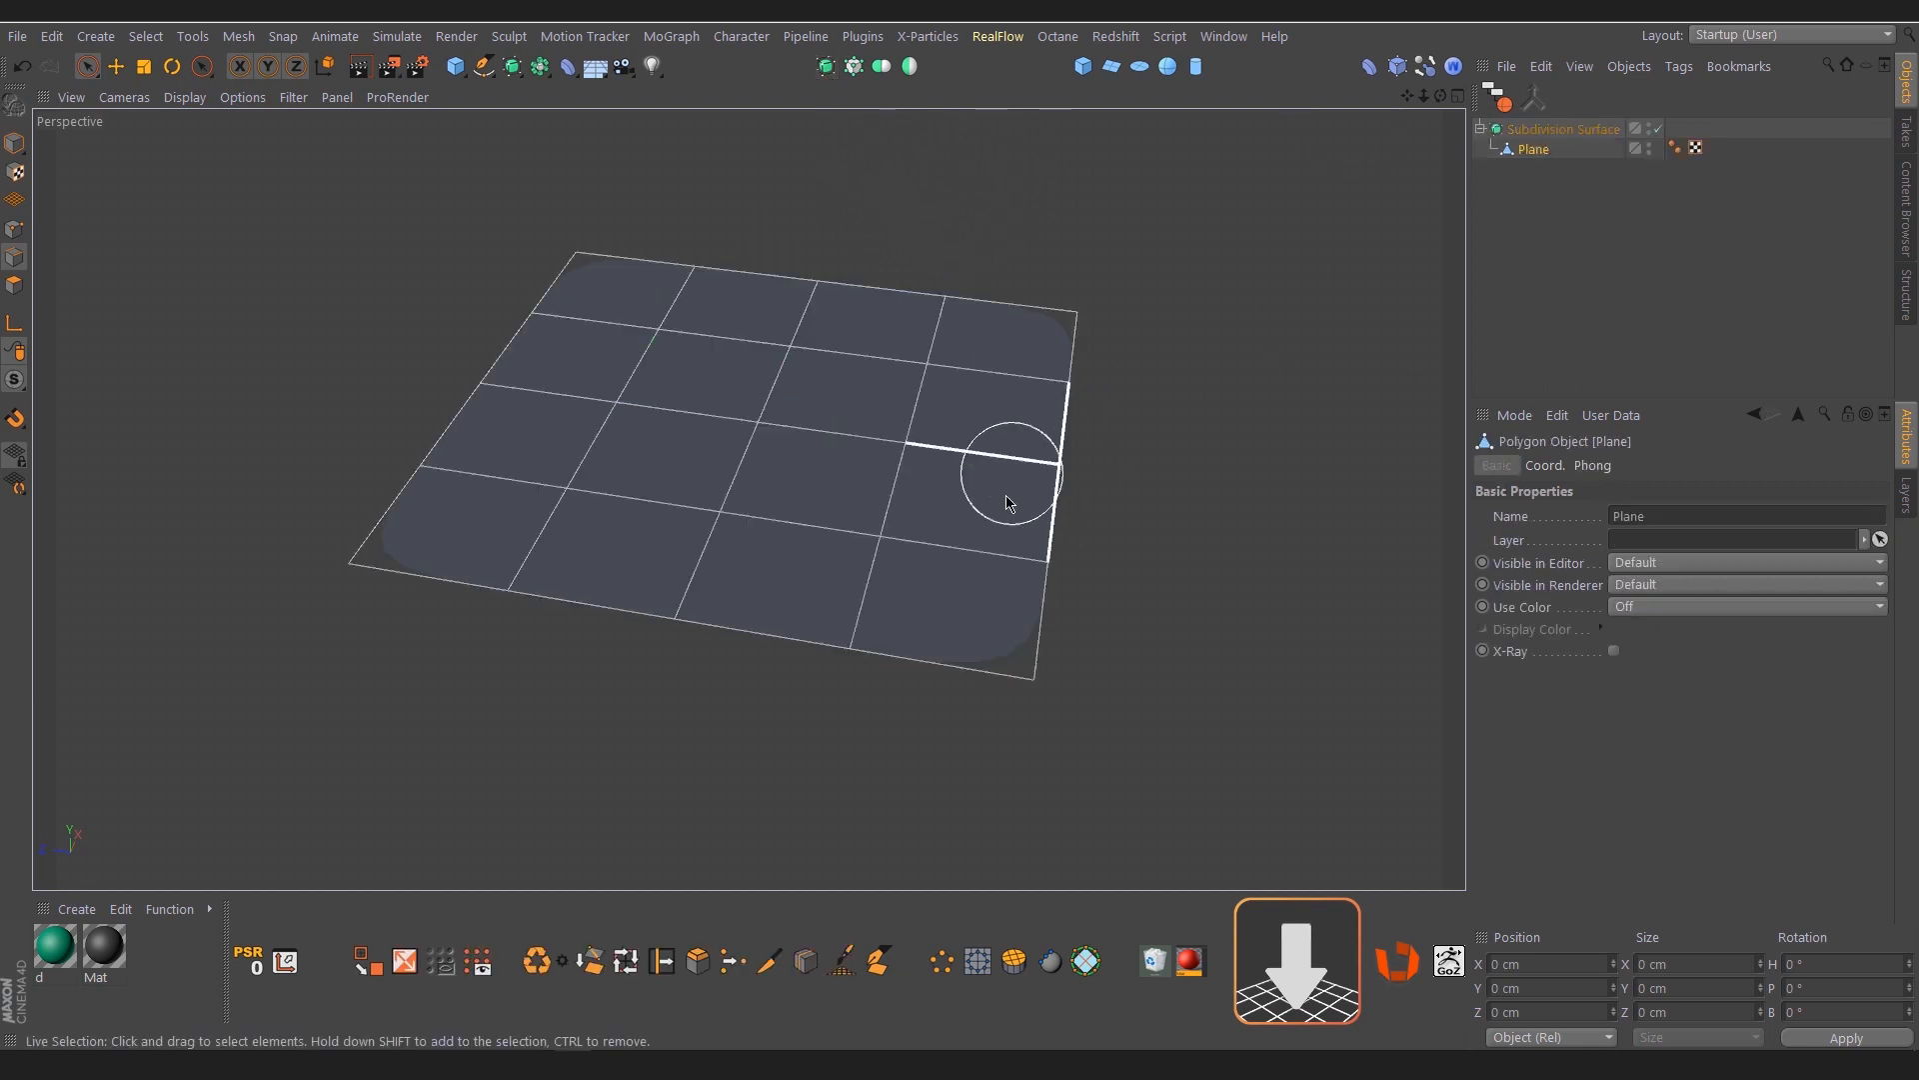
Select two neighbouring corner points at the ends of one plane edge in point mode
left_click_drag(1007, 492, 1007, 441, "alt")
left_click(14, 229)
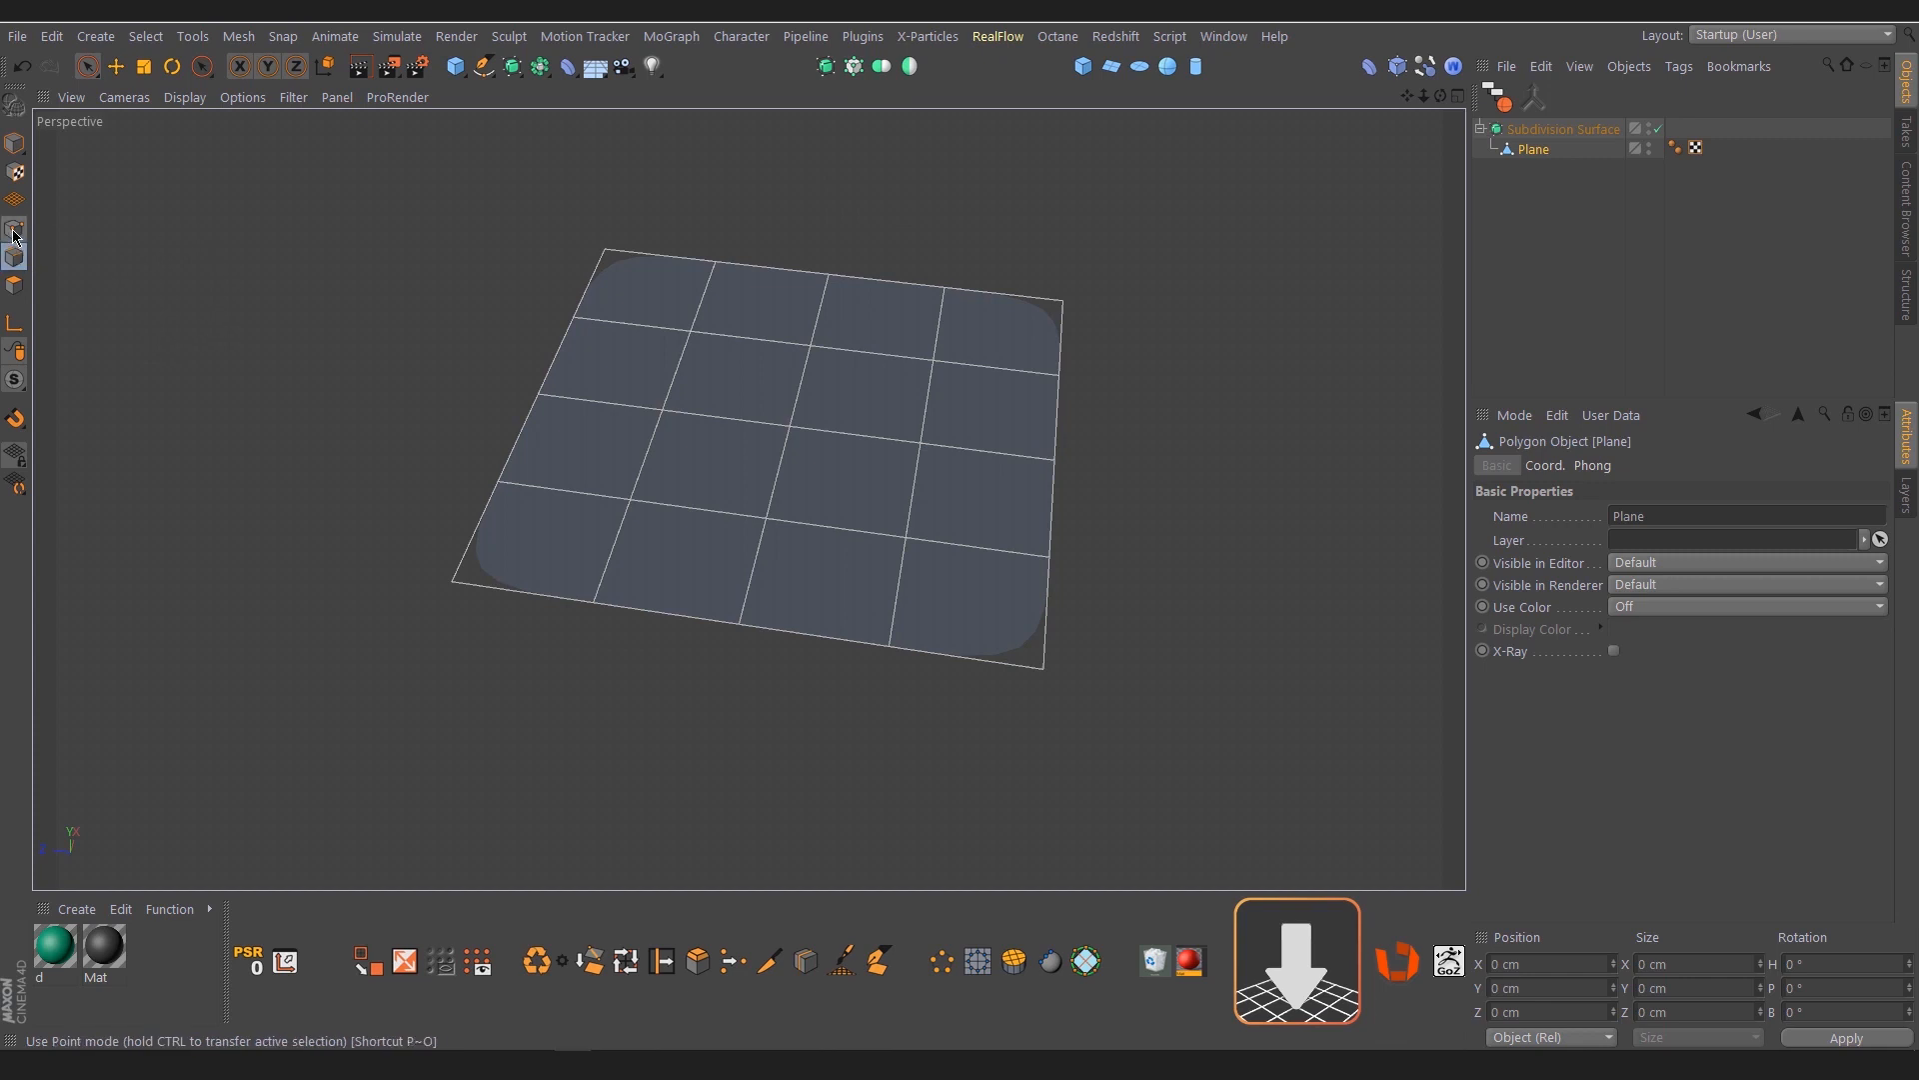
left_click_drag(995, 543, 985, 386, "alt")
left_click(981, 350)
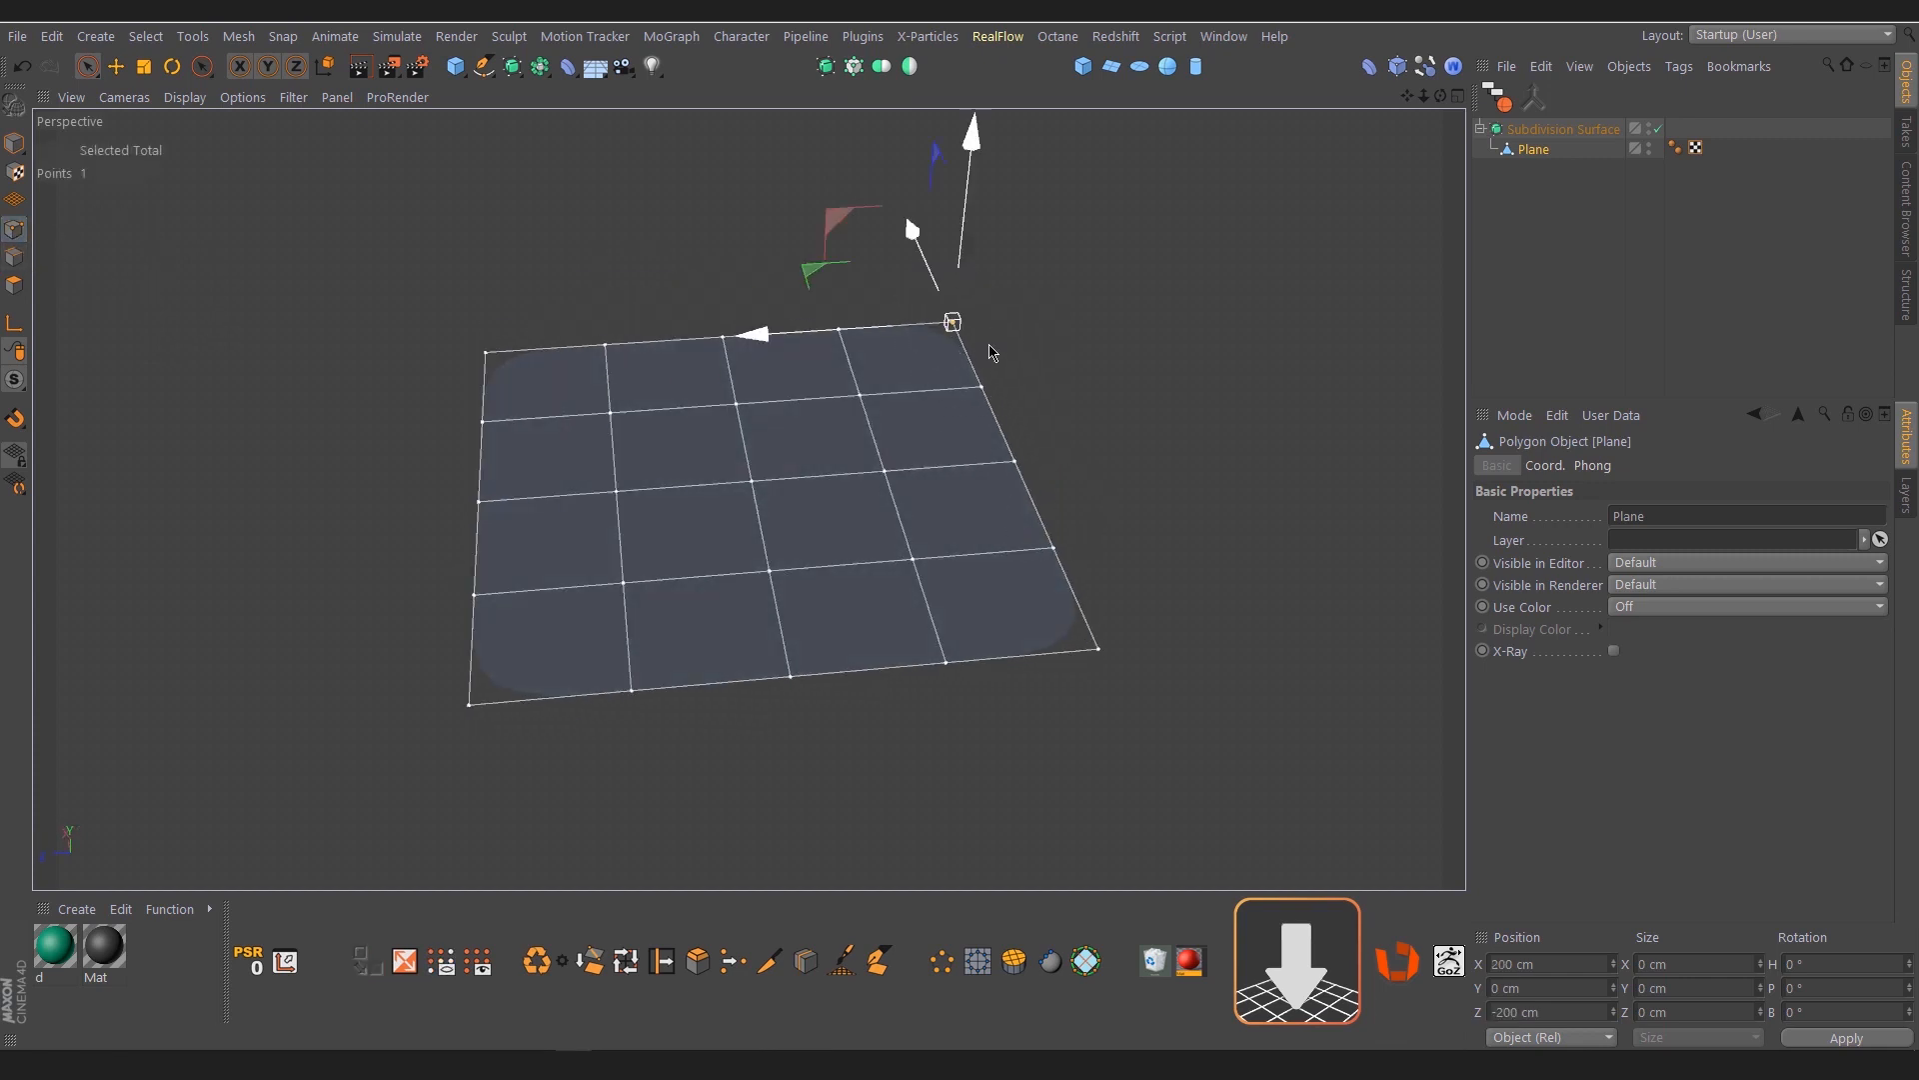
left_click(1110, 655, "shift")
scroll(952, 579, "up", 5)
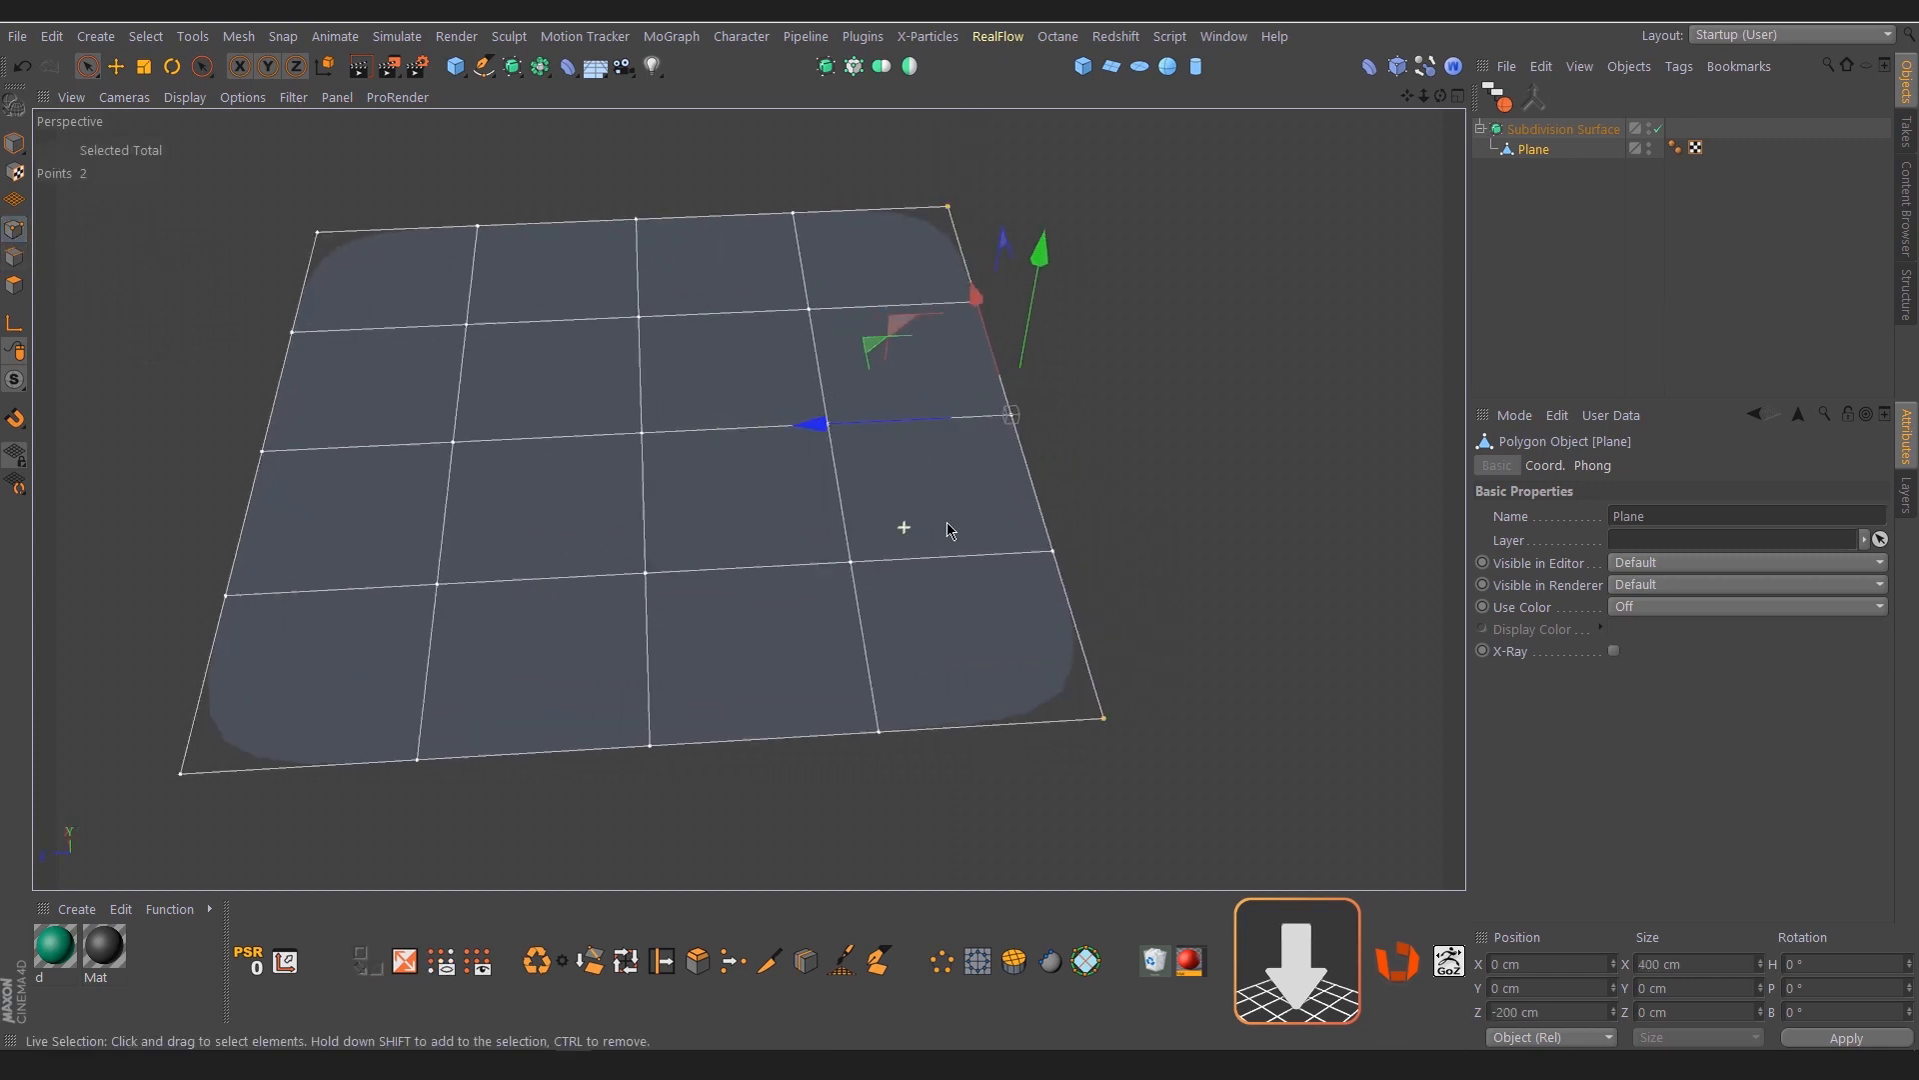
Raise the Subdivision Surface weight of the two selected corner points until both corners are sharp, and deselect everything
right_click_drag(910, 545, 894, 545, "alt")
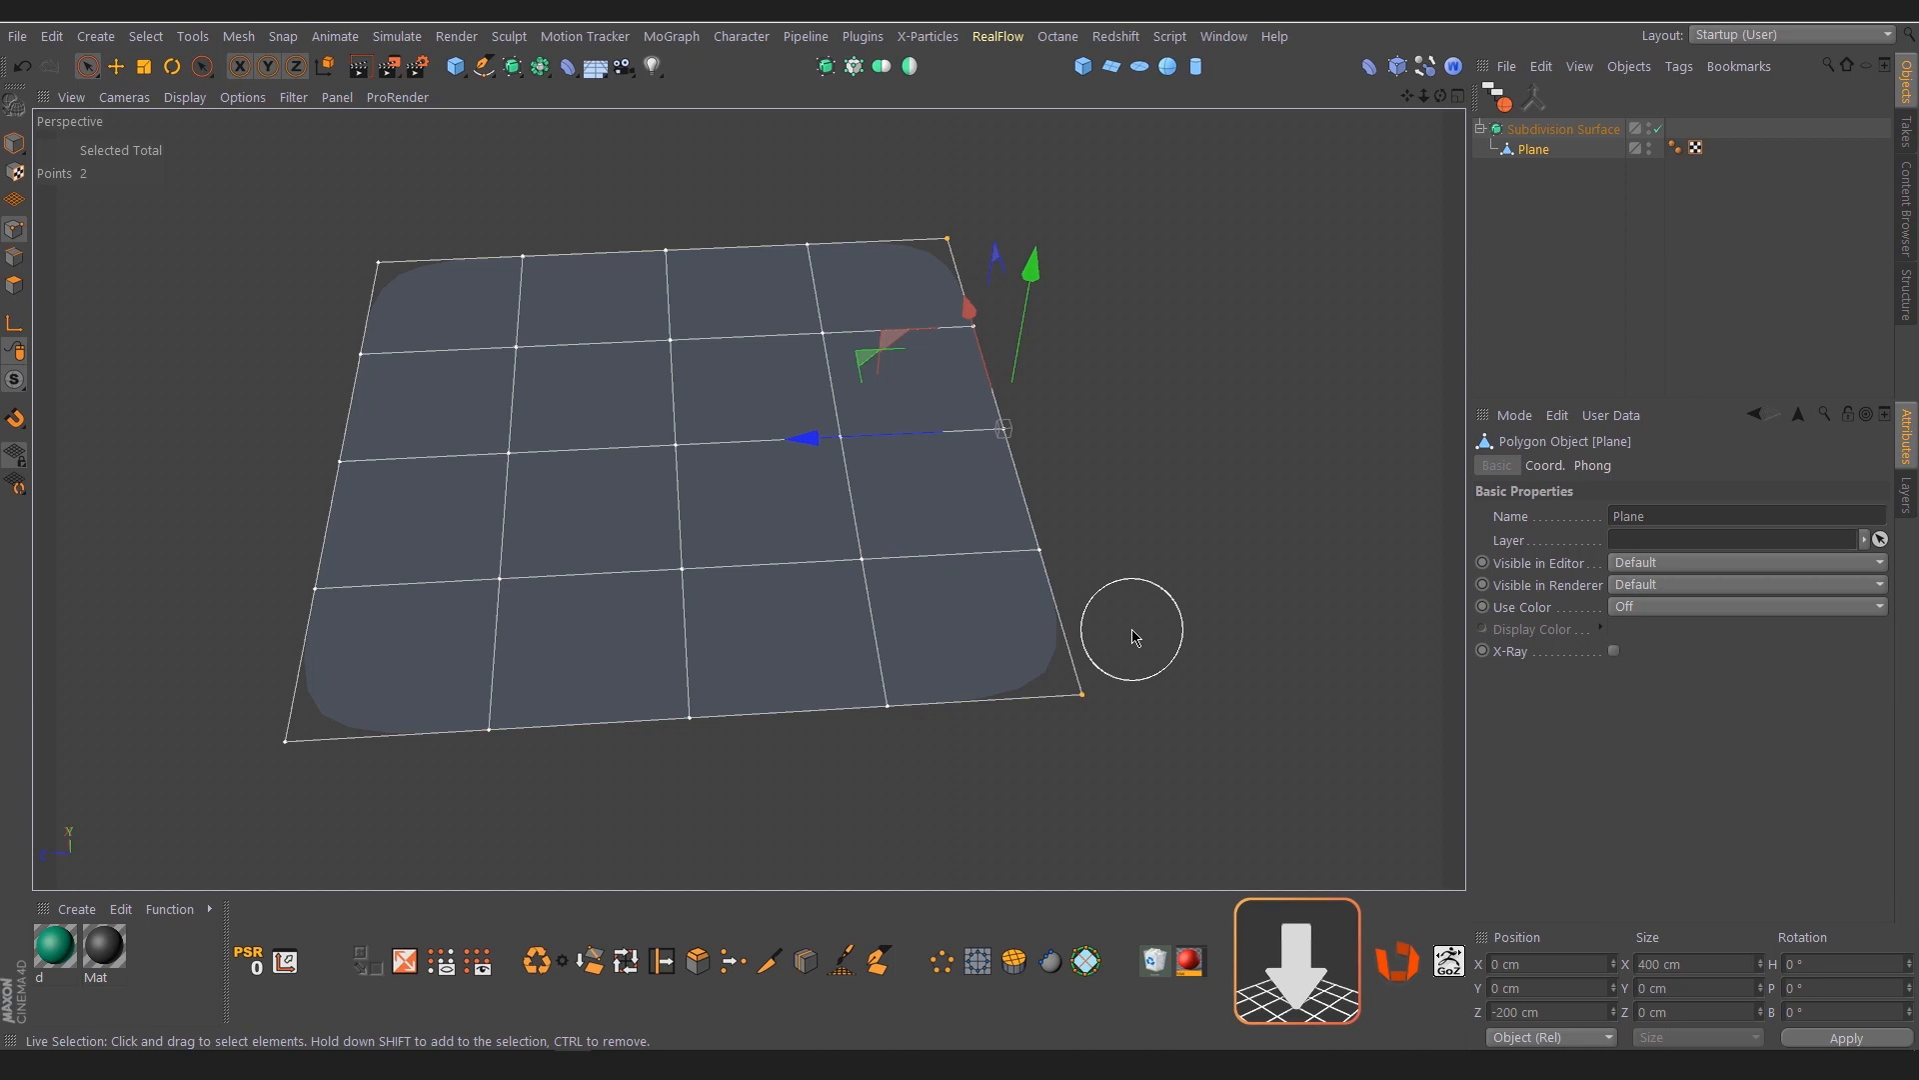
key("period")
left_click_drag(1131, 628, 1234, 628)
left_click(1526, 313)
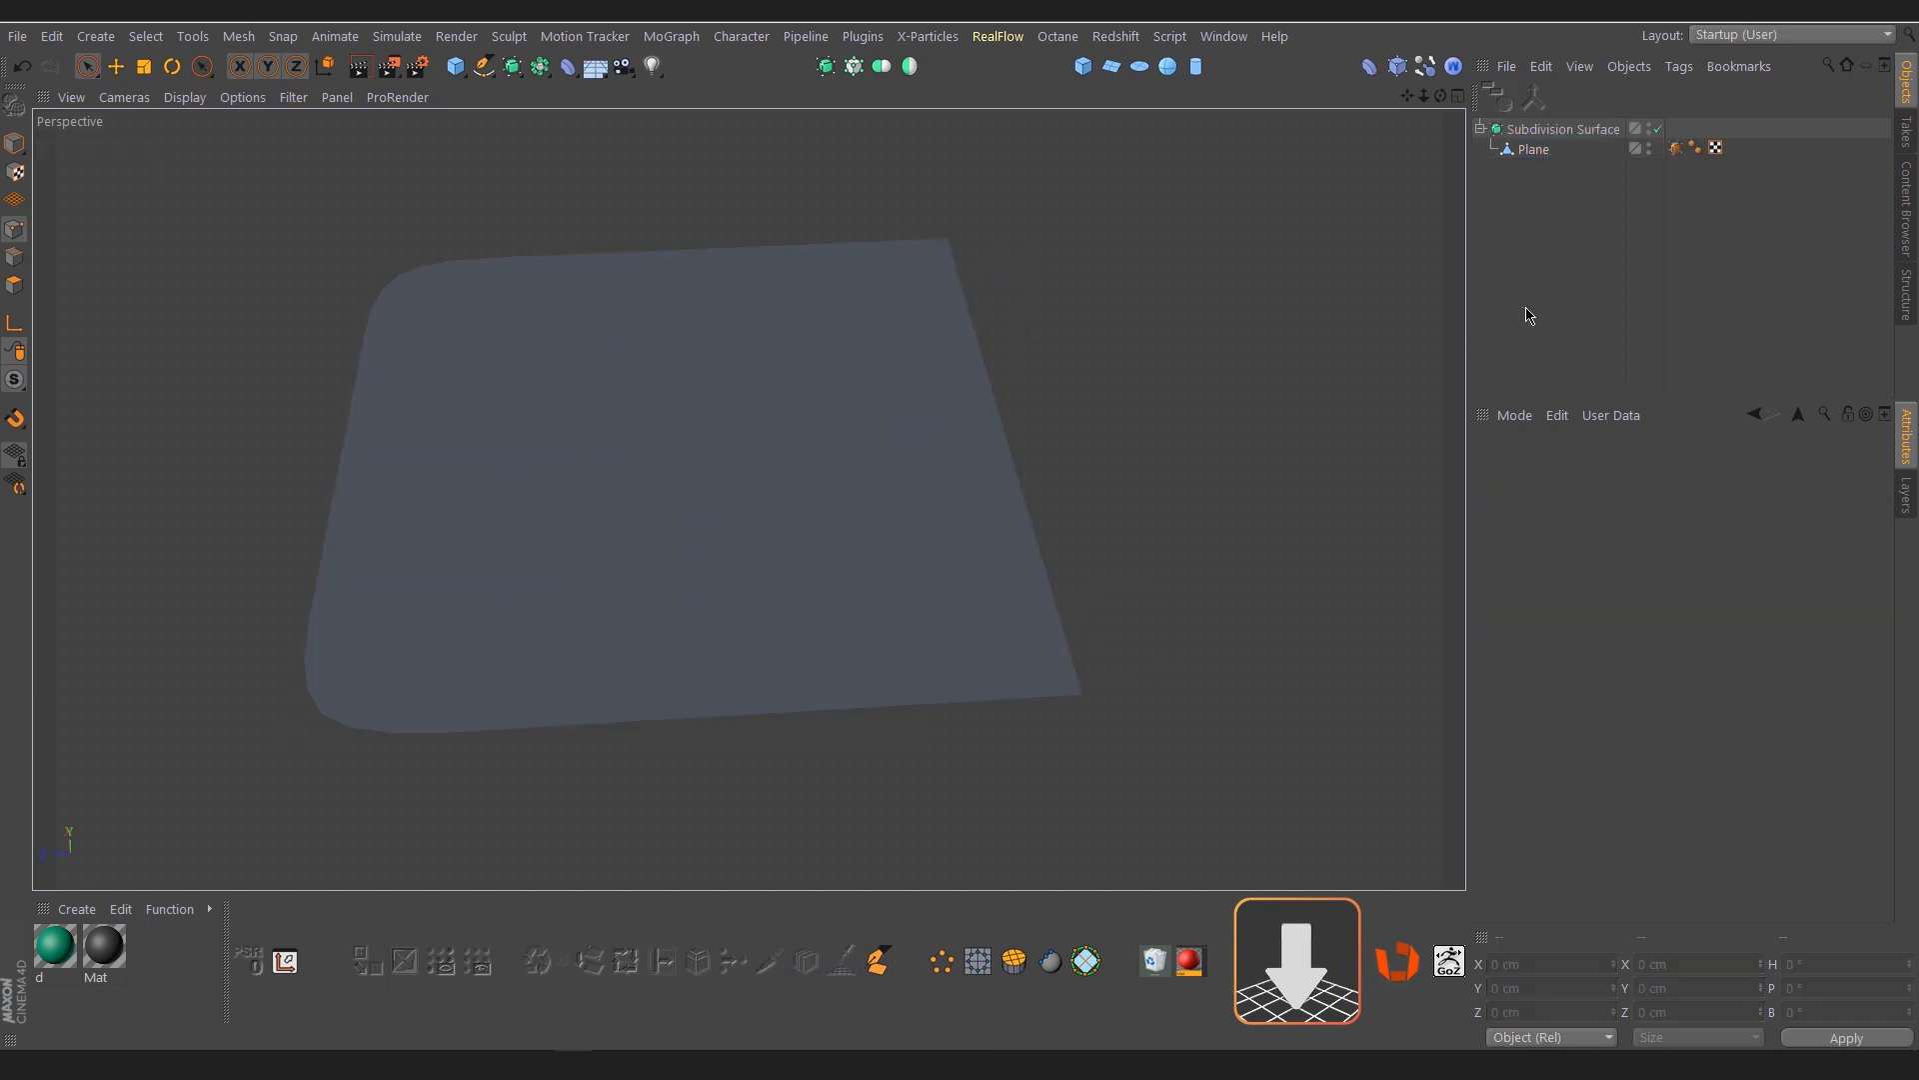
Collapse the plane's Subdivision Surface group in the object list and hide it from view
right_click_drag(981, 608, 916, 602, "alt")
mouse_move(977, 602)
left_mouse_down("alt")
mouse_move(950, 628)
mouse_move(975, 595)
left_mouse_up("alt")
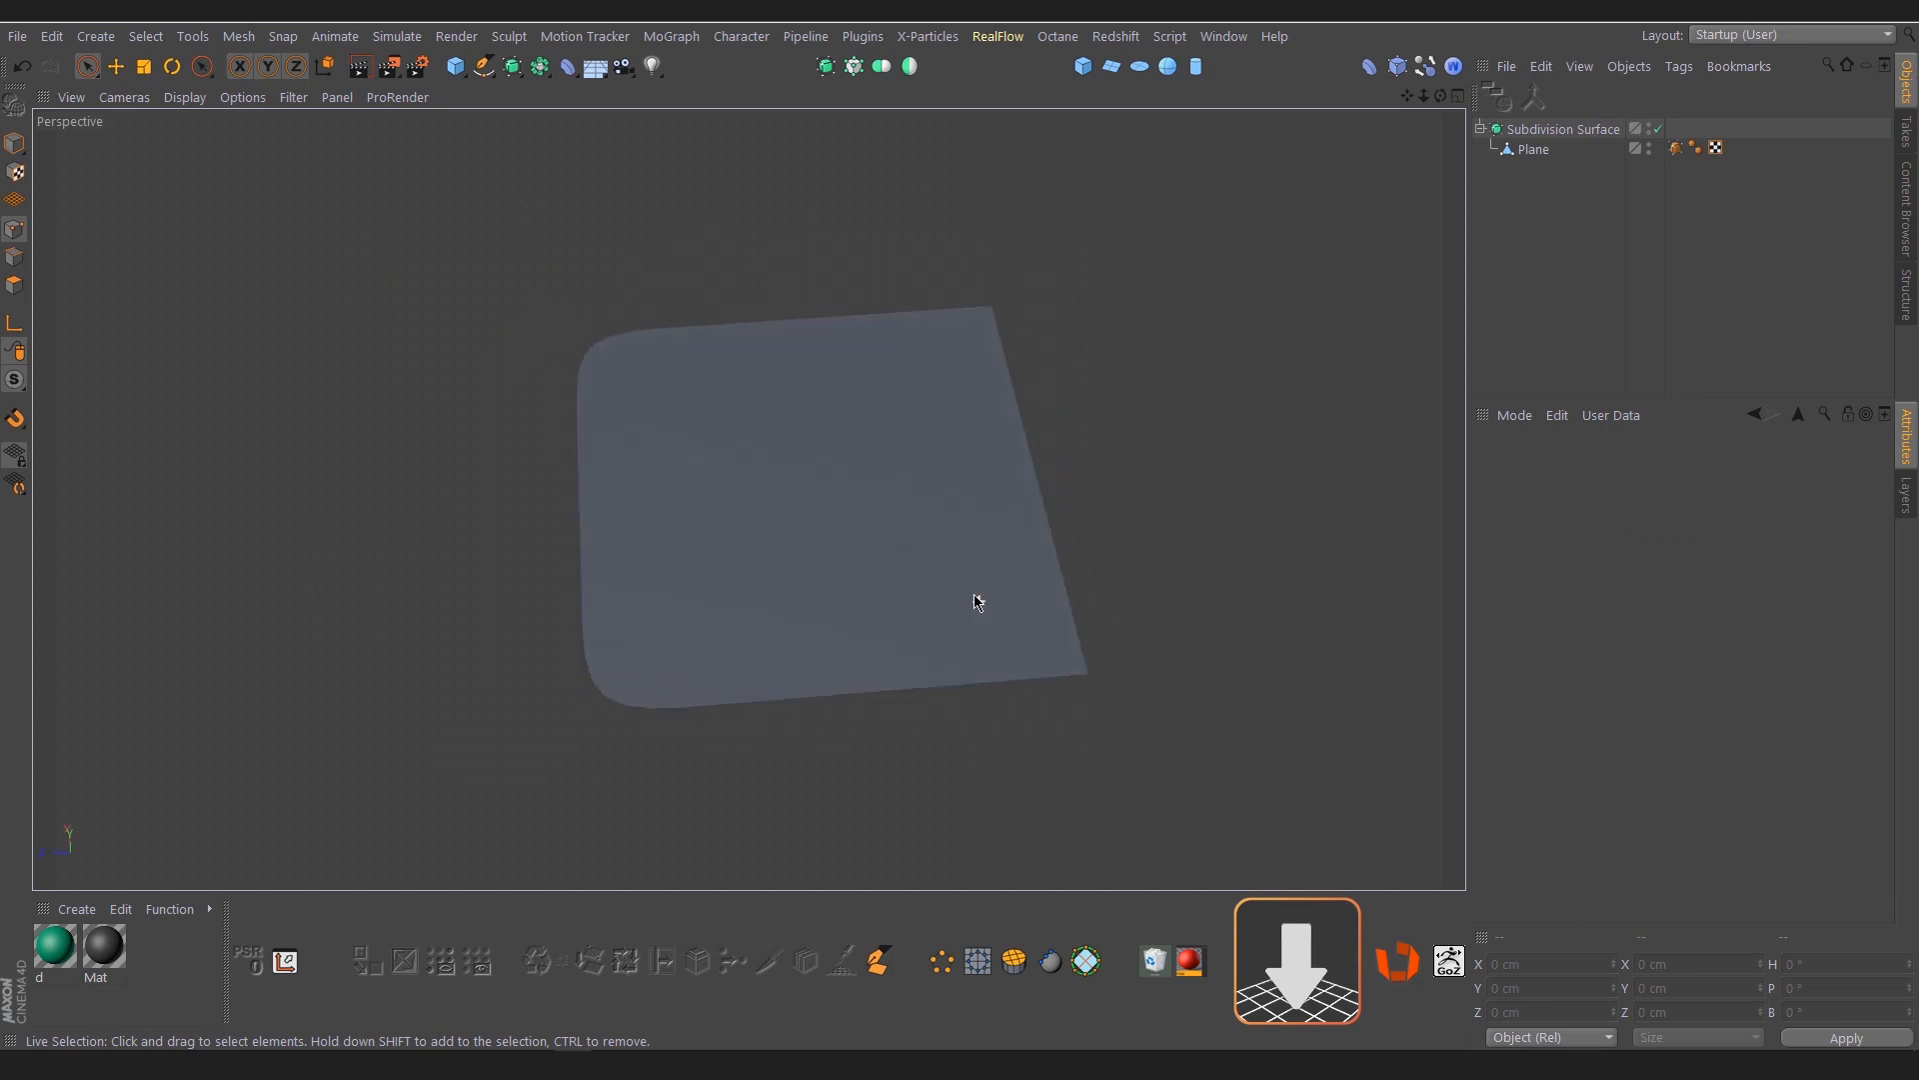
right_click_drag(1009, 604, 944, 602, "alt")
left_click_drag(943, 602, 989, 542, "alt")
left_click(1557, 129)
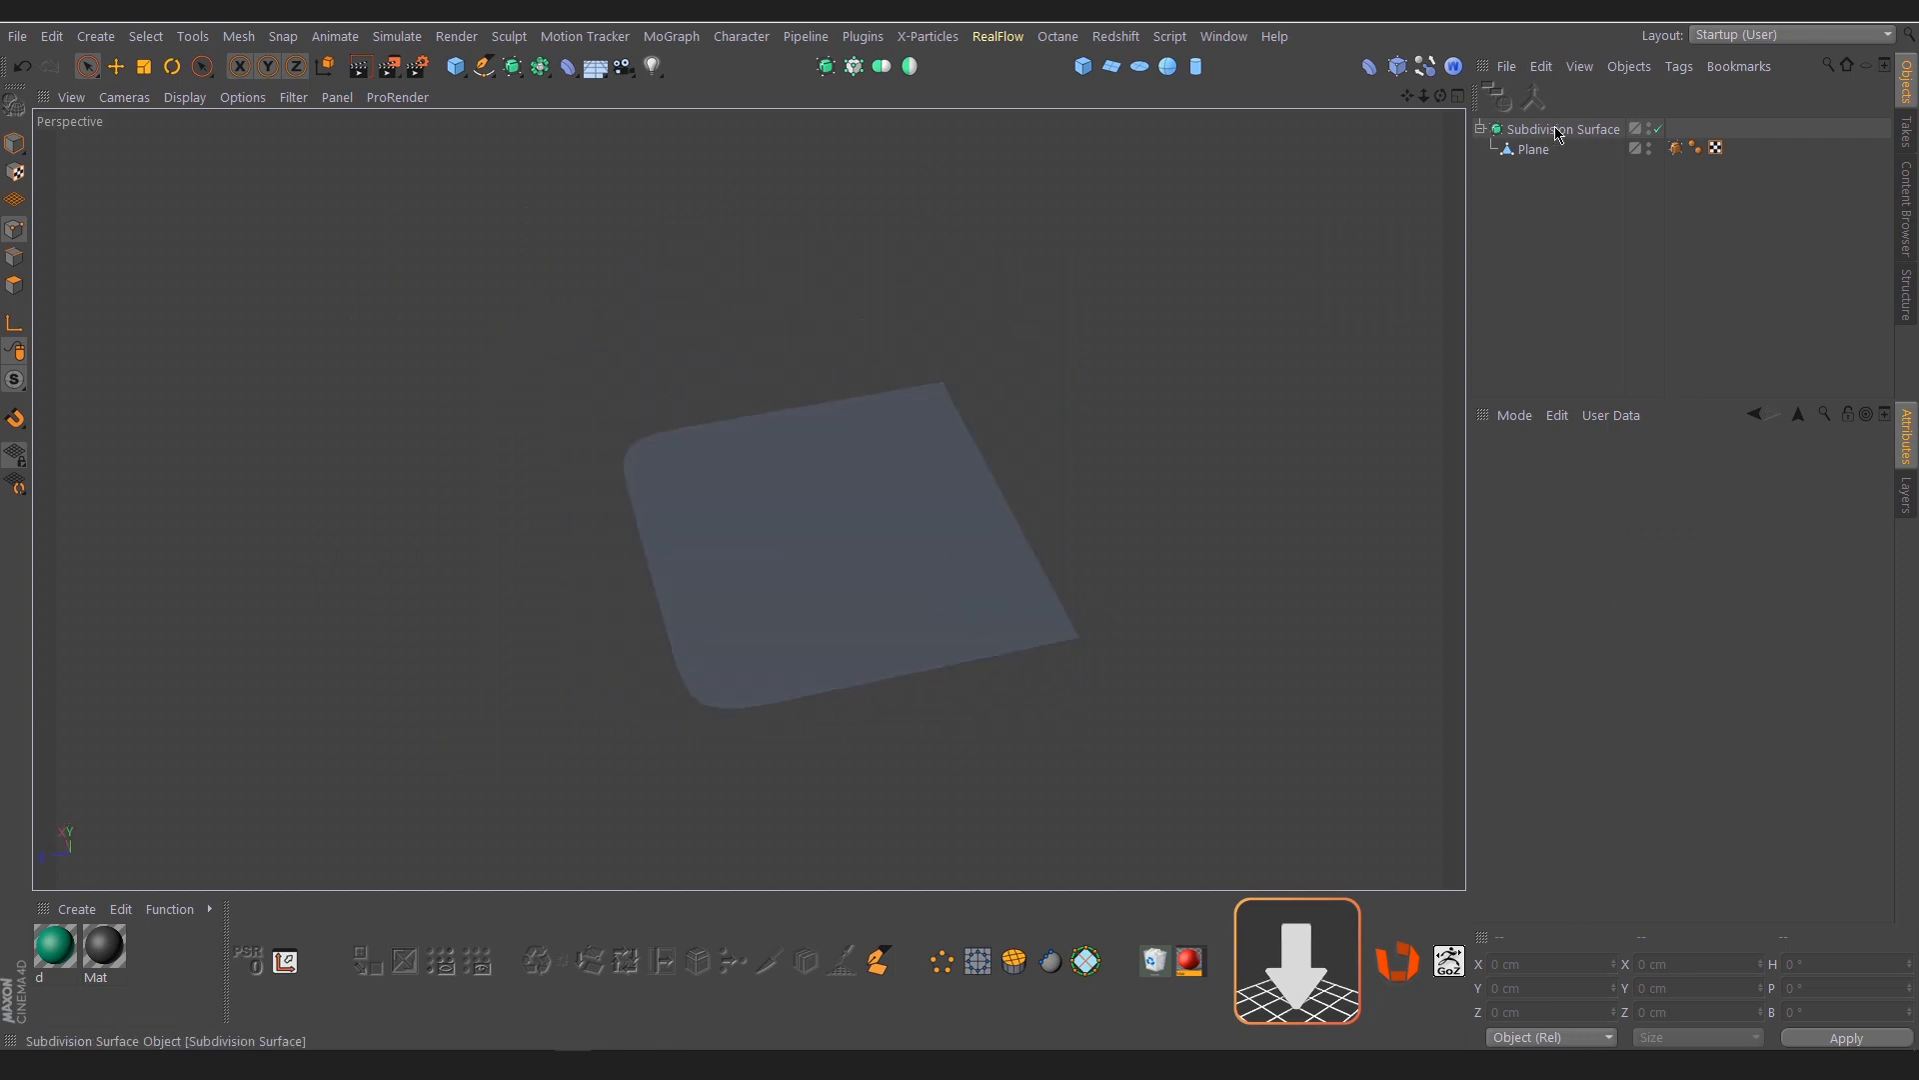
left_click(1480, 129)
left_click(1648, 128)
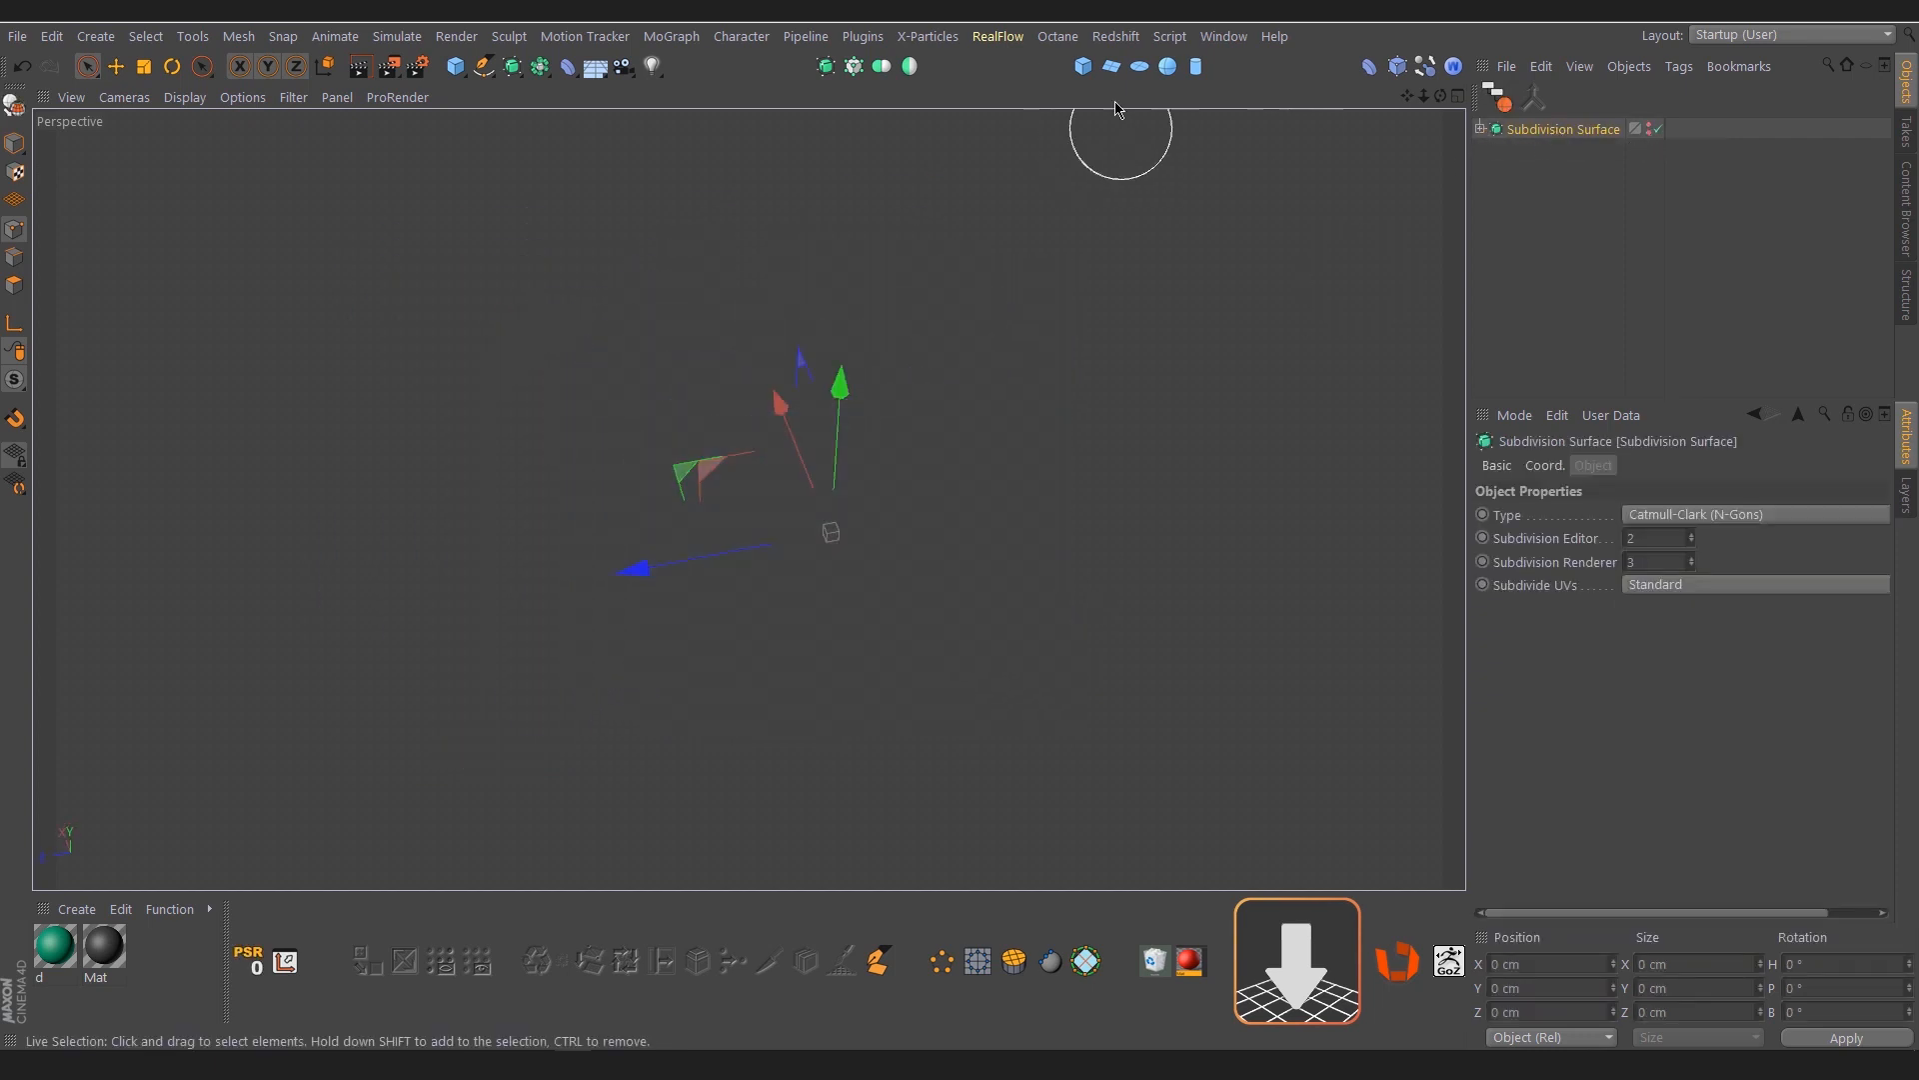
Add a default cube, make it editable, and place it under a new Subdivision Surface
left_click(1083, 66)
left_click_drag(815, 562, 699, 560, "alt")
right_click_drag(699, 561, 769, 526, "alt")
key("c")
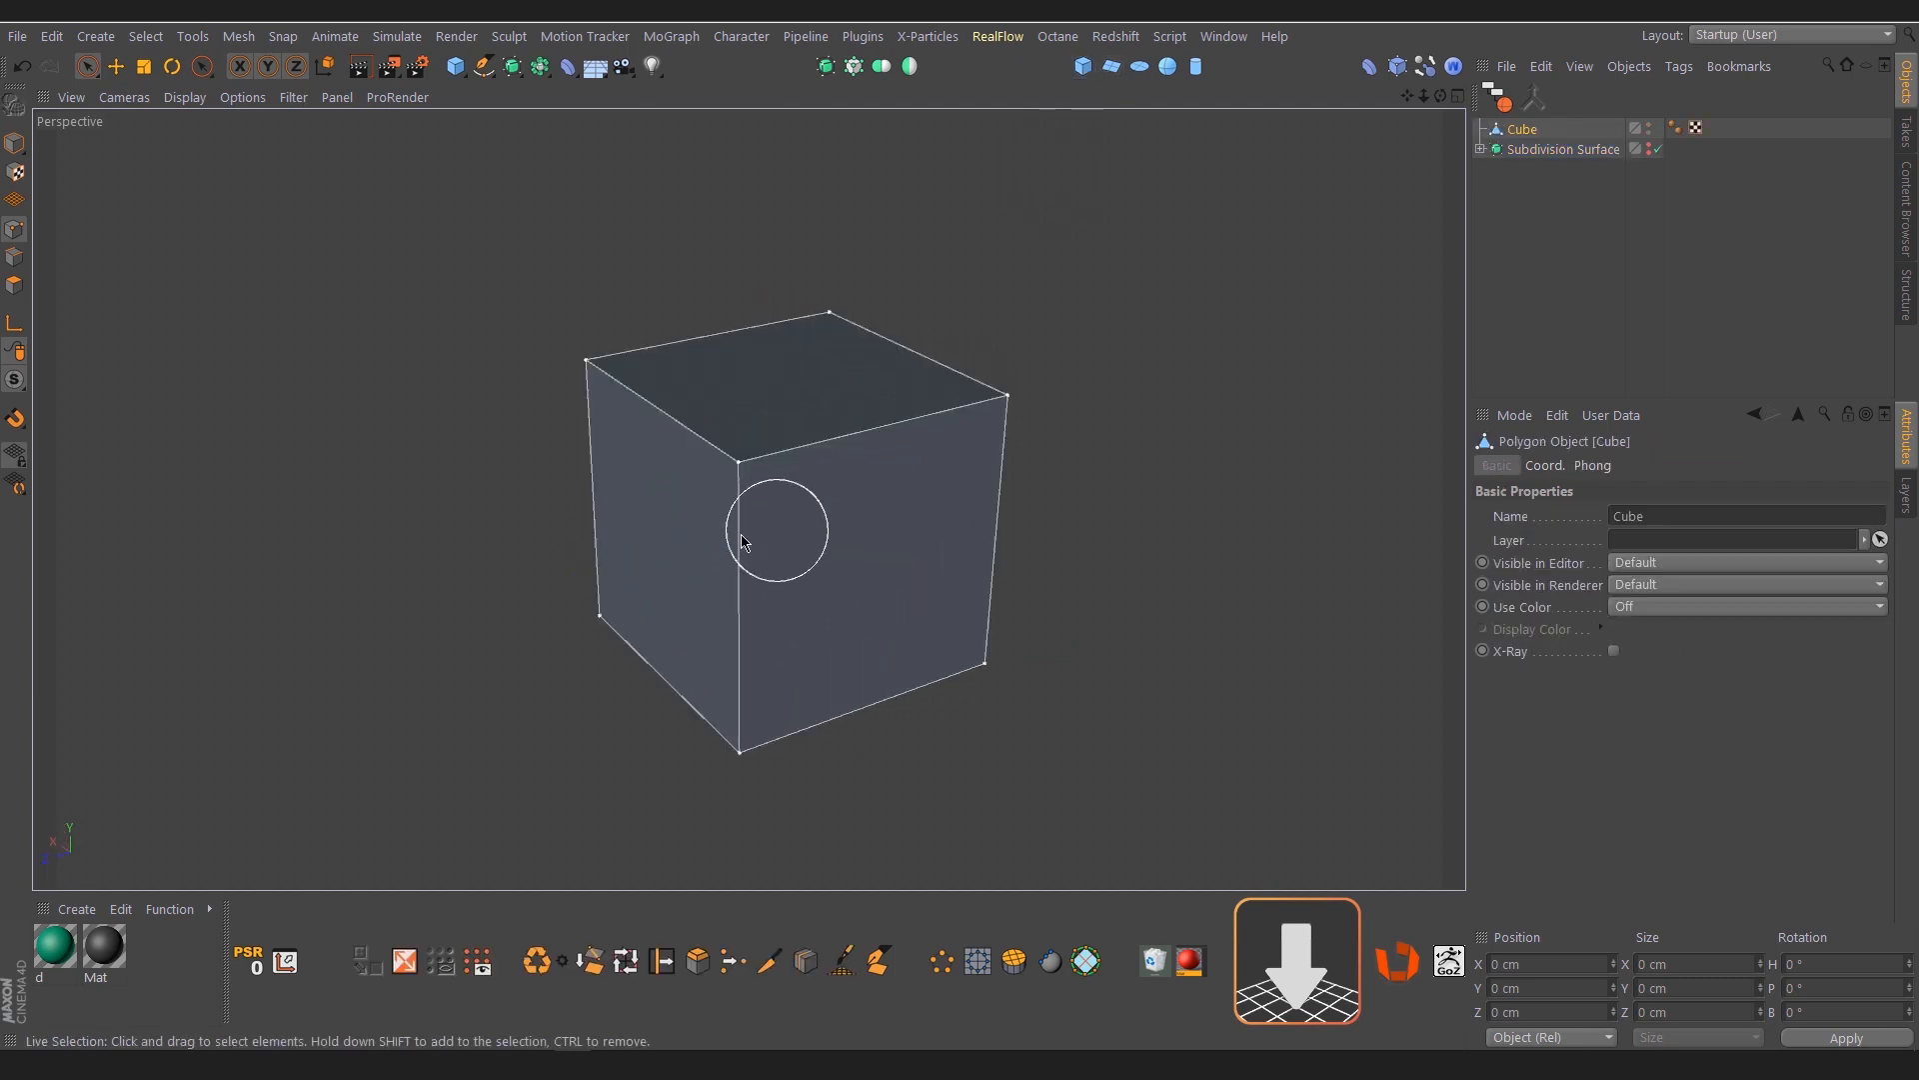
left_click_drag(771, 530, 716, 536, "alt")
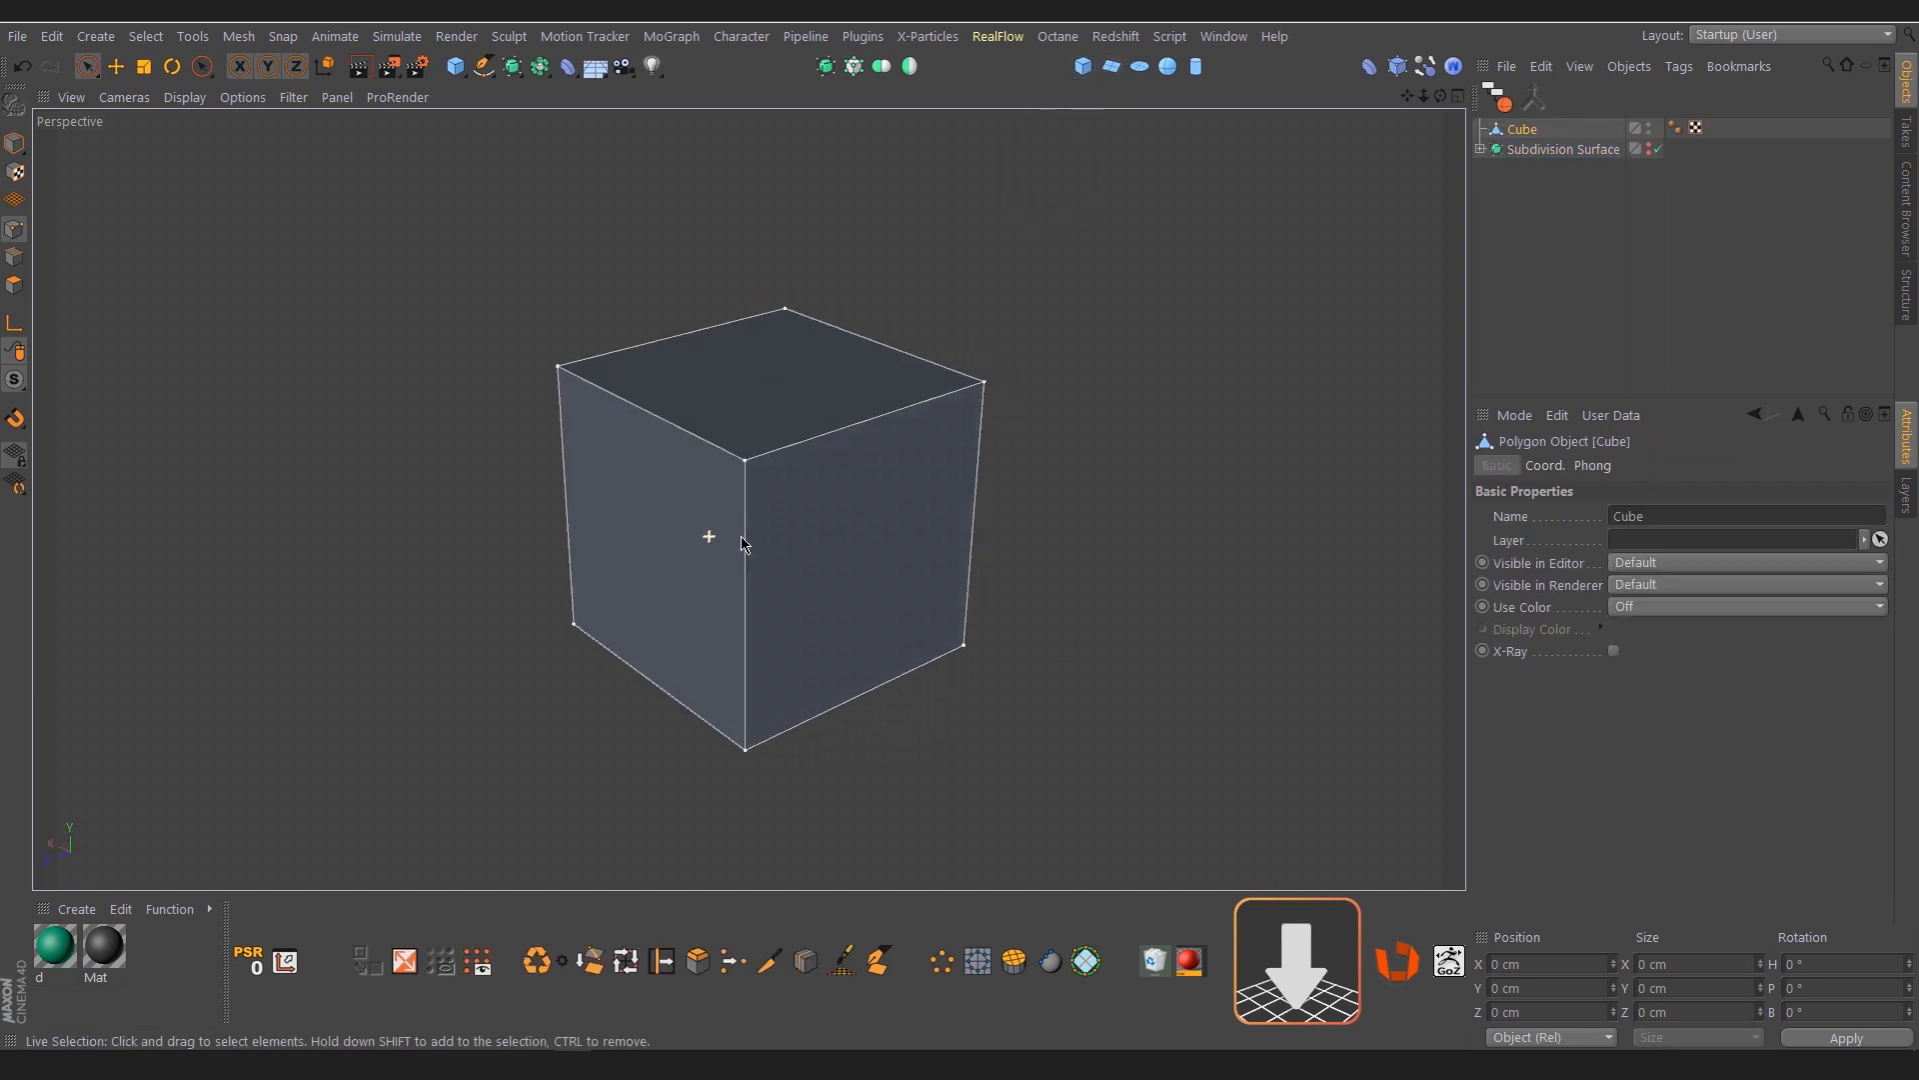
left_click(826, 76, "alt")
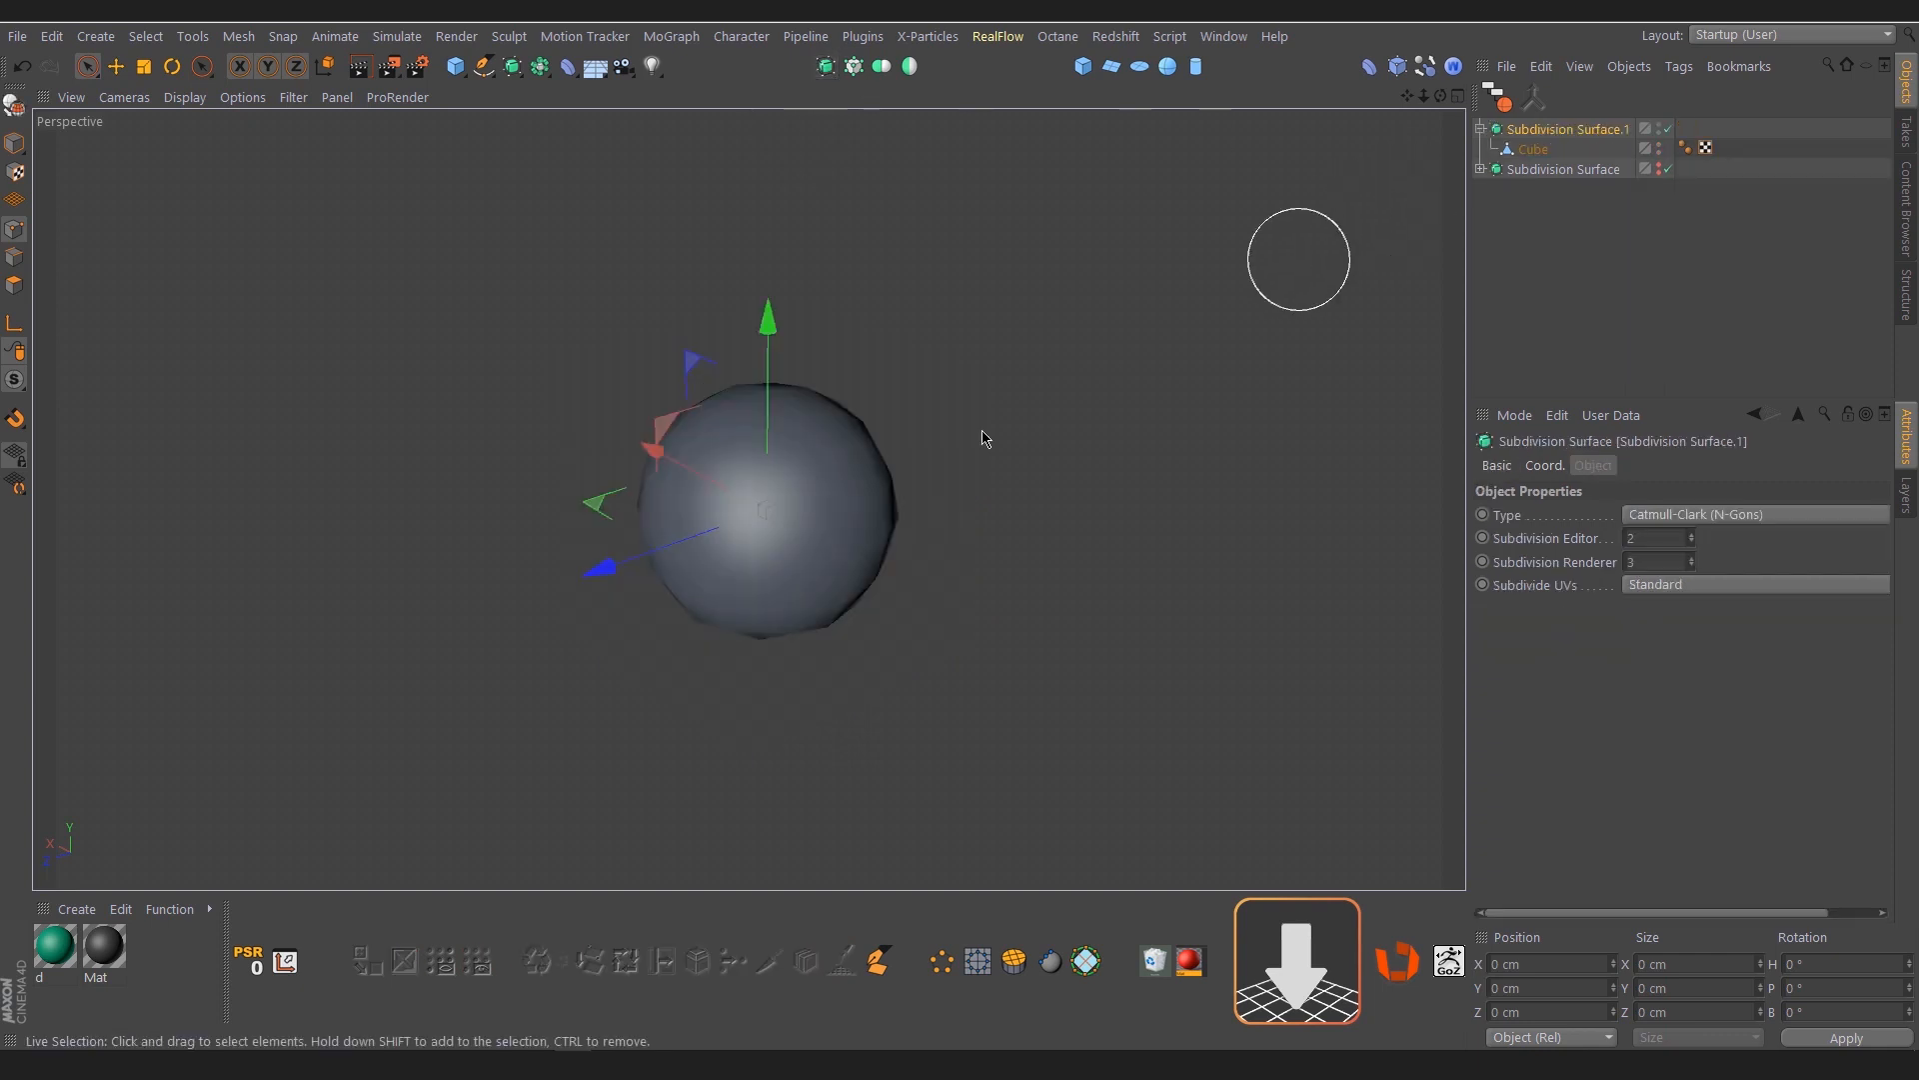
Select five cube edges in edge mode: one vertical edge and the two edges meeting it at each end
left_click(7, 260)
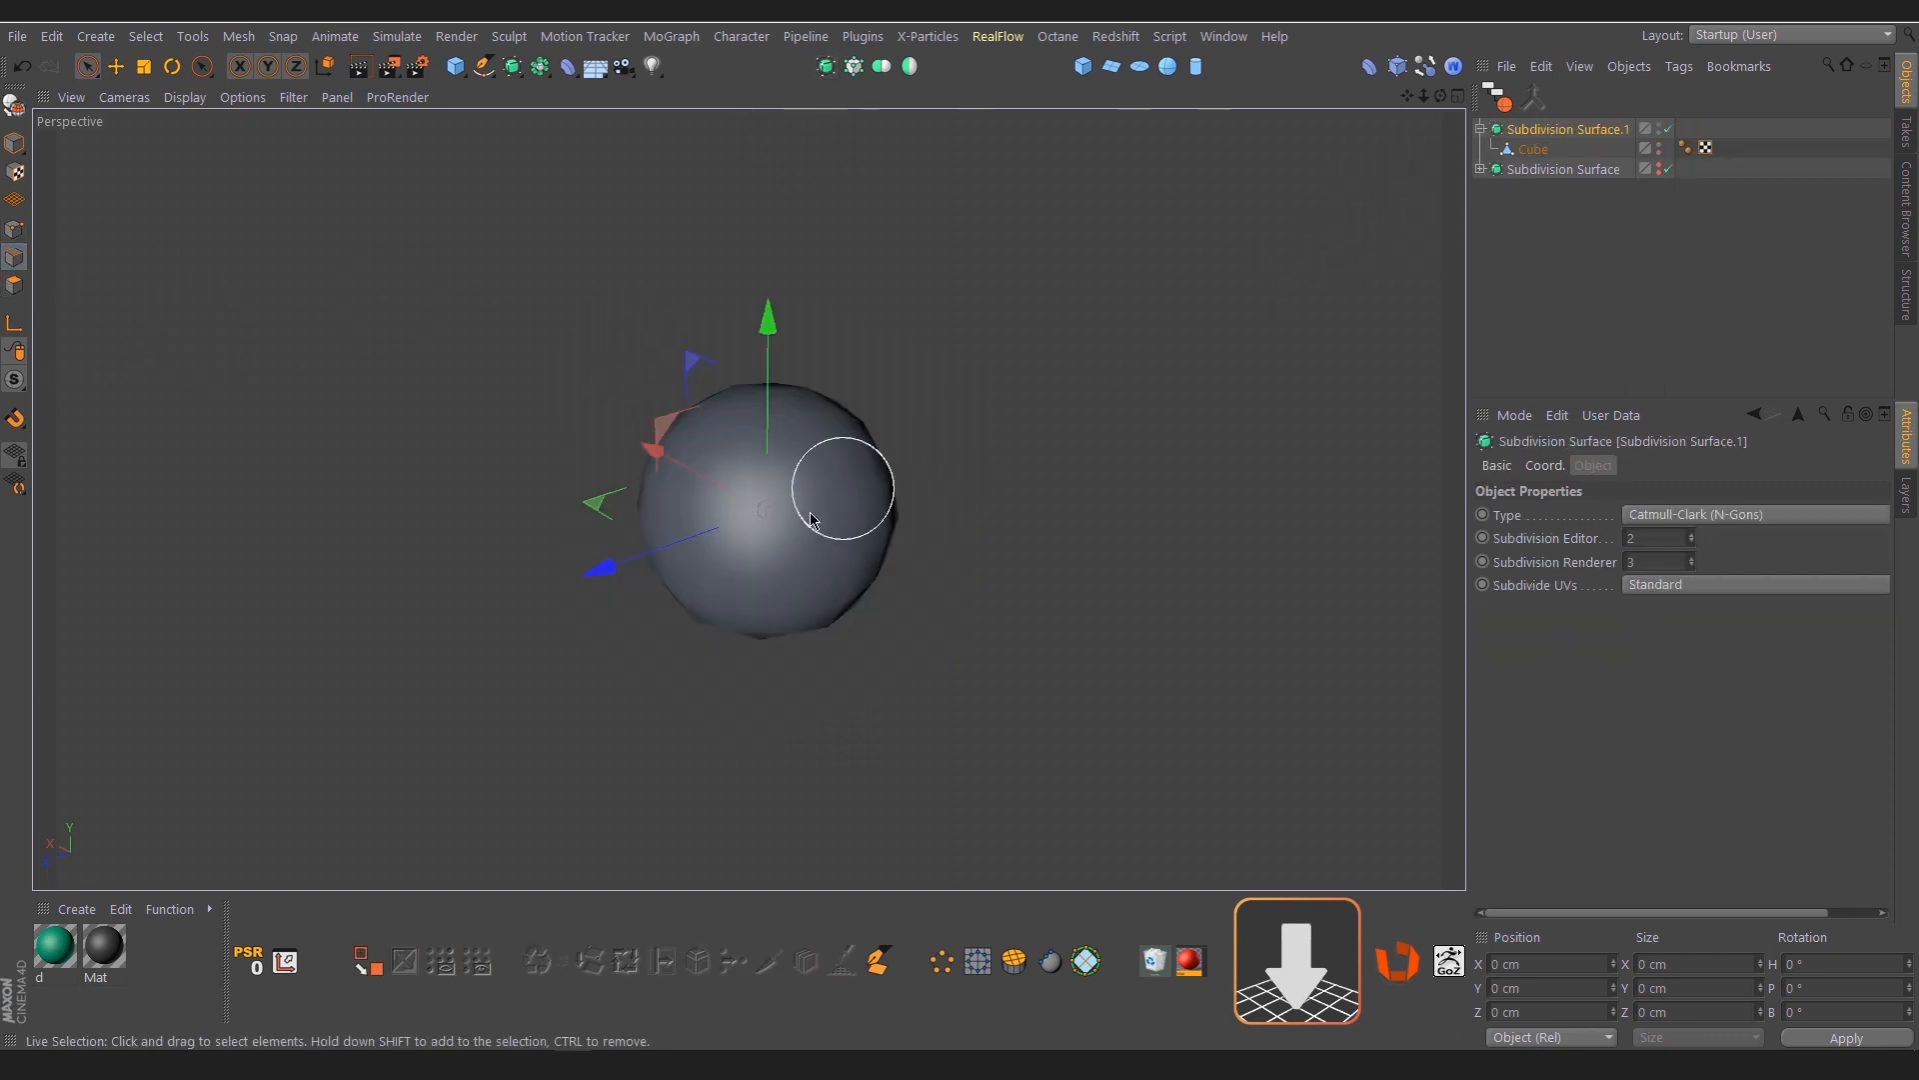
left_click_drag(844, 488, 859, 501, "alt")
left_click(1528, 150)
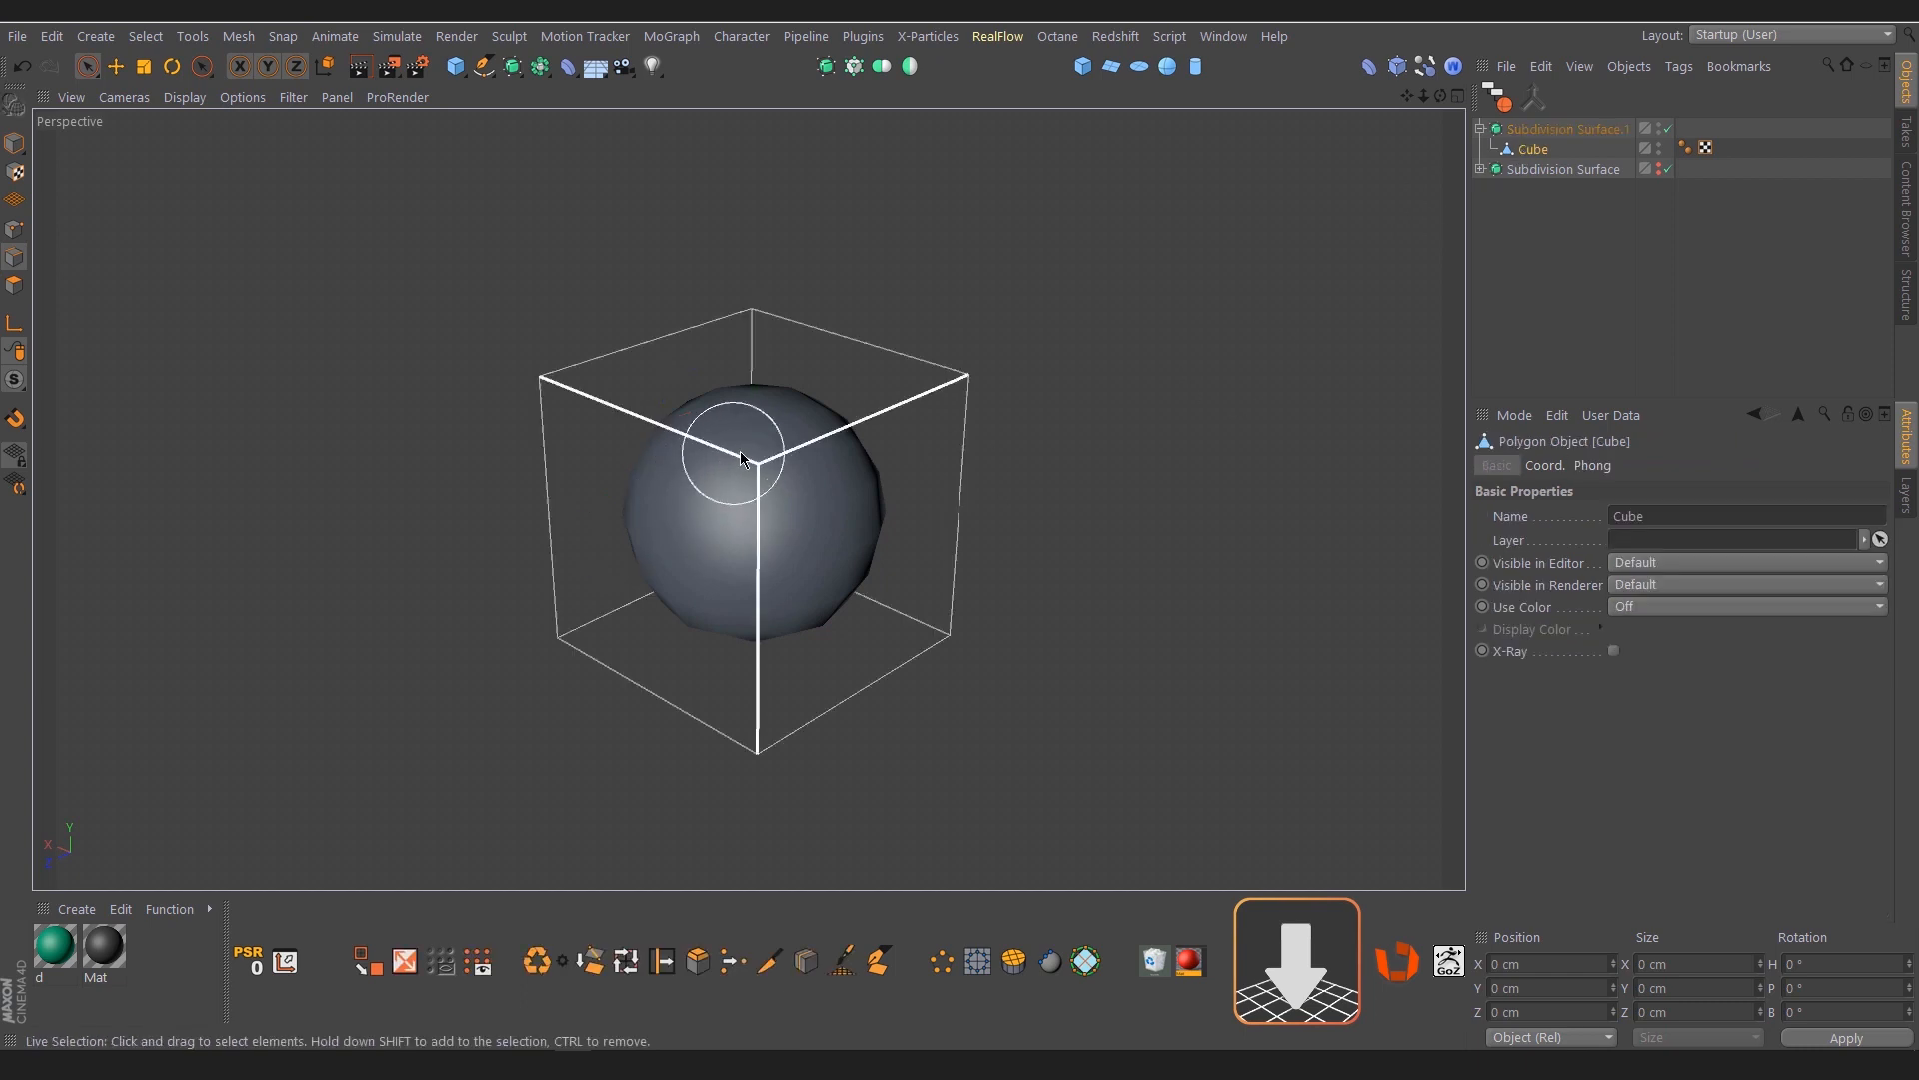
left_click_drag(739, 452, 771, 494, "alt")
left_click(773, 492)
left_click(767, 719, "shift")
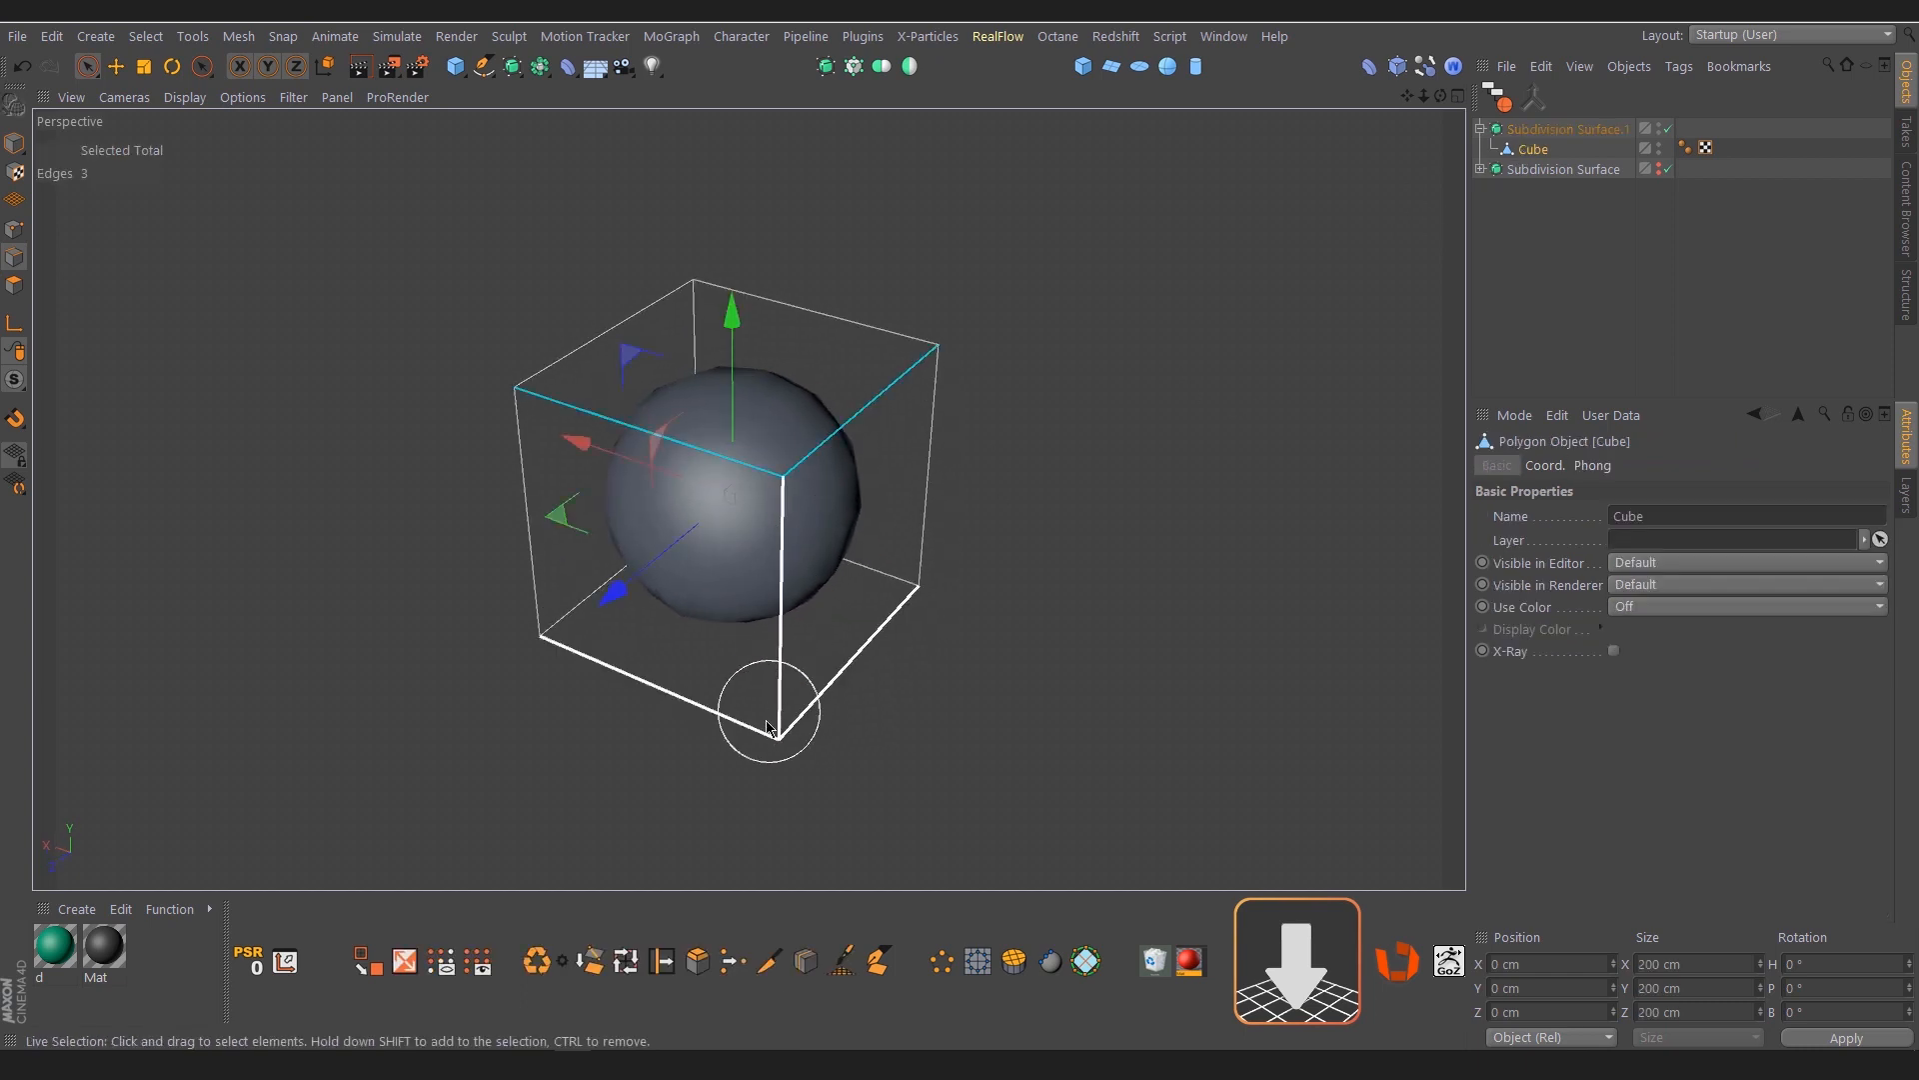
left_click_drag(753, 720, 843, 643, "alt")
middle_click_drag(805, 549, 890, 428, "alt")
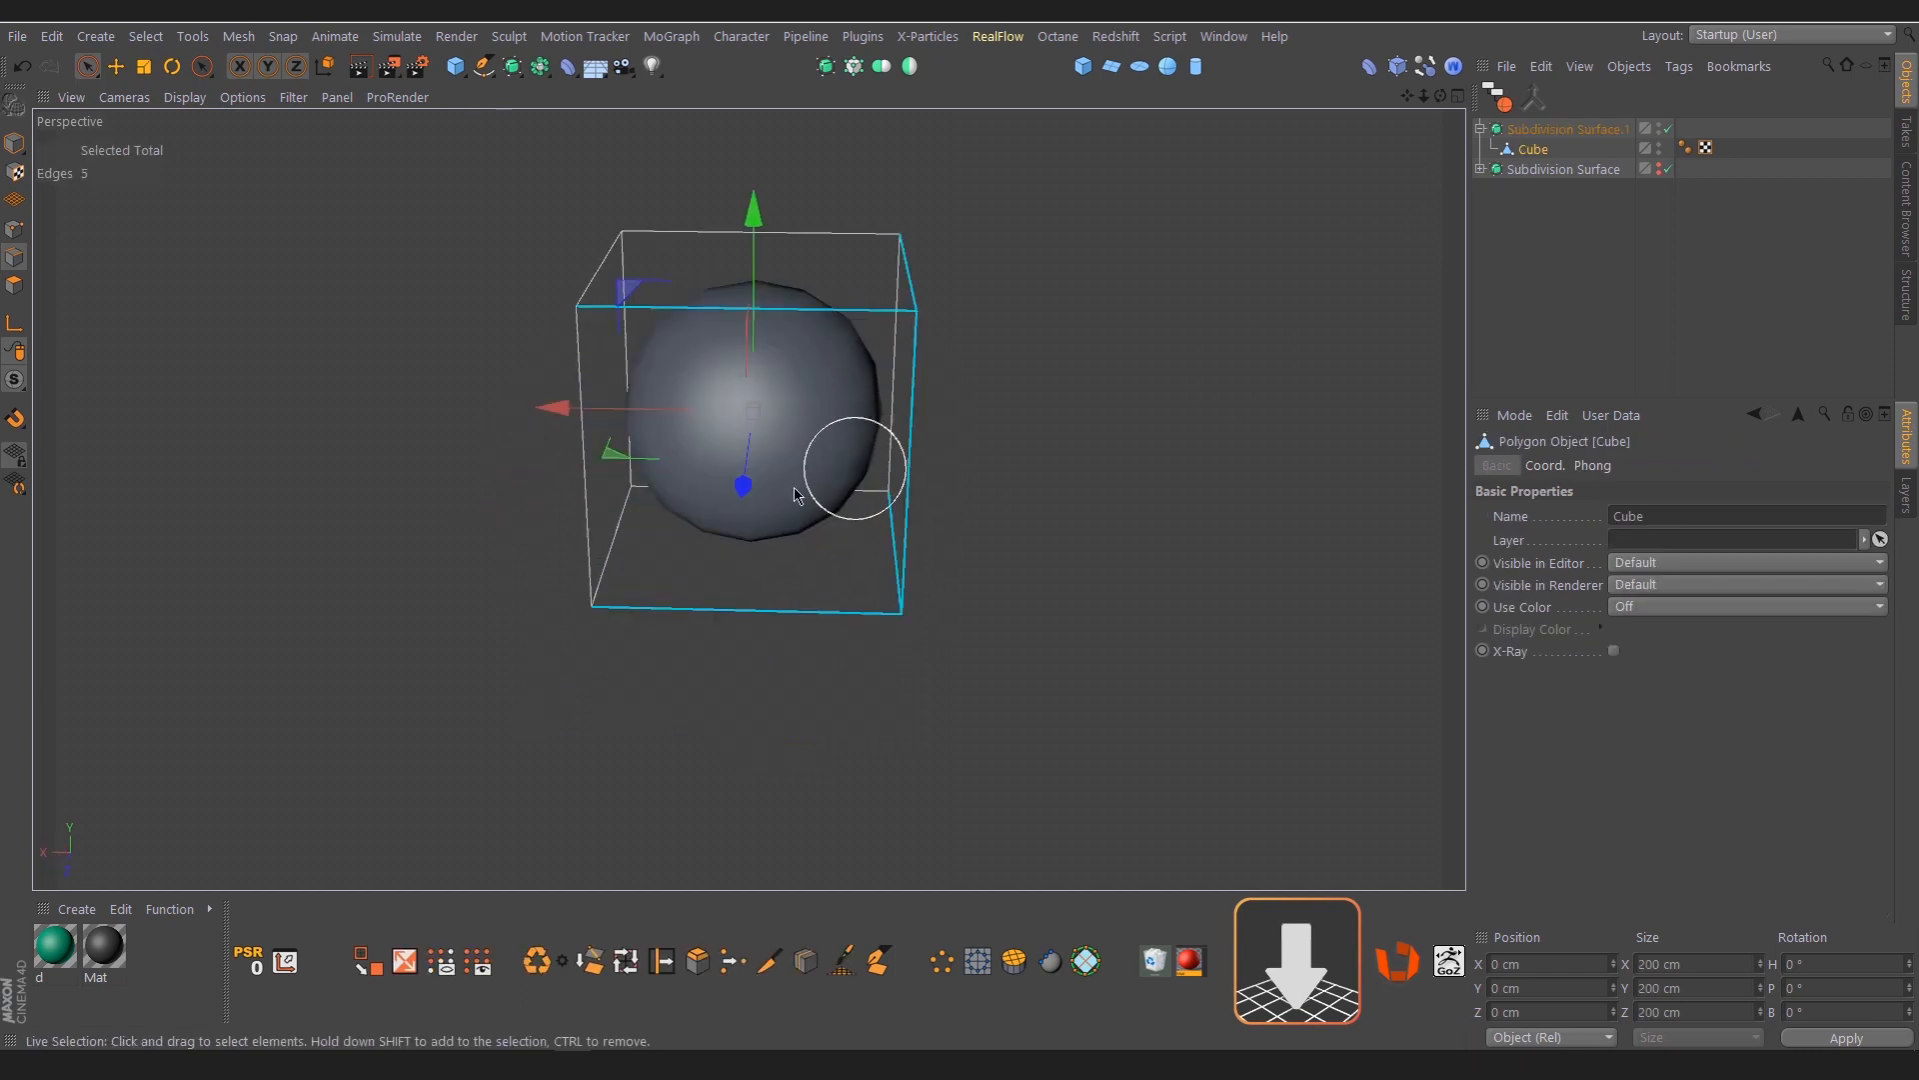
Raise the Subdivision Surface weight of the five selected edges until they become sharp
left_click_drag(768, 489, 691, 526, "alt")
right_click_drag(767, 470, 873, 479, "alt")
left_click_drag(872, 484, 933, 470, "alt")
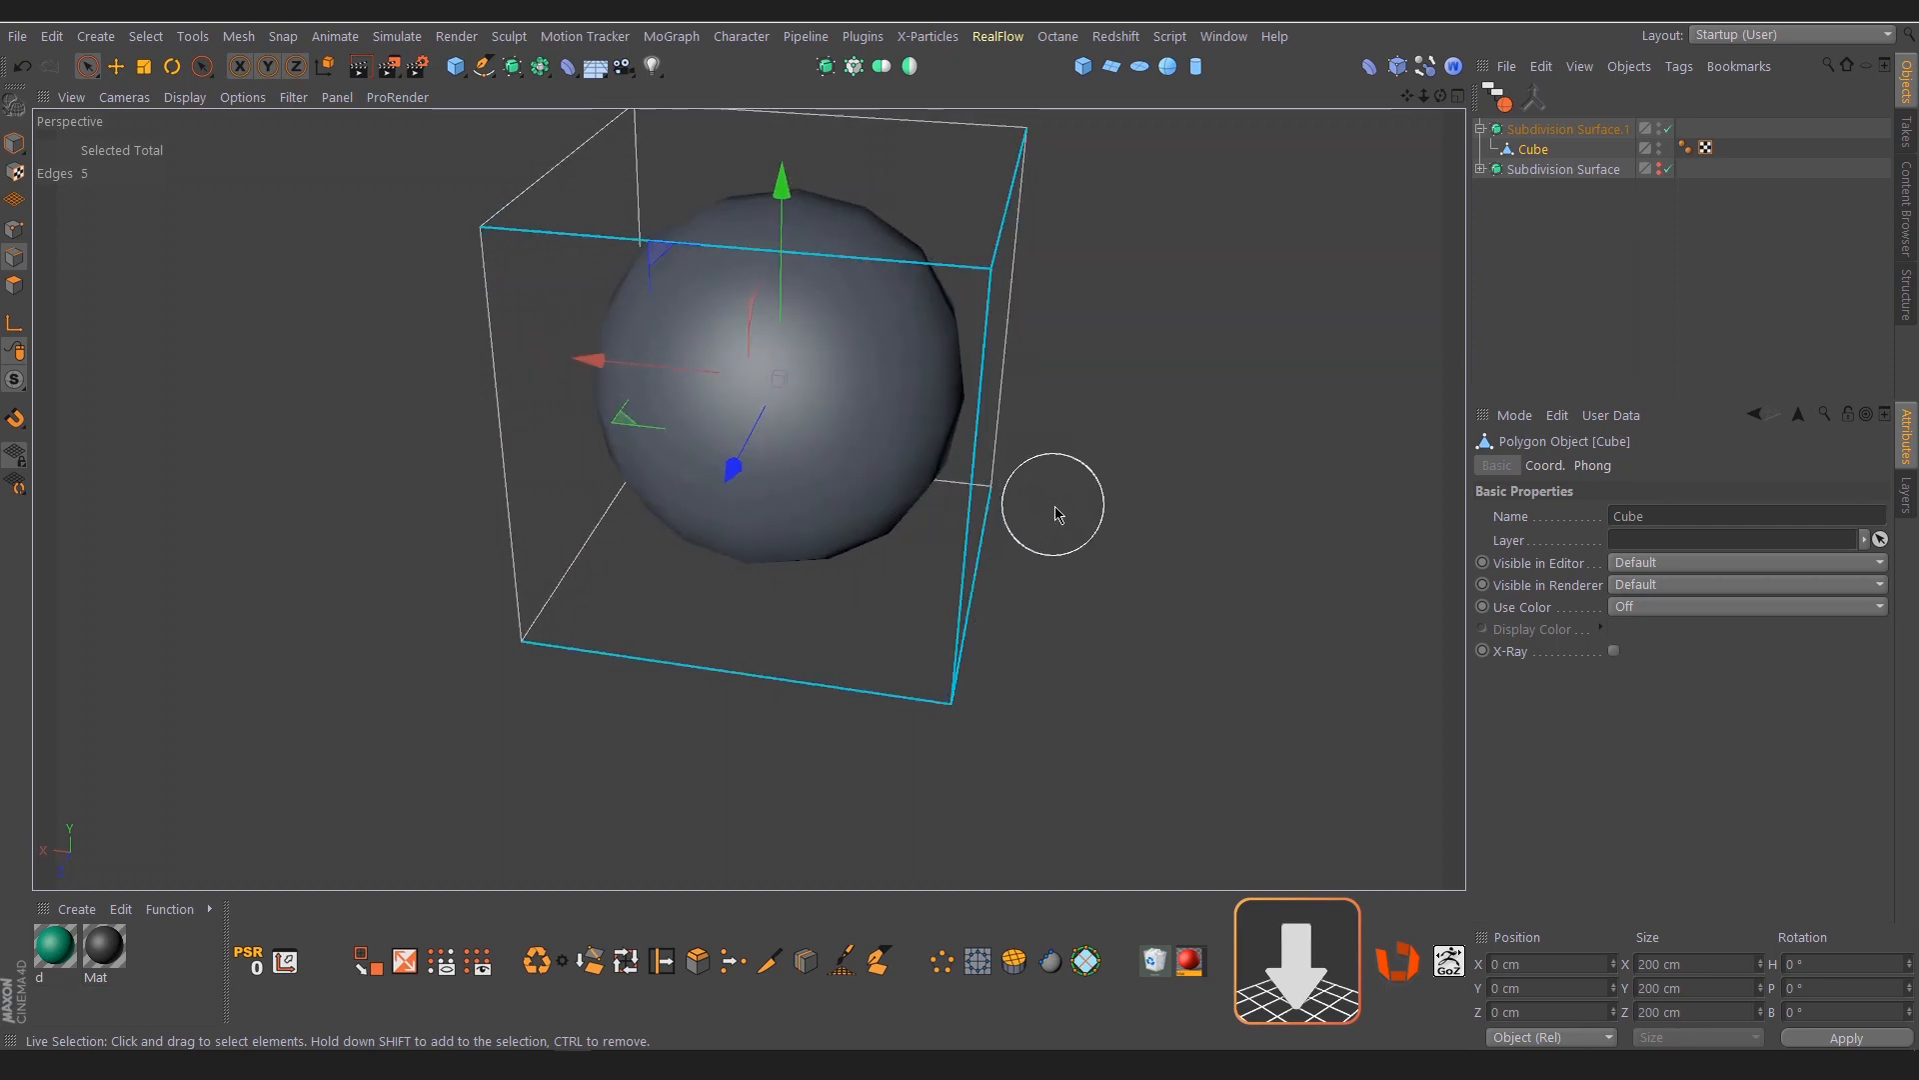
key("period")
left_click_drag(1069, 516, 1172, 517)
scroll(653, 604, "down", 2)
scroll(654, 604, "down", 1)
left_click_drag(574, 561, 652, 550, "alt")
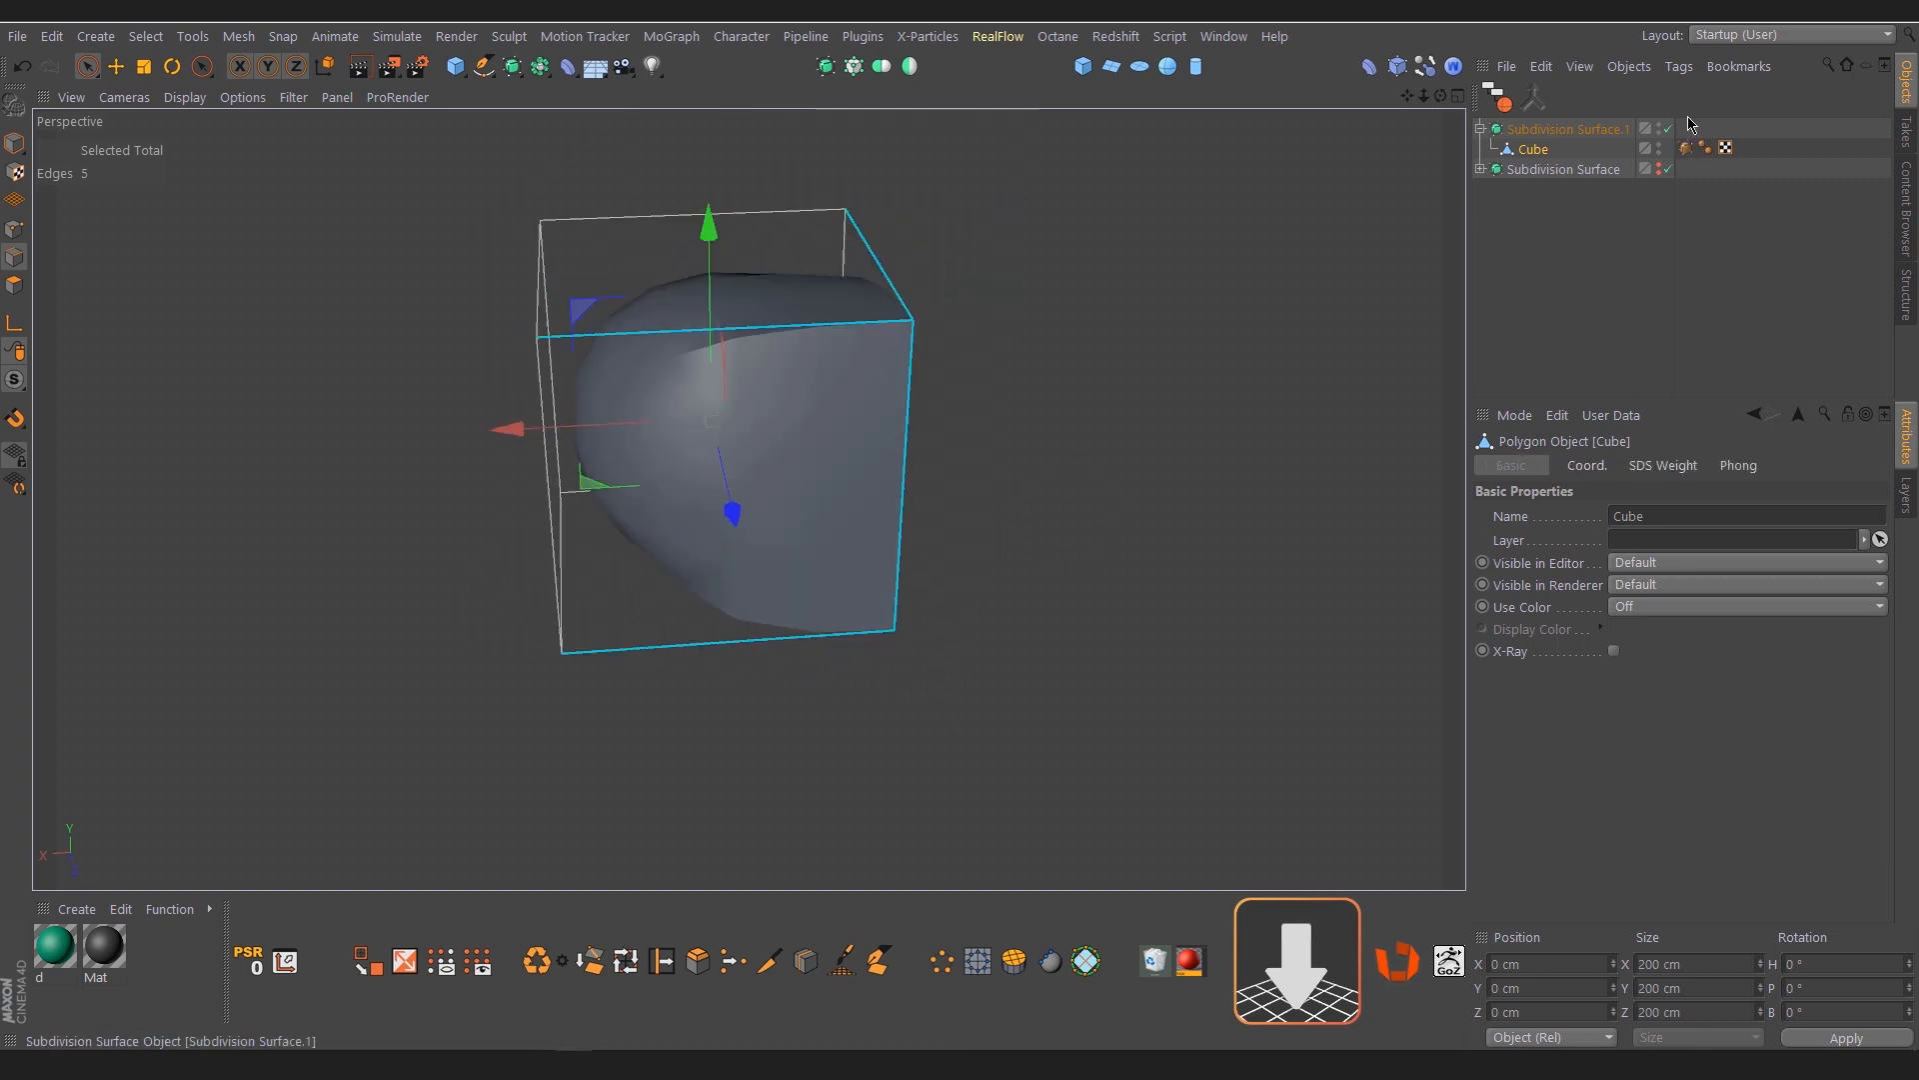
Convert the cube's Subdivision Surface into an editable polygon object, remove its SDS Weight tag, and clear the selection
left_click(1548, 132)
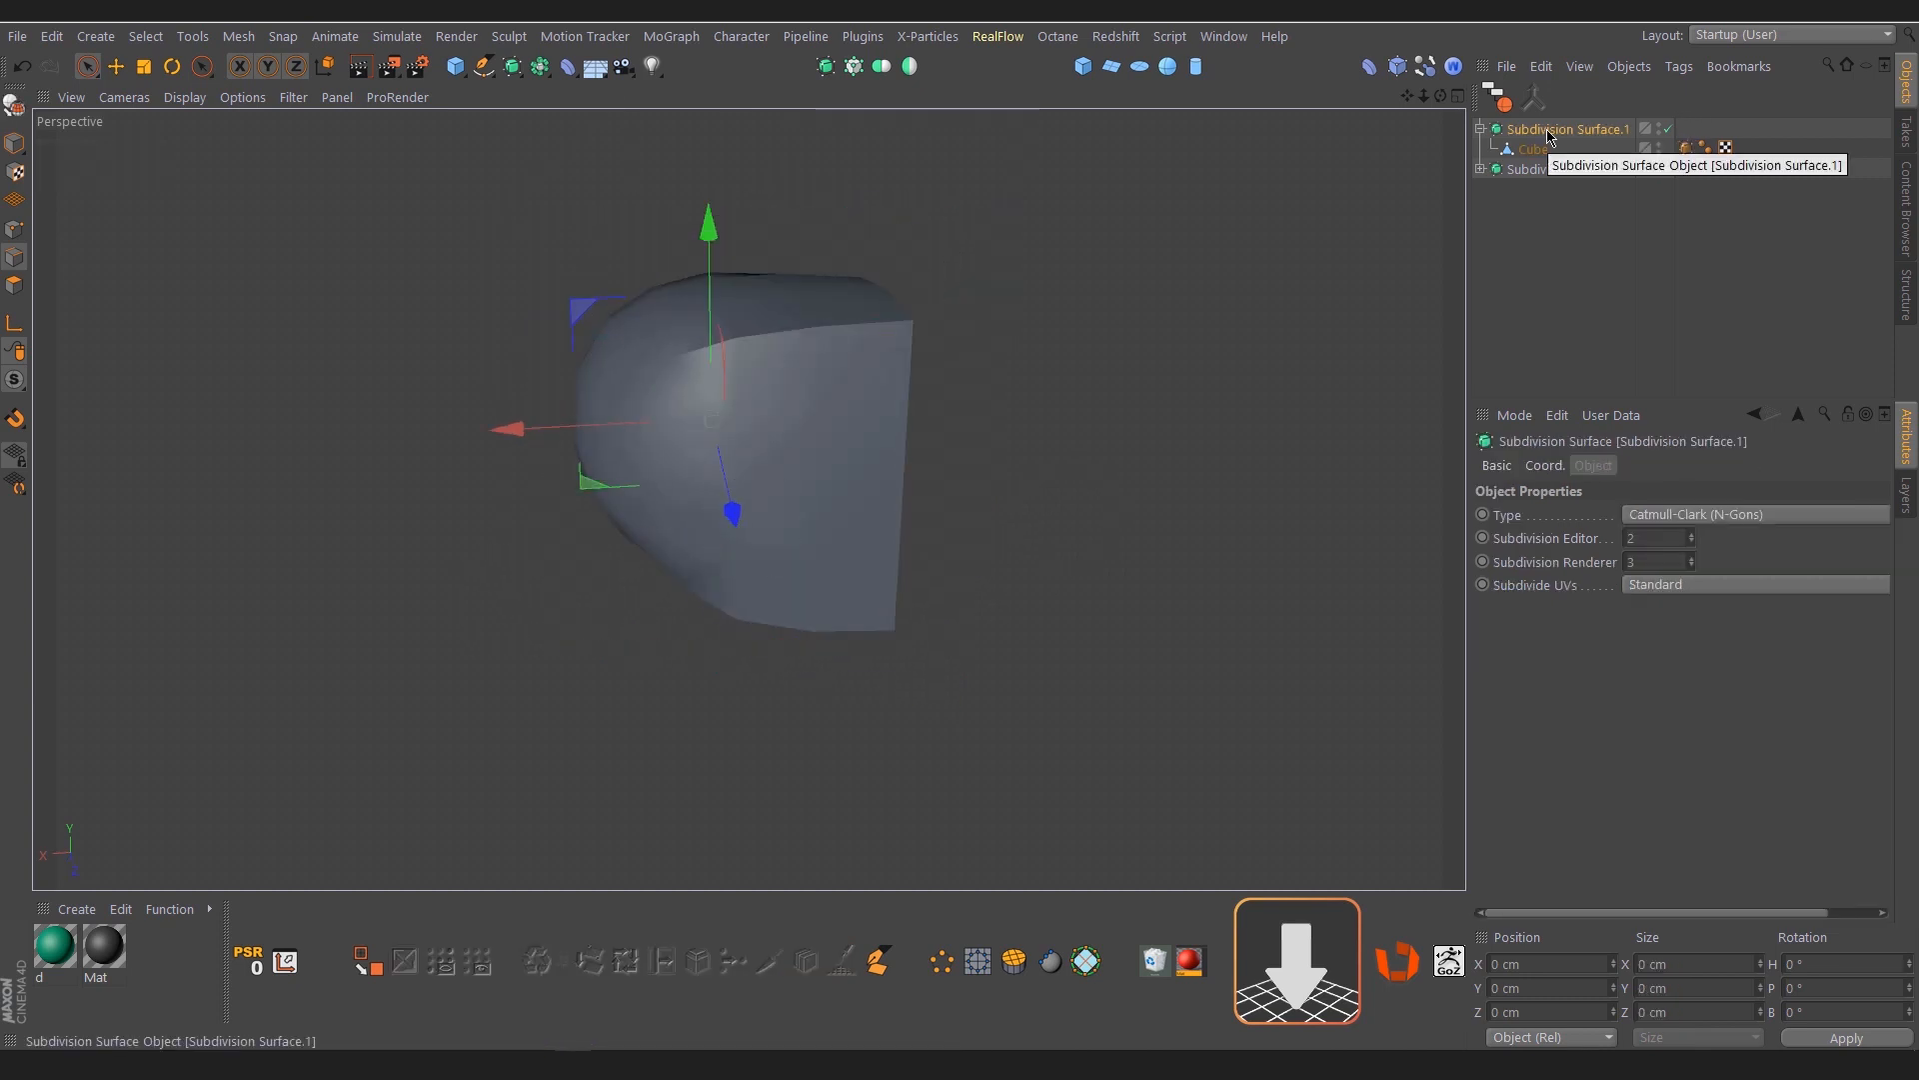
key("c")
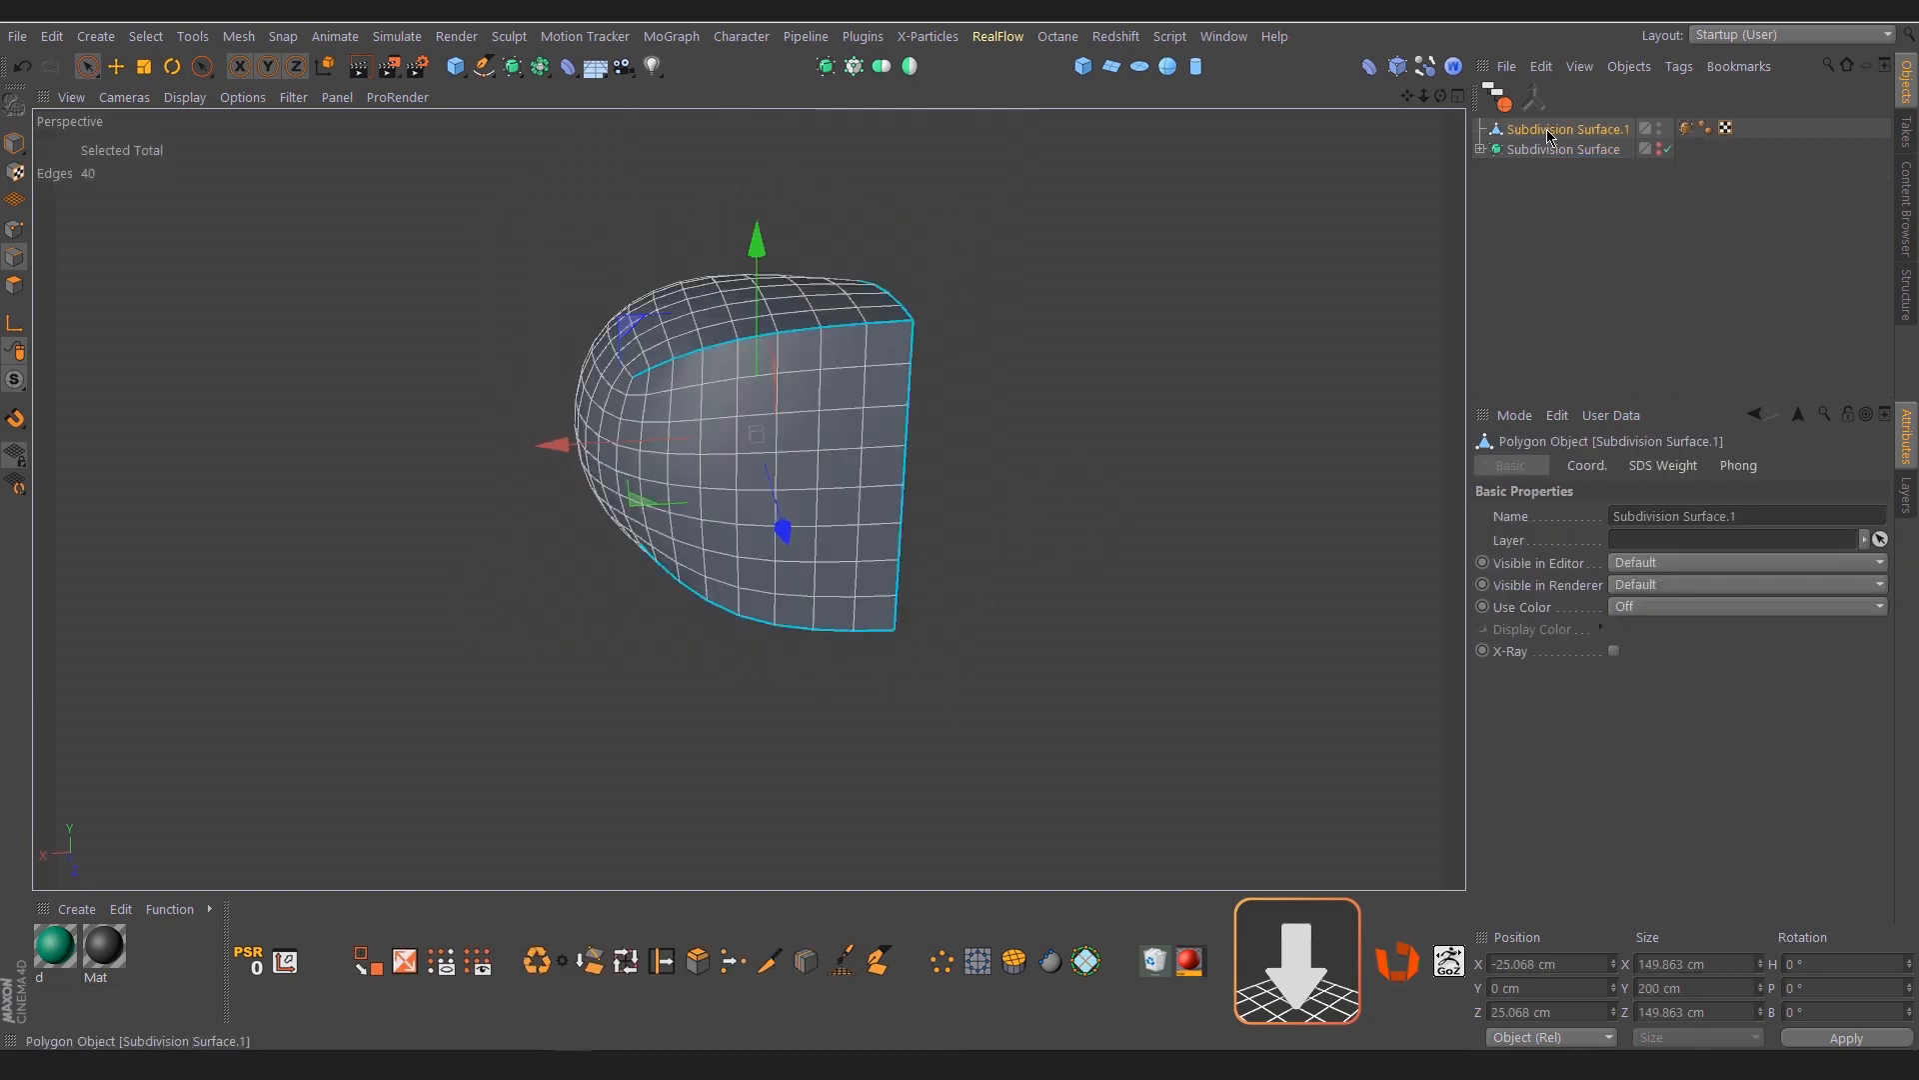
left_click(1686, 130)
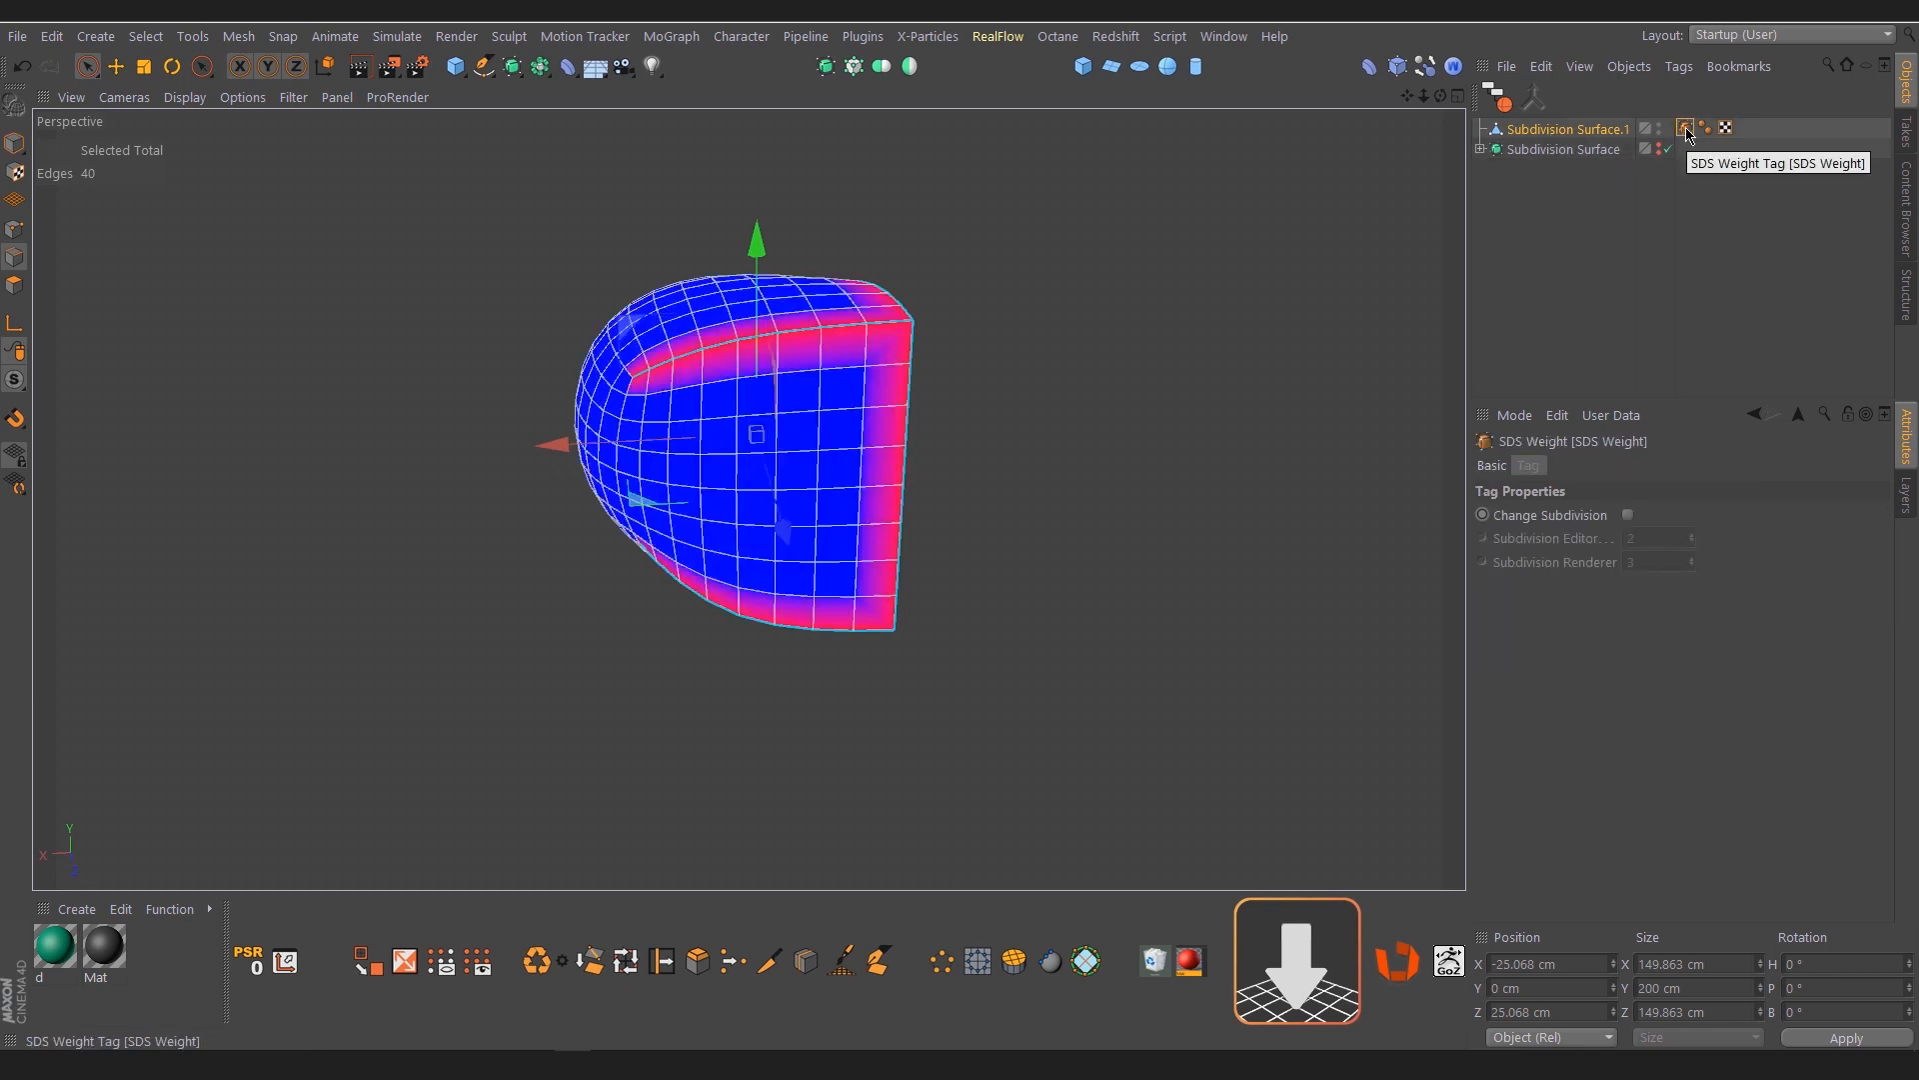
key("Delete")
left_click(1066, 360)
Cut a line across both flat faces just below their upper edges, wrapping around the sharp vertical corner
left_click_drag(832, 434, 824, 388, "alt")
key("k")
key("k")
scroll(837, 324, "up", 3)
left_click_drag(880, 290, 819, 335, "alt")
left_click(626, 361)
left_click(675, 339)
left_click(733, 340)
left_click(801, 345)
left_click(876, 366)
left_click(911, 340)
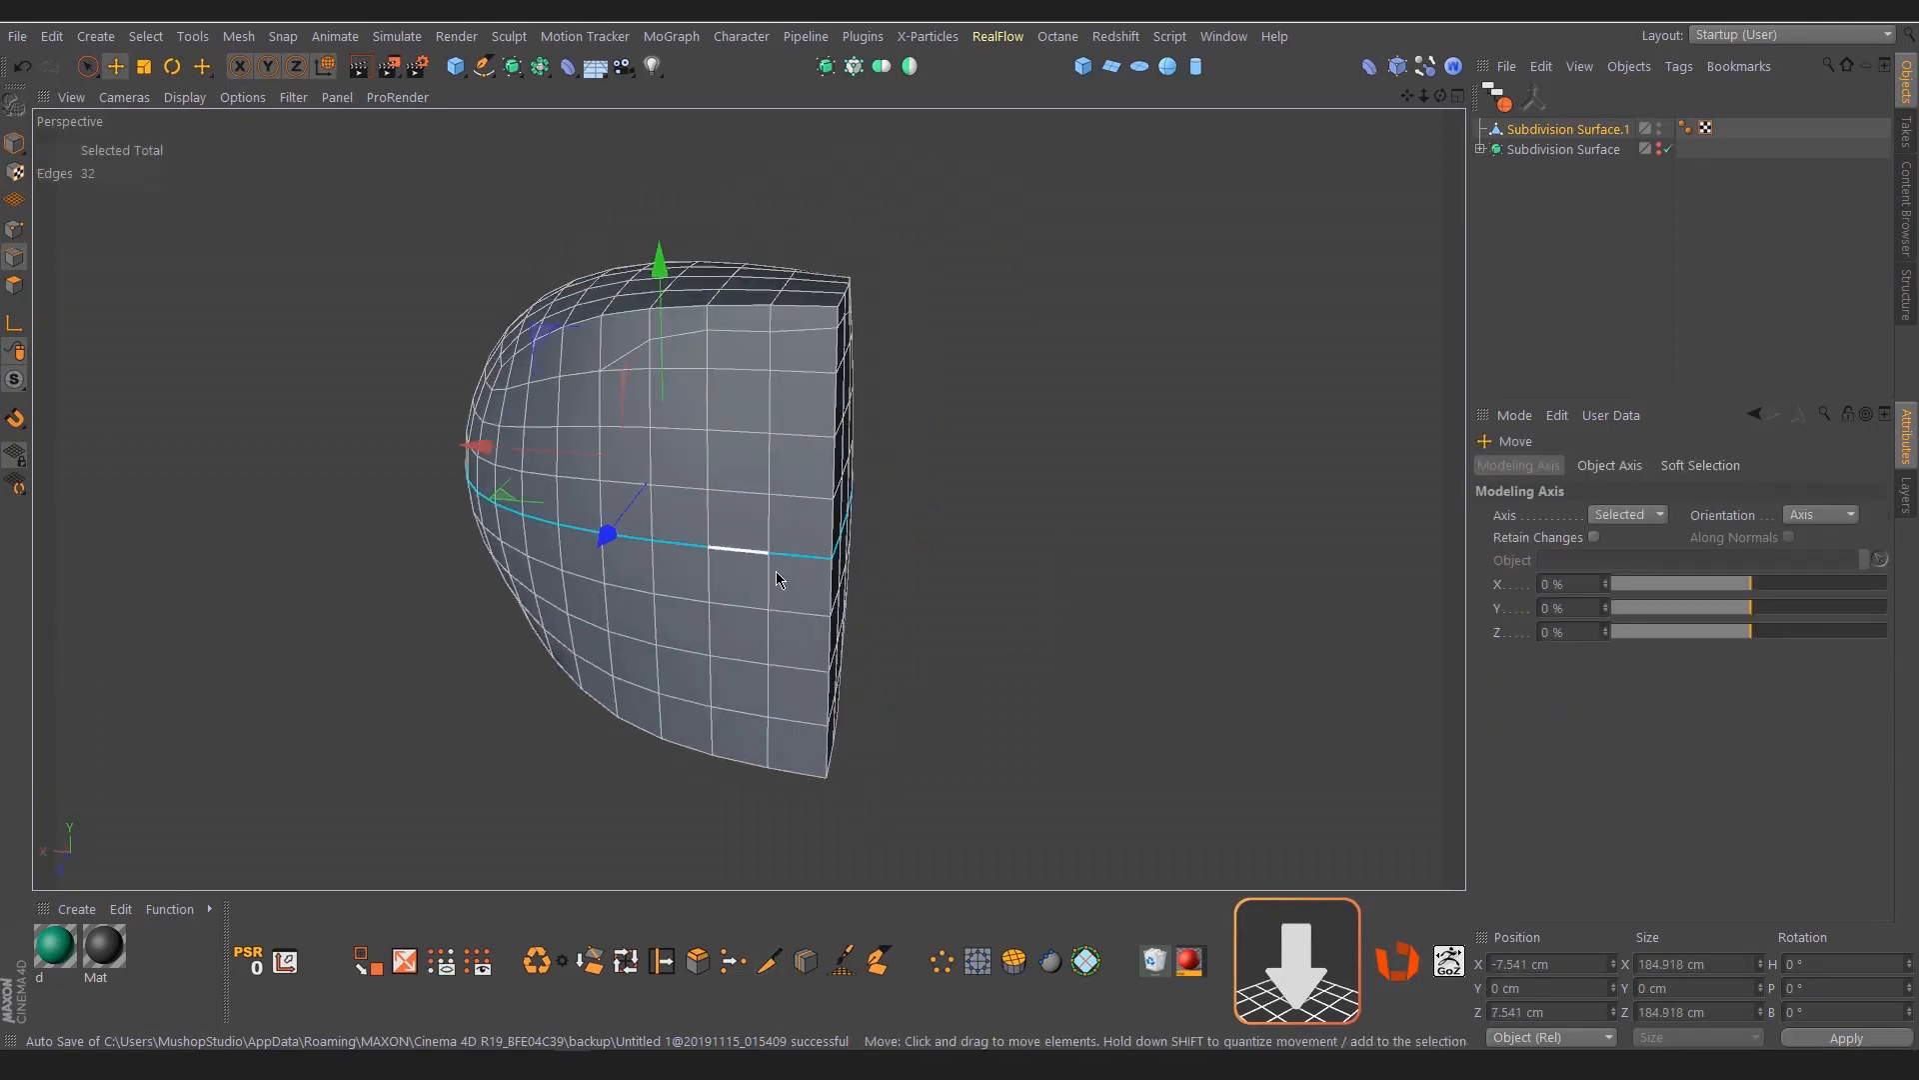
Delete the lower half of the mesh and place the upper half under a Symmetry object mirroring across the XZ plane
left_click(722, 715)
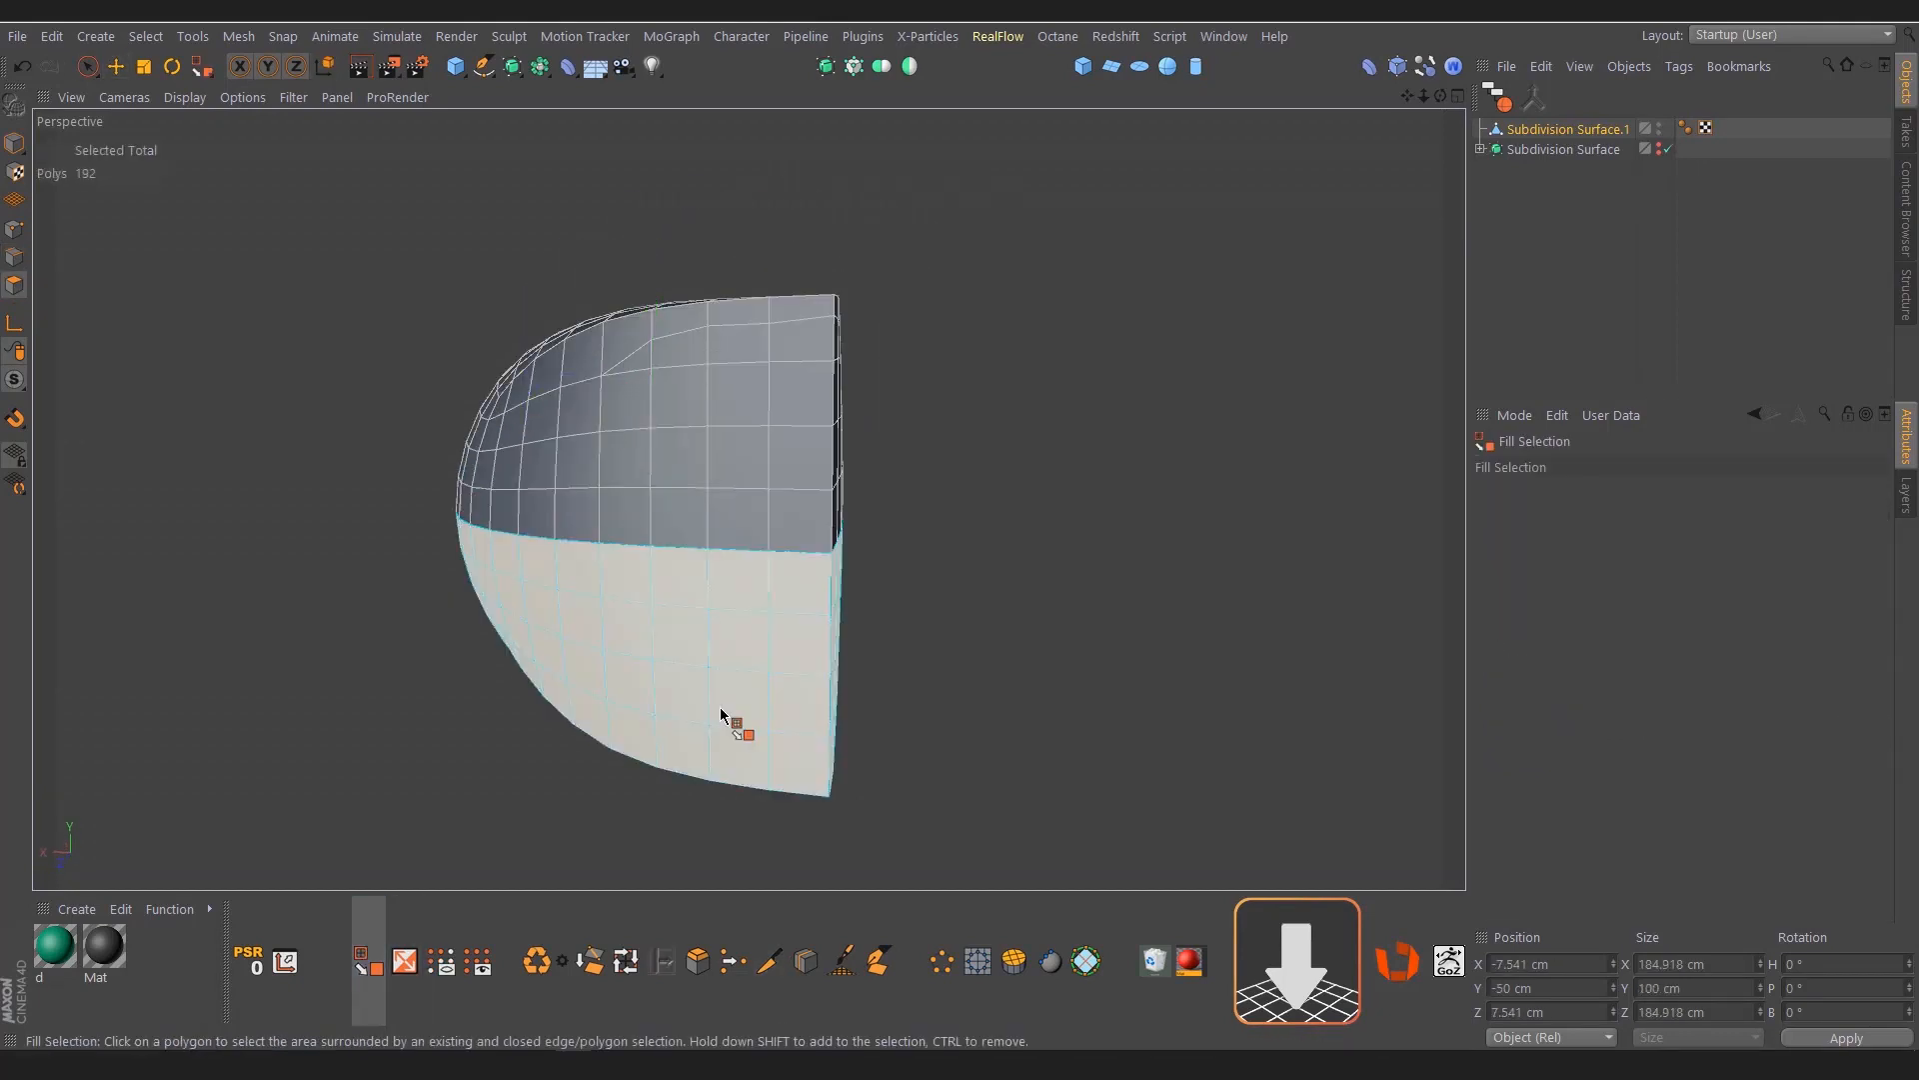
key("Delete")
key("space")
left_click(909, 66, "alt")
scroll(1648, 511, "up", 1)
scroll(1647, 511, "down", 2)
left_click(1548, 149)
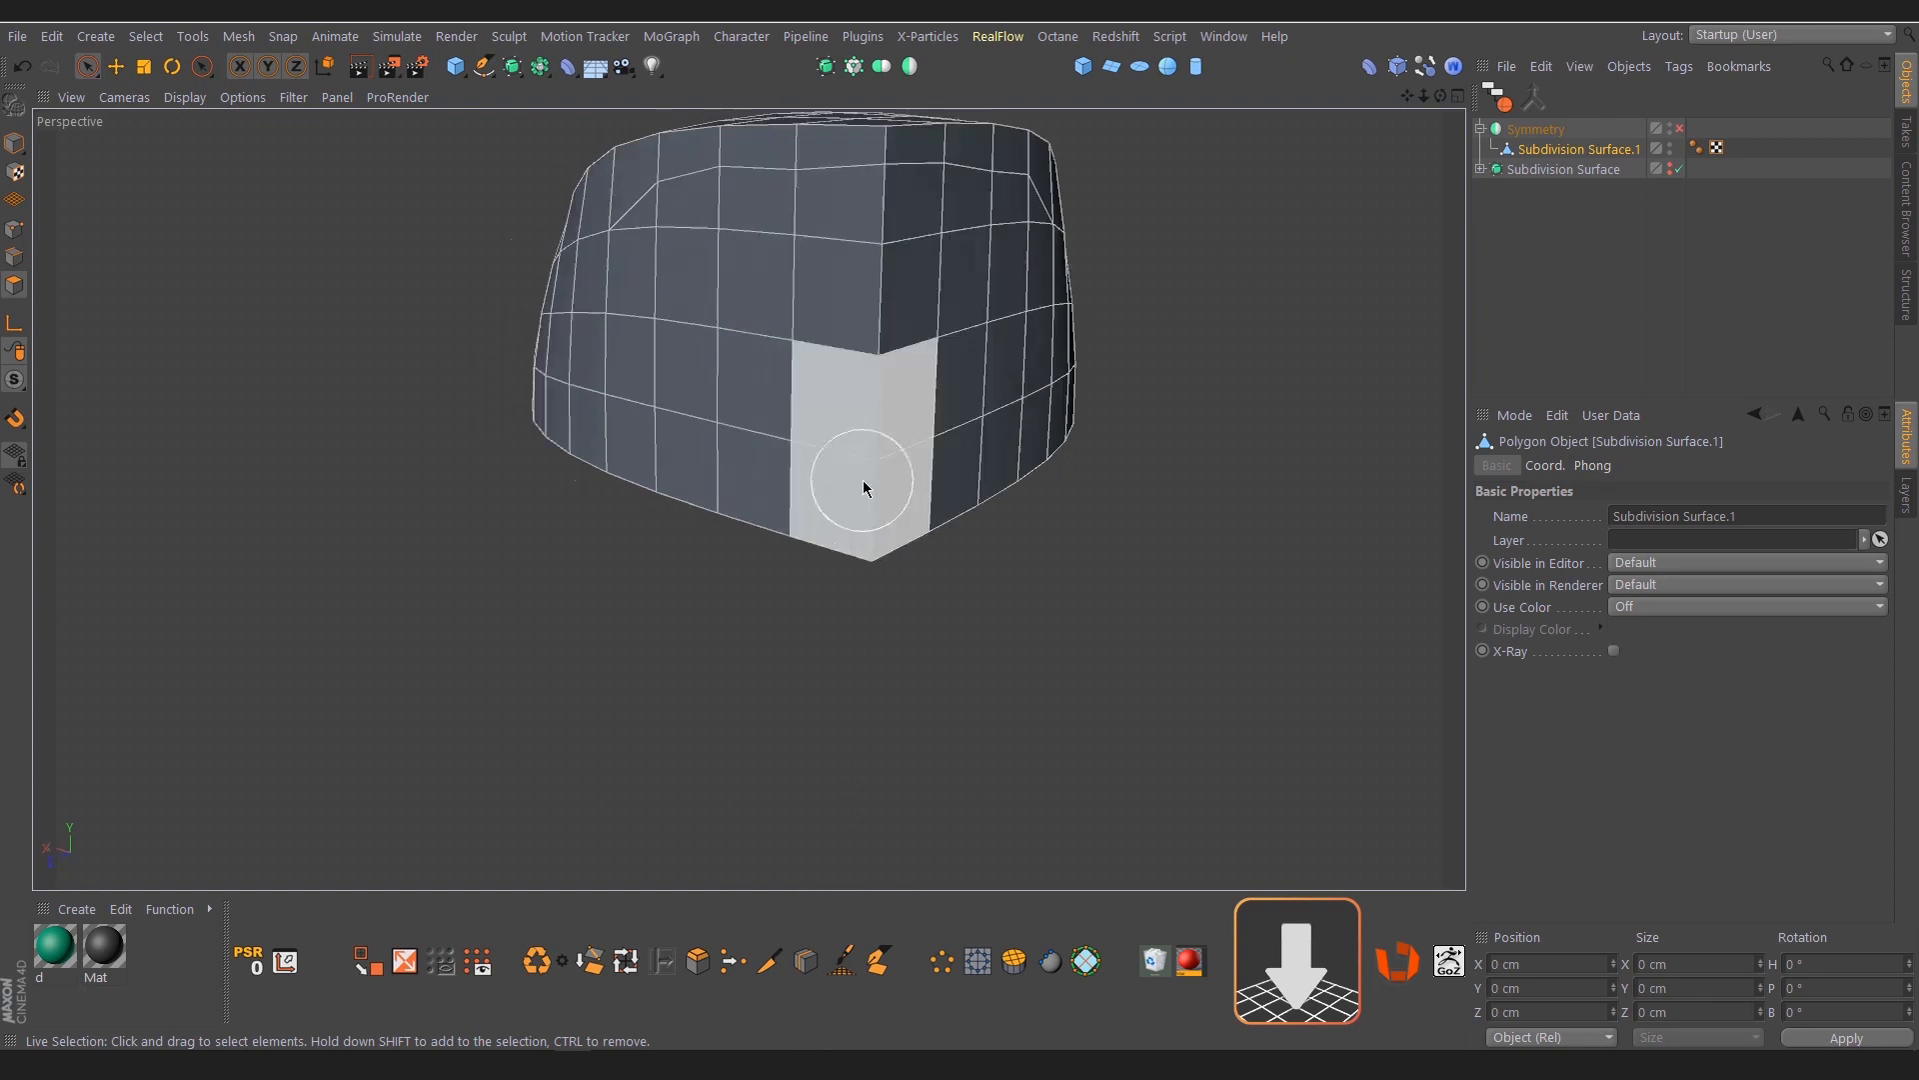
With Symmetry disabled, delete the polygons around the lower part of the sharp corner and bridge the gap with flat polygons
key("Delete")
key("m")
key("e")
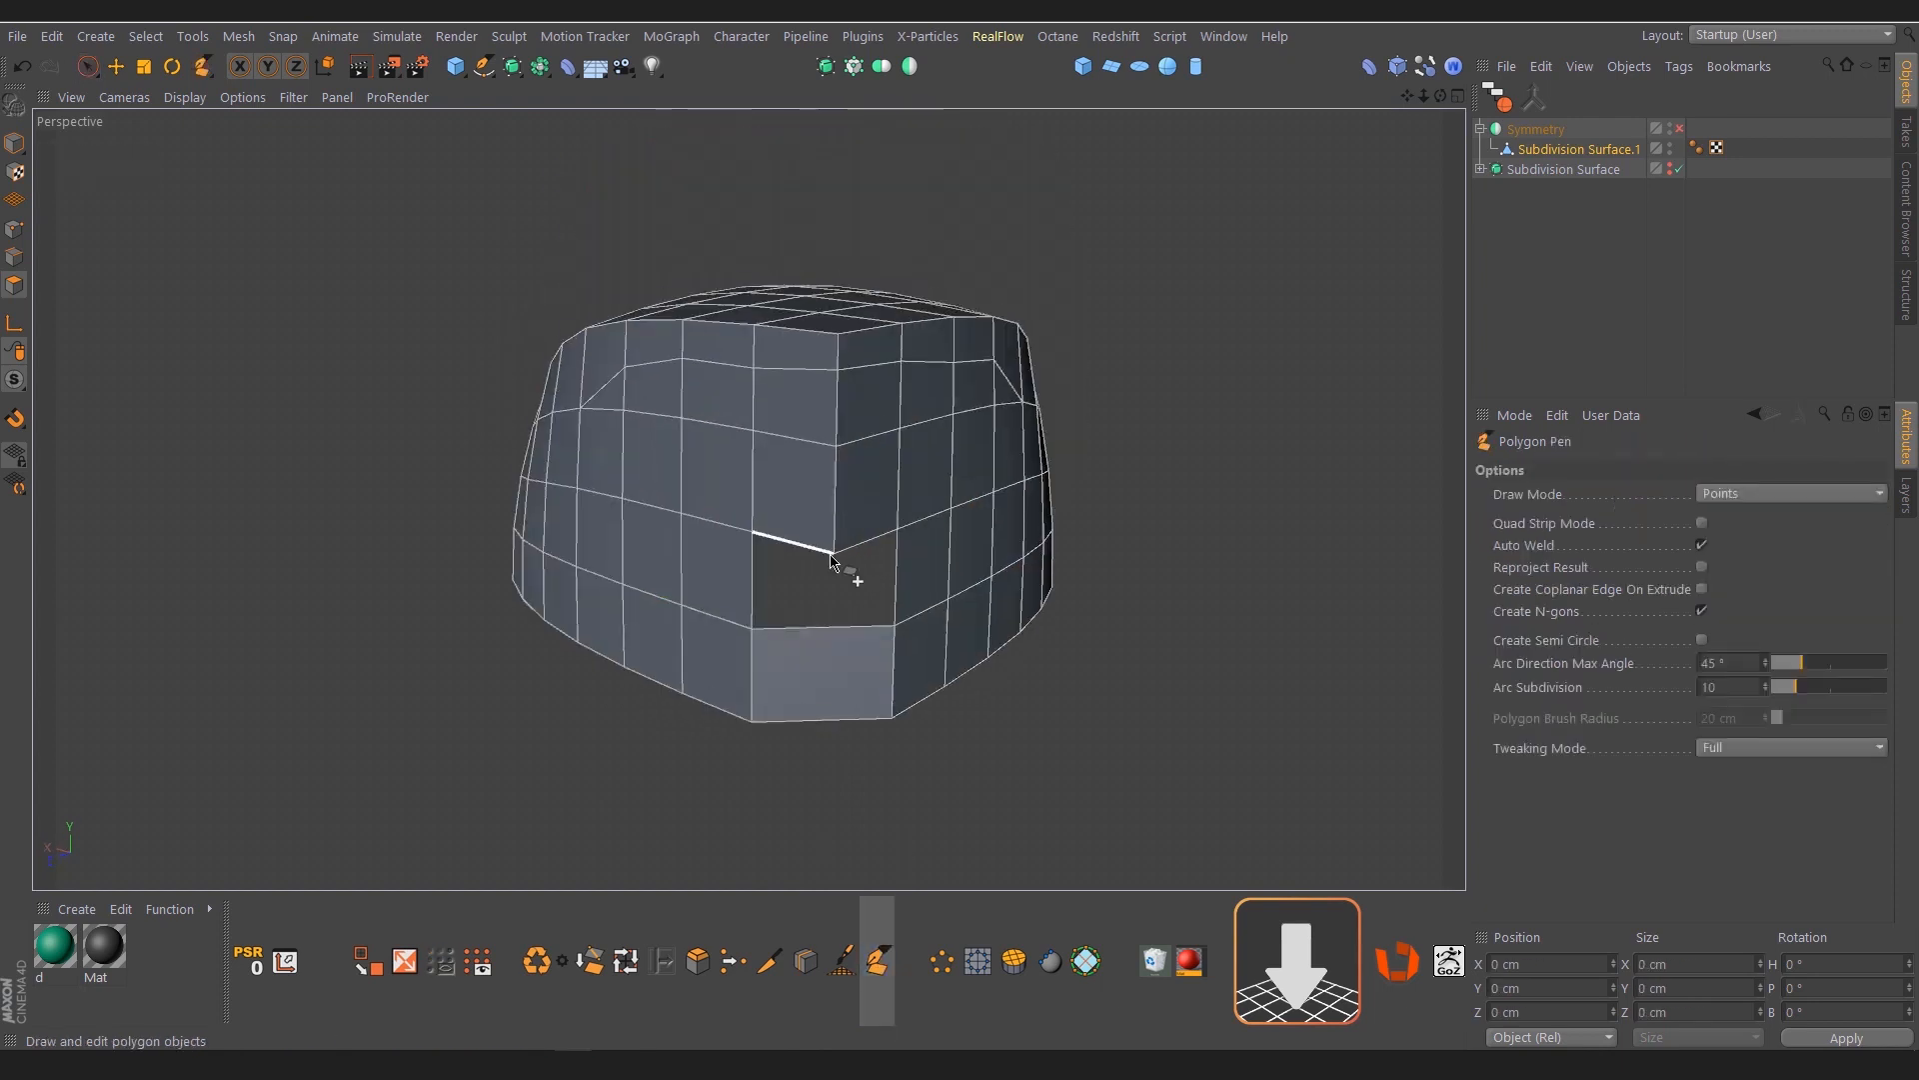
mouse_move(857, 557)
left_mouse_down()
mouse_move(857, 613)
mouse_move(858, 520)
mouse_move(836, 511)
left_mouse_up()
Loop-cut the new flat strip down its middle and fill the triangular ledge above it using the Polygon Pen
key("k")
key("l")
left_click(813, 680)
left_click(1060, 160)
left_click(878, 962)
scroll(879, 560, "up", 4)
left_click(858, 550, "ctrl")
left_click(704, 541, "ctrl")
scroll(812, 493, "down", 4)
Select the edges along the top and both sides of the corner recess in edge mode
key("e")
key("Return")
key("Return")
key("Return")
key("ctrl+a")
key("Return")
key("Return")
left_click(884, 494)
left_click(729, 482, "shift")
left_click(647, 600, "shift")
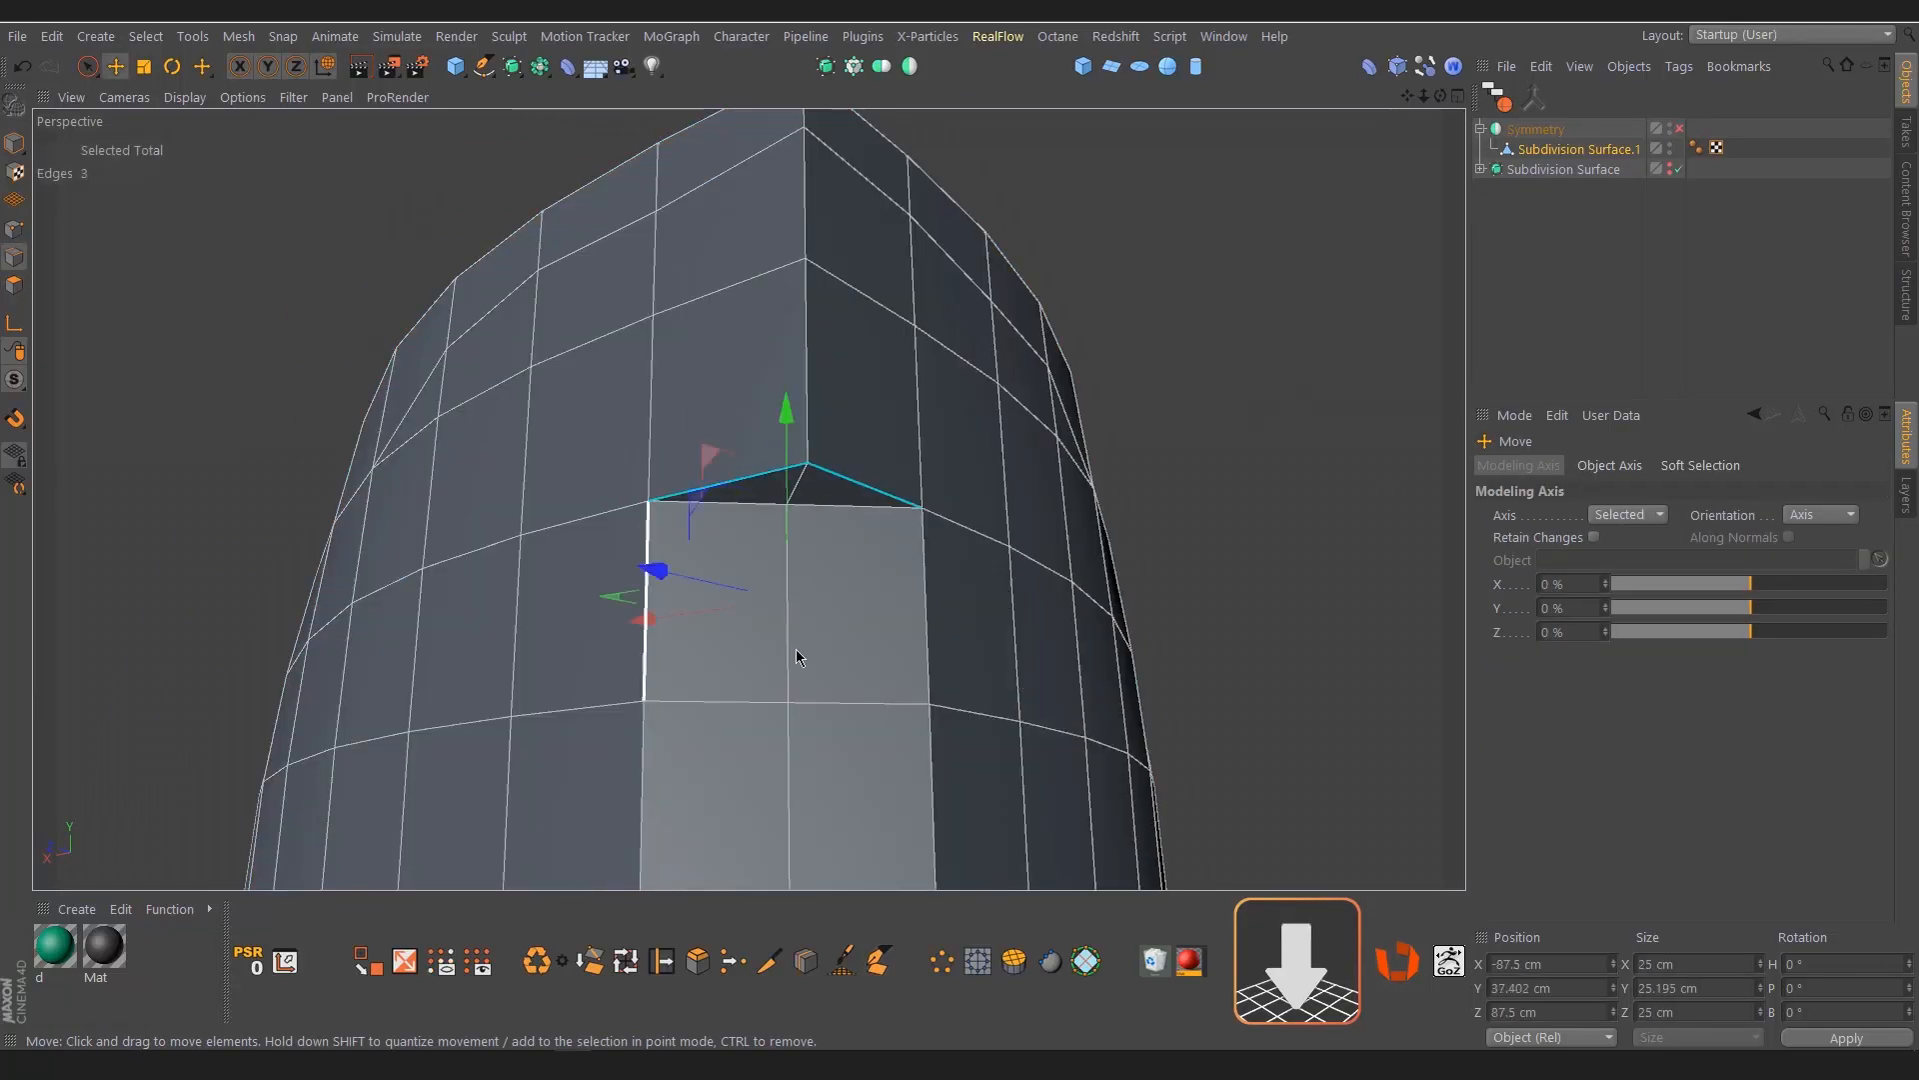
scroll(796, 650, "down", 4)
left_click(725, 655, "shift")
left_click(893, 599, "shift")
scroll(811, 488, "up", 4)
Slide a duplicate of the selected edges slightly inward to add support edges along the recess outline, and clear the selection
mouse_move(858, 586)
left_mouse_down("alt")
mouse_move(812, 488)
mouse_move(775, 488)
mouse_move(815, 490)
left_mouse_up("alt")
key("t")
key("m")
key("o")
left_click_drag(801, 501, 716, 548, "alt")
key("space")
left_click(1269, 498)
left_click_drag(745, 640, 741, 720, "alt")
Cut a line across the flat panel just above the open lower border, extending into the neighbouring polygon on each side
key("k")
key("k")
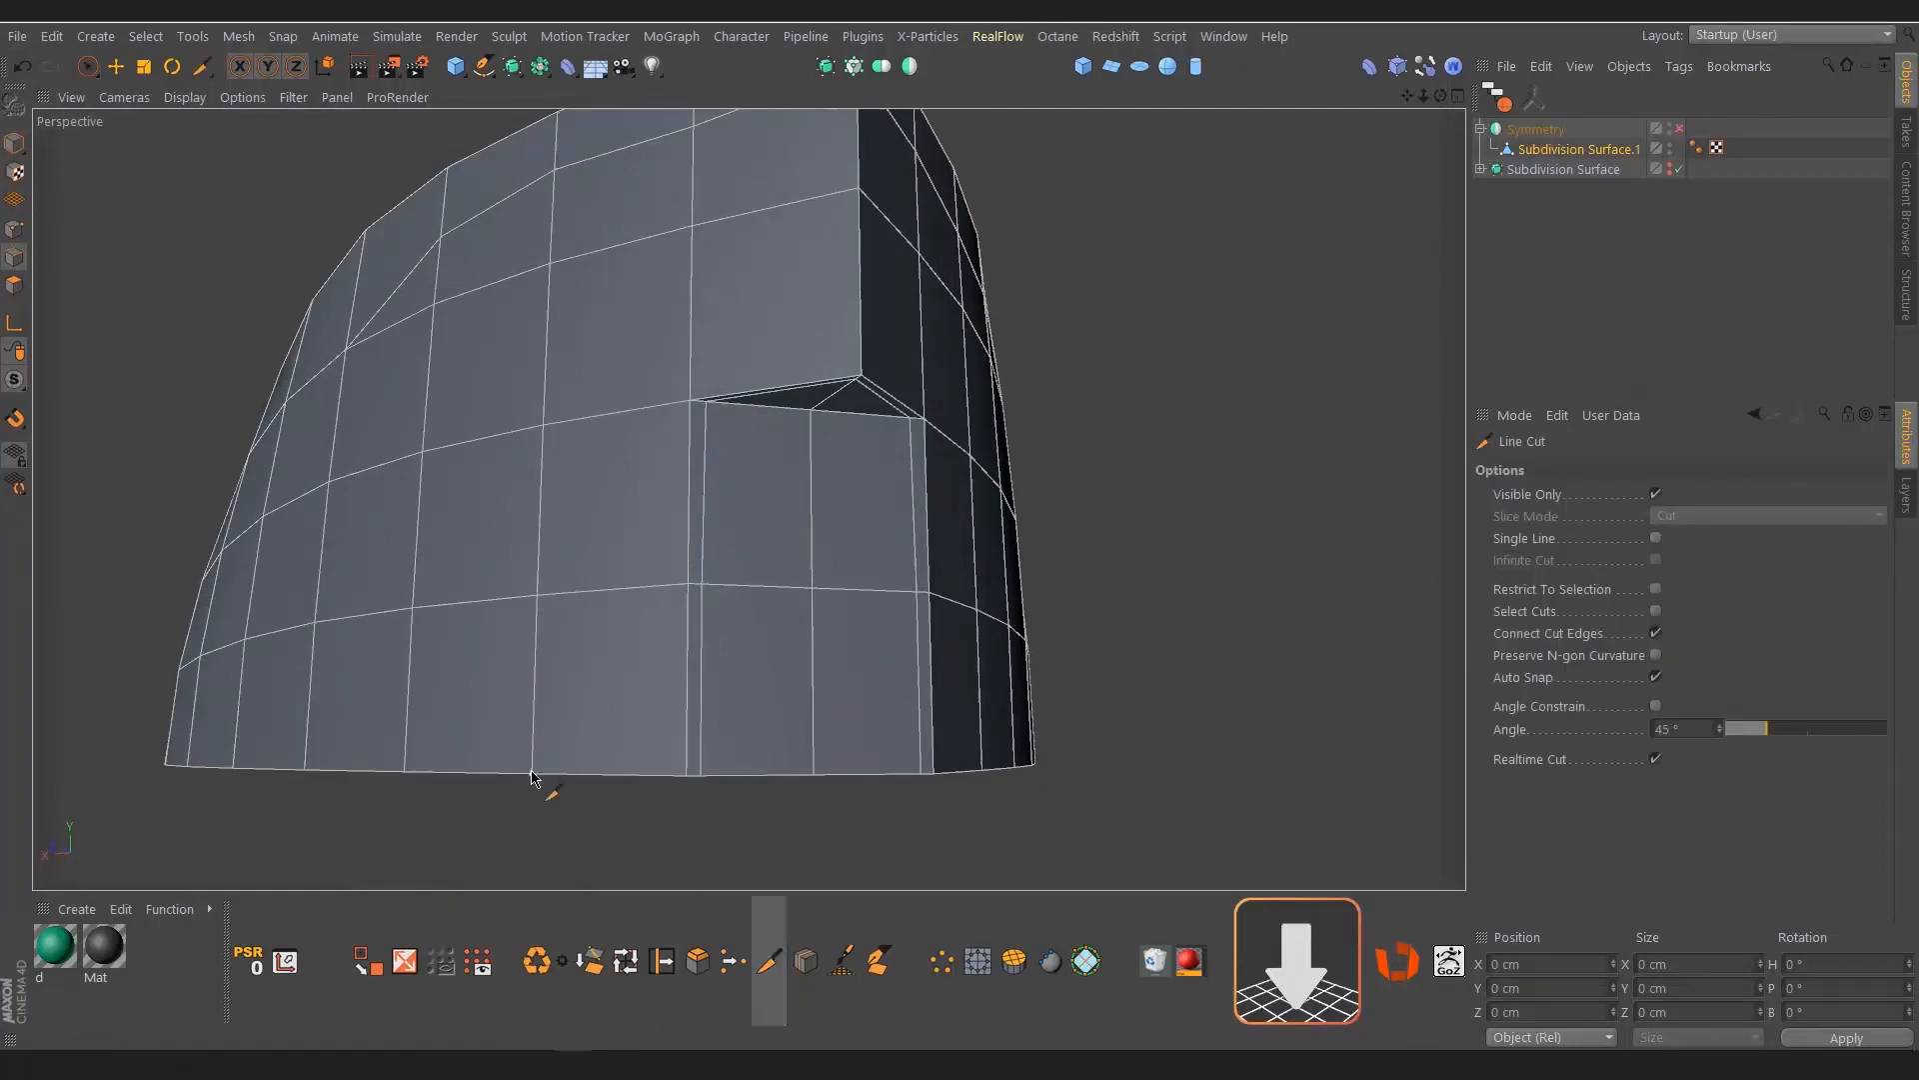
left_click(532, 771)
left_click(689, 737)
left_click(814, 740)
left_click(930, 739)
left_click_drag(931, 739, 780, 730, "alt")
left_click(1083, 757)
key("space")
left_click_drag(1084, 757, 1169, 745, "alt")
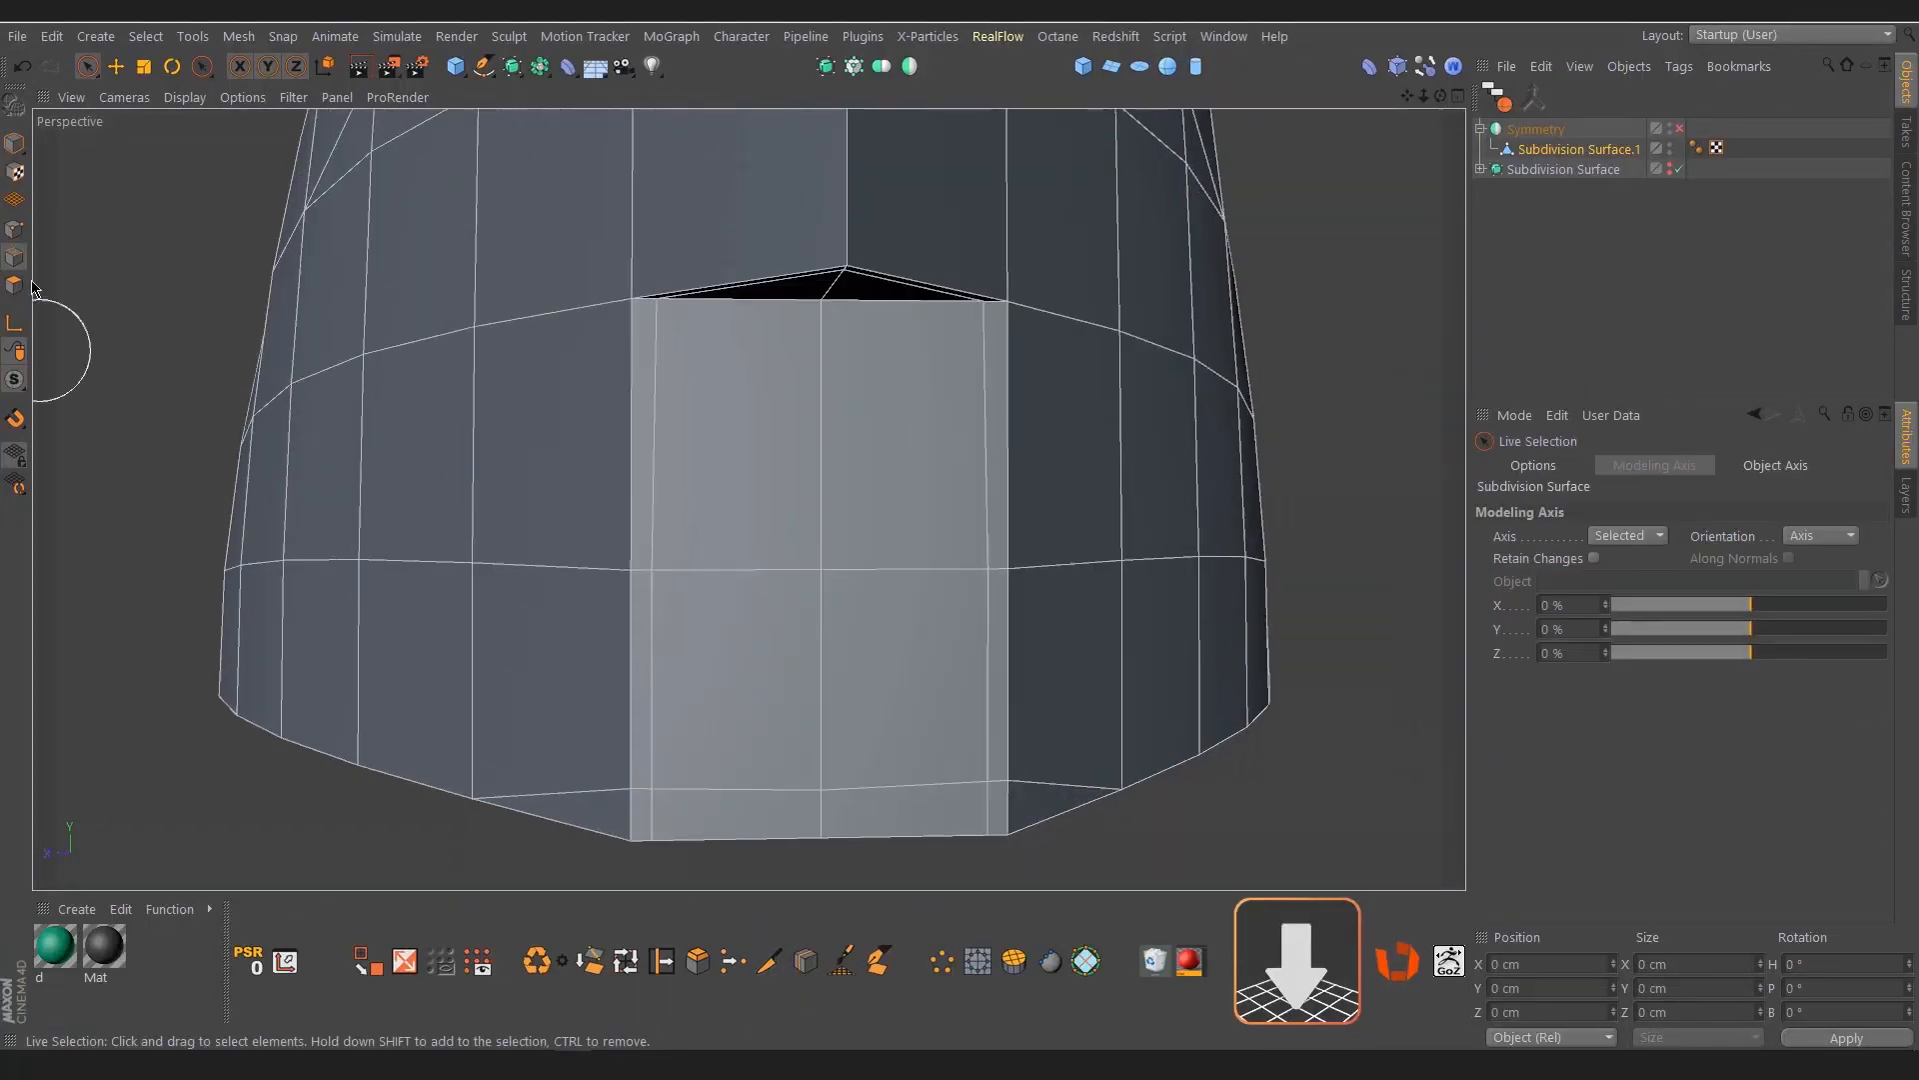
Bevel the centre point of the flat panel into an octagonal outline in point mode
left_click(14, 229)
left_click(835, 545)
key("m")
key("s")
left_click_drag(844, 540, 885, 560)
left_click_drag(814, 685, 796, 580, "alt")
Try to cut a line from the octagon's upper right vertex to the panel's upper right corner
key("k")
key("k")
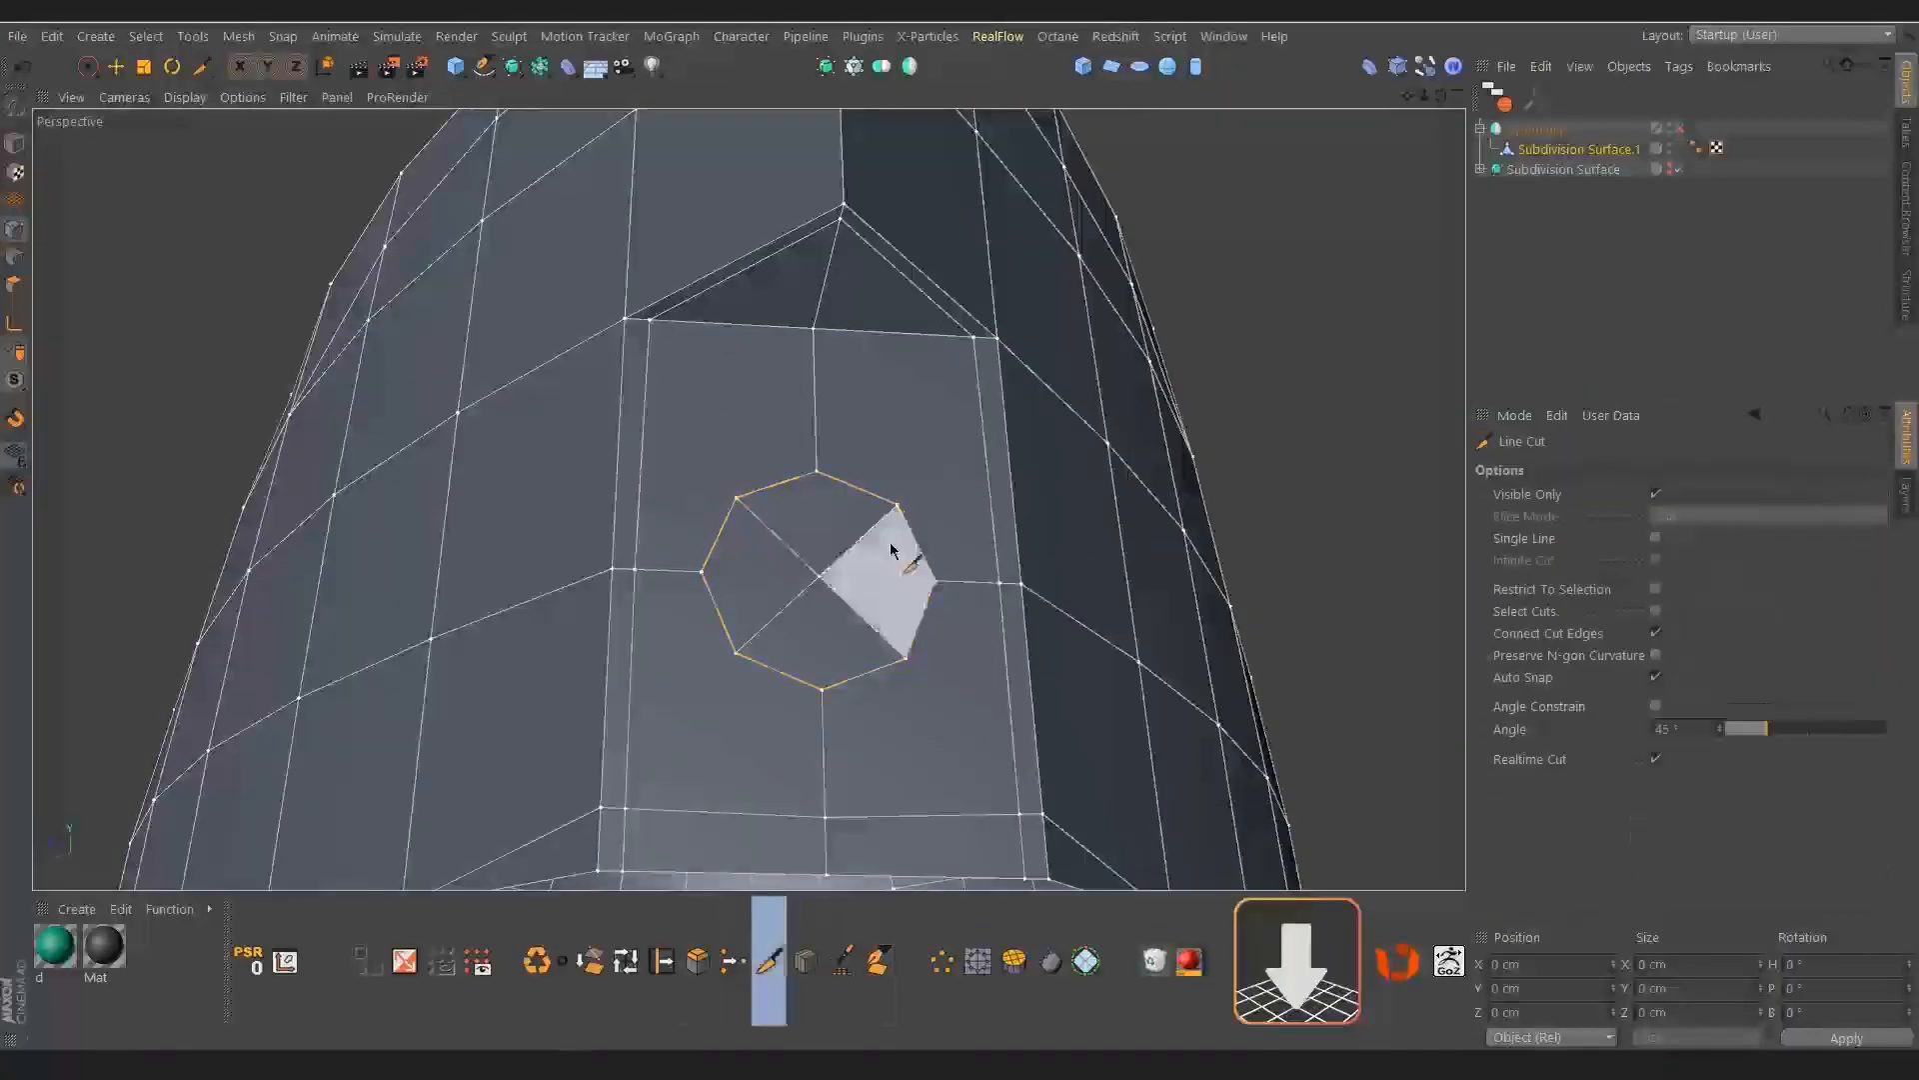
left_click(897, 505)
left_click(975, 338)
key("space")
key("space")
key("ctrl+z")
left_click_drag(797, 504, 824, 490, "alt")
right_click_drag(824, 490, 865, 485, "alt")
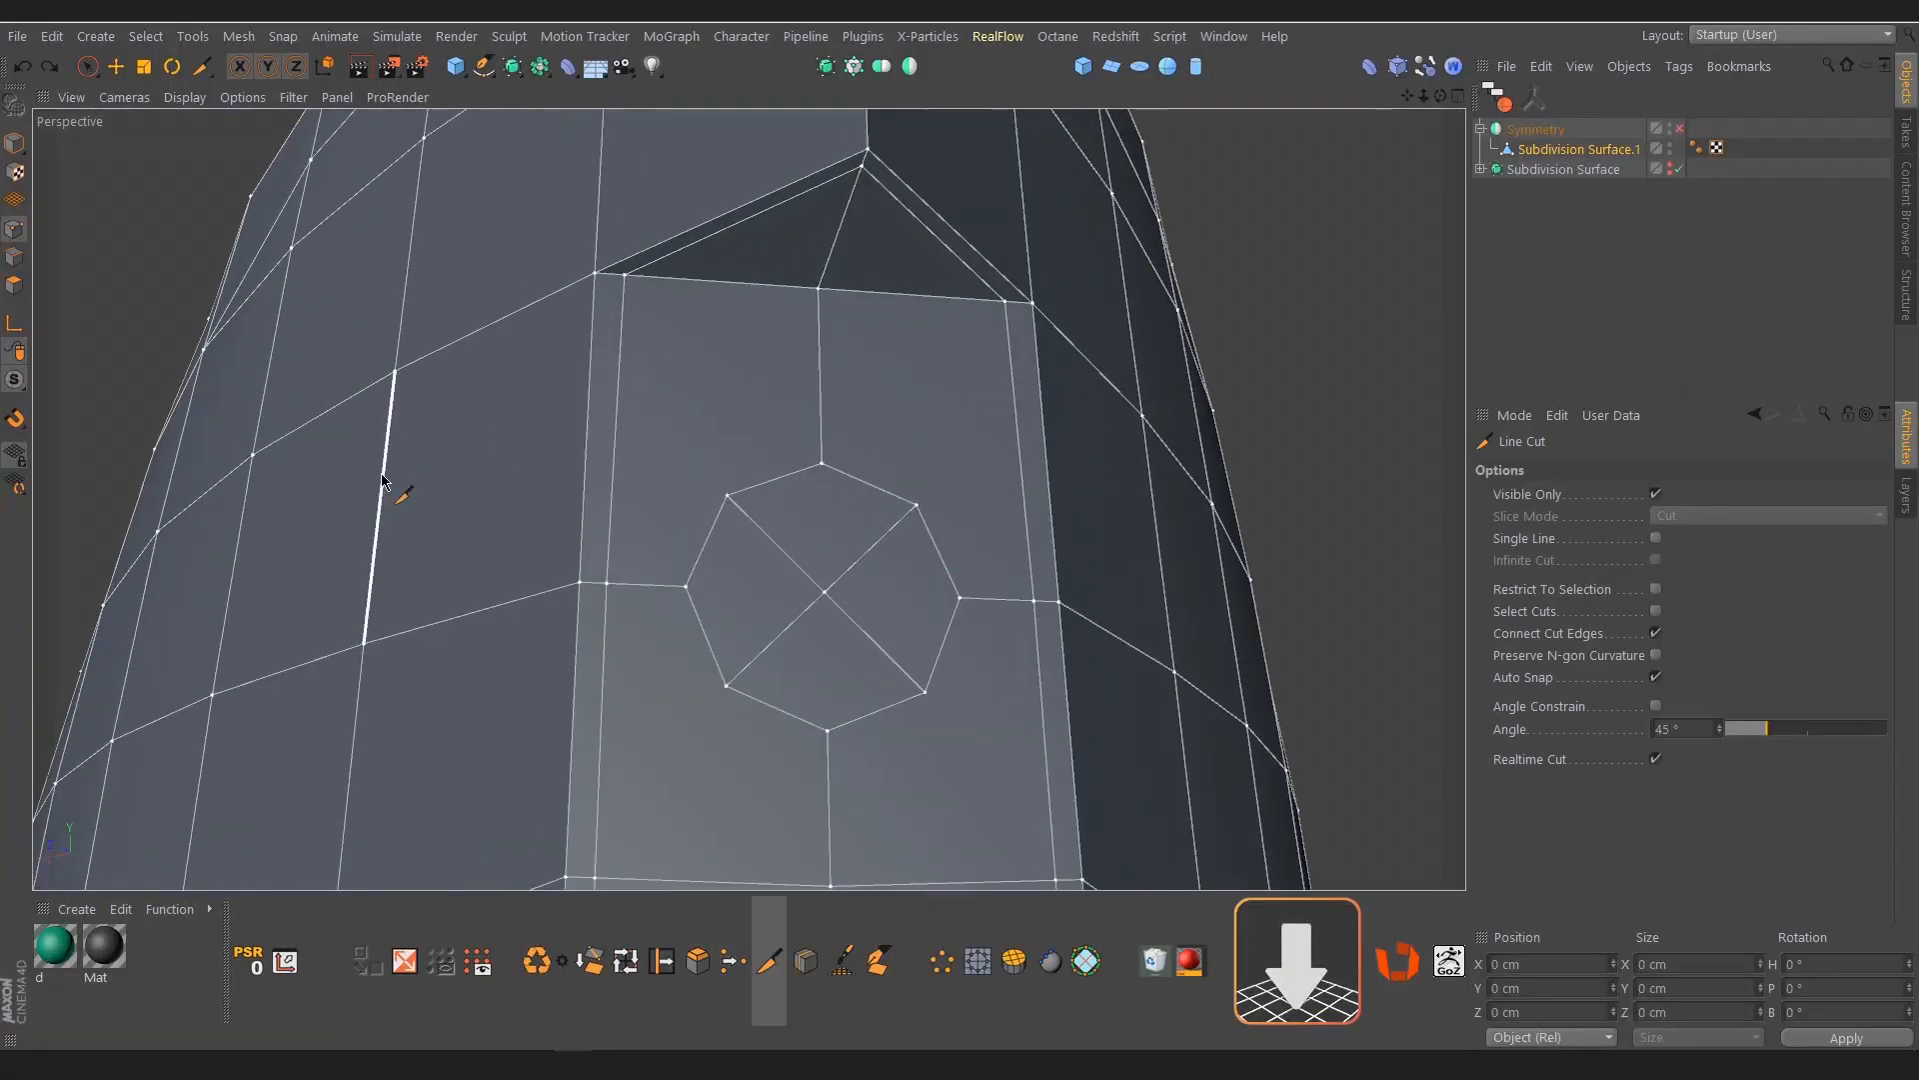
Cut a horizontal line across the panel above the octagon, extending into the neighbouring polygon on each side
left_click(383, 478)
left_click(618, 383)
left_click(819, 379)
left_click(1042, 412)
left_click_drag(1042, 412, 930, 419, "alt")
left_click(1269, 453)
key("space")
key("space")
Cut diagonal lines connecting the octagon's diagonal vertices to the nearest support-edge intersections around it
left_click(899, 540)
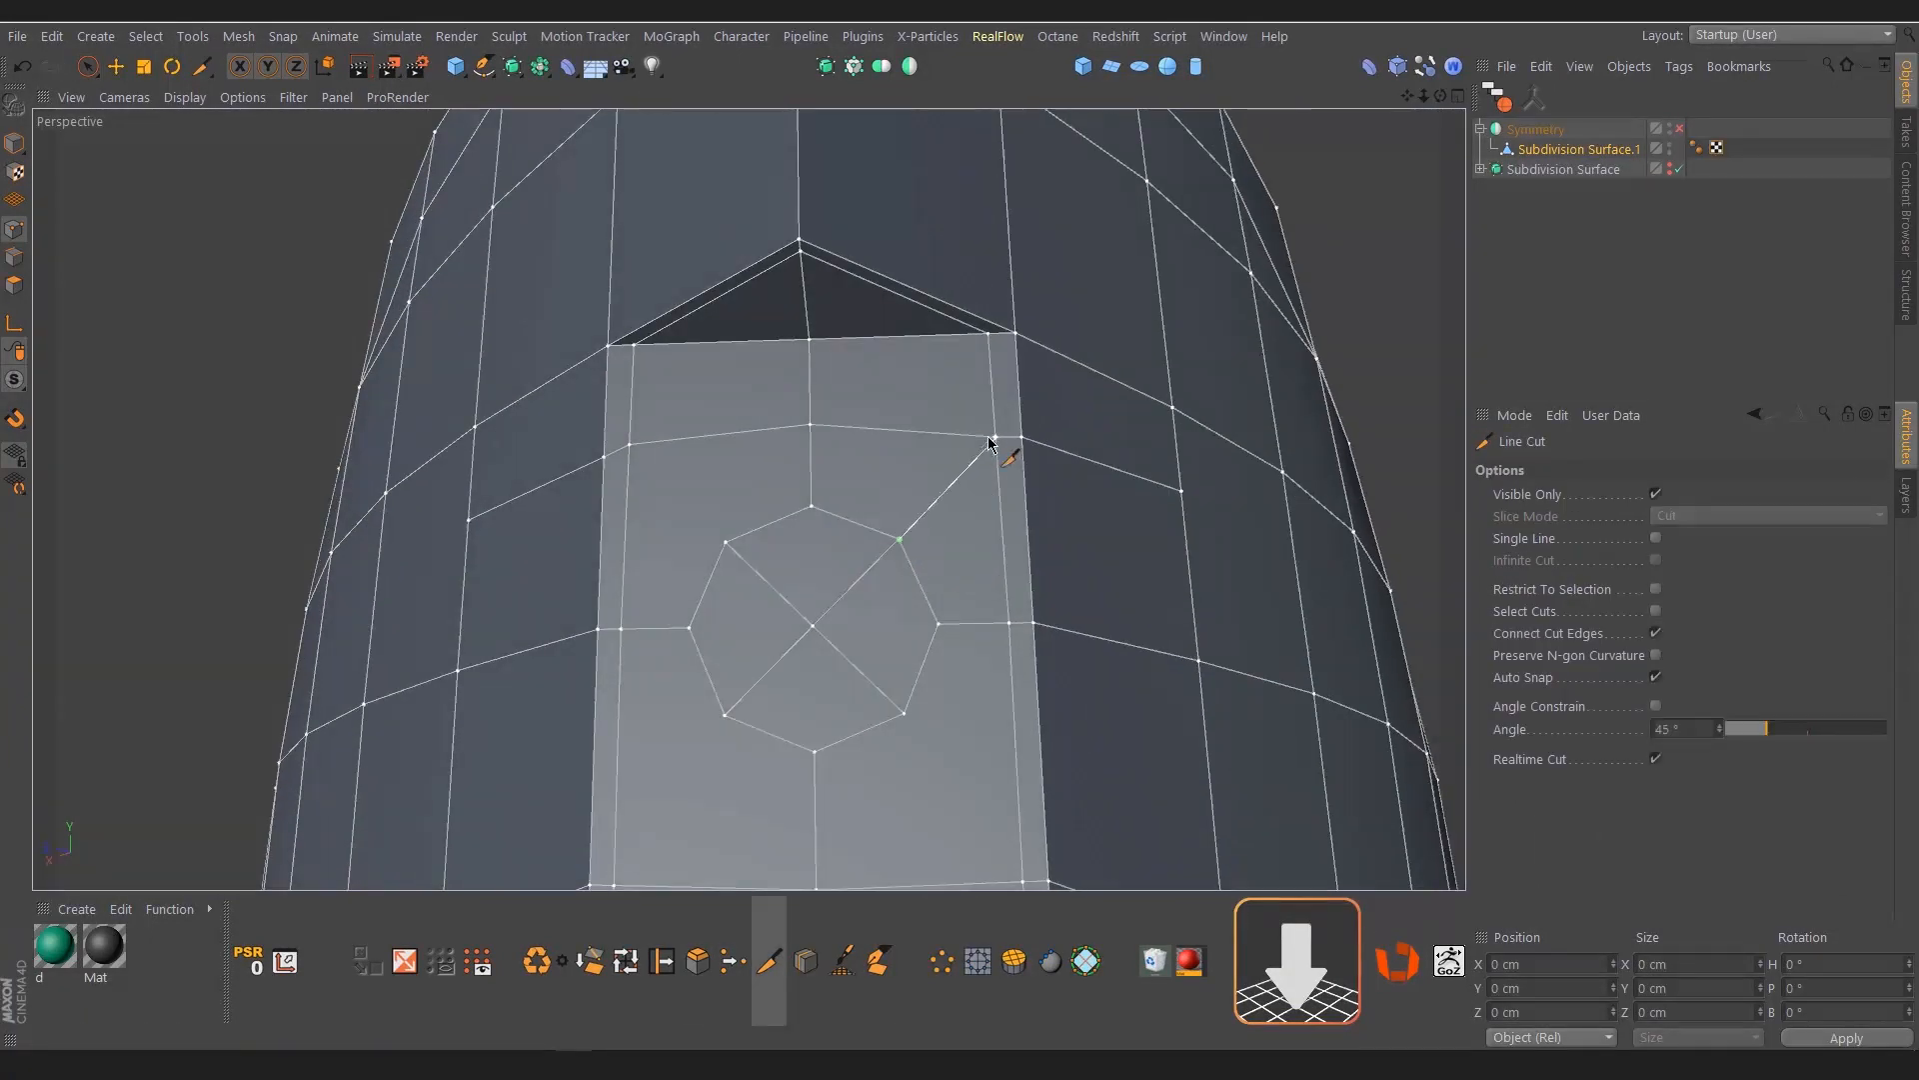
left_click(991, 438)
key("space")
key("space")
left_click(726, 543)
left_click(631, 445)
key("space")
key("space")
scroll(744, 382, "down", 4)
left_click(841, 583)
left_click(911, 678)
key("space")
Form a tapered recess from the octagon's four polygons, using the Normal modelling axis orientation and scaling the inner faces down
left_click_drag(850, 560, 780, 593, "alt")
key("i")
key("e")
left_click(1821, 514)
left_click(1822, 657)
key("t")
left_click_drag(1176, 583, 1117, 579)
left_click_drag(764, 539, 718, 476, "alt")
scroll(718, 476, "up", 4)
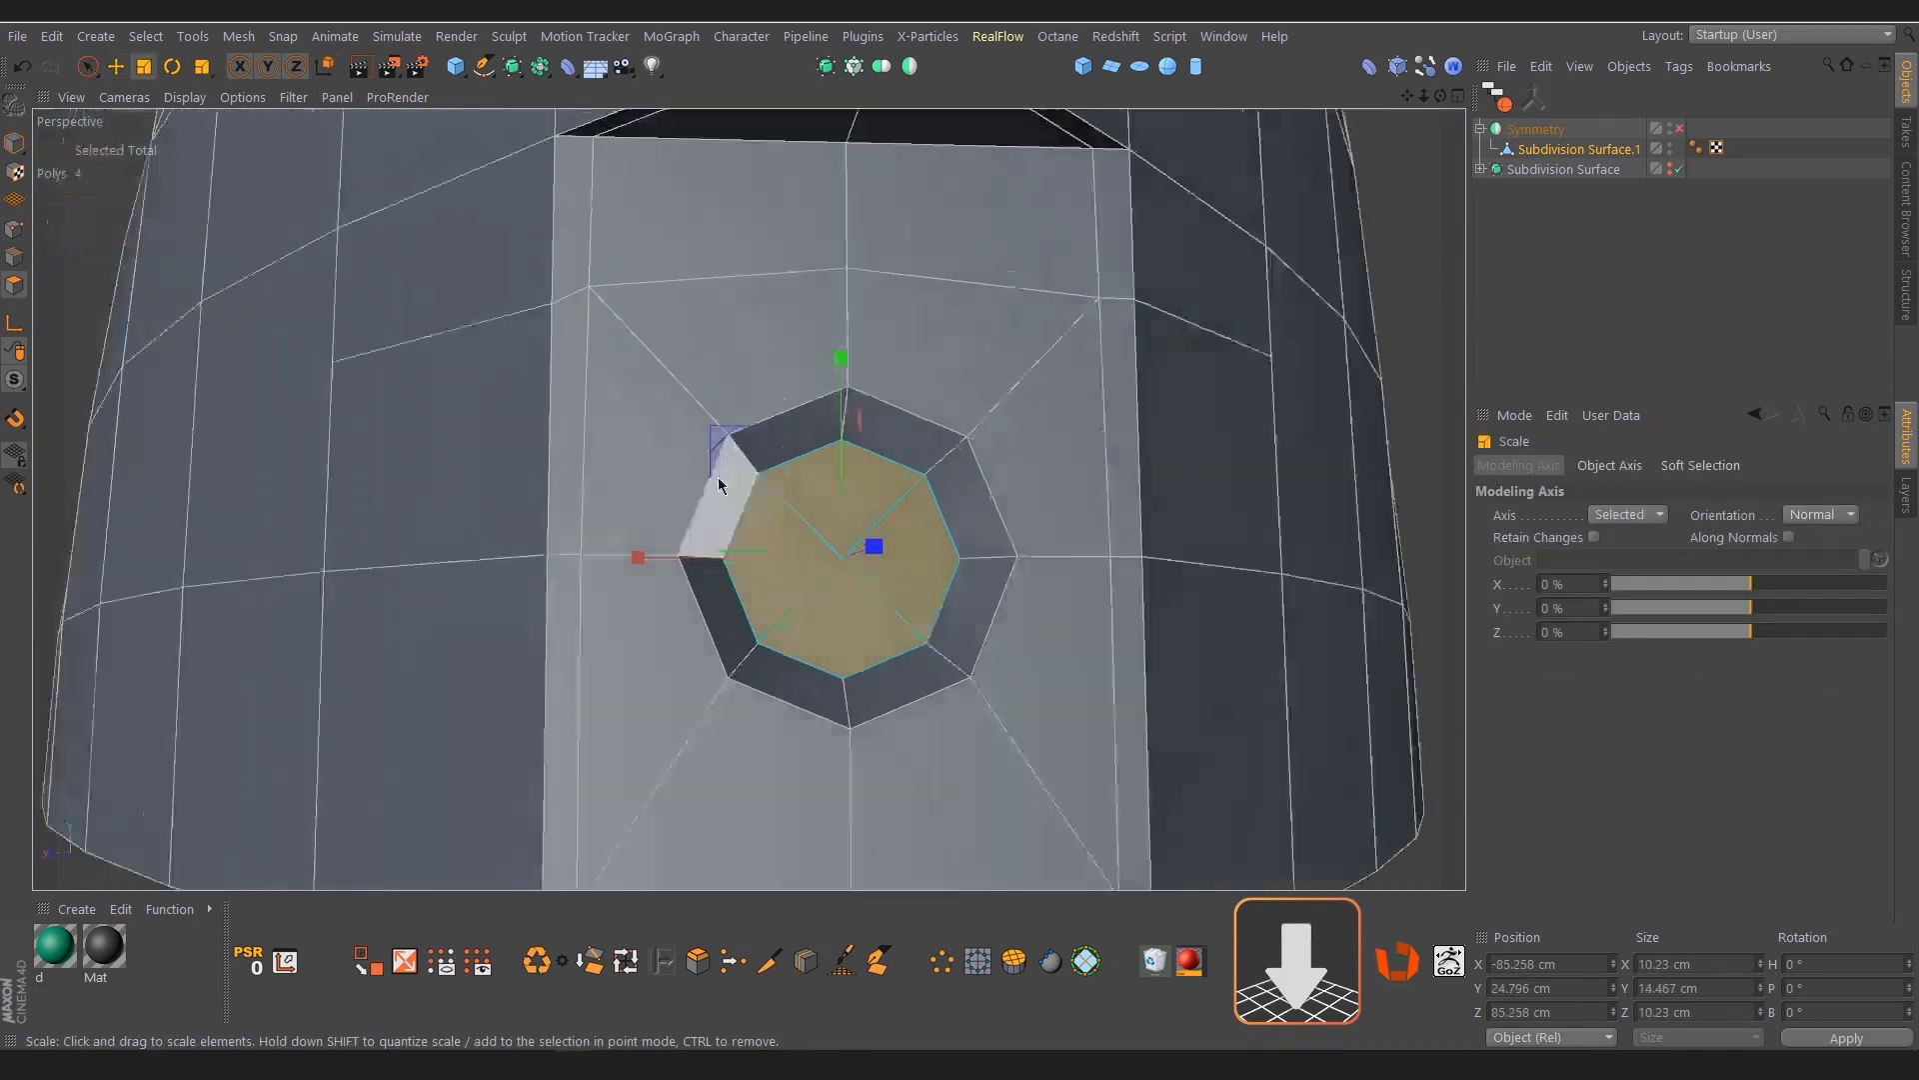
Select the octagonal recess's outer rim loop in edge mode and slide a duplicate of it slightly outward as a support loop
key("Return")
key("Return")
double_click(996, 502)
scroll(944, 565, "up", 3)
mouse_move(930, 525)
left_mouse_down("alt")
mouse_move(944, 565)
mouse_move(1033, 549)
mouse_move(1005, 550)
left_mouse_up("alt")
scroll(1005, 555, "up", 4)
key("m")
key("o")
scroll(1002, 555, "down", 4)
left_click_drag(1020, 556, 968, 590, "alt")
Loop-select the ring of polygons around the octagonal recess, inset it slightly and extrude it inward with a -0.62 cm offset
key("Return")
key("u")
key("l")
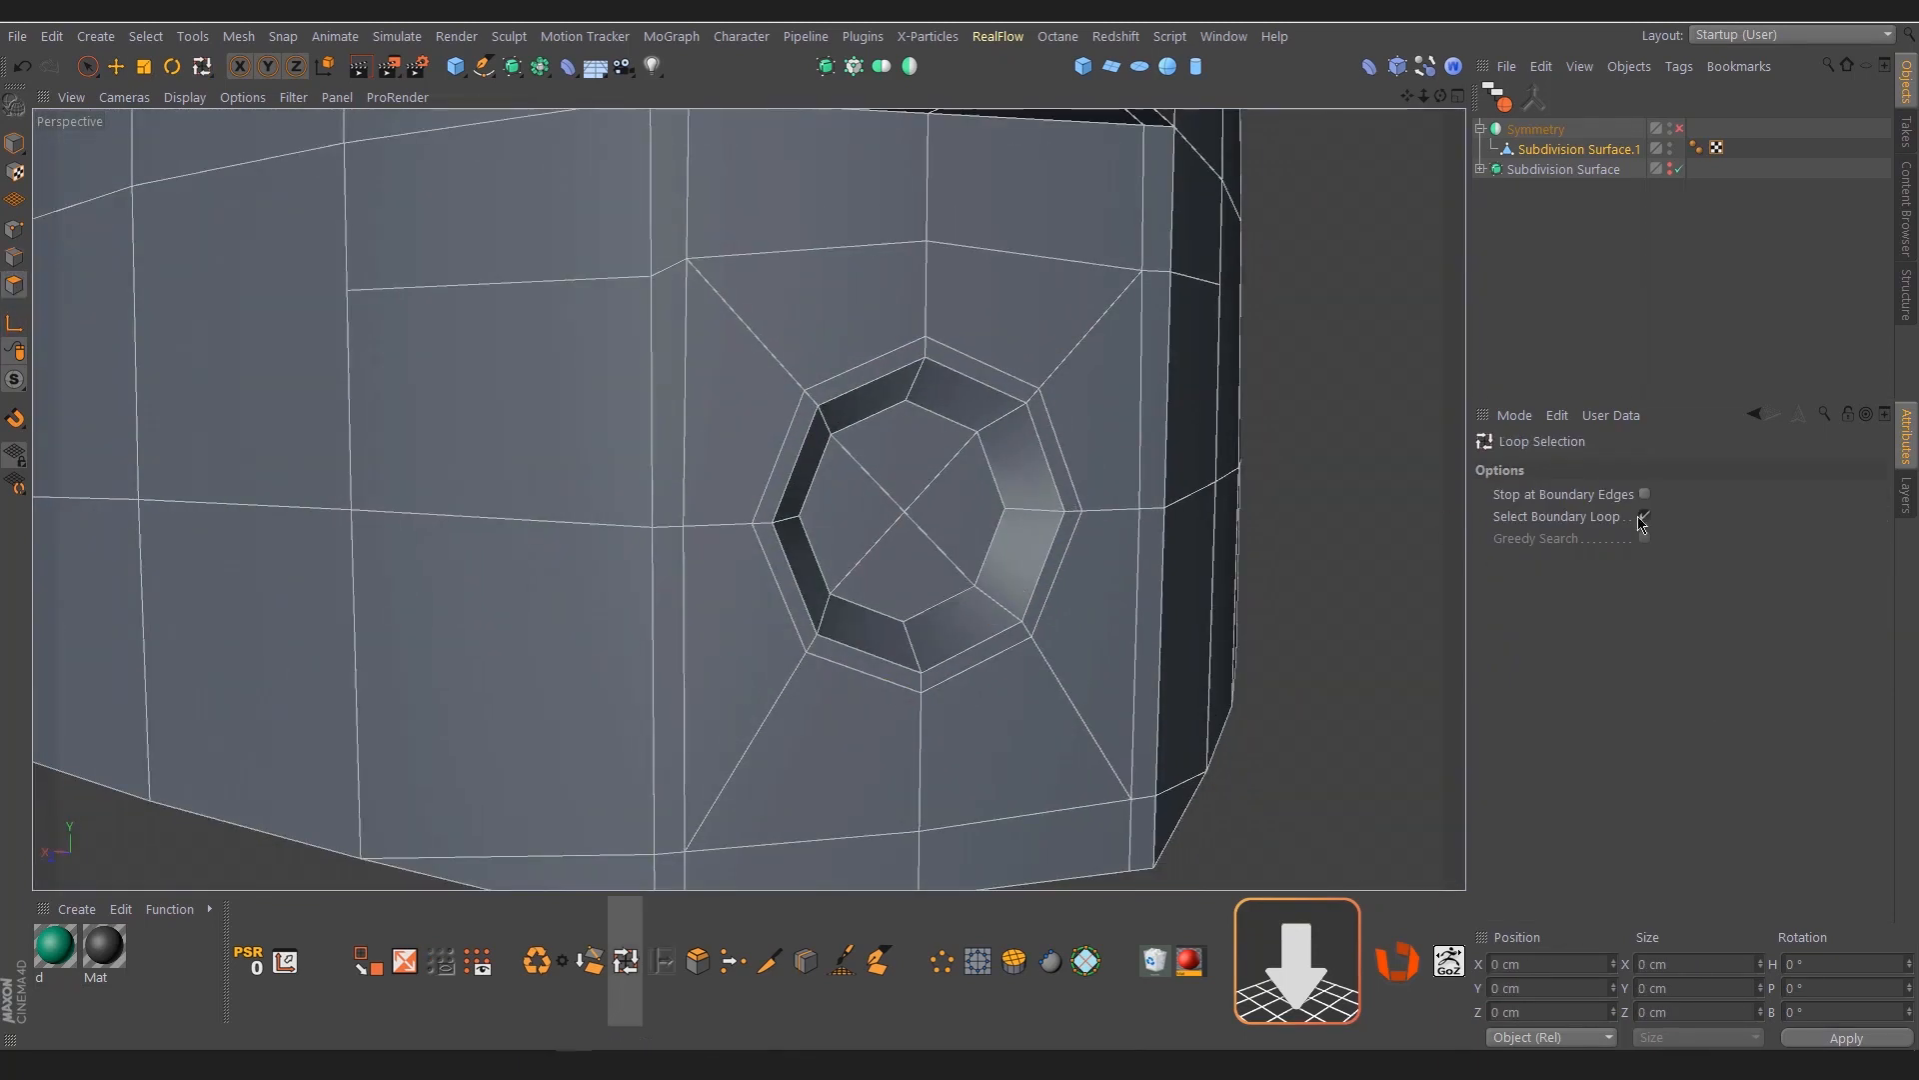
left_click(1076, 519)
scroll(1077, 519, "up", 4)
left_click_drag(1077, 518, 1100, 522, "alt")
key("i")
left_click_drag(1100, 522, 1093, 522)
key("d")
scroll(1091, 520, "up", 1)
left_click_drag(1091, 520, 1068, 512, "alt")
Assign the ring groove a new selection material named "material", and place the dark Mat texture tag ahead of it on the mesh
left_click(1190, 963)
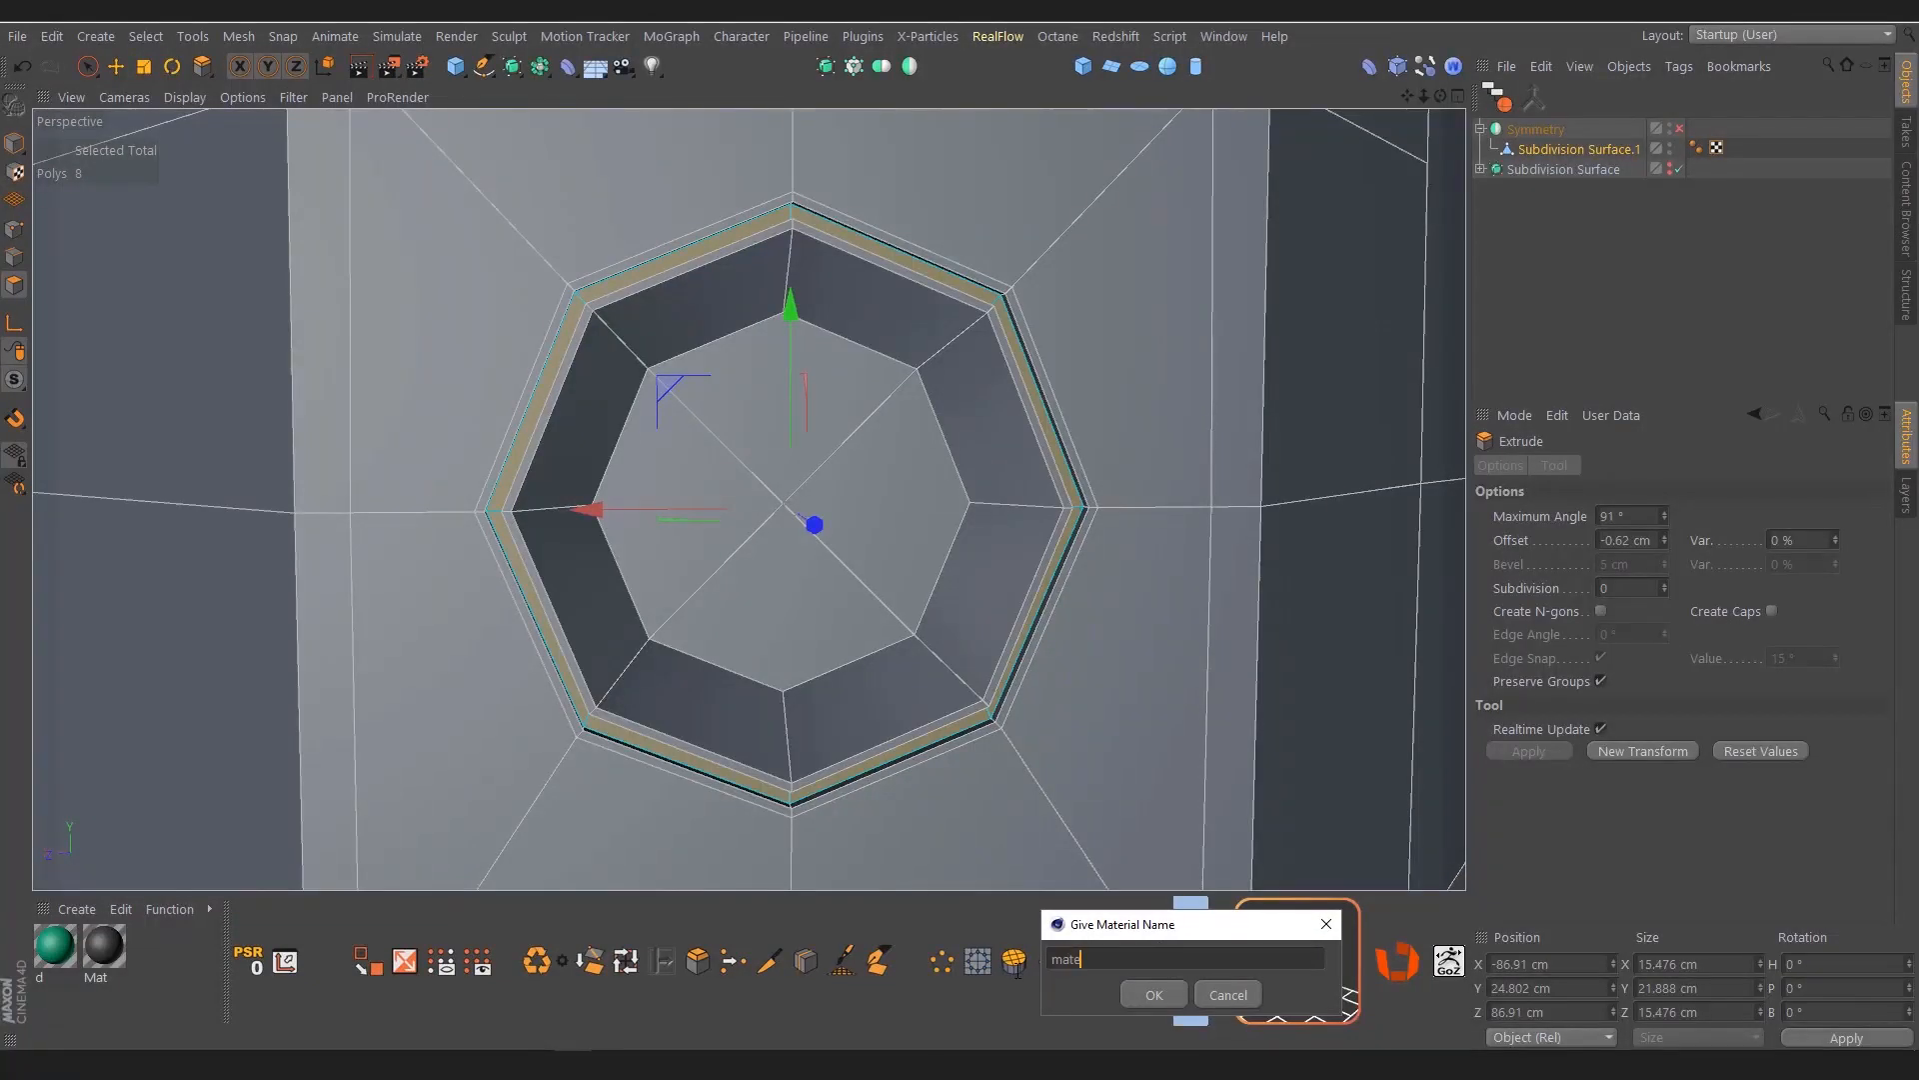
key("Return")
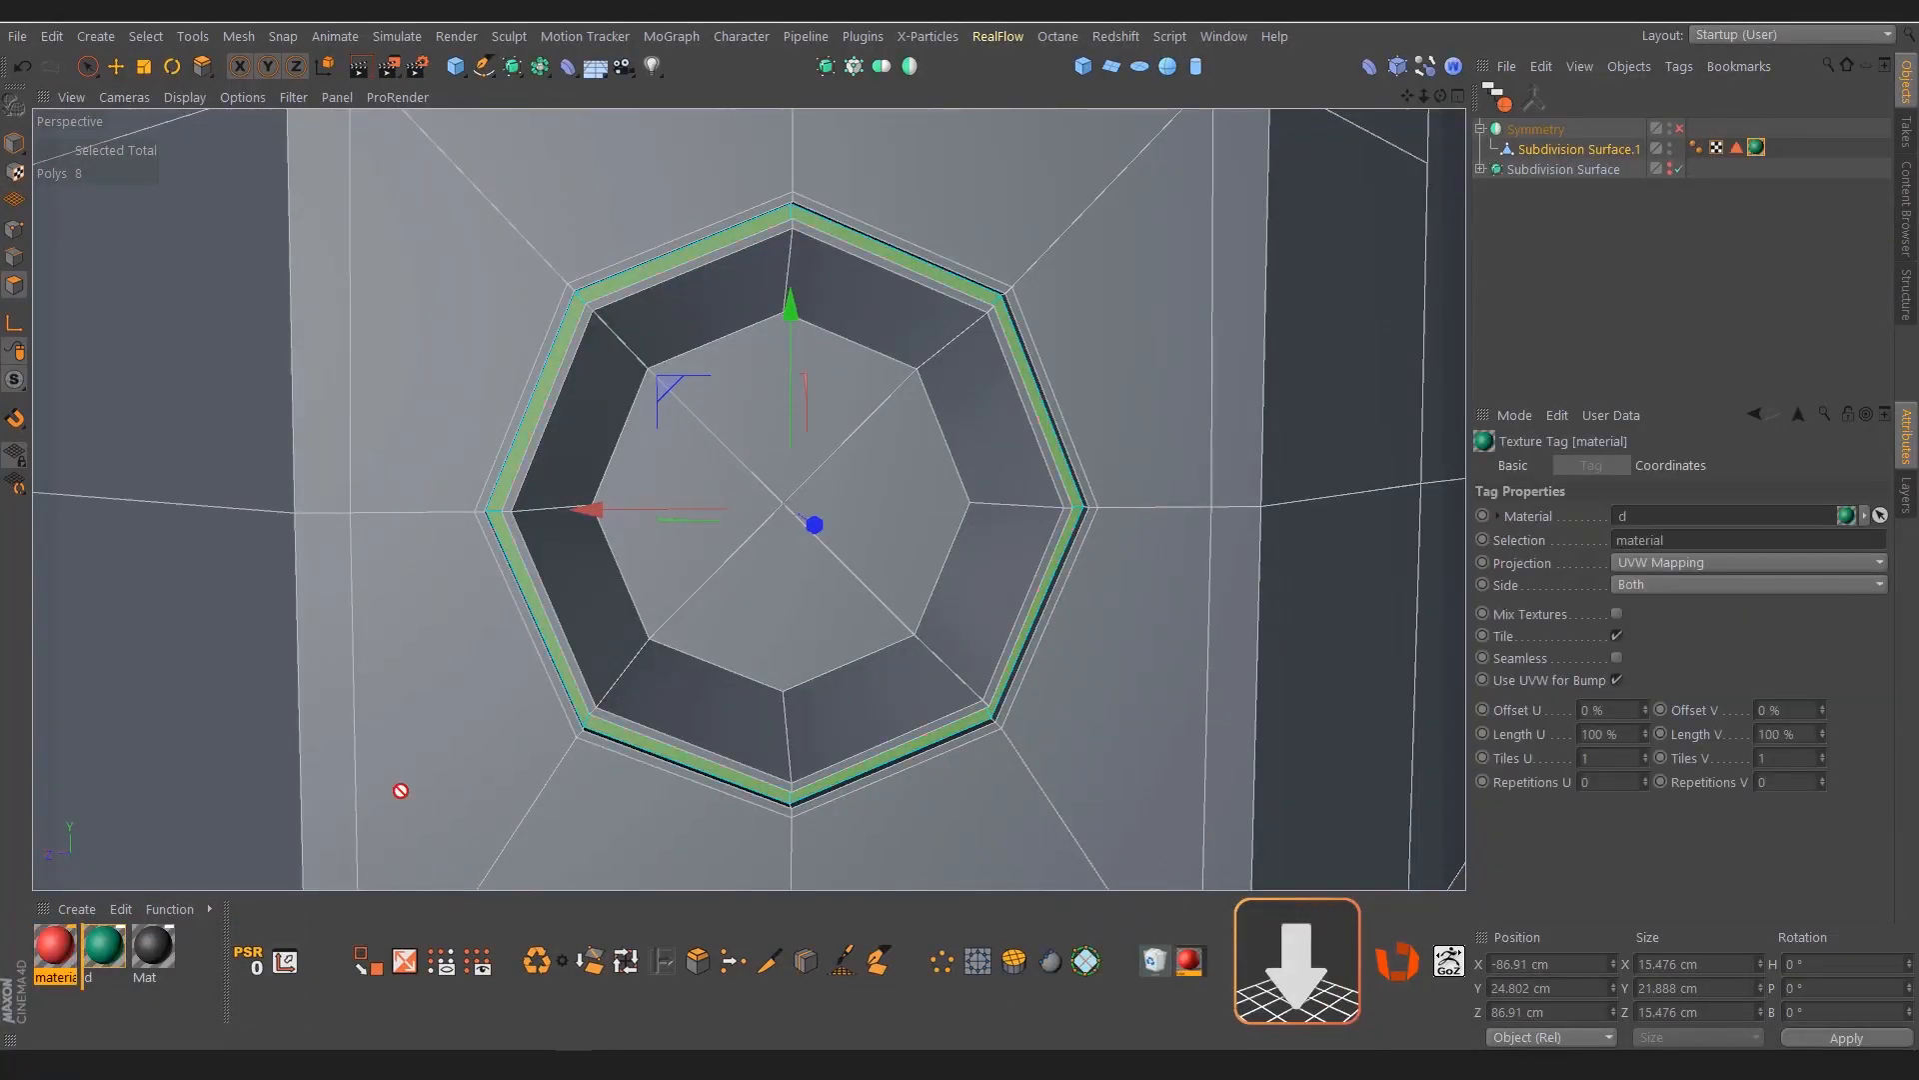
left_click_drag(1690, 151, 1609, 150)
left_click_drag(880, 509, 981, 509, "alt")
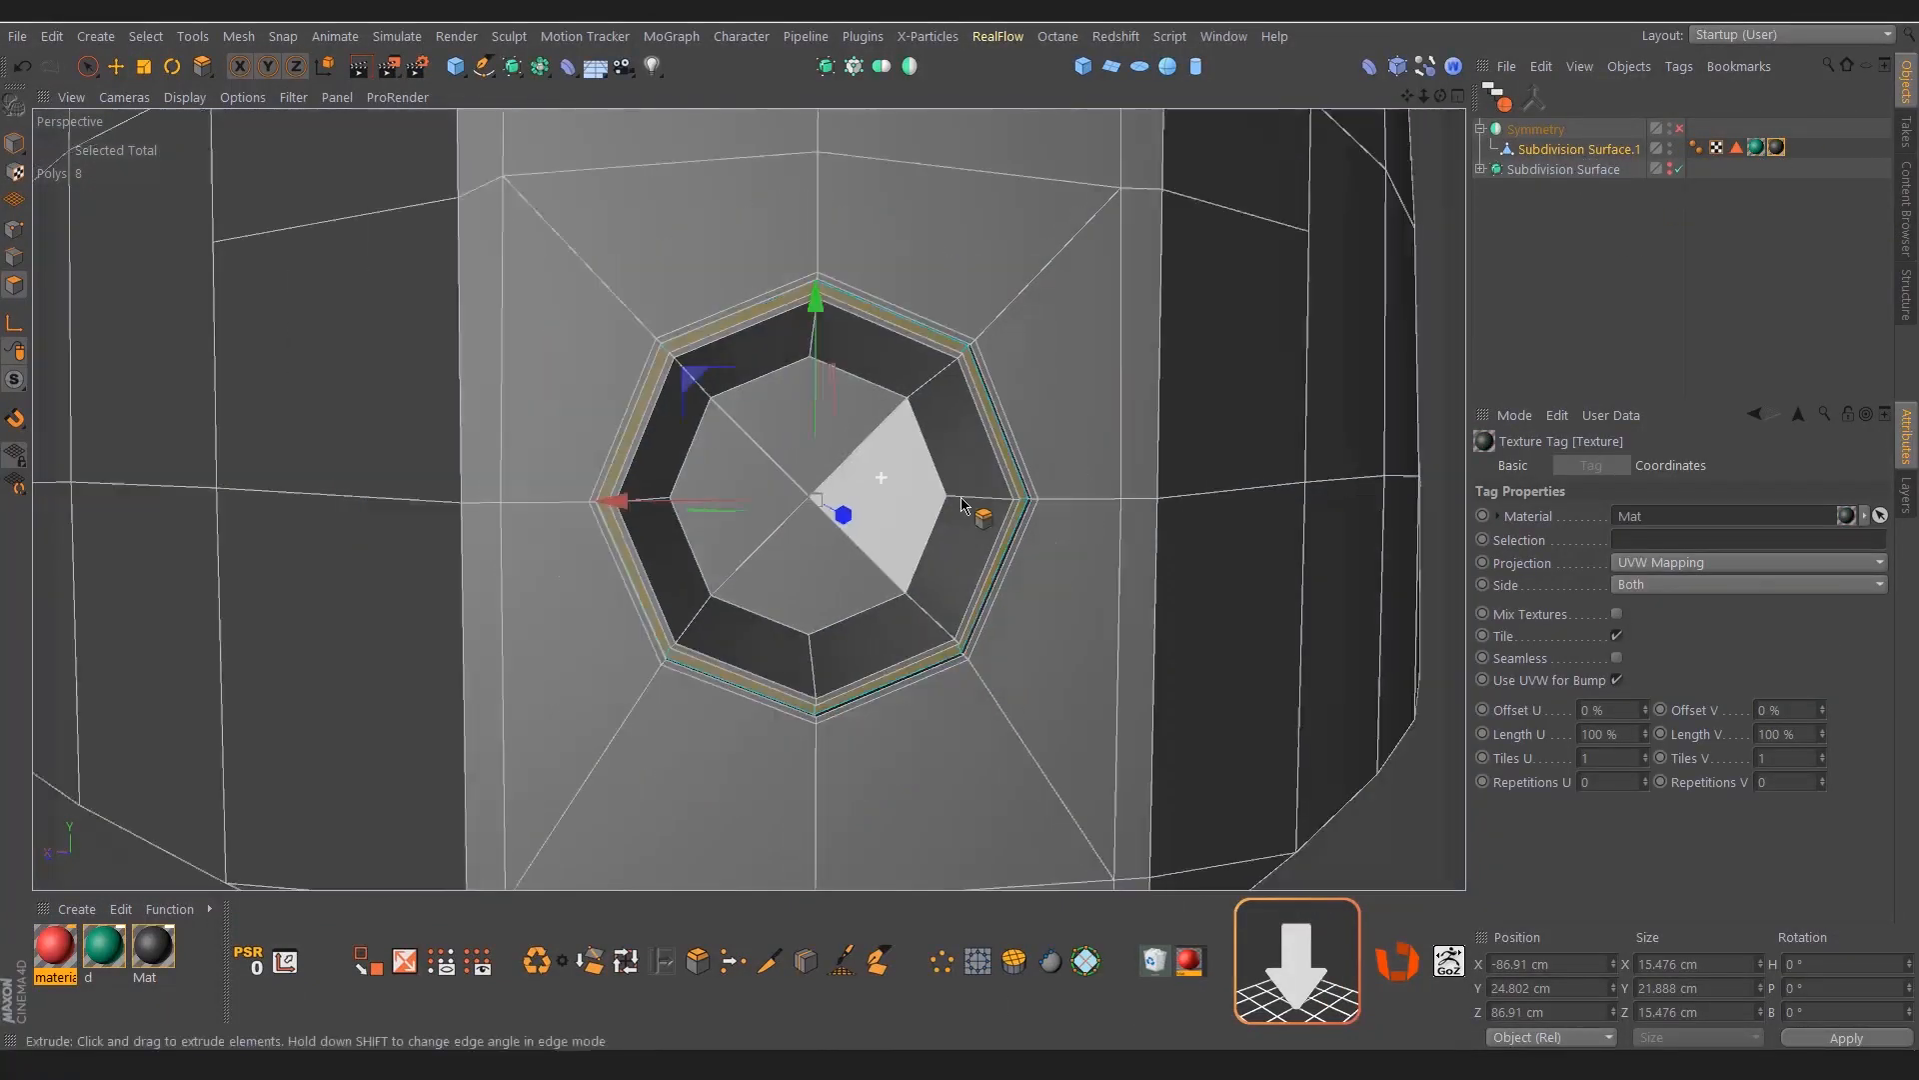
left_click(1713, 181)
left_click_drag(1757, 148, 1785, 148)
left_click_drag(1050, 497, 745, 535, "alt")
Select the side and upper edges of a lower side-wall polygon and slide a clone of them about 3.4 cm inward
left_click(1580, 149)
left_click(665, 586)
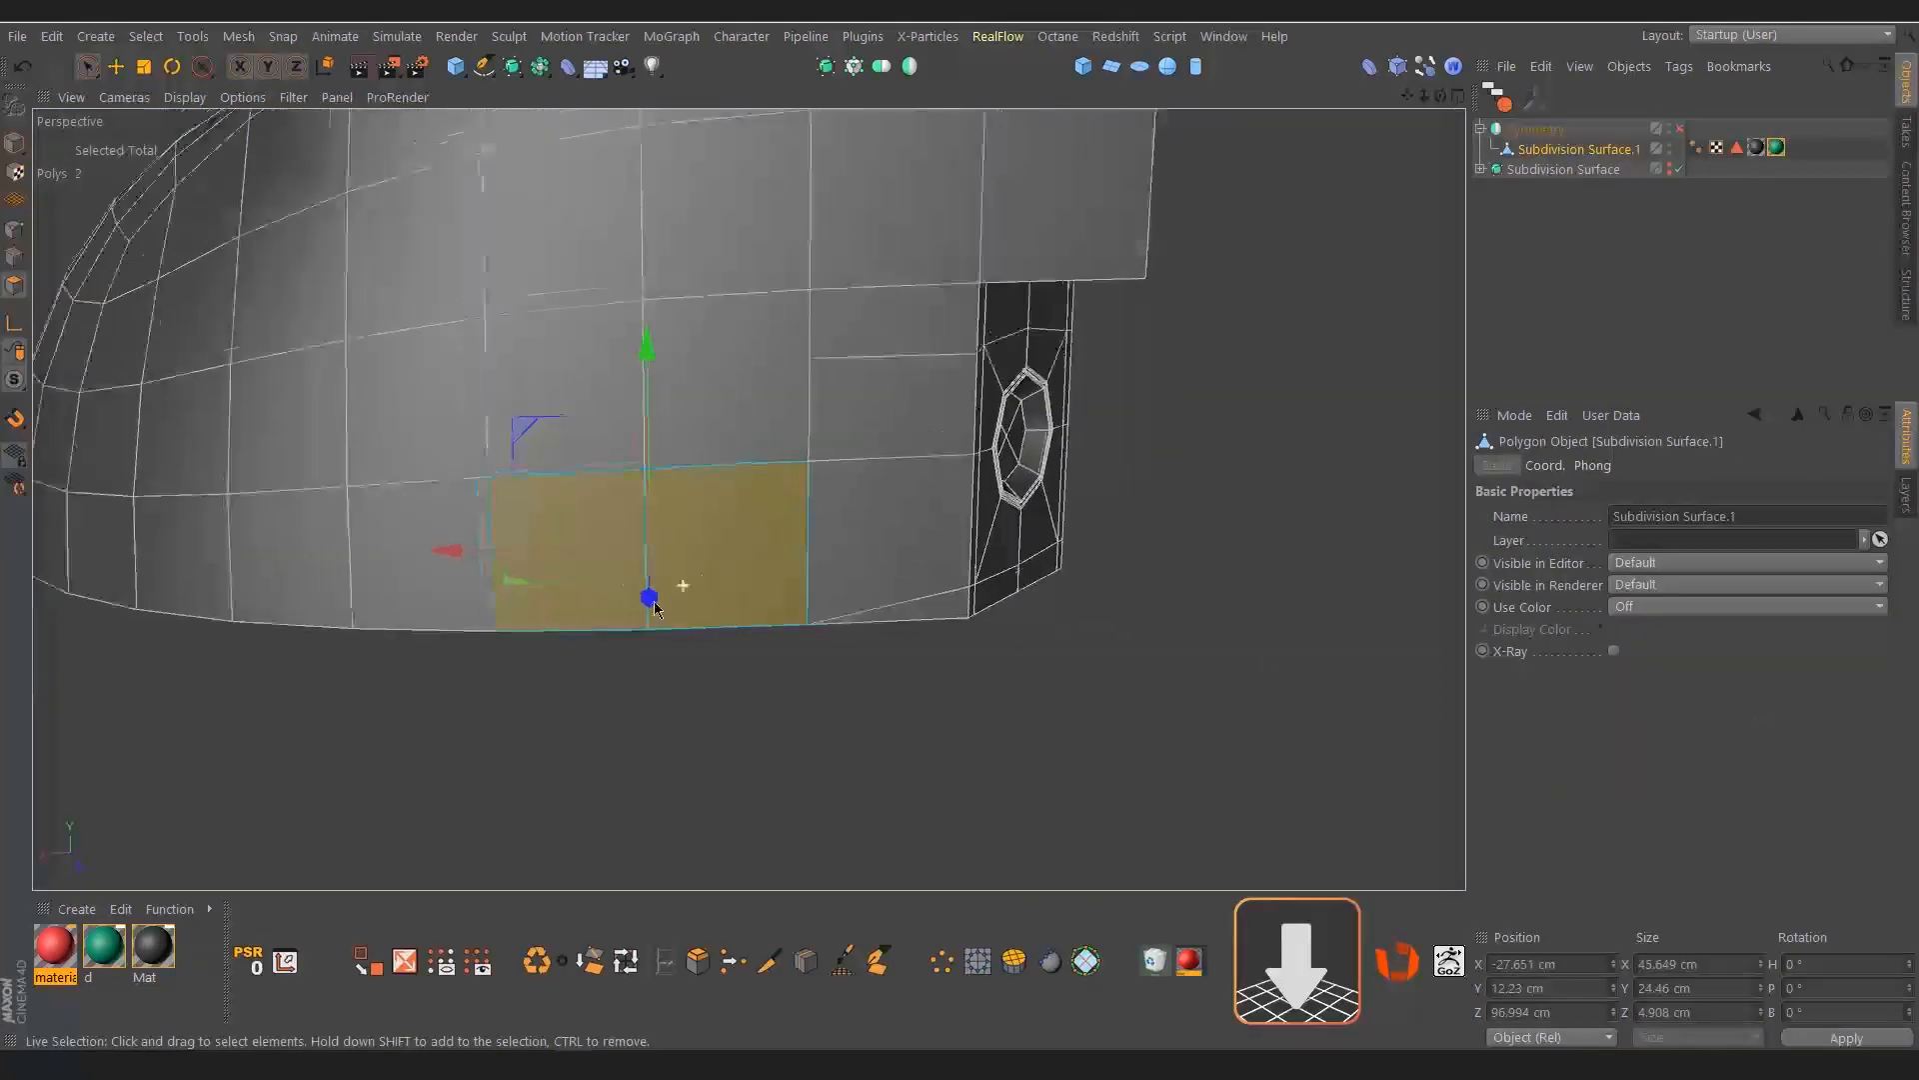
scroll(667, 588, "up", 3)
key("t")
left_click(511, 678)
scroll(530, 660, "down", 2)
key("Return")
left_click(475, 572)
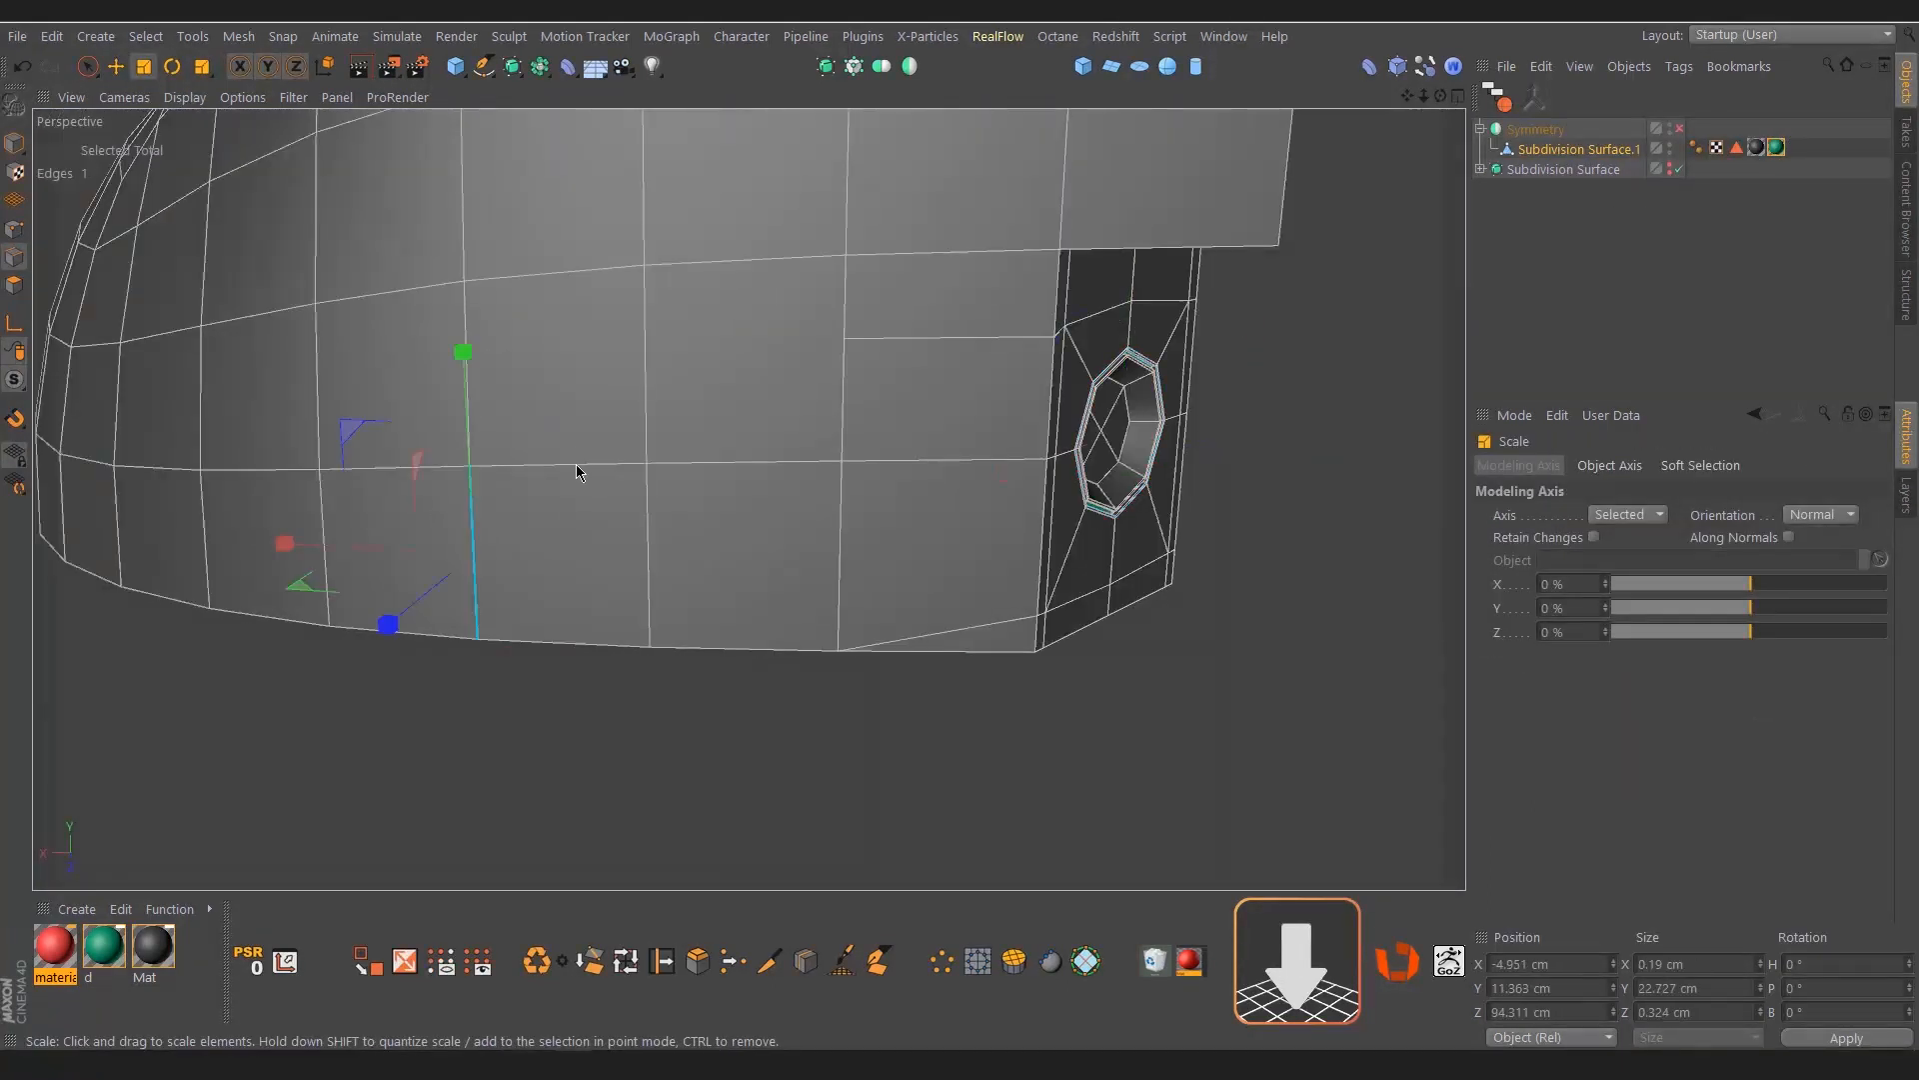
left_click(576, 464, "shift")
left_click(649, 552, "shift")
scroll(699, 544, "up", 2)
left_click_drag(699, 544, 706, 600, "alt")
key("m")
key("o")
scroll(467, 605, "up", 3)
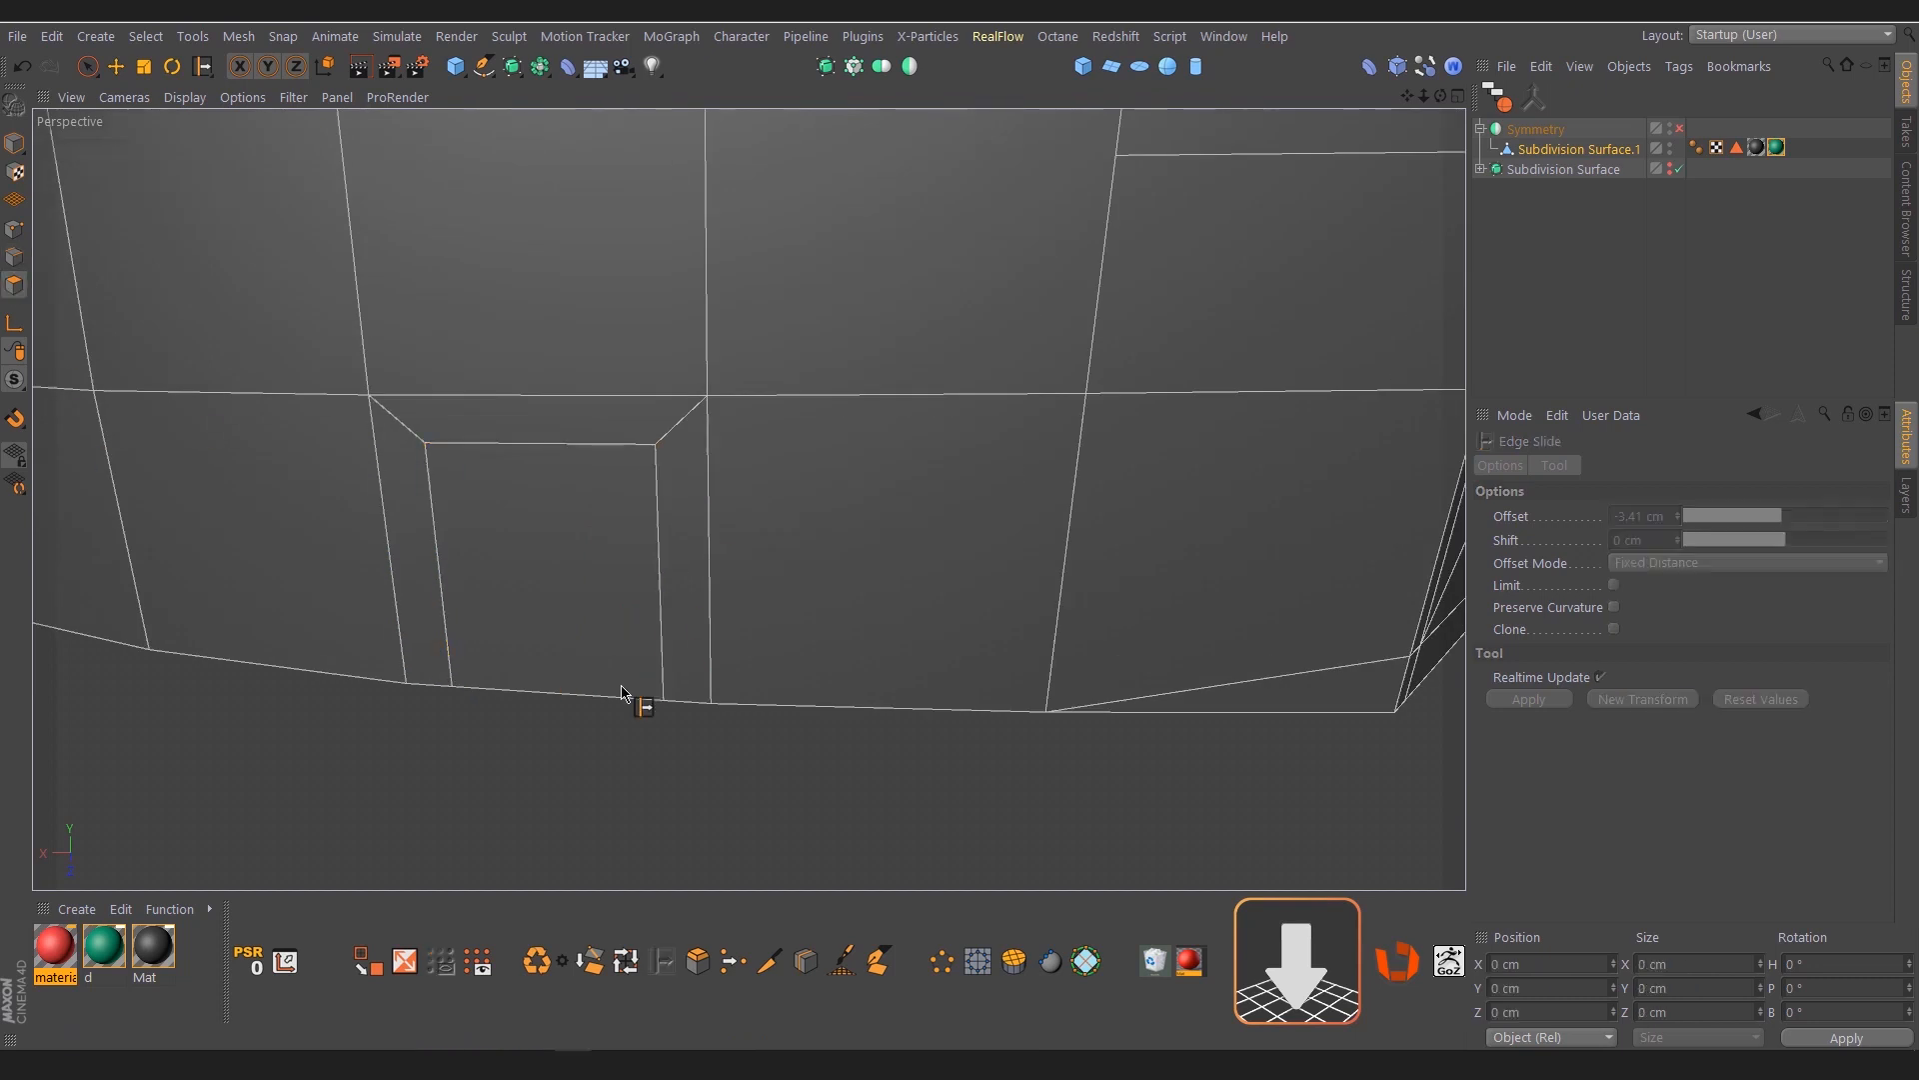
Extrude the framed side-wall polygon outward and rotate its front face to an angle
left_click_drag(634, 699, 560, 715, "alt")
key("e")
left_click(596, 647)
key("d")
left_click_drag(596, 647, 664, 650)
scroll(480, 680, "down", 3)
left_click_drag(400, 789, 524, 765, "alt")
key("r")
key("ctrl+a")
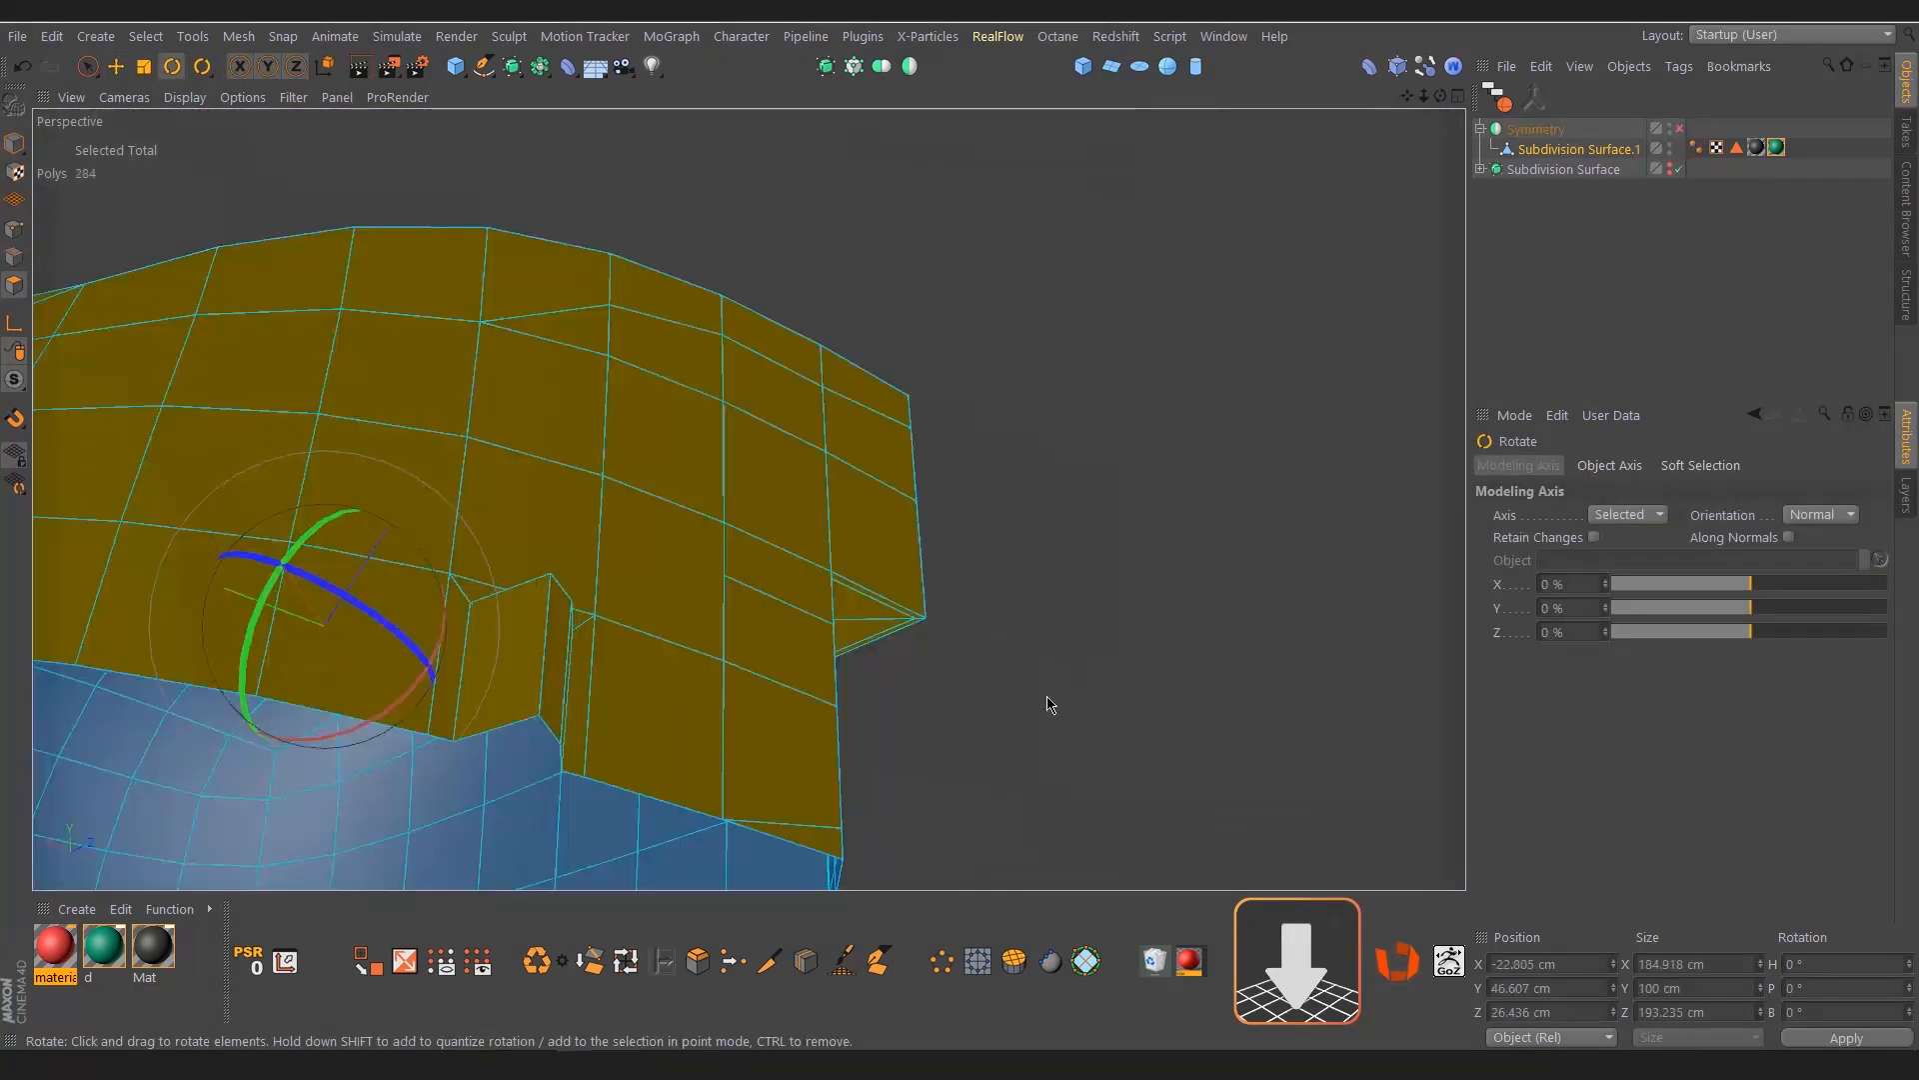
left_click(1049, 702)
left_click_drag(1049, 703, 460, 700, "alt")
scroll(506, 690, "up", 2)
Reshape the side-wall protrusion by sliding its lower corner points in point mode
left_click(14, 229)
key("m")
key("o")
left_click_drag(505, 767, 534, 722, "alt")
mouse_move(471, 783)
left_mouse_down("alt")
mouse_move(497, 784)
mouse_move(470, 770)
left_mouse_up("alt")
Select the three edges around the protrusion's front face and slide a clone of them about 0.89 cm inward
left_click(14, 257)
key("e")
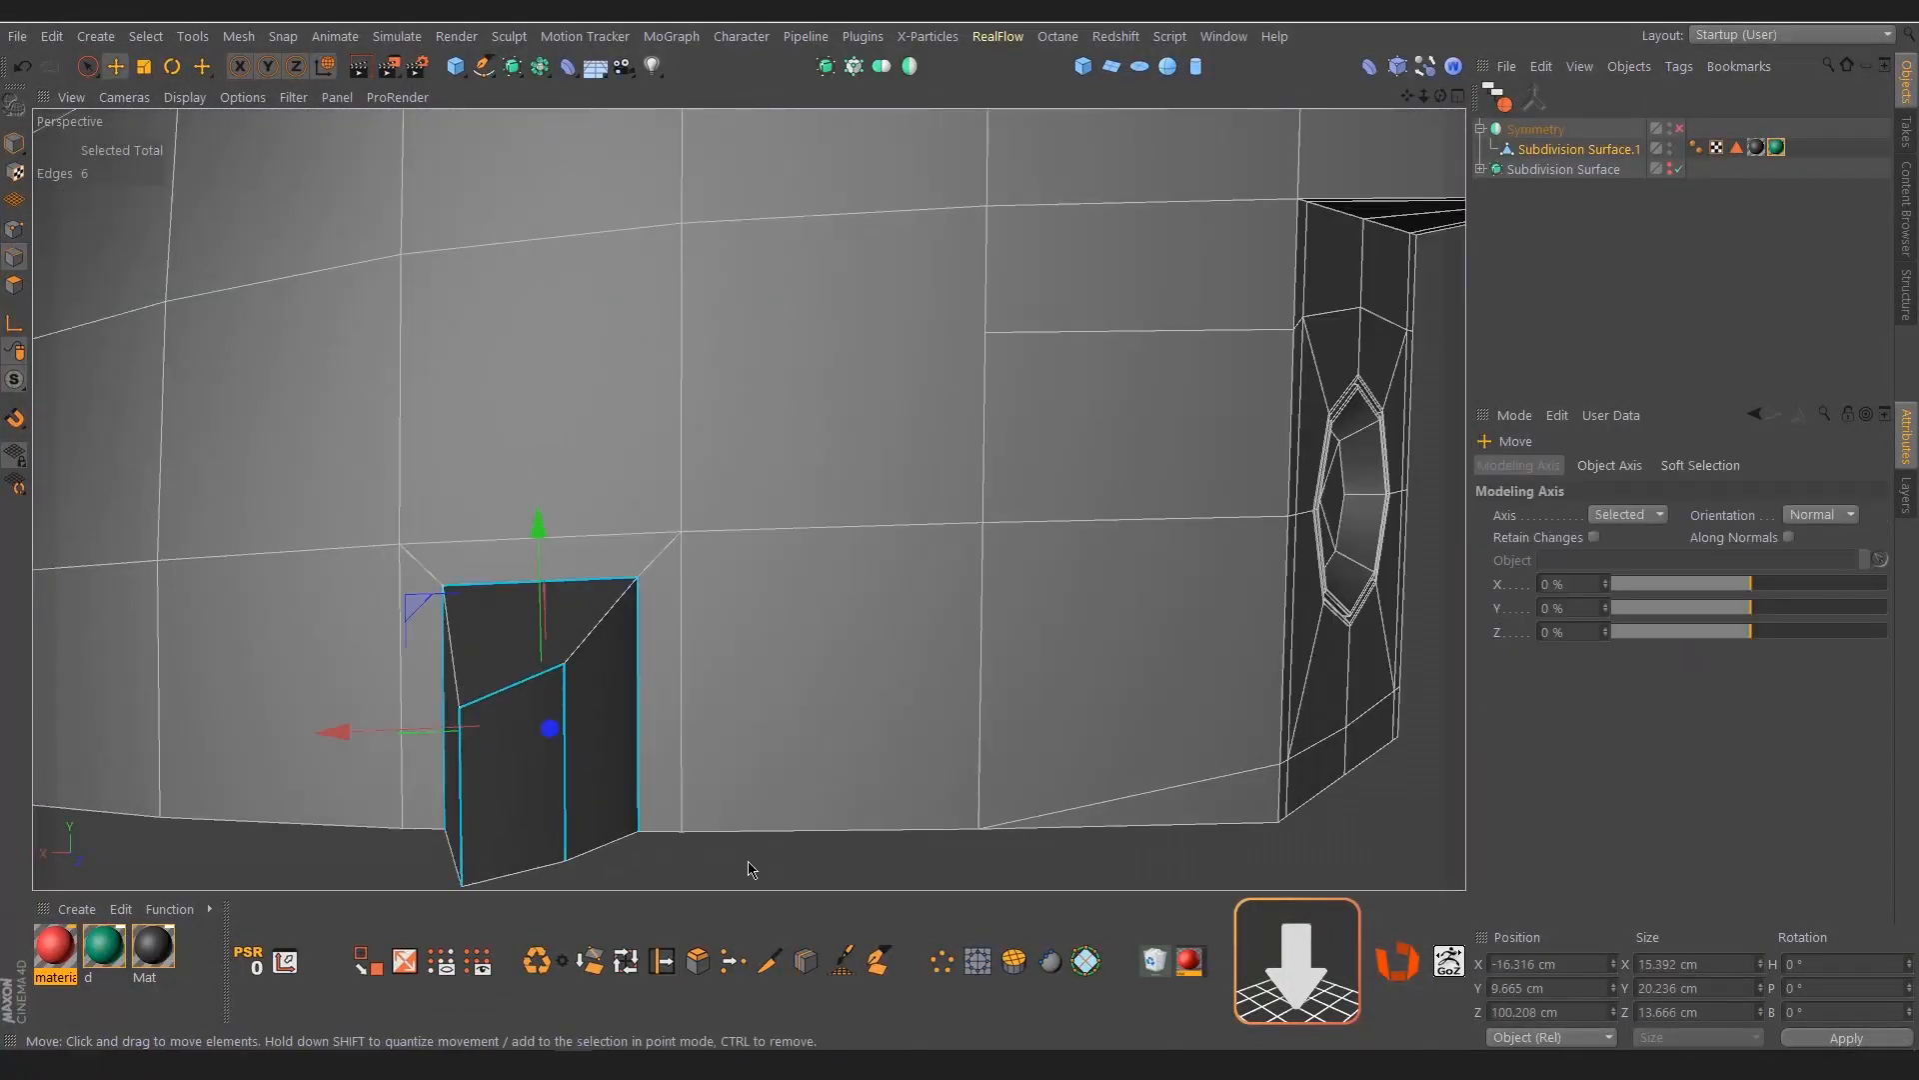
left_click_drag(750, 870, 543, 650, "alt")
left_click(603, 672)
scroll(560, 666, "up", 1)
left_click(547, 654, "shift")
left_click(513, 690, "shift")
key("m")
key("o")
scroll(539, 646, "down", 2)
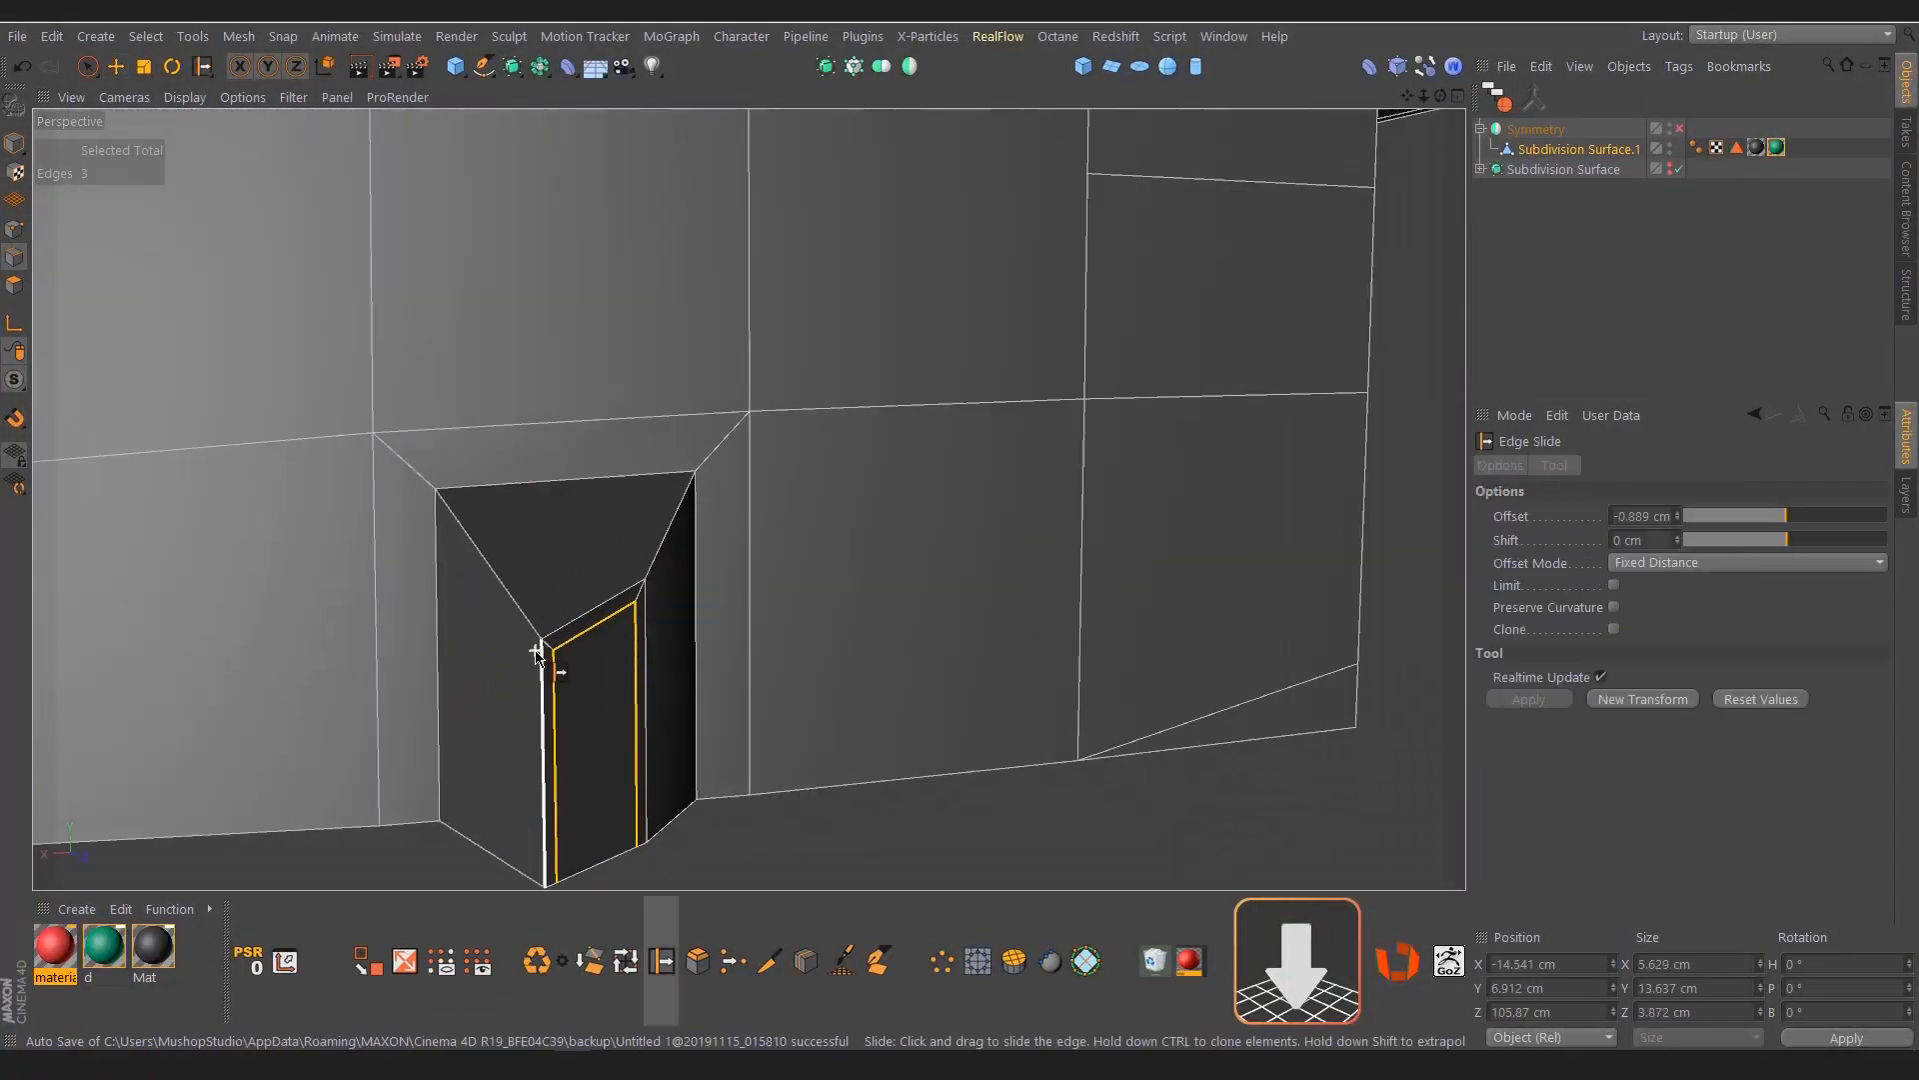
Add support loop cuts around the protrusion, close to its base and its front face
key("k")
key("l")
left_click_drag(450, 506, 790, 645, "alt")
key("space")
scroll(607, 622, "up", 4)
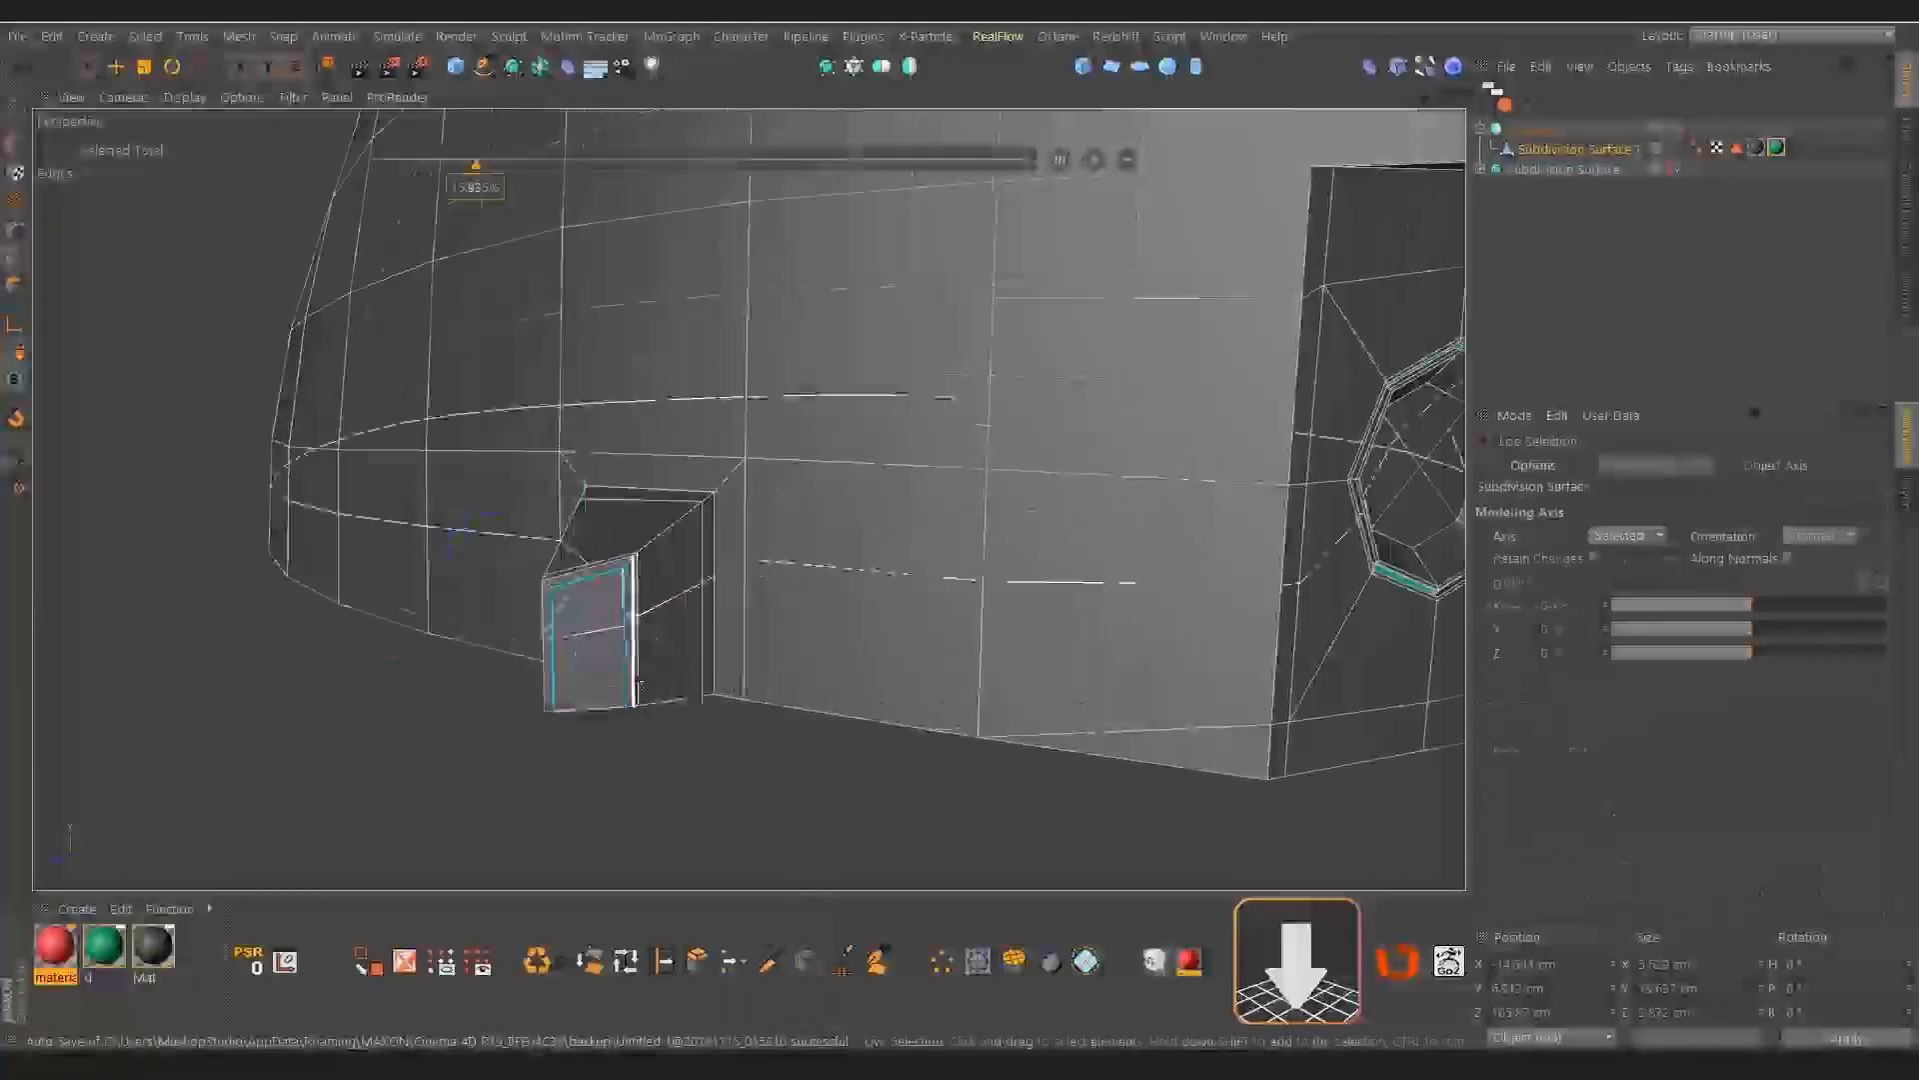
Select the three frame polygons on the protrusion's front face, inset them and extrude them inward with a -0.5 cm offset
left_click(14, 285)
key("e")
scroll(530, 525, "up", 1)
left_click(580, 495)
left_click(494, 556, "shift")
left_click(691, 590, "shift")
scroll(608, 591, "down", 1)
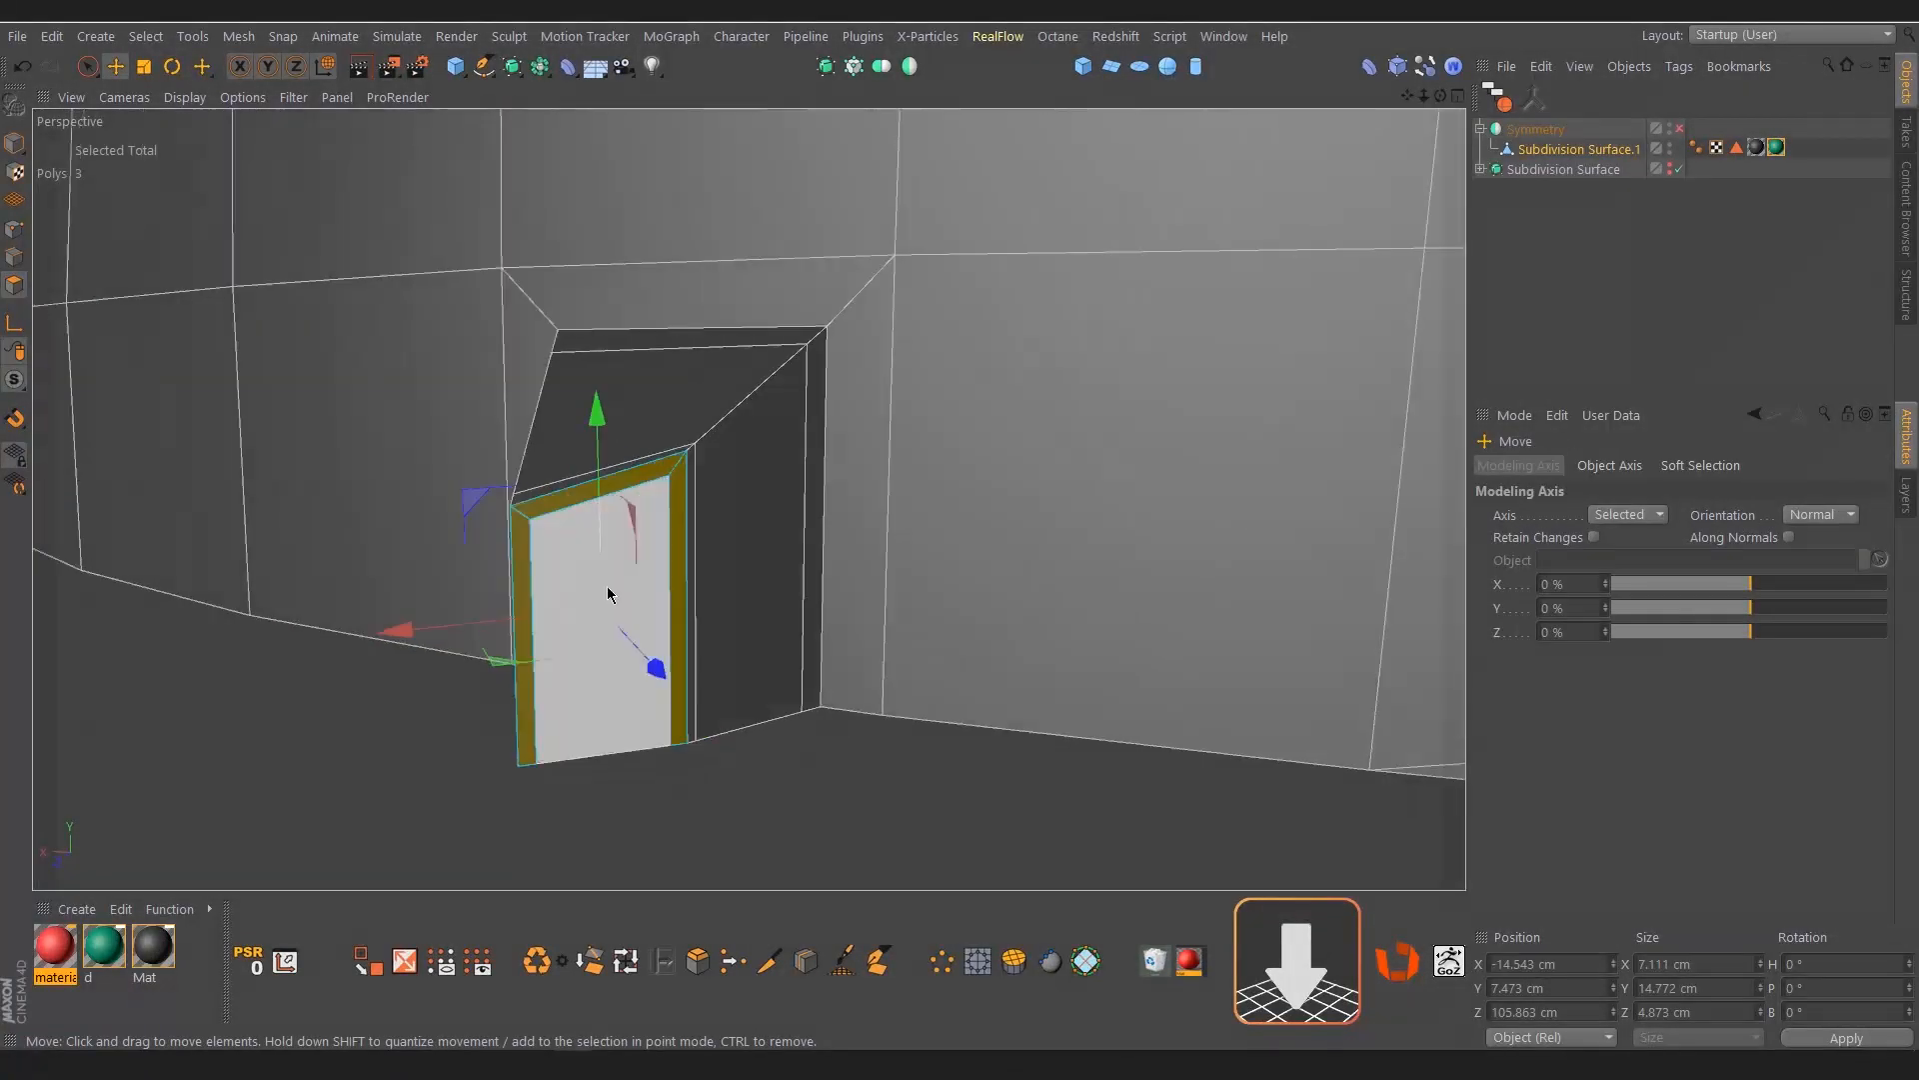
key("i")
left_click_drag(630, 596, 703, 608)
key("d")
scroll(703, 607, "down", 2)
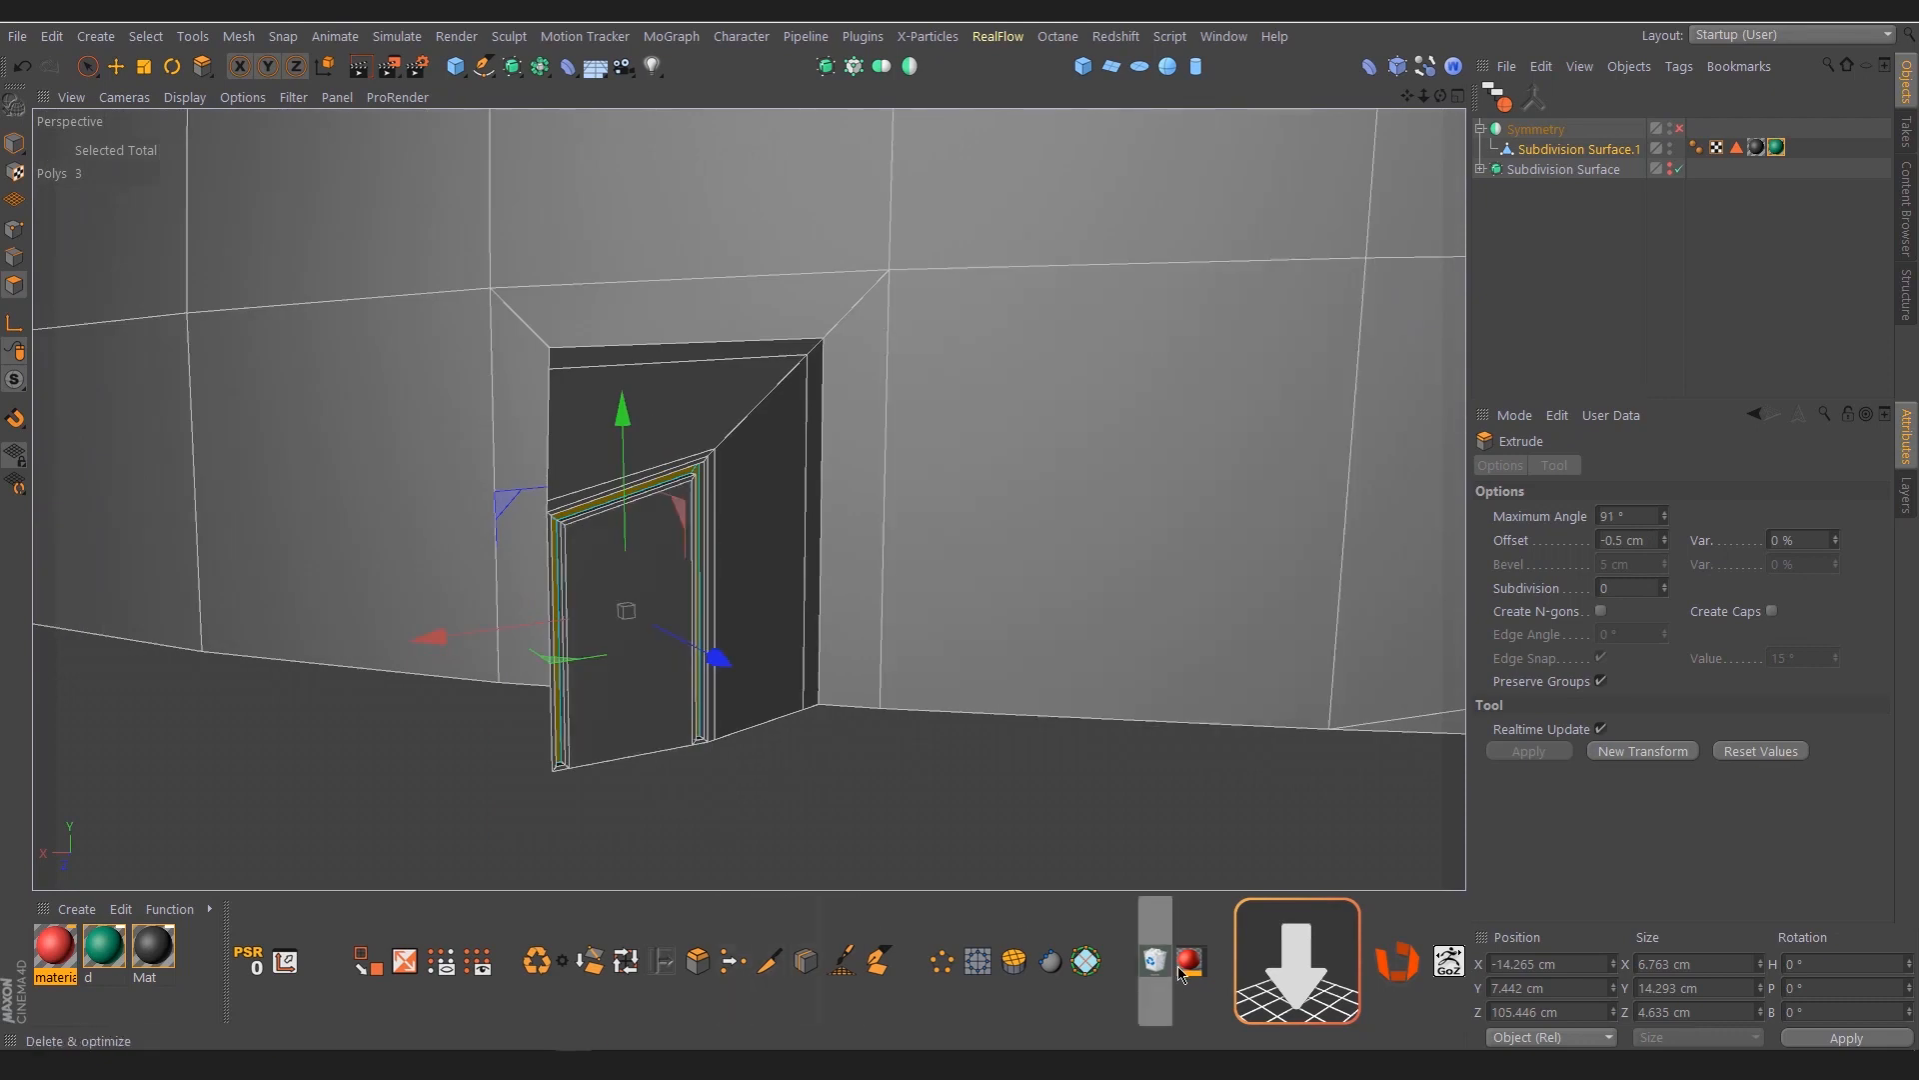
Give the frame groove its own material named "2" and check the model with Symmetry enabled
key("Return")
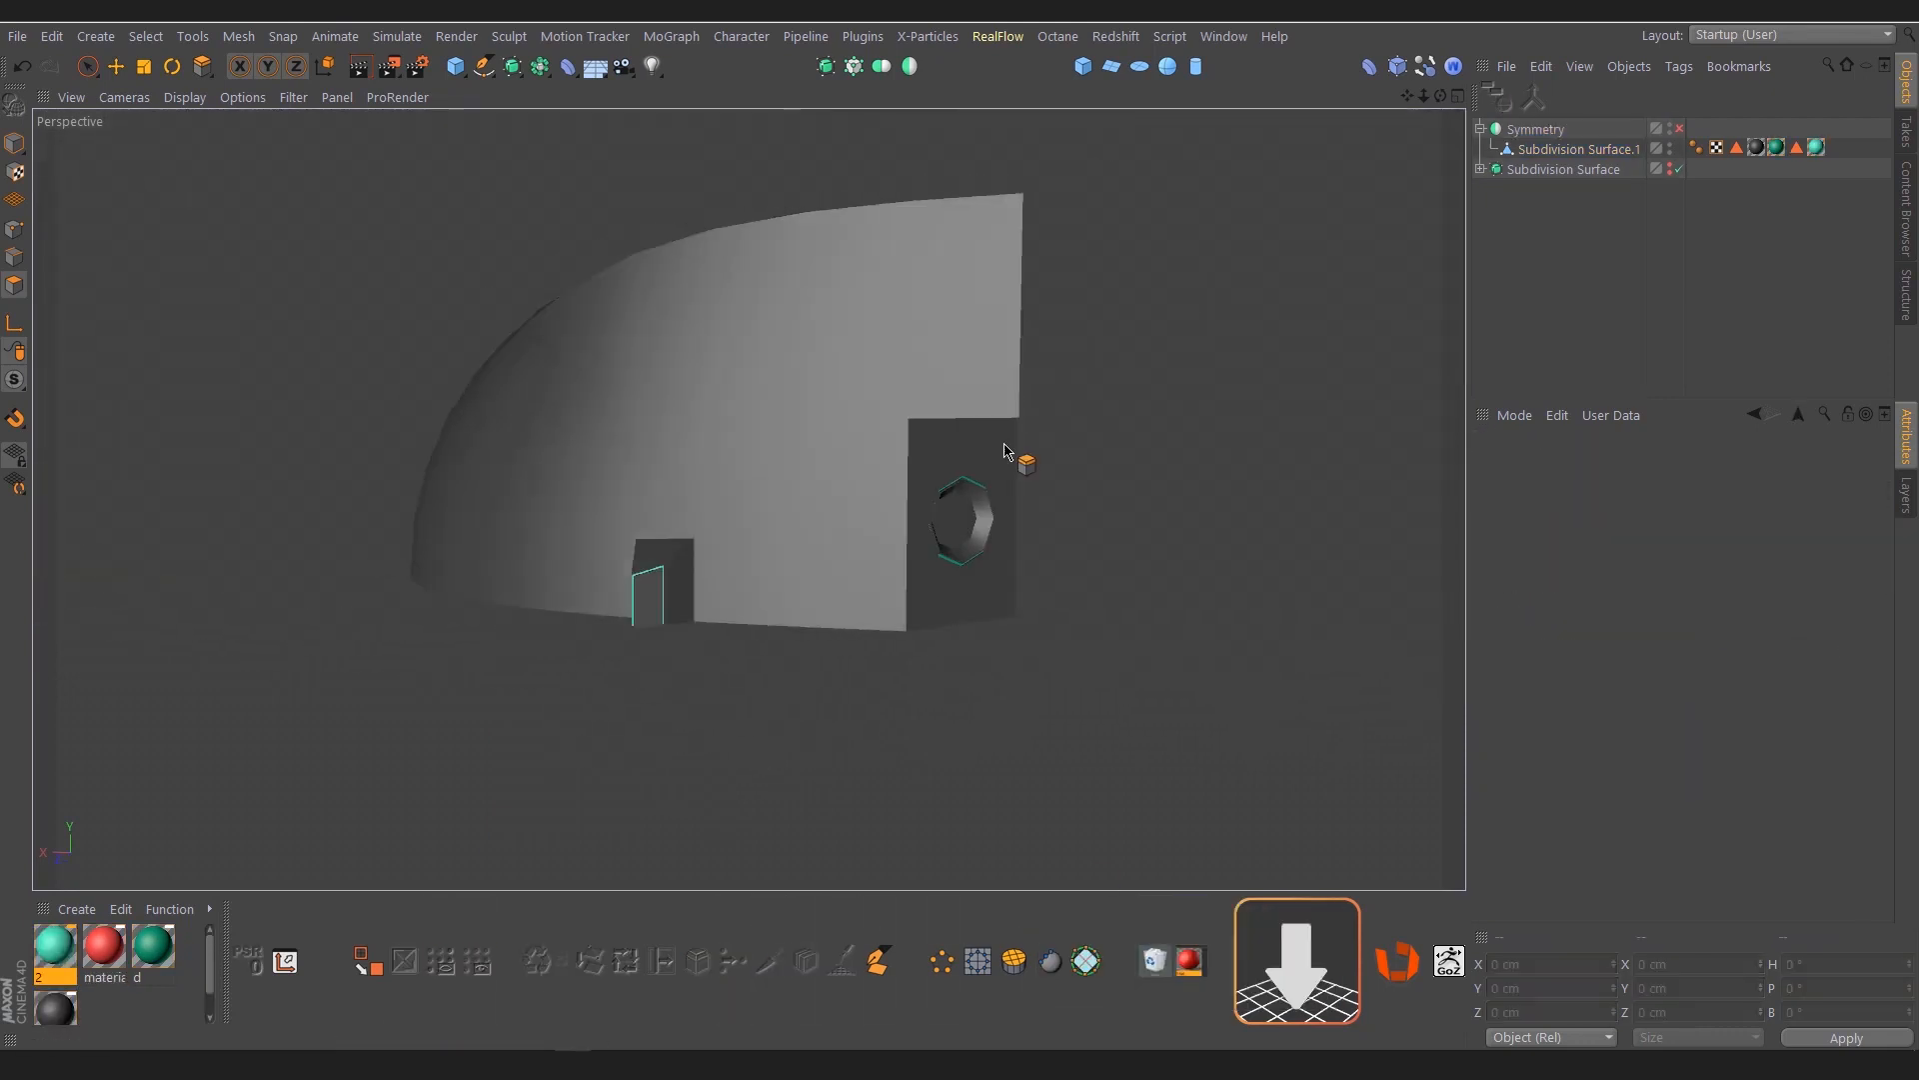
left_click_drag(1005, 450, 771, 647, "alt")
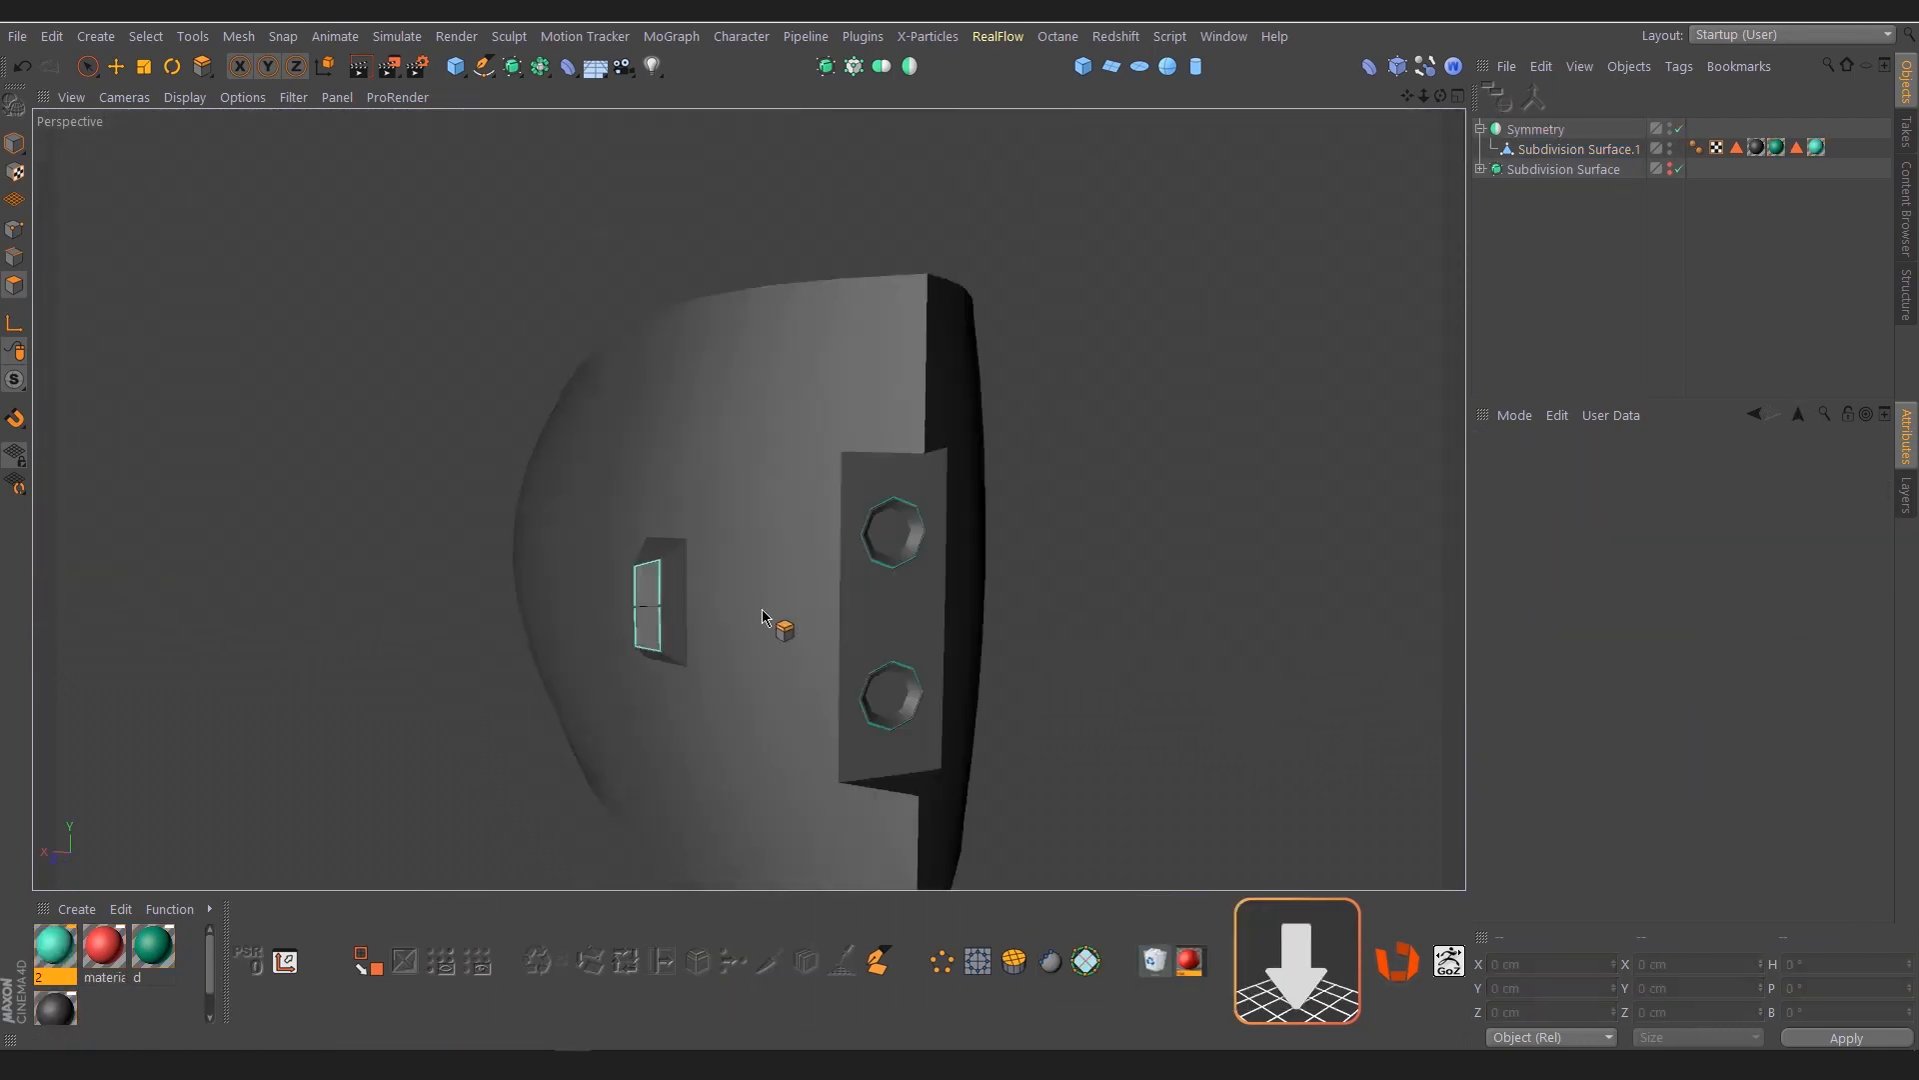
scroll(771, 647, "up", 2)
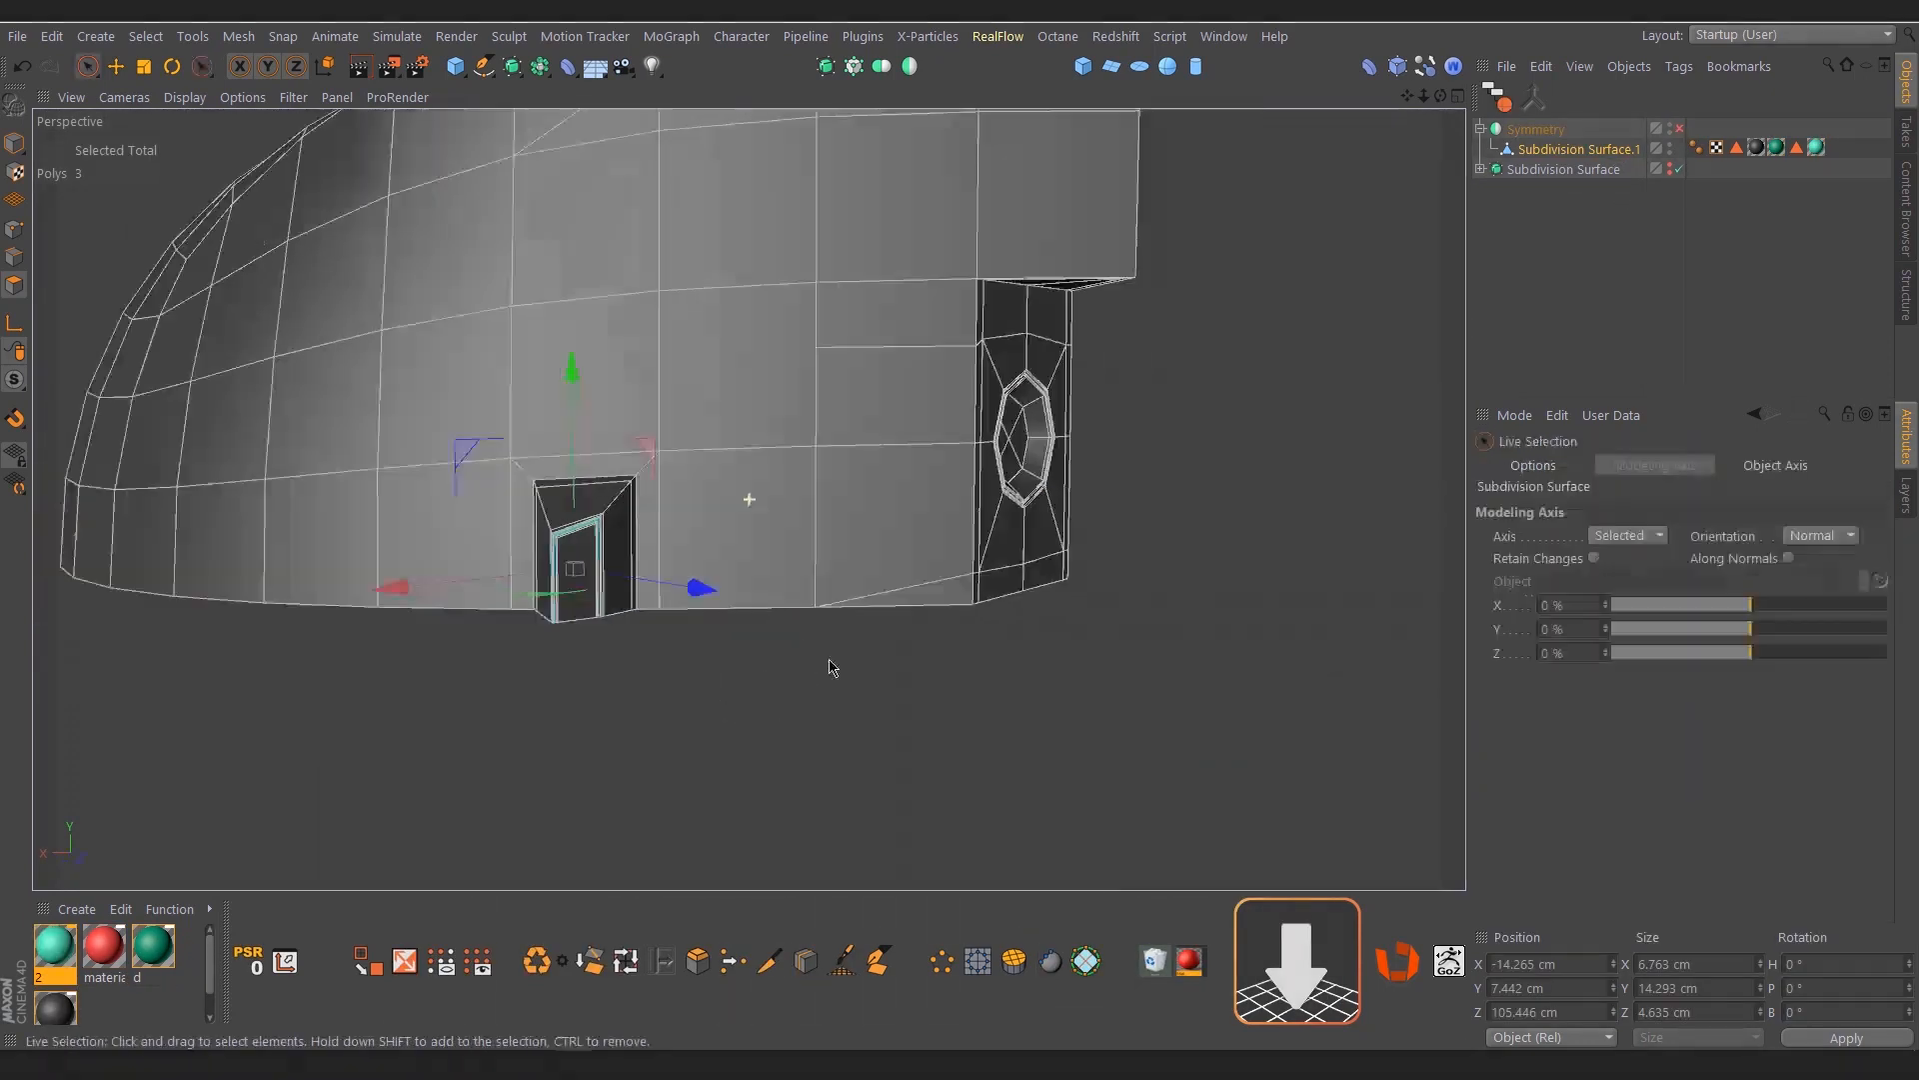
scroll(760, 713, "up", 2)
Loop-select the open bottom boundary edges of the half mesh and scale them flat to 0 cm in Y
key("e")
key("Return")
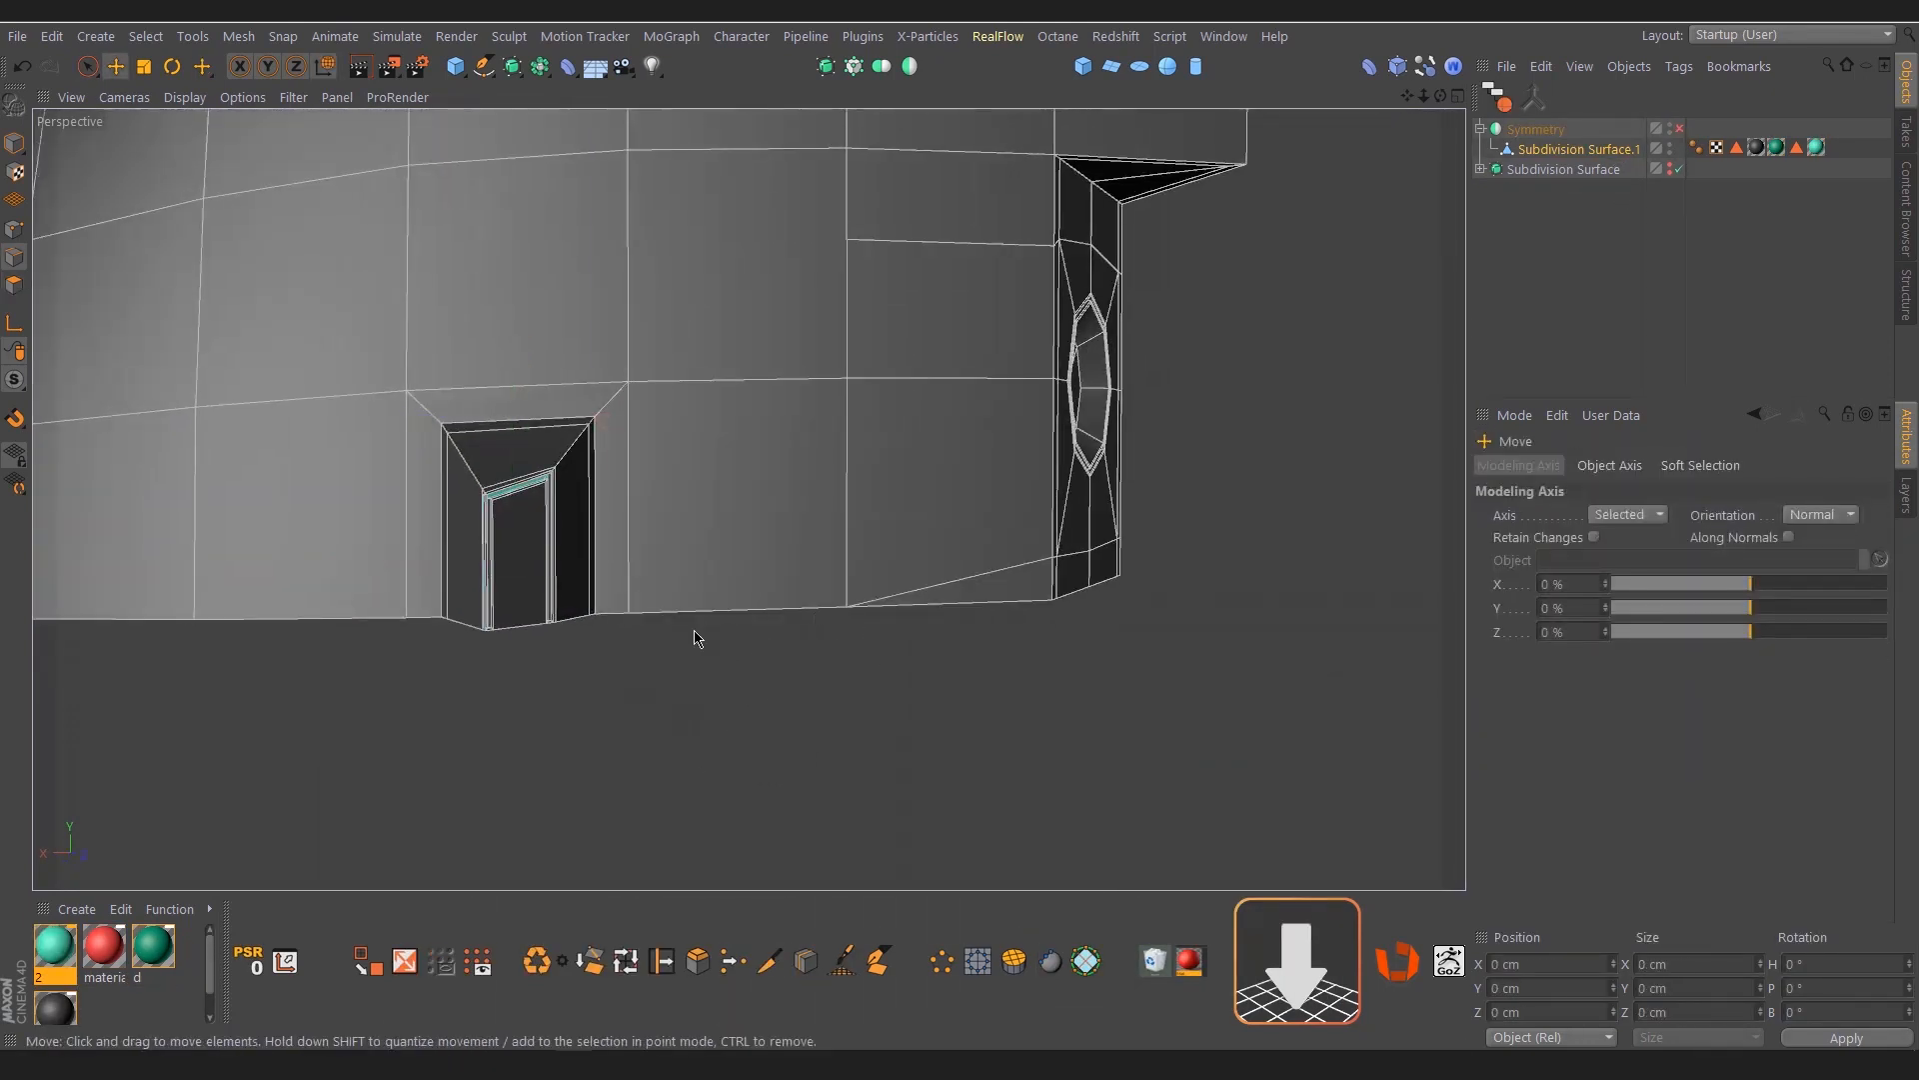
left_click(696, 620)
double_click(421, 624)
left_click_drag(1005, 632, 945, 624, "alt")
key("u")
key("l")
left_click(683, 632)
scroll(674, 637, "down", 2)
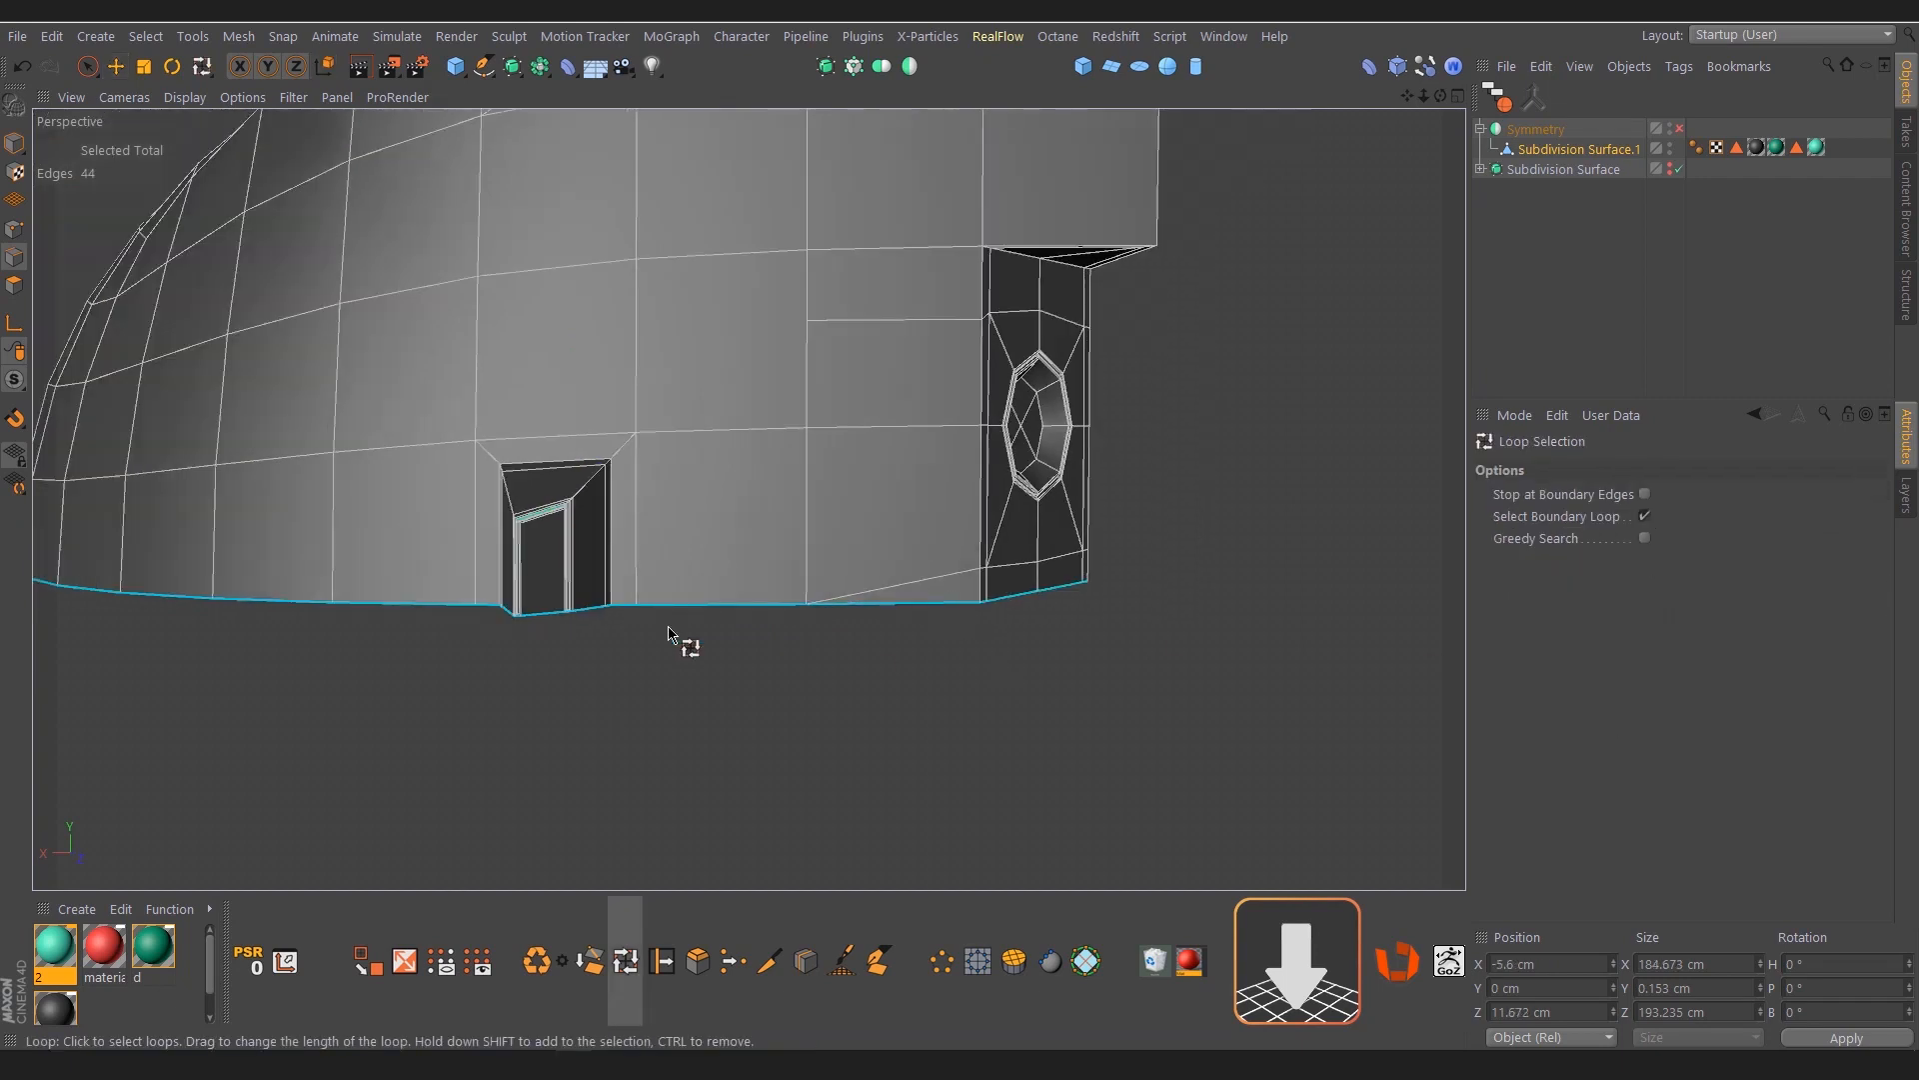
key("t")
left_click_drag(676, 632, 985, 489, "alt")
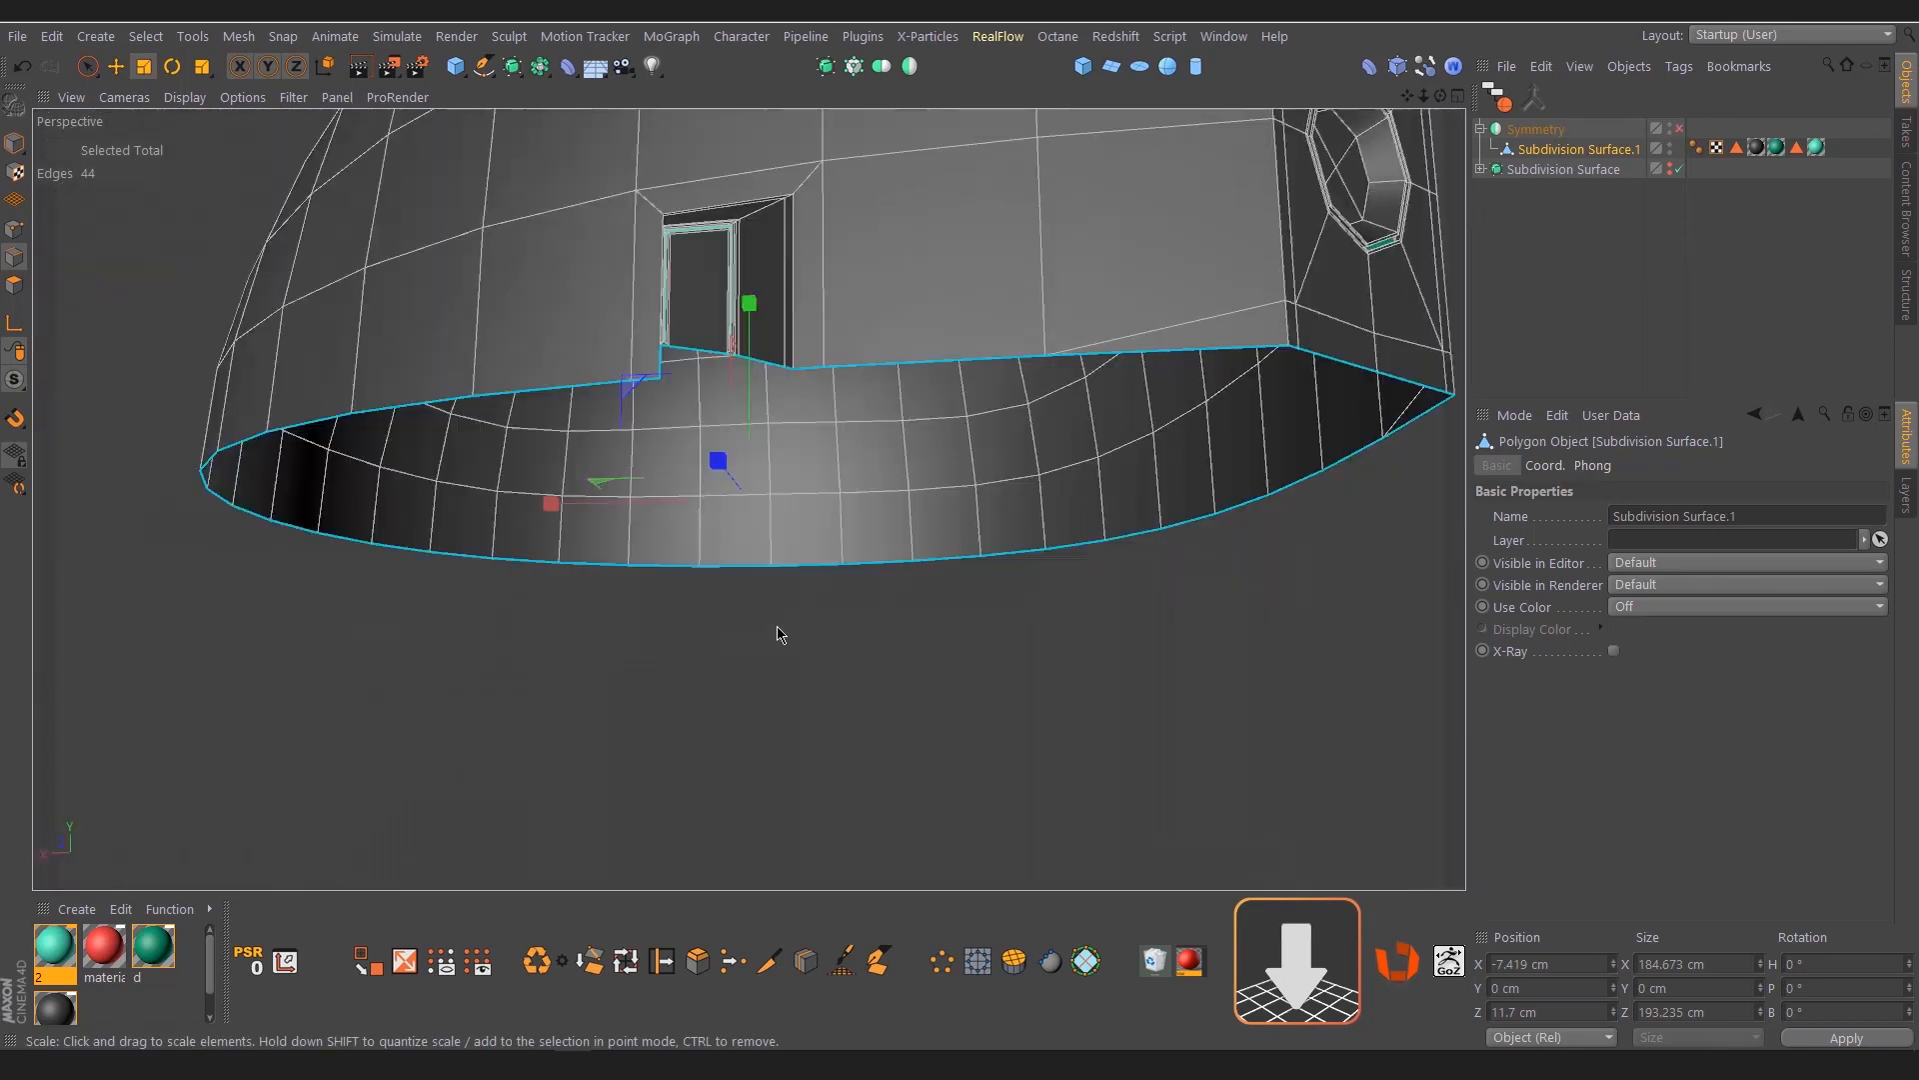
With Symmetry disabled, cut lines from both lower corners of a frame groove down to the bottom boundary
left_click(778, 635)
scroll(741, 445, "up", 6)
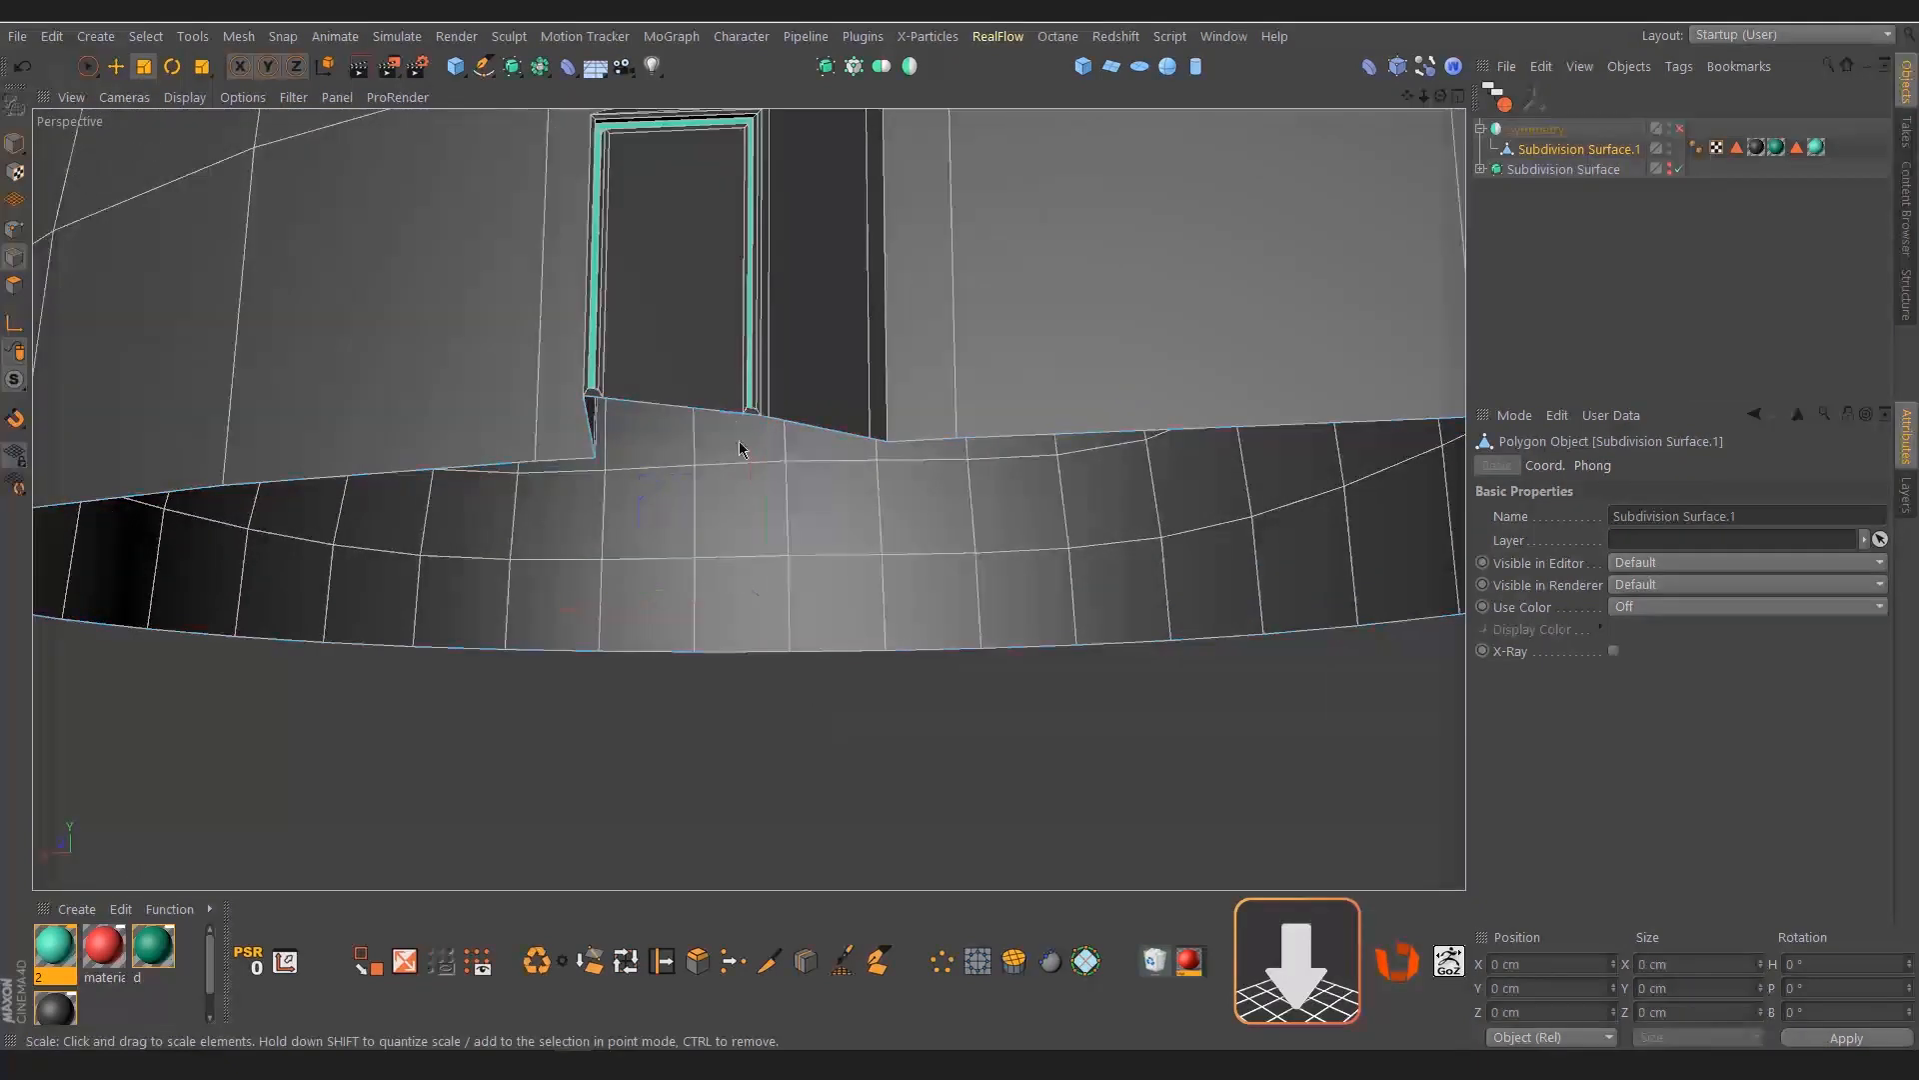
mouse_move(740, 446)
left_mouse_down("alt")
mouse_move(693, 467)
mouse_move(760, 469)
left_mouse_up("alt")
scroll(760, 470, "up", 3)
left_click(770, 960)
left_click(832, 414)
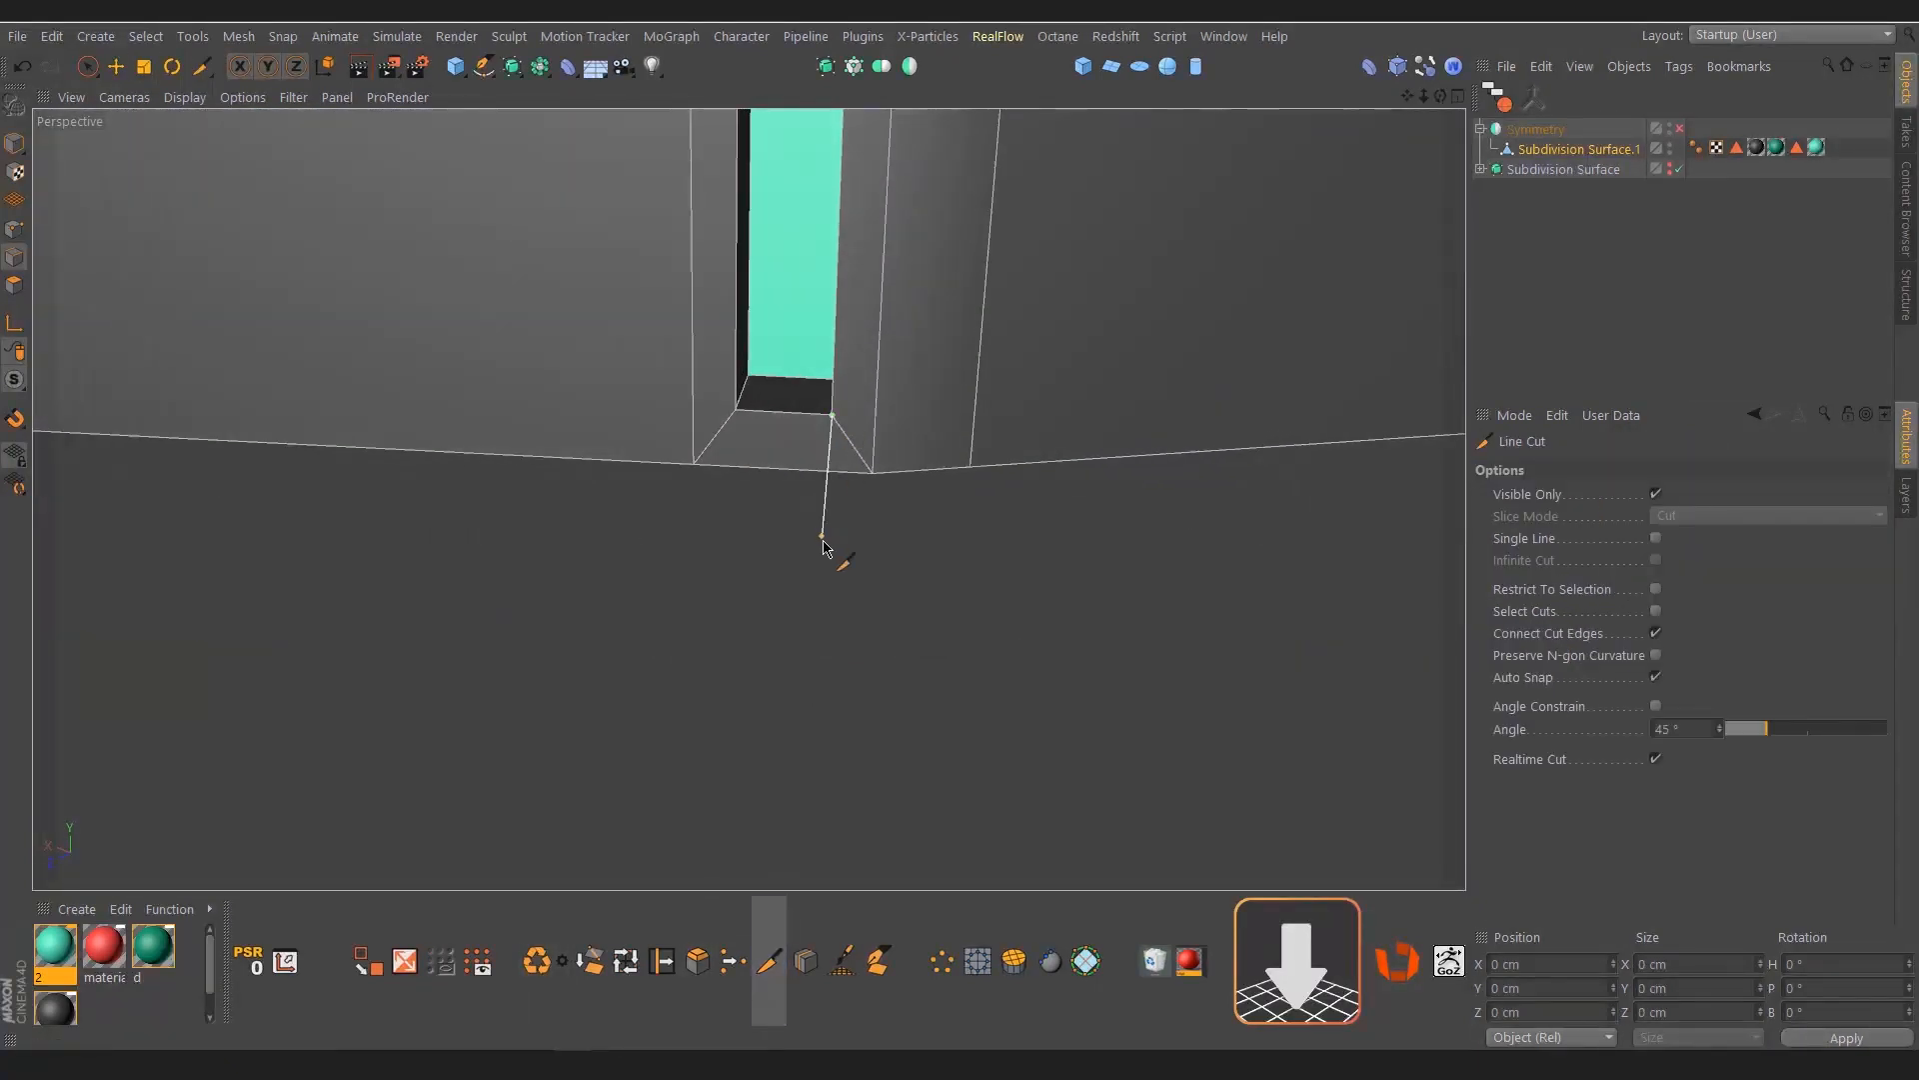
left_click(828, 540)
key("Escape")
left_click(736, 410)
left_click(730, 541)
key("Escape")
Delete the small polygon closing the lower end of the frame's first vertical groove
scroll(760, 470, "up", 3)
left_click_drag(770, 461, 755, 584, "alt")
key("space")
key("Return")
key("e")
left_click(848, 508)
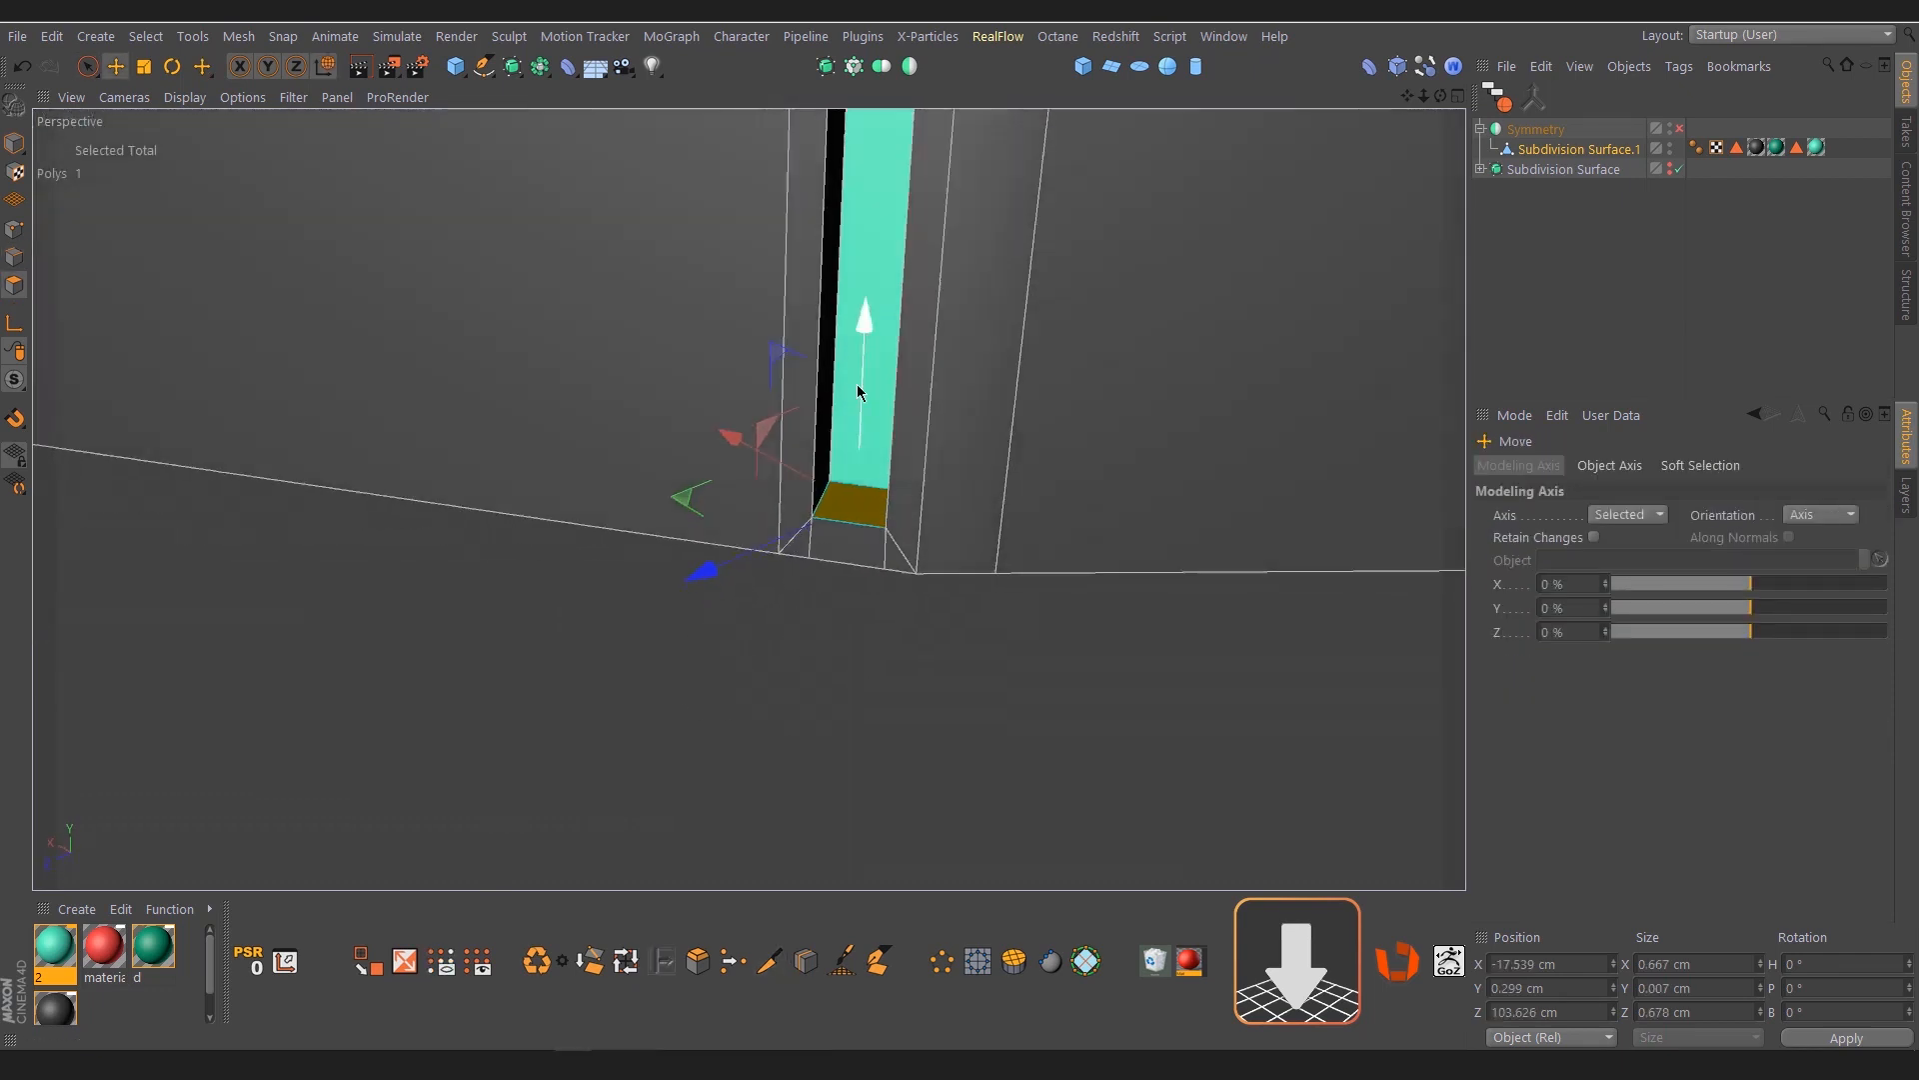
left_click_drag(861, 350, 861, 392)
key("Delete")
key("ctrl+a")
right_click_drag(1054, 596, 976, 604, "alt")
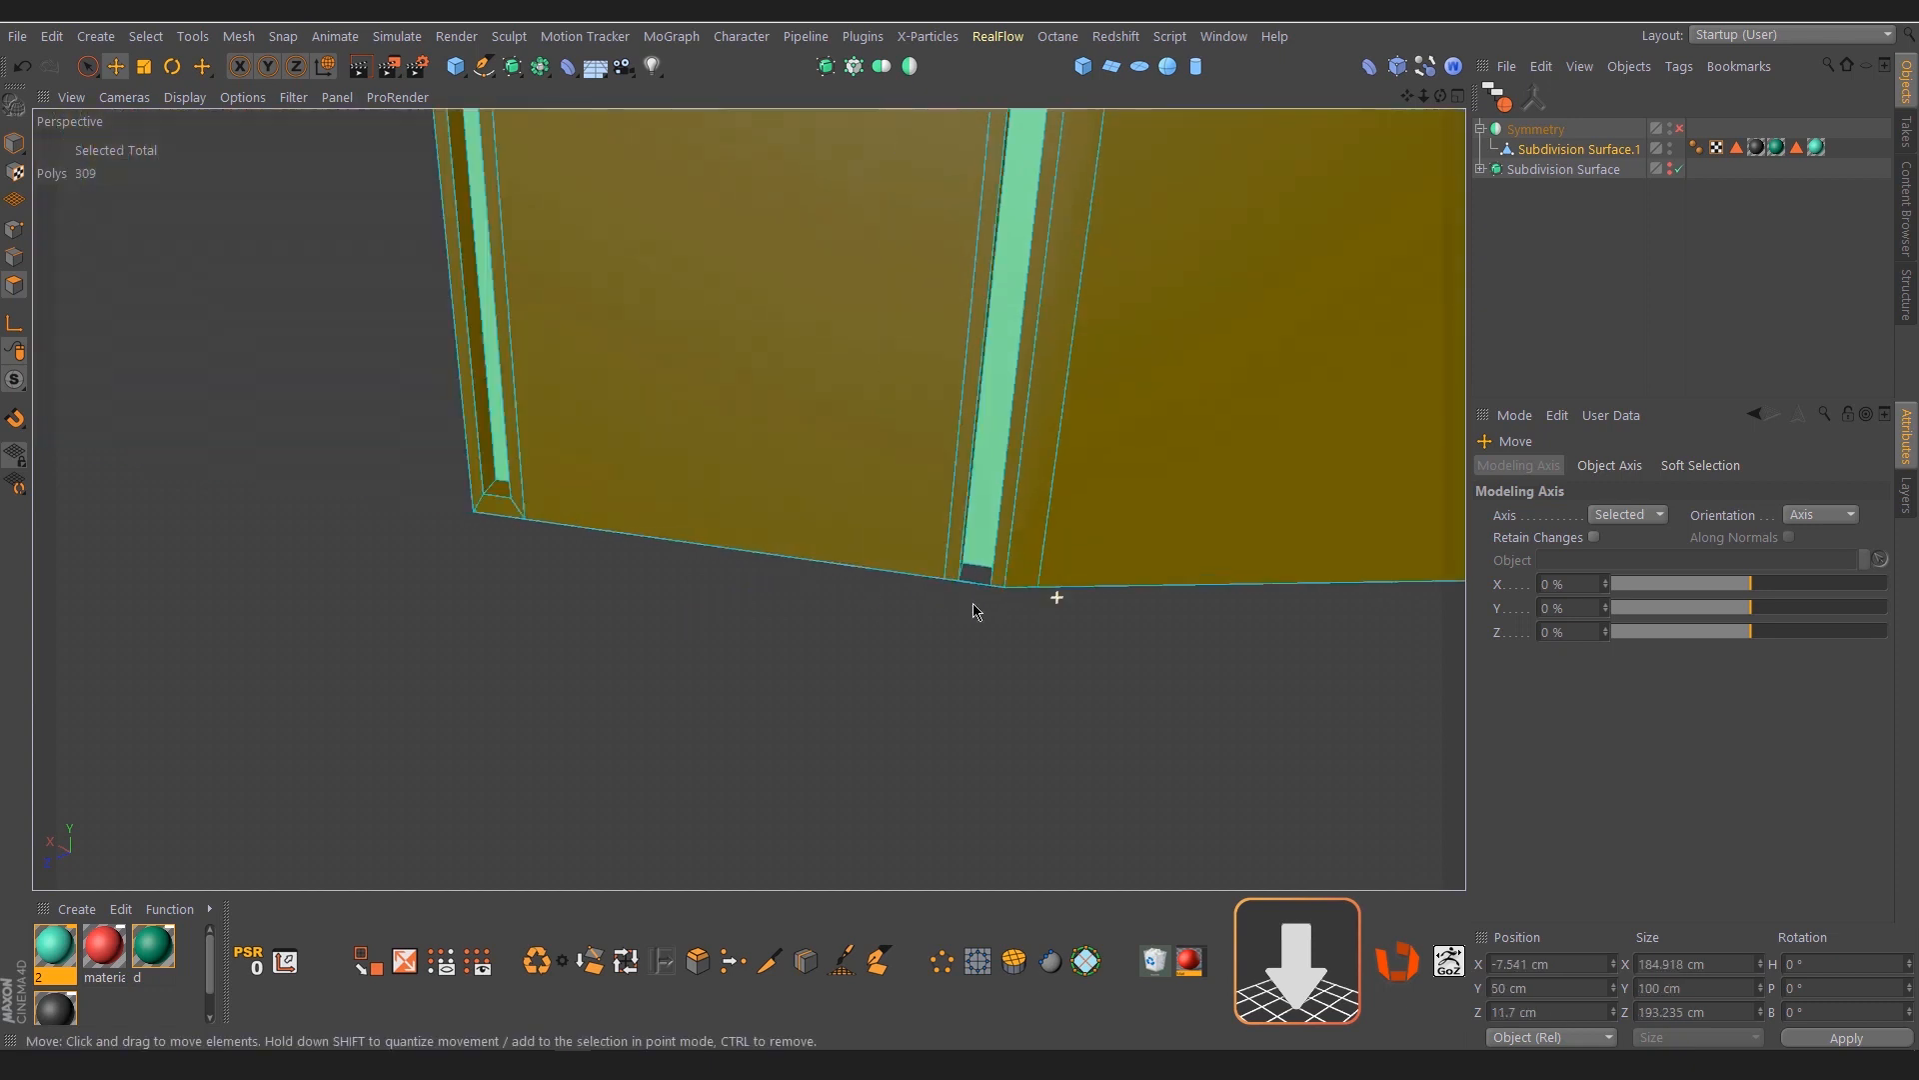
Delete the matching end polygon at the bottom of the frame's other vertical groove
left_click_drag(489, 535, 589, 529, "alt")
left_click(576, 500)
left_click_drag(564, 329, 572, 369)
key("Delete")
key("ctrl+a")
left_click(532, 589)
Line-cut the thin strip beneath the groove opening at the groove's corners and delete the sliver spanning the opening
right_click_drag(552, 544, 741, 518, "alt")
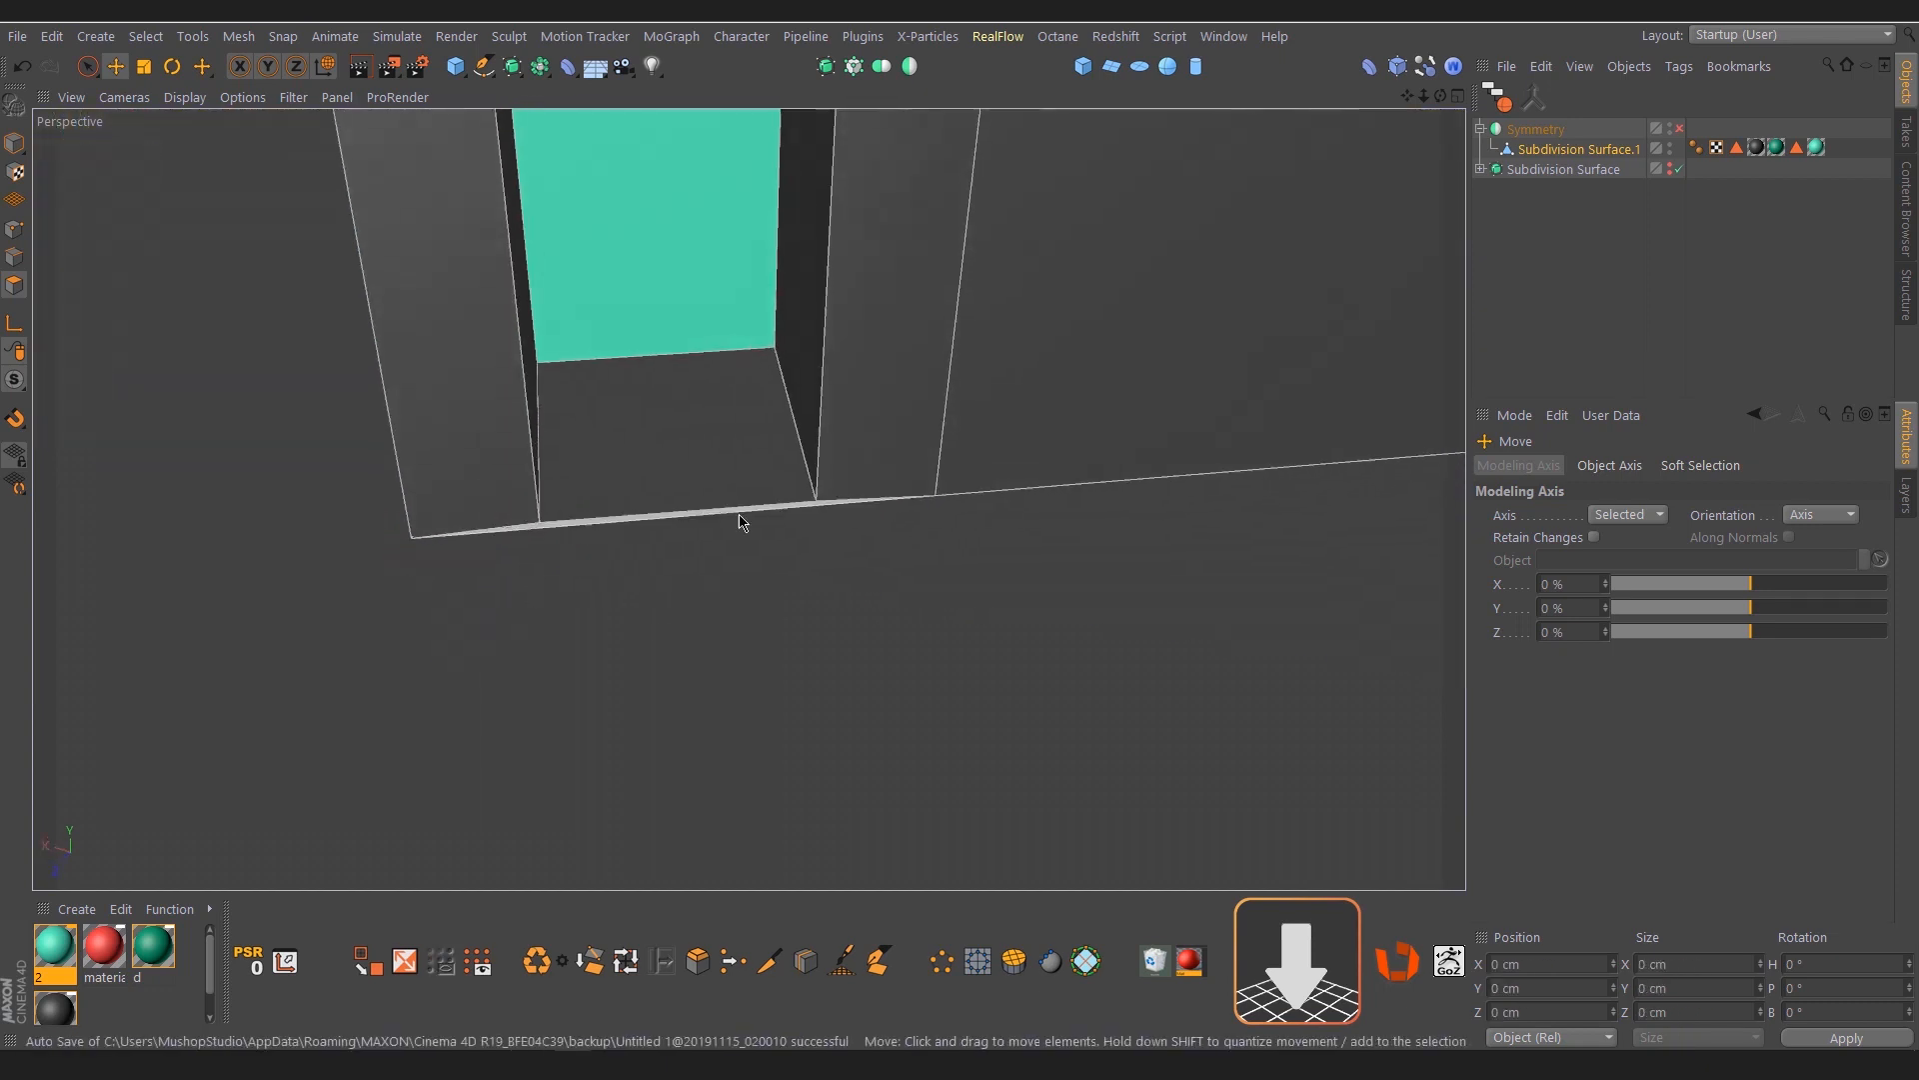
key("k")
key("k")
left_click_drag(878, 463, 772, 557, "alt")
right_click_drag(773, 557, 862, 560, "alt")
left_click_drag(863, 560, 796, 630, "alt")
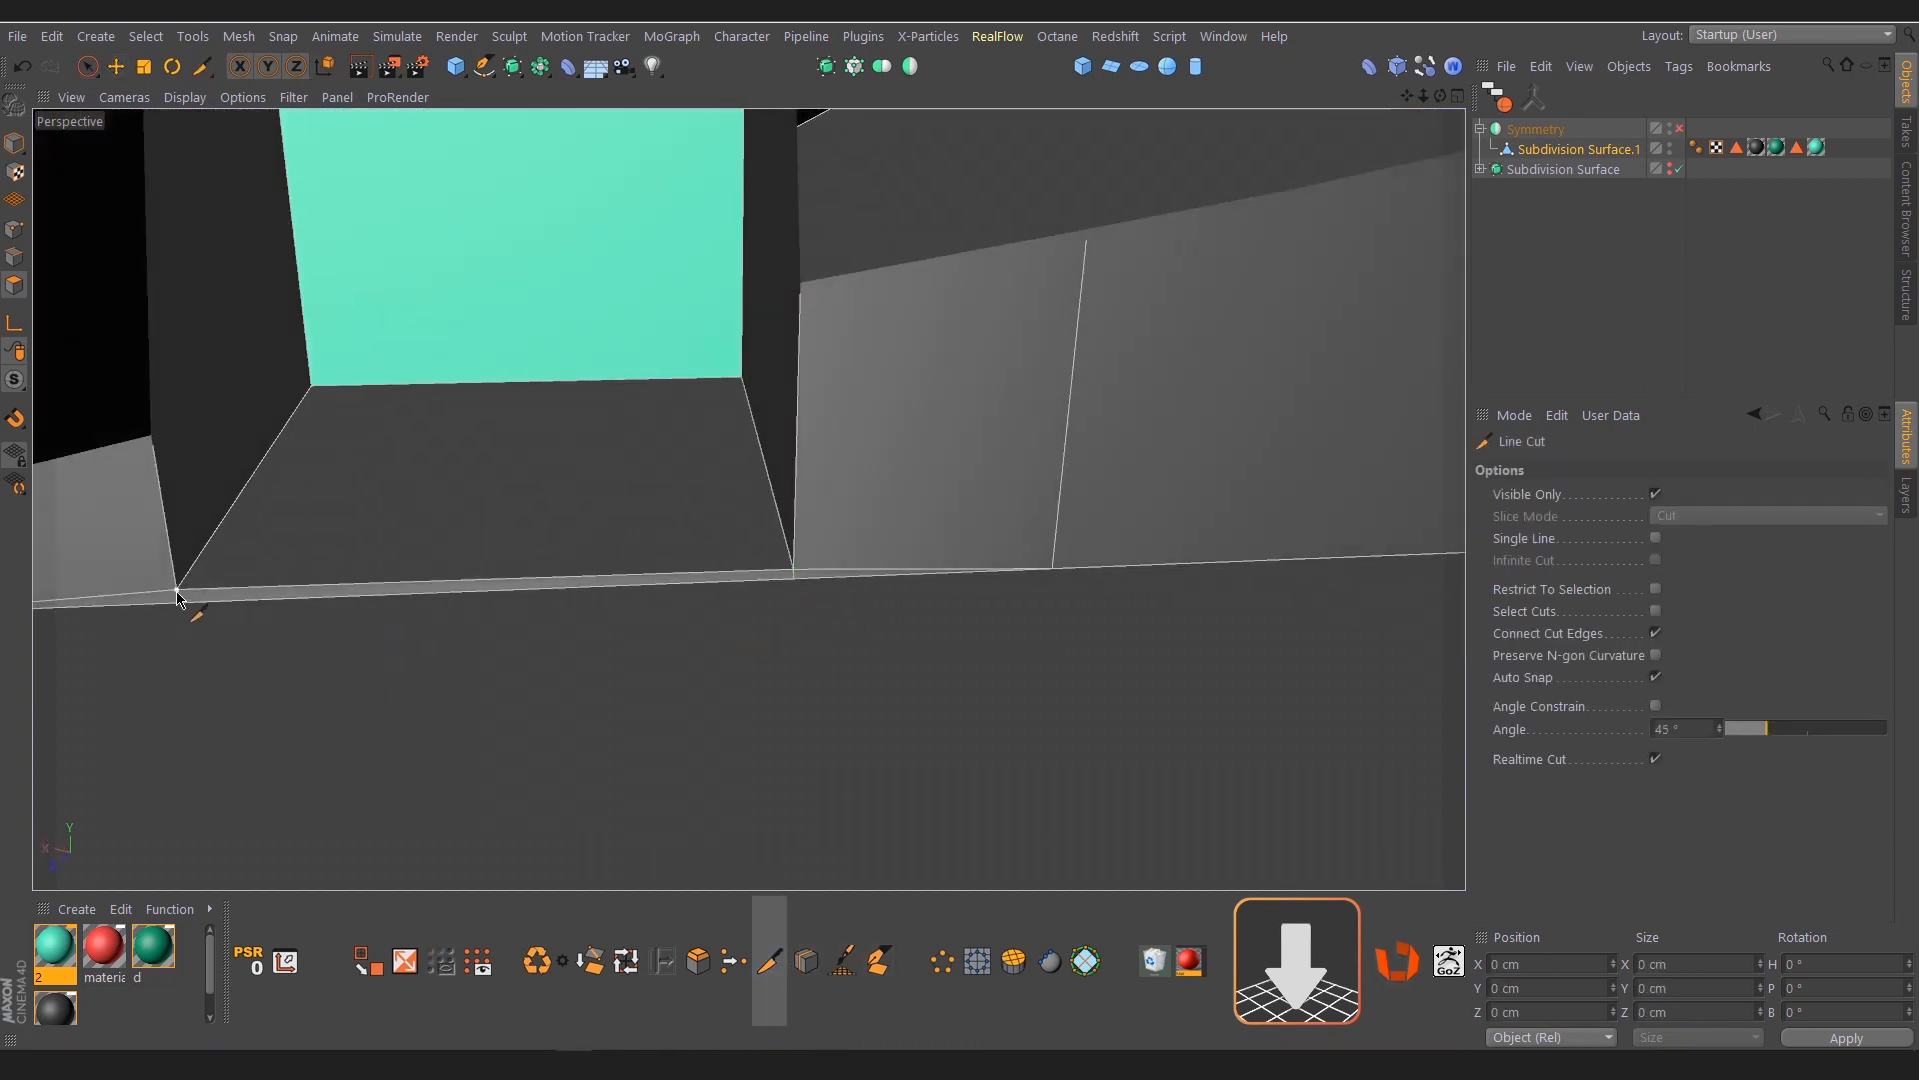
left_click_drag(185, 595, 186, 648)
key("space")
left_click(362, 612)
key("Delete")
key("ctrl+a")
Delete the leftover sliver polygon beside the groove opening on the bottom boundary
right_click_drag(951, 497, 505, 582, "alt")
right_click_drag(251, 576, 540, 552, "alt")
left_click_drag(540, 552, 526, 431, "alt")
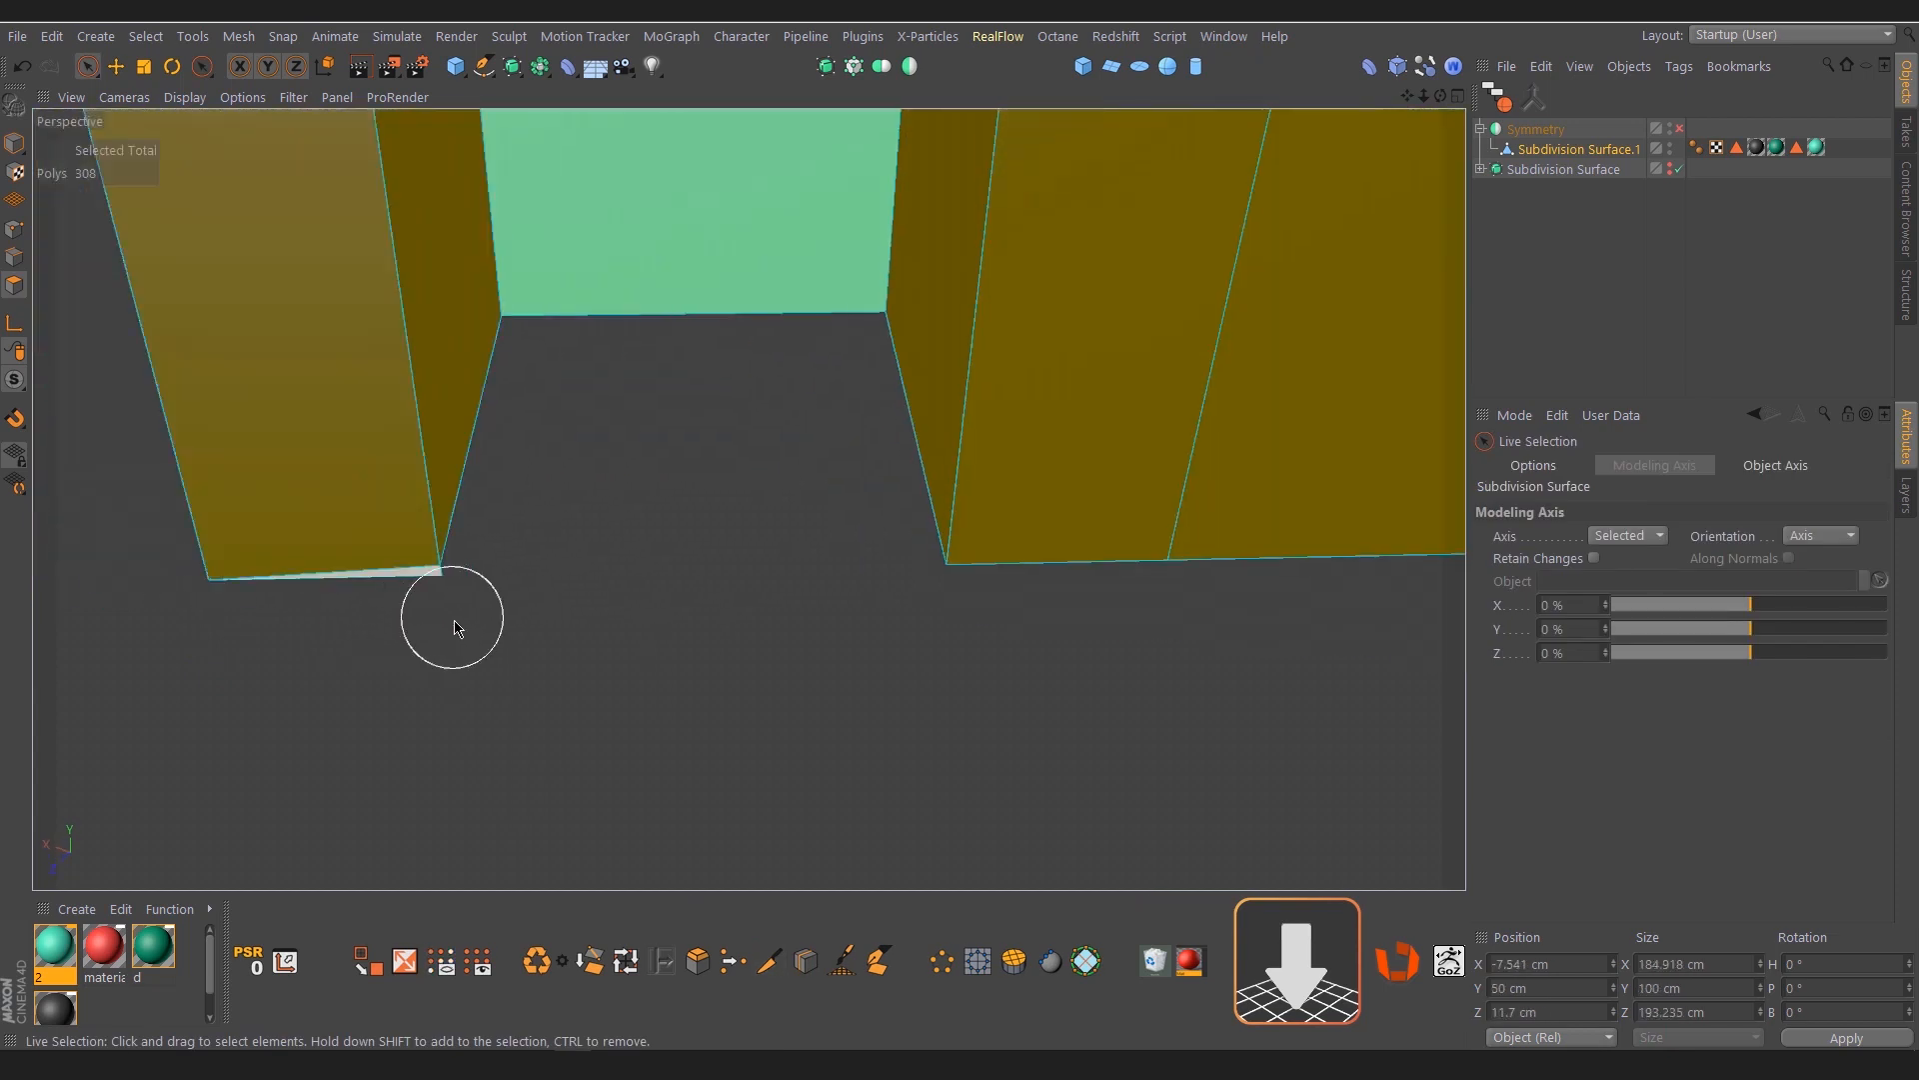
left_click(455, 620)
key("Delete")
key("ctrl+a")
Remove one more leftover polygon along the bottom boundary and check the remaining polygons by selecting them all
right_click_drag(740, 585, 506, 531, "alt")
right_click_drag(1009, 500, 811, 478, "alt")
right_click_drag(733, 527, 837, 545, "alt")
left_click(592, 497)
key("Delete")
key("ctrl+a")
left_click(337, 527)
key("ctrl+a")
right_click_drag(565, 498, 573, 507, "alt")
left_click_drag(575, 513, 433, 549, "alt")
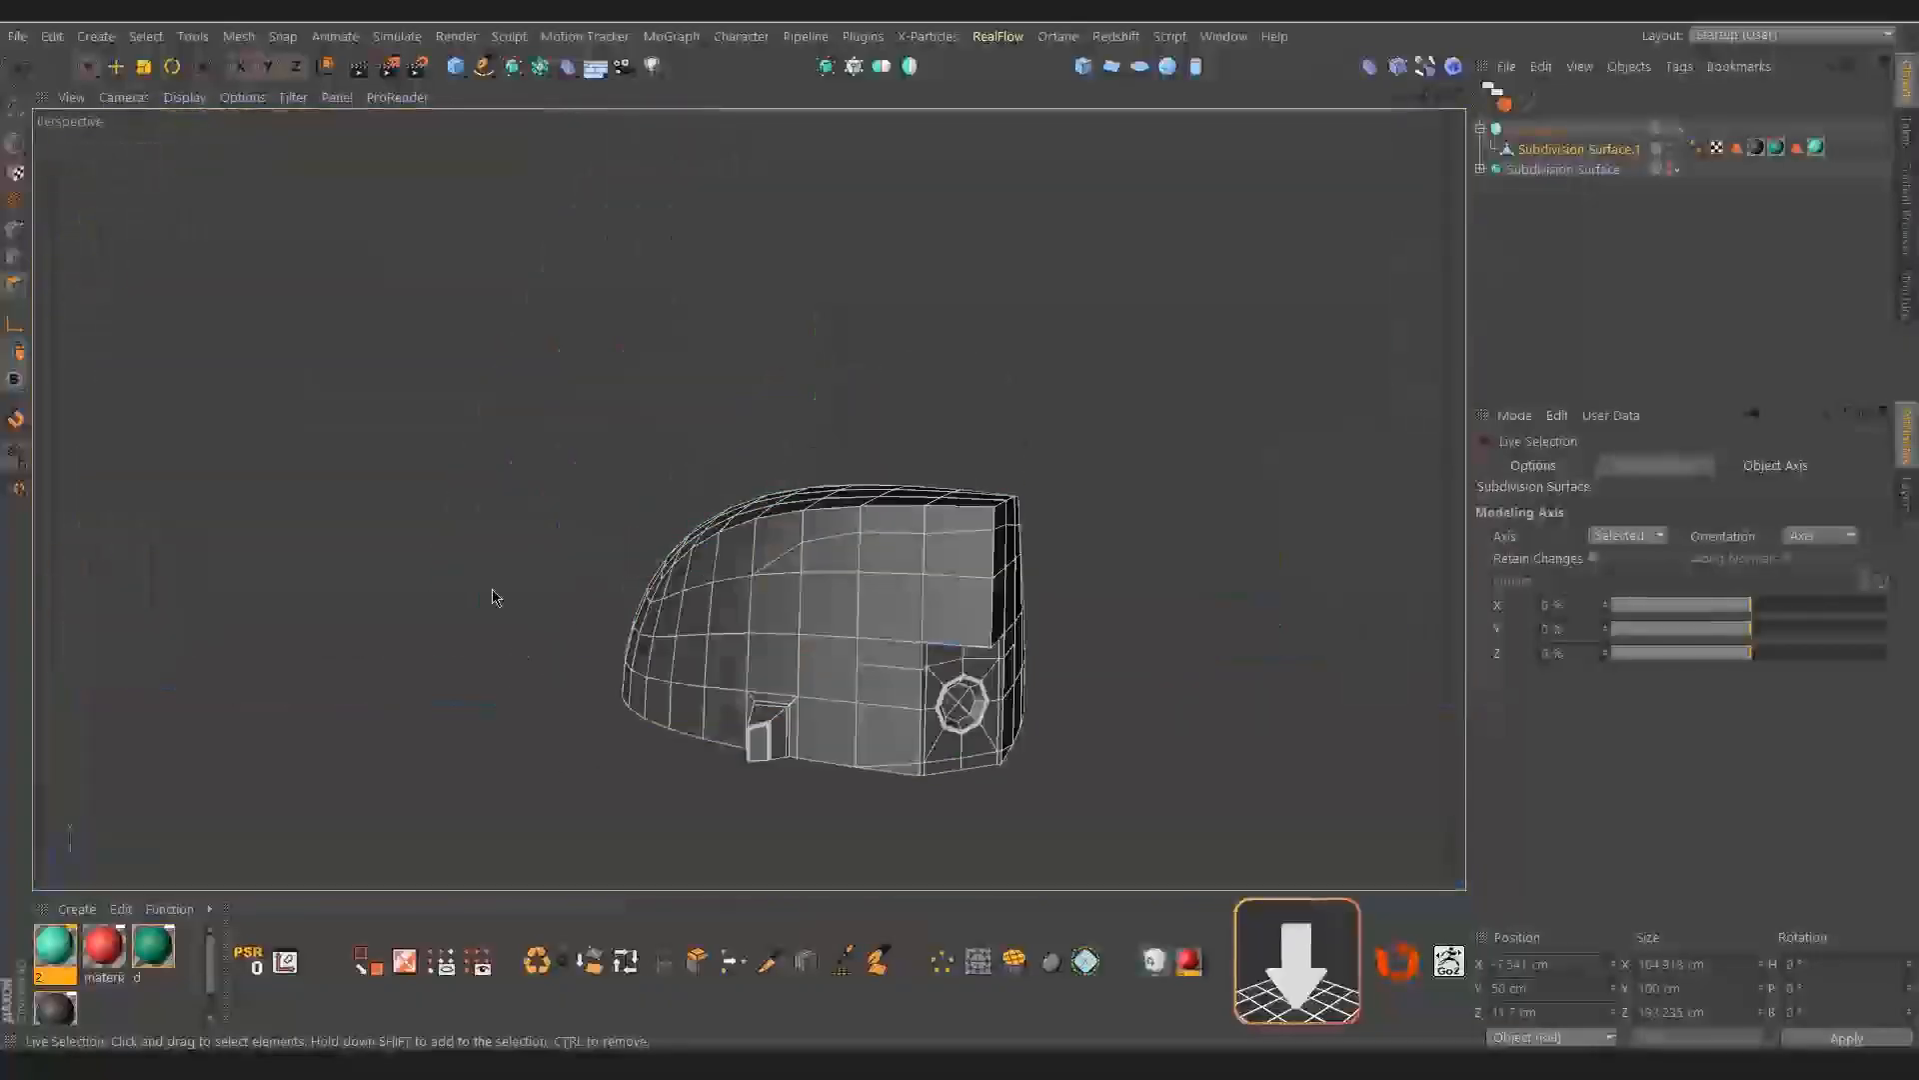
Loop-select the cleaned bottom boundary, flatten it along Y and re-enable the Symmetry object
left_click(815, 734)
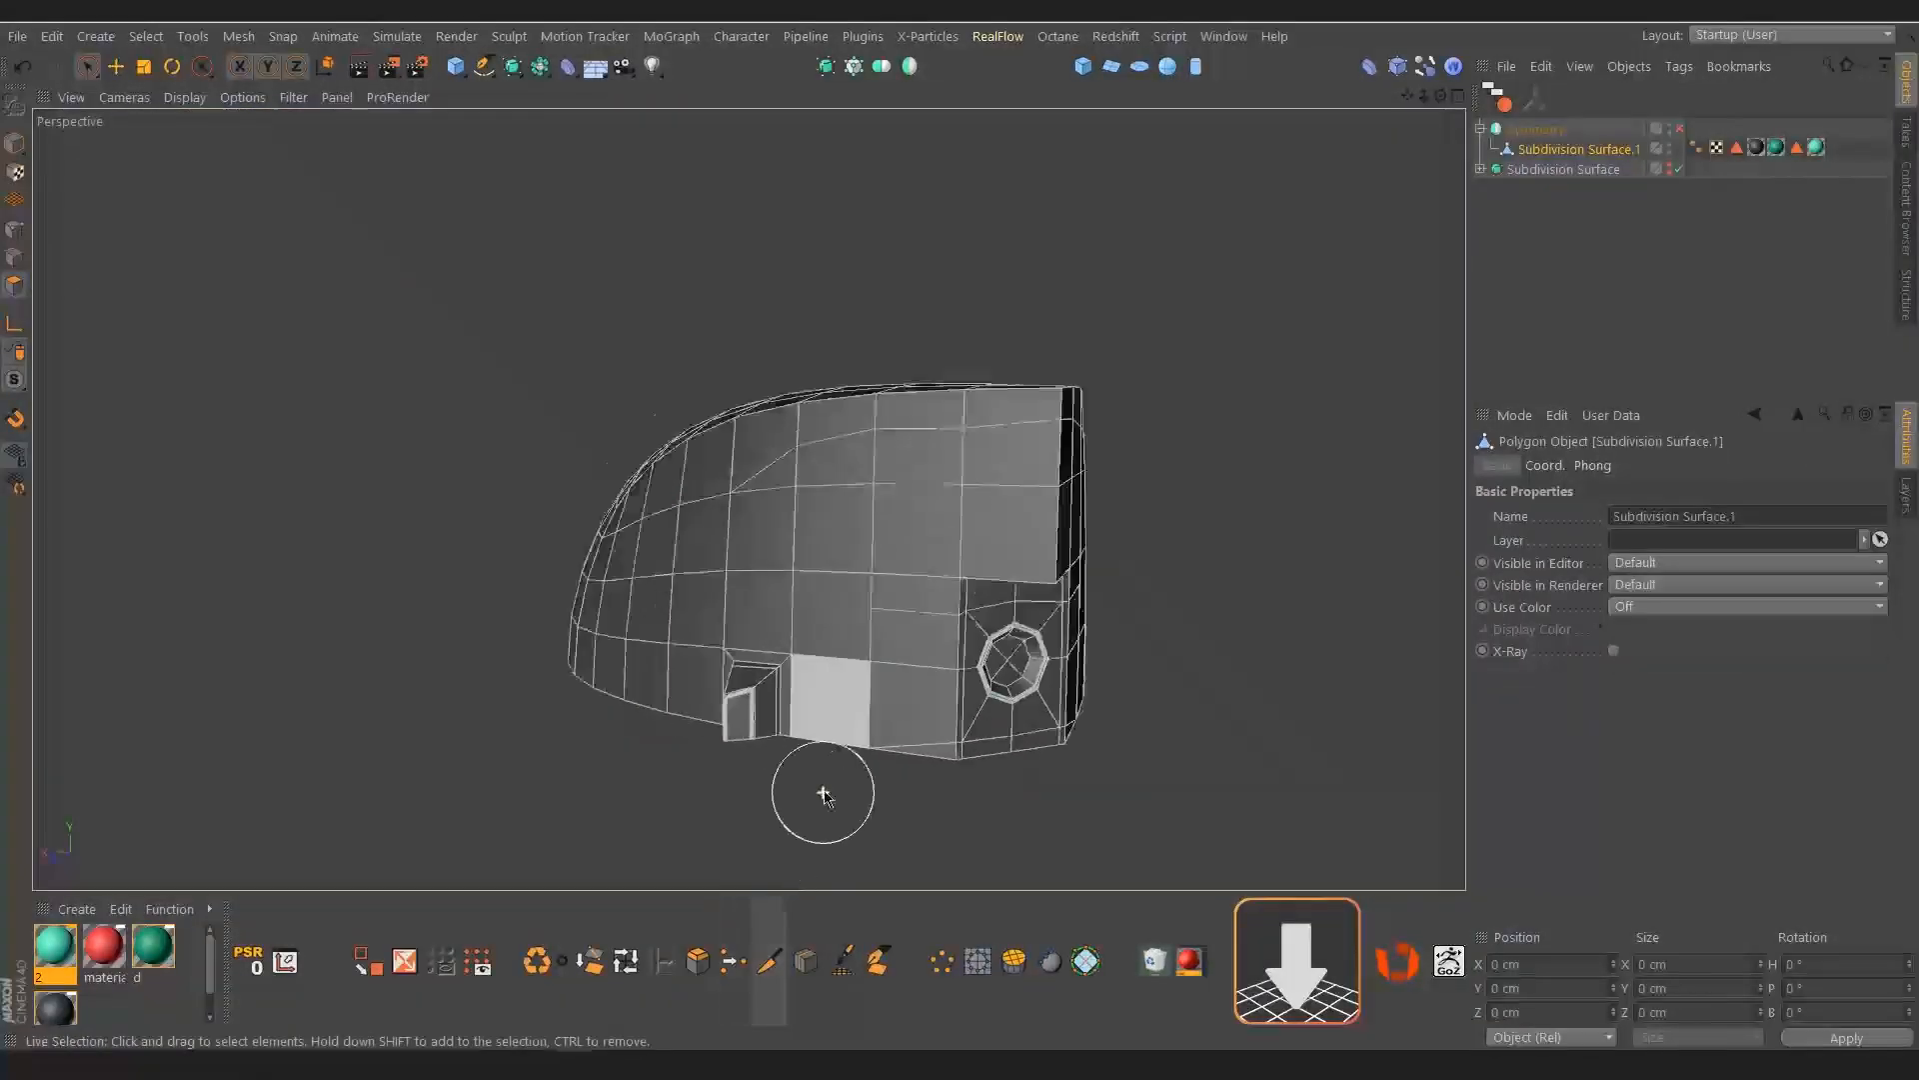
left_click_drag(815, 793, 784, 737, "alt")
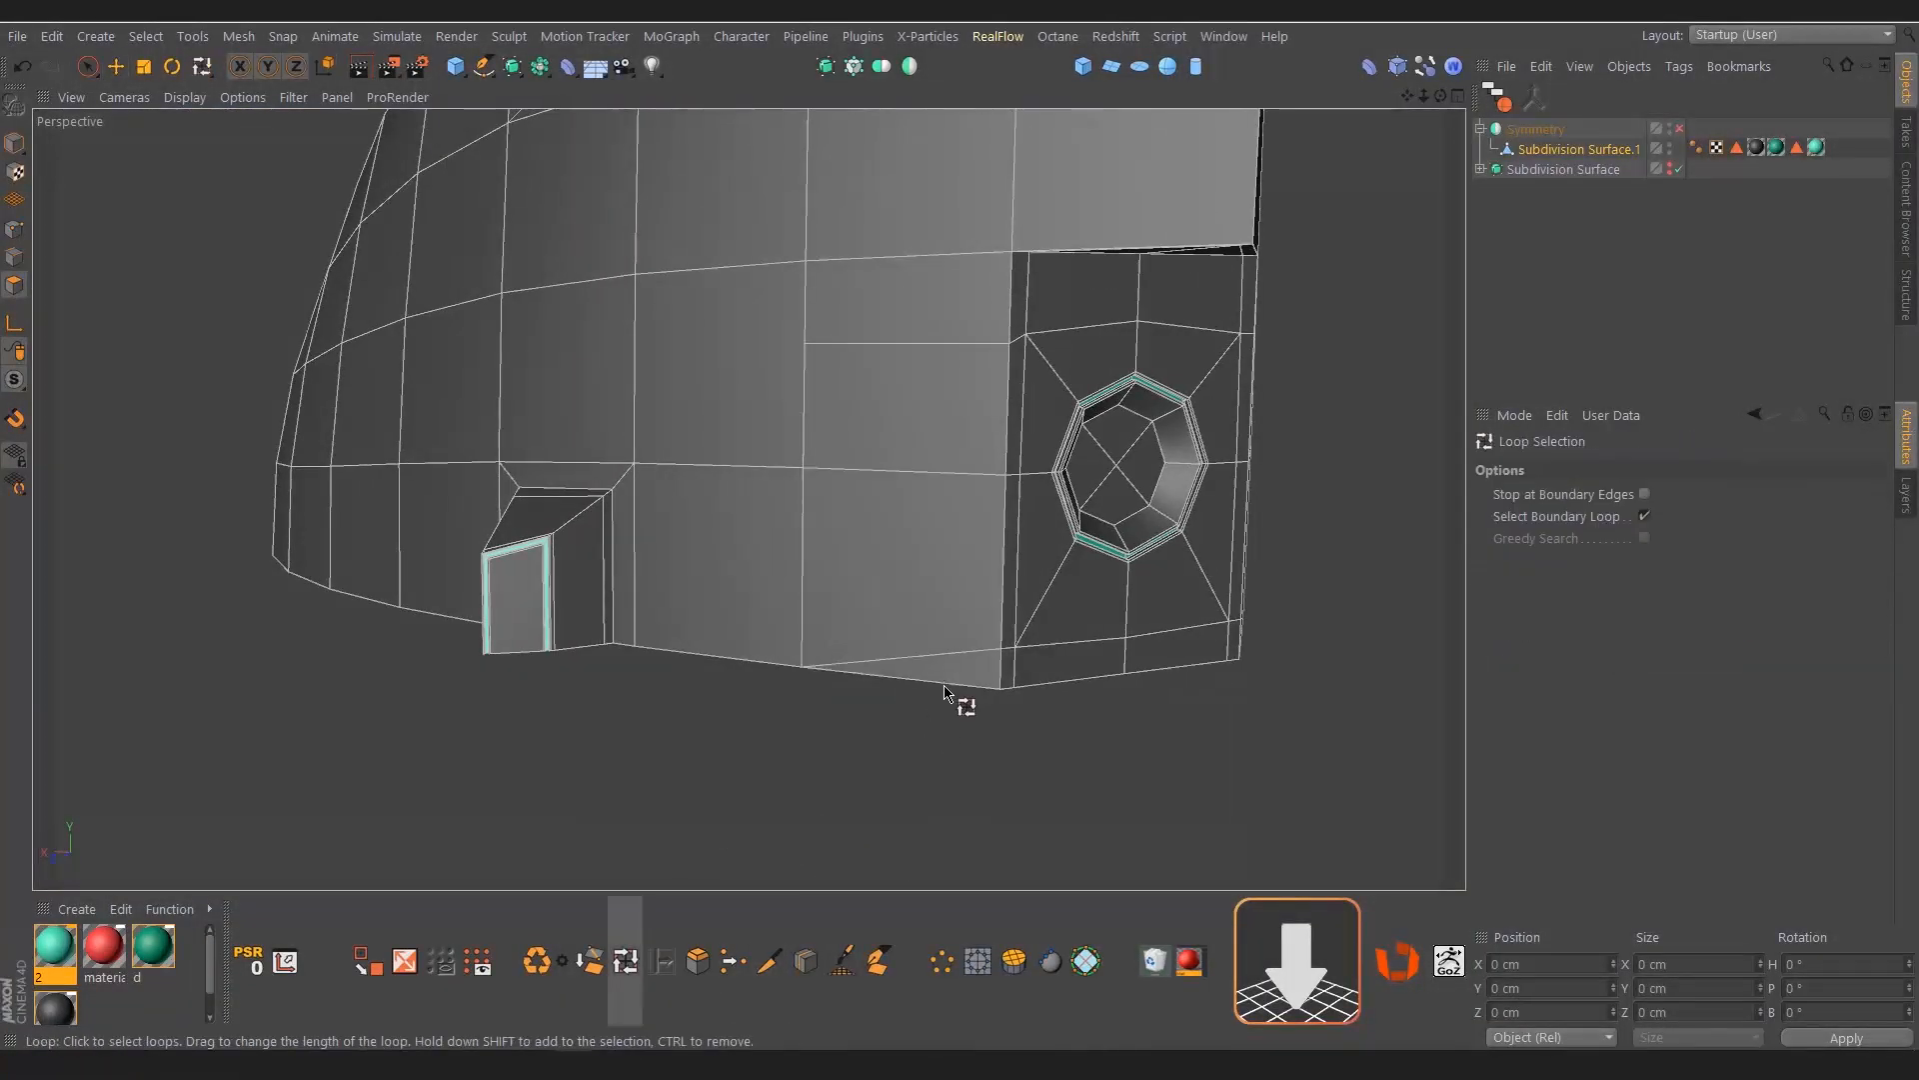
left_click(945, 686, "shift")
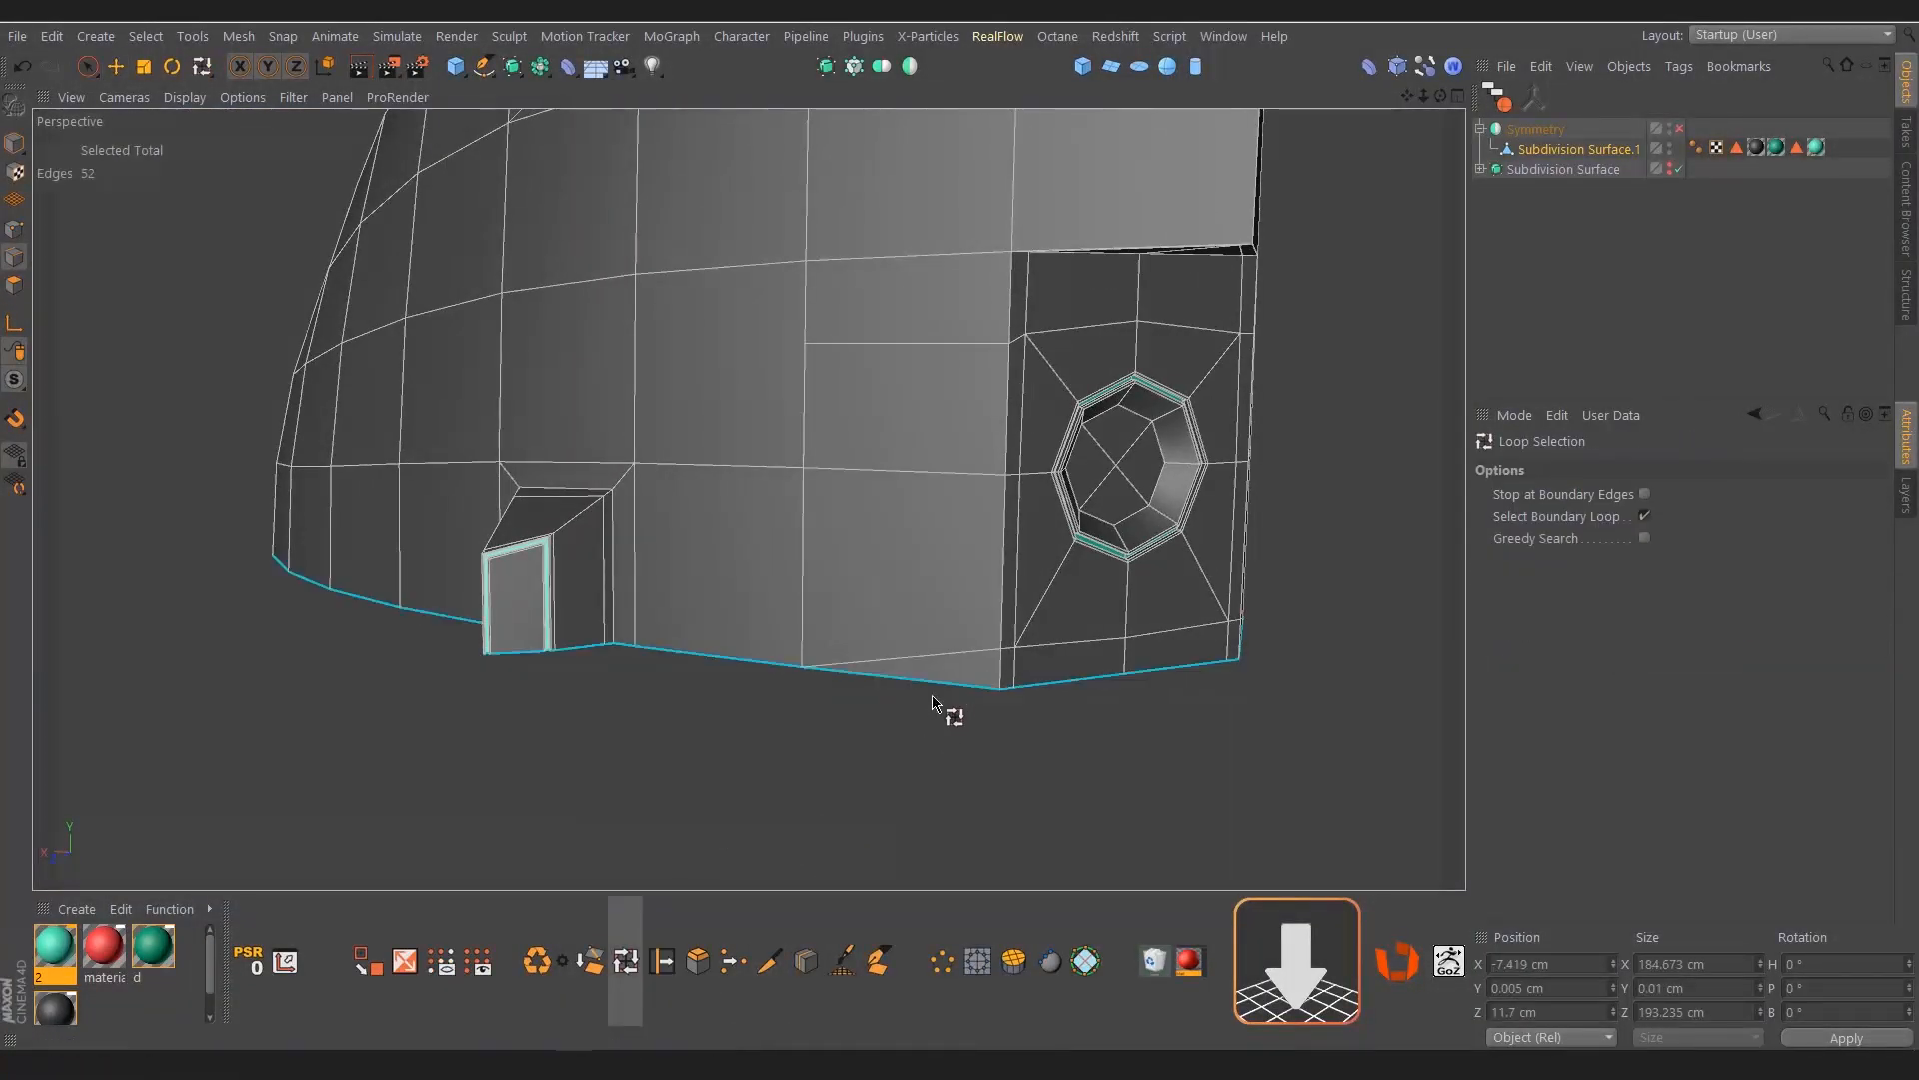
key("t")
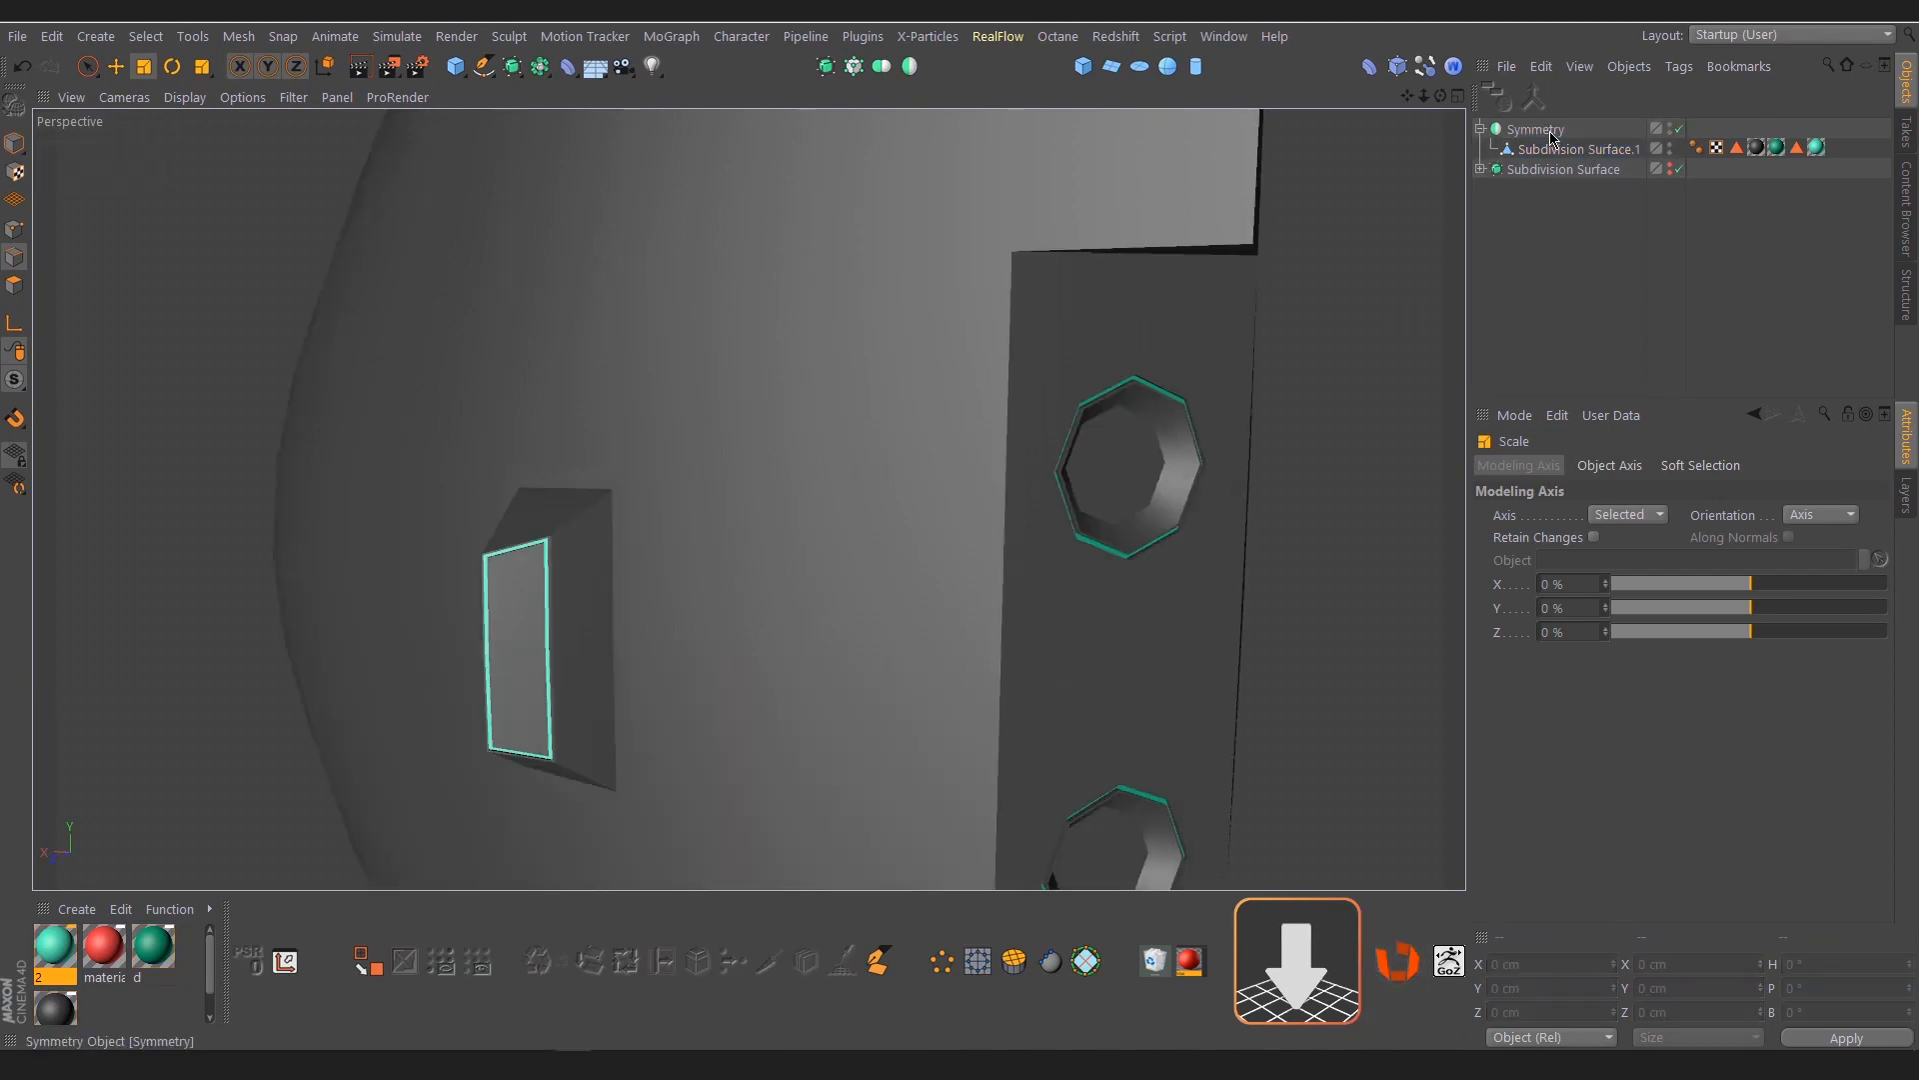
left_click(1552, 137)
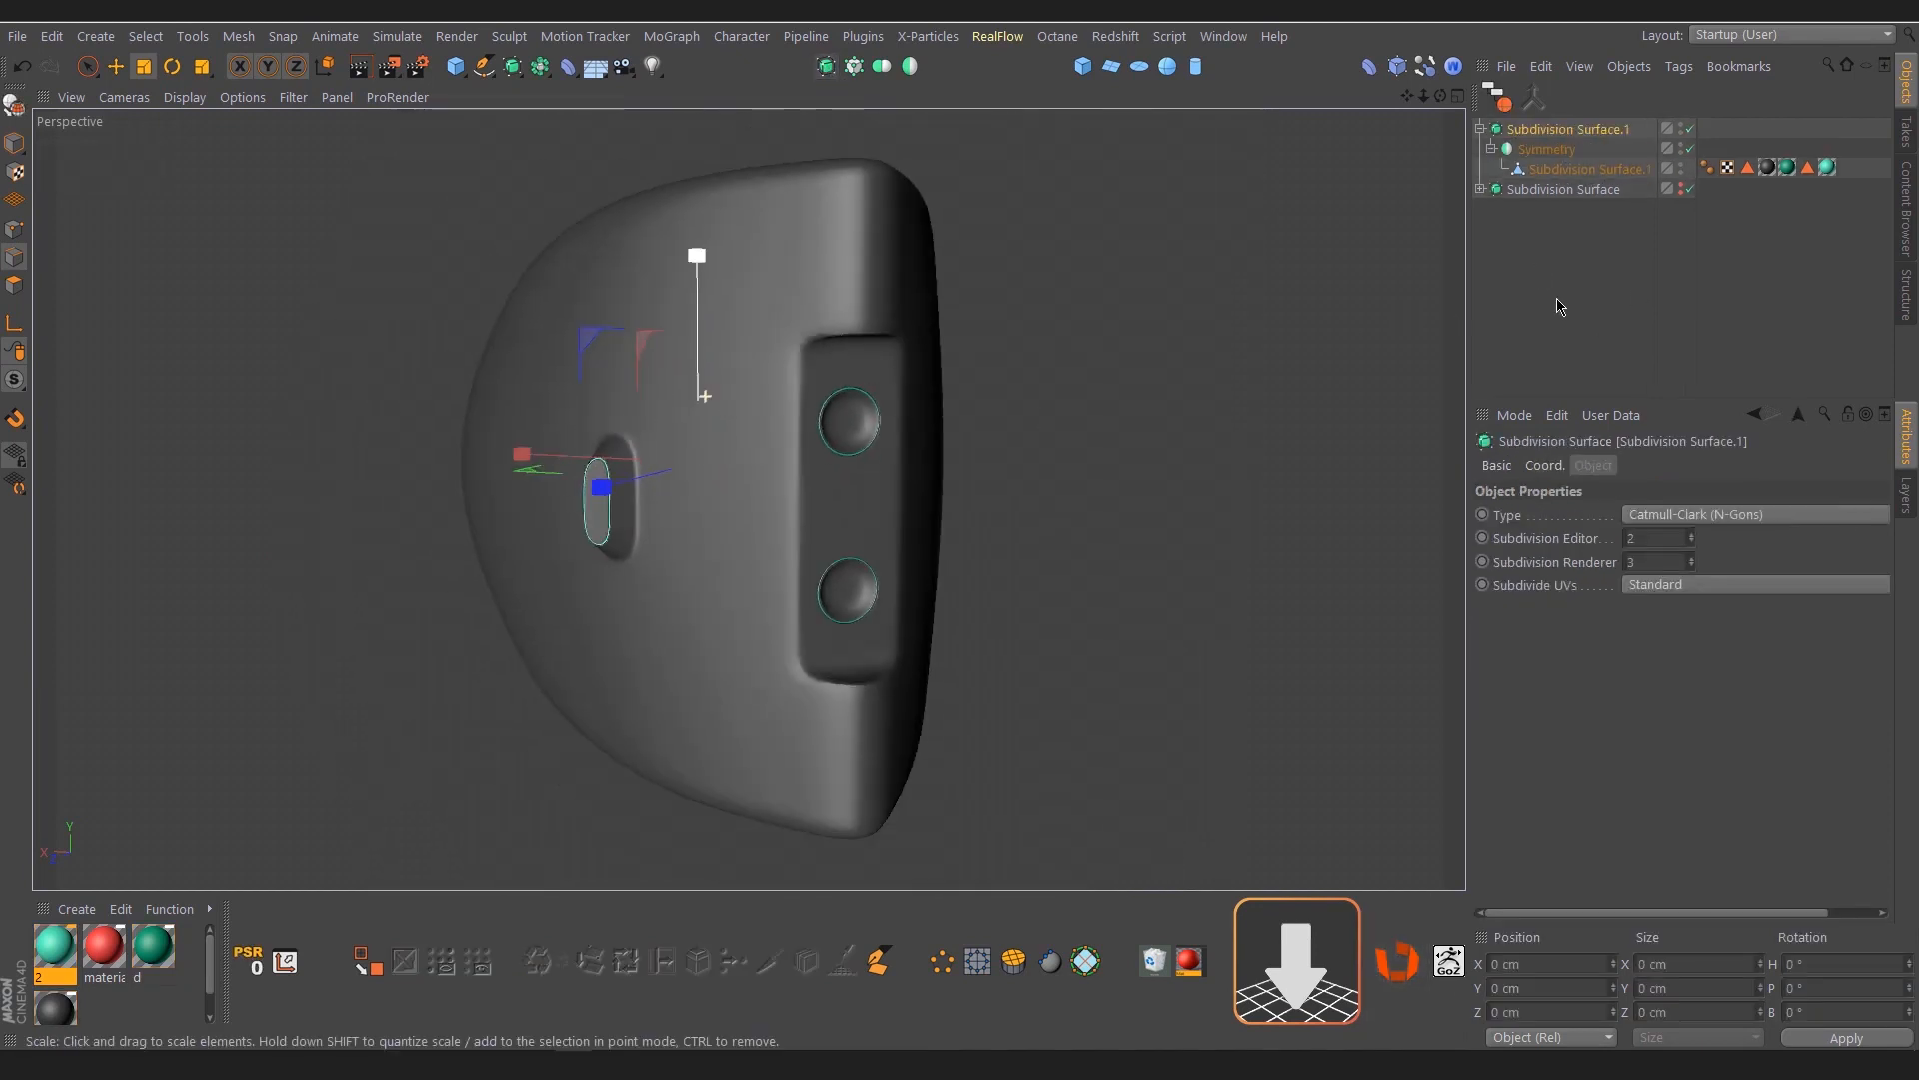
Place the Symmetry object under a Subdivision Surface and inspect the smoothed mesh, its recess and its protrusion from several angles
left_click(1556, 306)
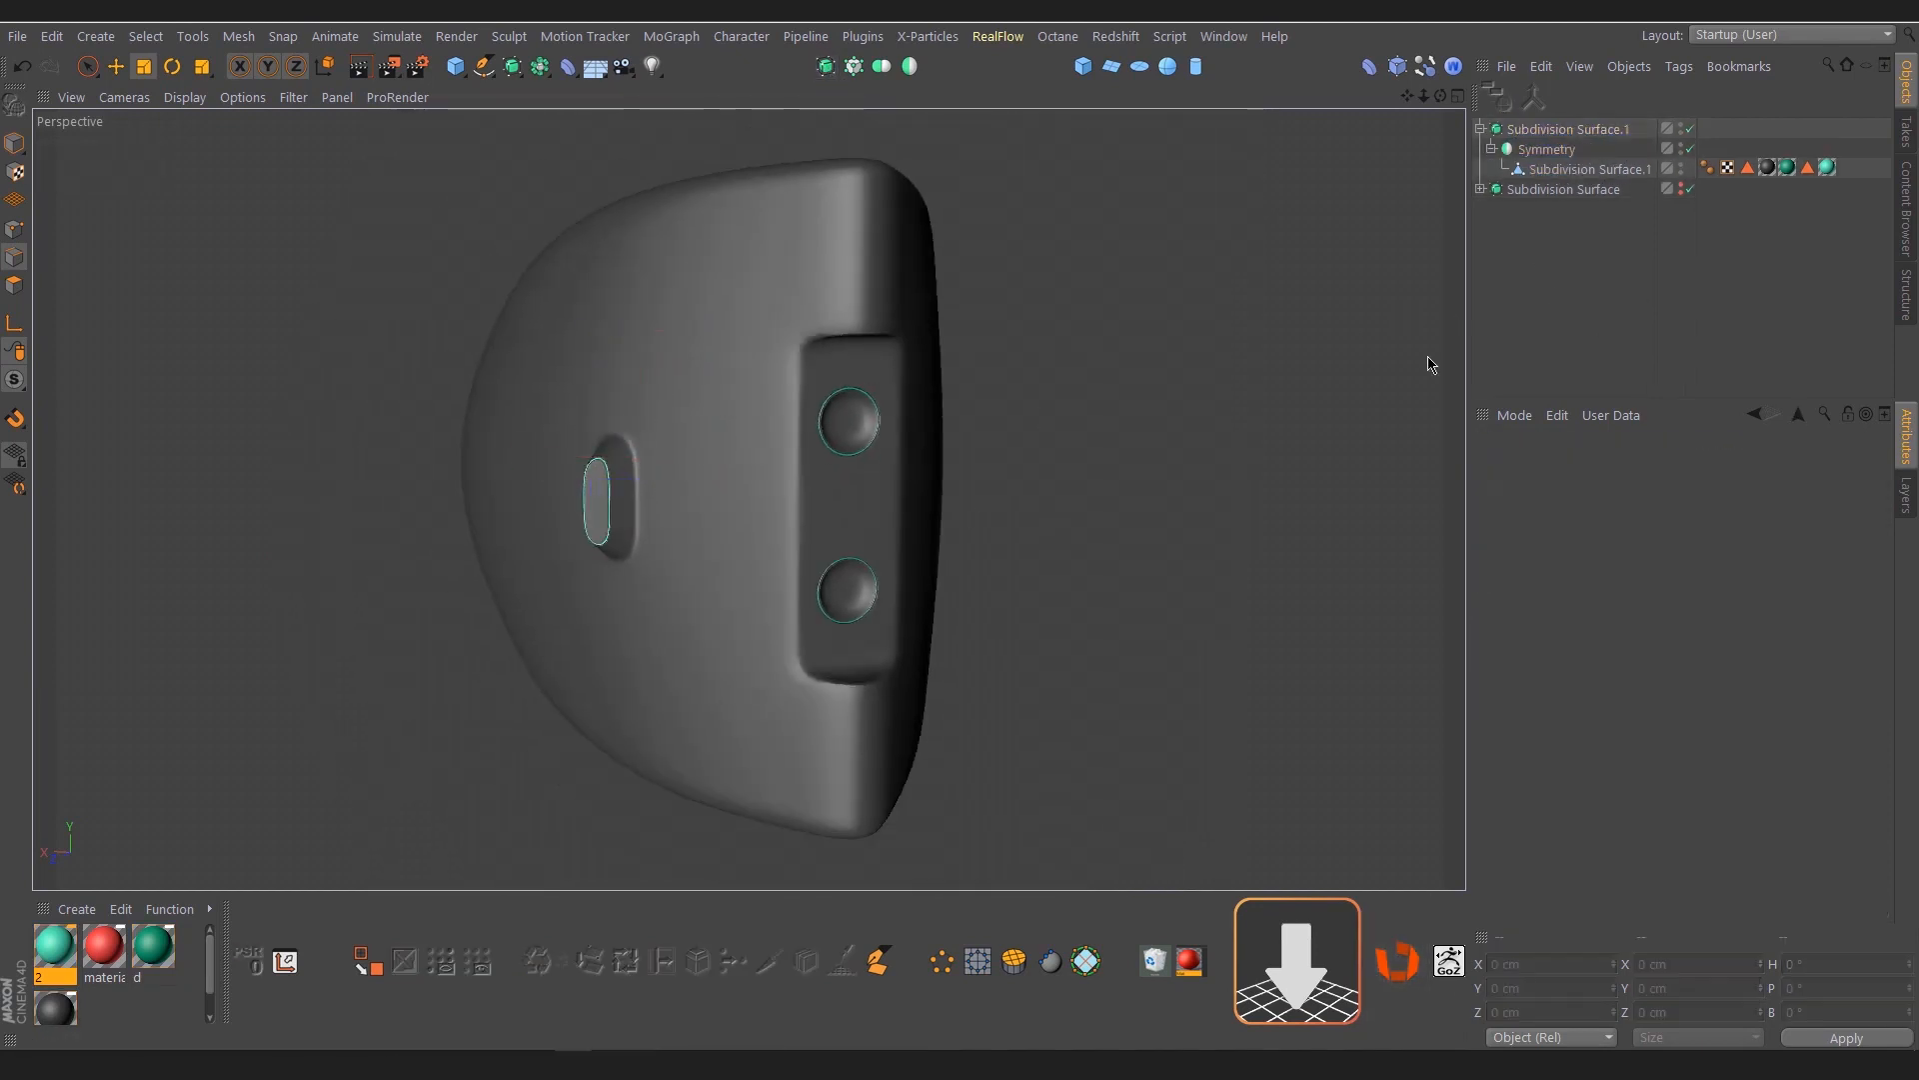
left_click_drag(745, 531, 805, 544, "alt")
right_click_drag(724, 536, 677, 543, "alt")
left_click_drag(676, 543, 651, 523, "alt")
right_click_drag(651, 523, 814, 497, "alt")
left_click_drag(681, 480, 749, 462, "alt")
right_click_drag(892, 515, 788, 545, "alt")
left_click_drag(787, 548, 980, 490, "alt")
middle_click_drag(979, 490, 729, 532, "alt")
left_click_drag(729, 533, 856, 530, "alt")
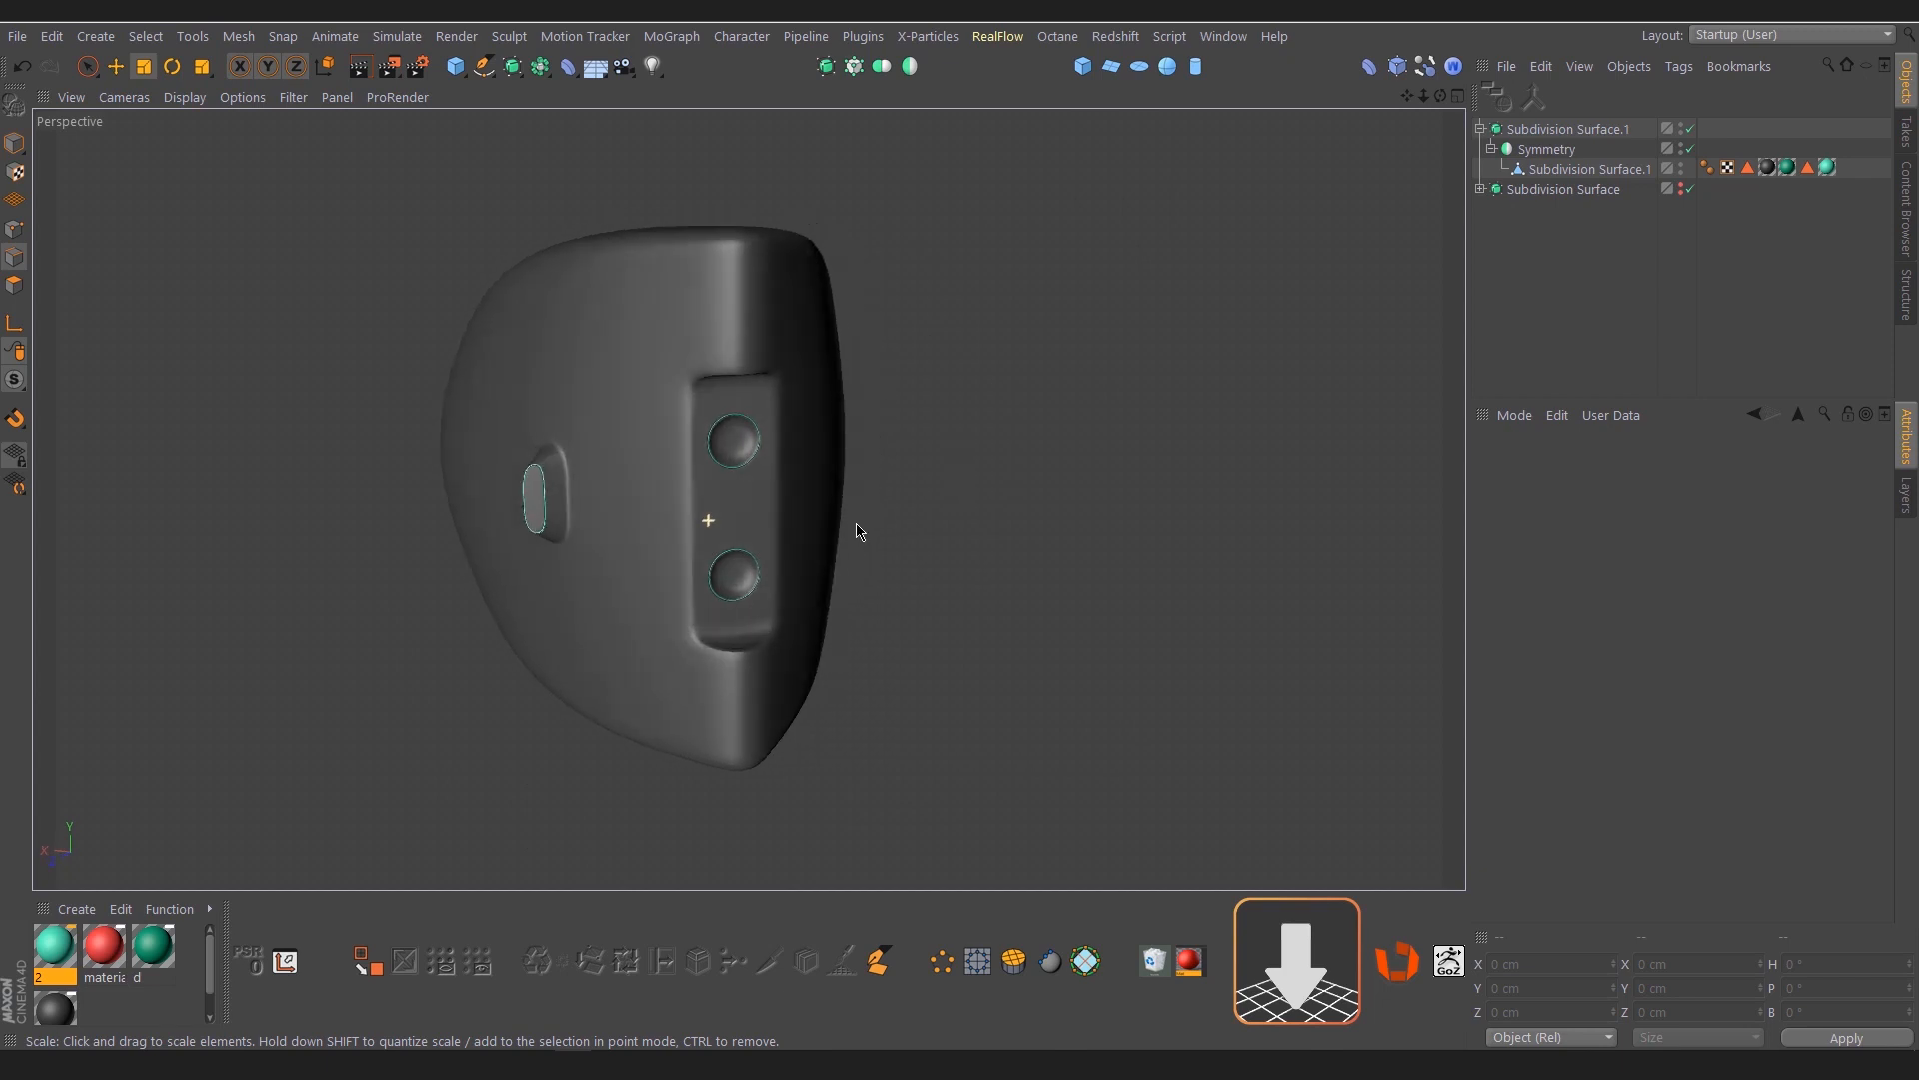
left_click_drag(636, 519, 658, 440, "alt")
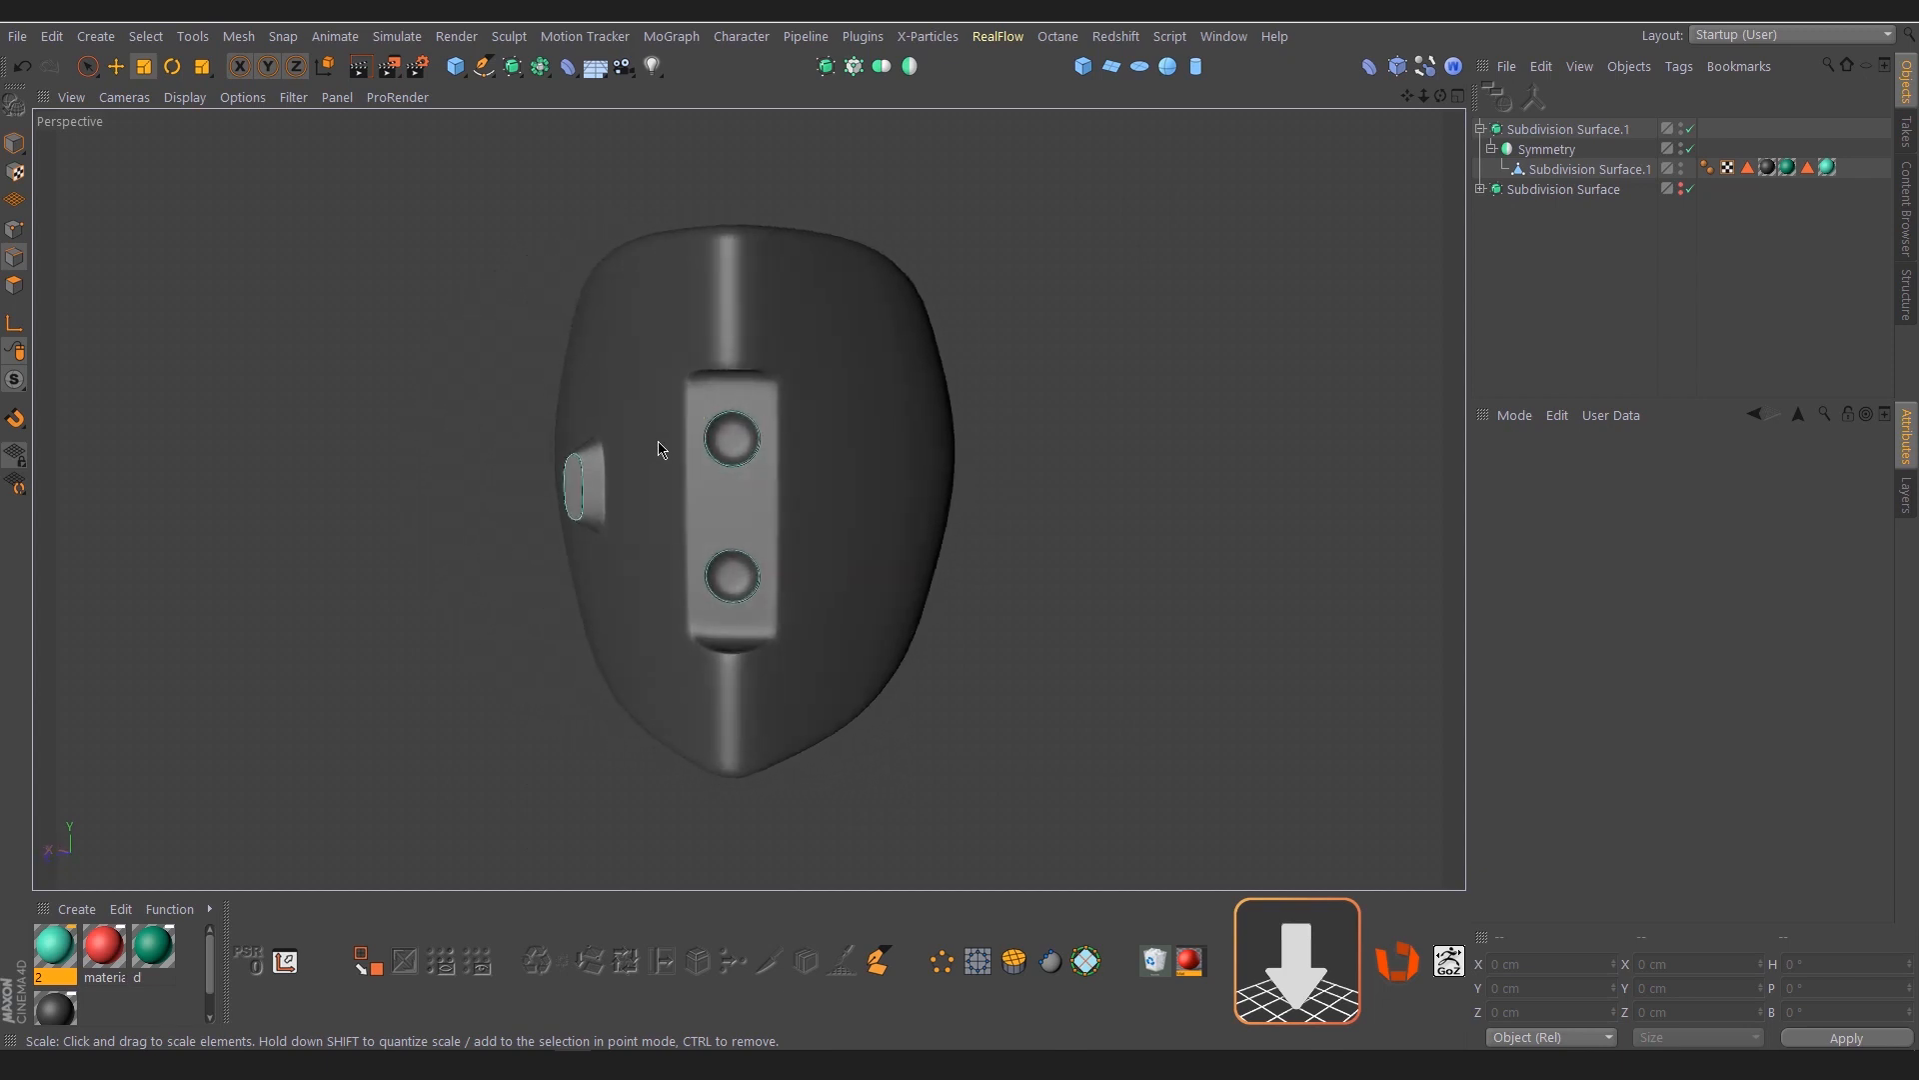
right_click_drag(672, 436, 721, 441, "alt")
left_click_drag(628, 491, 753, 524, "alt")
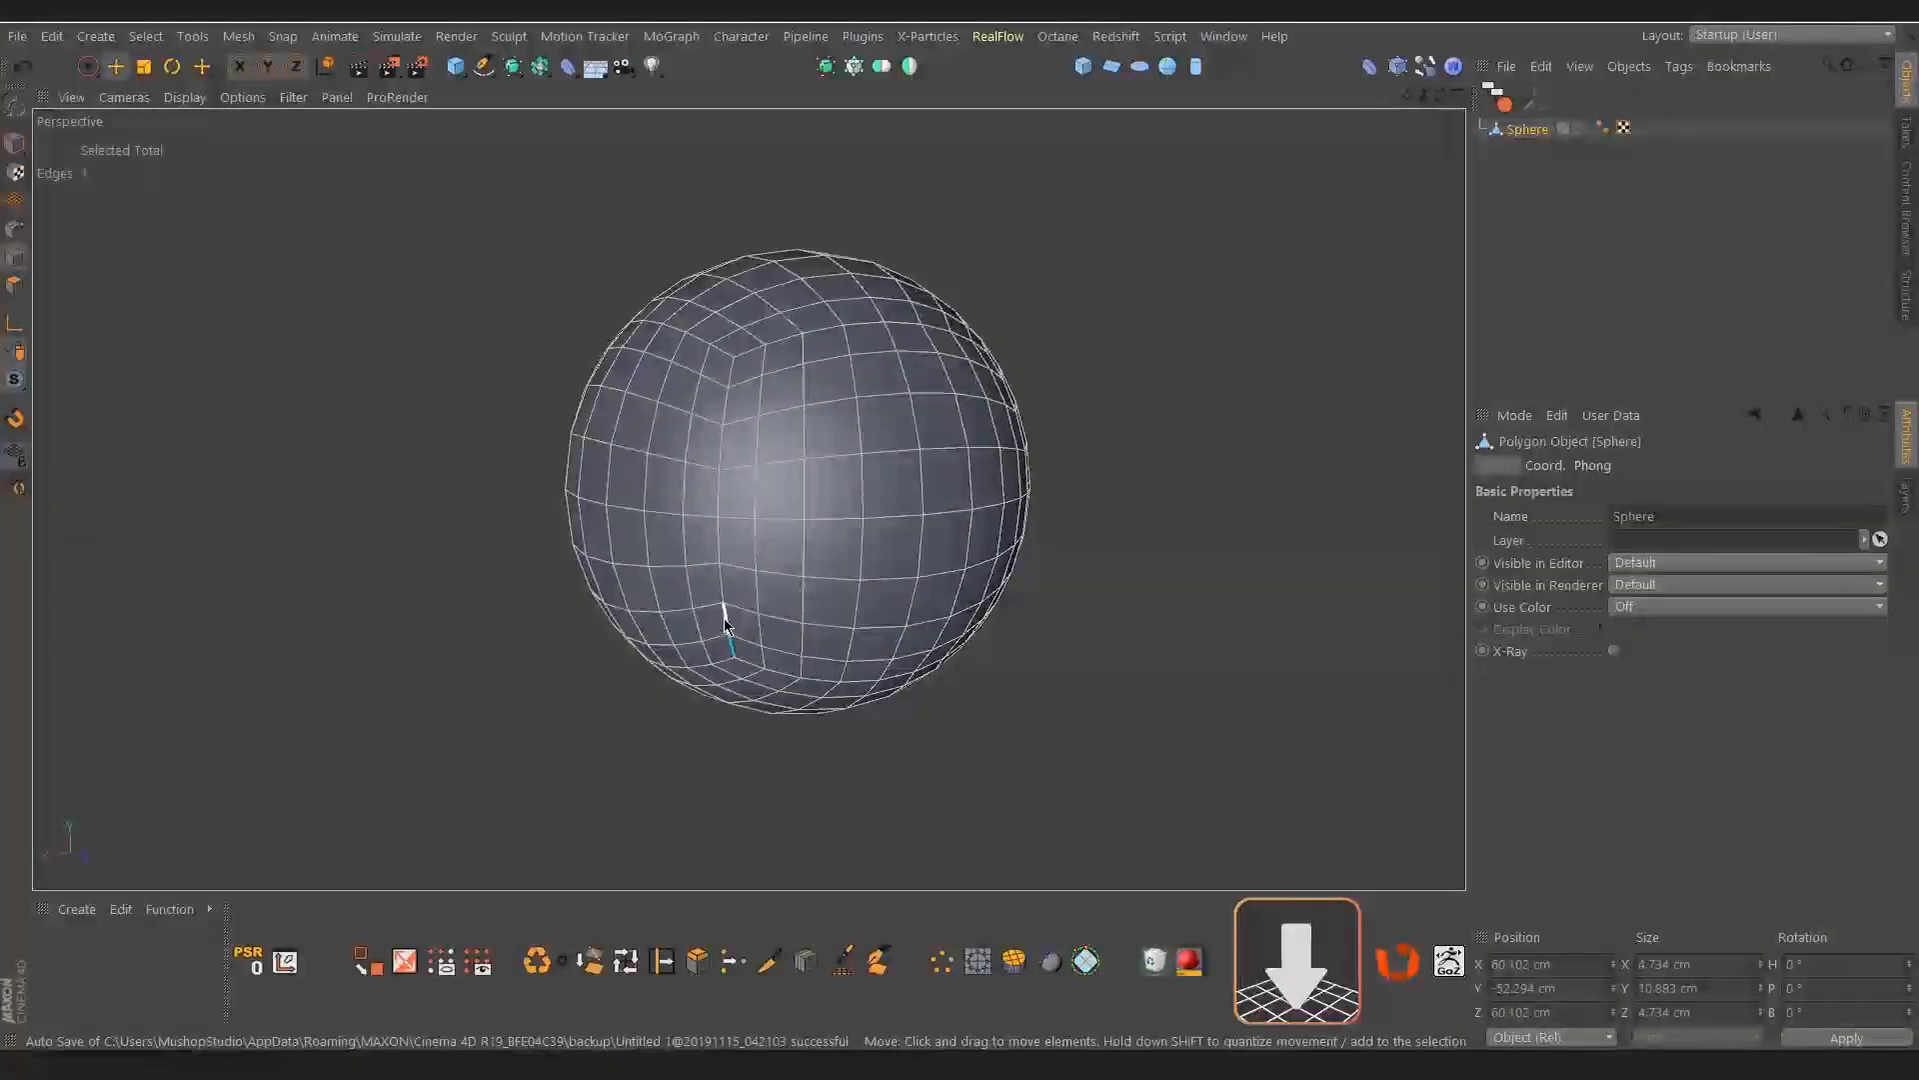
Extend an edge selection on the sphere from a lower edge up to the corner and across the upper edge line, clearing it each time
left_click(725, 615, "shift")
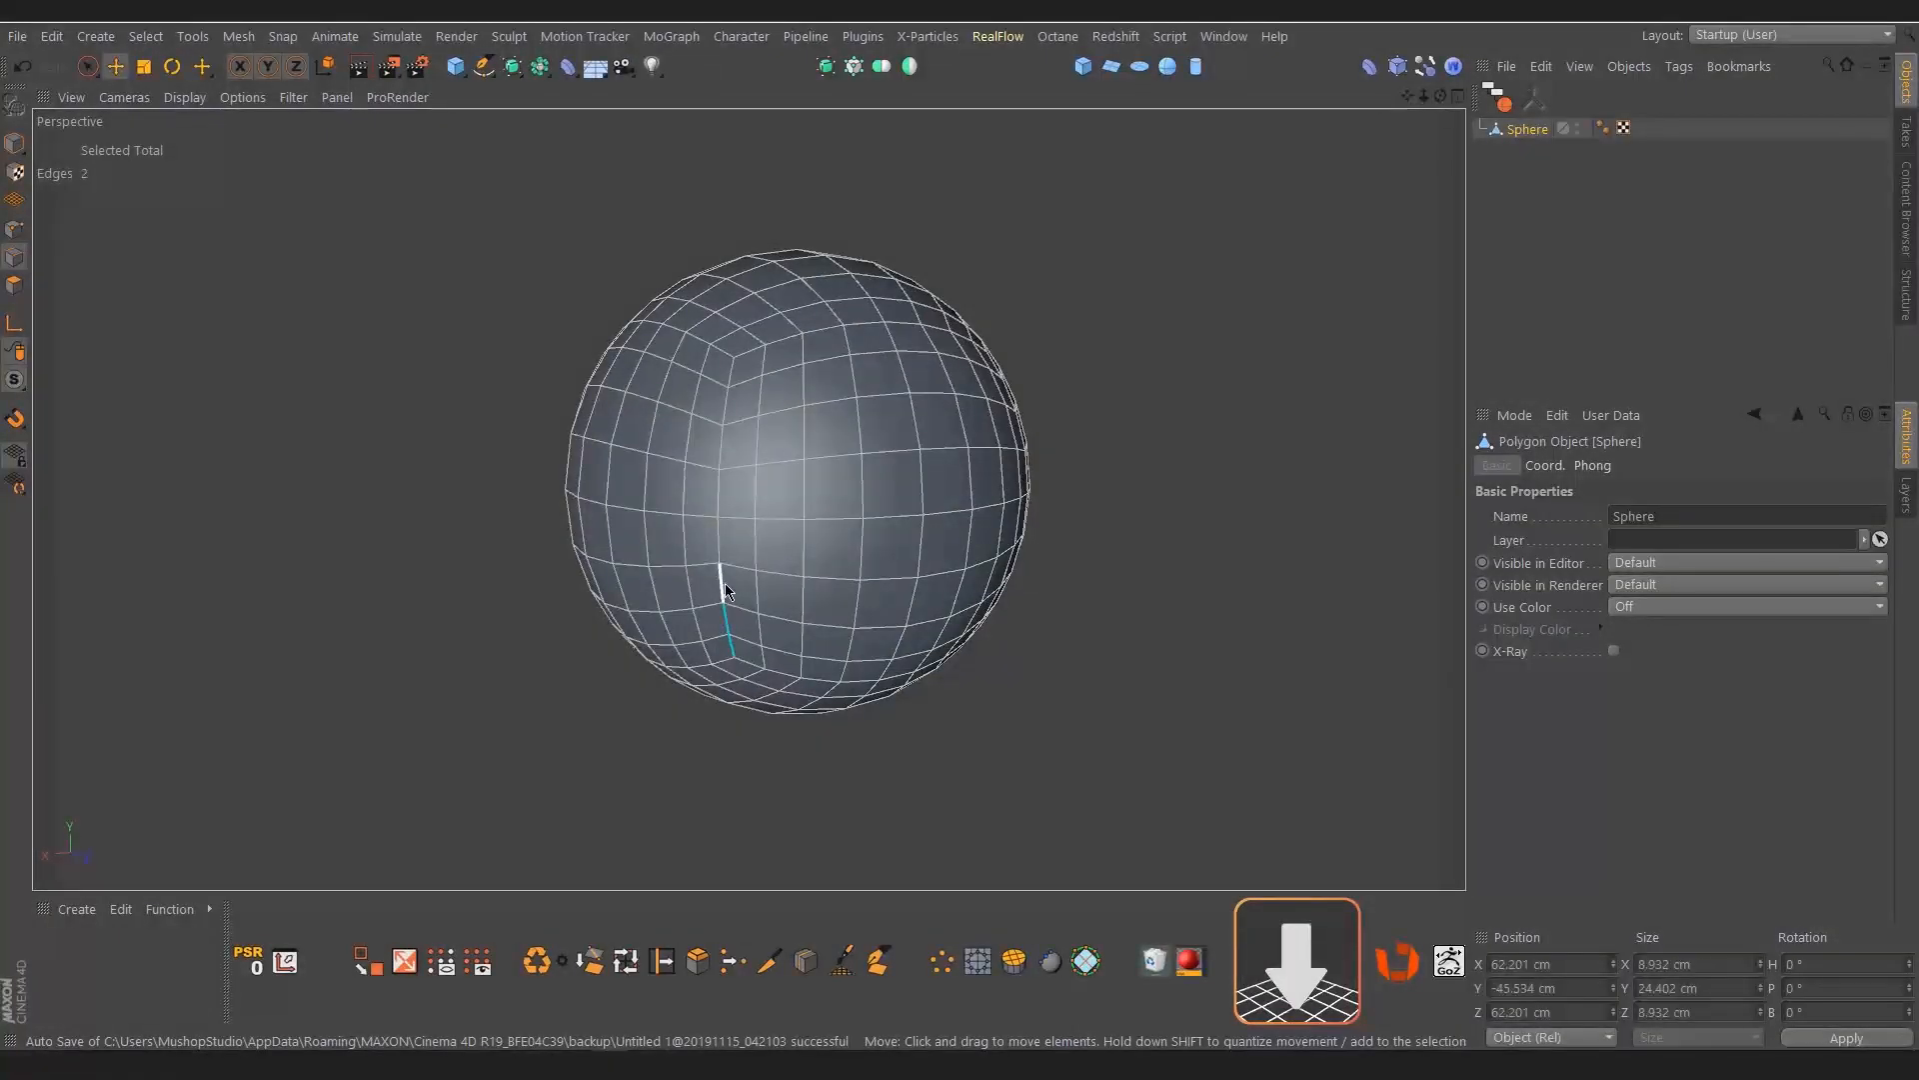
left_click(847, 328, "shift")
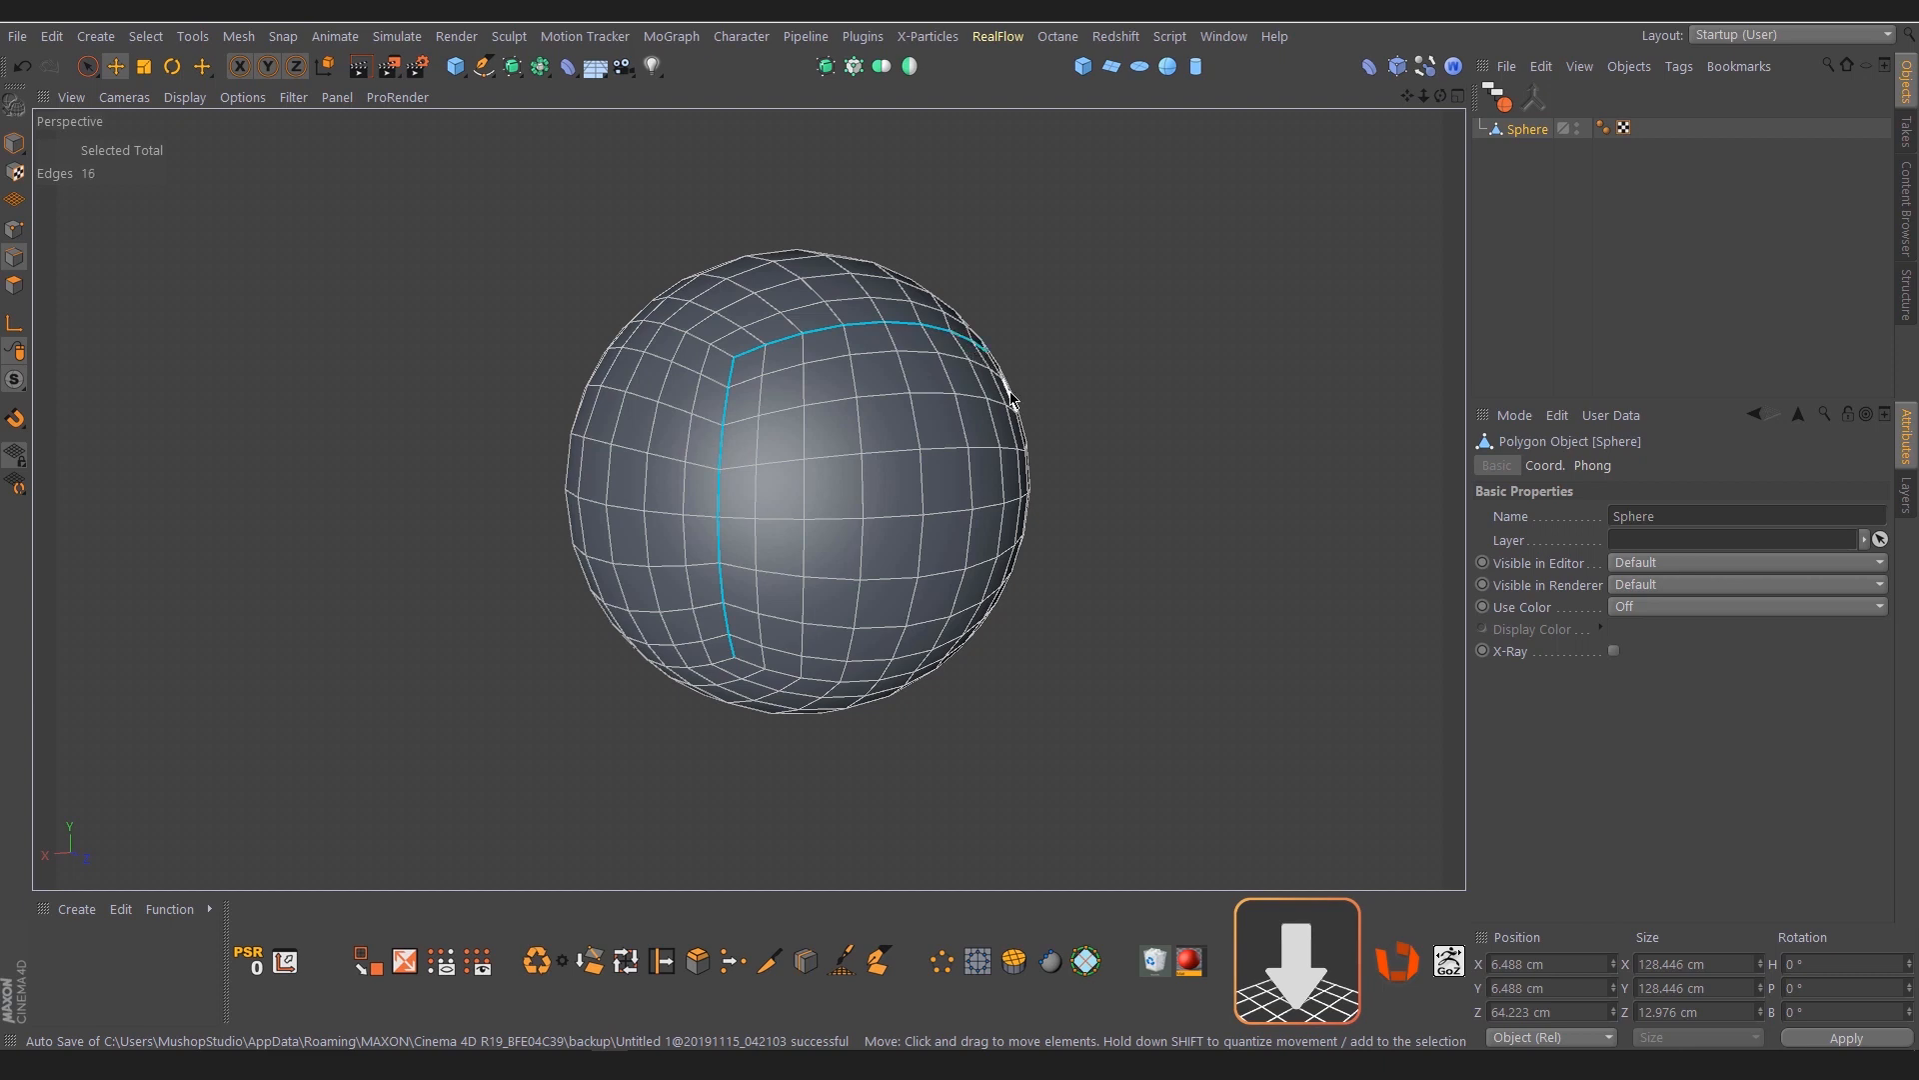
left_click(1052, 487)
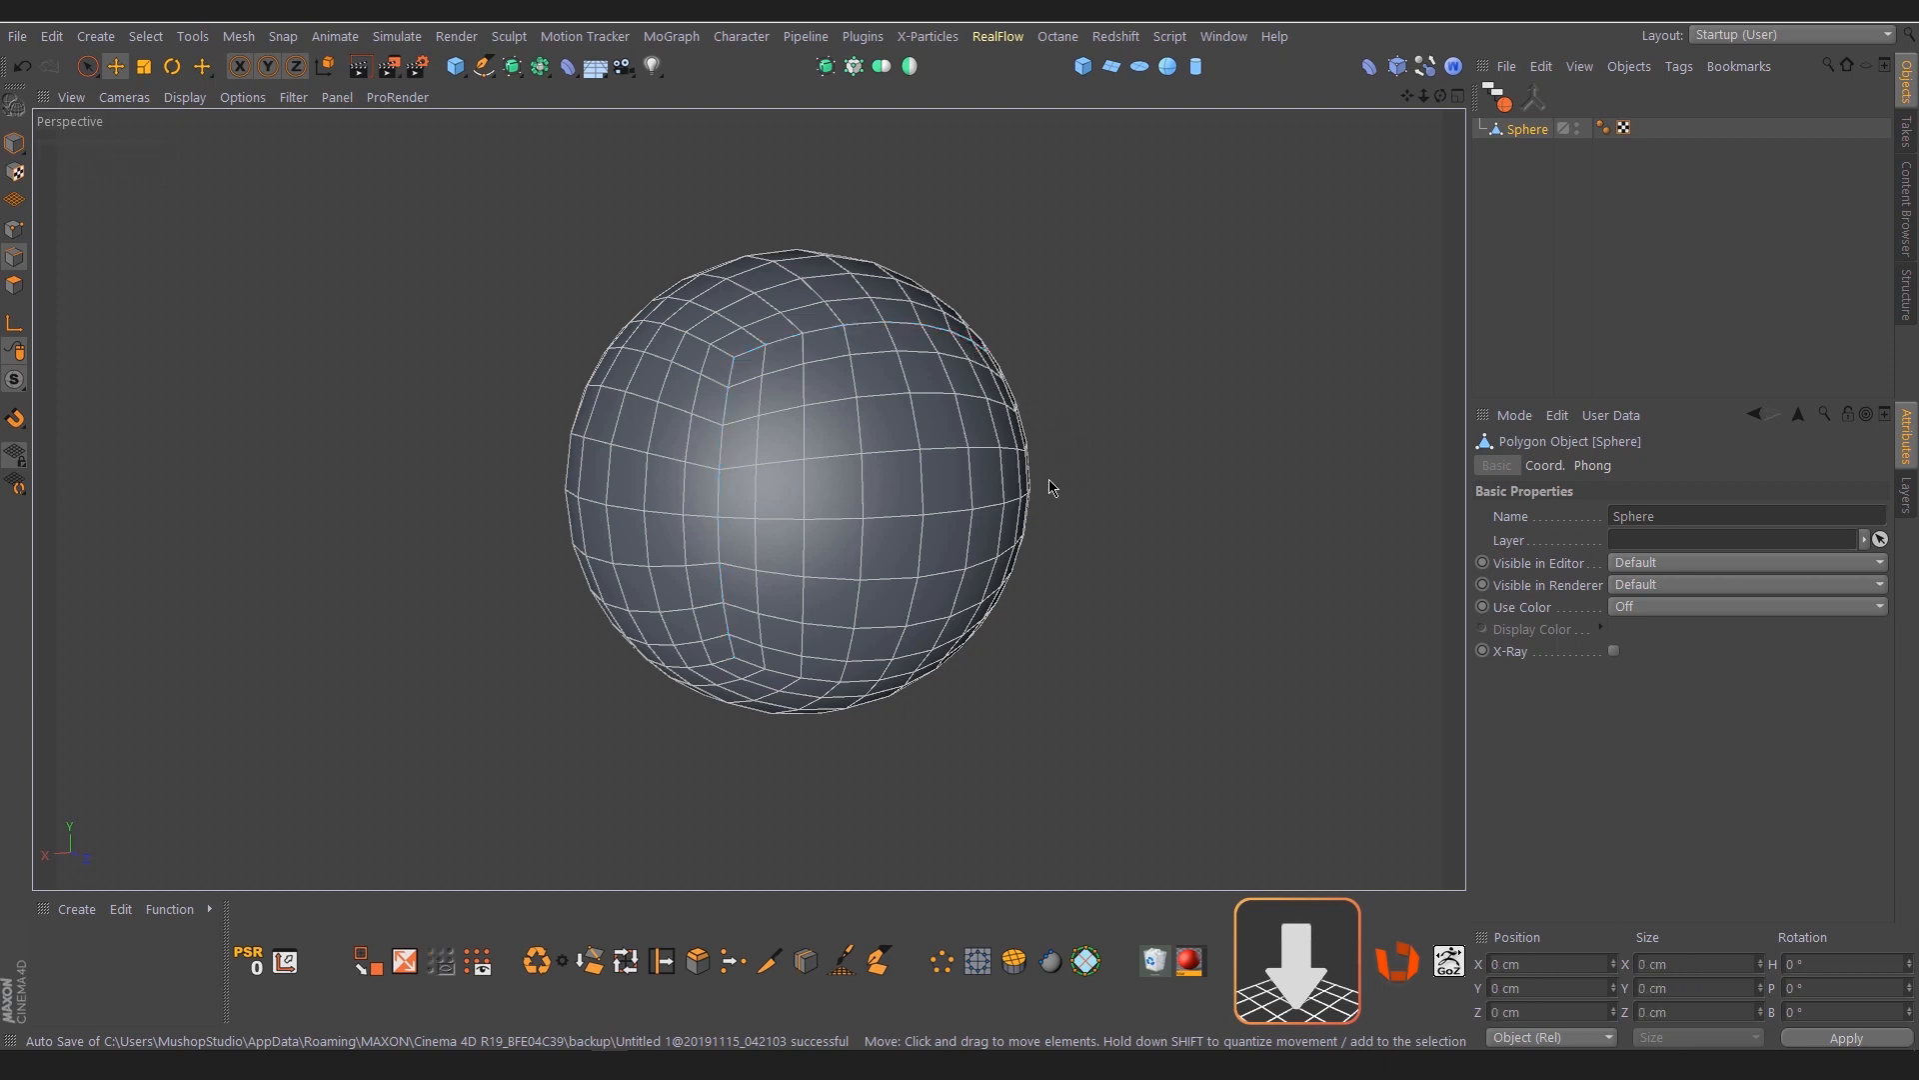
left_click(731, 648)
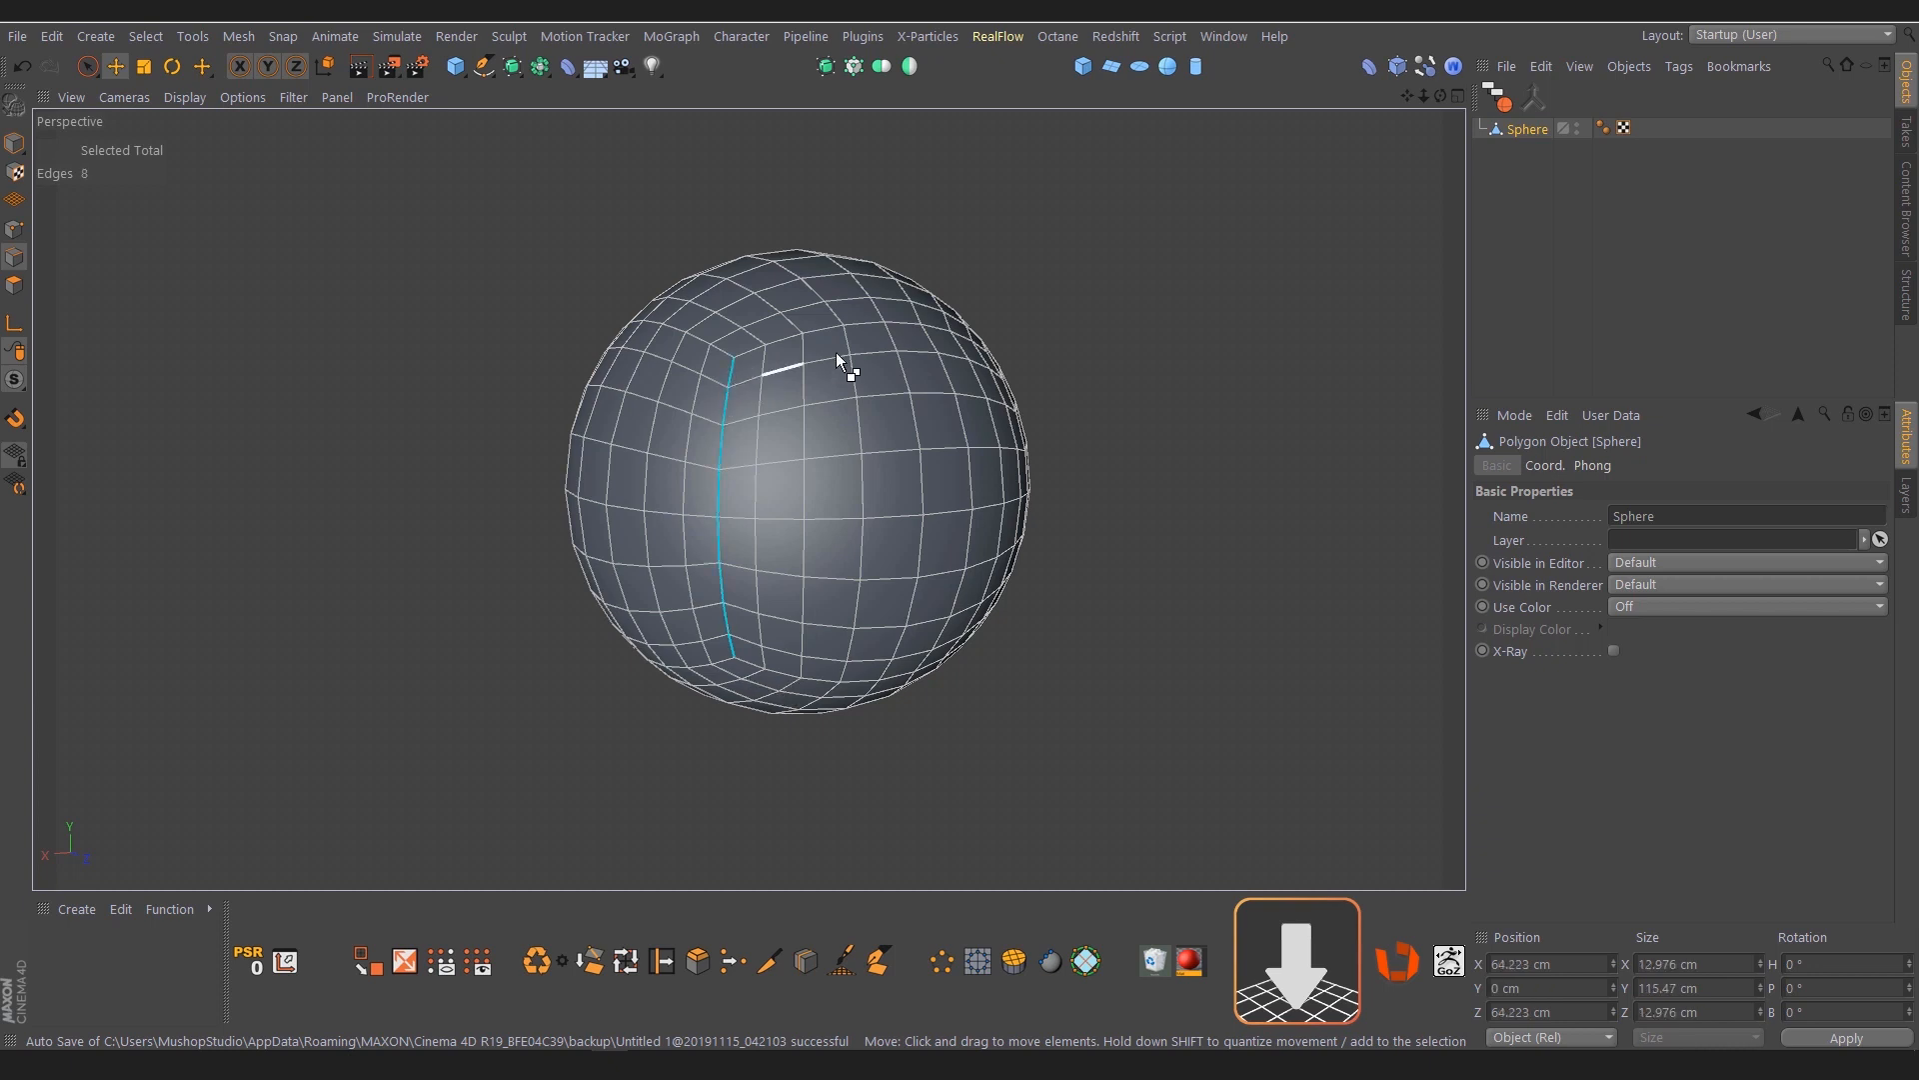
left_click(968, 338, "shift")
left_click(1074, 417)
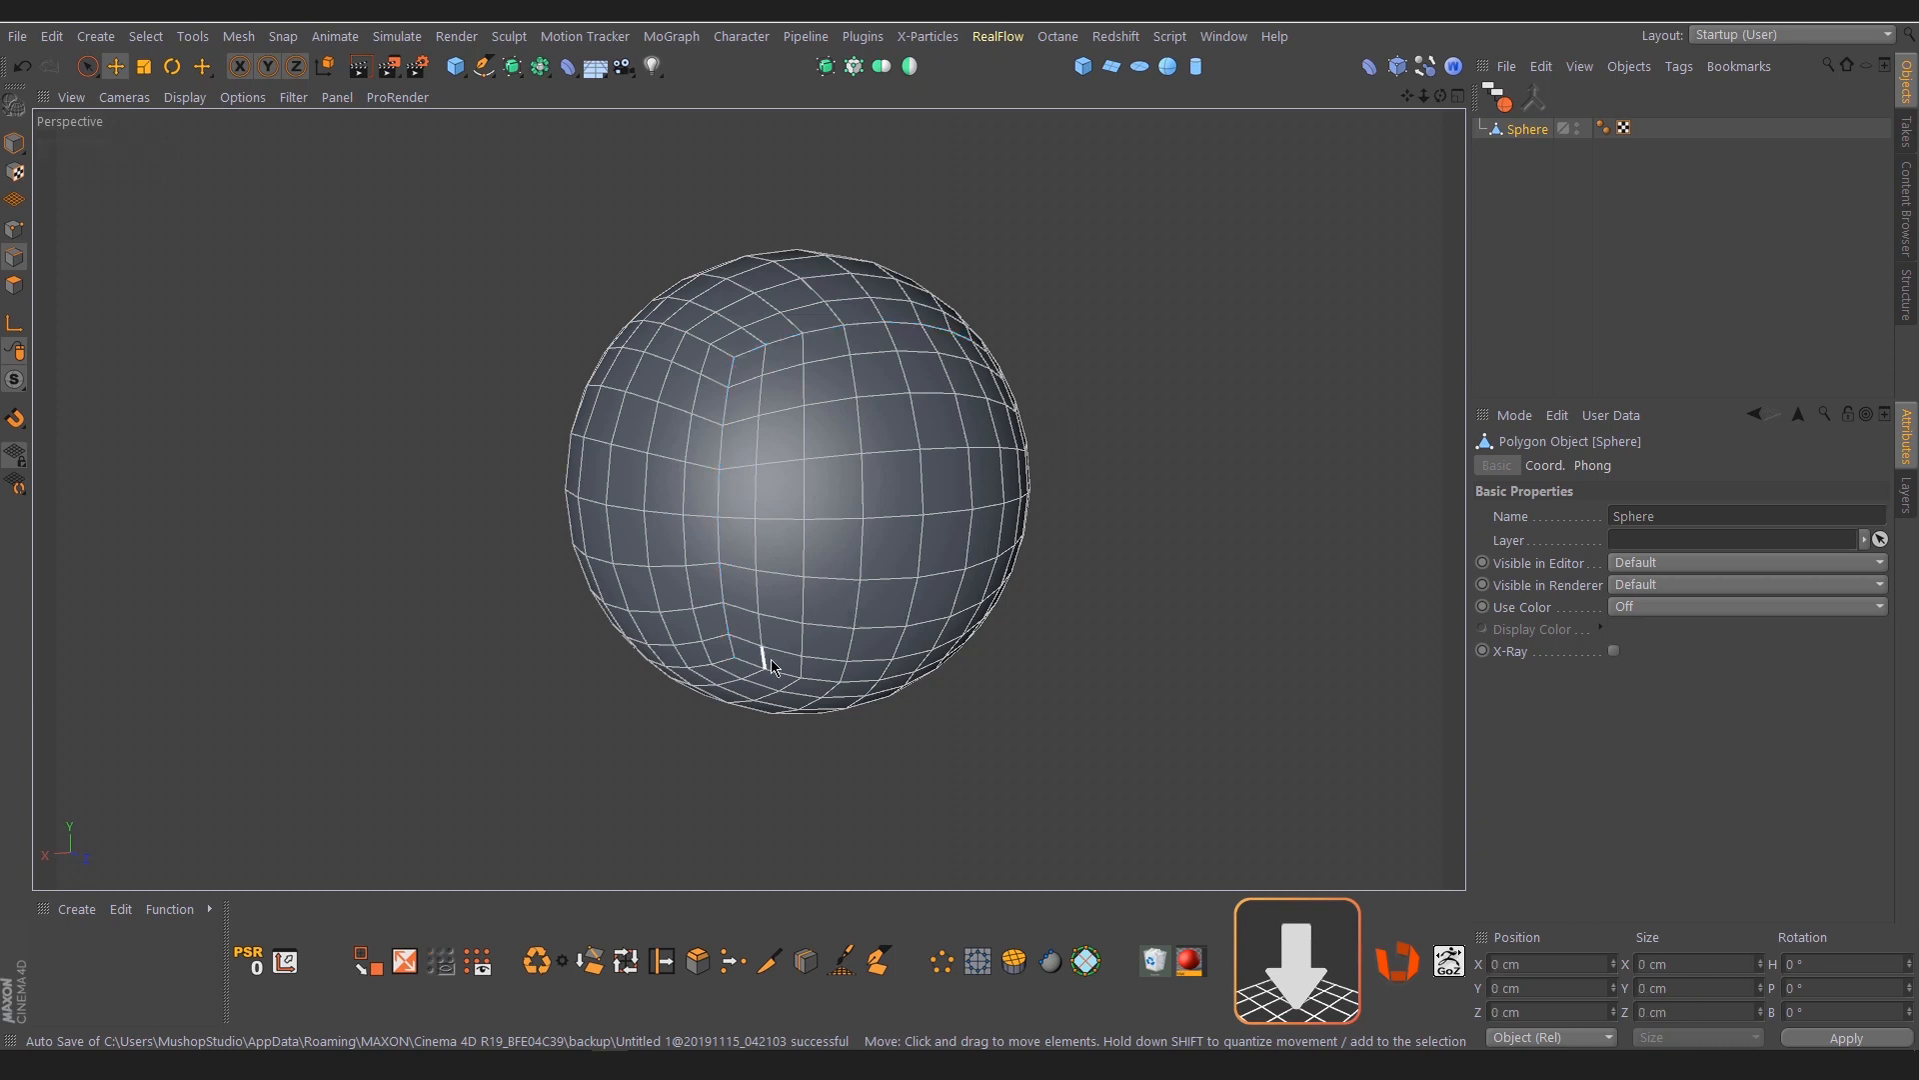
Try to extend the edge selection directly from the lower edge to the far upper edge, and clear it
left_click(733, 649)
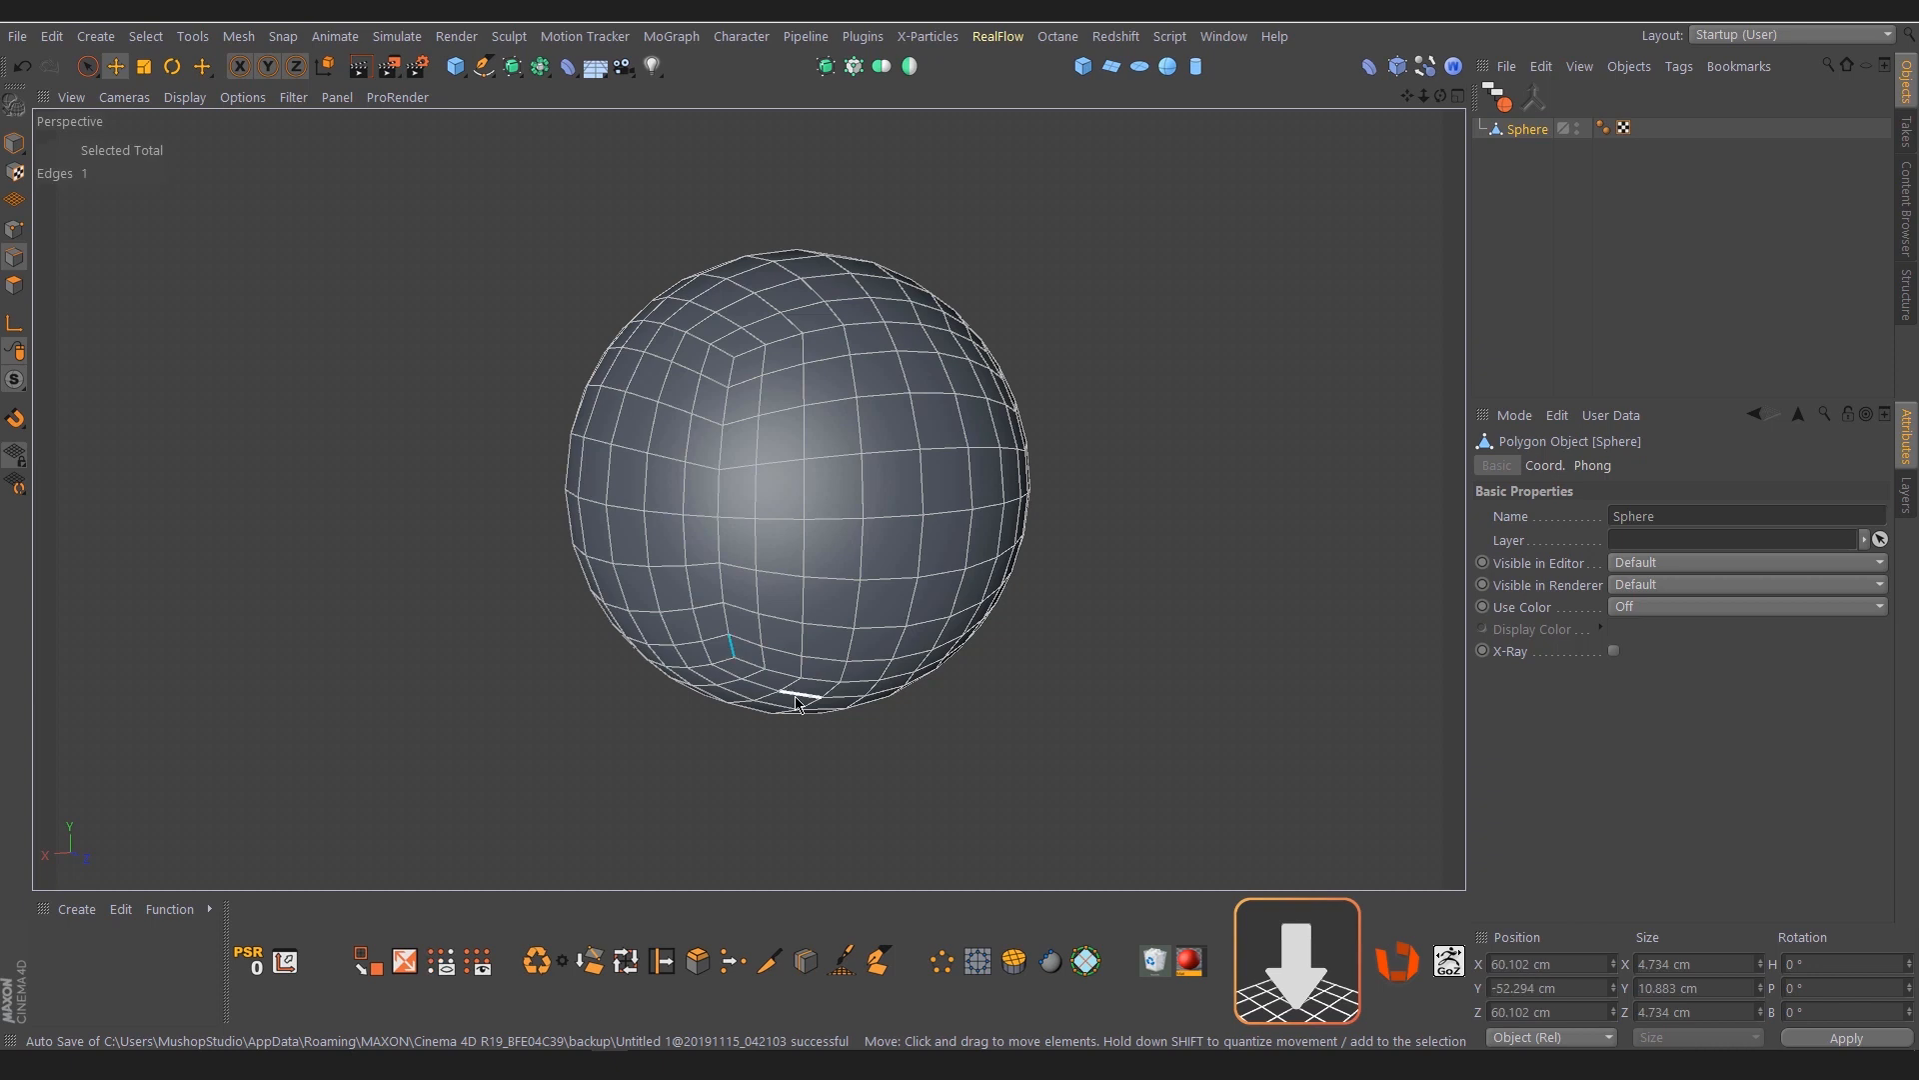
left_click(966, 335, "ctrl+shift")
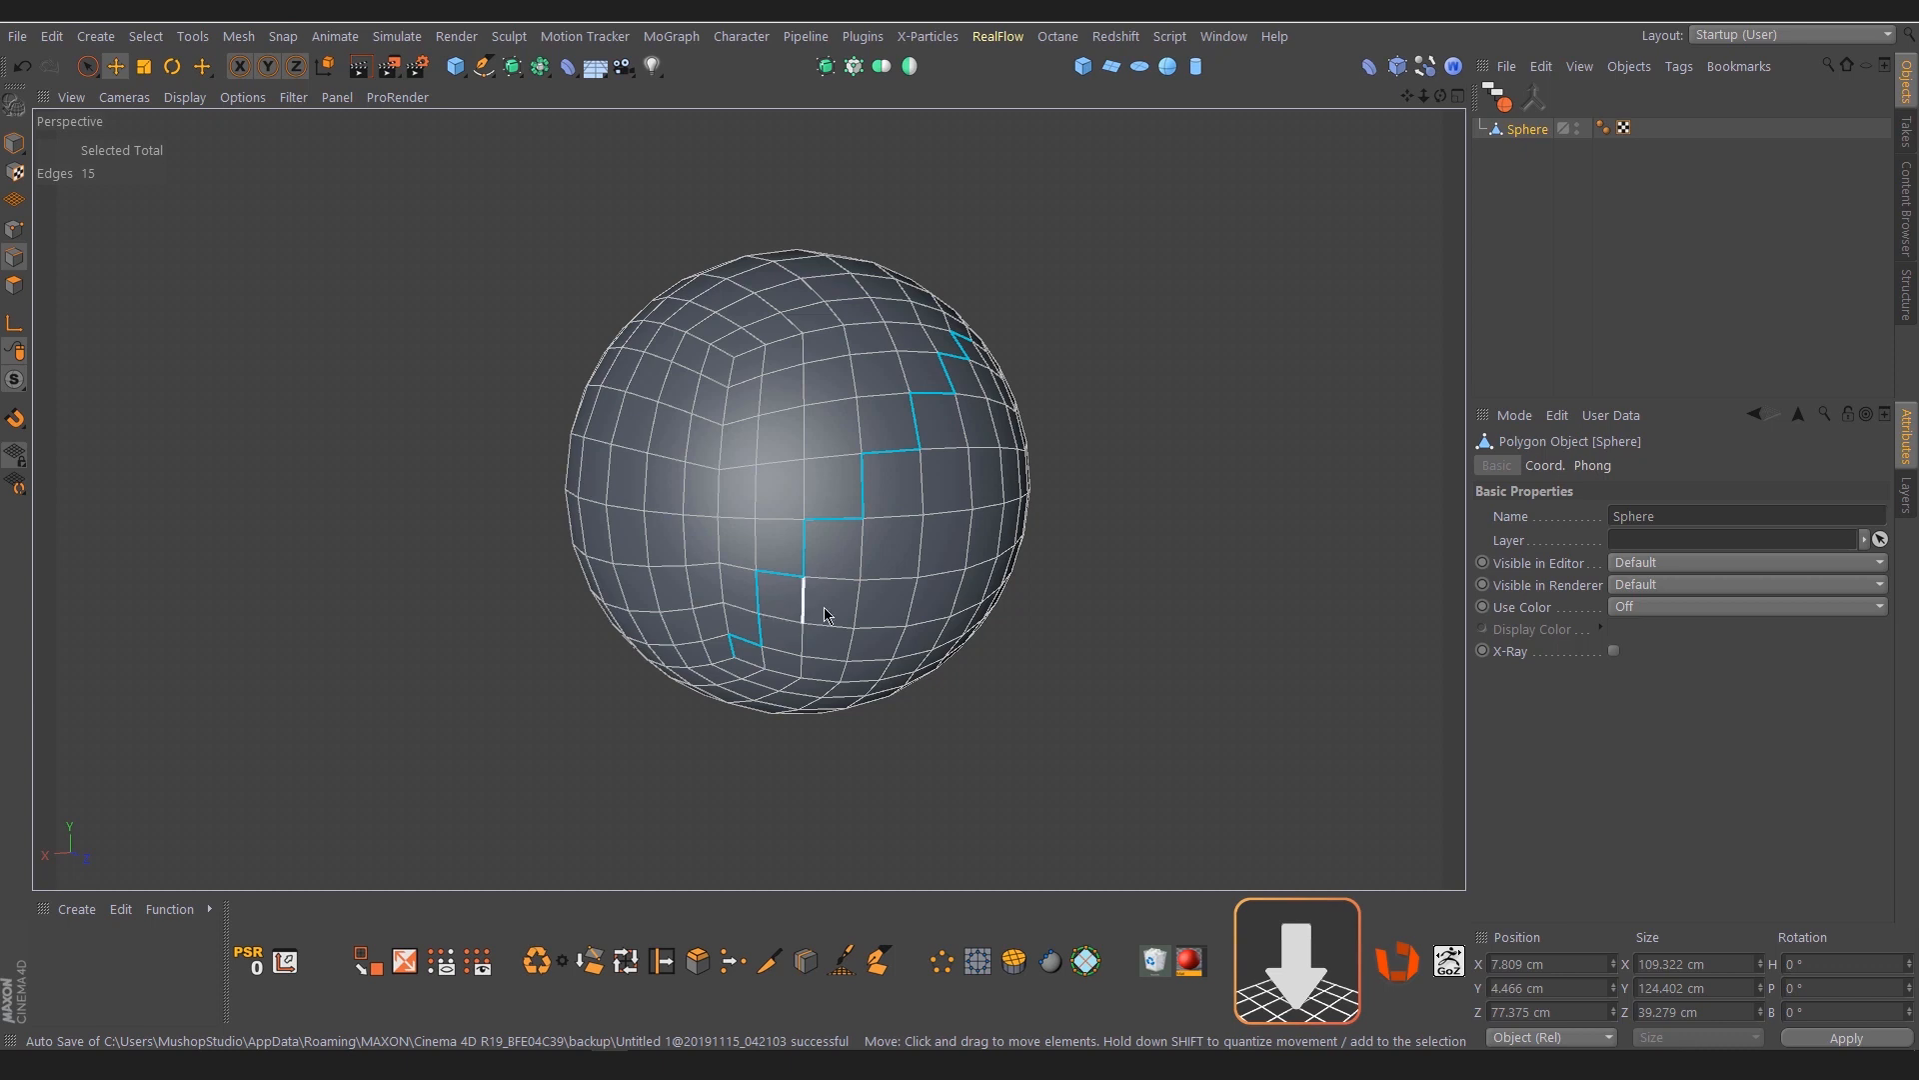
left_click(1112, 542)
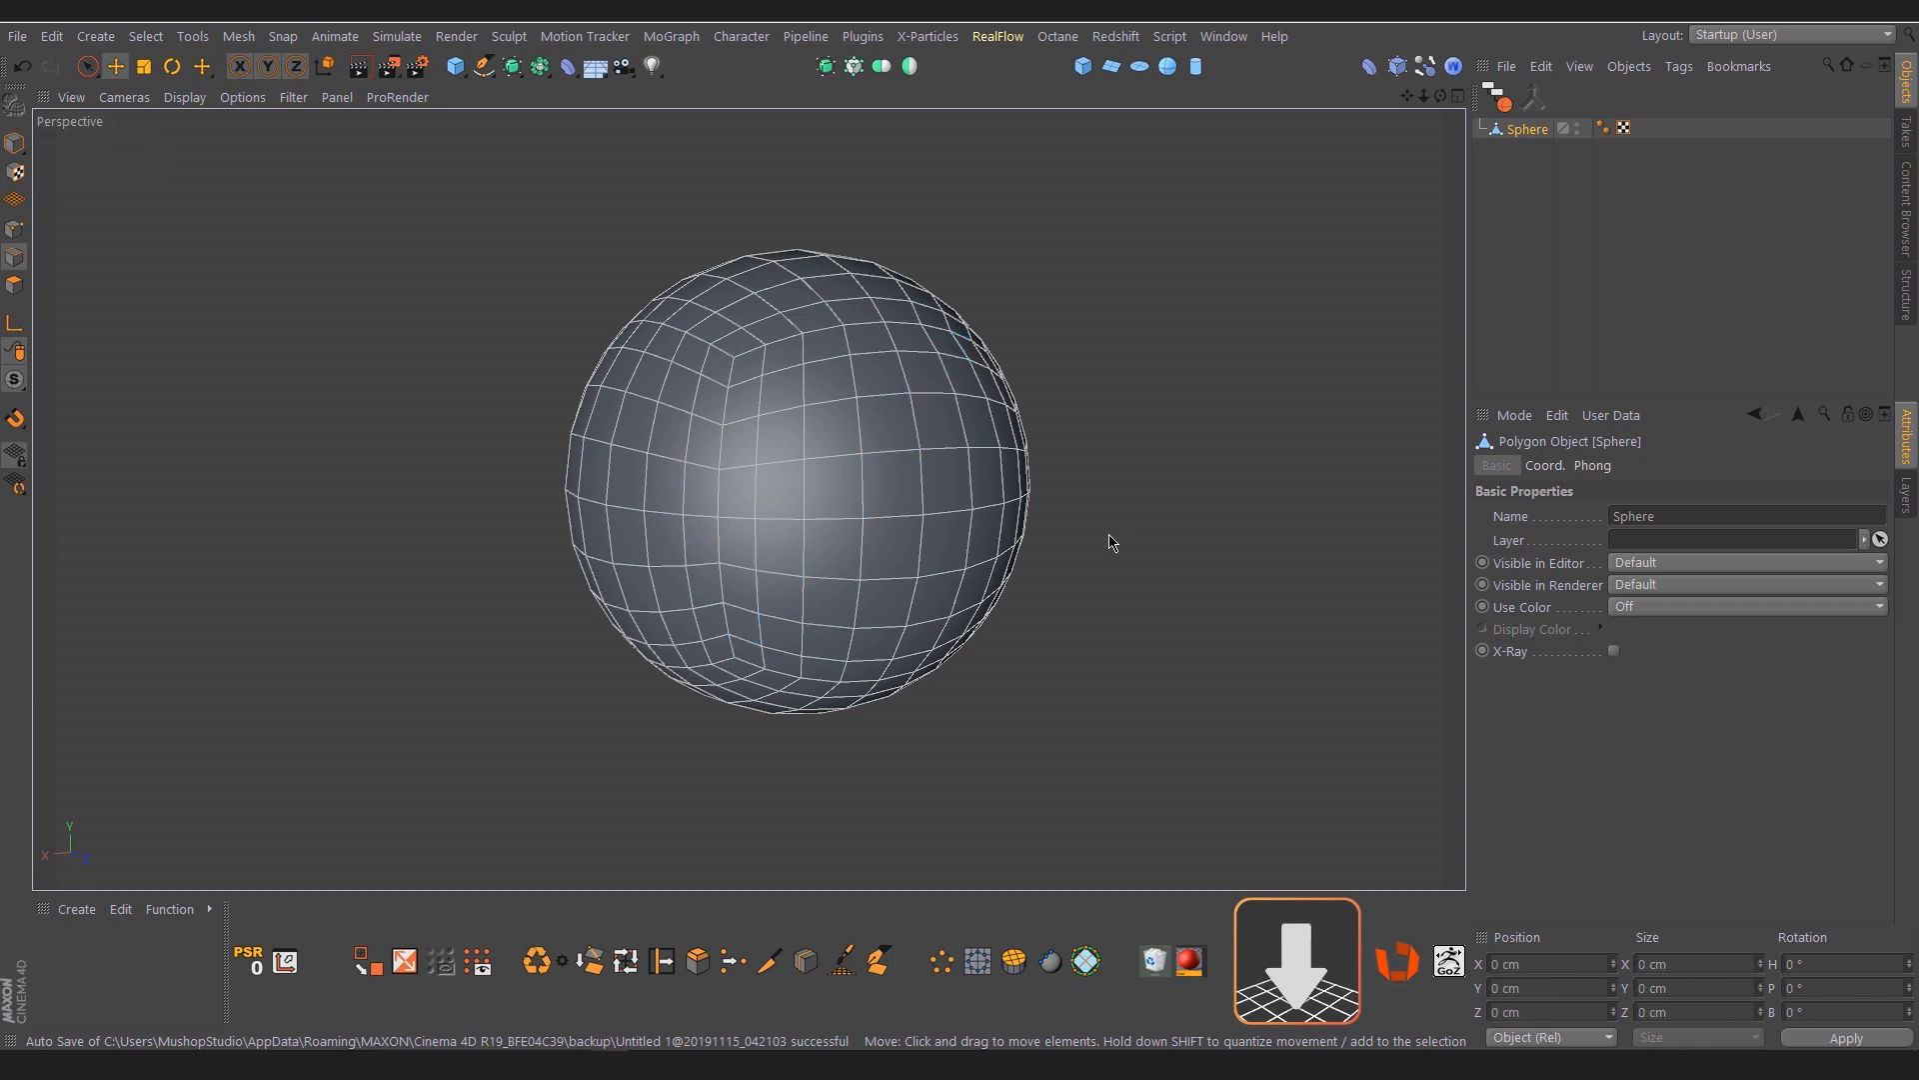
Extend the edge selection from the lower edge corner by corner around several sides of the sphere, and clear it
left_click(733, 655)
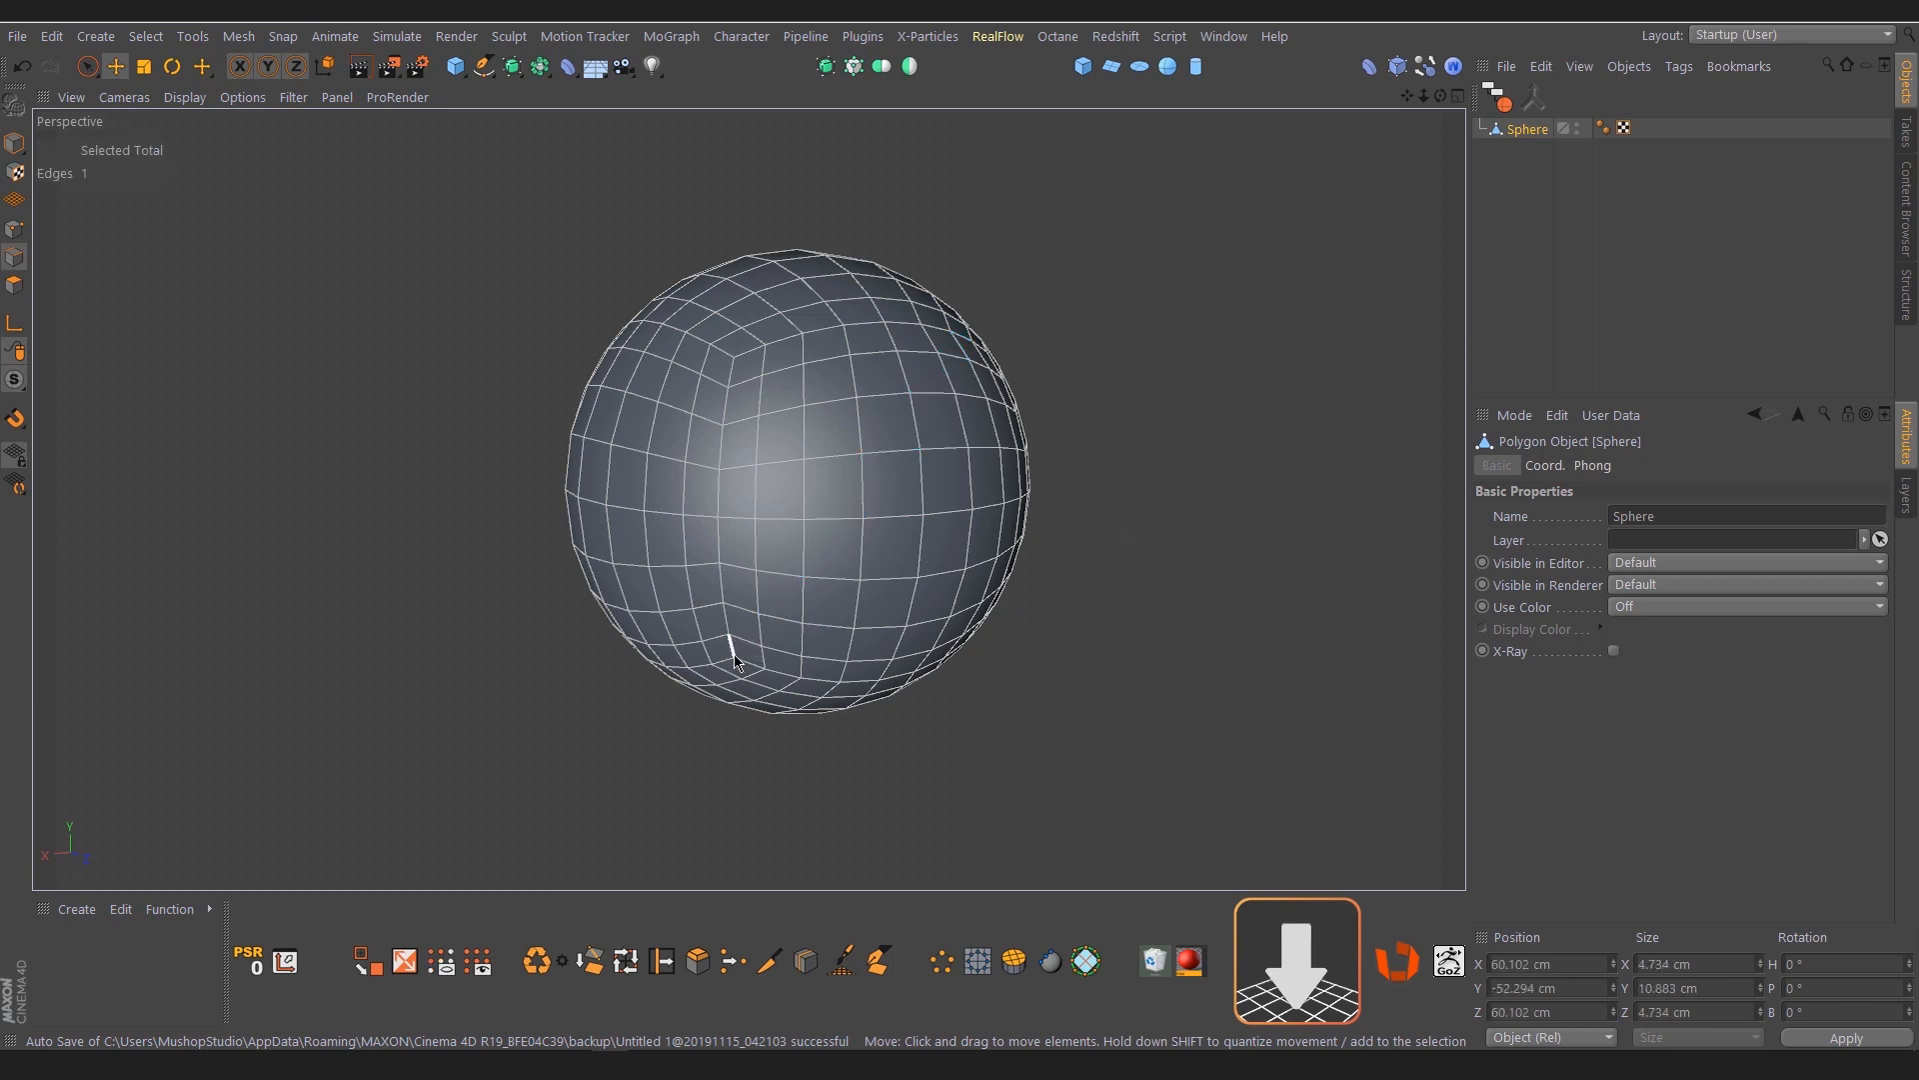
double_click(730, 370)
left_click_drag(995, 360, 1008, 377, "alt")
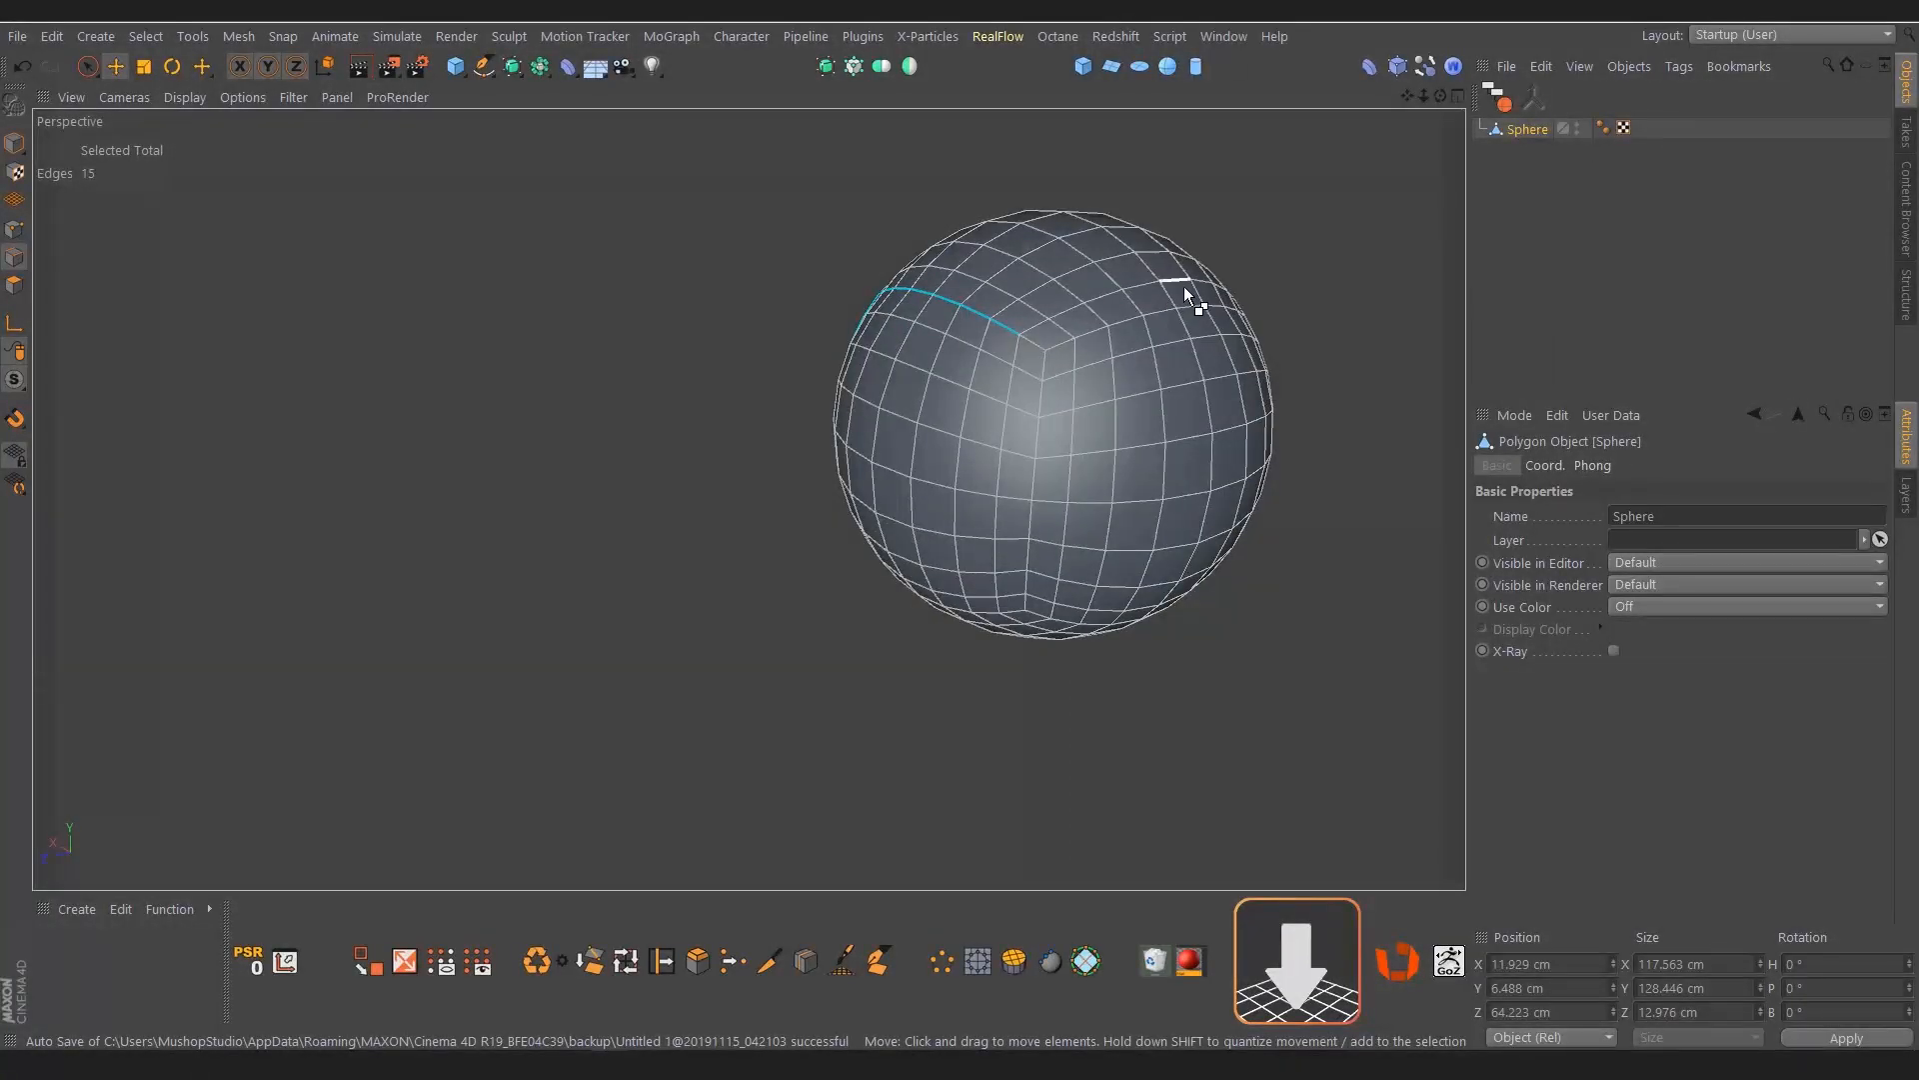
left_click_drag(1088, 321, 1041, 440, "alt")
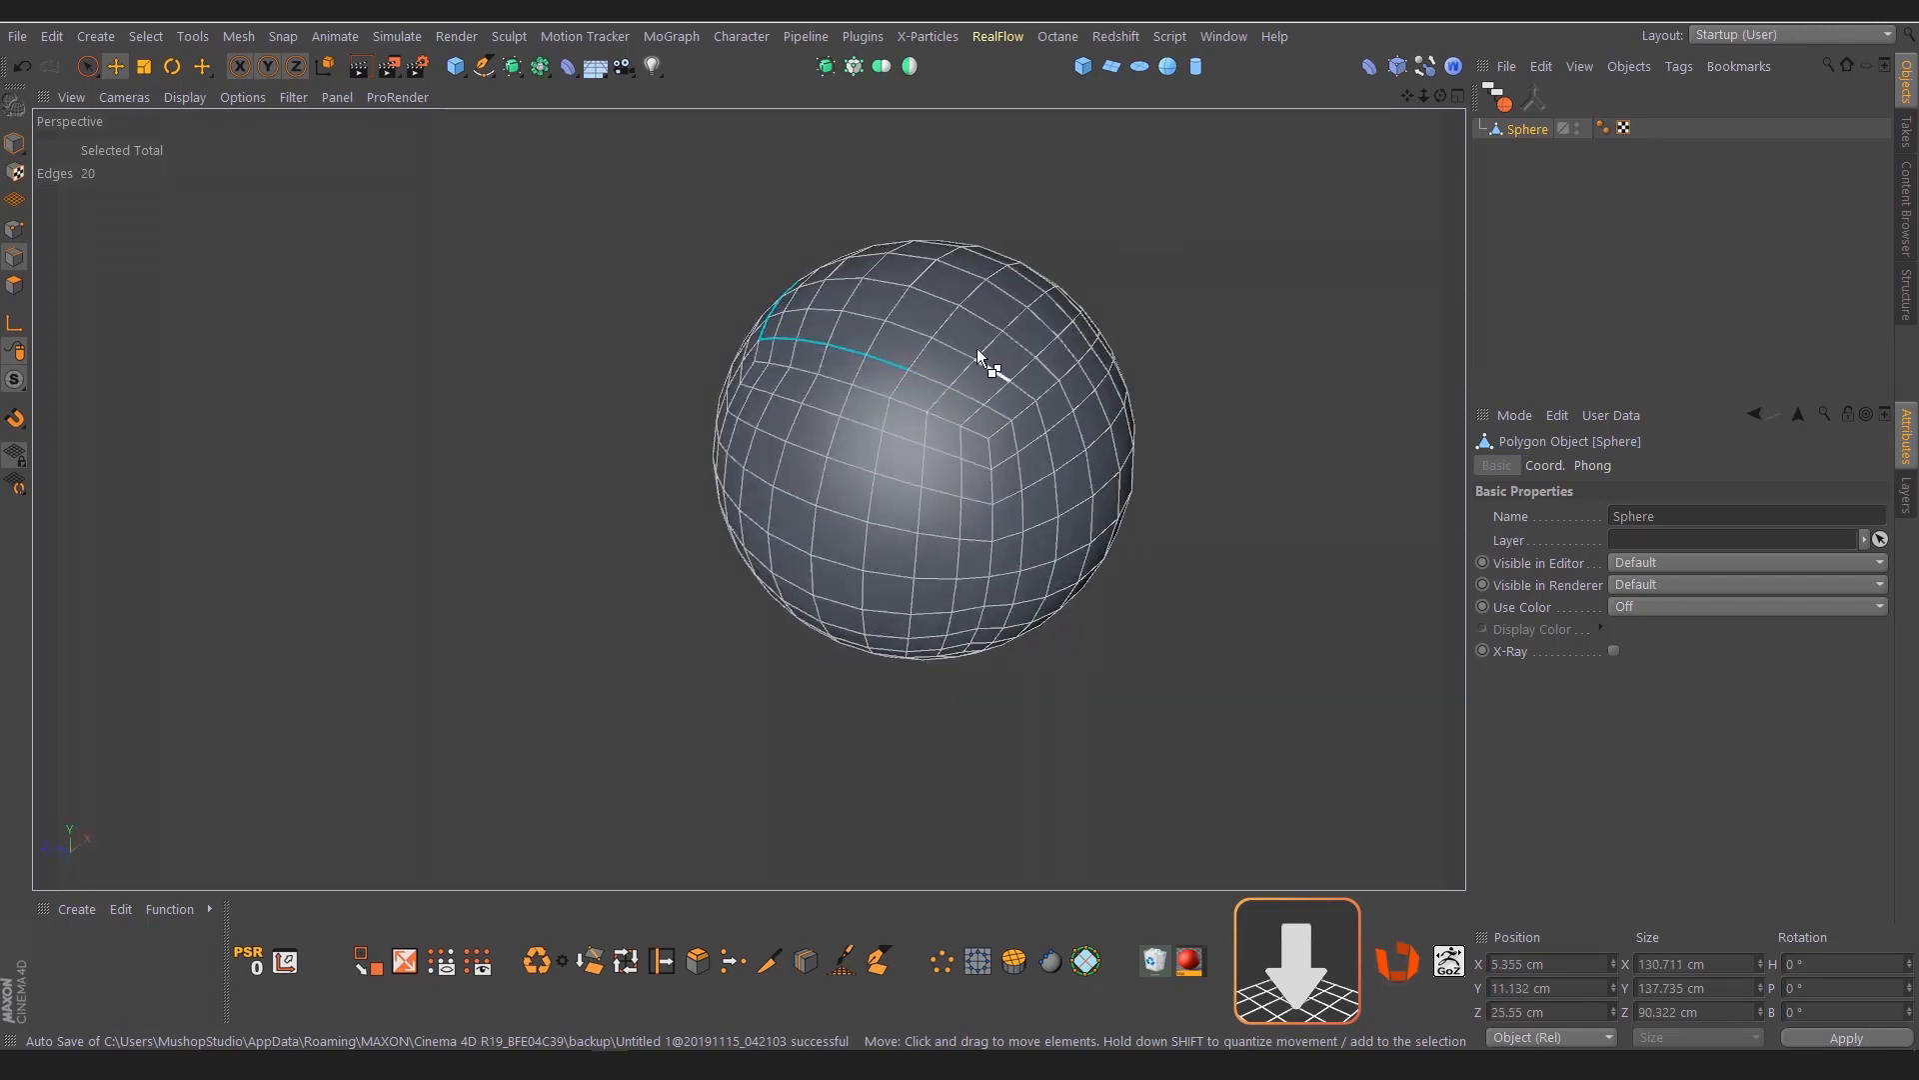
left_click(977, 309, "ctrl+shift")
left_click_drag(850, 407, 1161, 375, "alt")
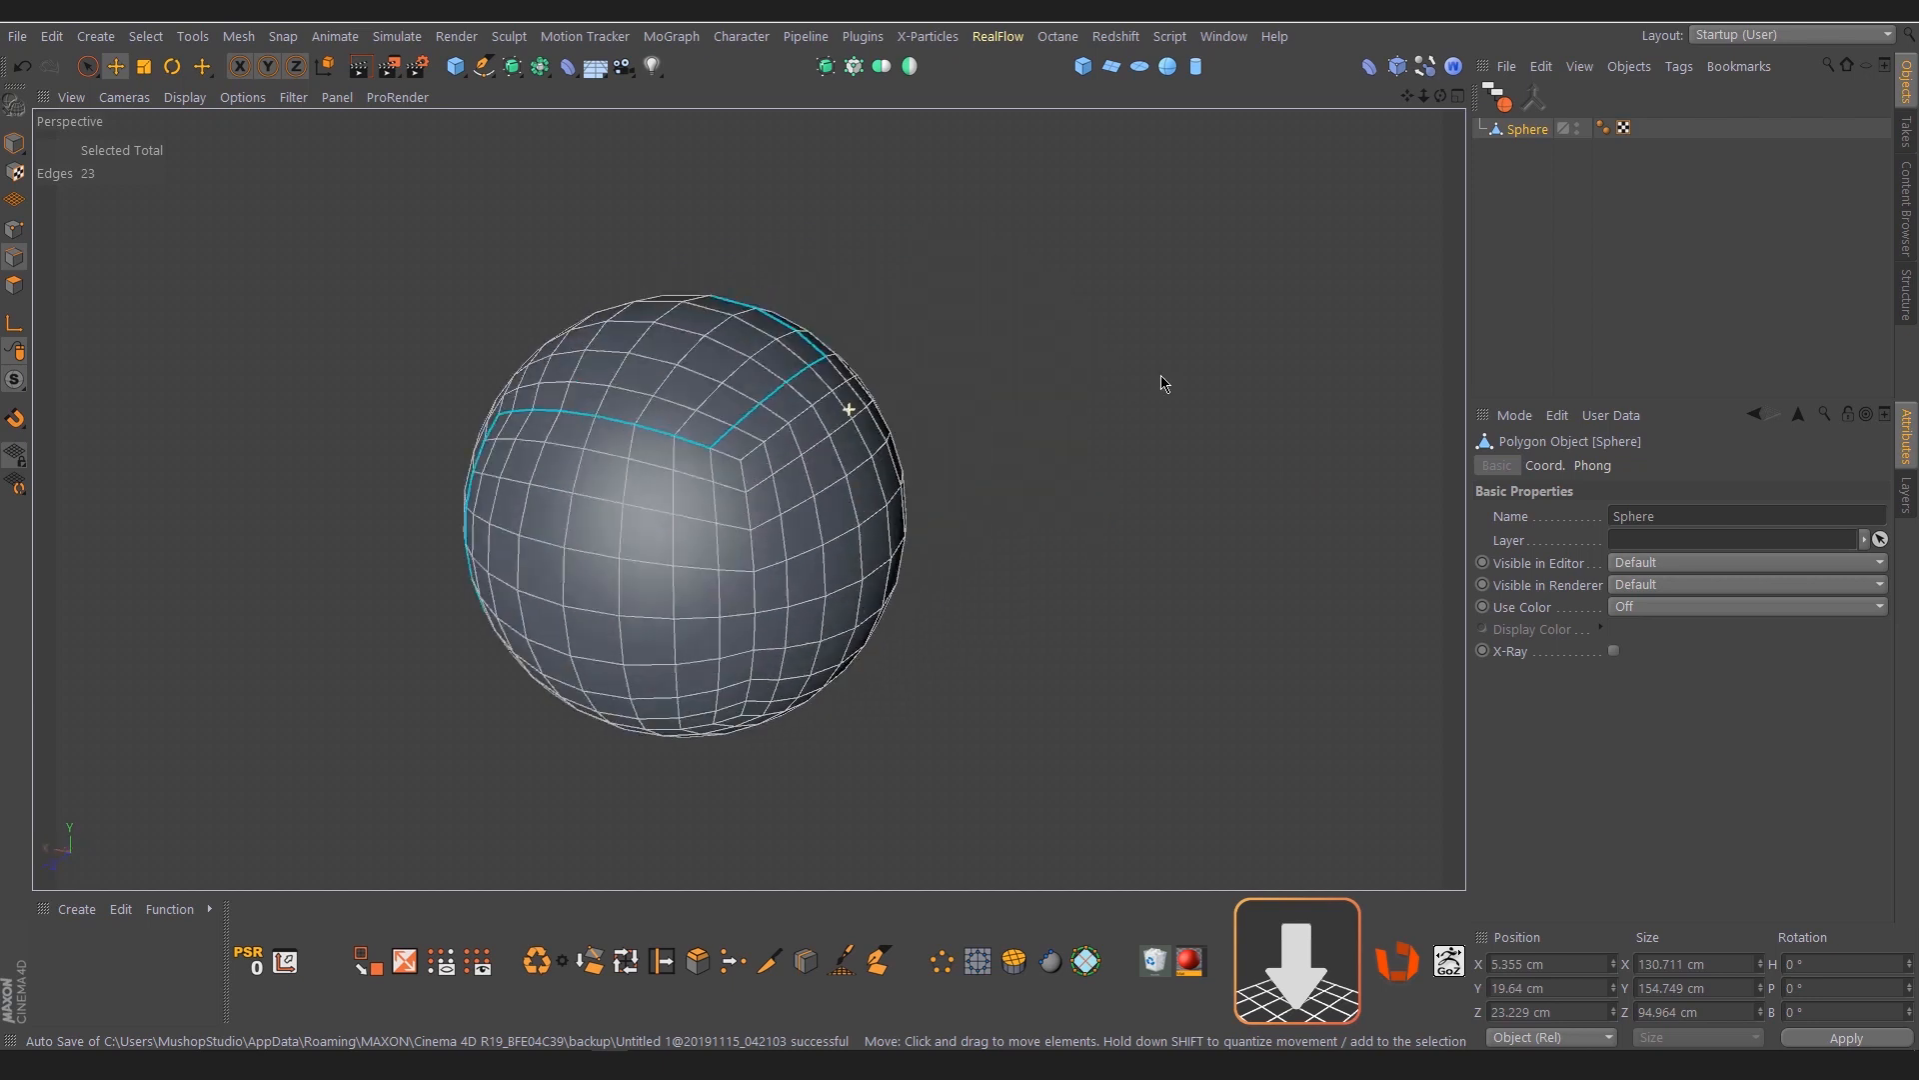
left_click_drag(750, 501, 1161, 320, "alt")
left_click_drag(934, 385, 1123, 372, "alt")
left_click(1123, 372)
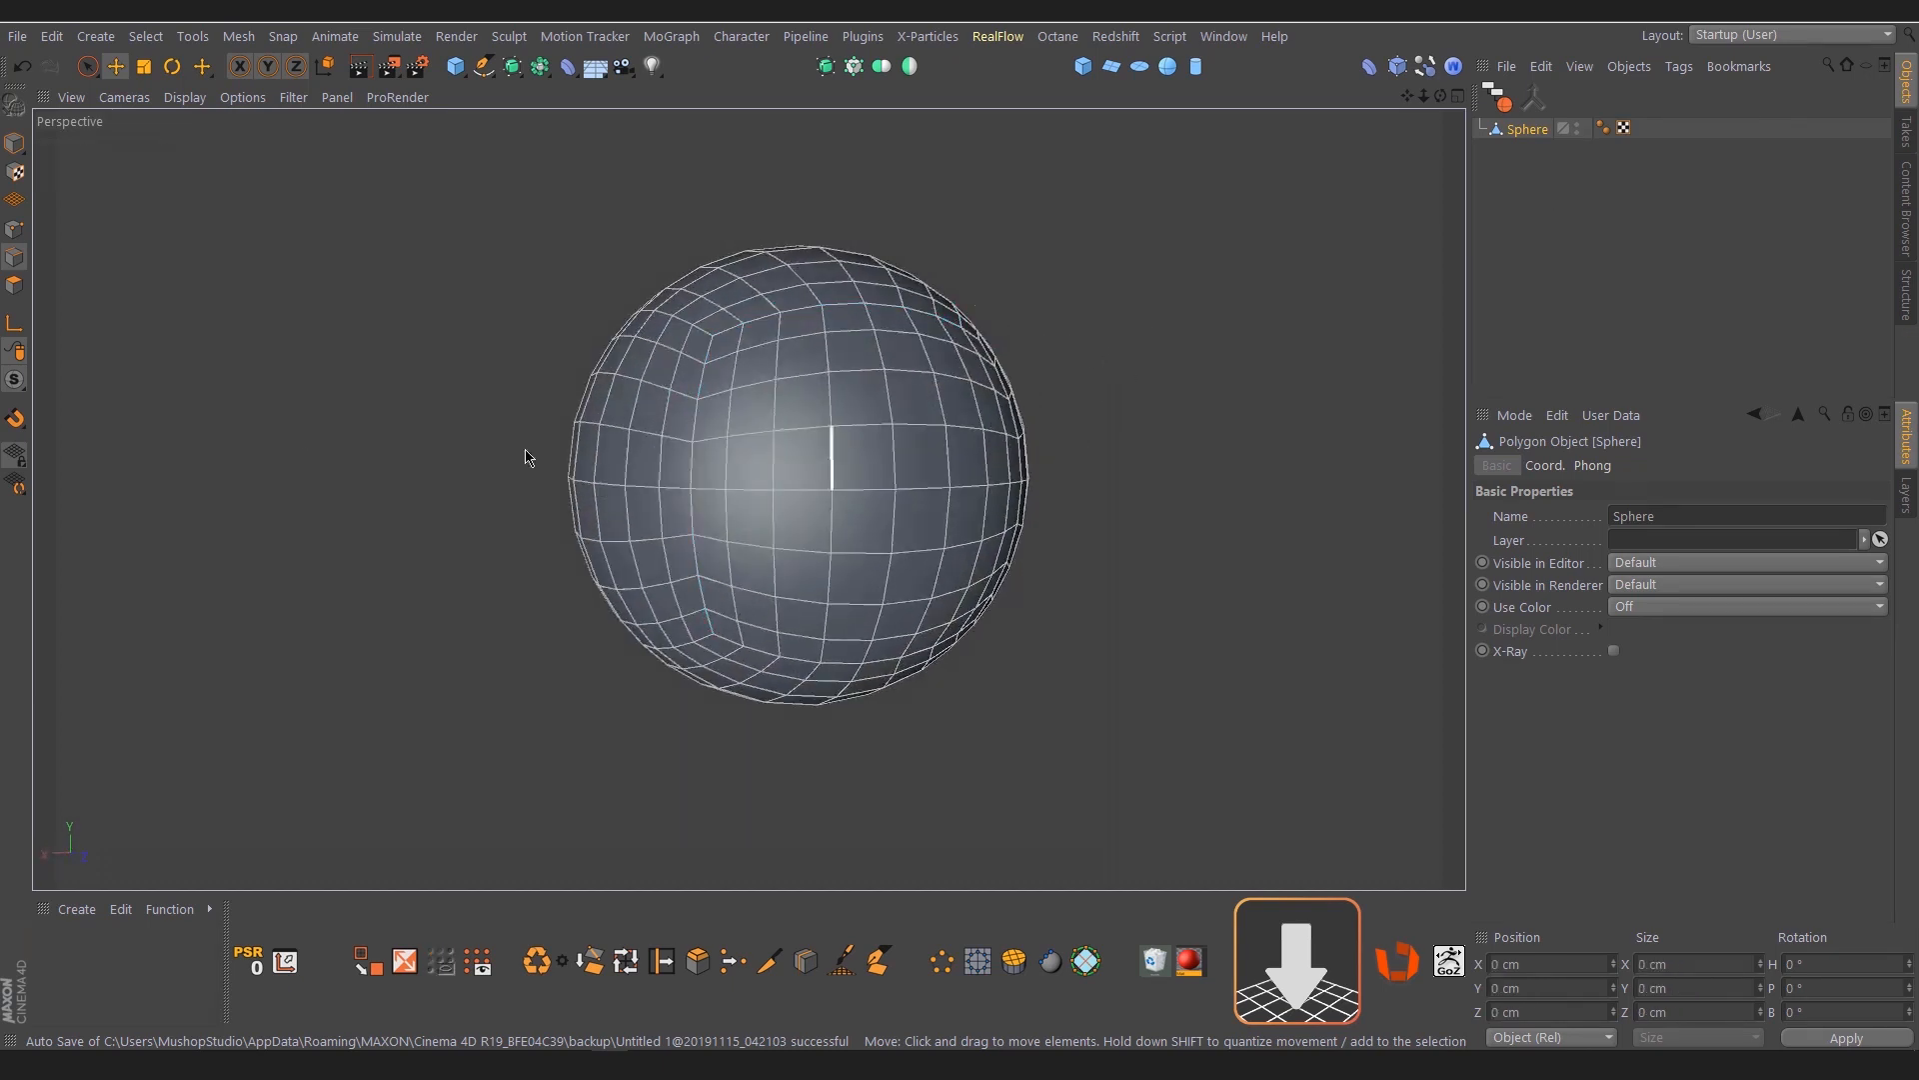
In point mode, extend a selection from the sphere's lower corner point to the upper corner and along the upper line of points
left_click(14, 232)
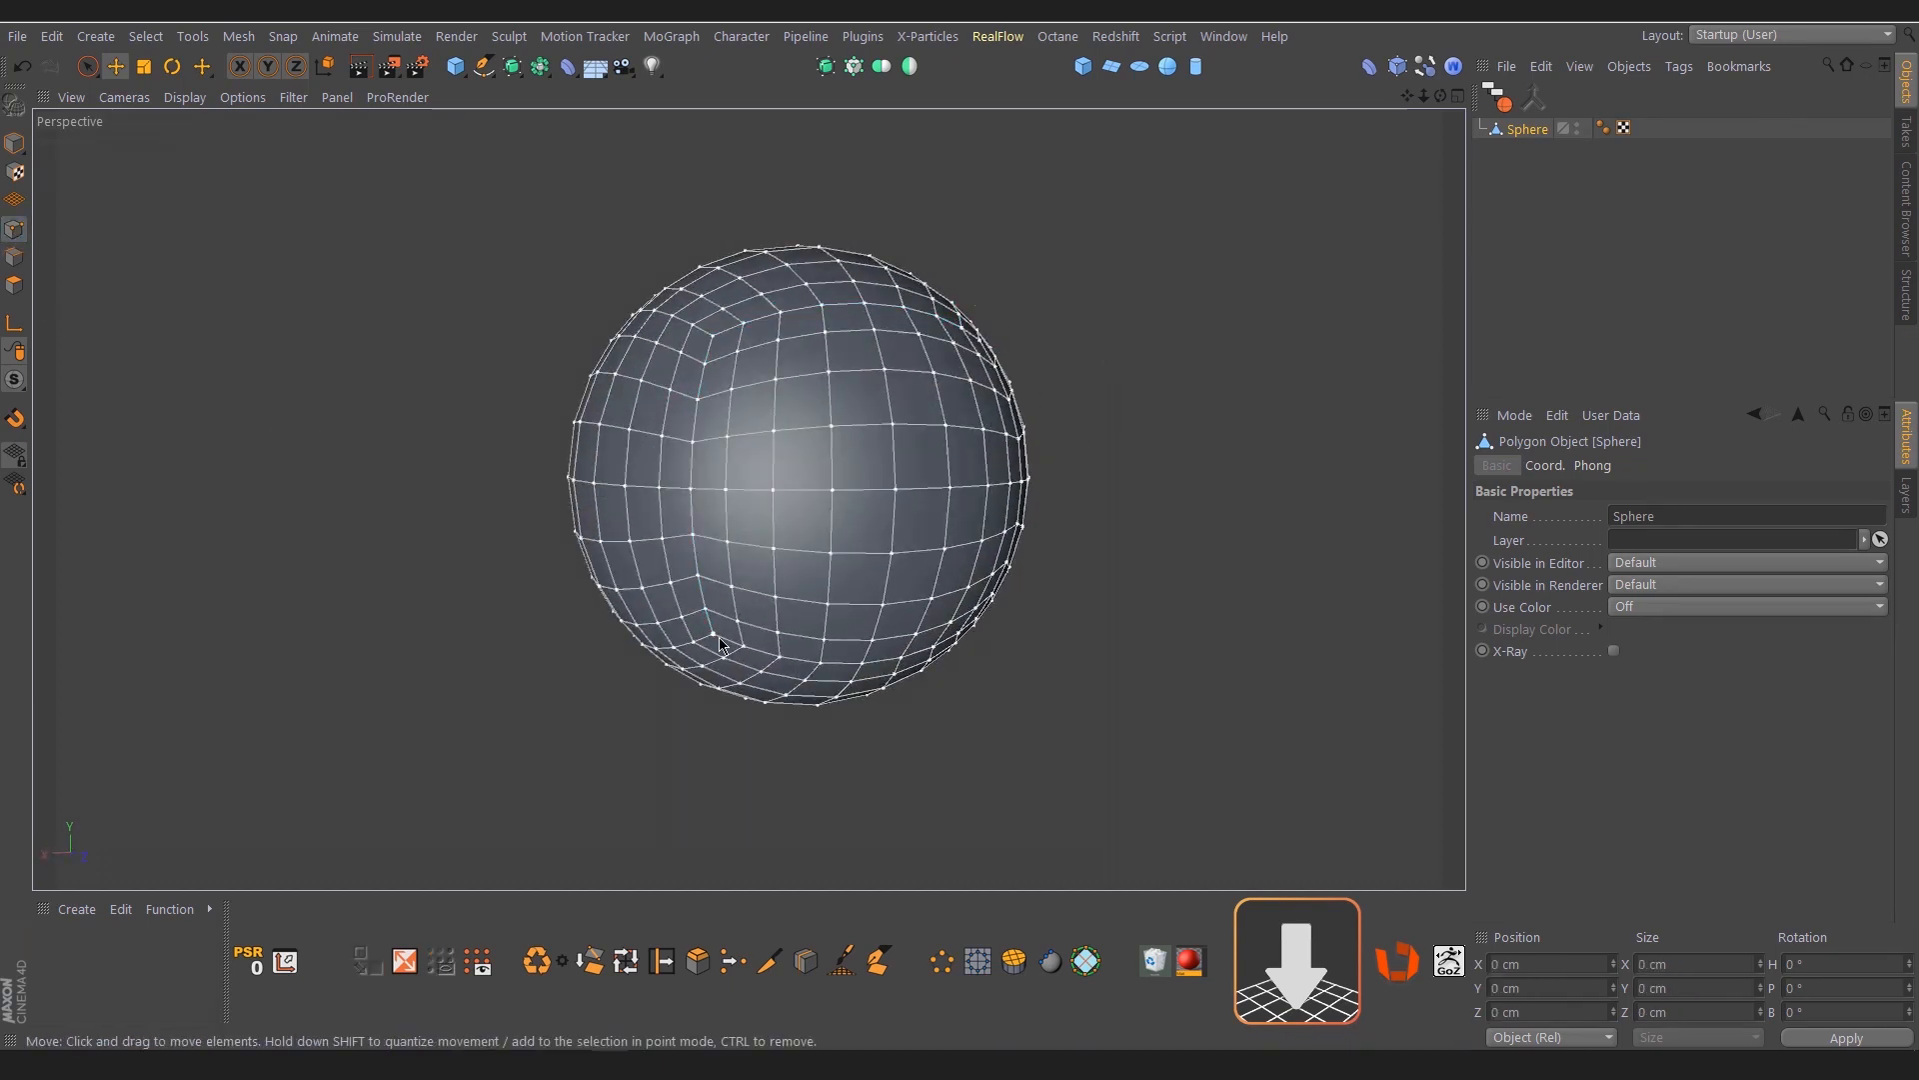
left_click(714, 632)
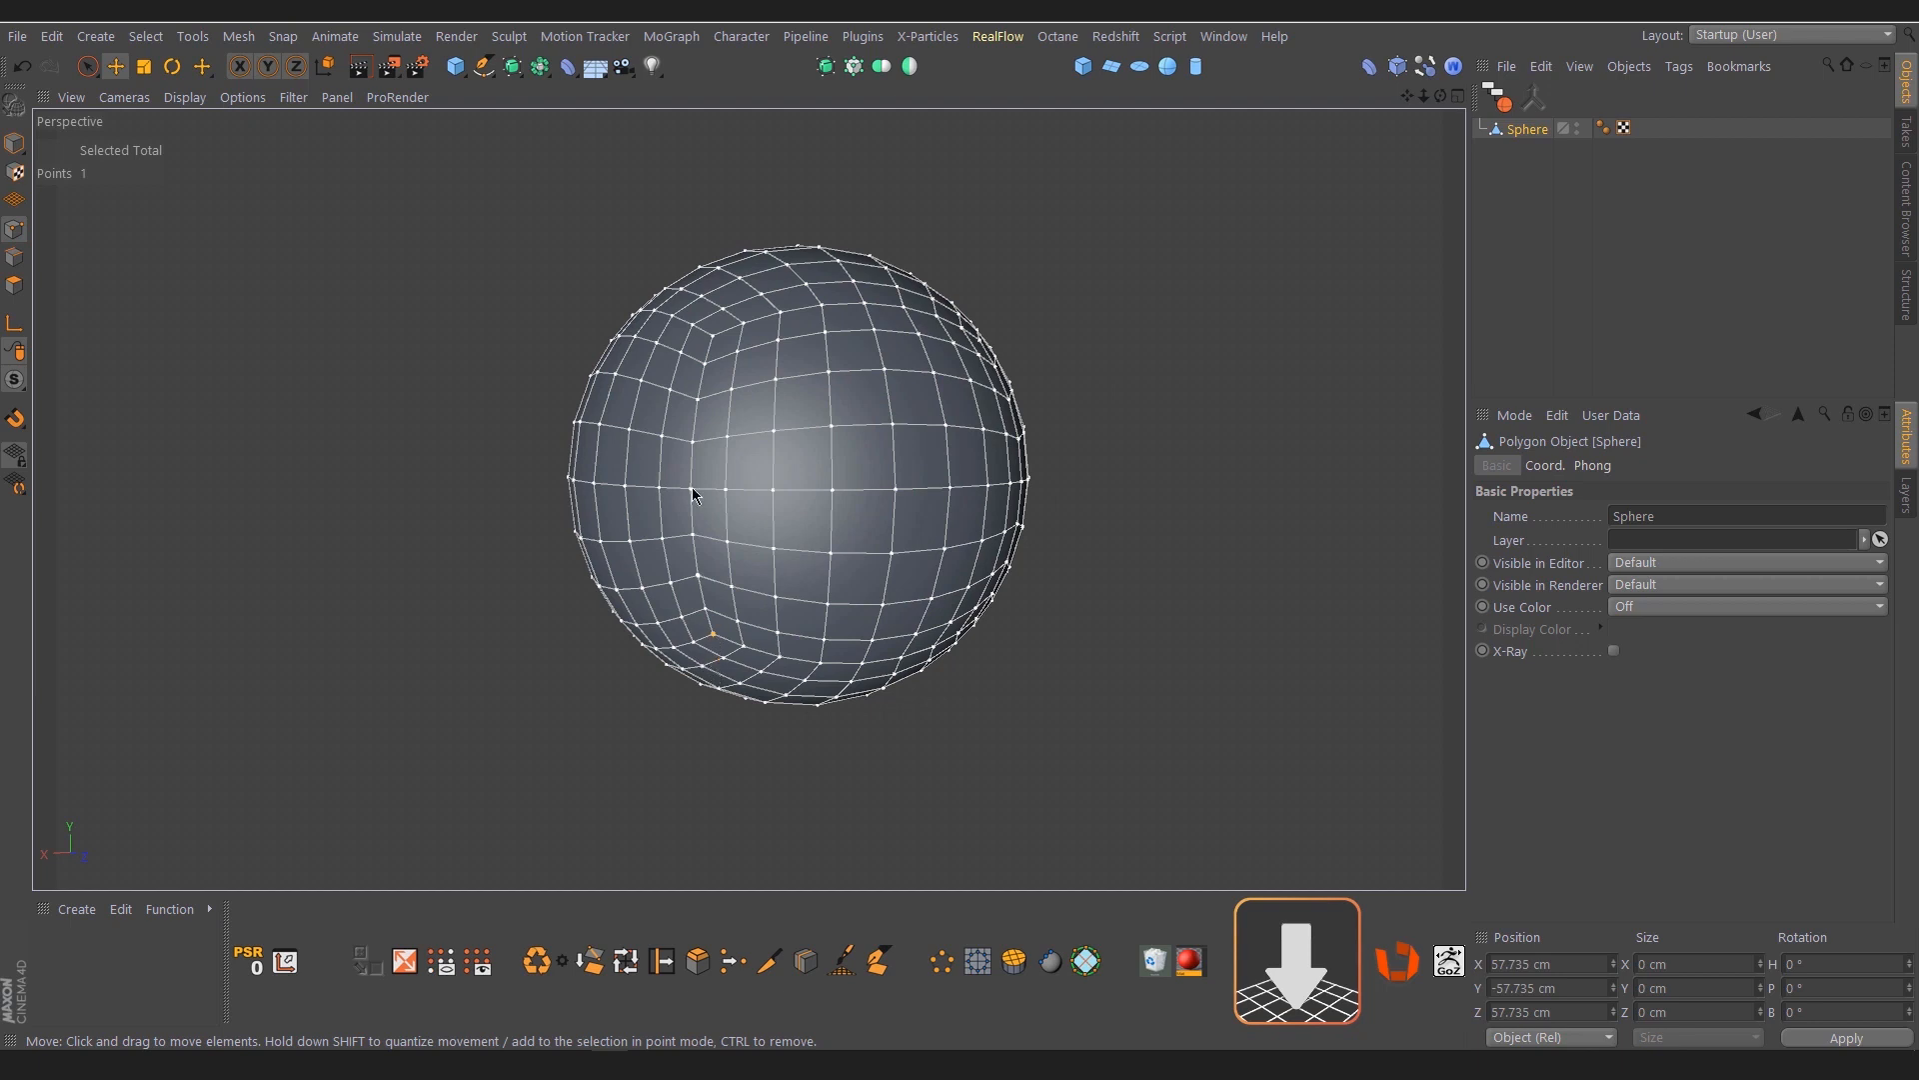
left_click(714, 337, "ctrl+shift")
left_click_drag(747, 334, 682, 413, "alt")
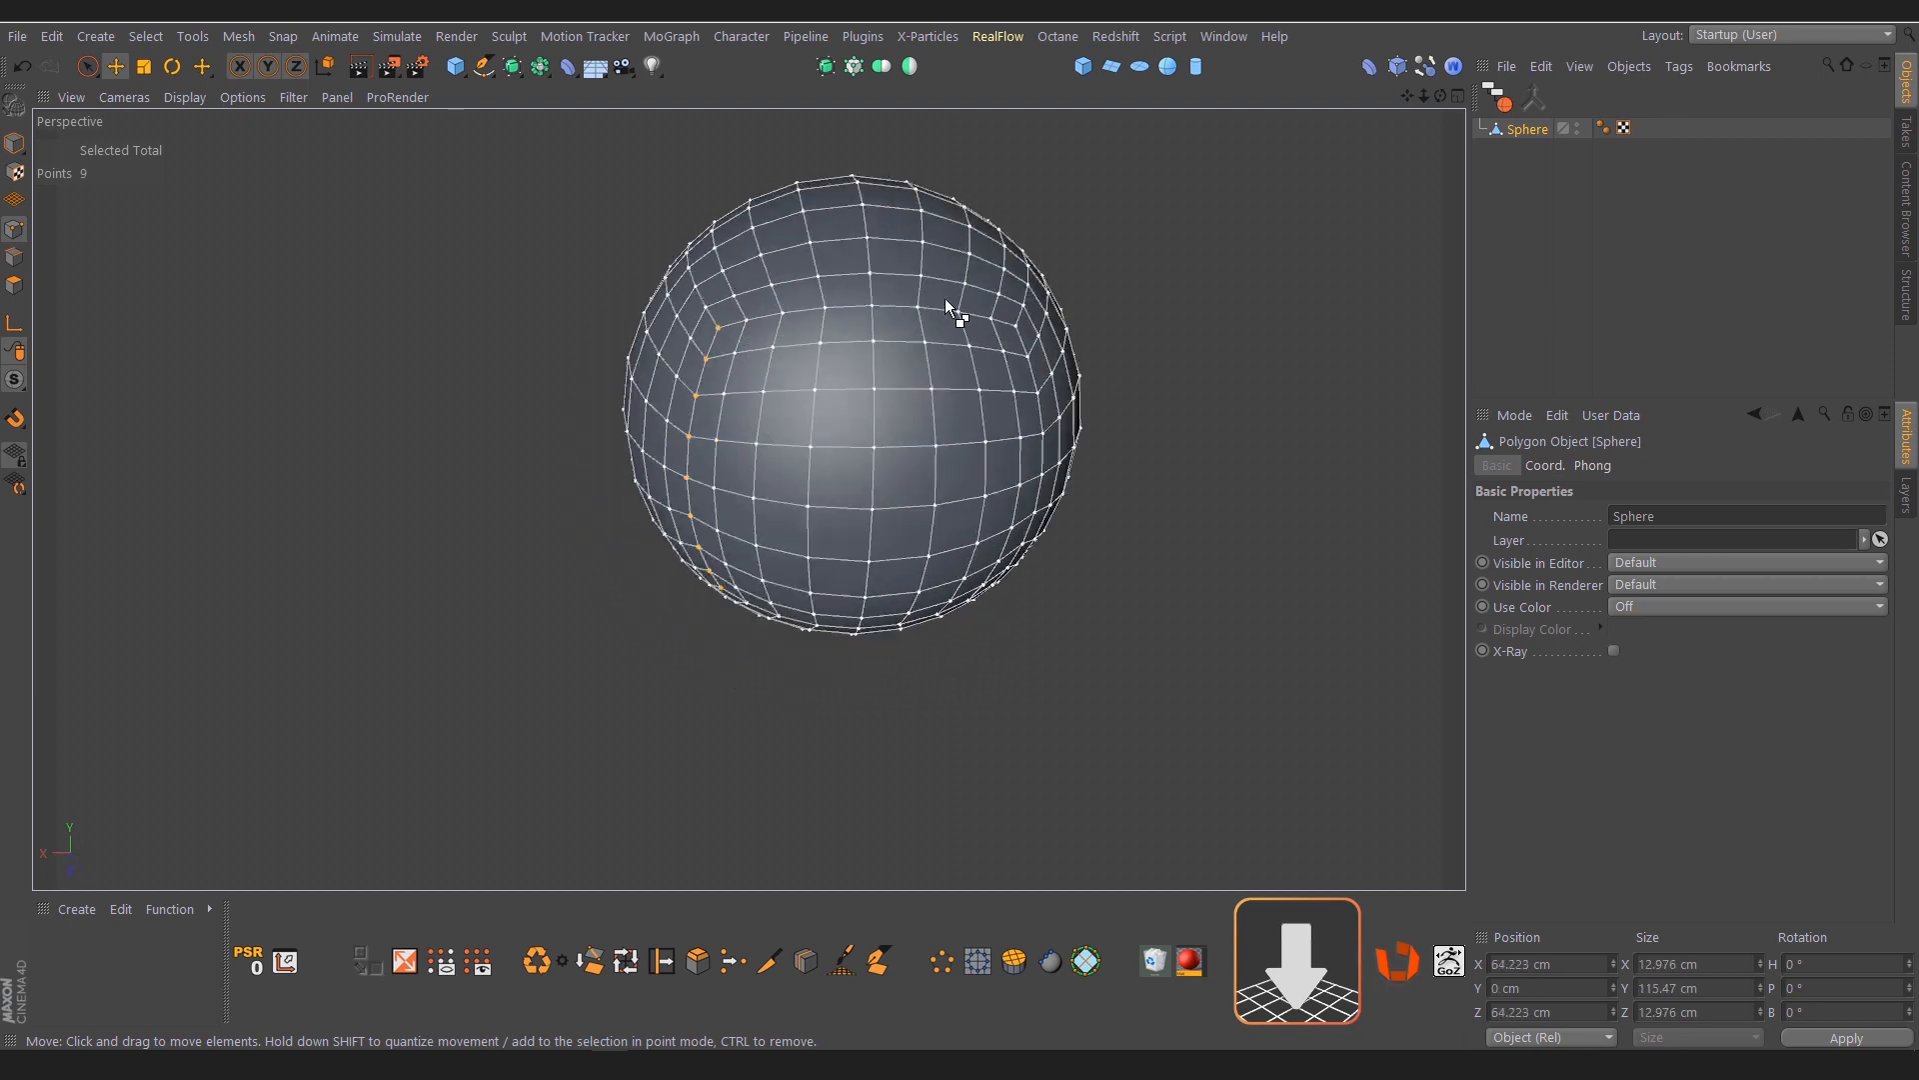
left_click(987, 318, "ctrl+shift")
left_click_drag(987, 318, 888, 357, "alt")
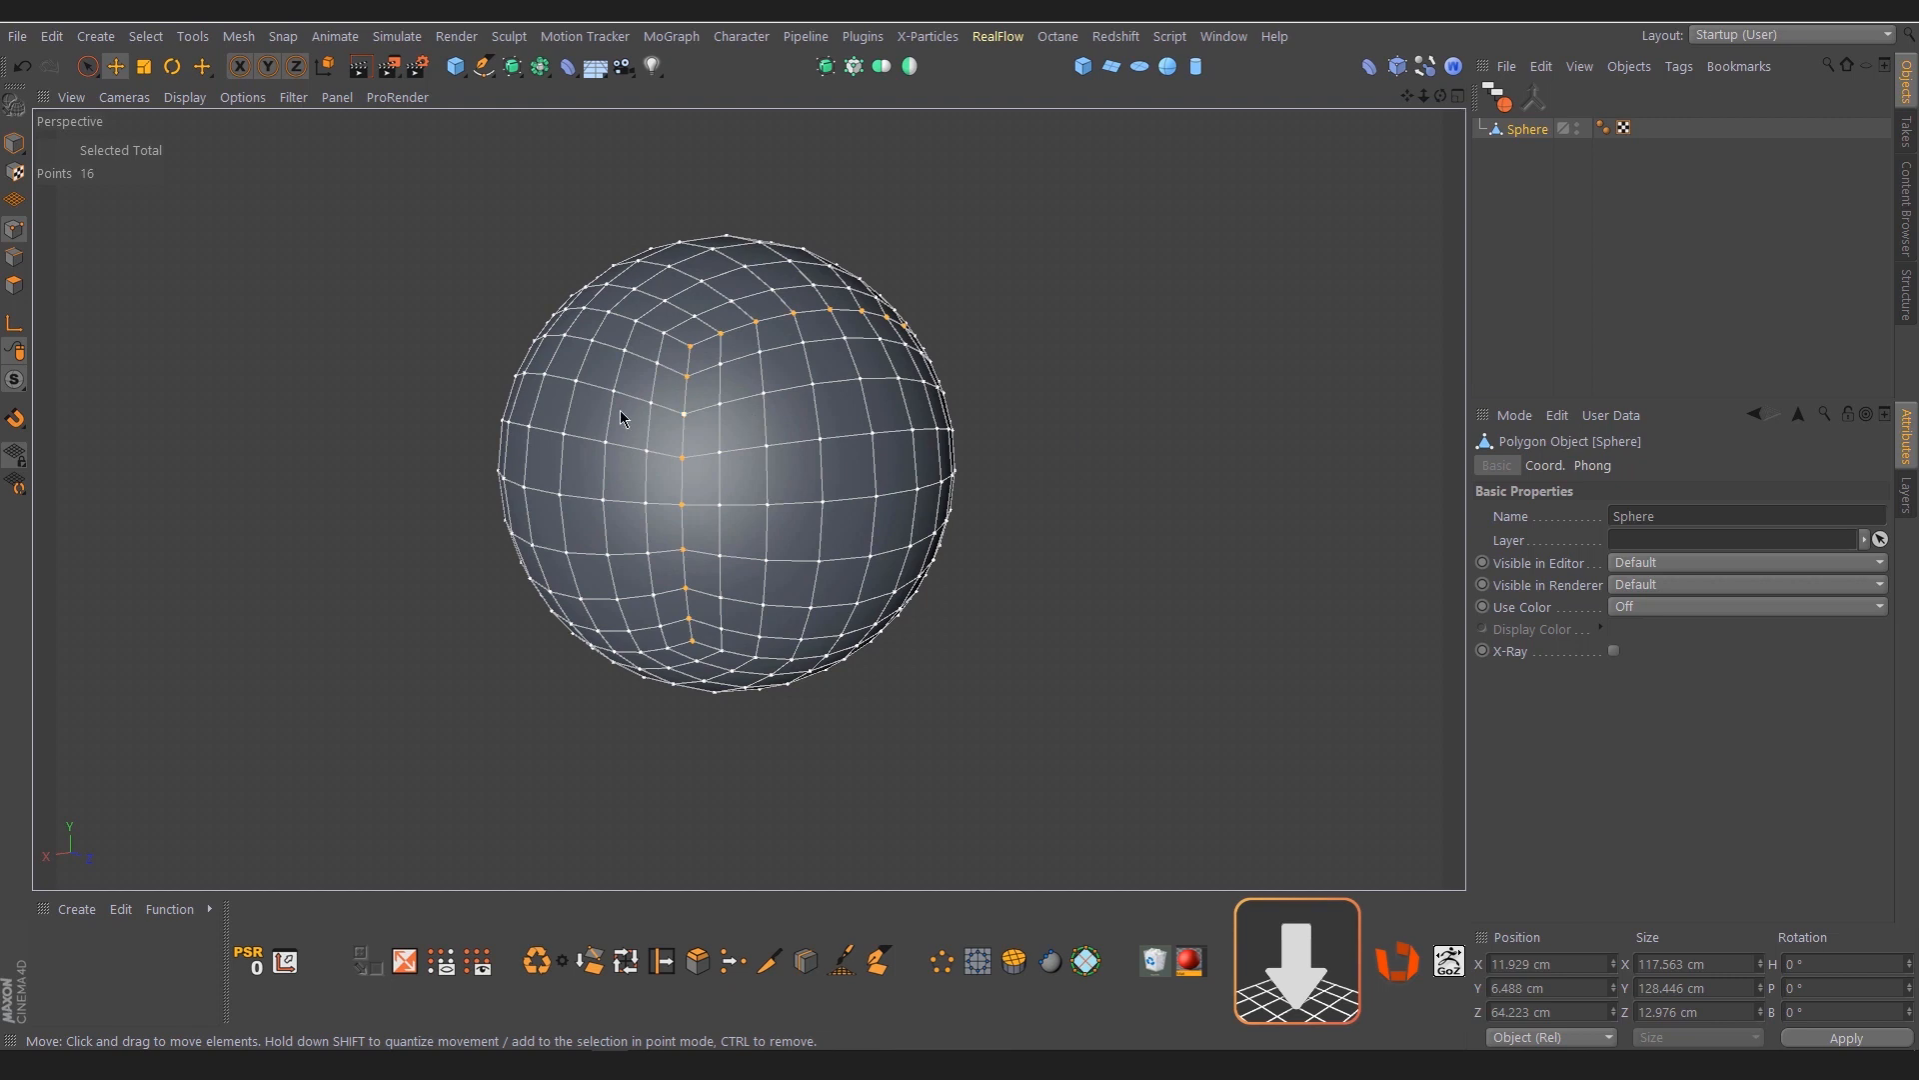
In polygon mode, extend a selection strip by strip up, across, down and along the bottom to frame one side of the sphere
left_click(15, 287)
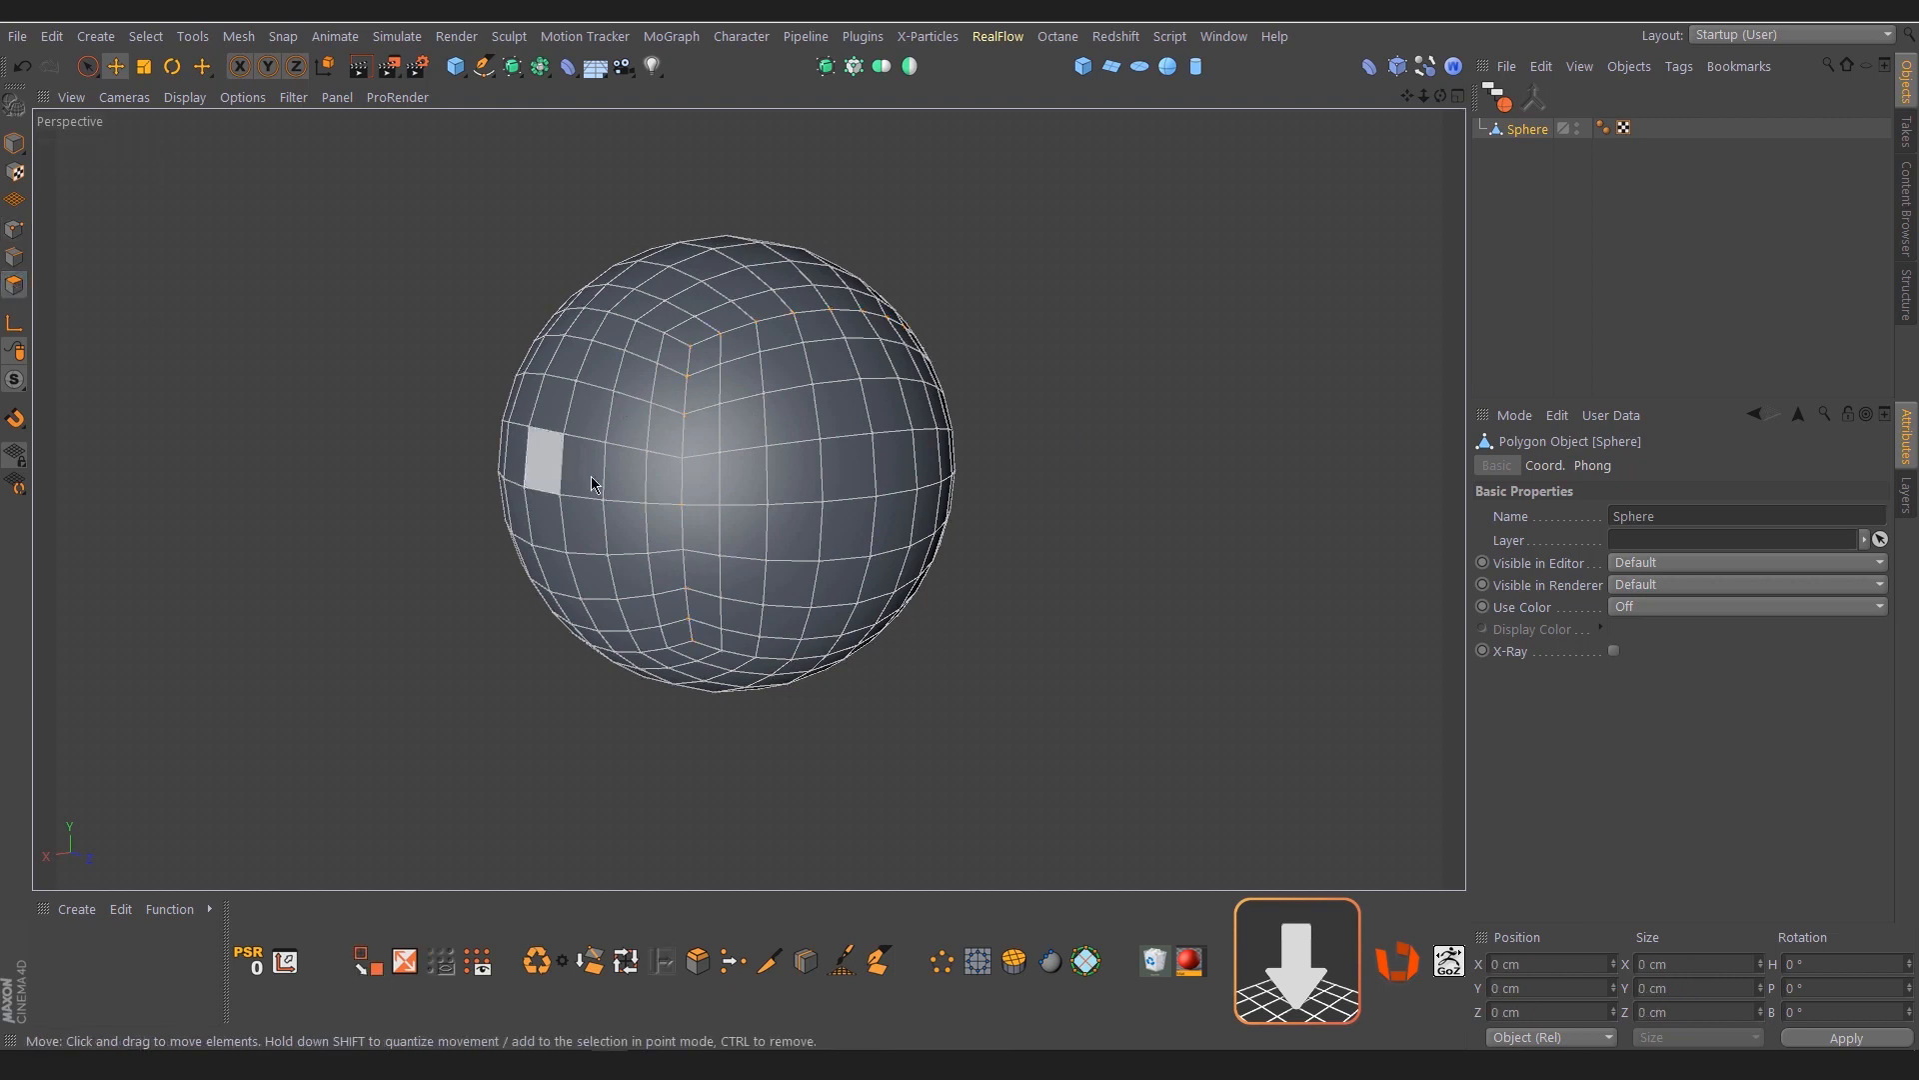
left_click_drag(548, 468, 635, 525, "alt")
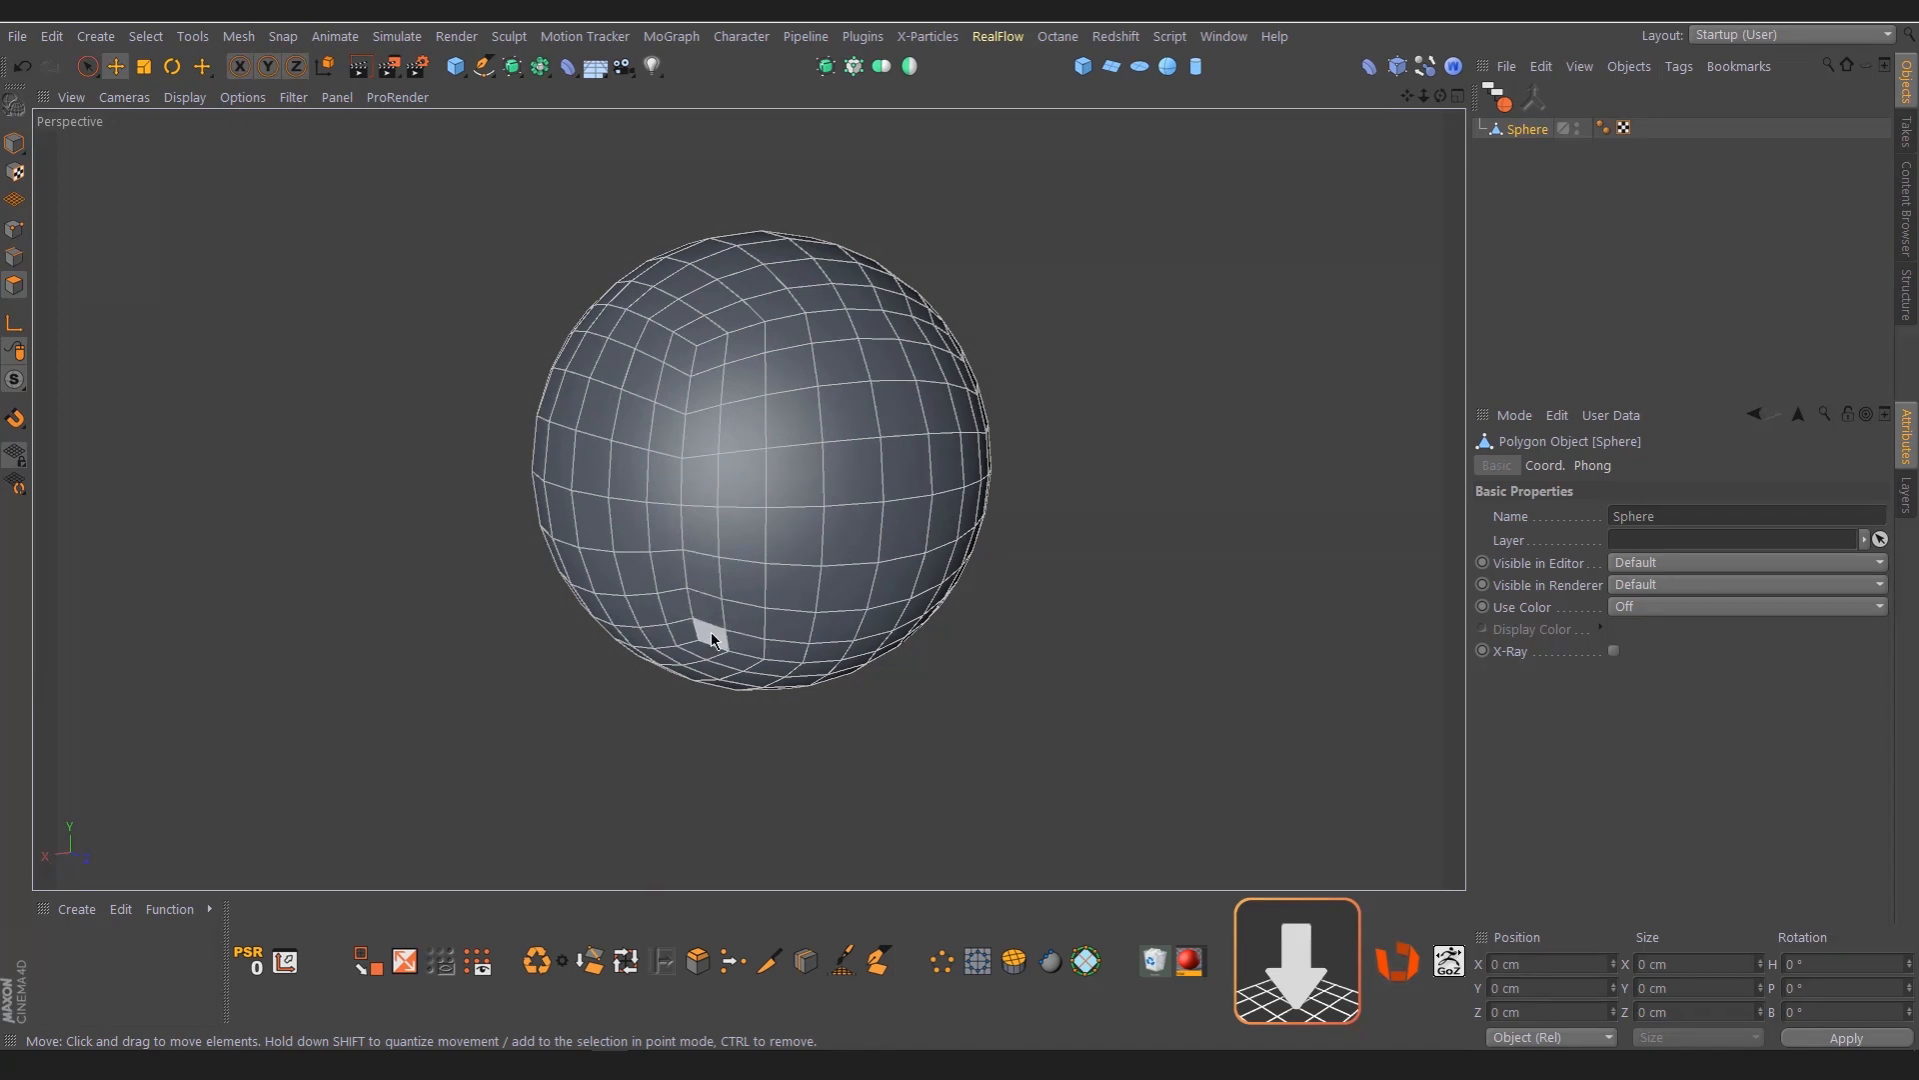
left_click(711, 632)
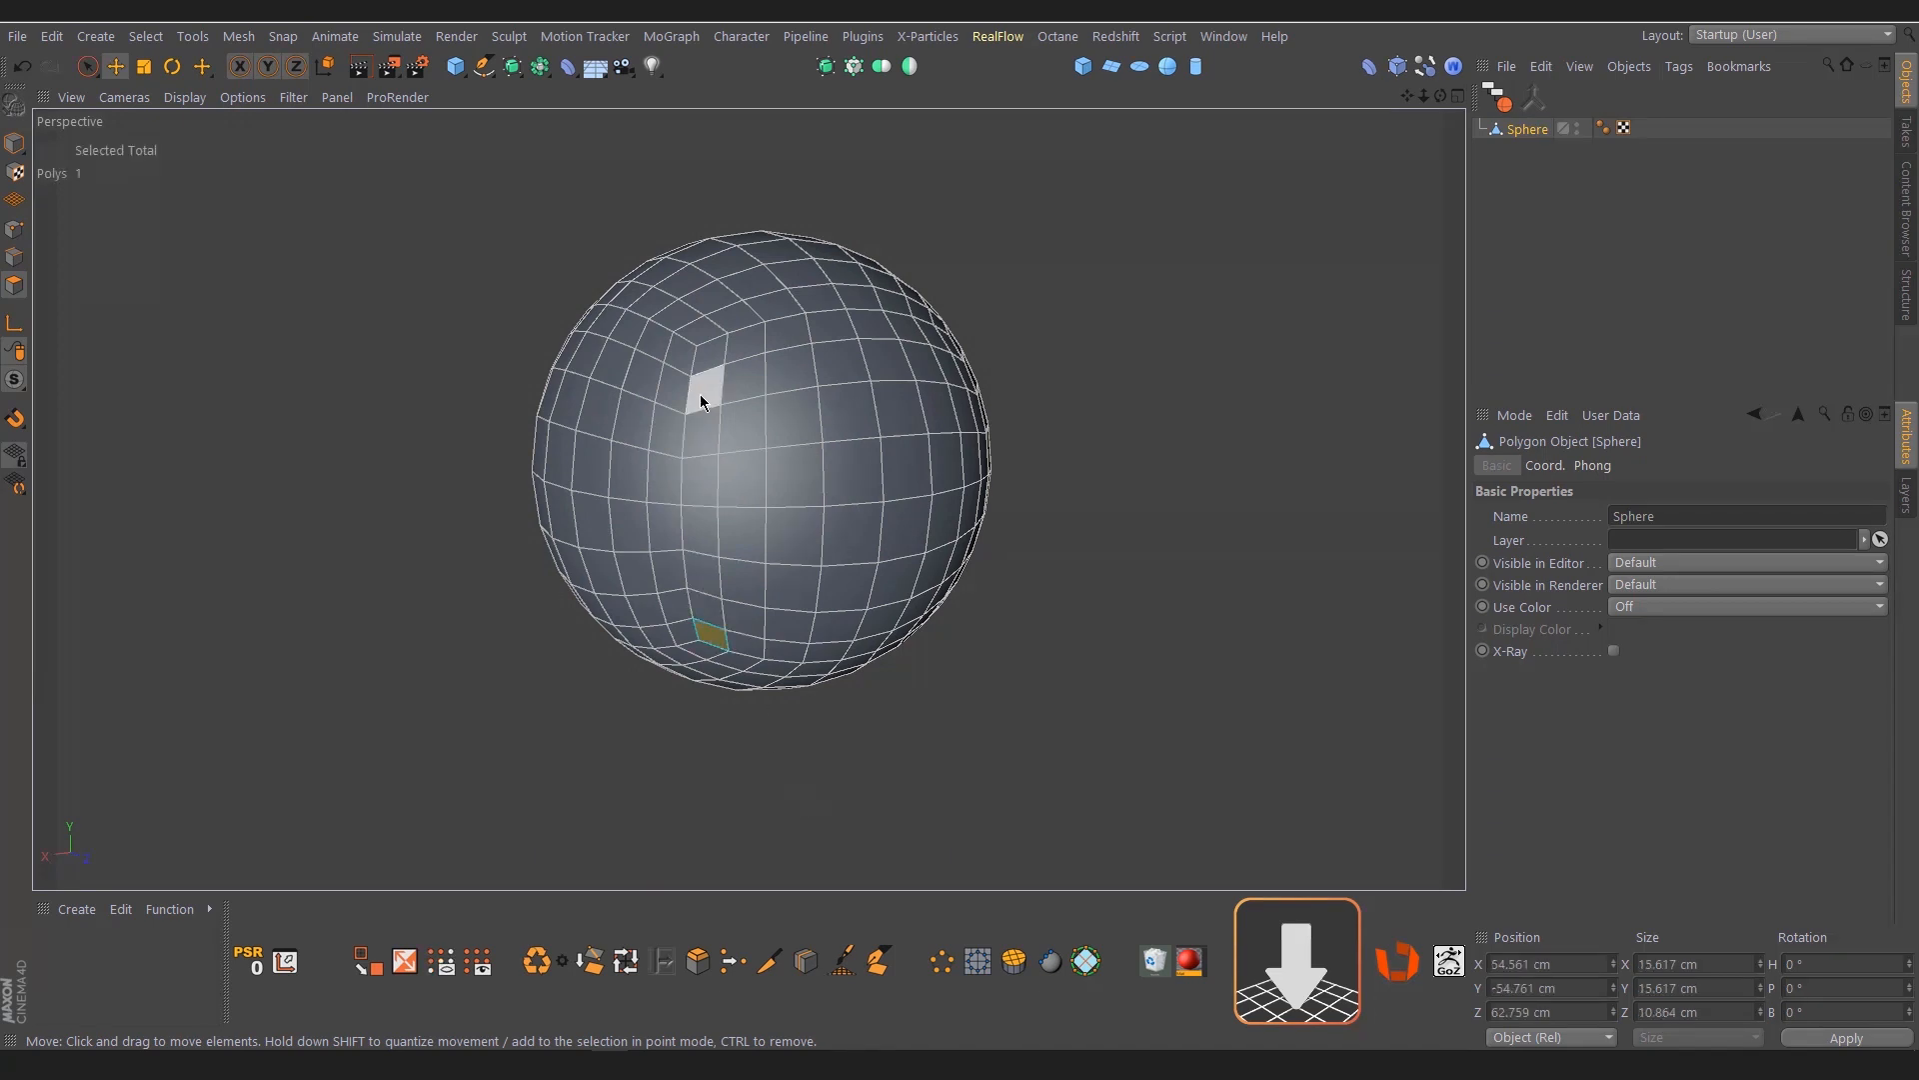
left_click(711, 356, "ctrl+shift")
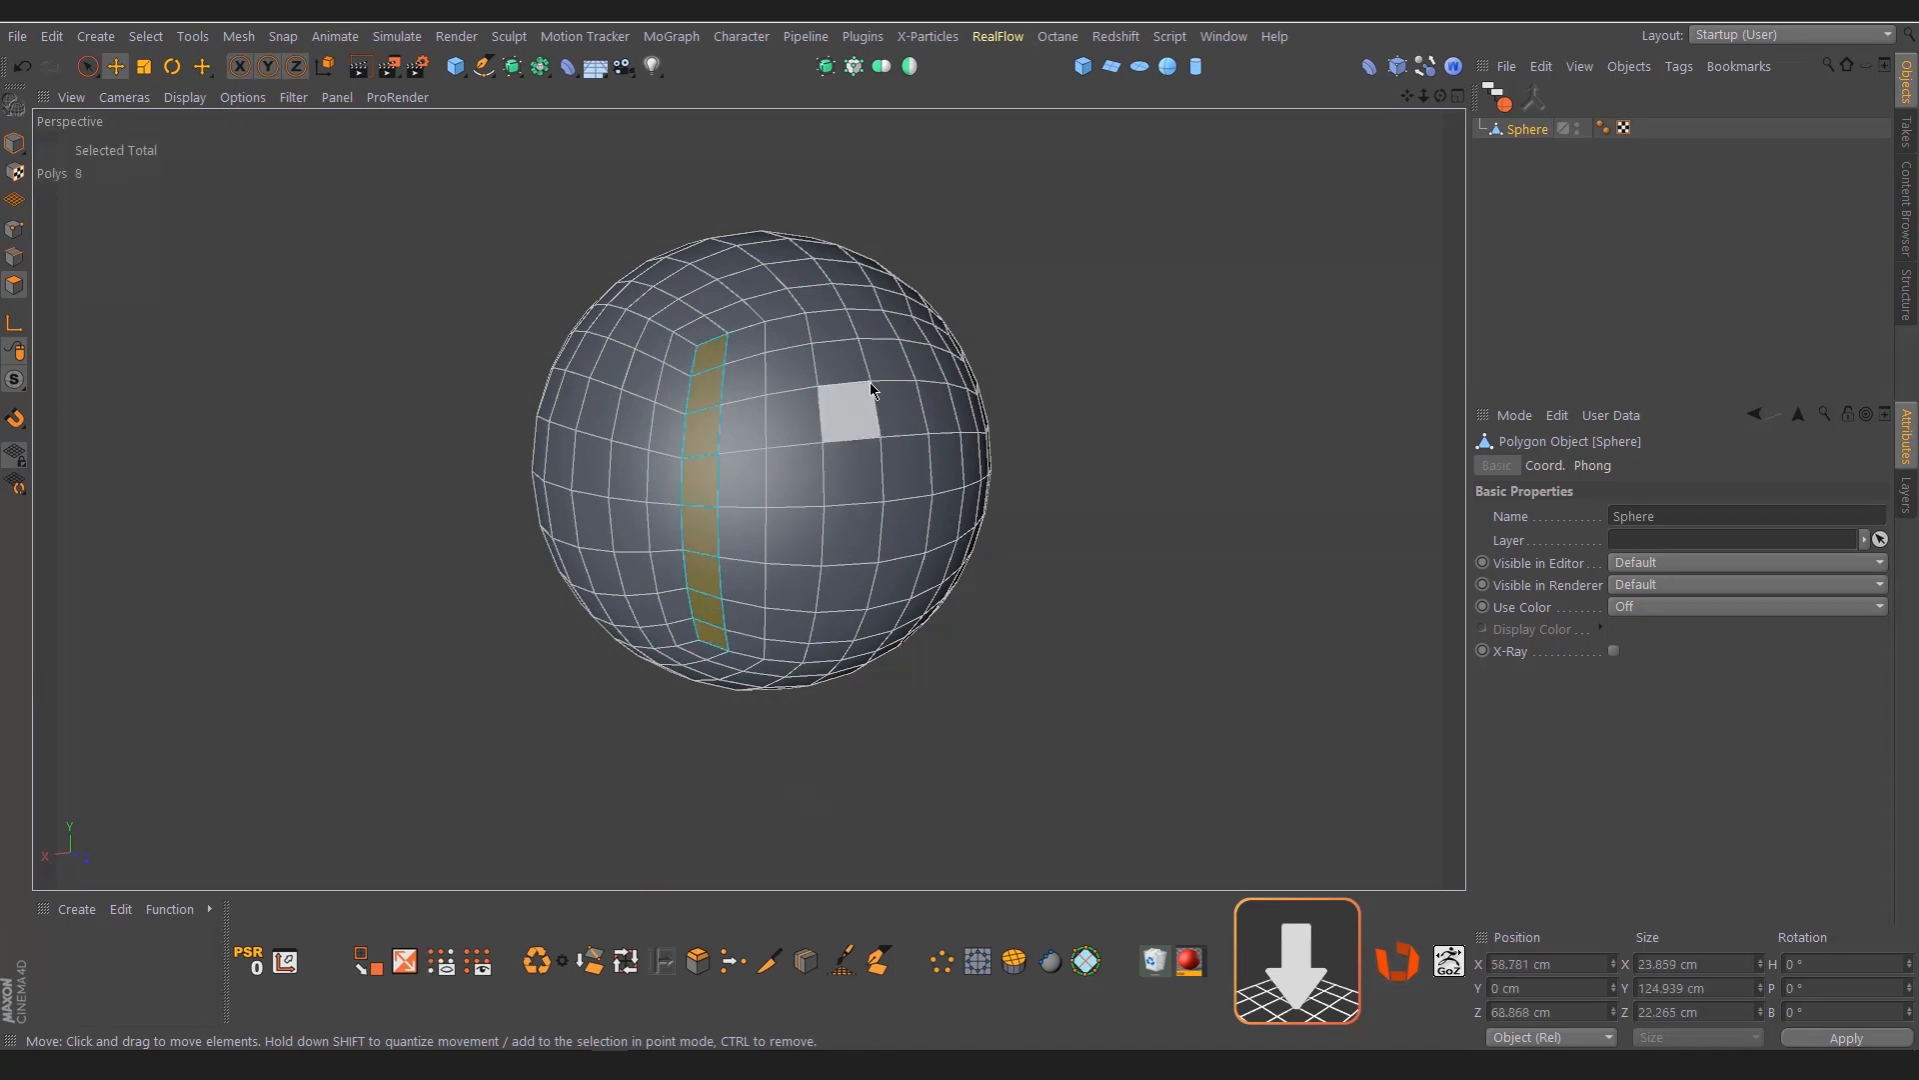
left_click_drag(908, 377, 762, 405, "alt")
left_click(995, 358, "ctrl+shift")
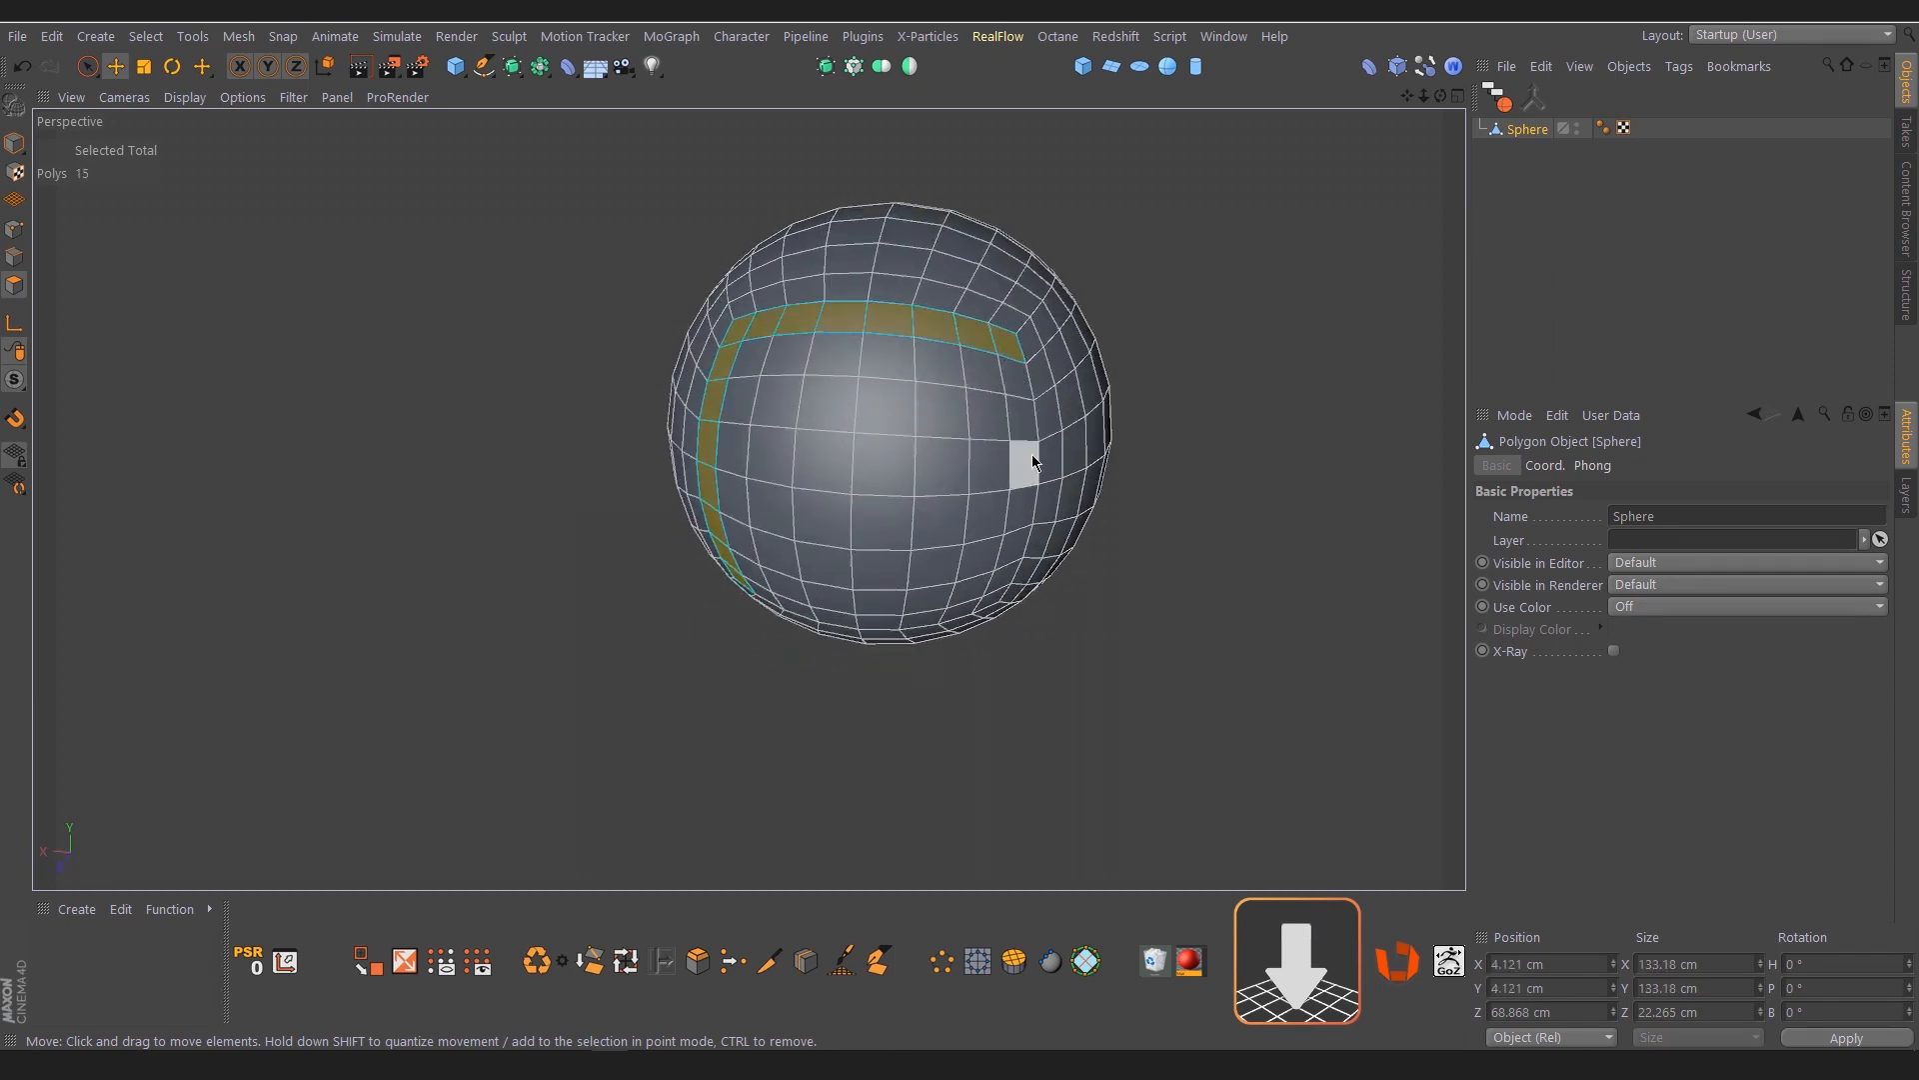
left_click_drag(1032, 454, 1021, 447, "alt")
left_click(1012, 624, "ctrl+shift")
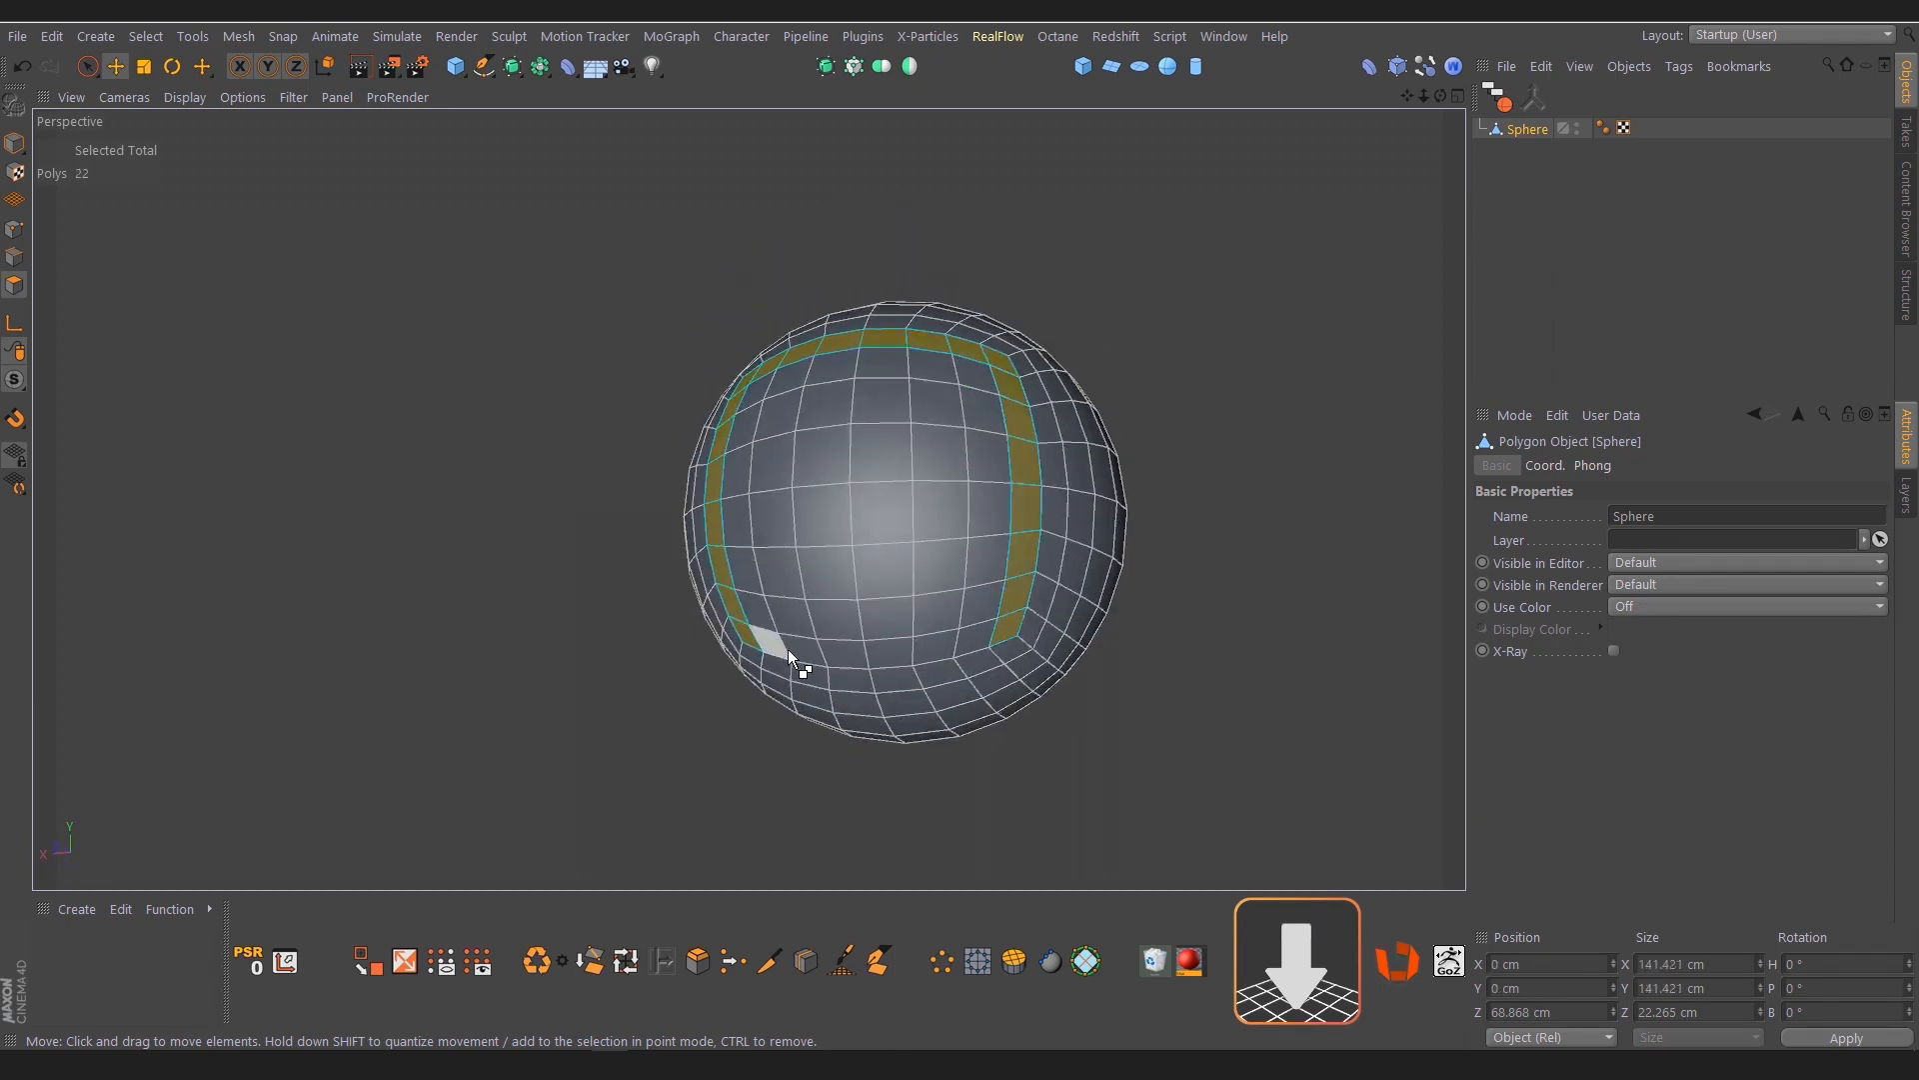
left_click(776, 641, "ctrl+shift")
left_click_drag(909, 560, 1007, 637, "alt")
left_click_drag(770, 407, 737, 428, "alt")
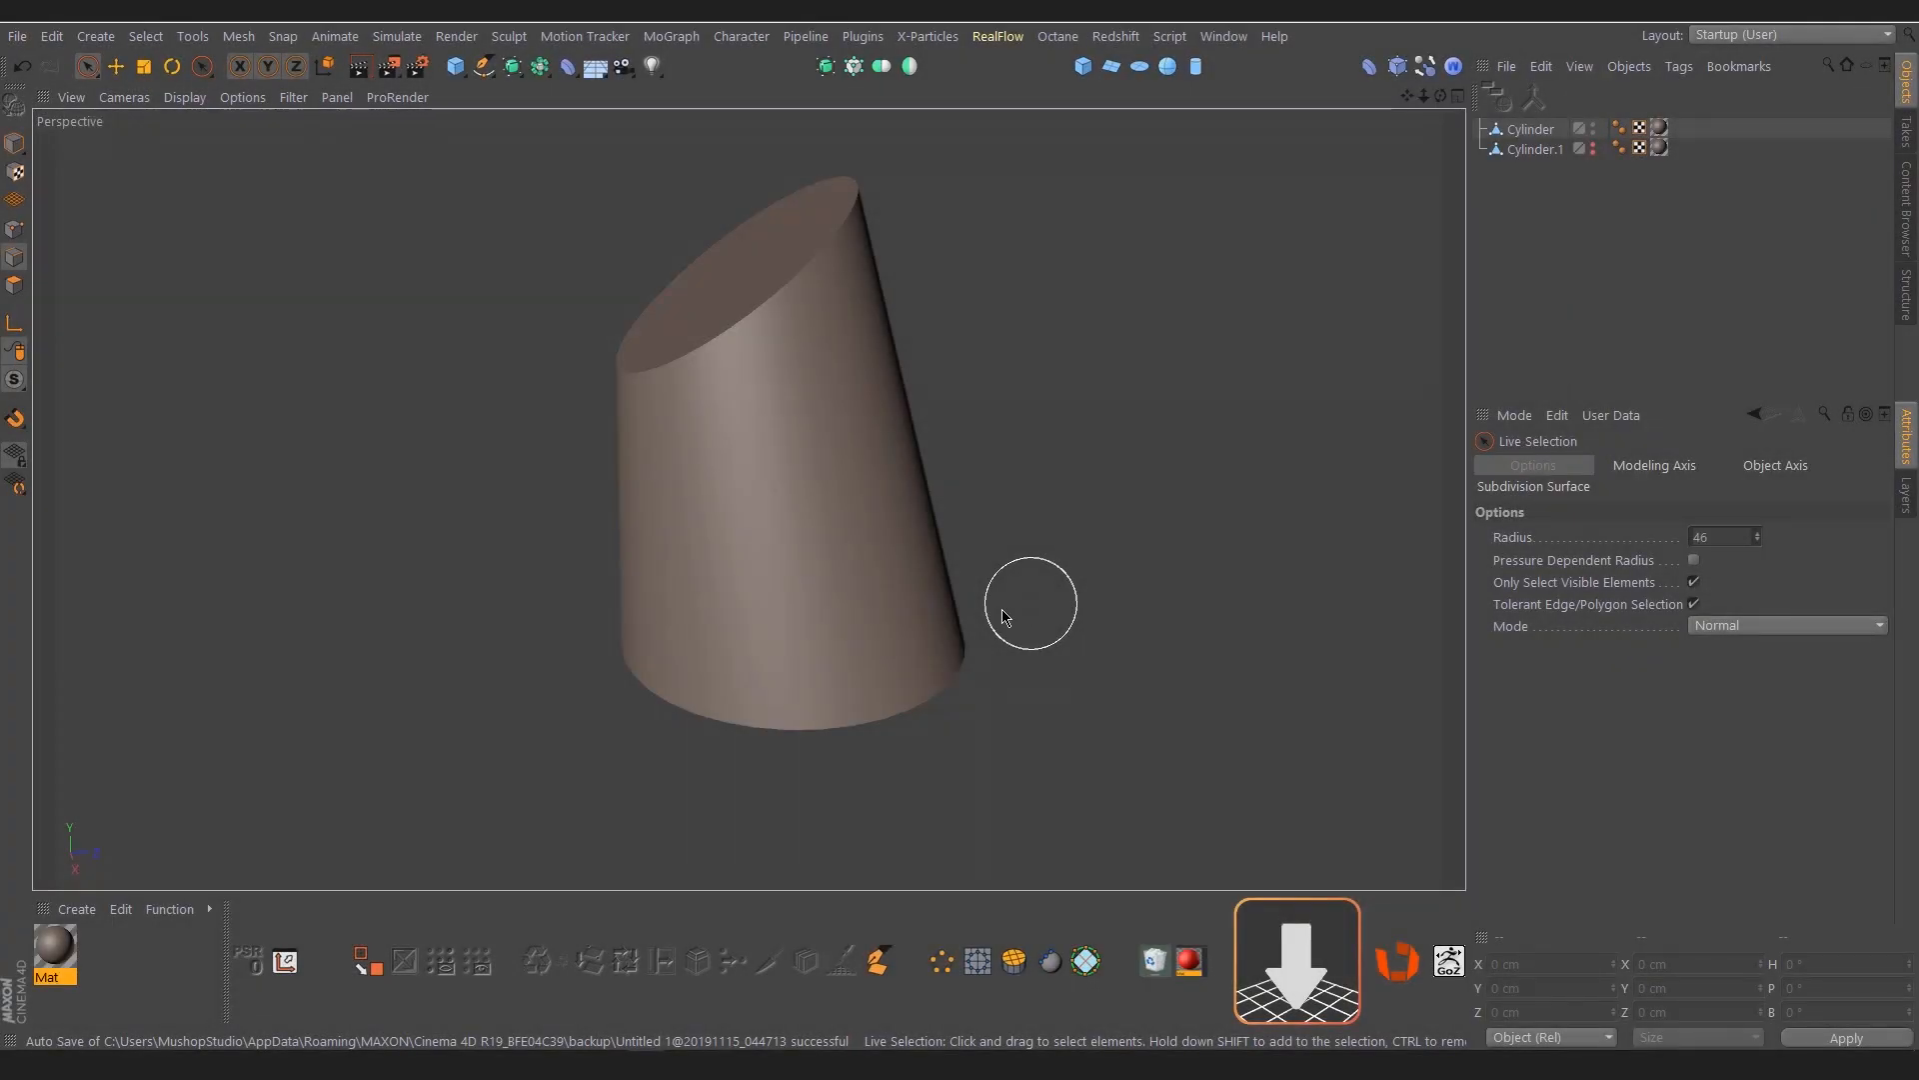
Loop-cut the slanted cylinder's side with Offset Mode Proportional and five evenly distributed cuts
left_click(1529, 133)
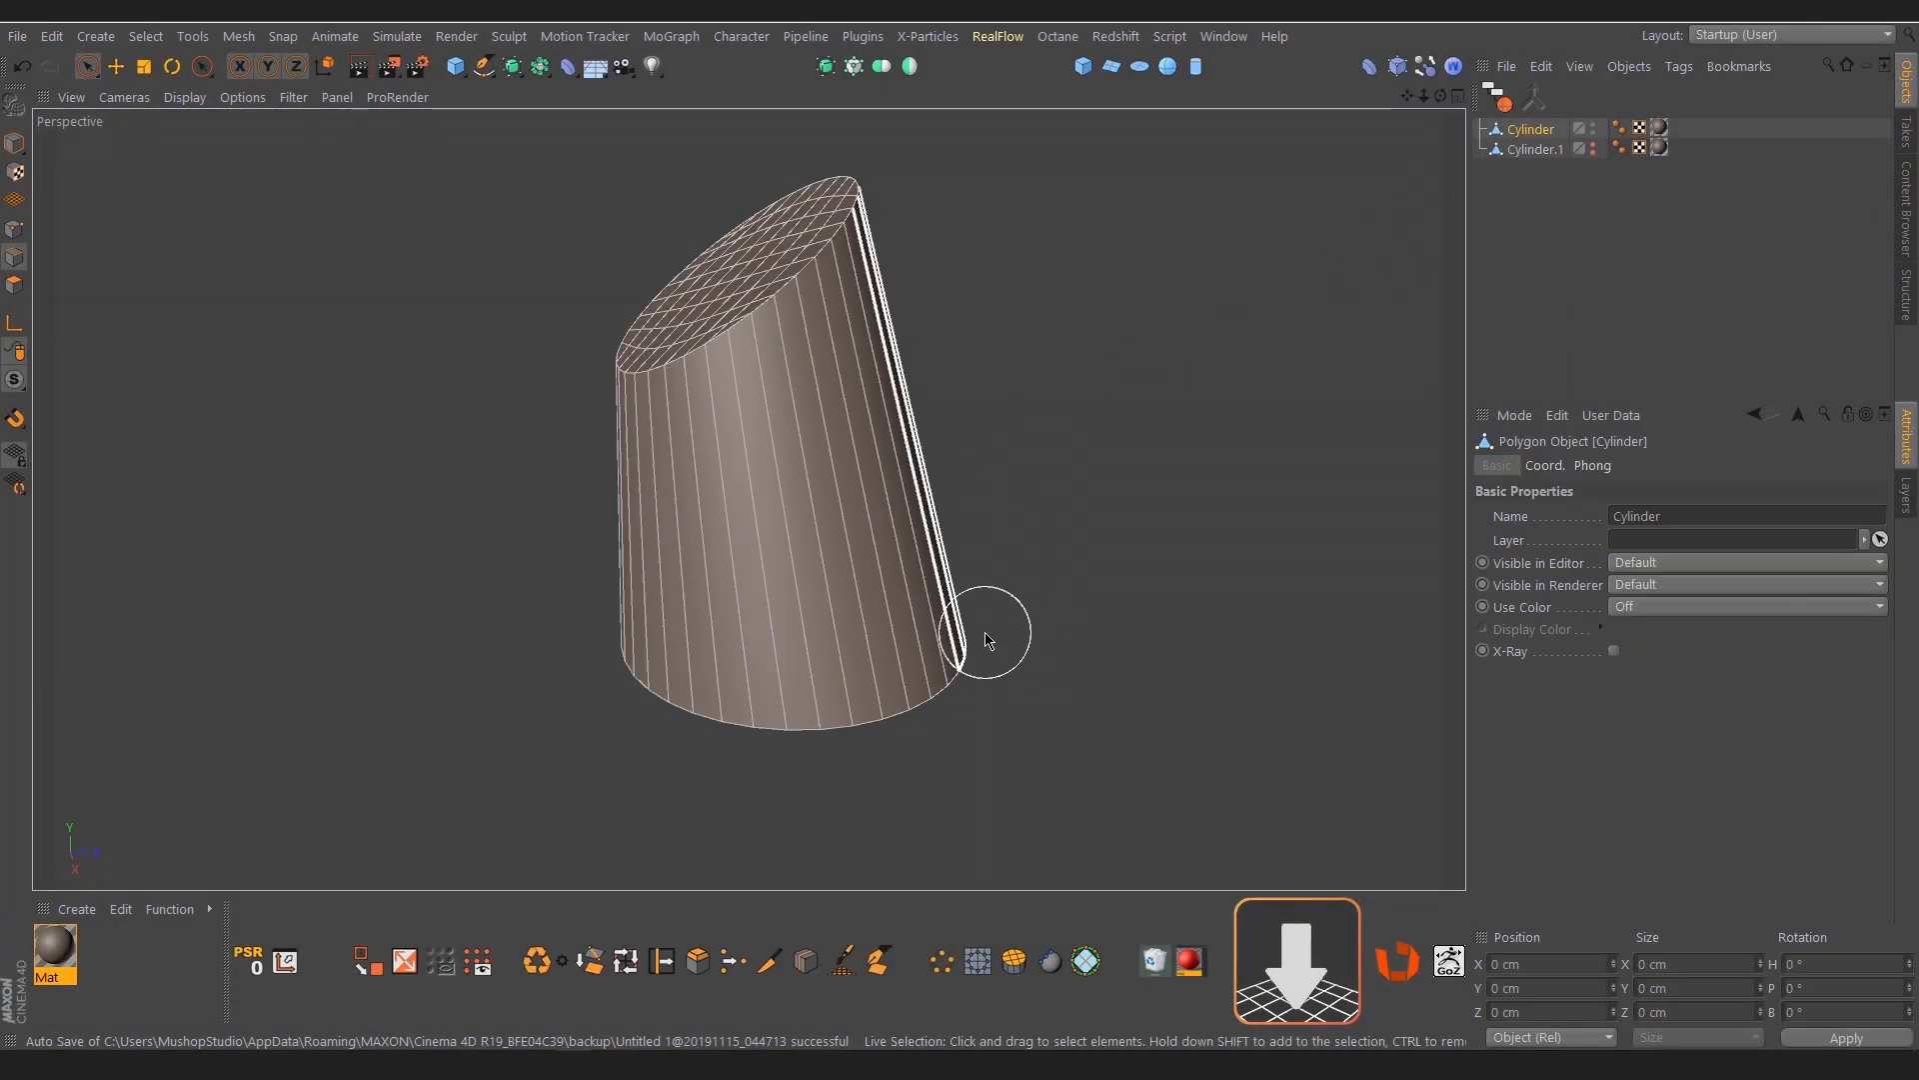
left_click(808, 961)
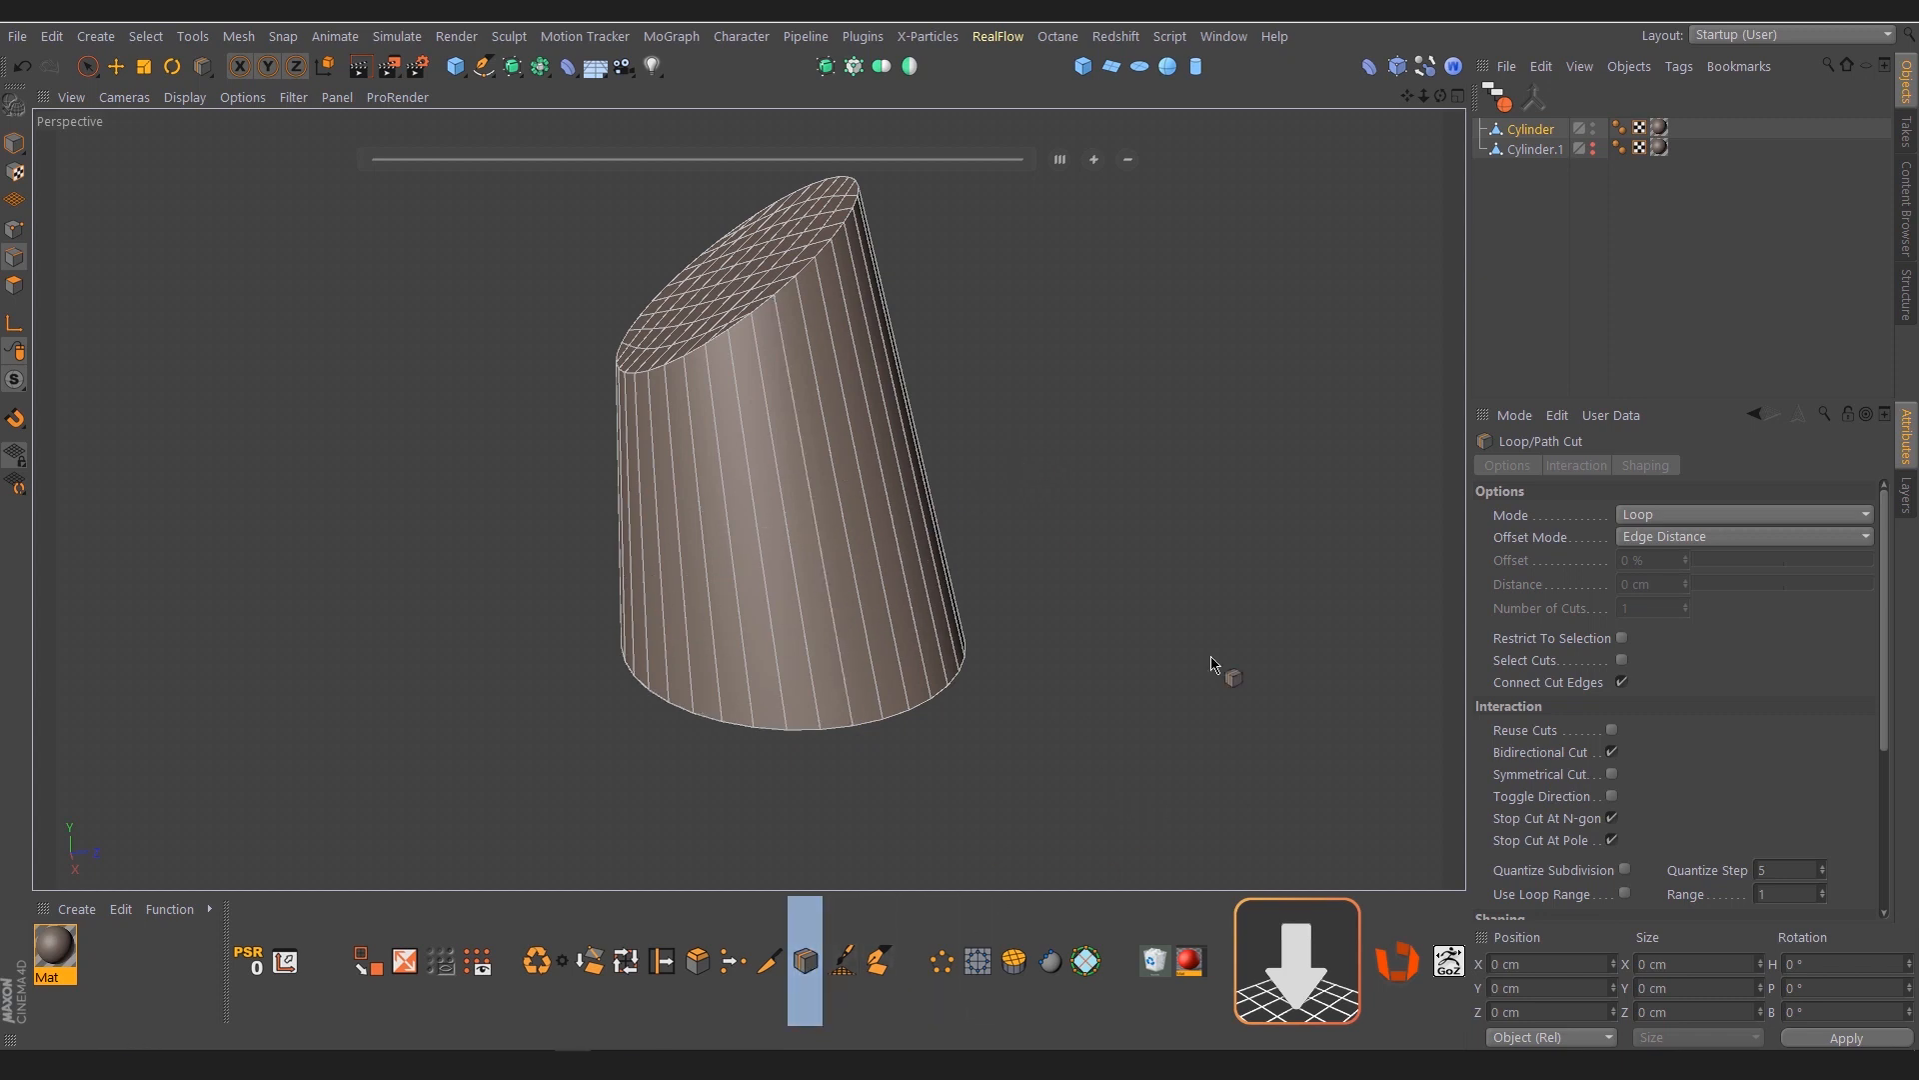
left_click(1664, 548)
left_click(1676, 563)
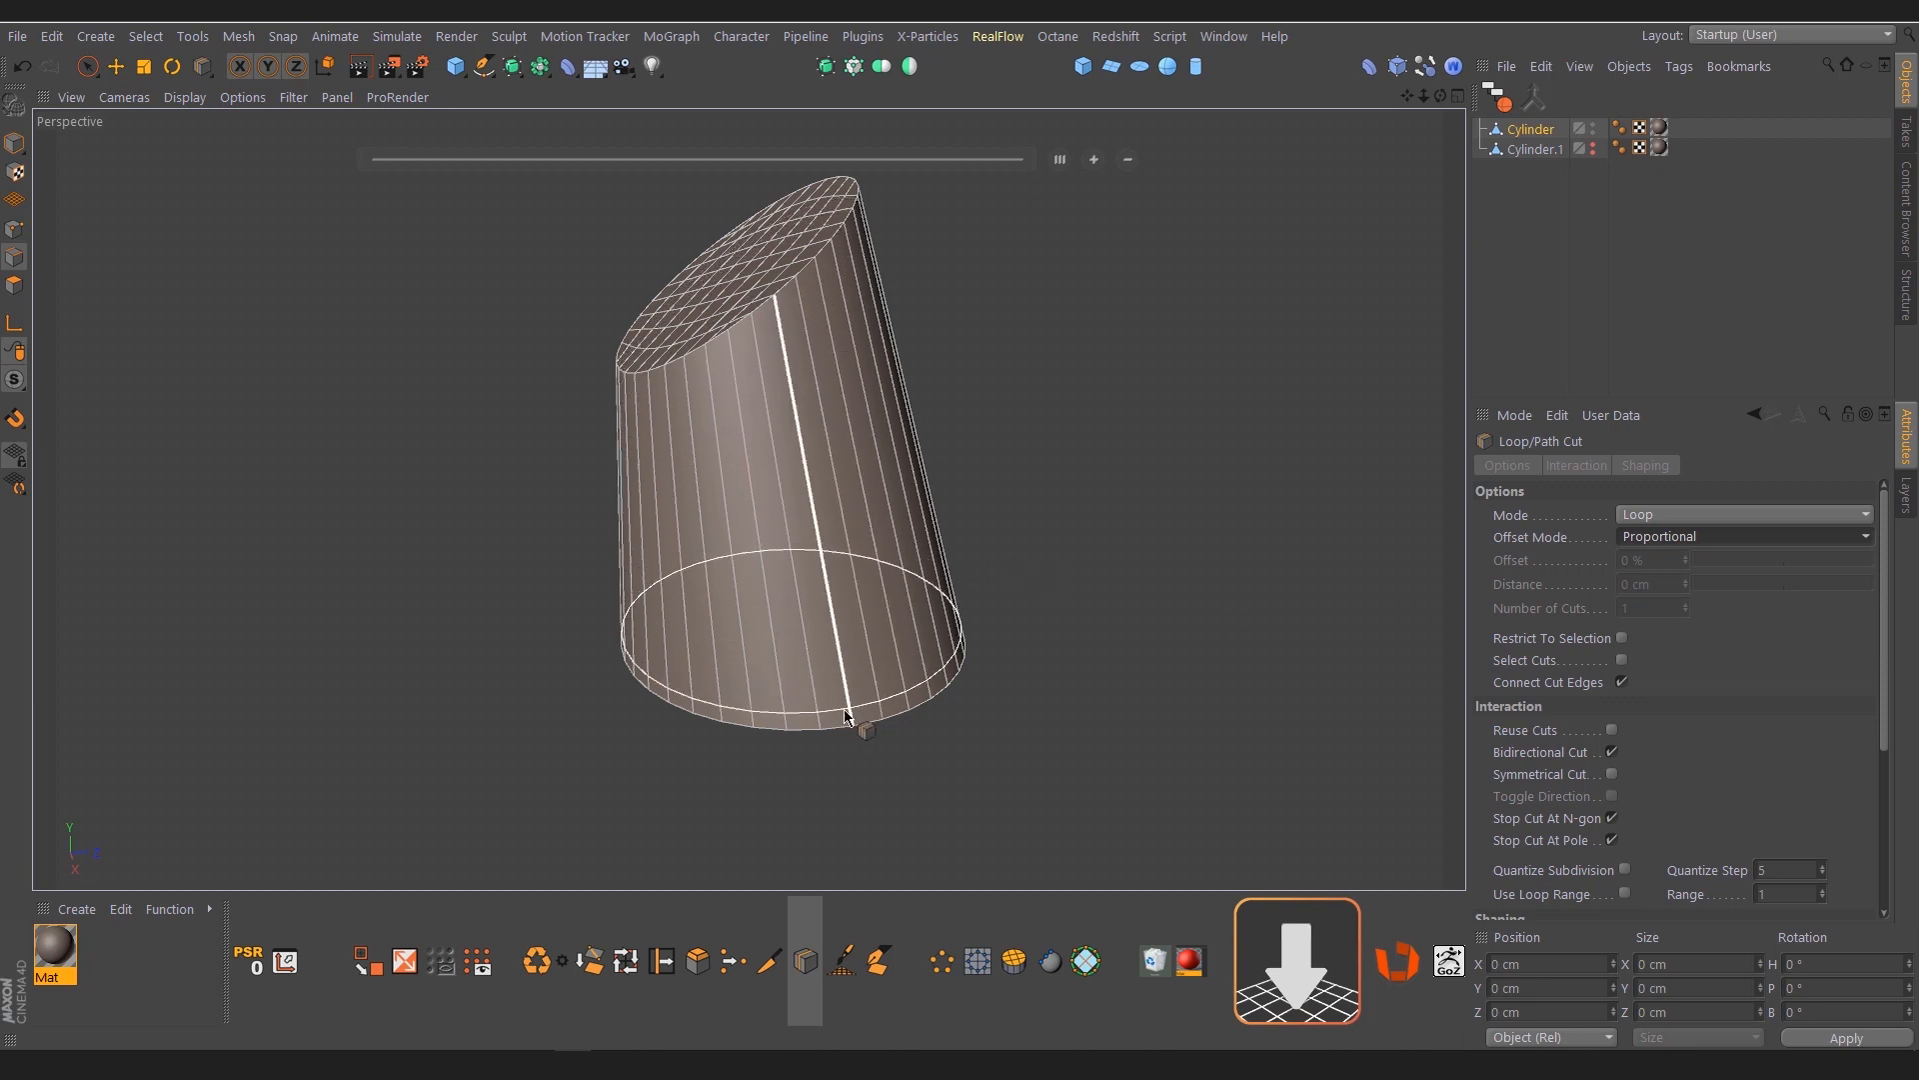
left_click(914, 448)
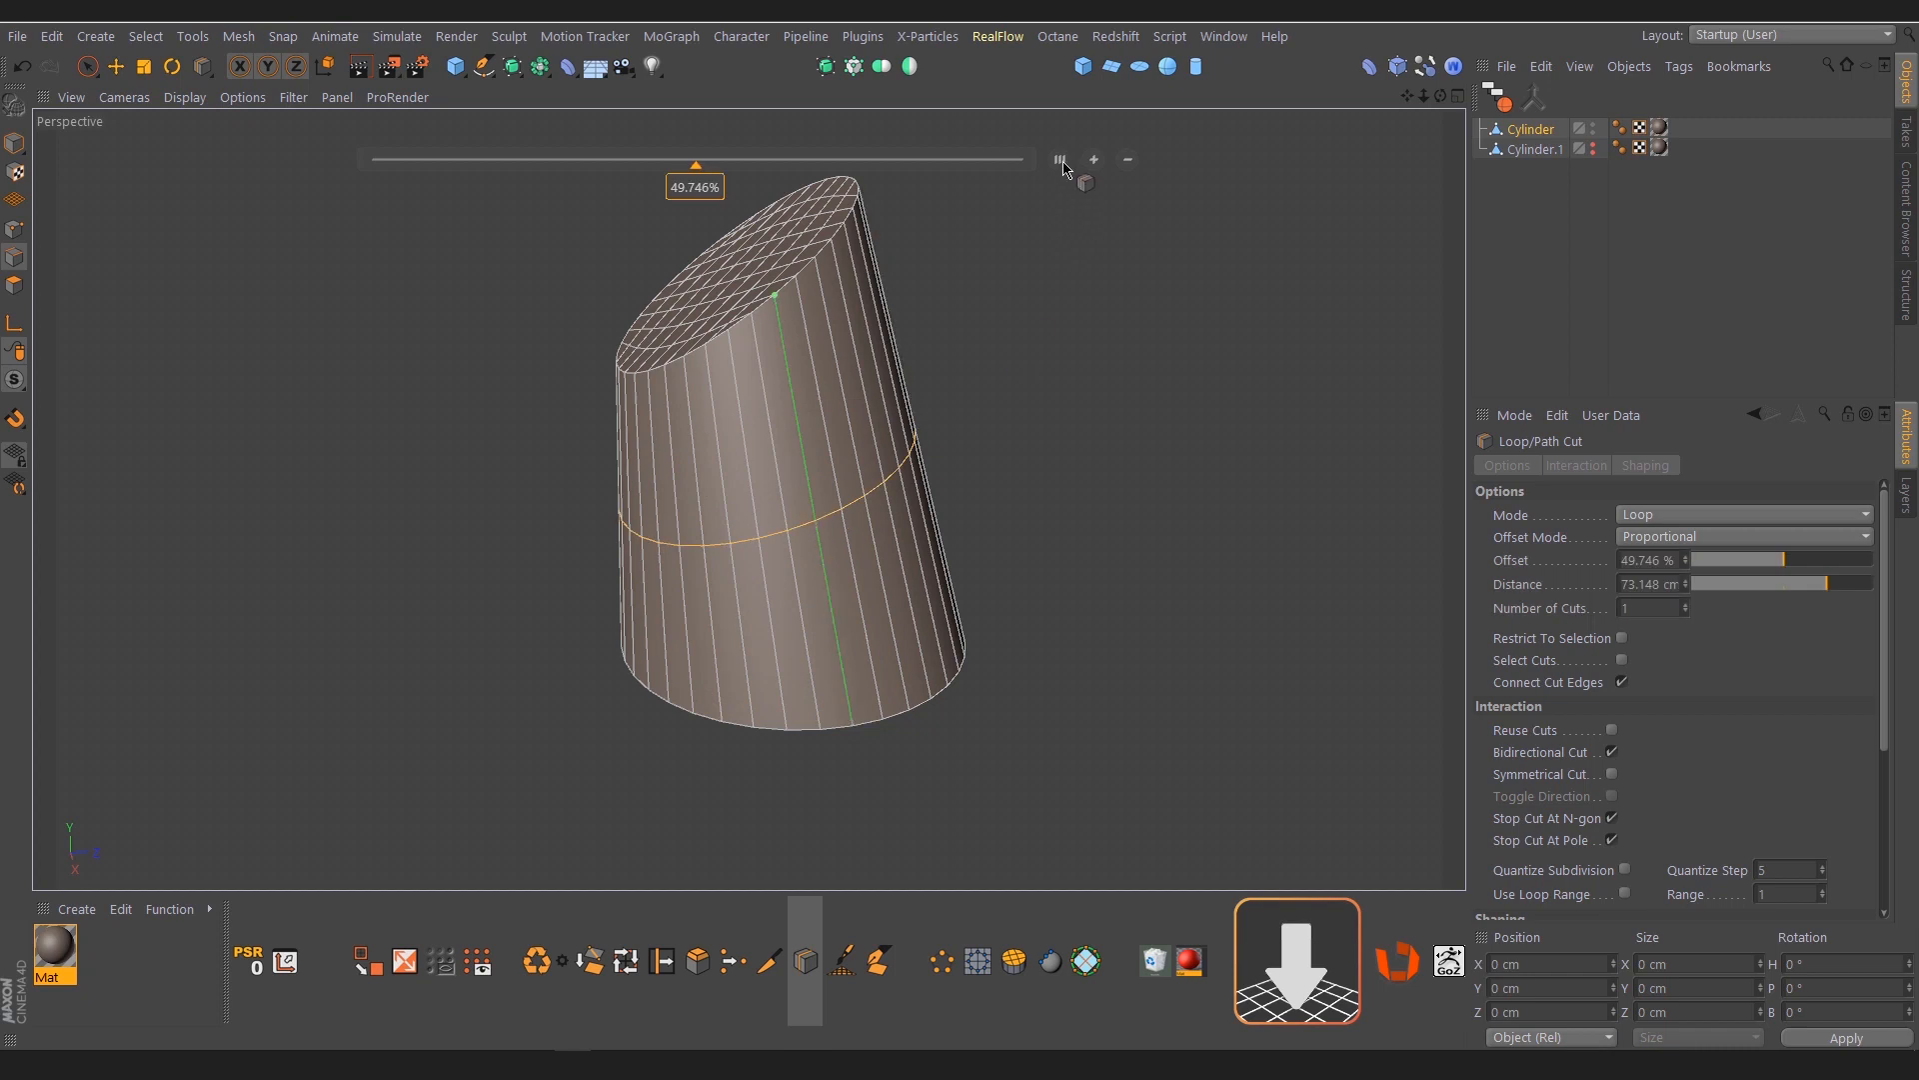
left_click(1093, 159)
left_click(1094, 159)
left_click(1093, 159)
left_click(1094, 159)
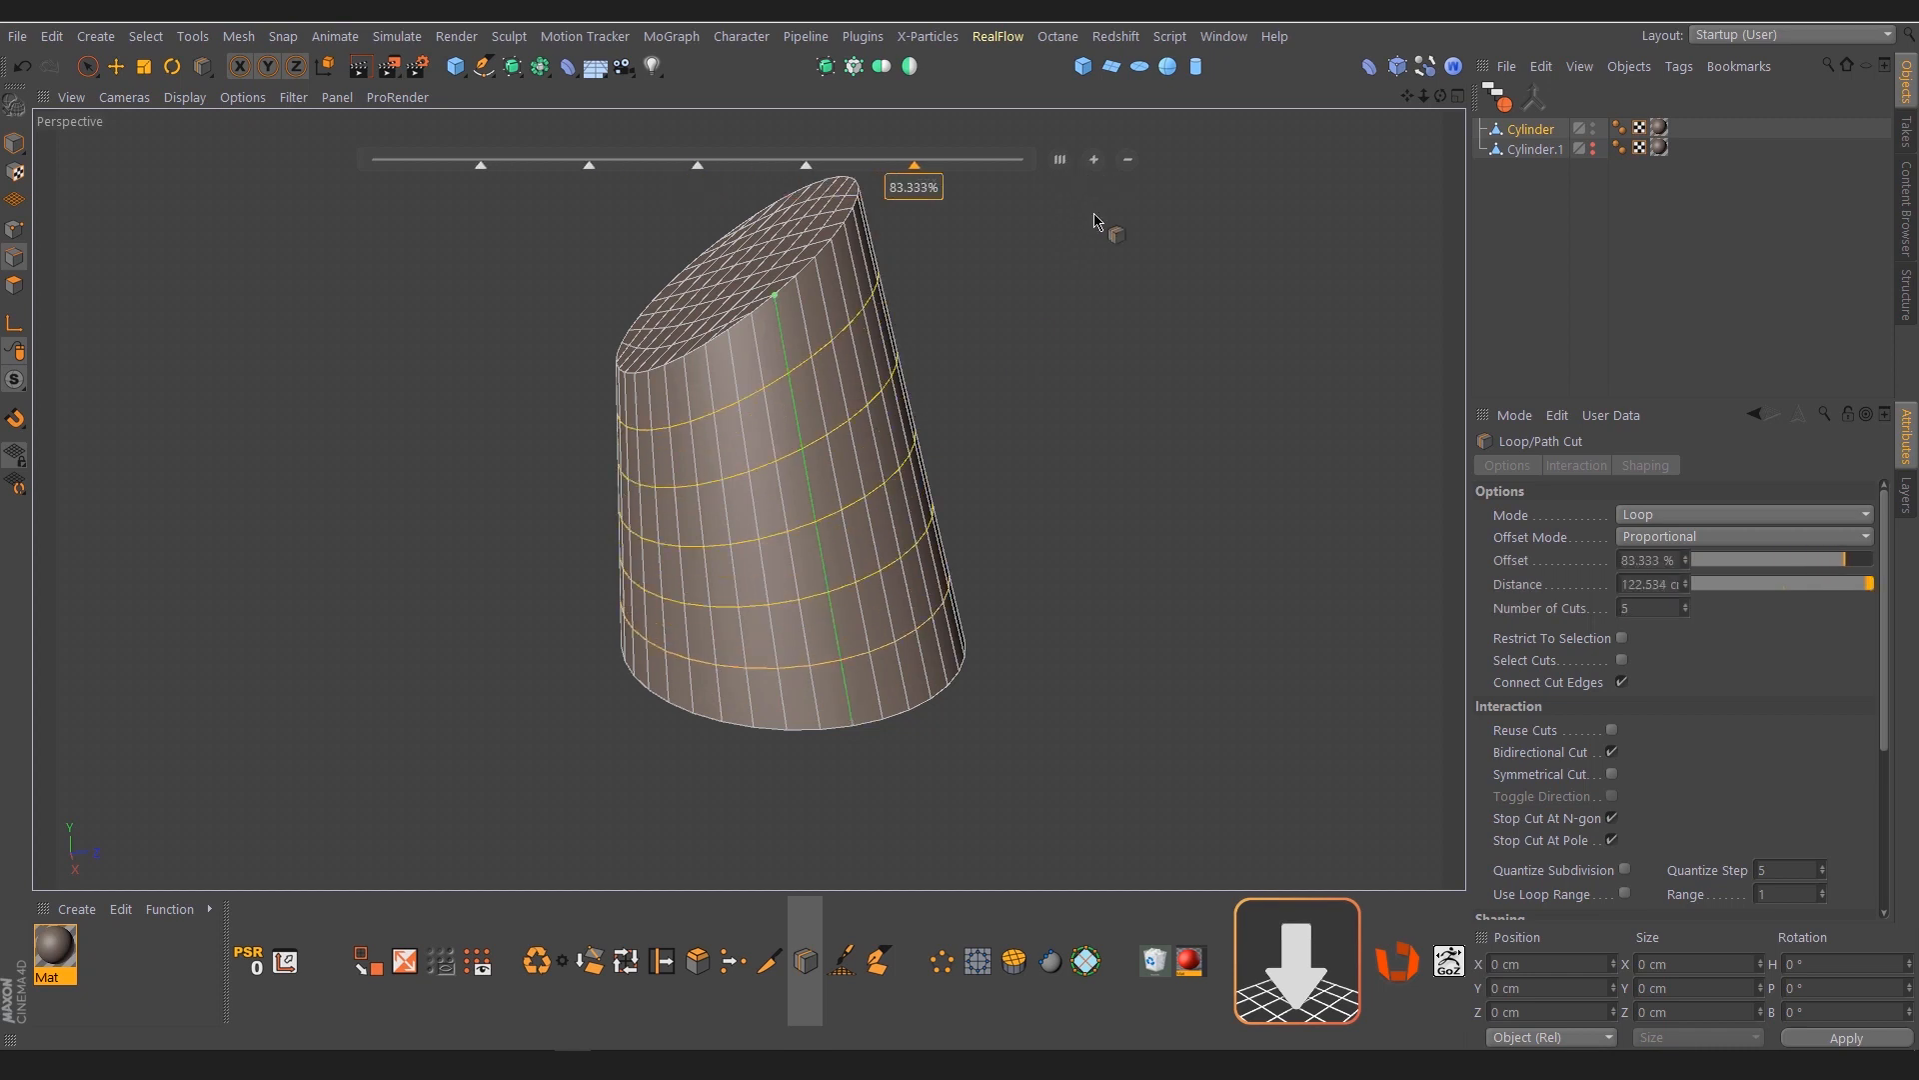
key("space")
left_click_drag(746, 608, 822, 580, "alt")
left_click_drag(704, 511, 746, 507, "alt")
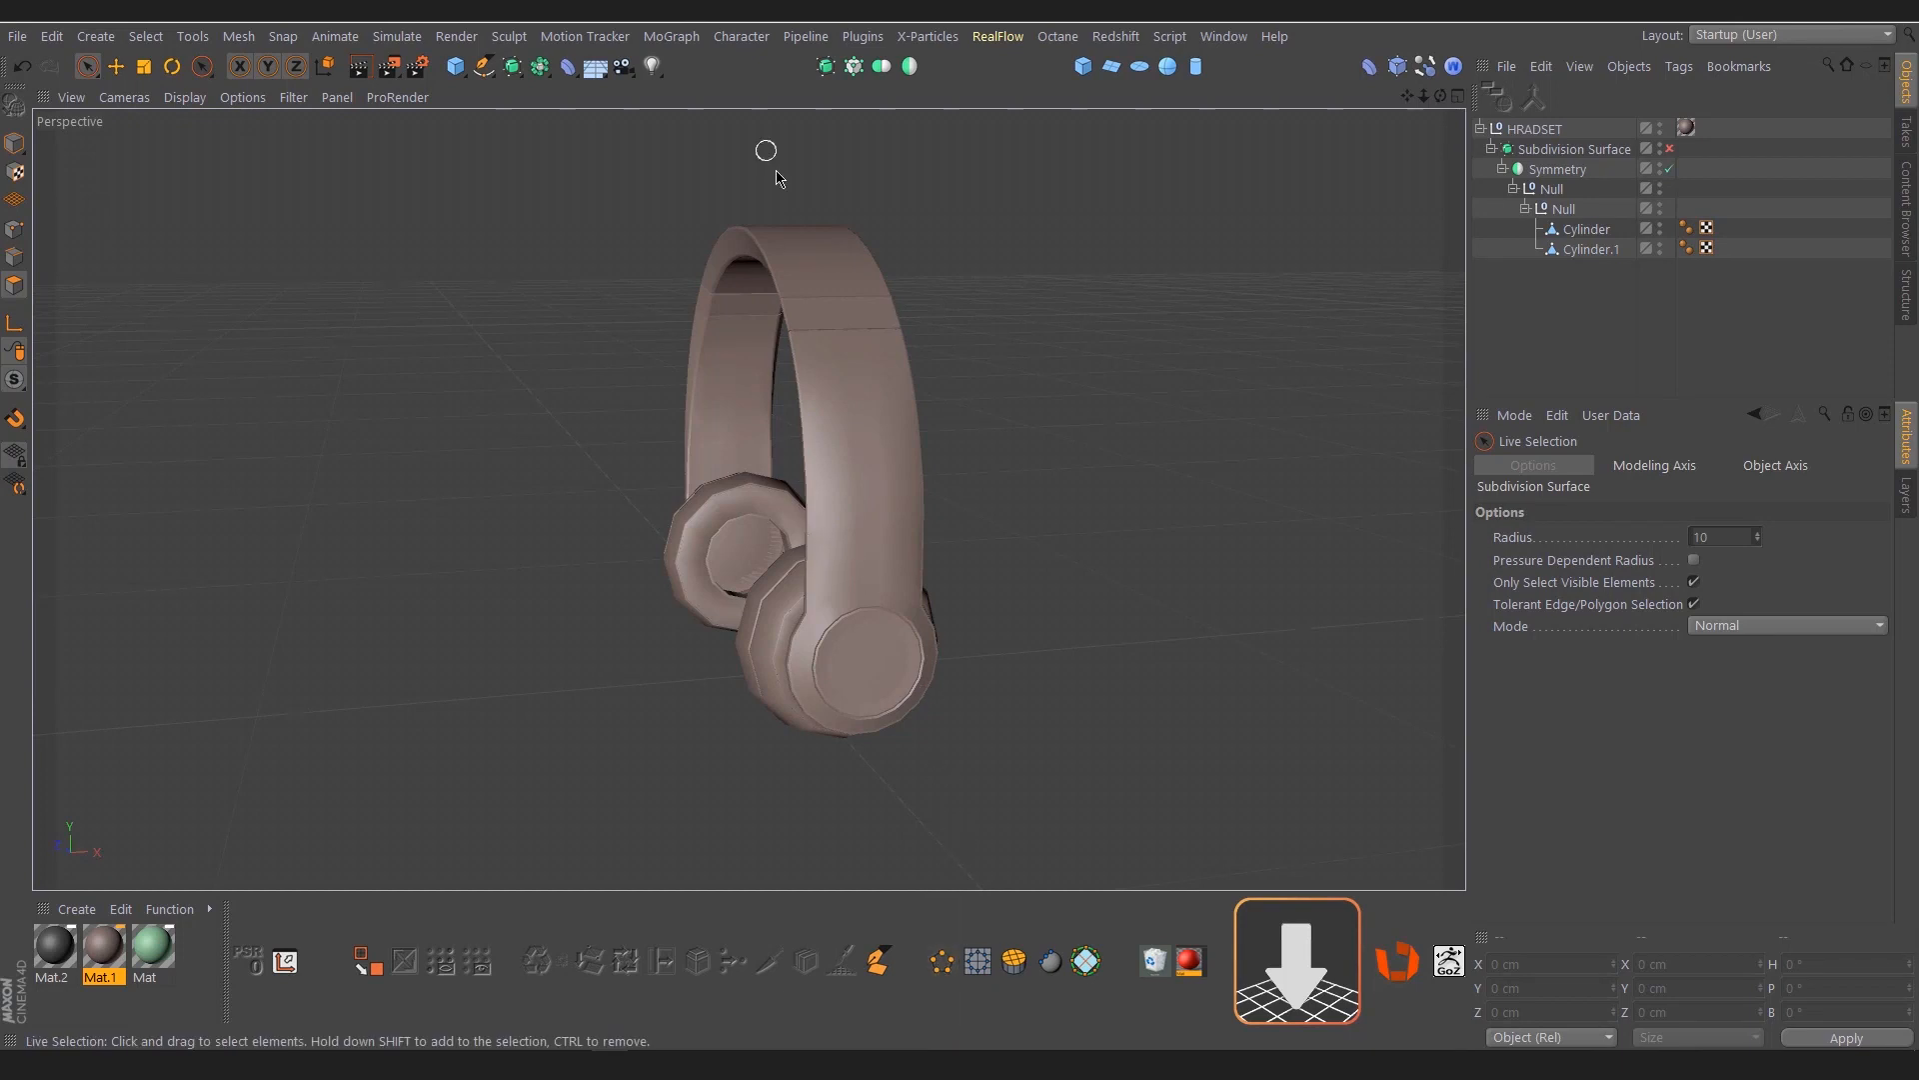
Select a block of six polygons on the outer face of the headband's Cylinder.1 object
left_click_drag(776, 176, 1030, 325, "alt")
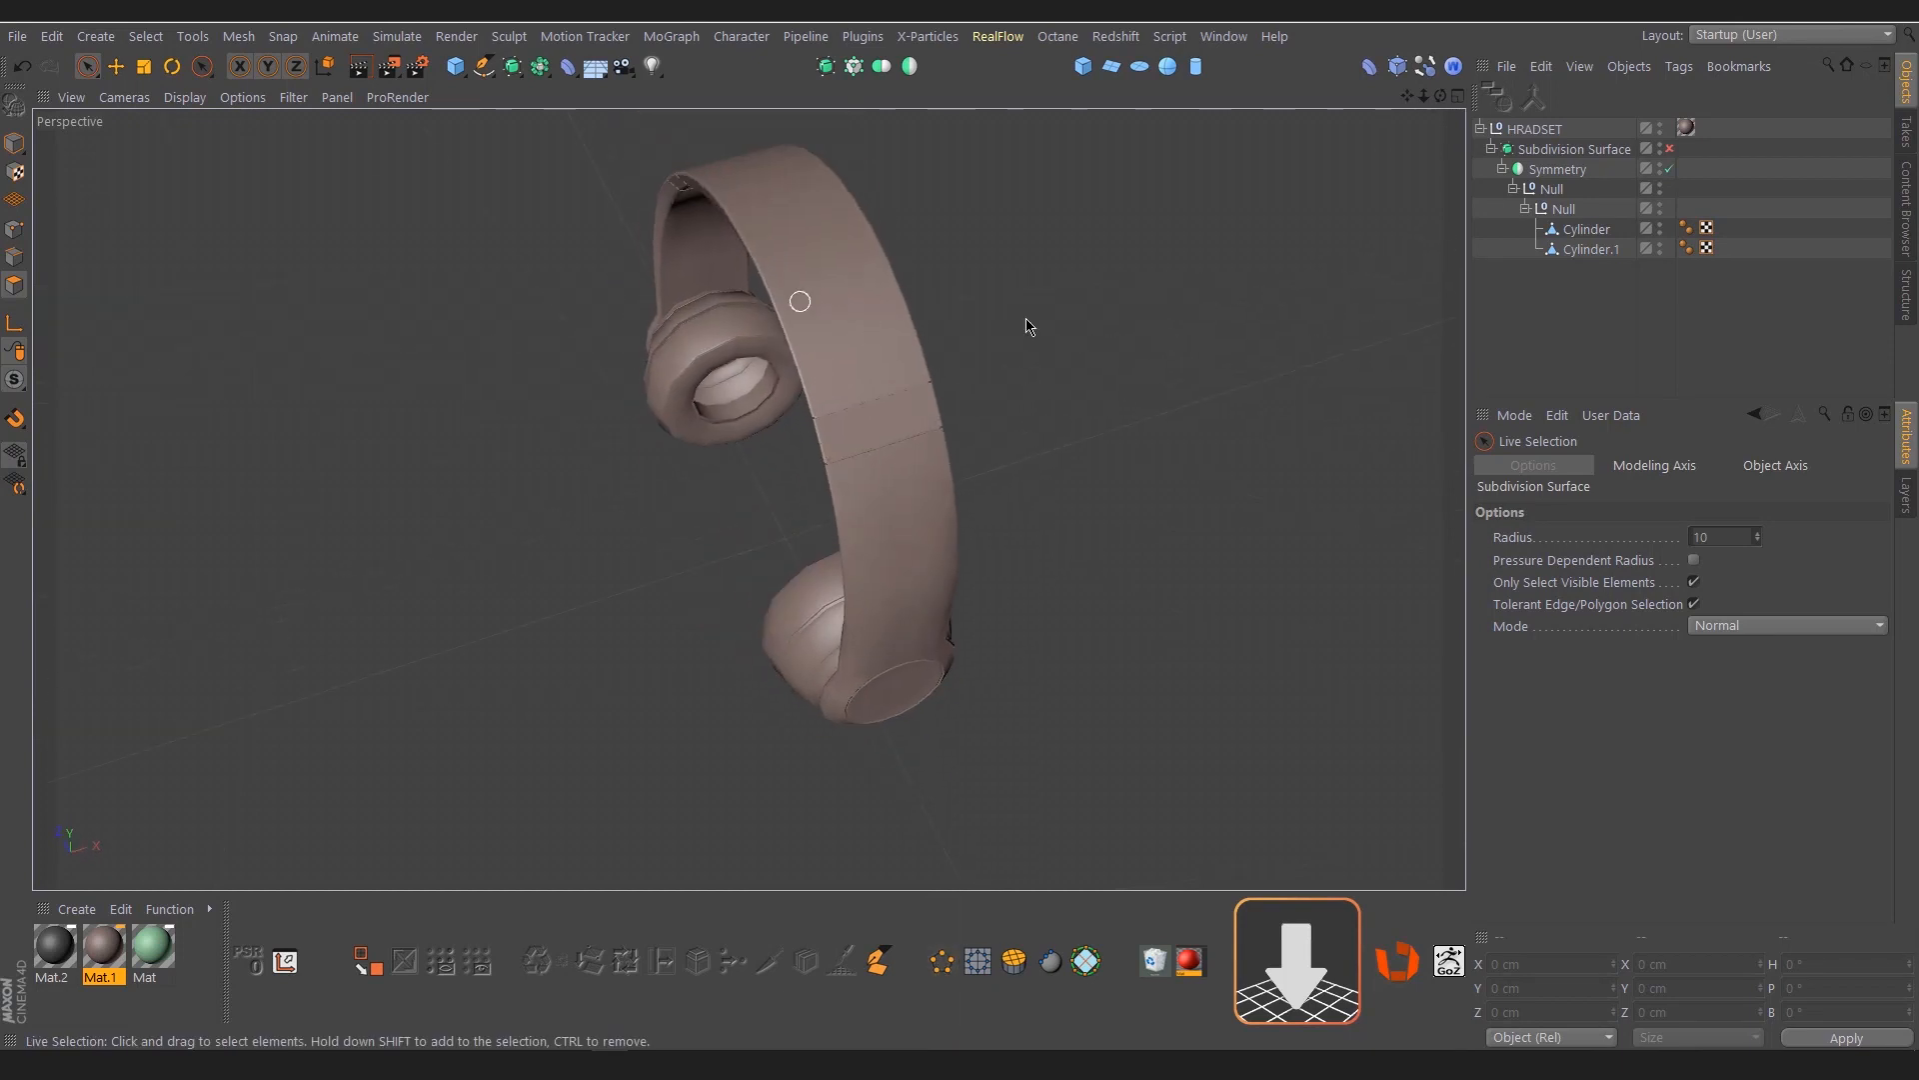
left_click(1592, 250)
left_click_drag(1066, 408, 900, 322, "alt")
right_click_drag(826, 297, 1080, 283, "alt")
left_click_drag(911, 399, 856, 407, "alt")
right_click_drag(958, 360, 1020, 364, "alt")
mouse_move(970, 367)
left_mouse_down()
mouse_move(880, 360)
mouse_move(846, 392)
left_mouse_up()
left_click(1668, 149)
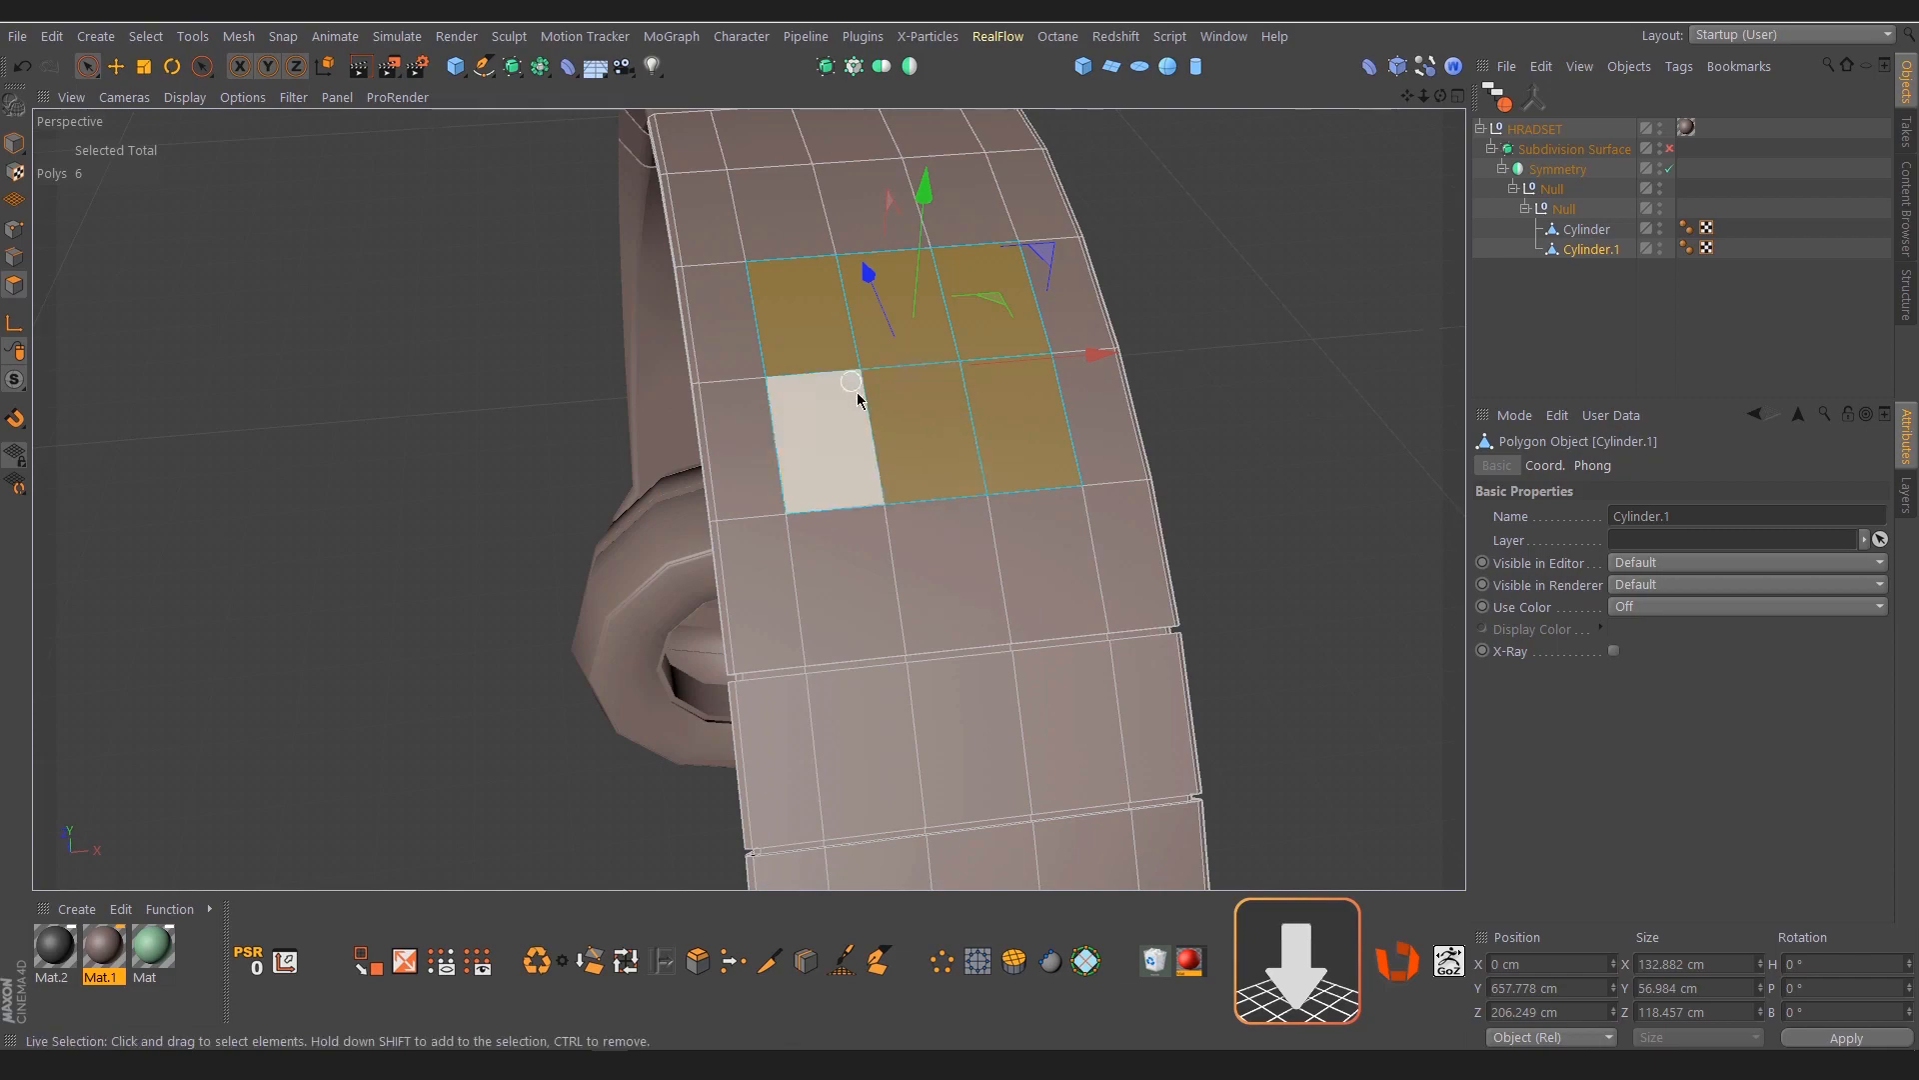
right_click_drag(866, 392, 907, 401, "alt")
left_click_drag(891, 420, 1007, 400, "alt")
right_click_drag(1011, 403, 934, 424, "alt")
left_click_drag(934, 424, 905, 414, "alt")
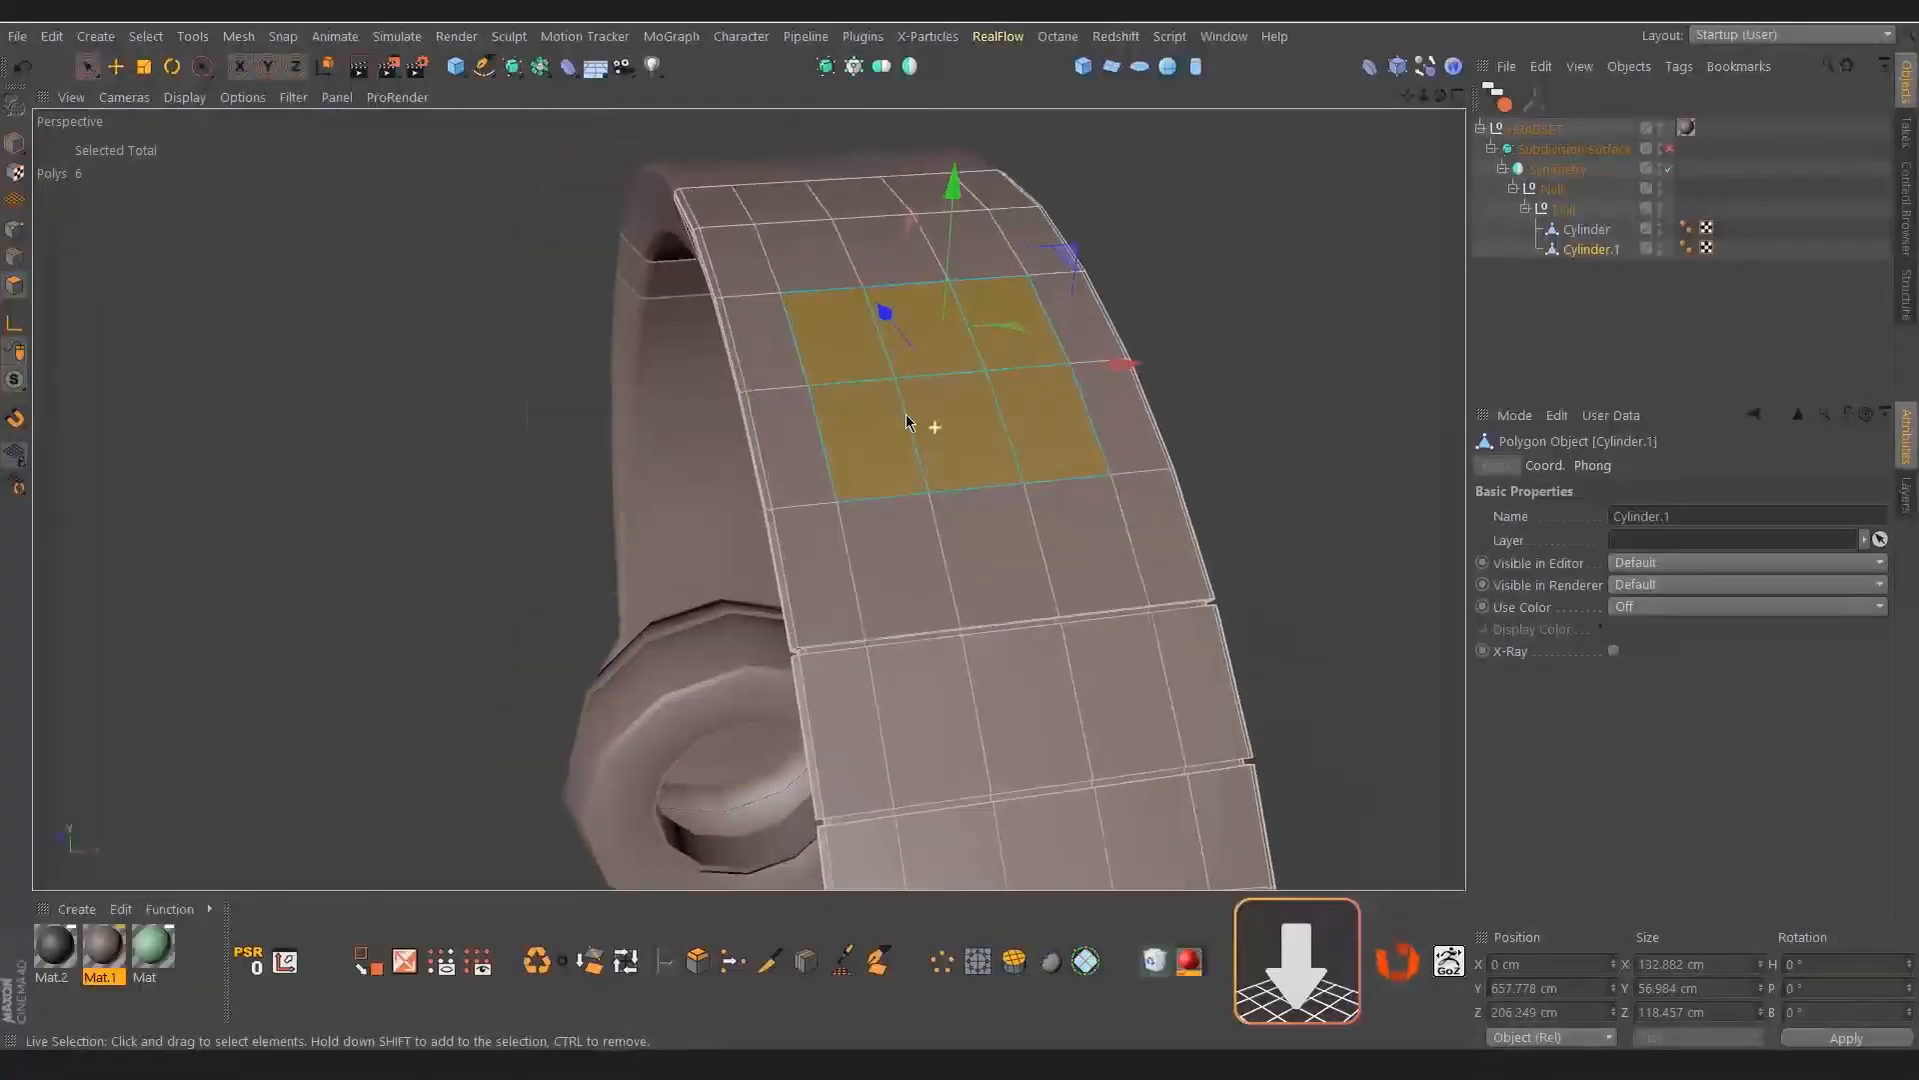
Inset the six headband polygons by 19.2 cm with Extrude Inner and delete the inner polygons
key("i")
left_click_drag(1071, 438, 1129, 438)
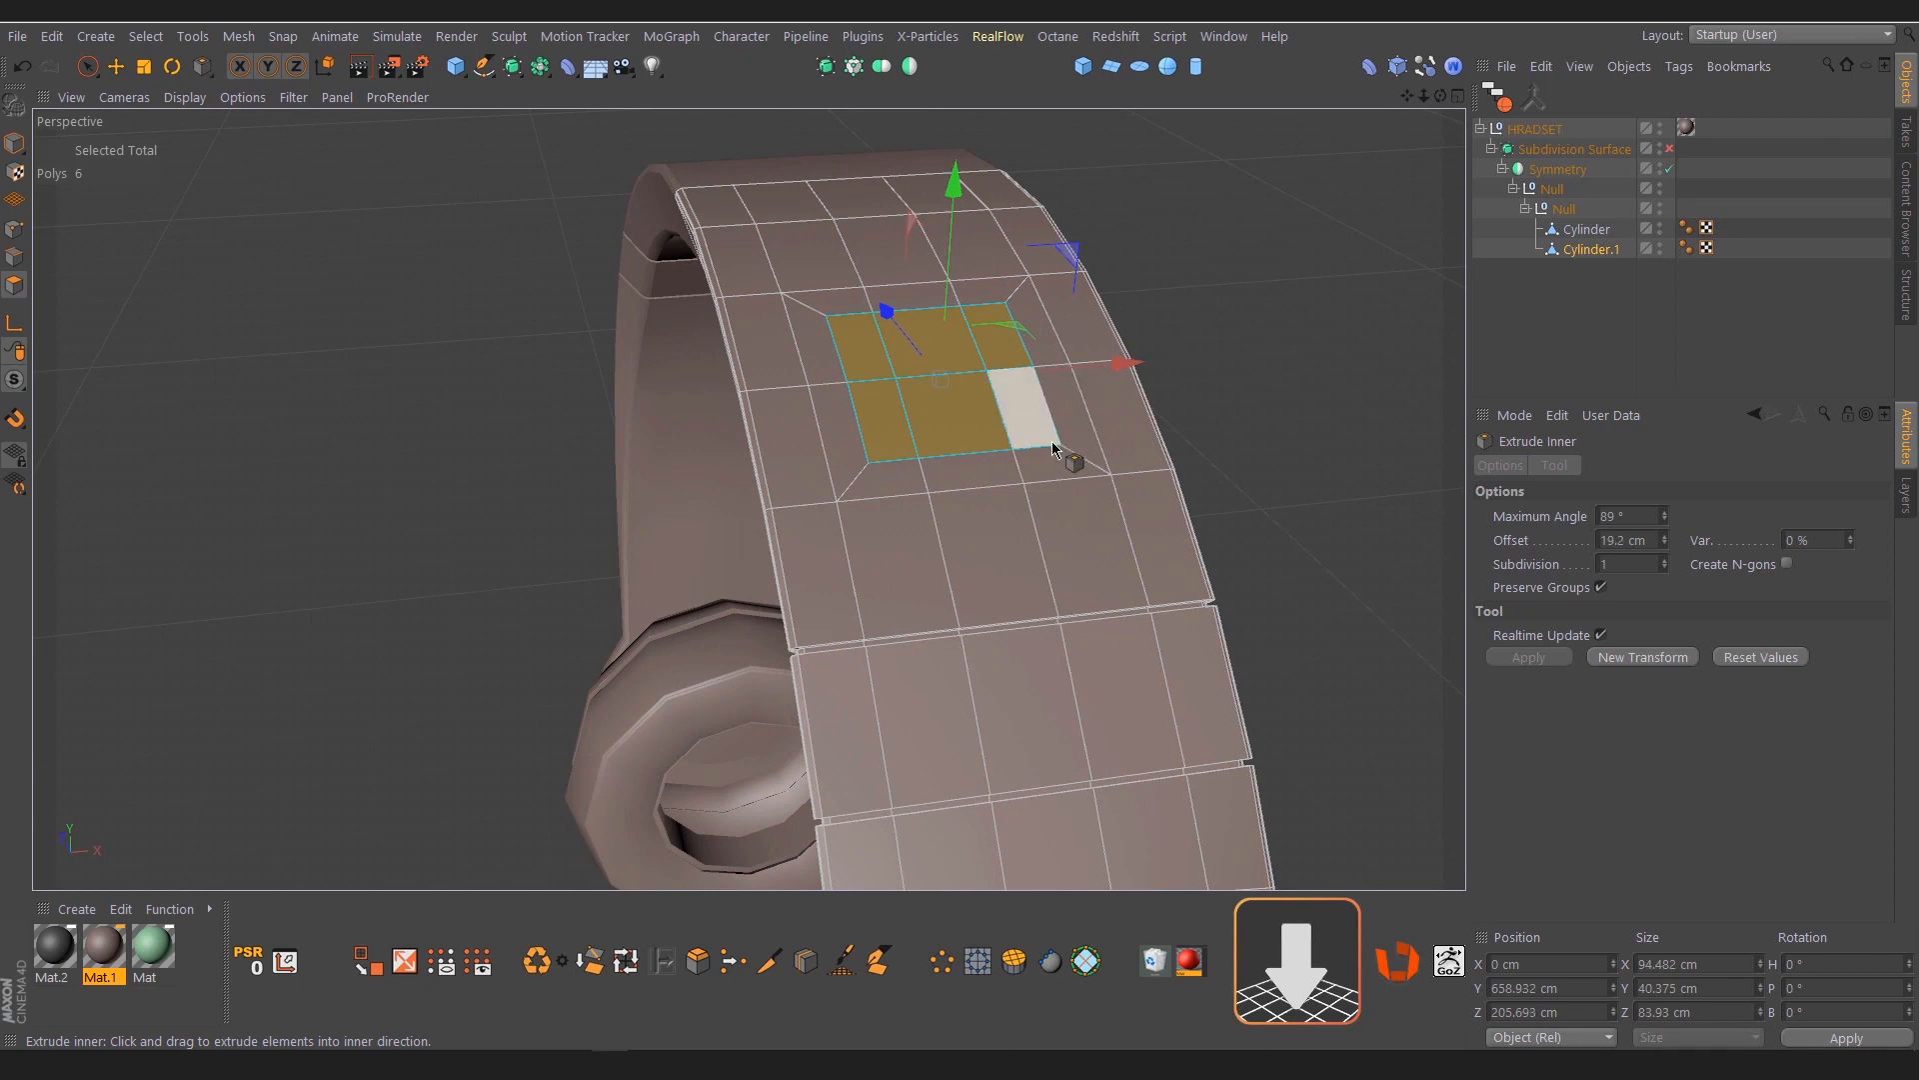
key("Delete")
Loop-select the ten points around the headband's opening and round them with Points to Circle
left_click_drag(891, 381, 910, 453, "alt")
left_click(14, 231)
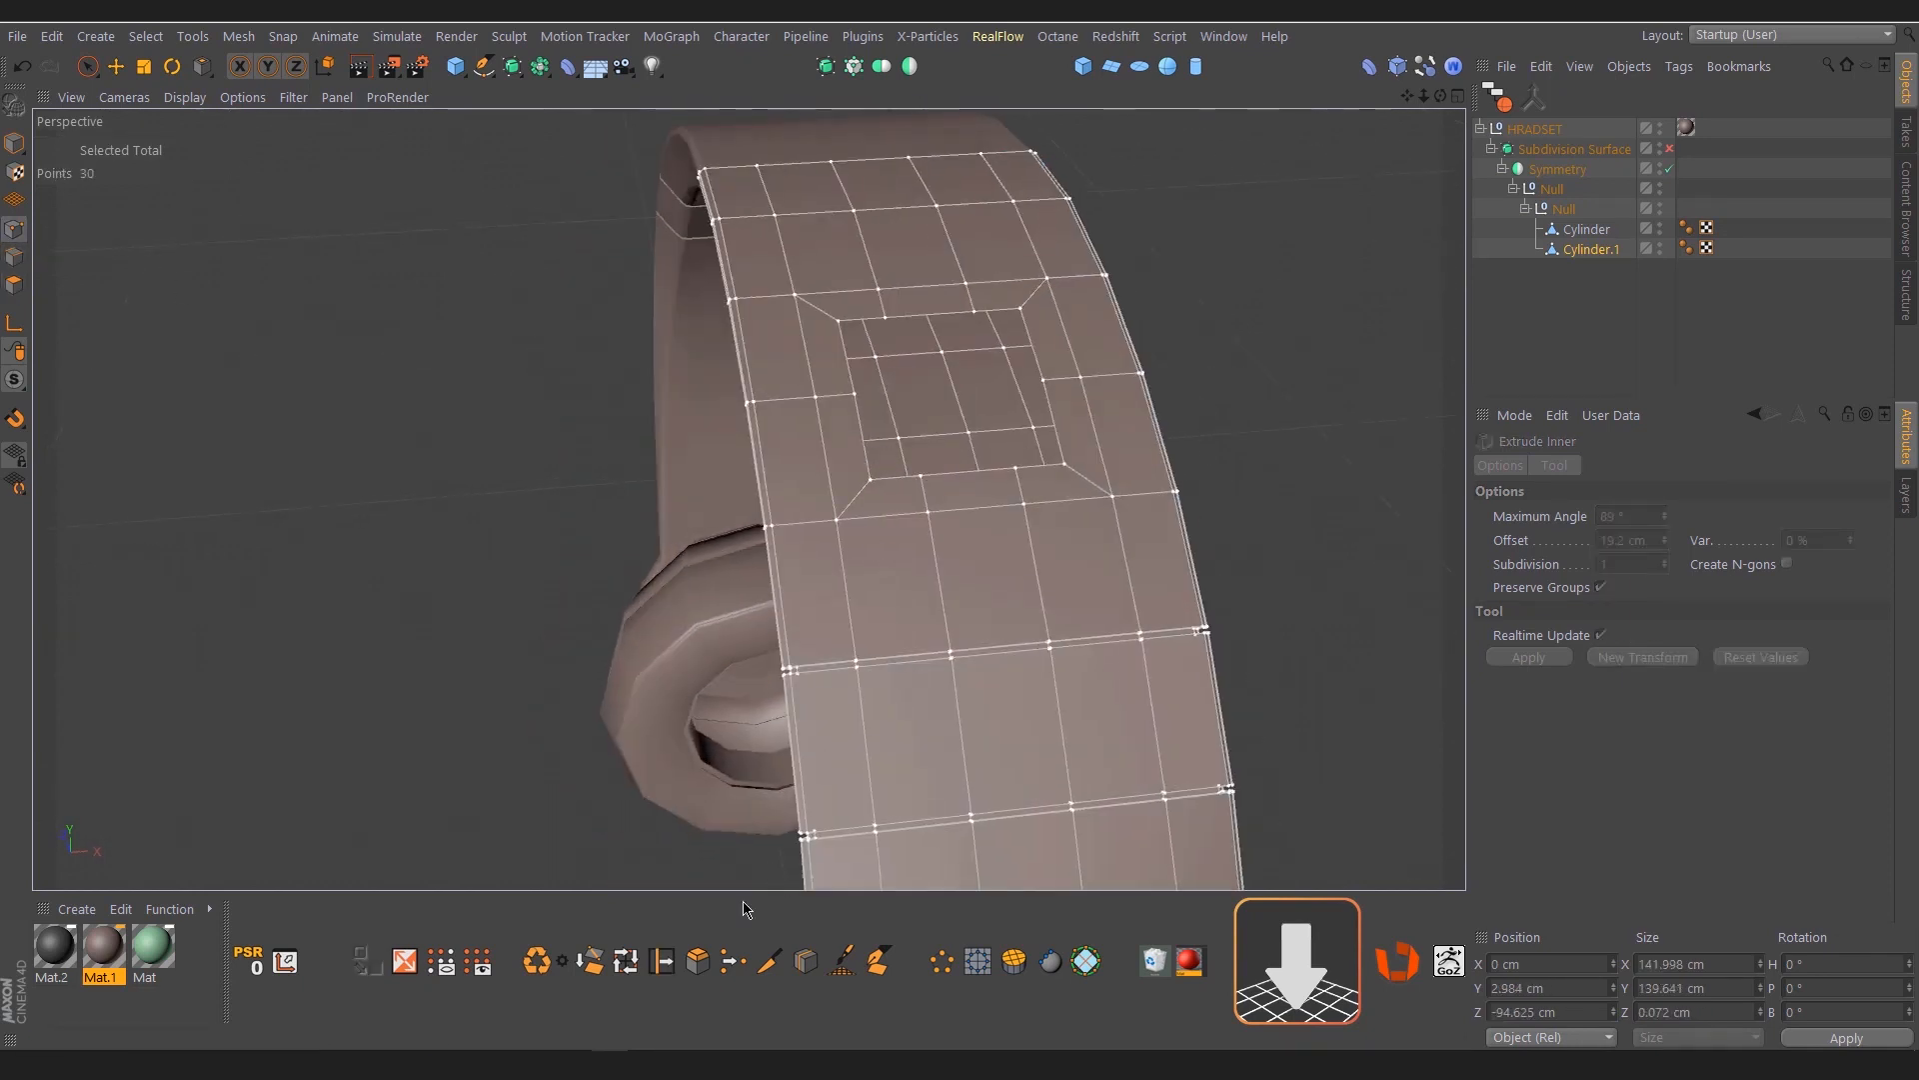
left_click(626, 961)
left_click(842, 338)
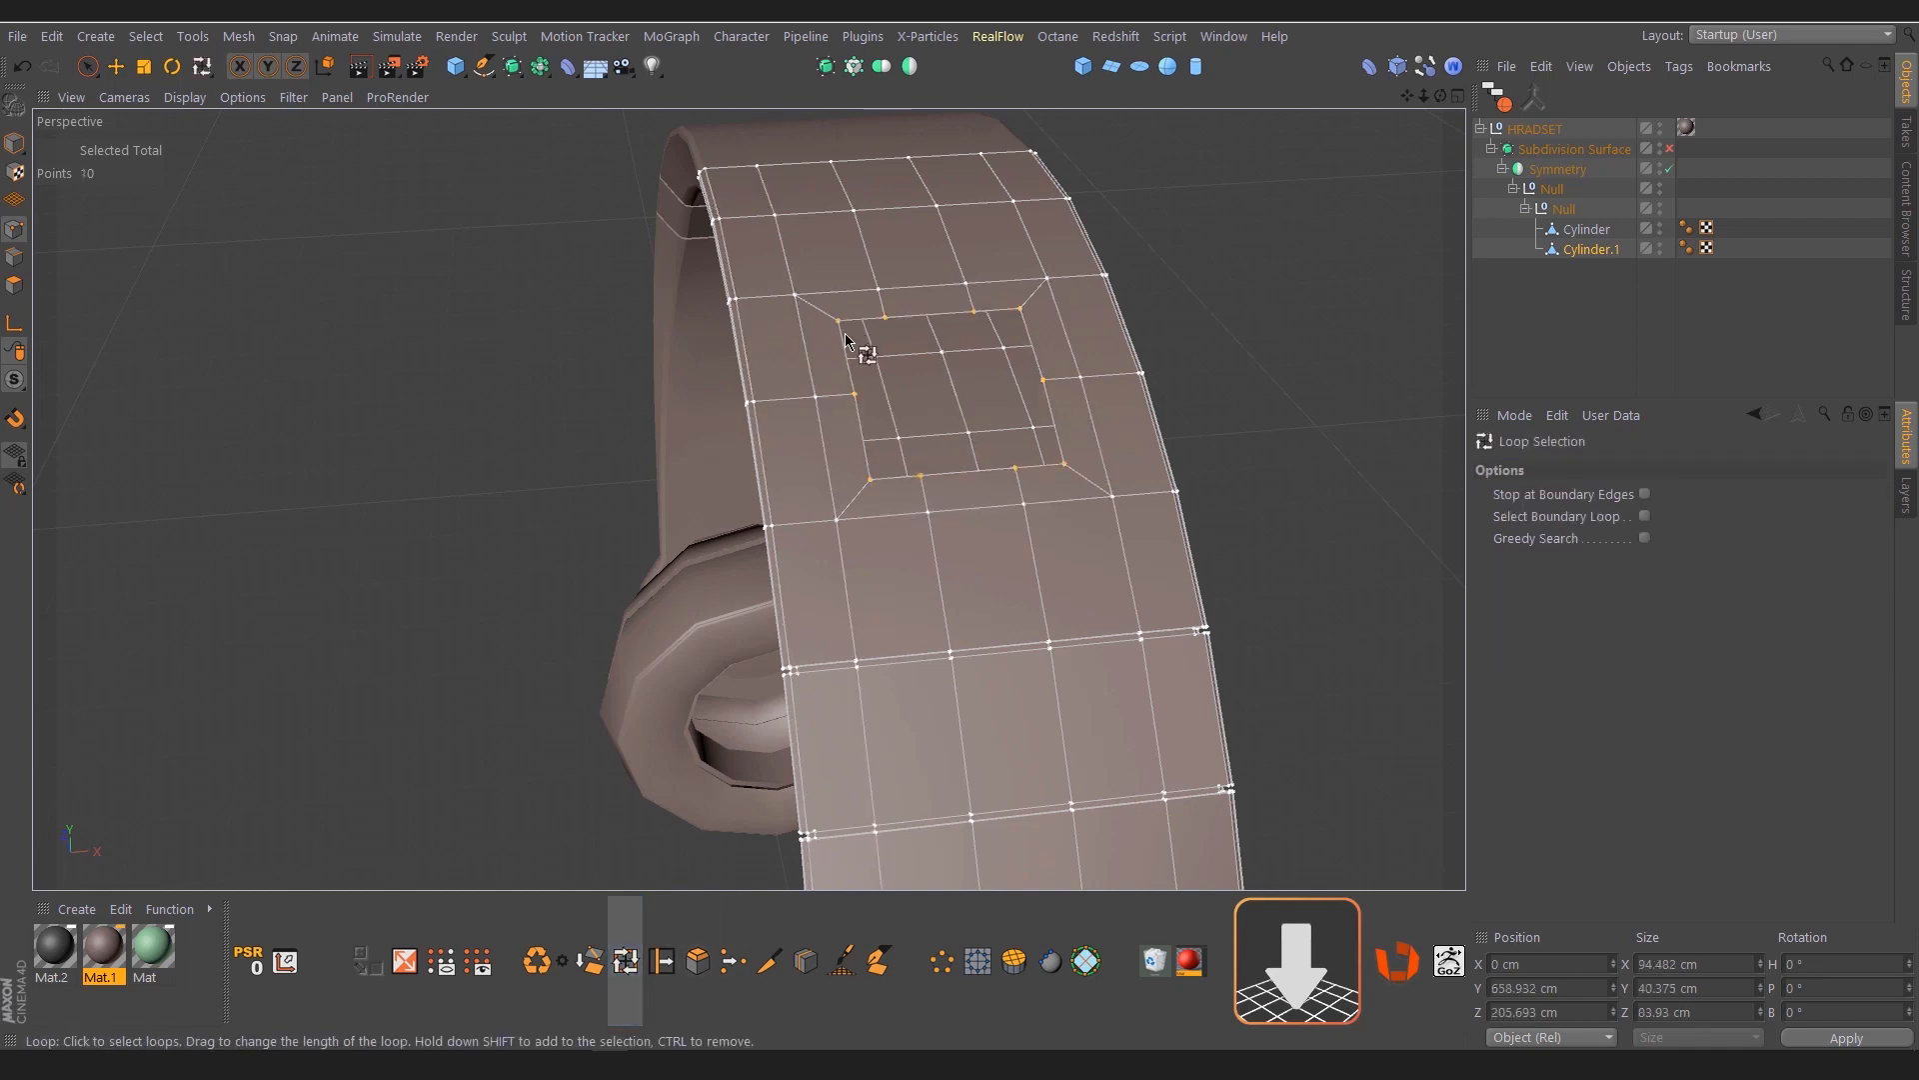
left_click_drag(896, 436, 923, 462, "alt")
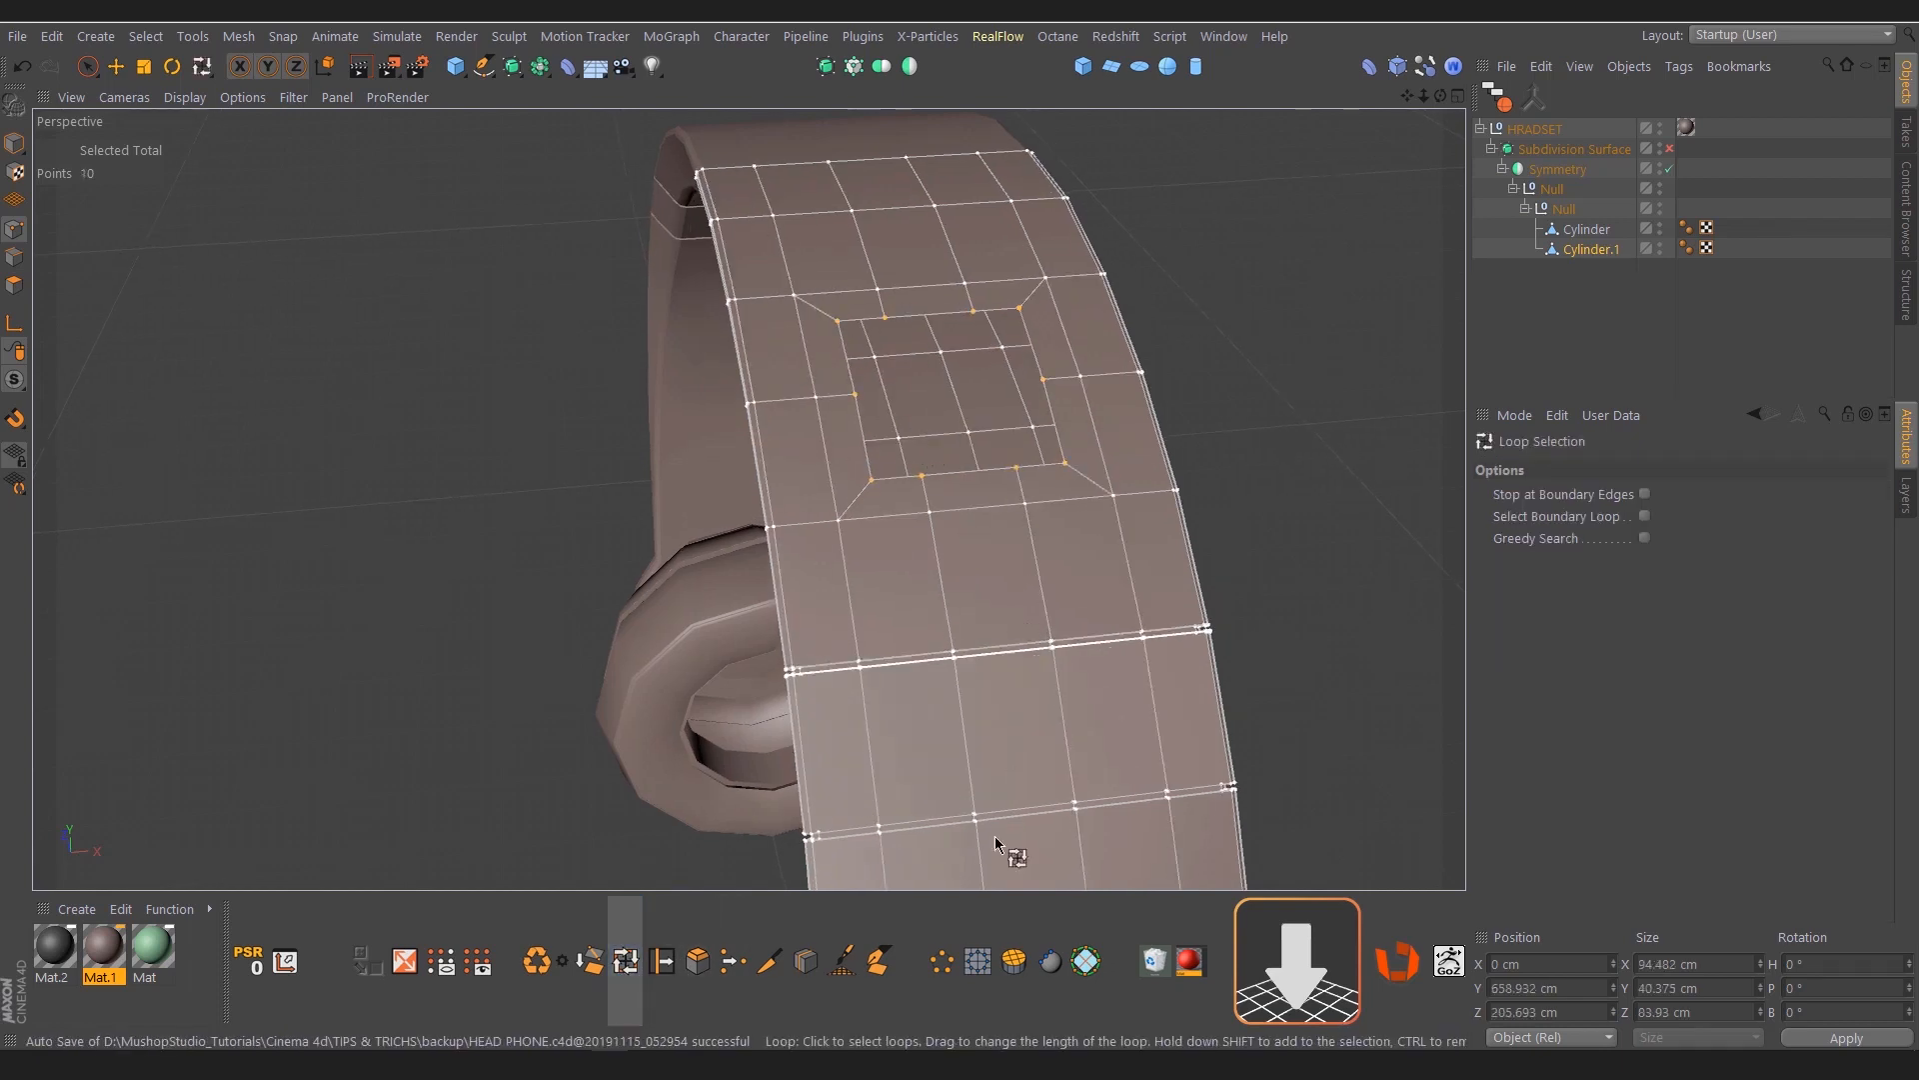
left_click(942, 962)
Extrude the round opening's border edges inward by scaling the new loop to about 74 cm wide
left_click_drag(935, 484, 939, 437, "alt")
key("t")
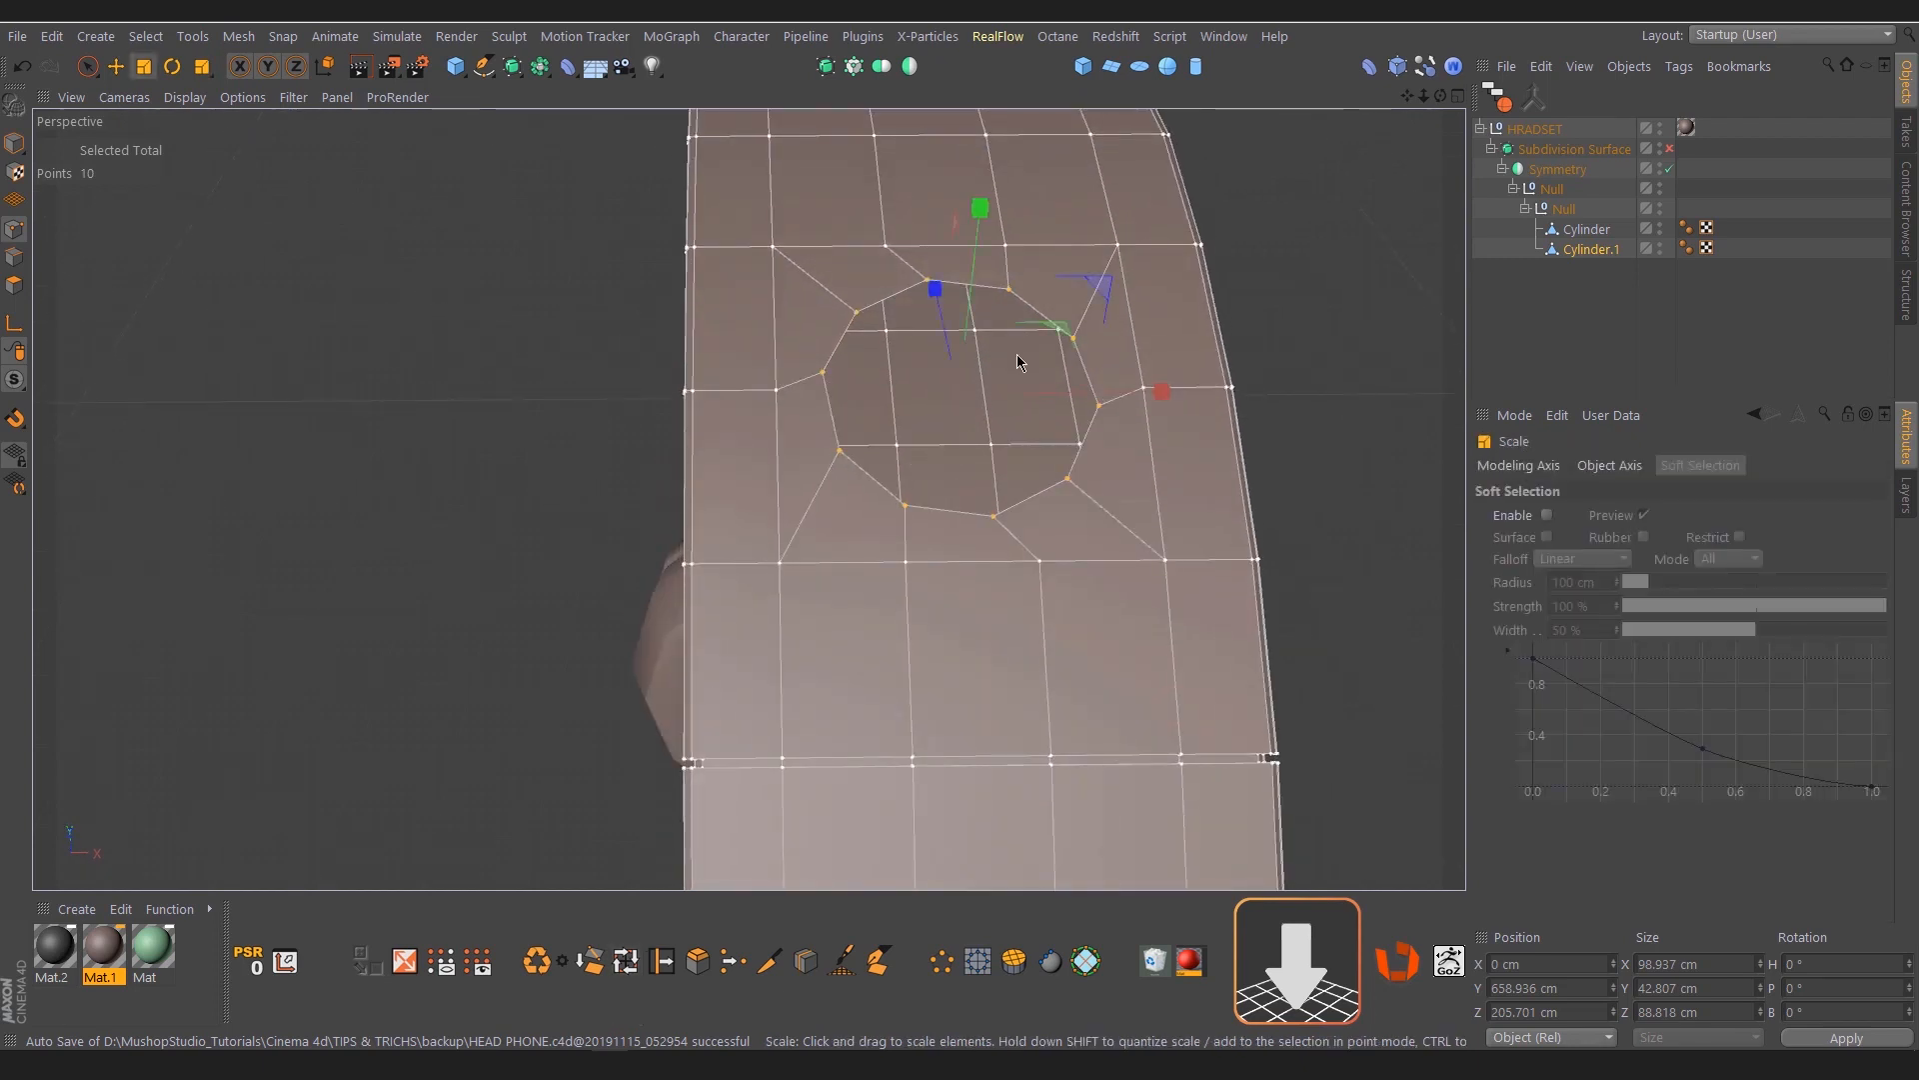
left_click(14, 257, "ctrl")
left_click_drag(1182, 444, 933, 446, "ctrl")
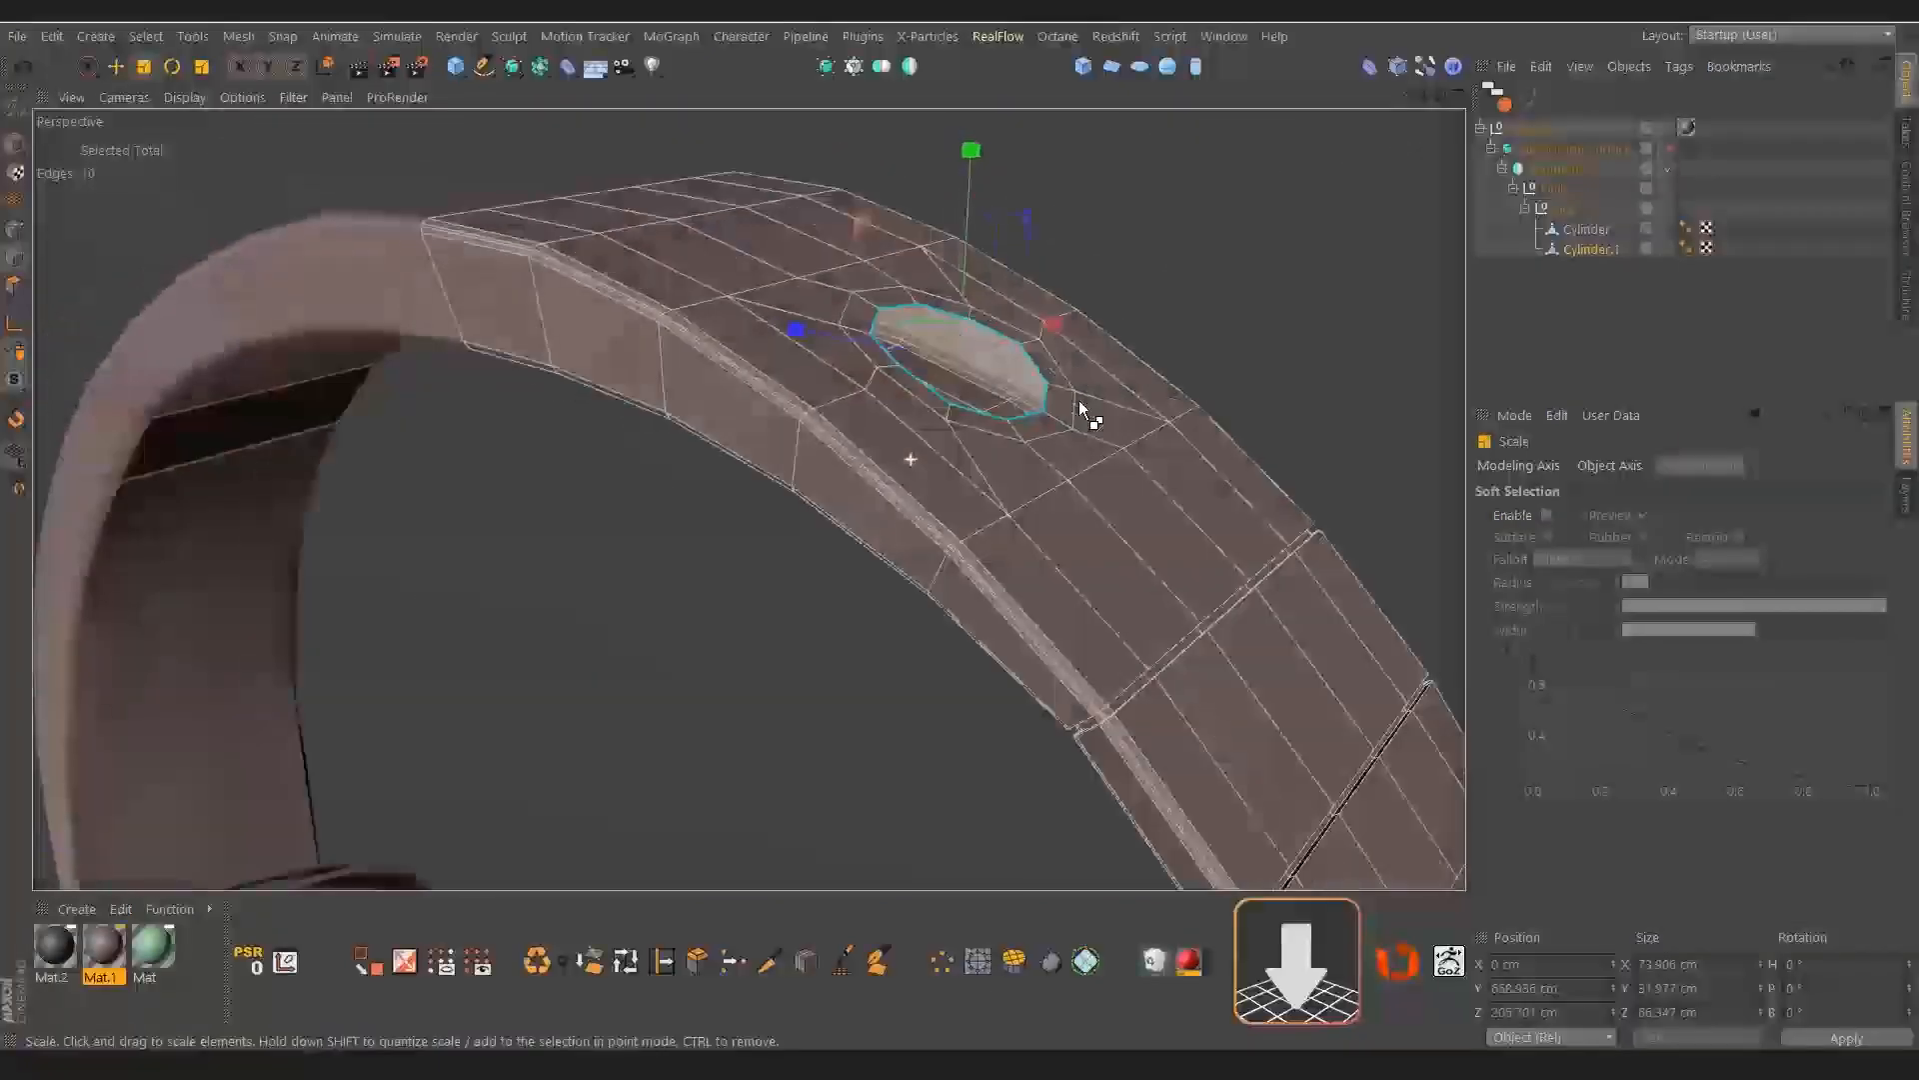
Set the modeling axis orientation to Normal and sink the opening's inner edge loop into the headband
key("r")
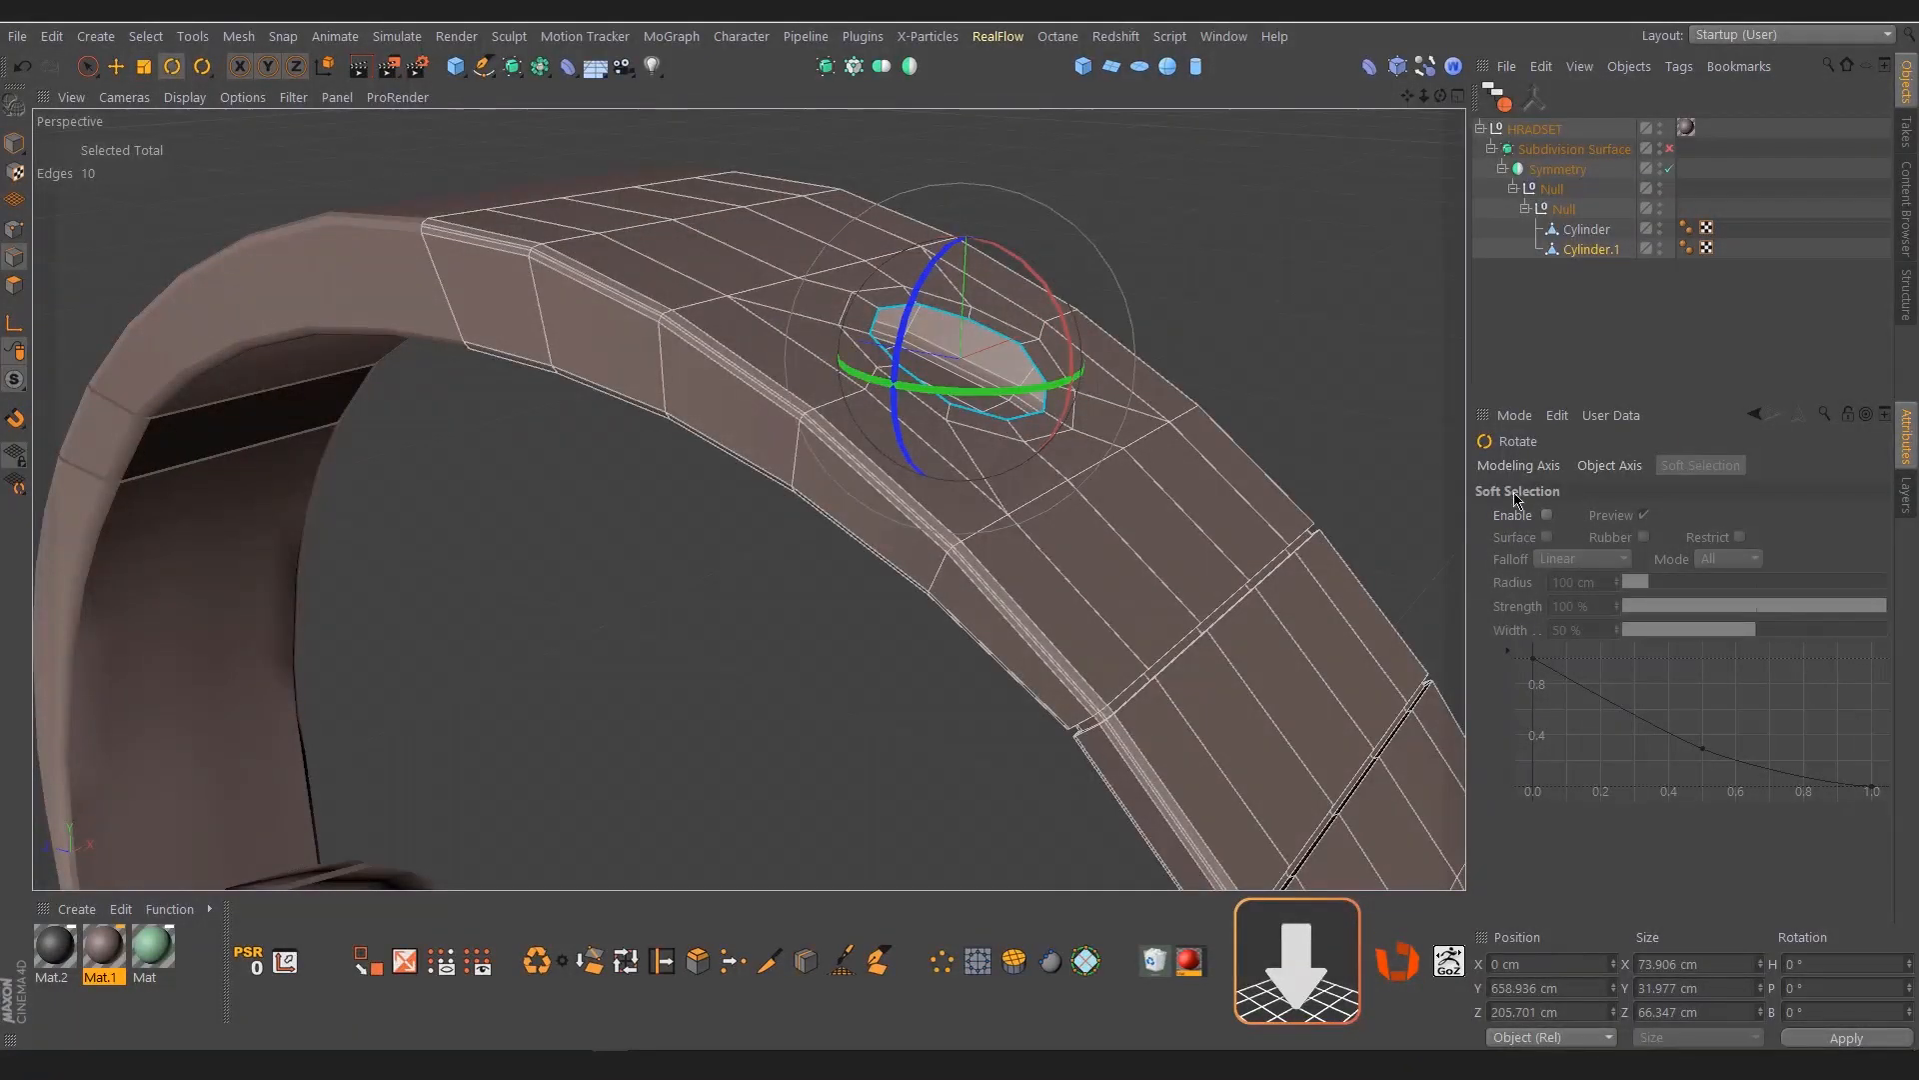
left_click(1521, 464)
left_click(1821, 514)
left_click(1822, 661)
left_click_drag(990, 390, 1040, 328, "alt")
key("e")
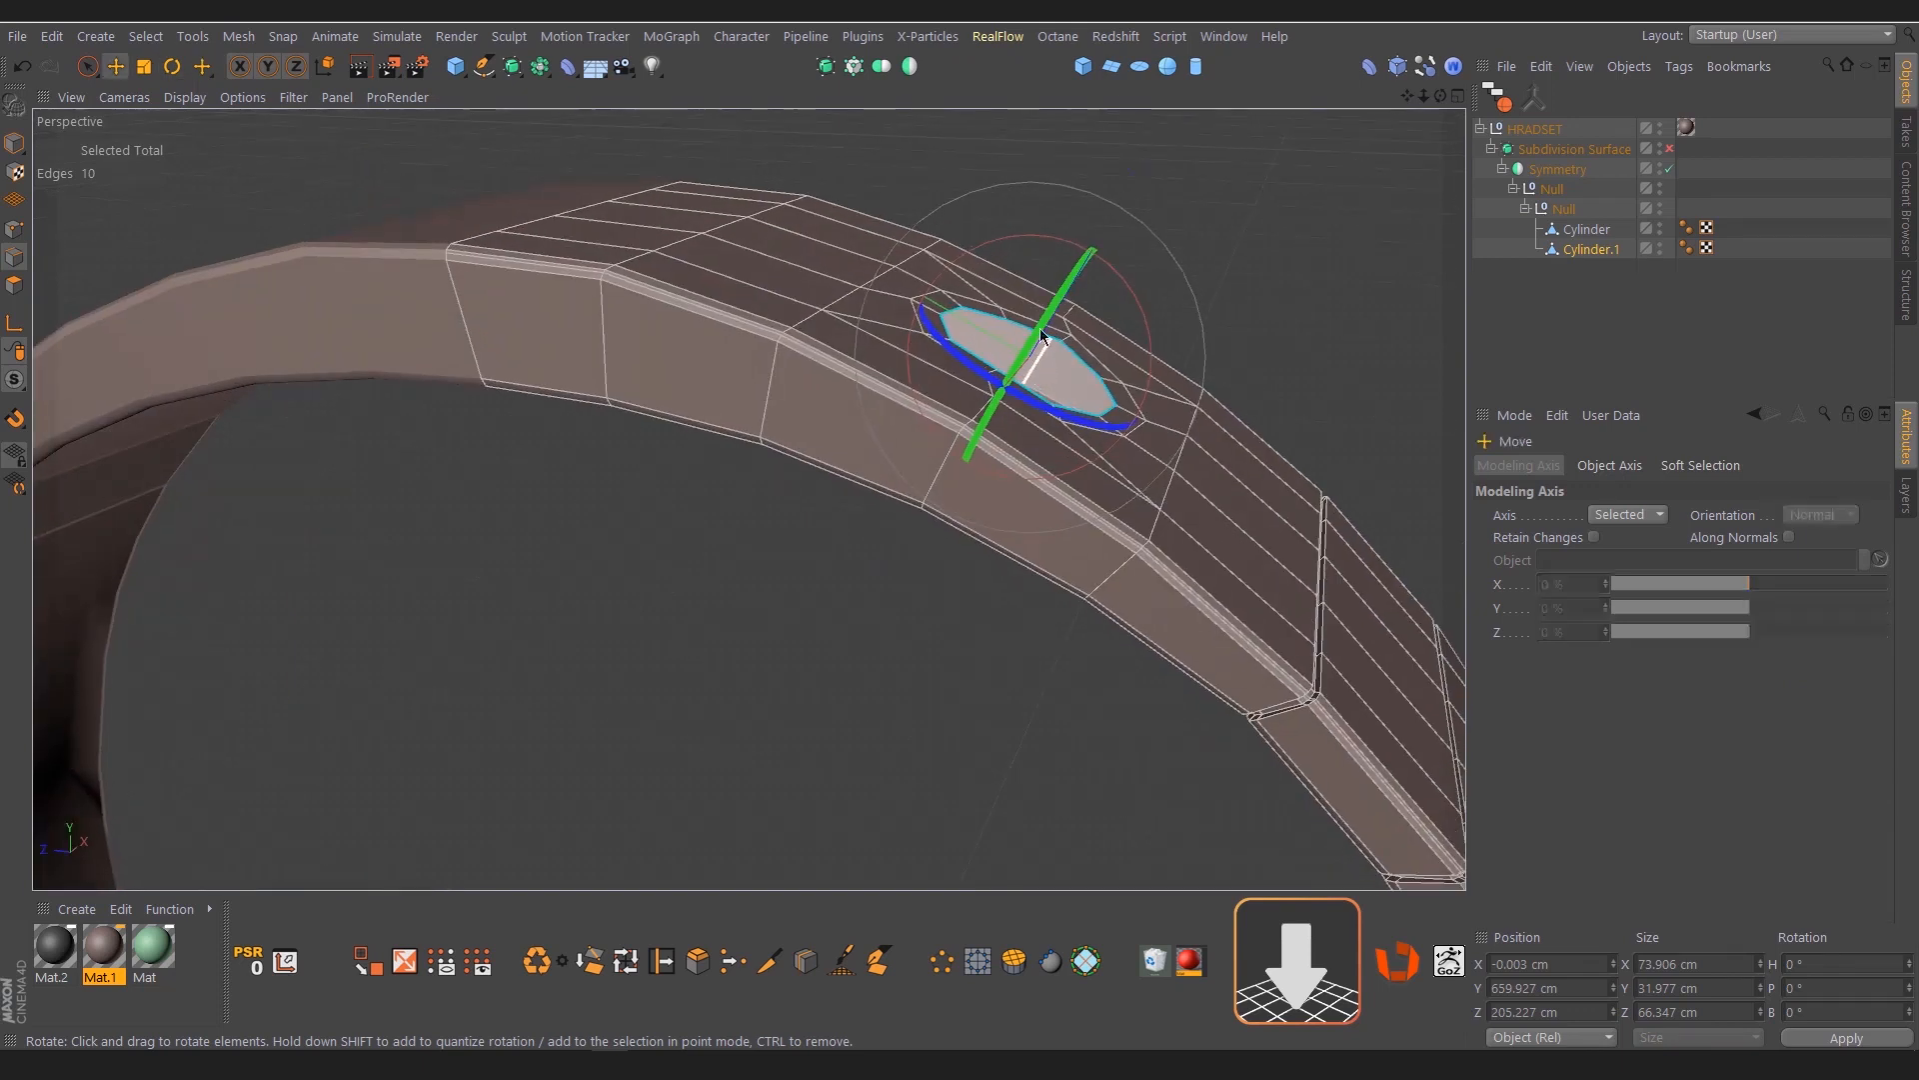
left_click_drag(1130, 197, 1111, 234)
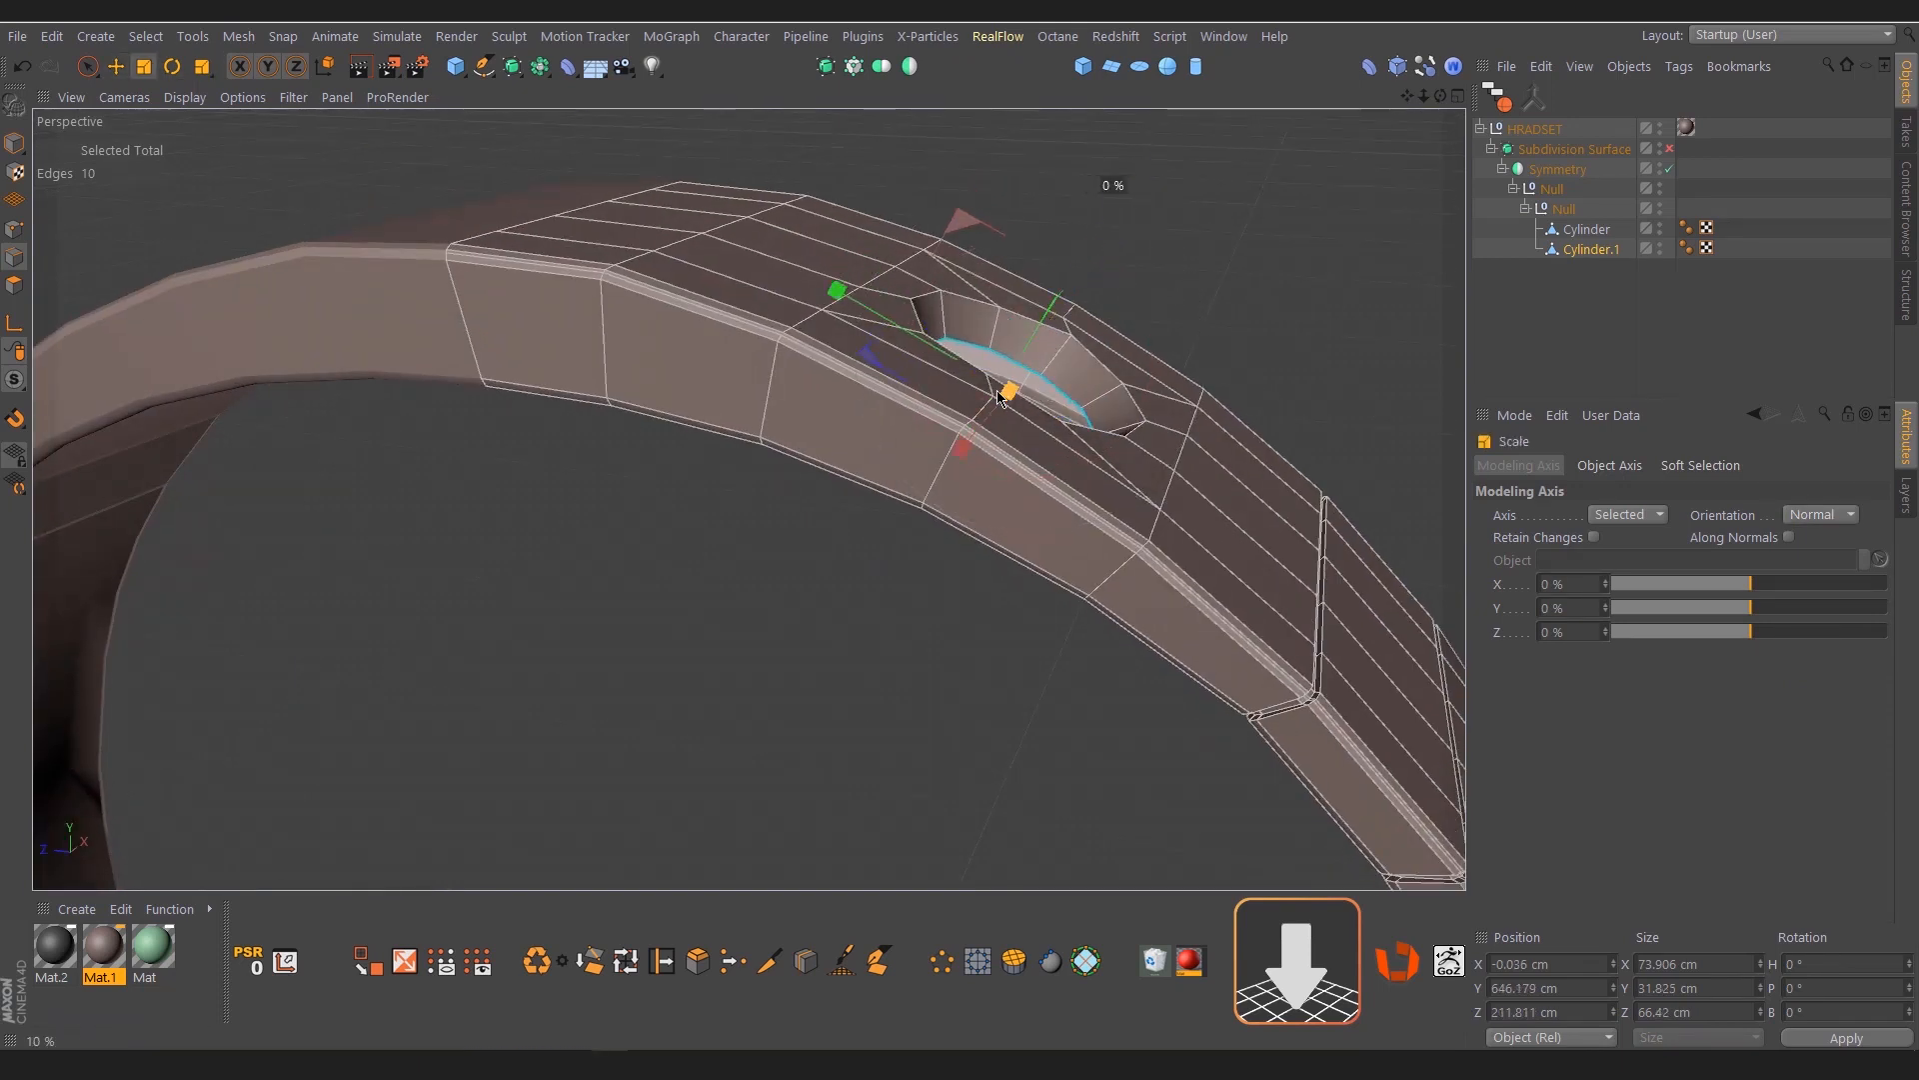
Extrude the sunken edge loop inward to about 56 cm wide and close the remaining hole with quads
left_click_drag(1029, 393, 783, 449, "alt")
right_click_drag(782, 449, 851, 367, "alt")
left_click_drag(1008, 390, 858, 410, "ctrl")
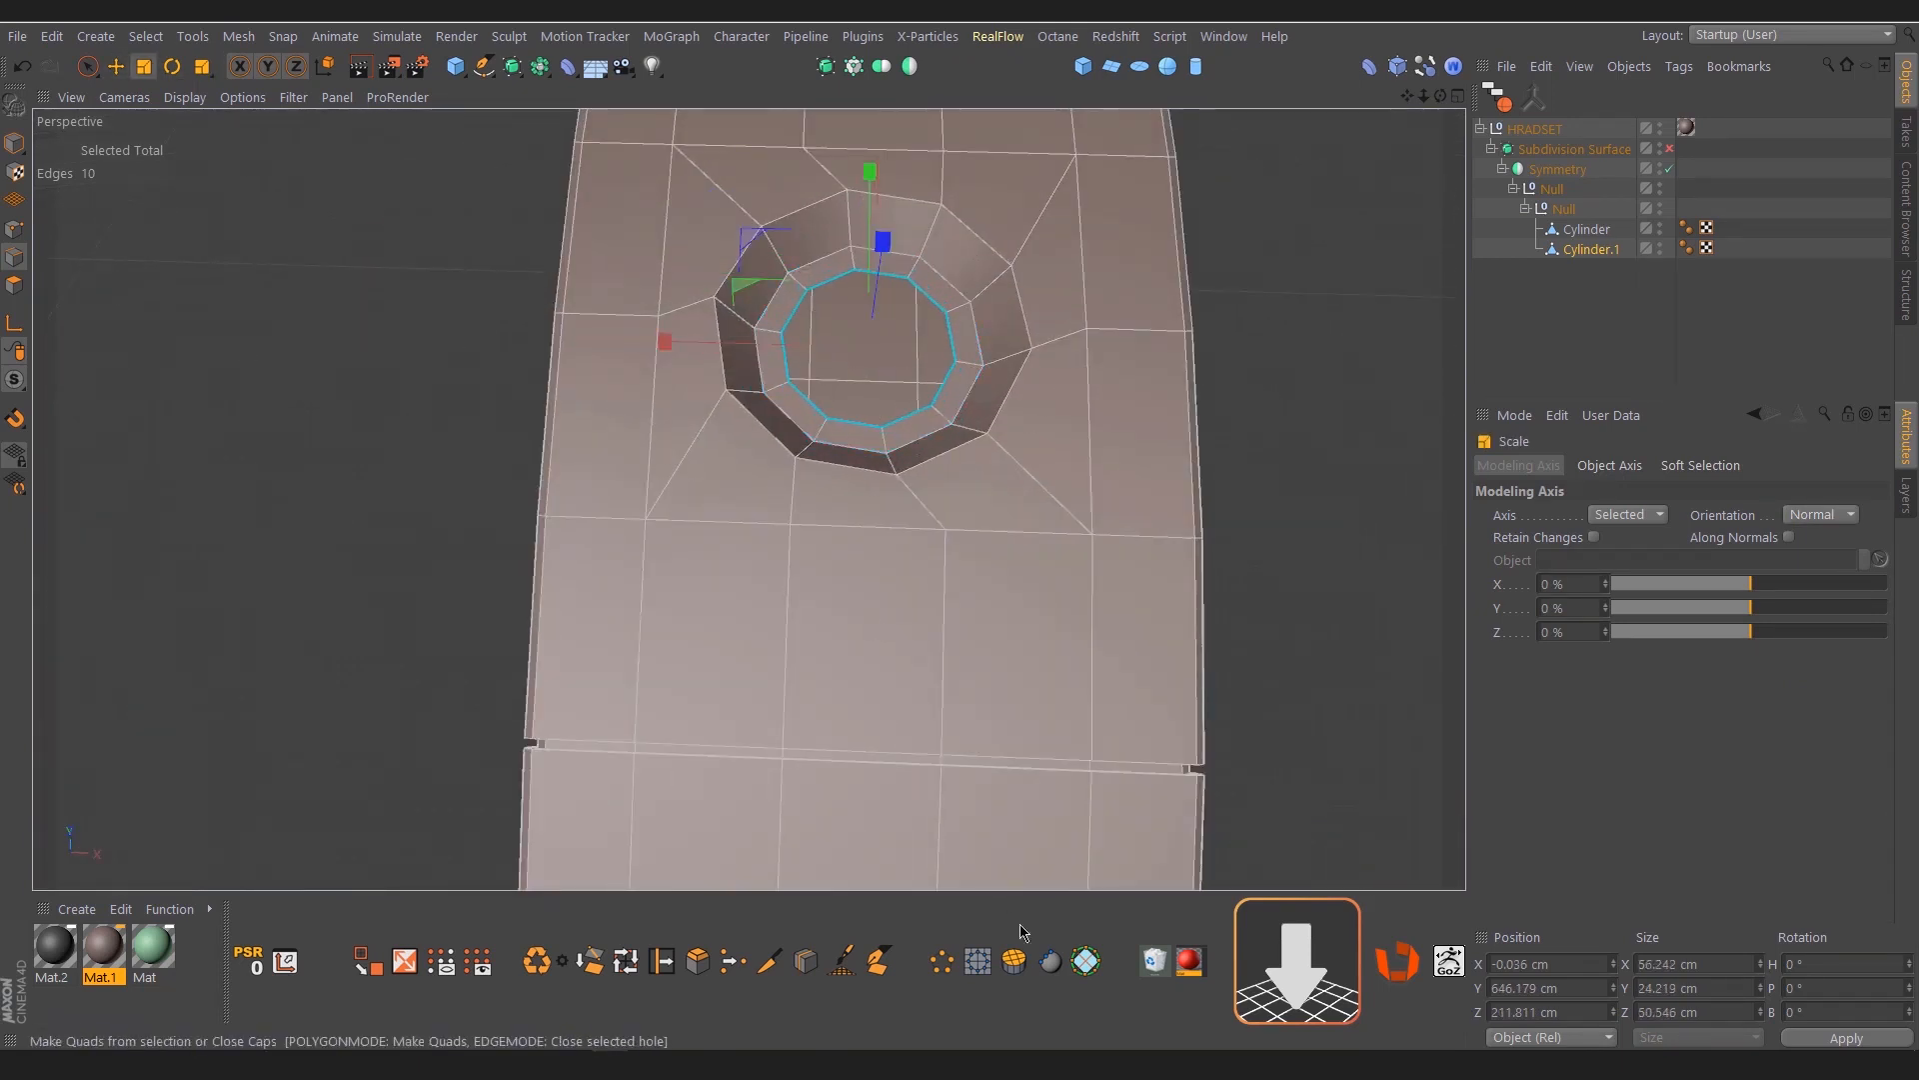
left_click(1022, 934)
key("m")
key("s")
mouse_move(1005, 403)
left_mouse_down()
mouse_move(1040, 398)
mouse_move(1028, 385)
left_mouse_up()
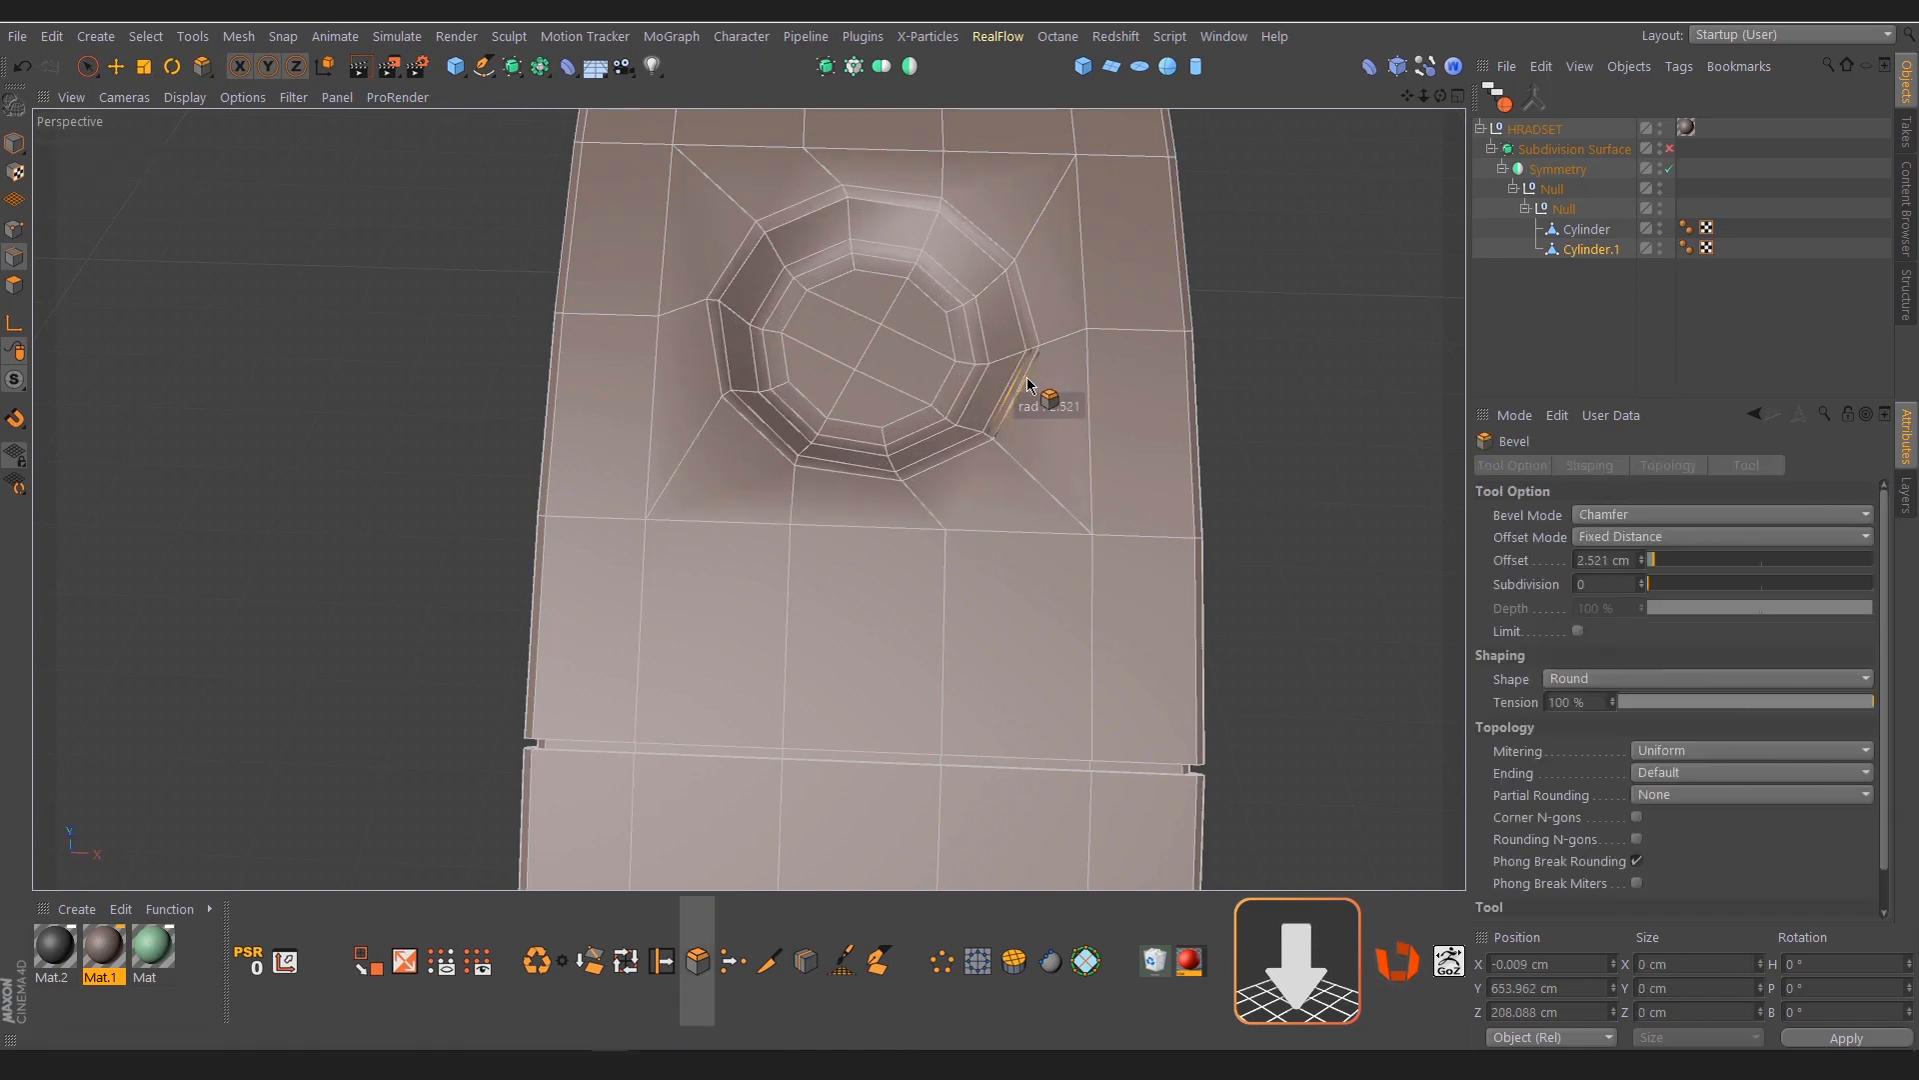
key("ctrl+z")
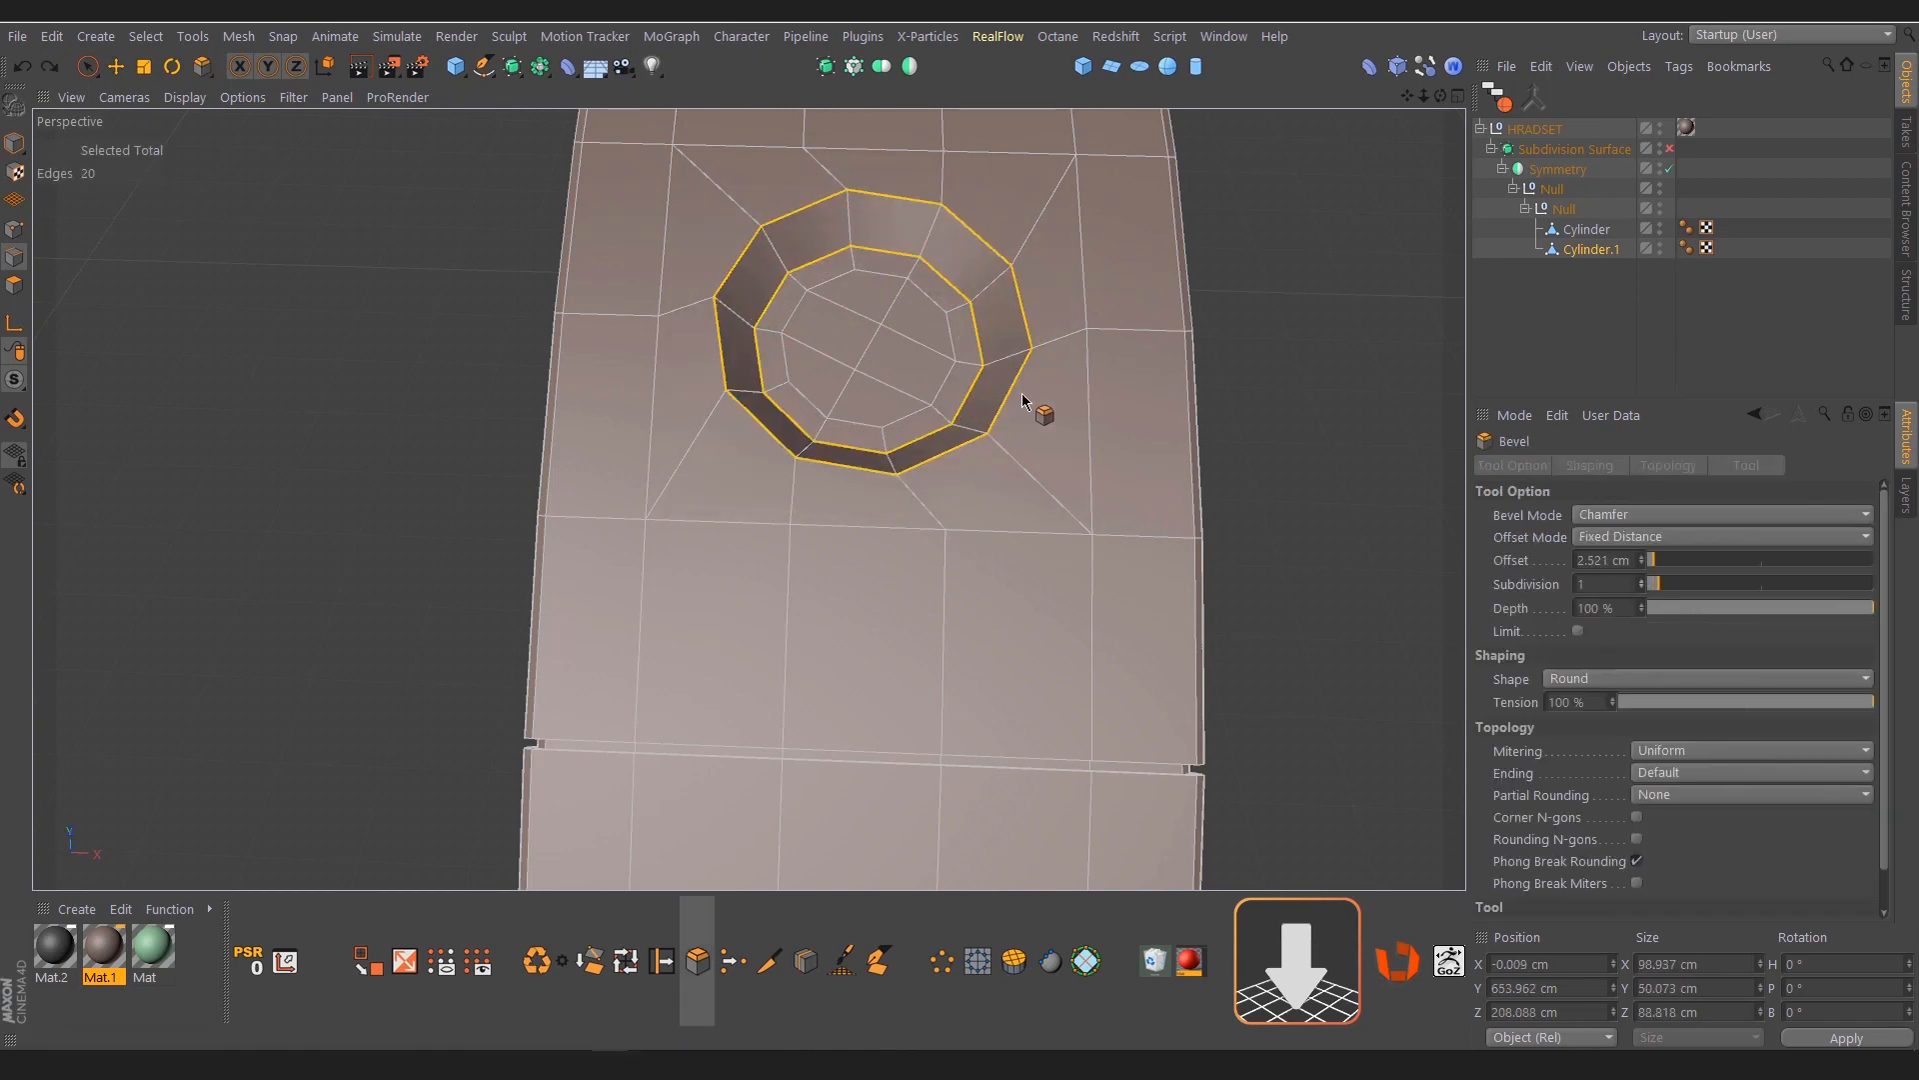
Bevel the recess's upper and lower wall edge loops with Subdivision 1 and turn on the headset's Subdivision Surface
left_click_drag(1025, 405, 1040, 340)
right_click_drag(1040, 340, 1064, 332, "alt")
left_click(1689, 248)
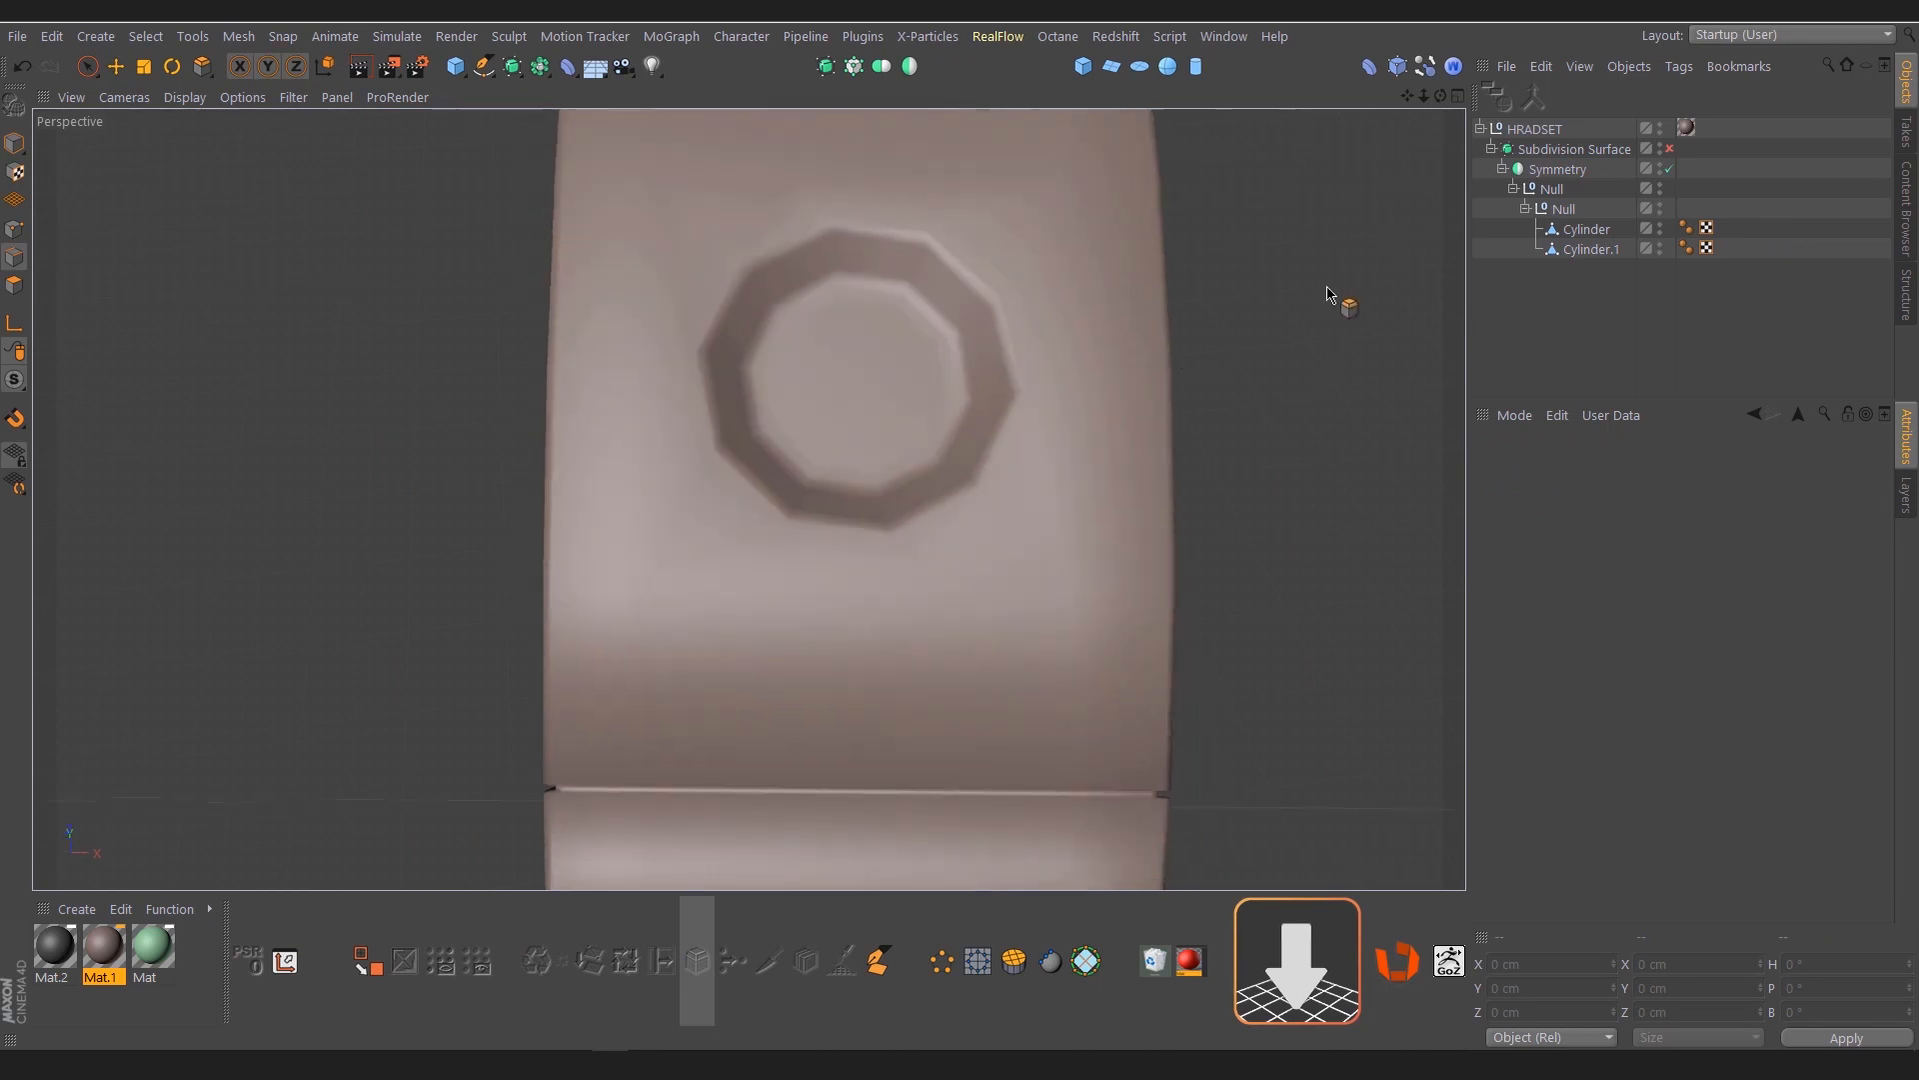
left_click(1670, 149)
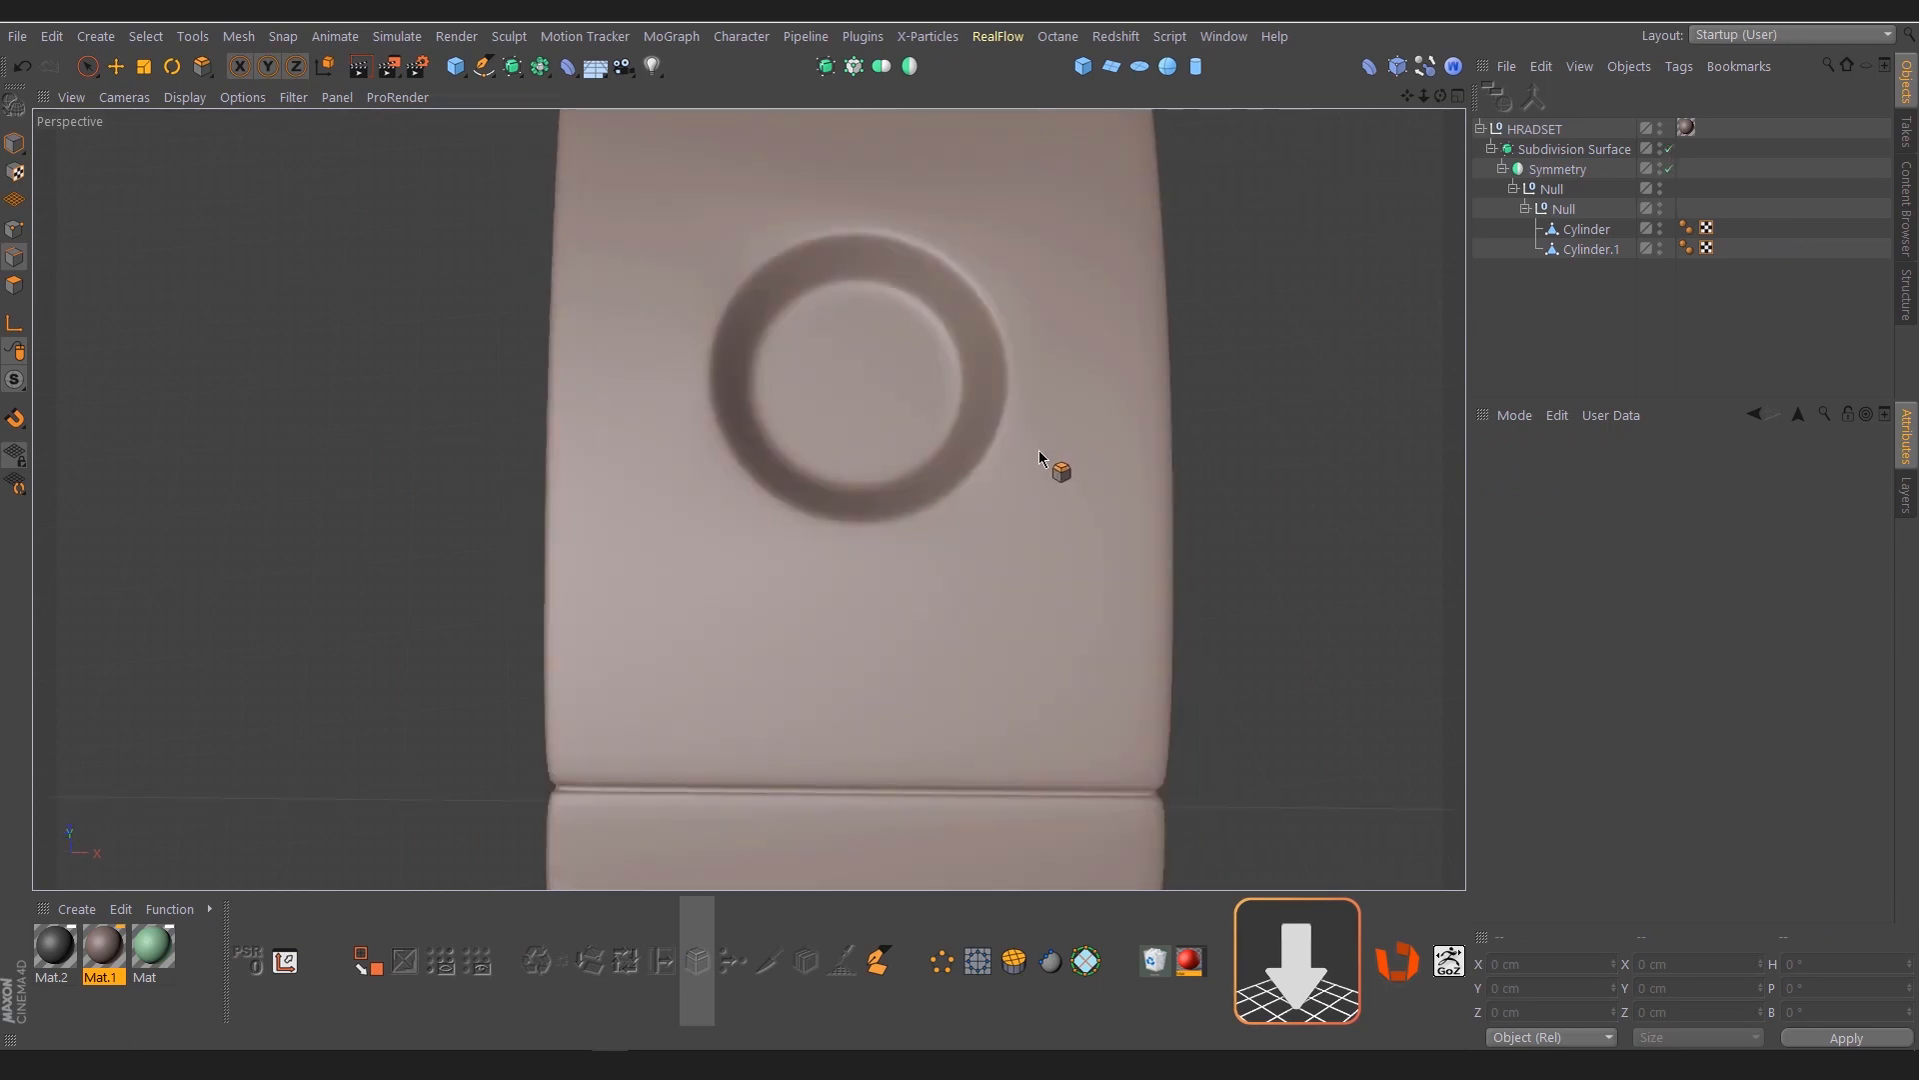
left_click_drag(1040, 457, 1019, 393, "alt")
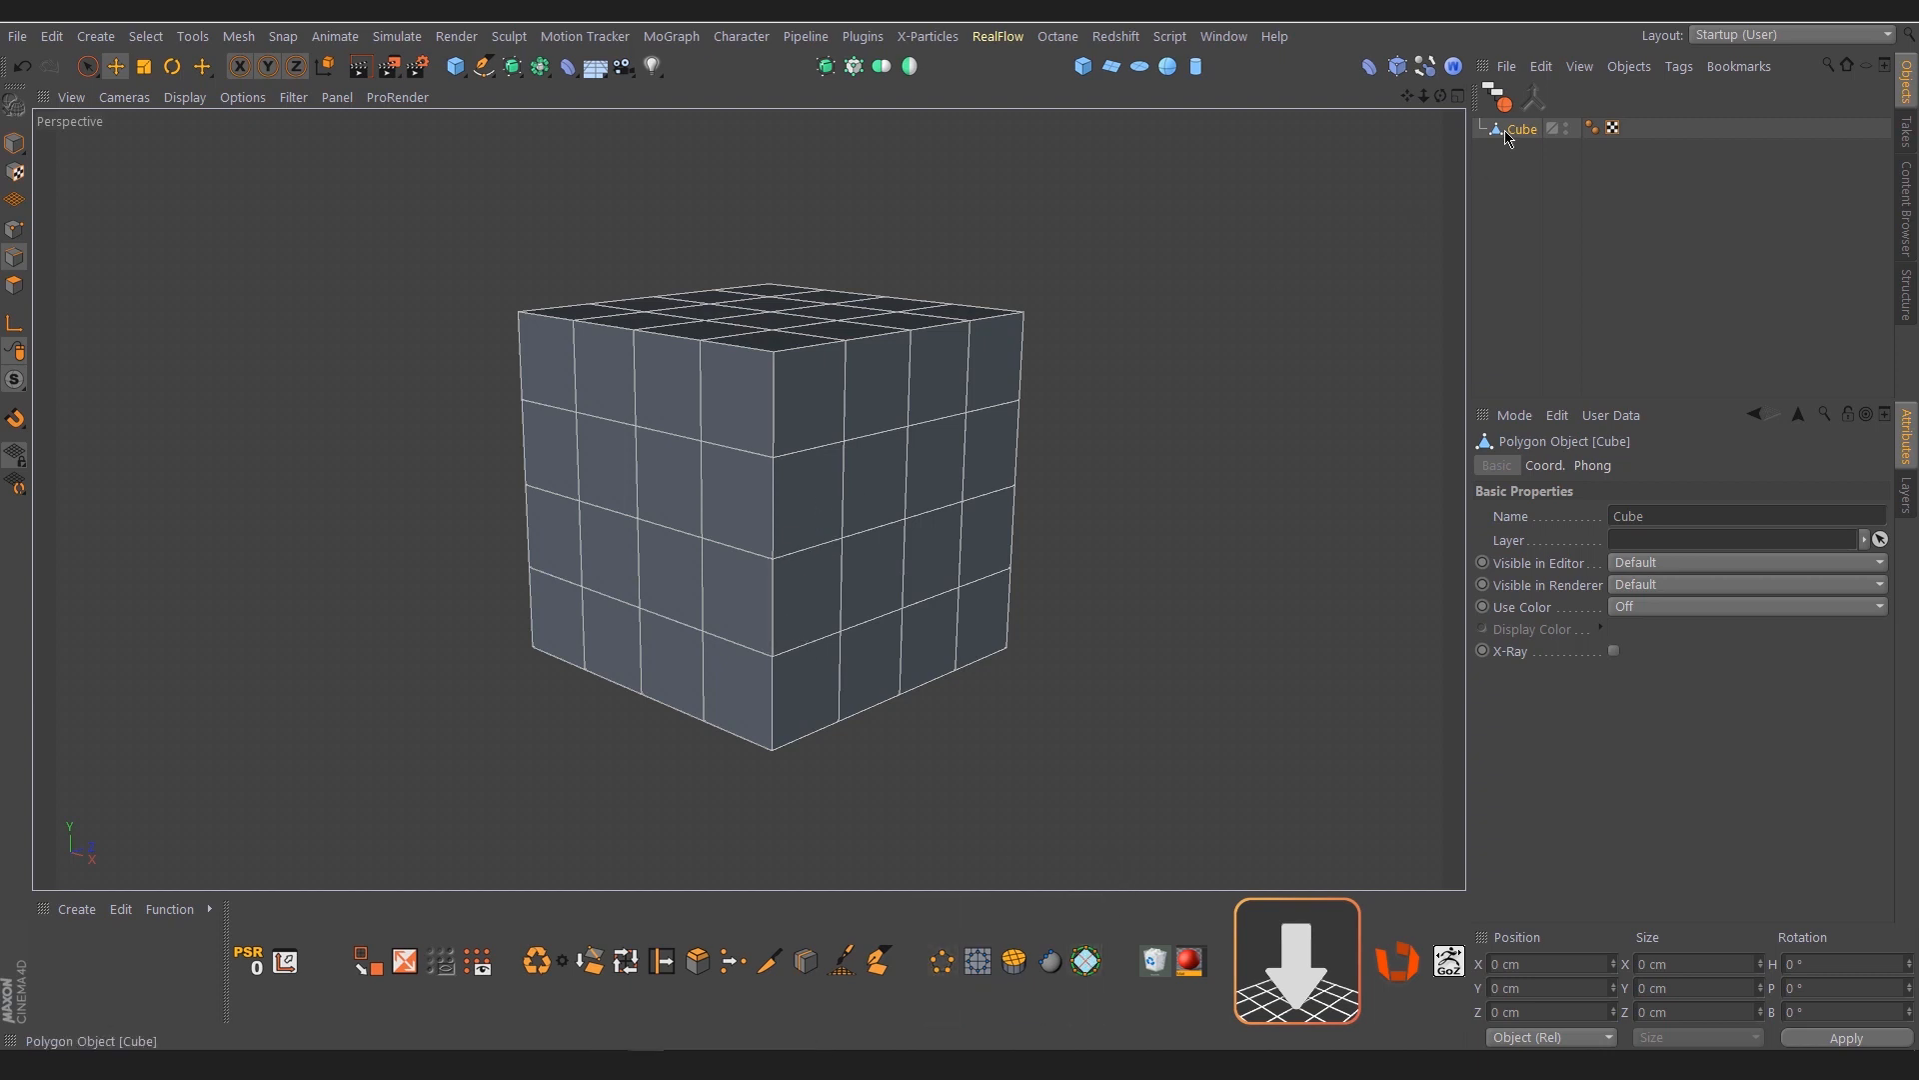
In polygon mode, select the four middle polygons around the cube's front vertical edge
left_click(14, 285)
key("9")
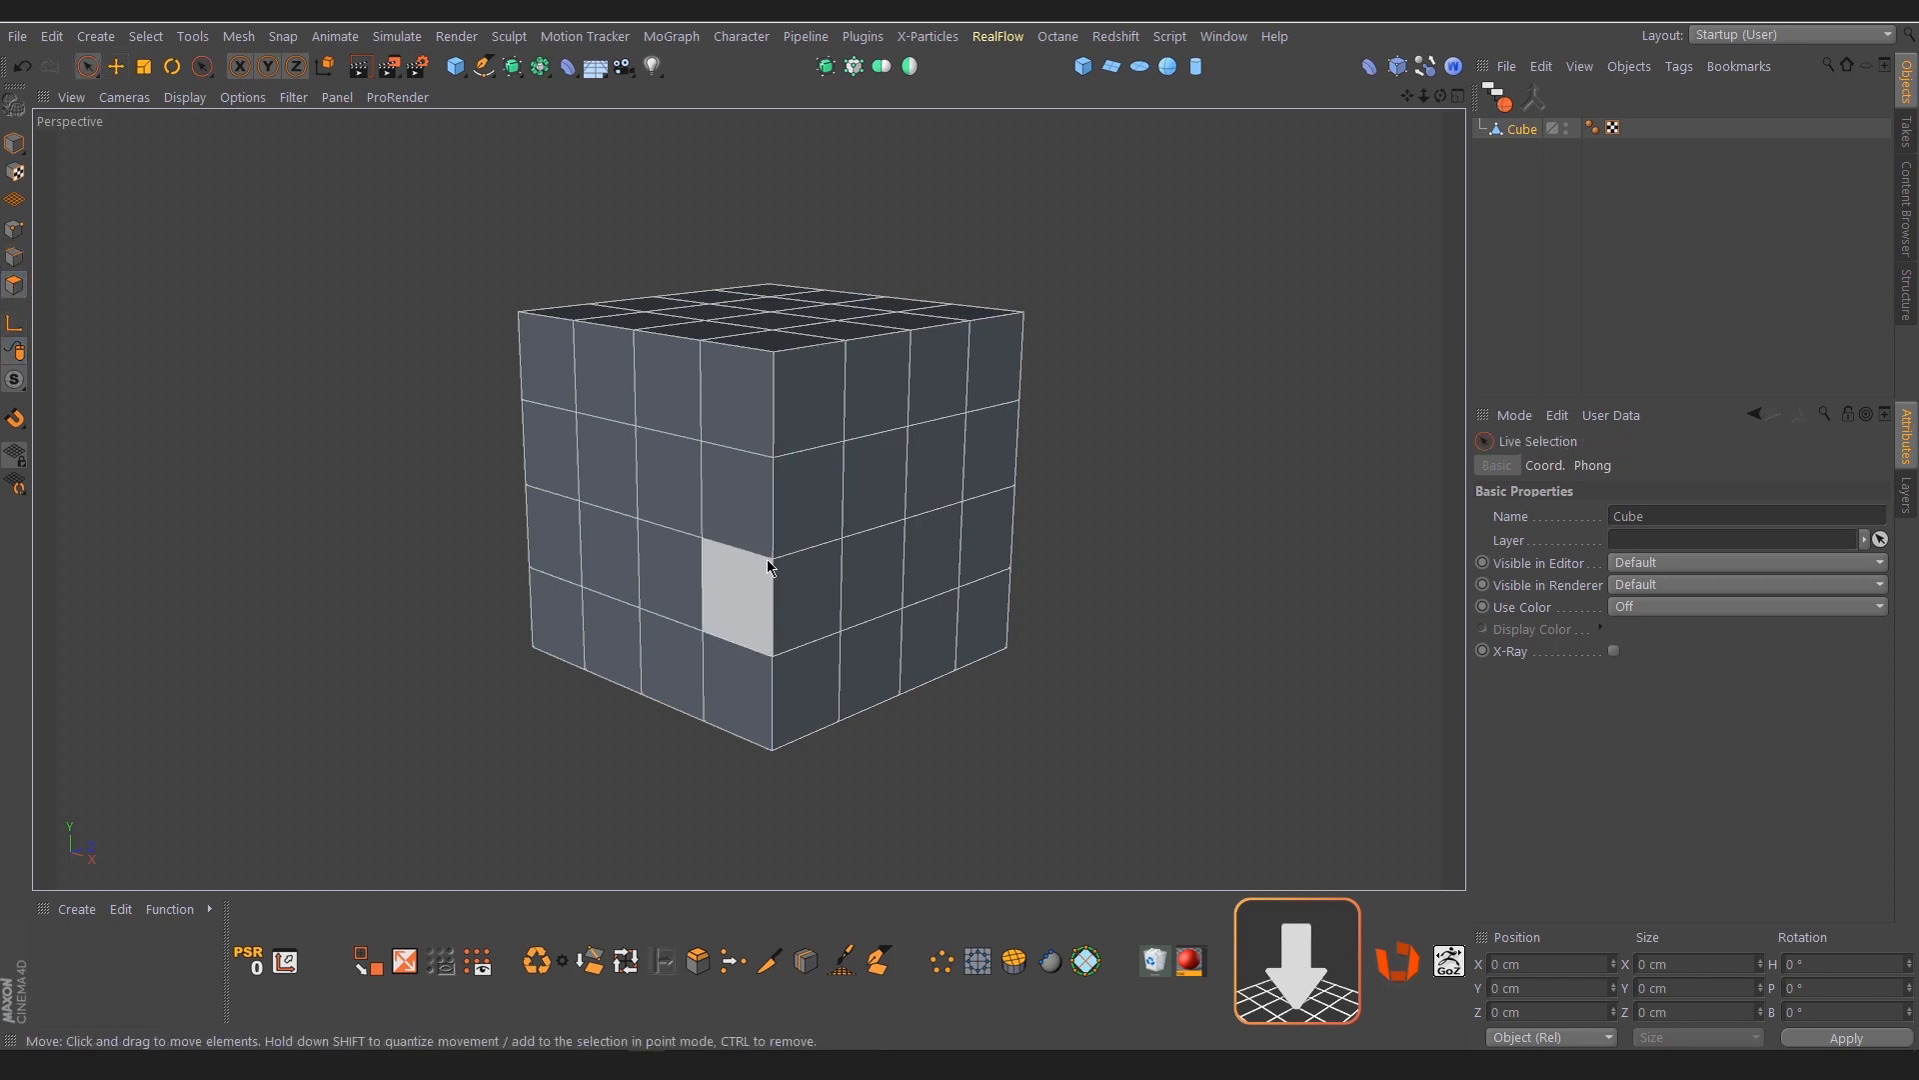
left_click(773, 556)
left_click_drag(741, 572, 799, 587, "alt")
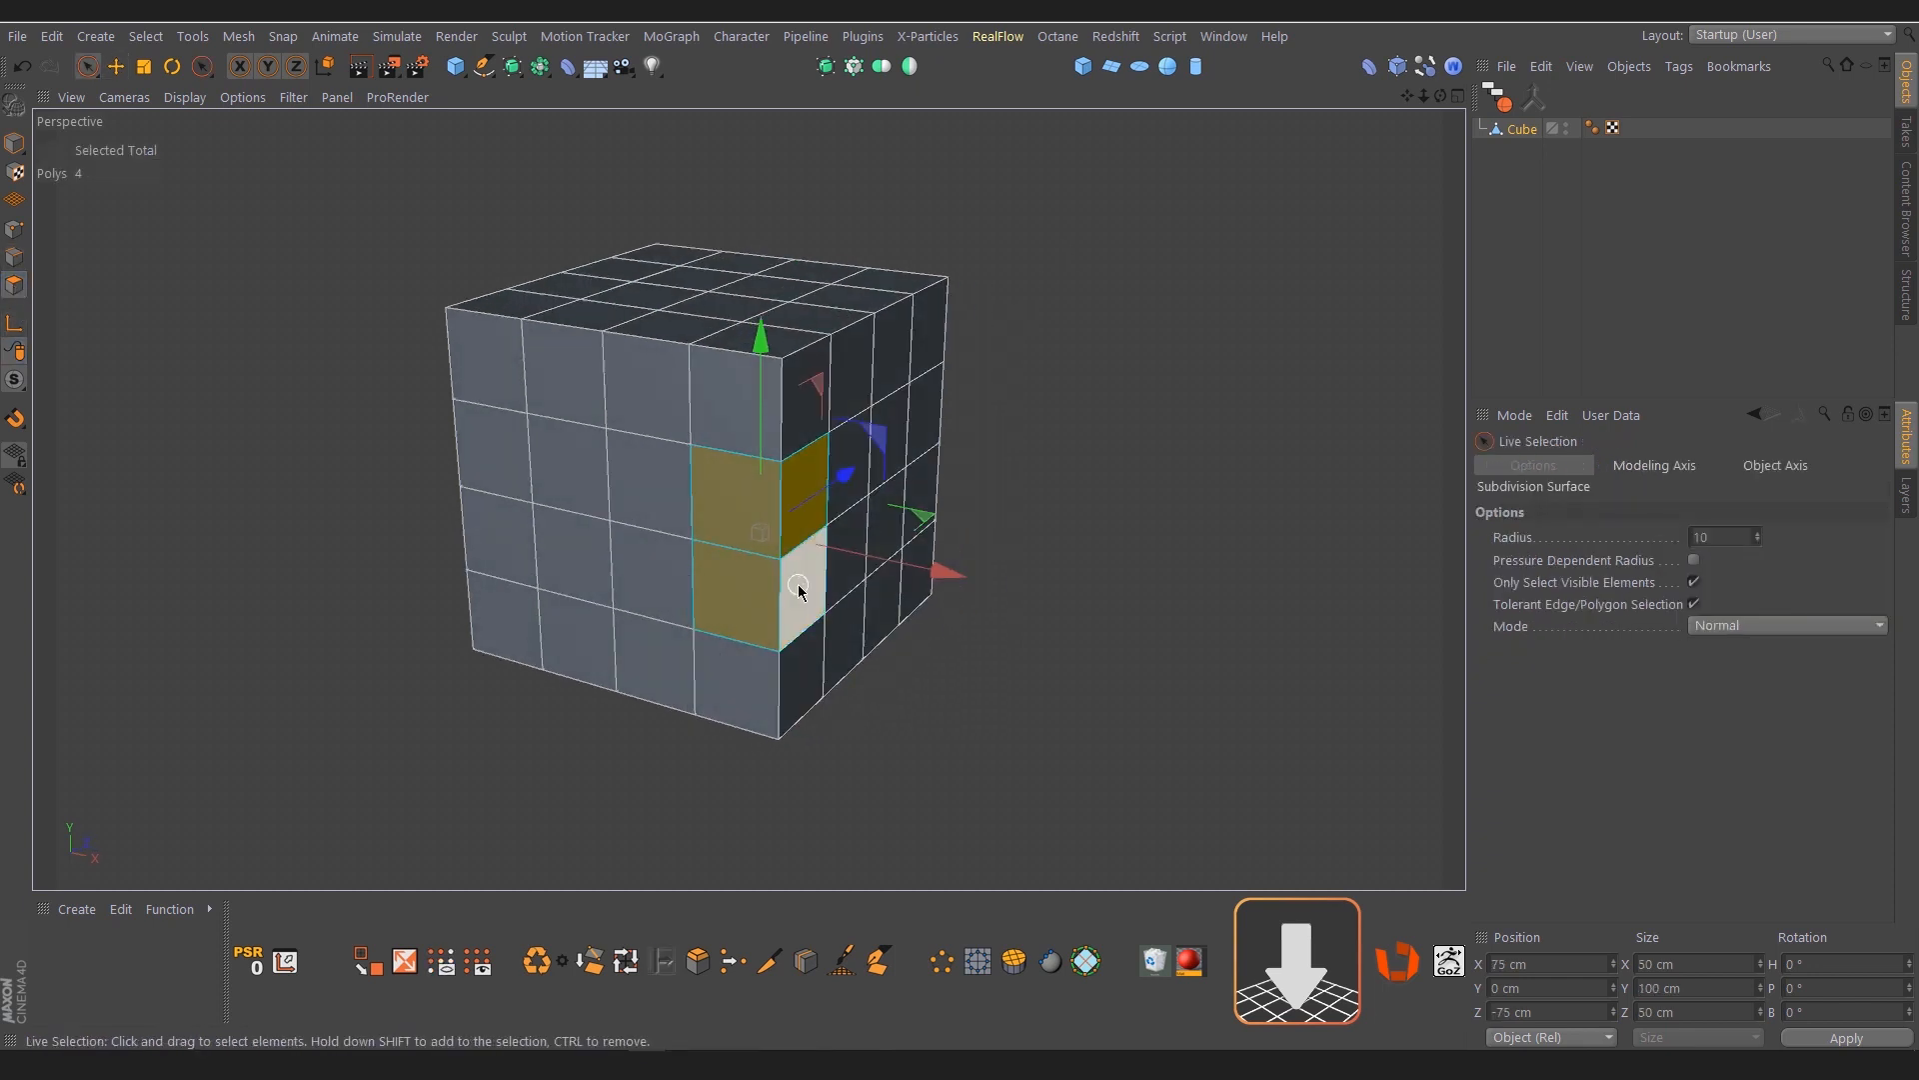
Round the four selected corner polygons into a circle with PolyCircle at a radius of about 58 cm
left_click(1087, 961)
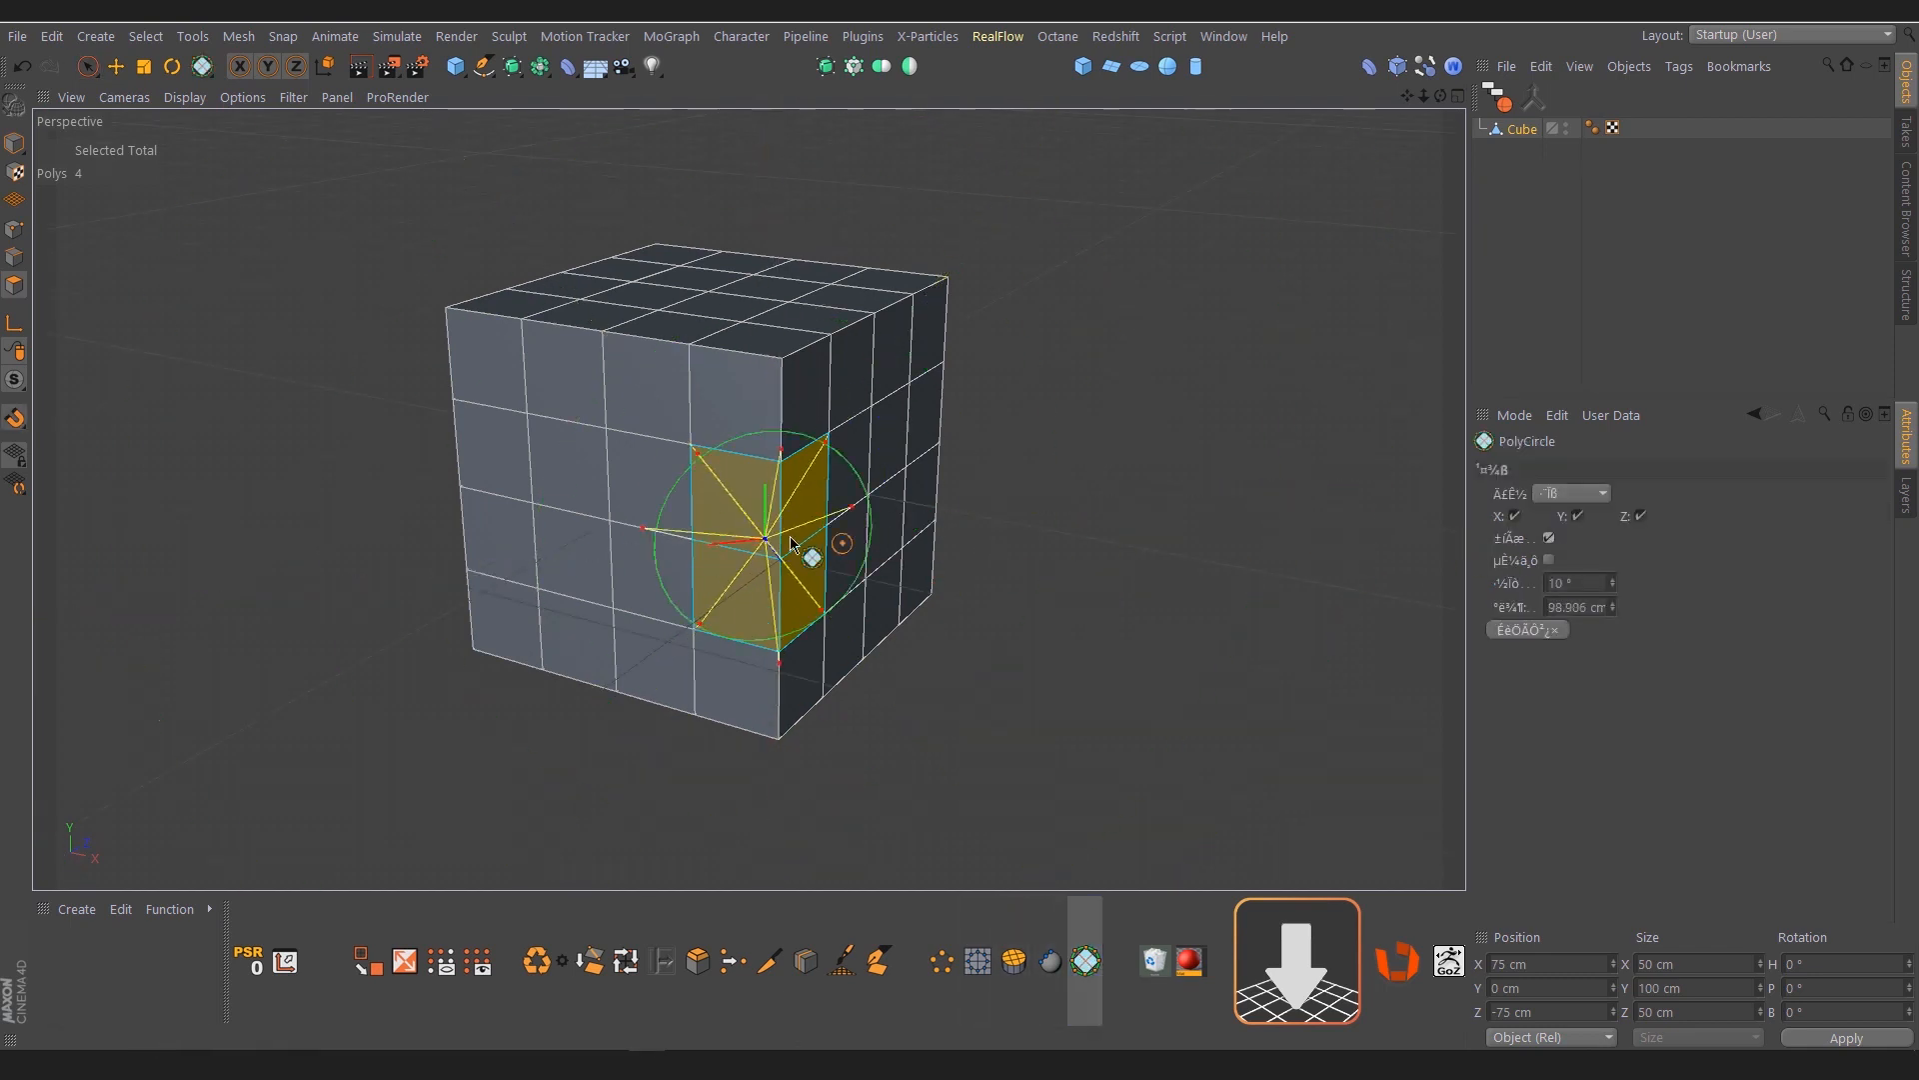
left_click_drag(663, 536, 917, 536, "alt")
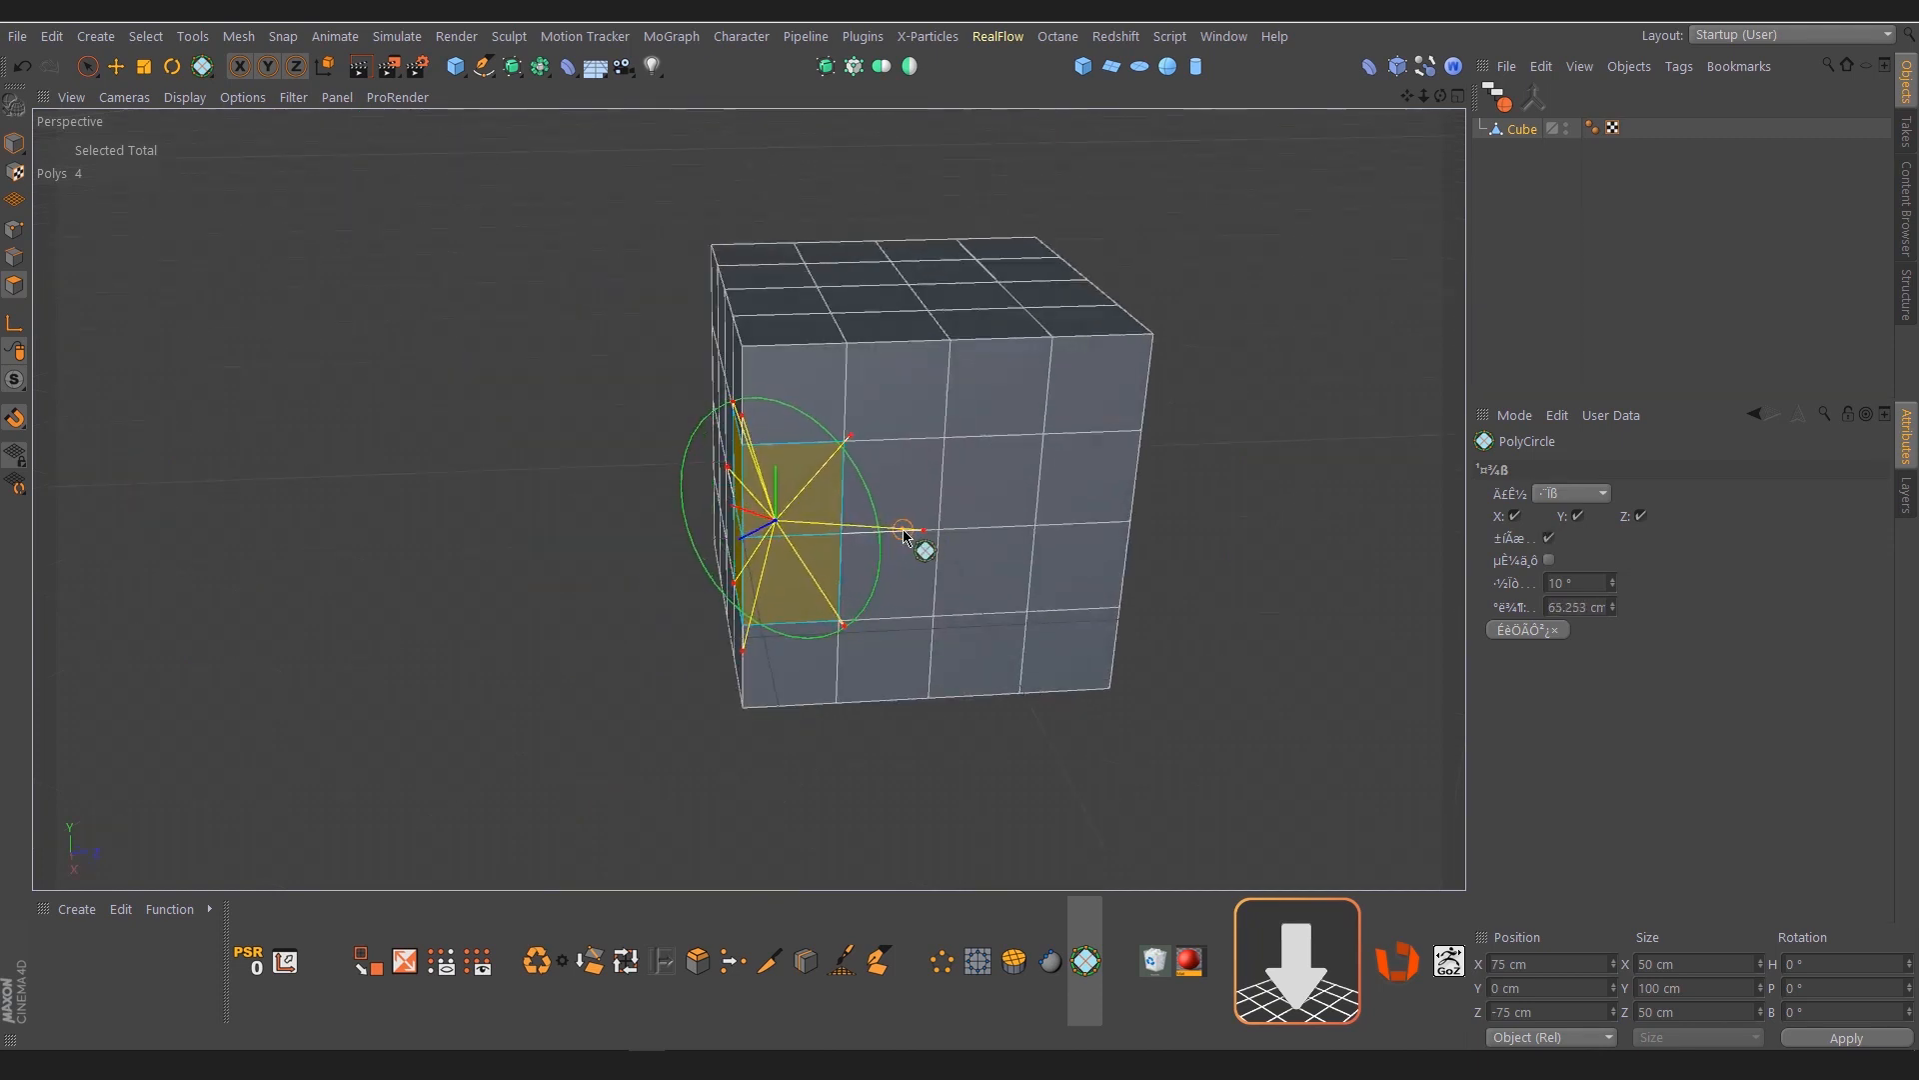
left_click(894, 528)
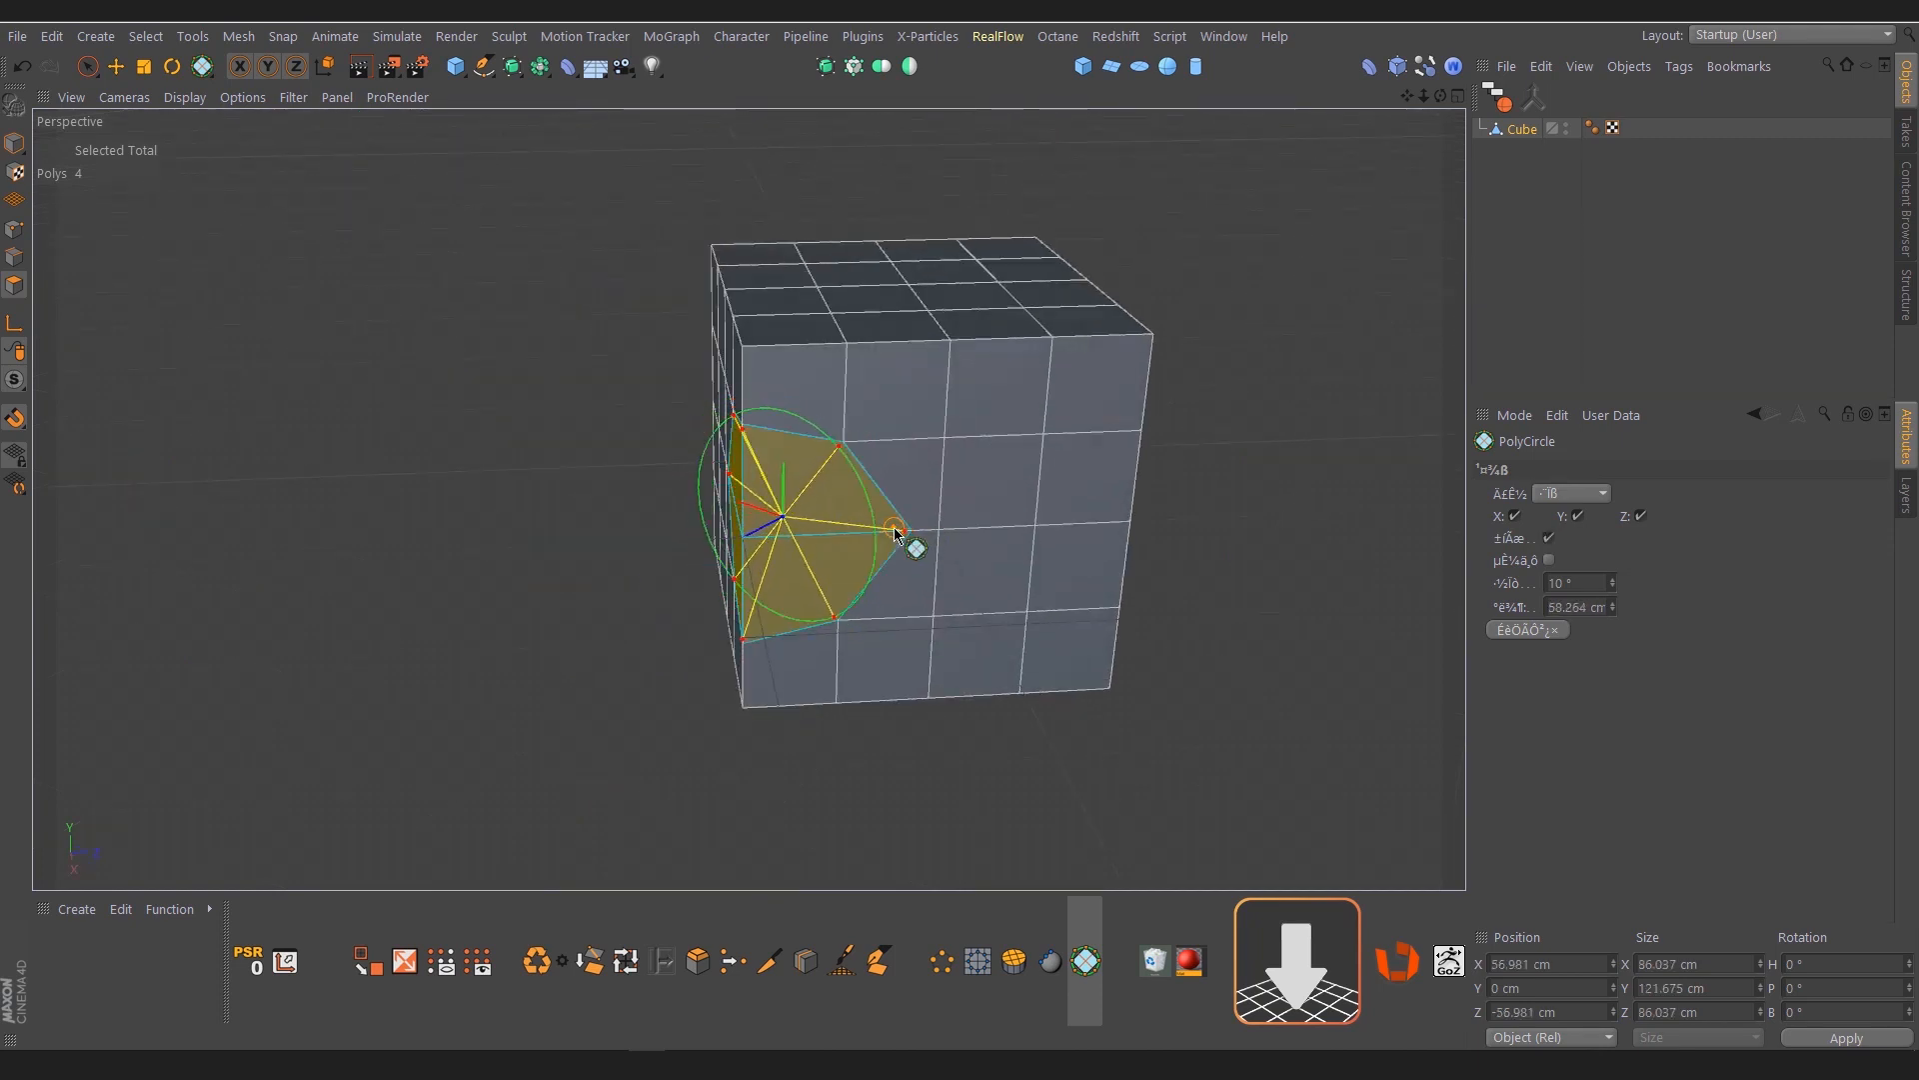
Set the modeling axis orientation to Normal and extrude the rounded corner polygons outward along their normal about 185 cm
key("e")
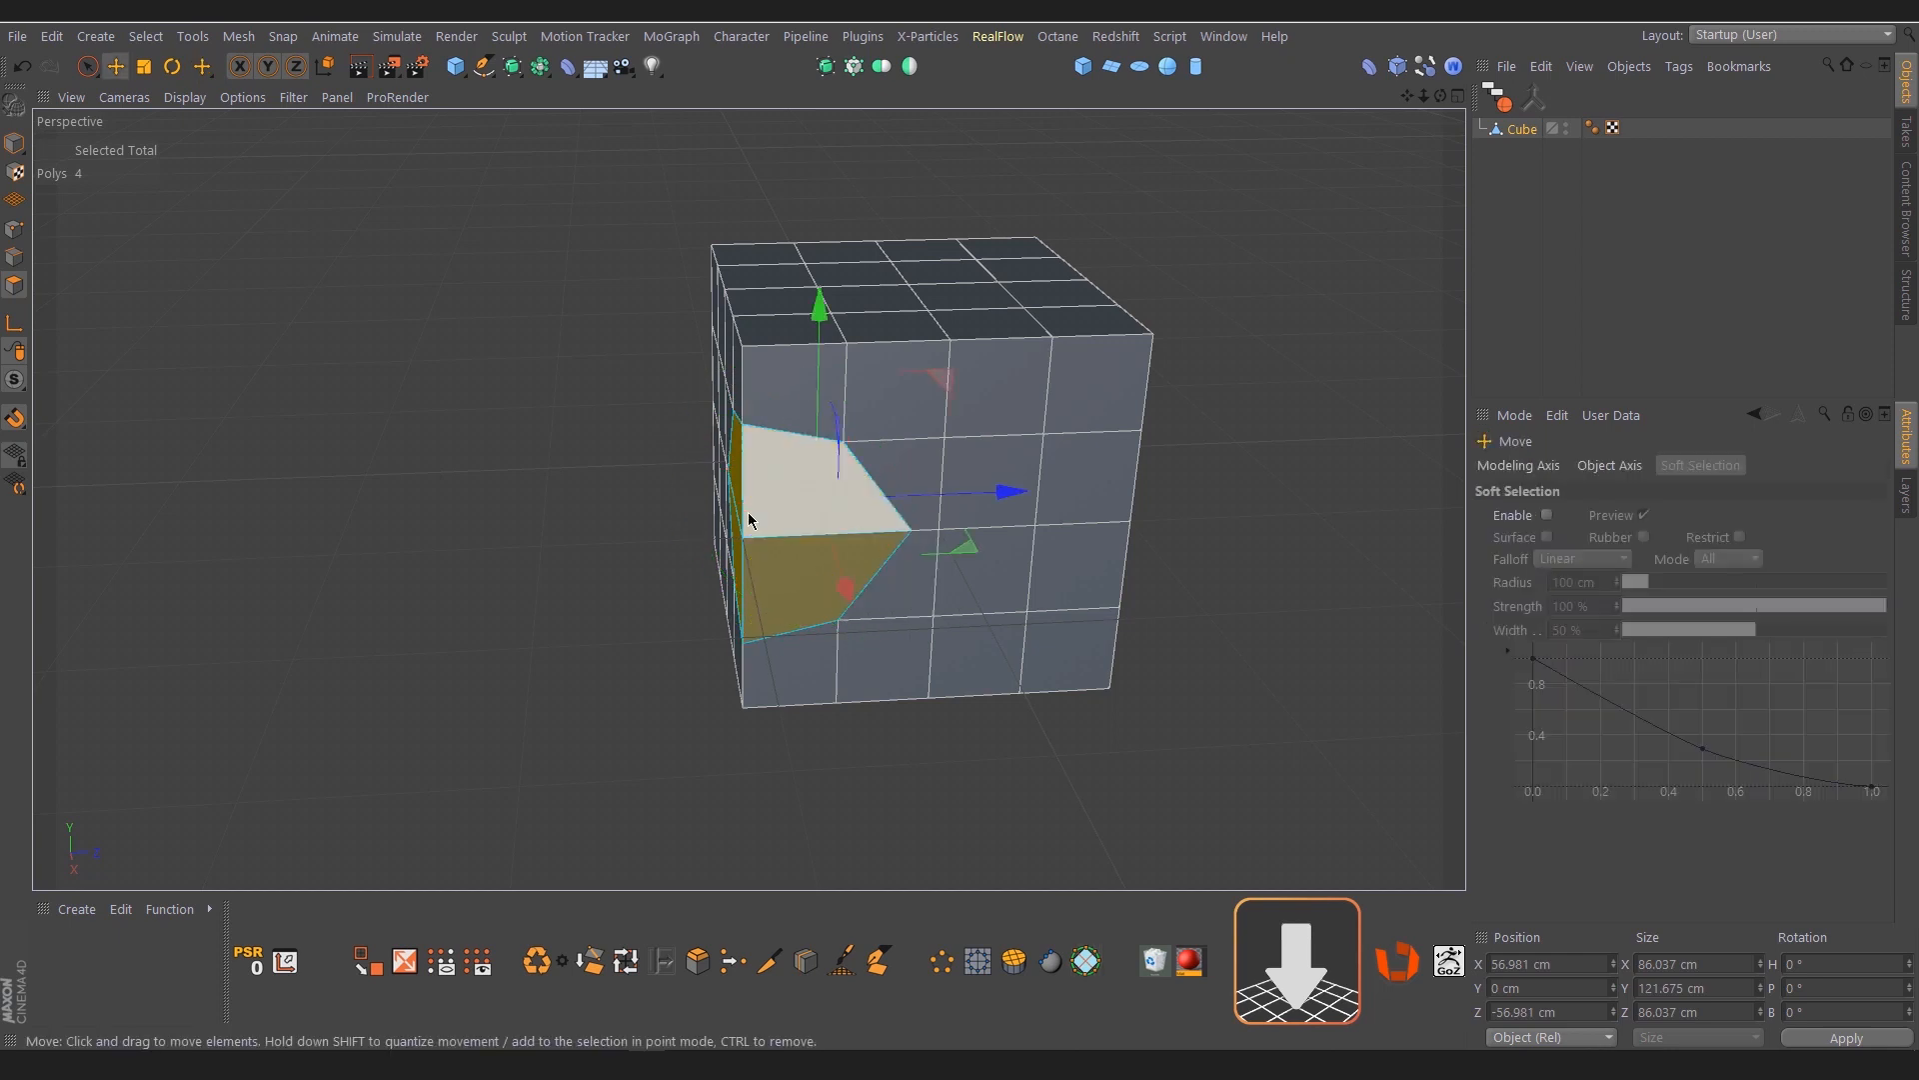
left_click_drag(750, 516, 993, 594, "alt")
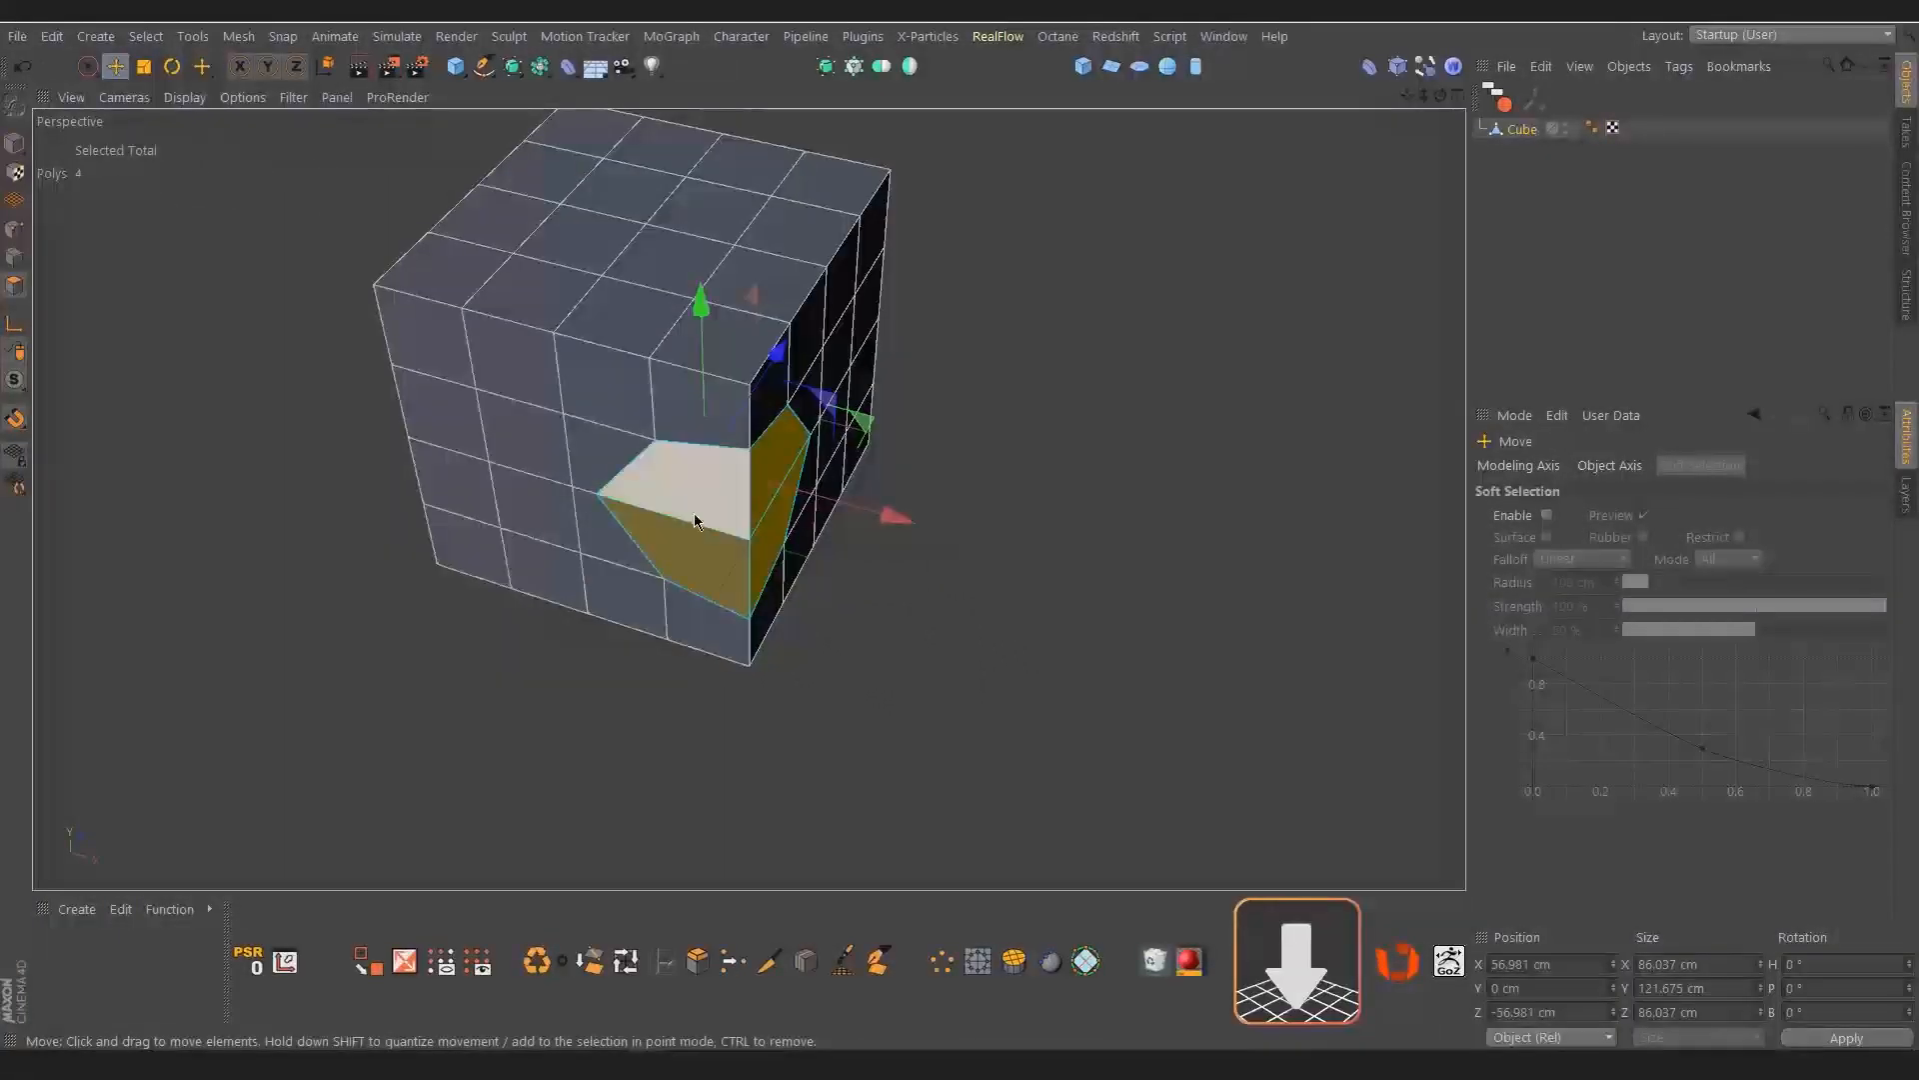
left_click_drag(694, 523, 800, 516, "alt")
scroll(805, 514, "up", 3)
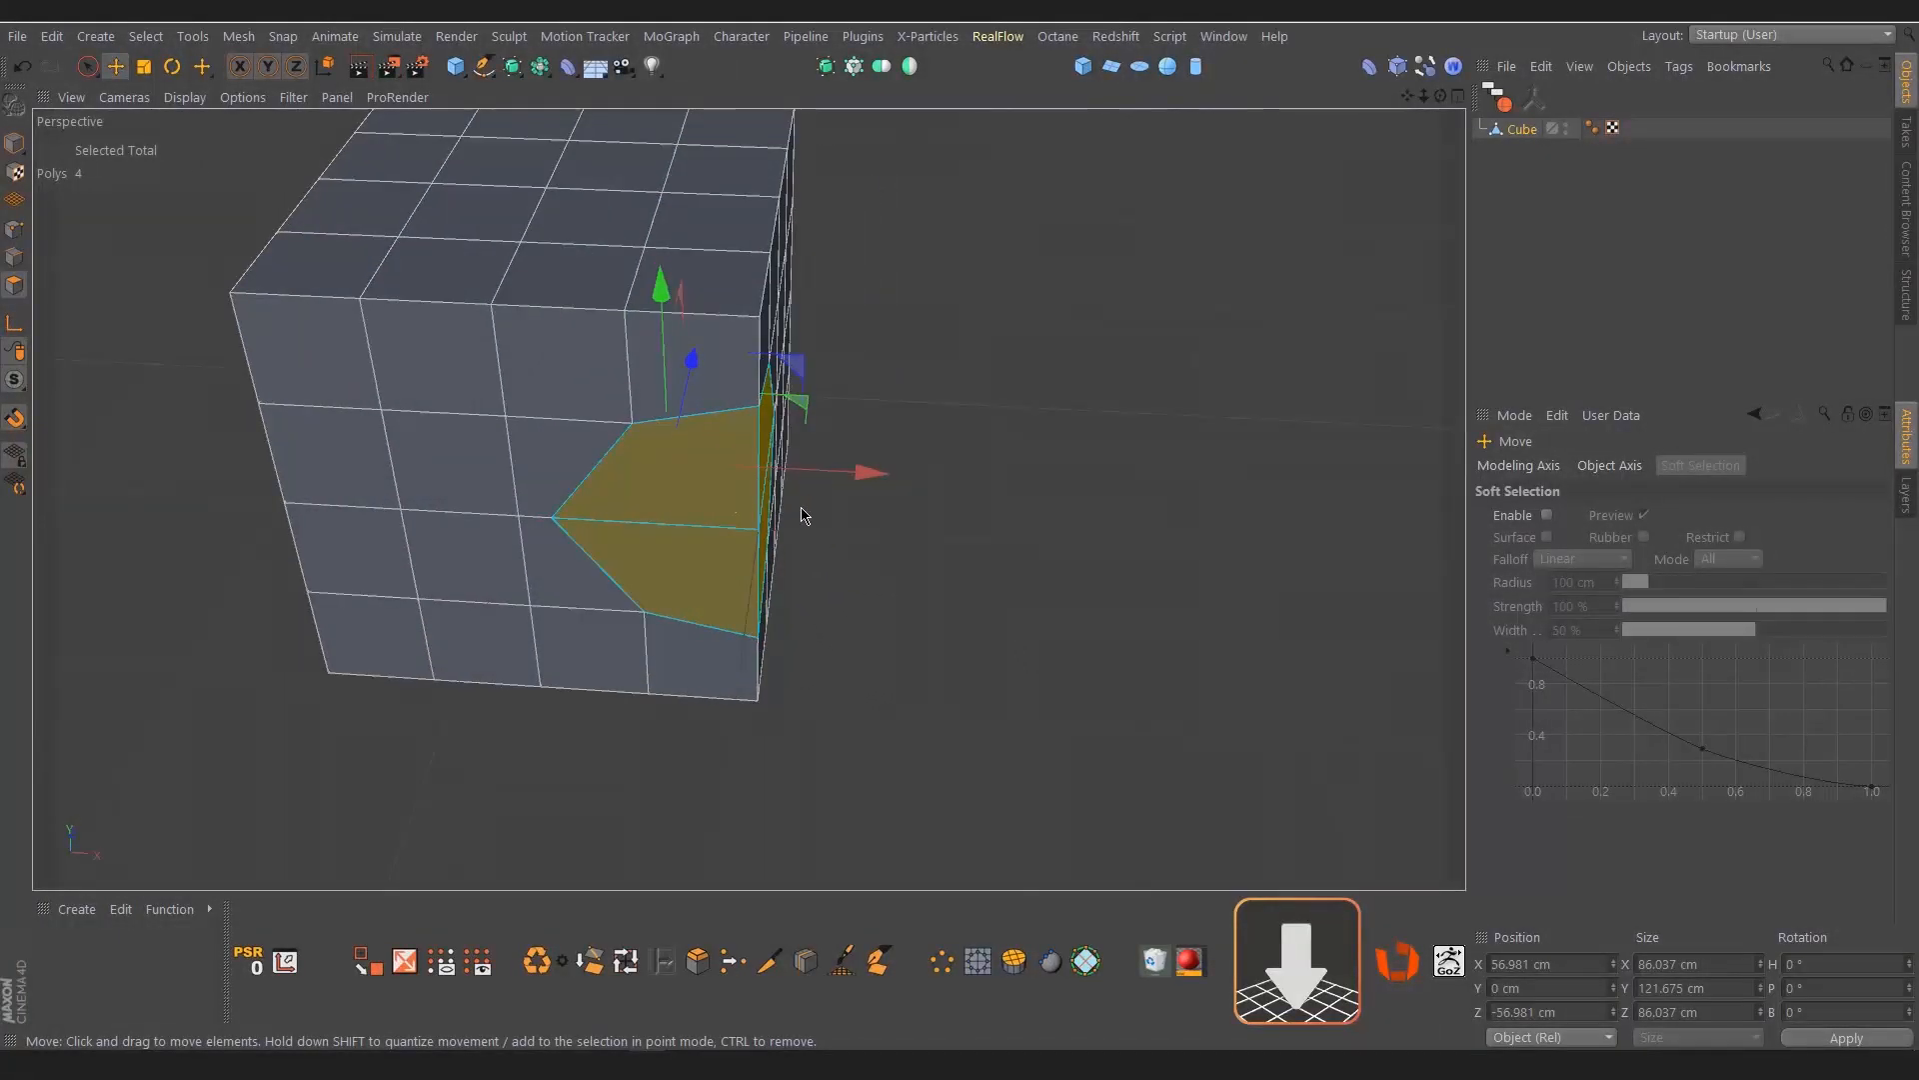
left_click(1514, 468)
left_click(1830, 516)
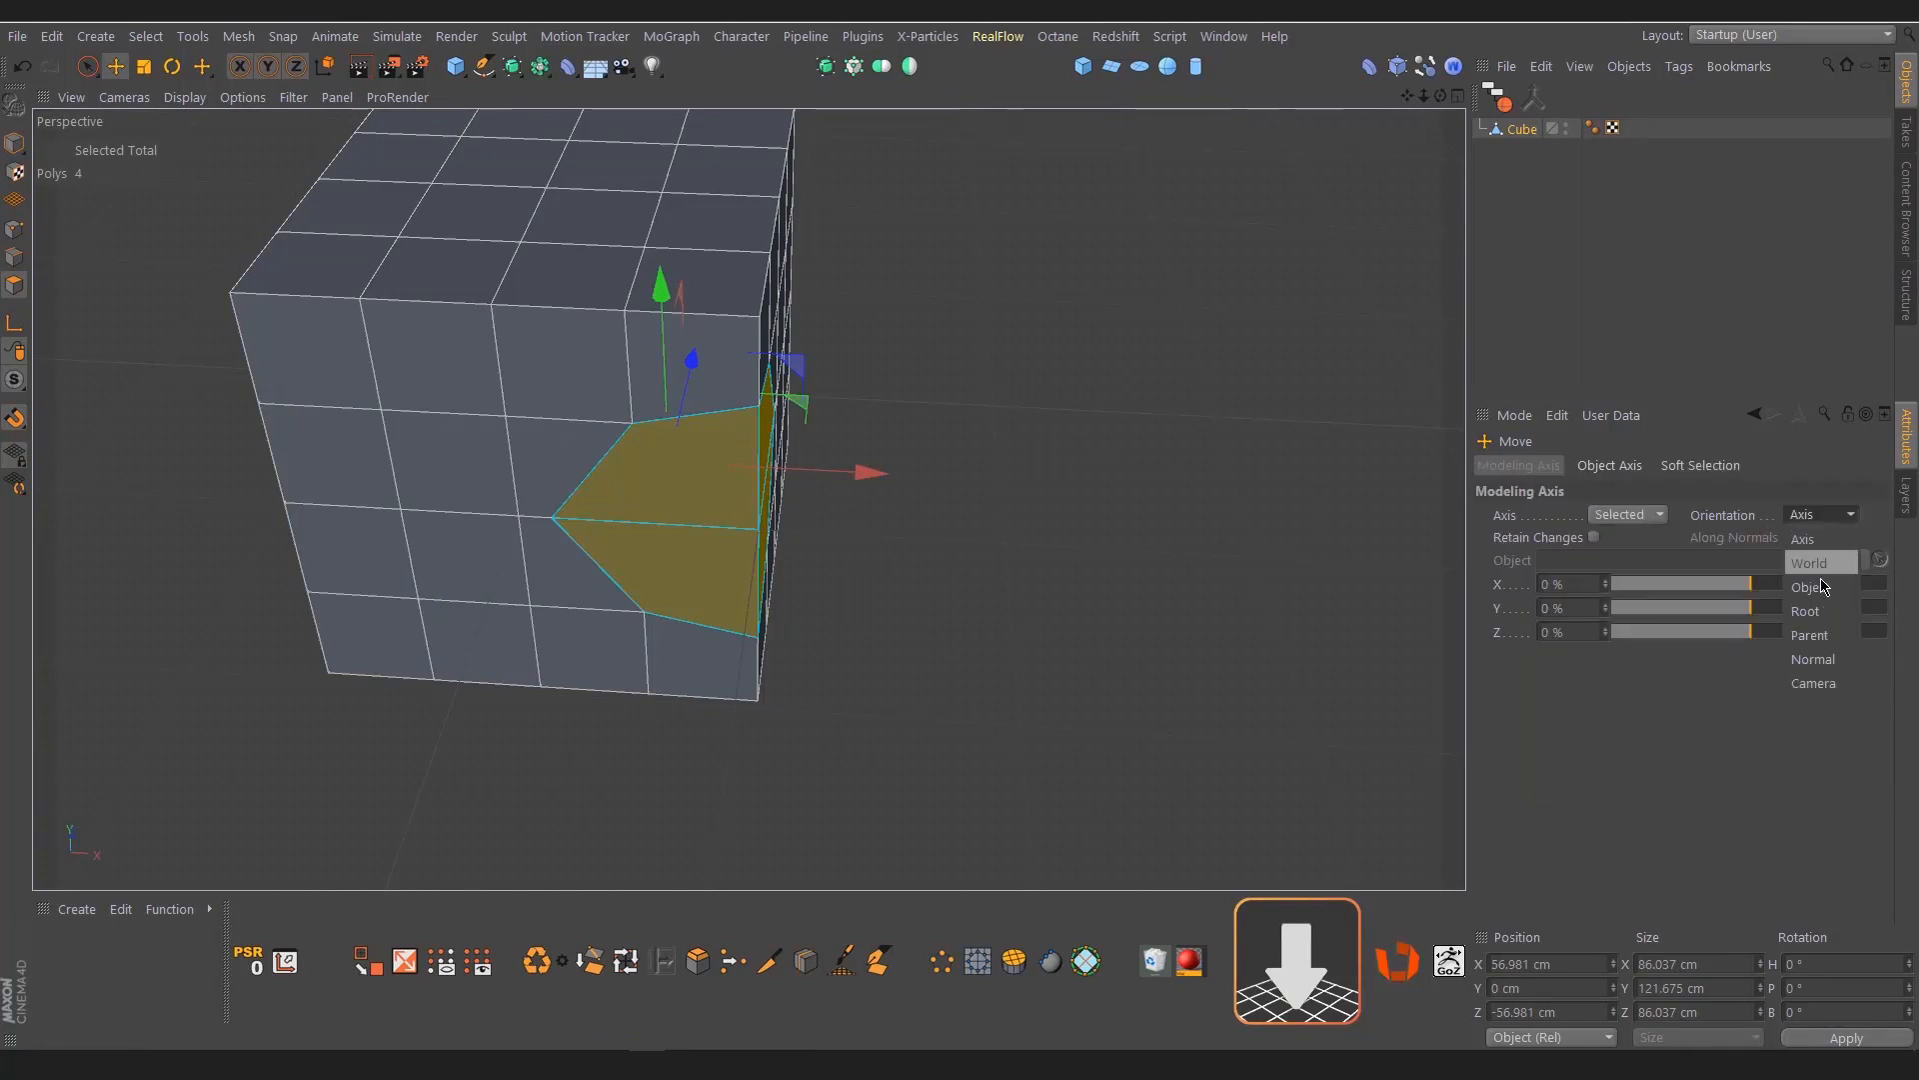
left_click(1821, 665)
left_click_drag(716, 548, 1332, 605, "alt")
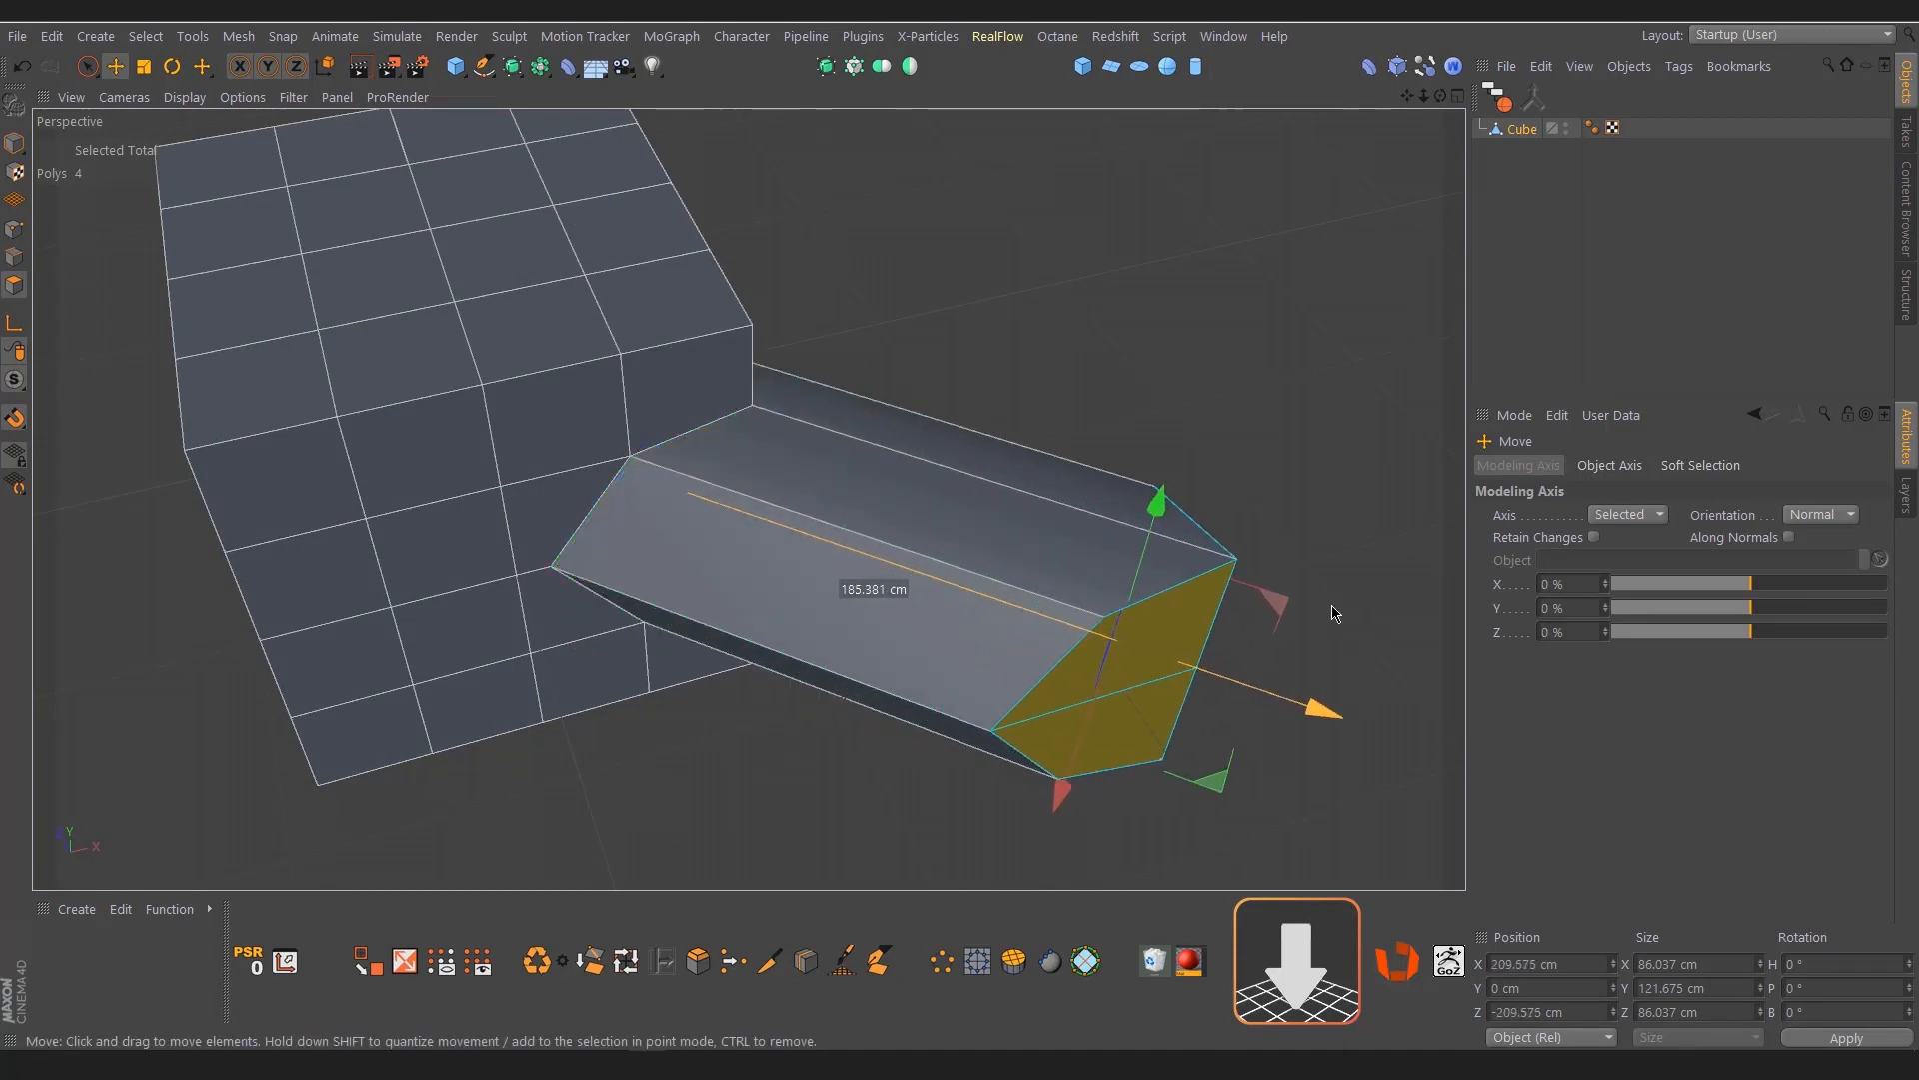
Flatten the extrusion's end cap by scaling it to 0 % along the normal axis, and clear the selection
key("t")
left_click_drag(1329, 710, 1315, 677)
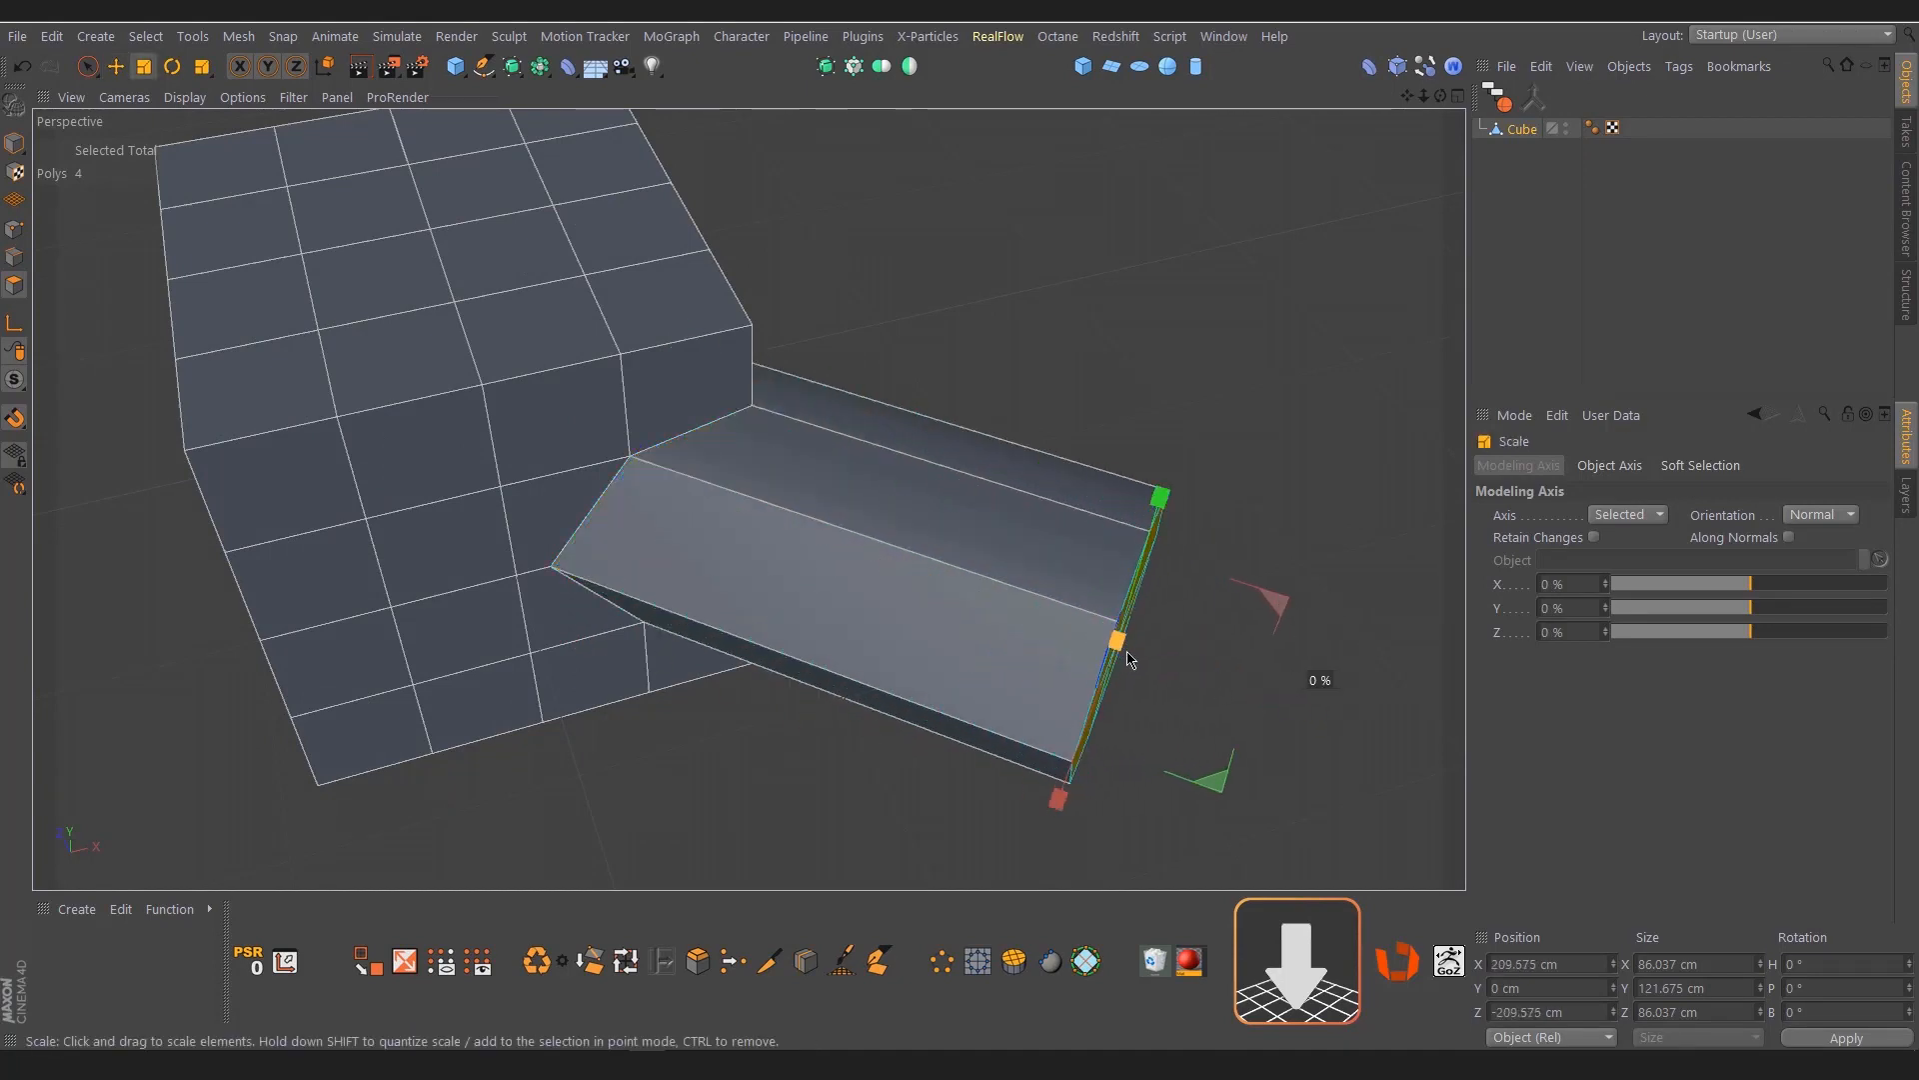
left_click(1188, 388)
Examine the extruded corner tube from several sides, including its end cap and its junction with the cube
scroll(888, 419, "down", 3)
left_click_drag(1015, 563, 860, 577, "alt")
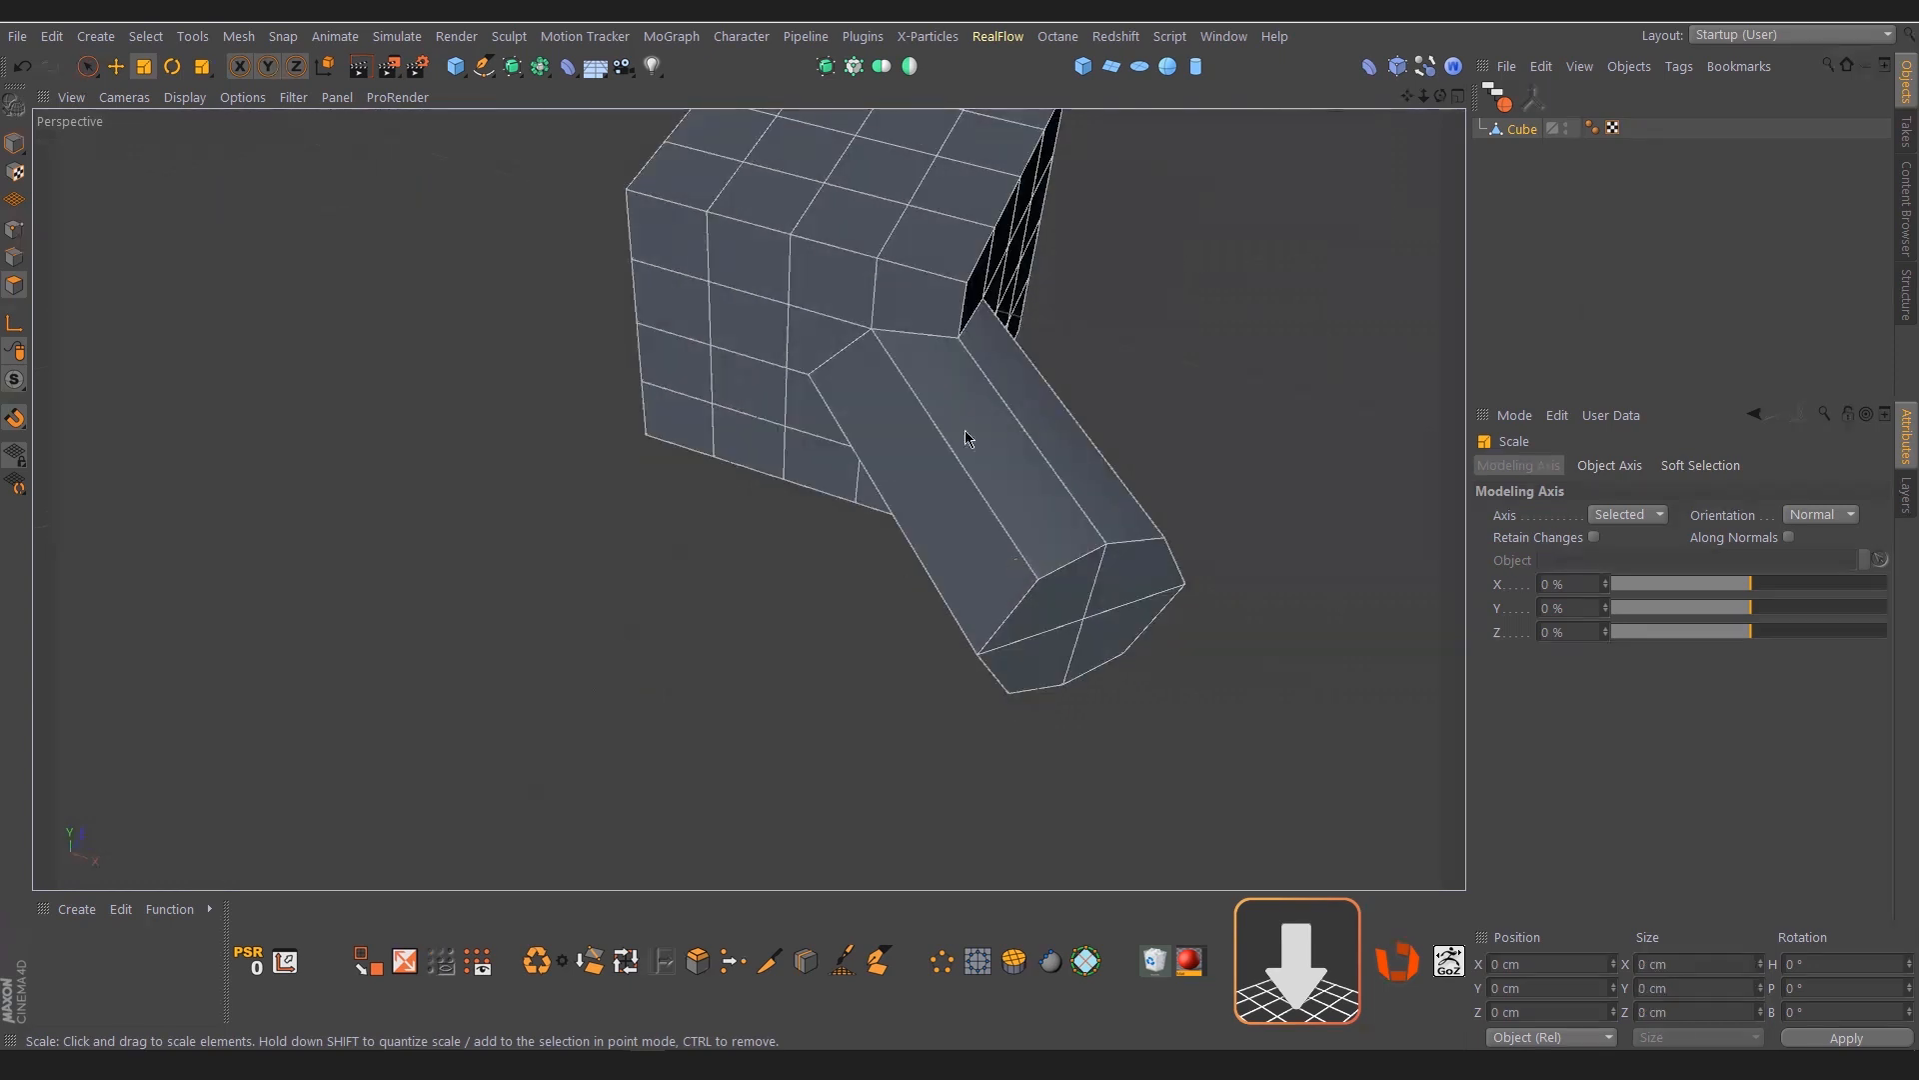
middle_click_drag(967, 434, 764, 567, "alt")
left_click_drag(764, 566, 918, 645, "alt")
scroll(892, 579, "down", 4)
middle_click_drag(866, 536, 822, 409, "alt")
left_click_drag(813, 513, 864, 528, "alt")
scroll(703, 460, "up", 5)
middle_click_drag(745, 497, 1031, 468, "alt")
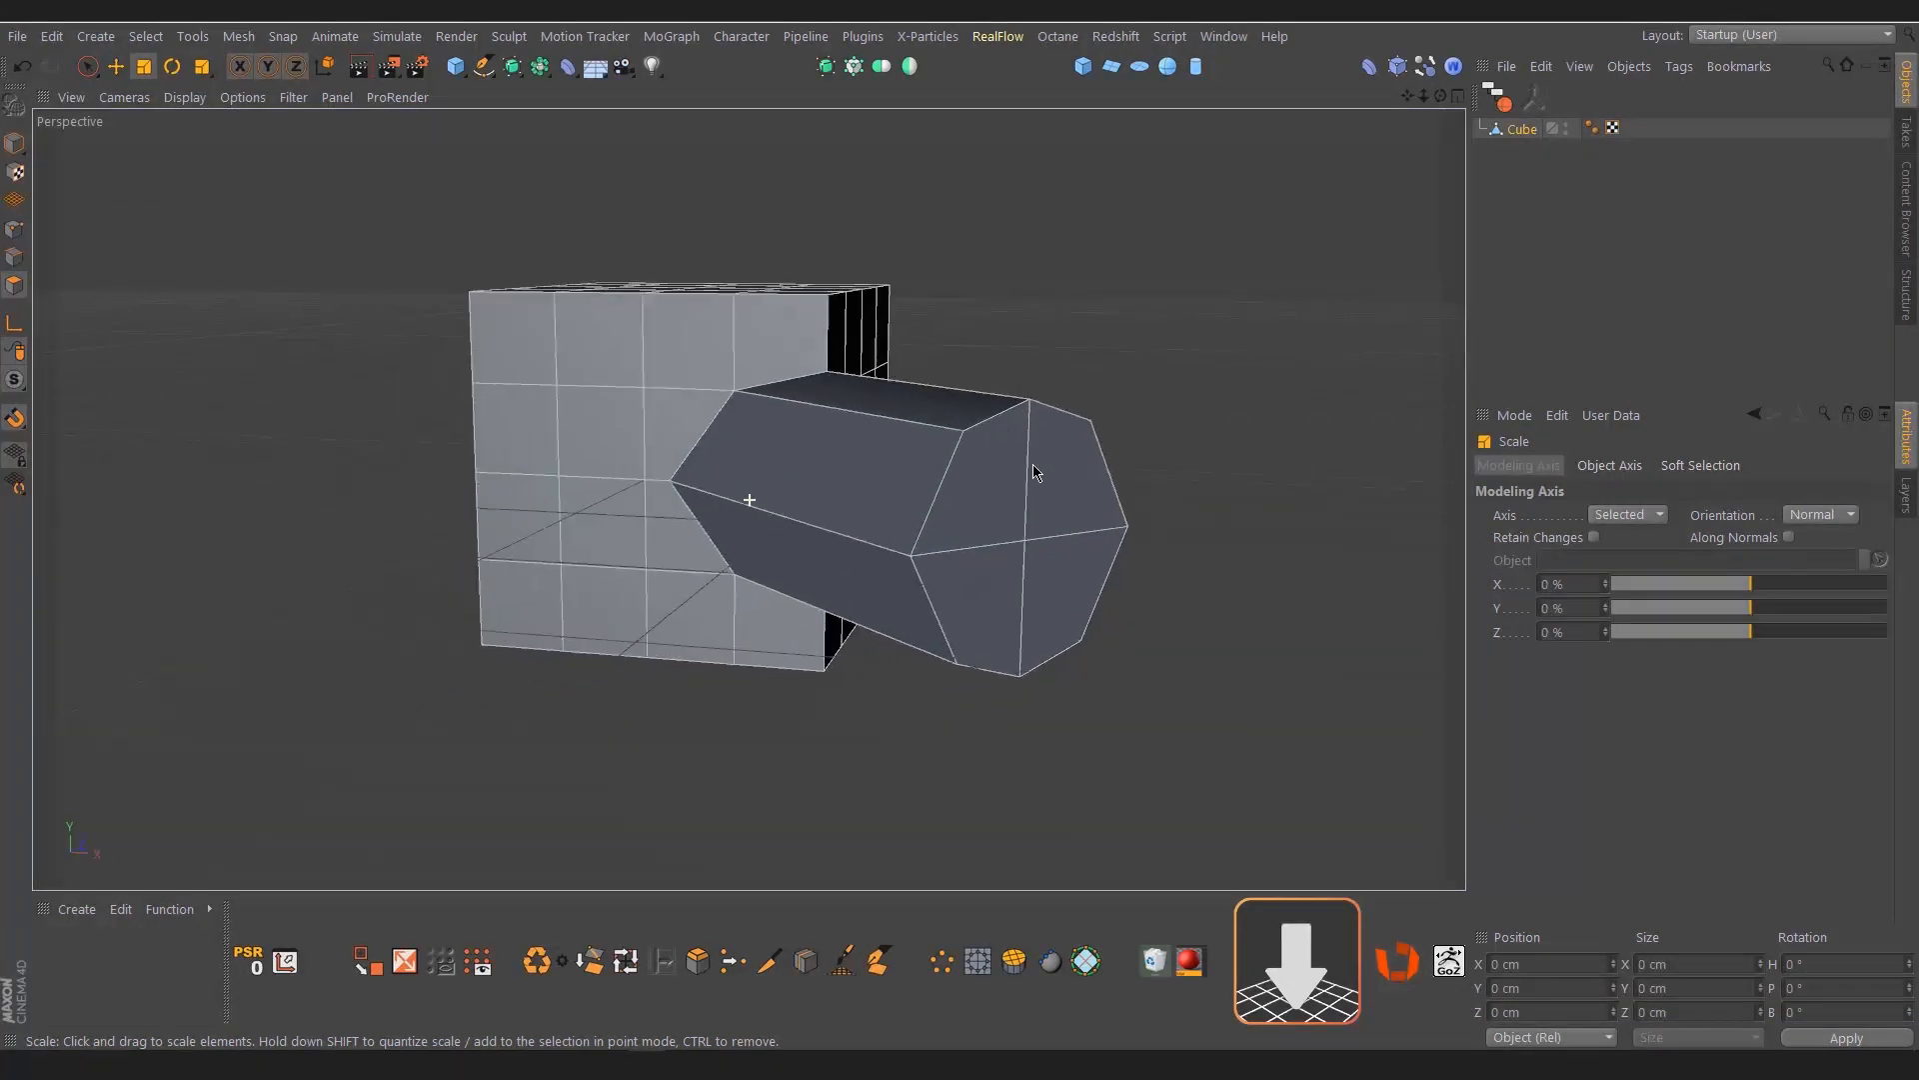
left_click_drag(949, 448, 944, 547, "alt")
left_click_drag(957, 364, 933, 364, "alt")
left_click_drag(947, 454, 924, 374, "alt")
scroll(930, 410, "up", 2)
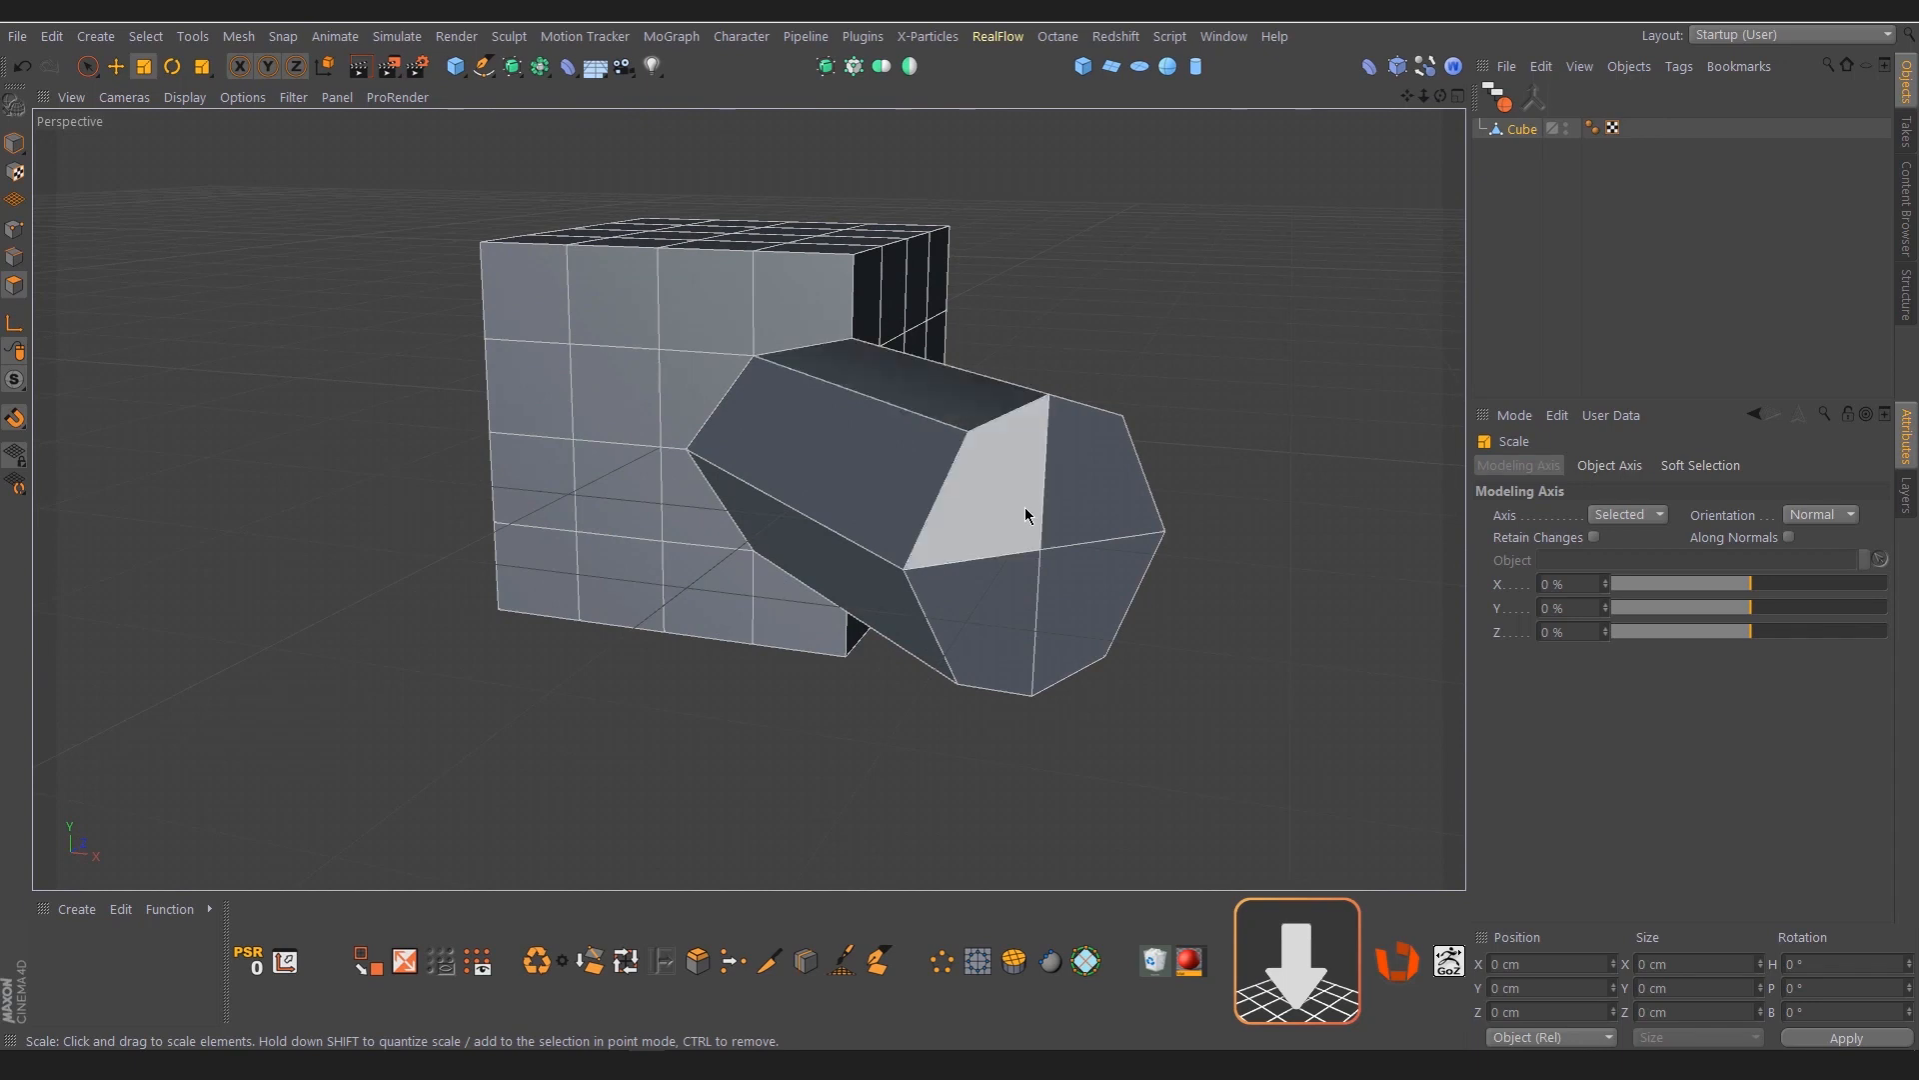
key("space")
left_click_drag(1032, 533, 939, 598)
key("space")
left_click(1180, 411)
left_click_drag(1066, 408, 765, 453, "alt")
middle_click_drag(1040, 398, 797, 456, "alt")
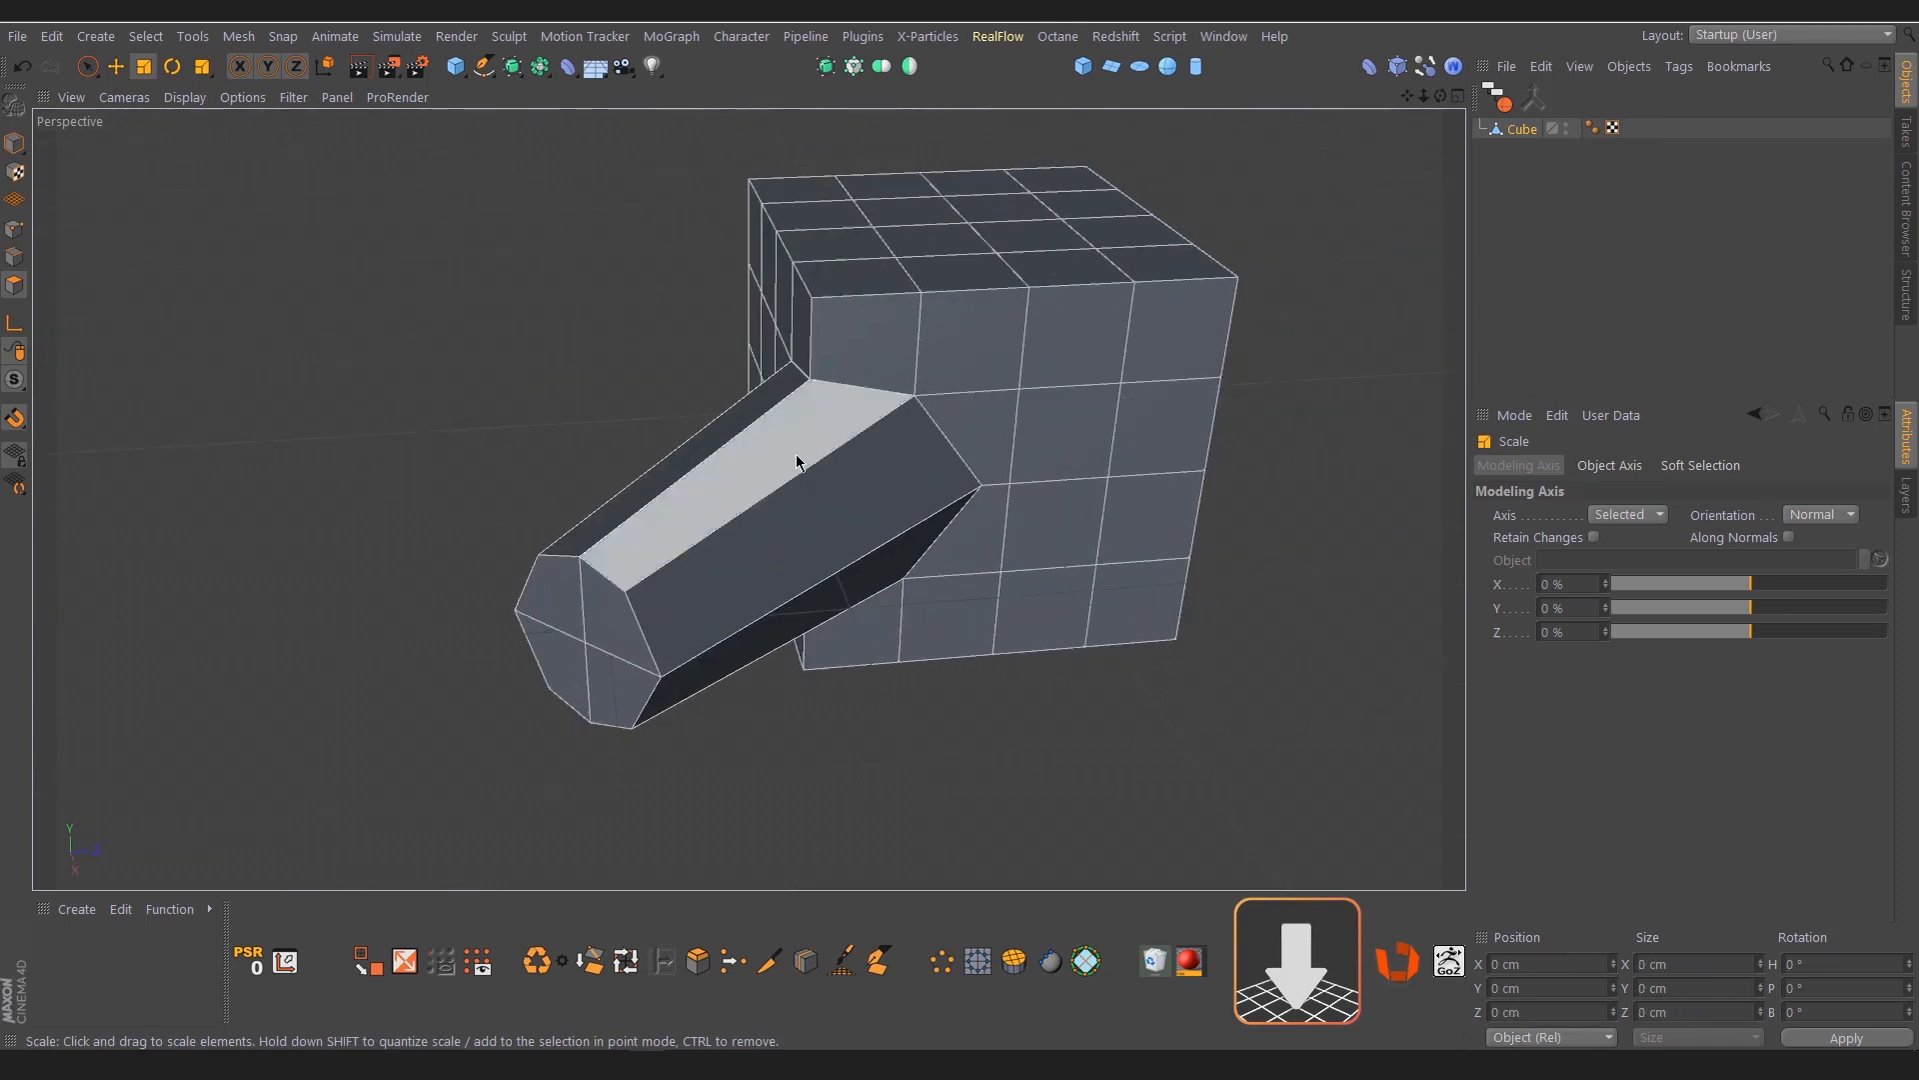
left_click_drag(797, 461, 840, 480, "alt")
In edge mode, loop-select the eight edges where the tube meets the cube
left_click(14, 257)
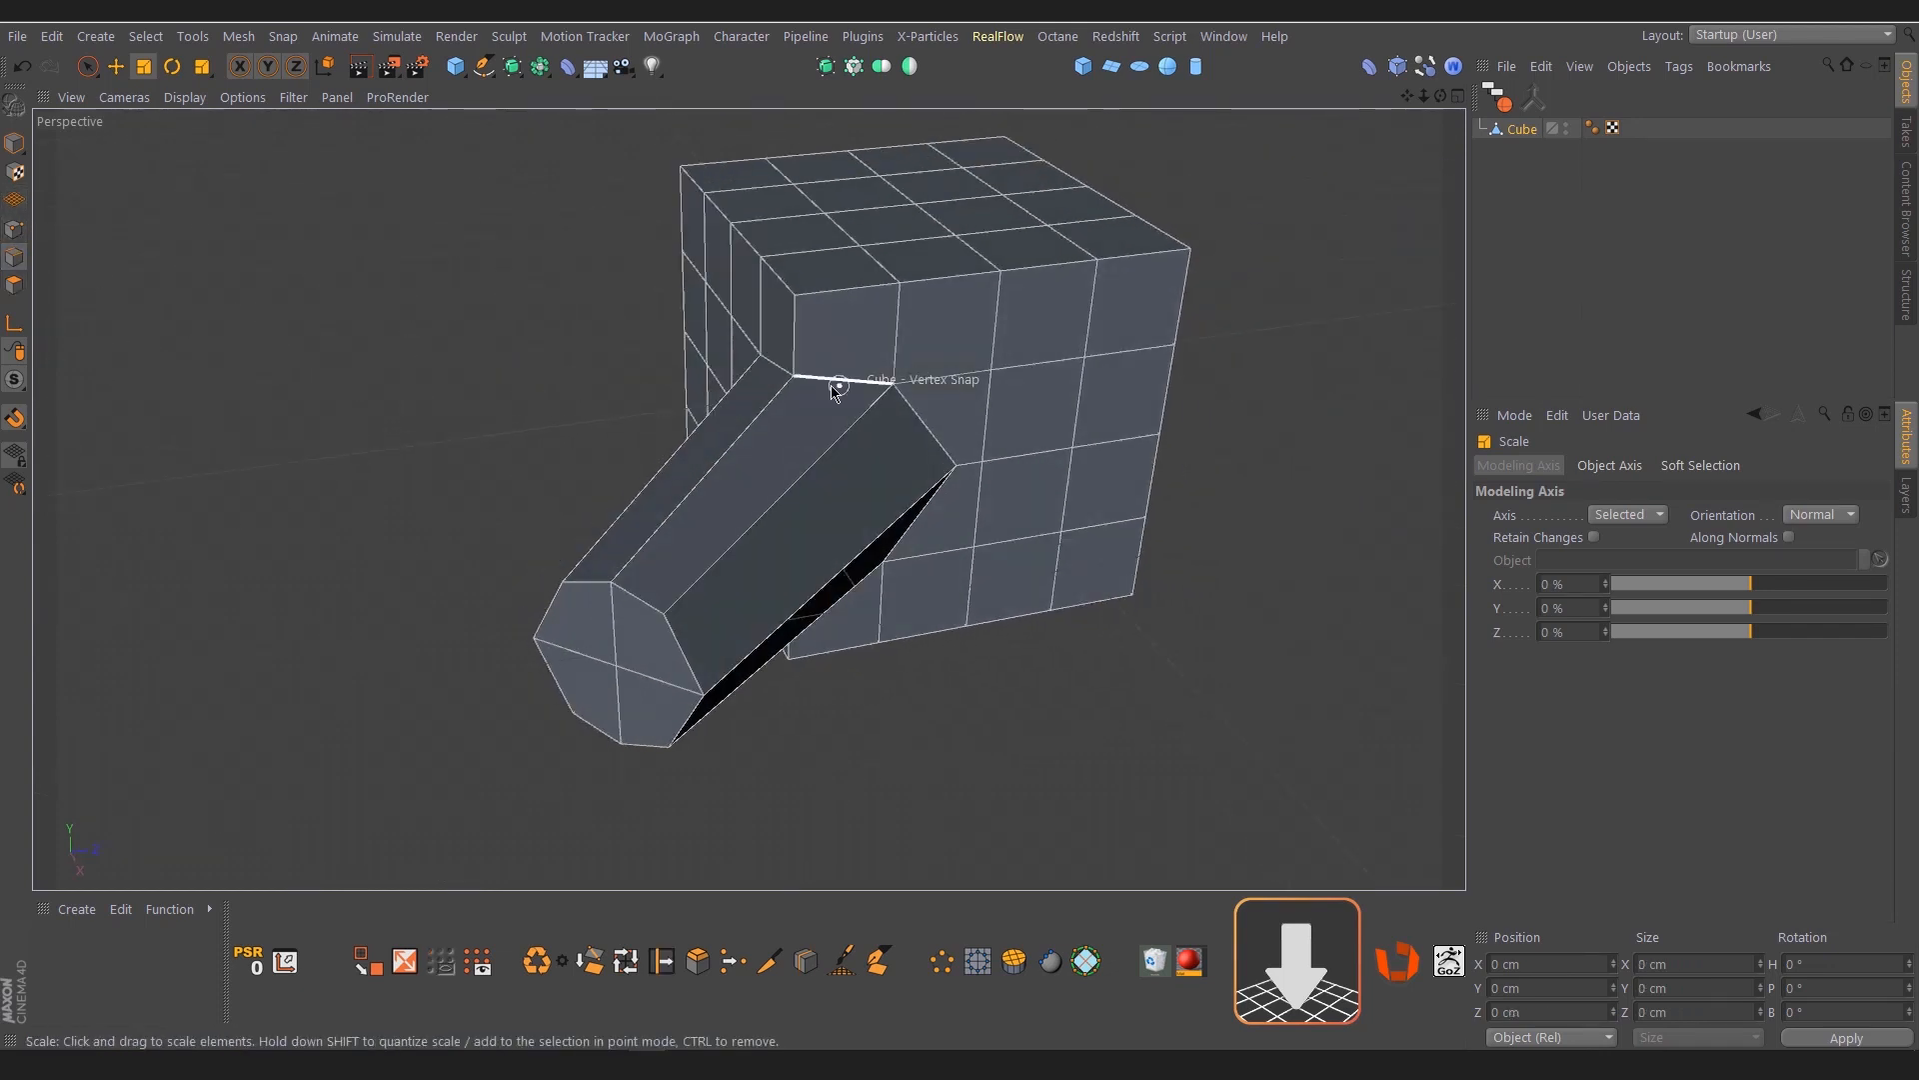
key("u")
key("l")
left_click(868, 388)
left_click_drag(857, 463, 925, 426, "alt")
key("m")
key("s")
key("ctrl+z")
Use Edge Slide to clone the selected junction loop and offset the copy about 13.5 cm along the tube
key("m")
key("o")
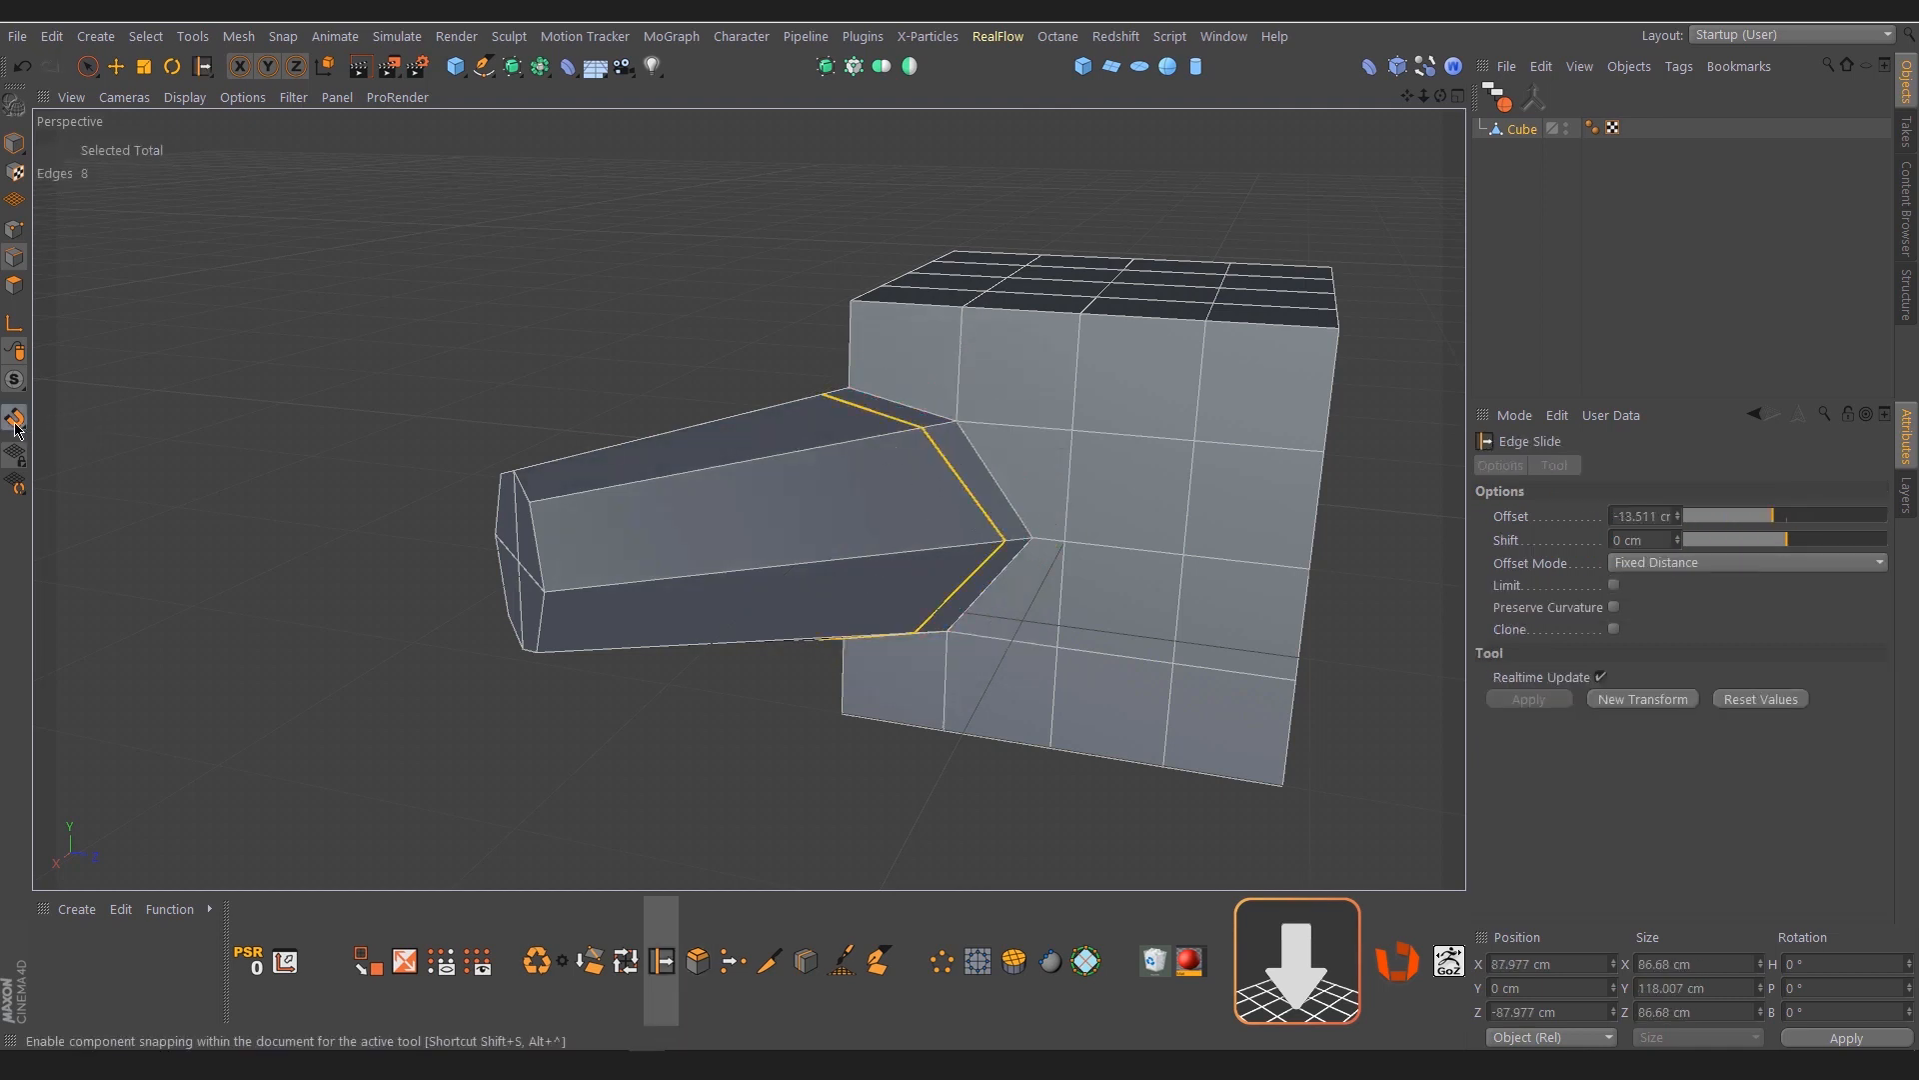
left_click_drag(813, 530, 800, 452, "alt")
scroll(739, 440, "up", 3)
key("e")
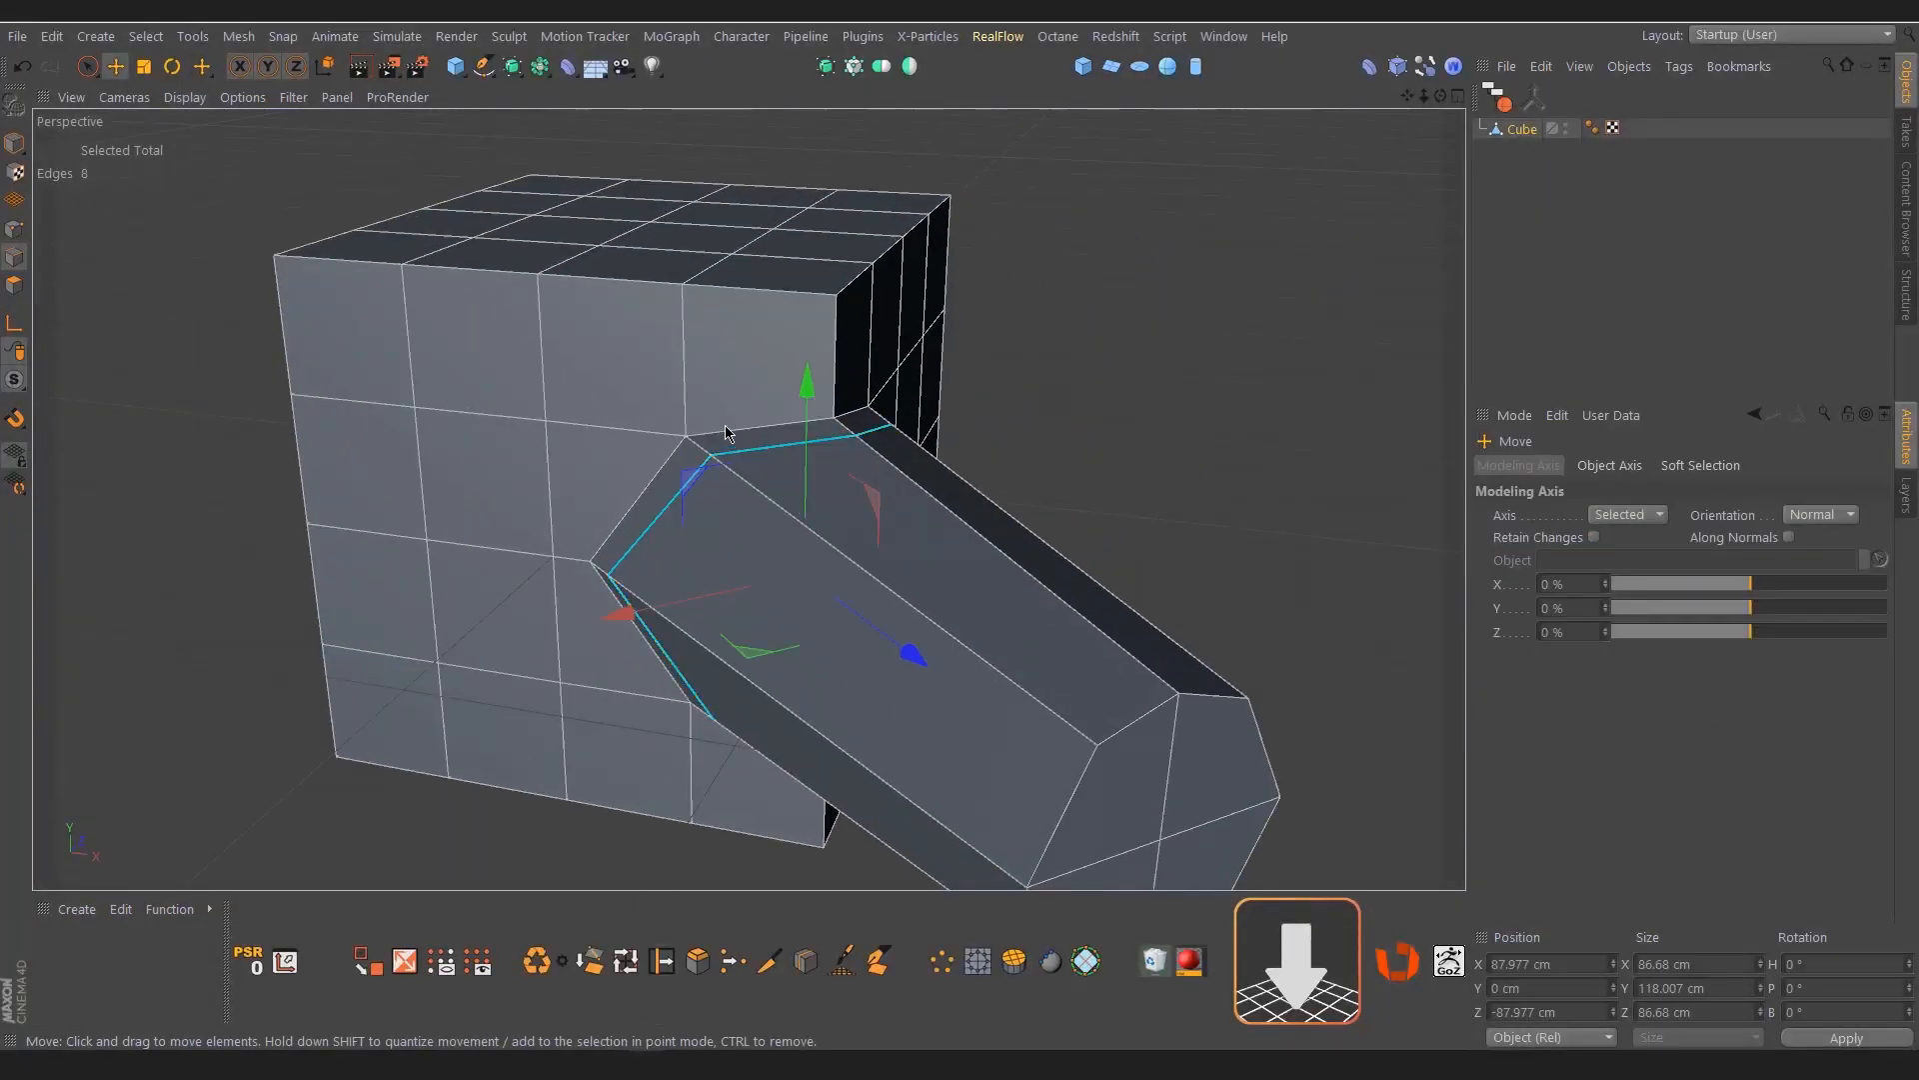
Loop-select the edges where the tube meets the cube and edge-slide a cloned support loop beside the junction
key("u")
key("l")
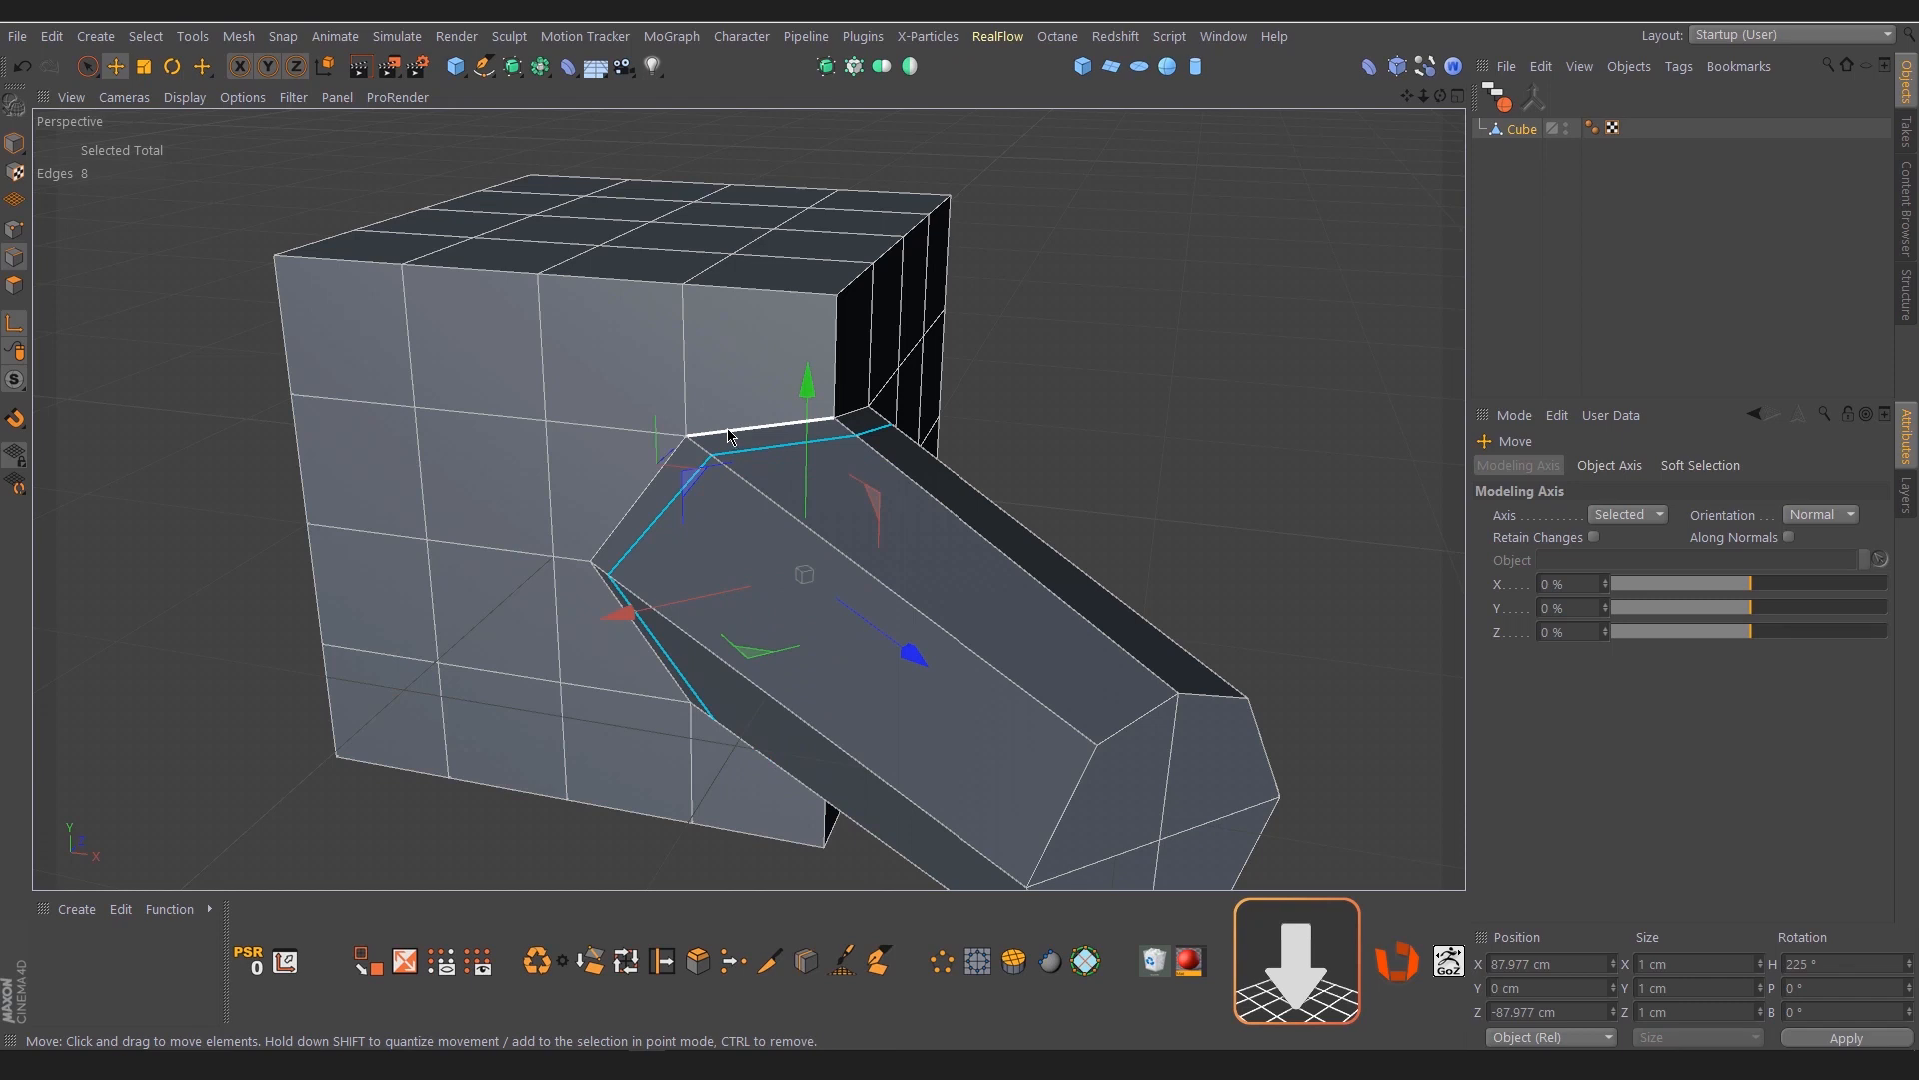
key("u")
key("l")
left_click(730, 434)
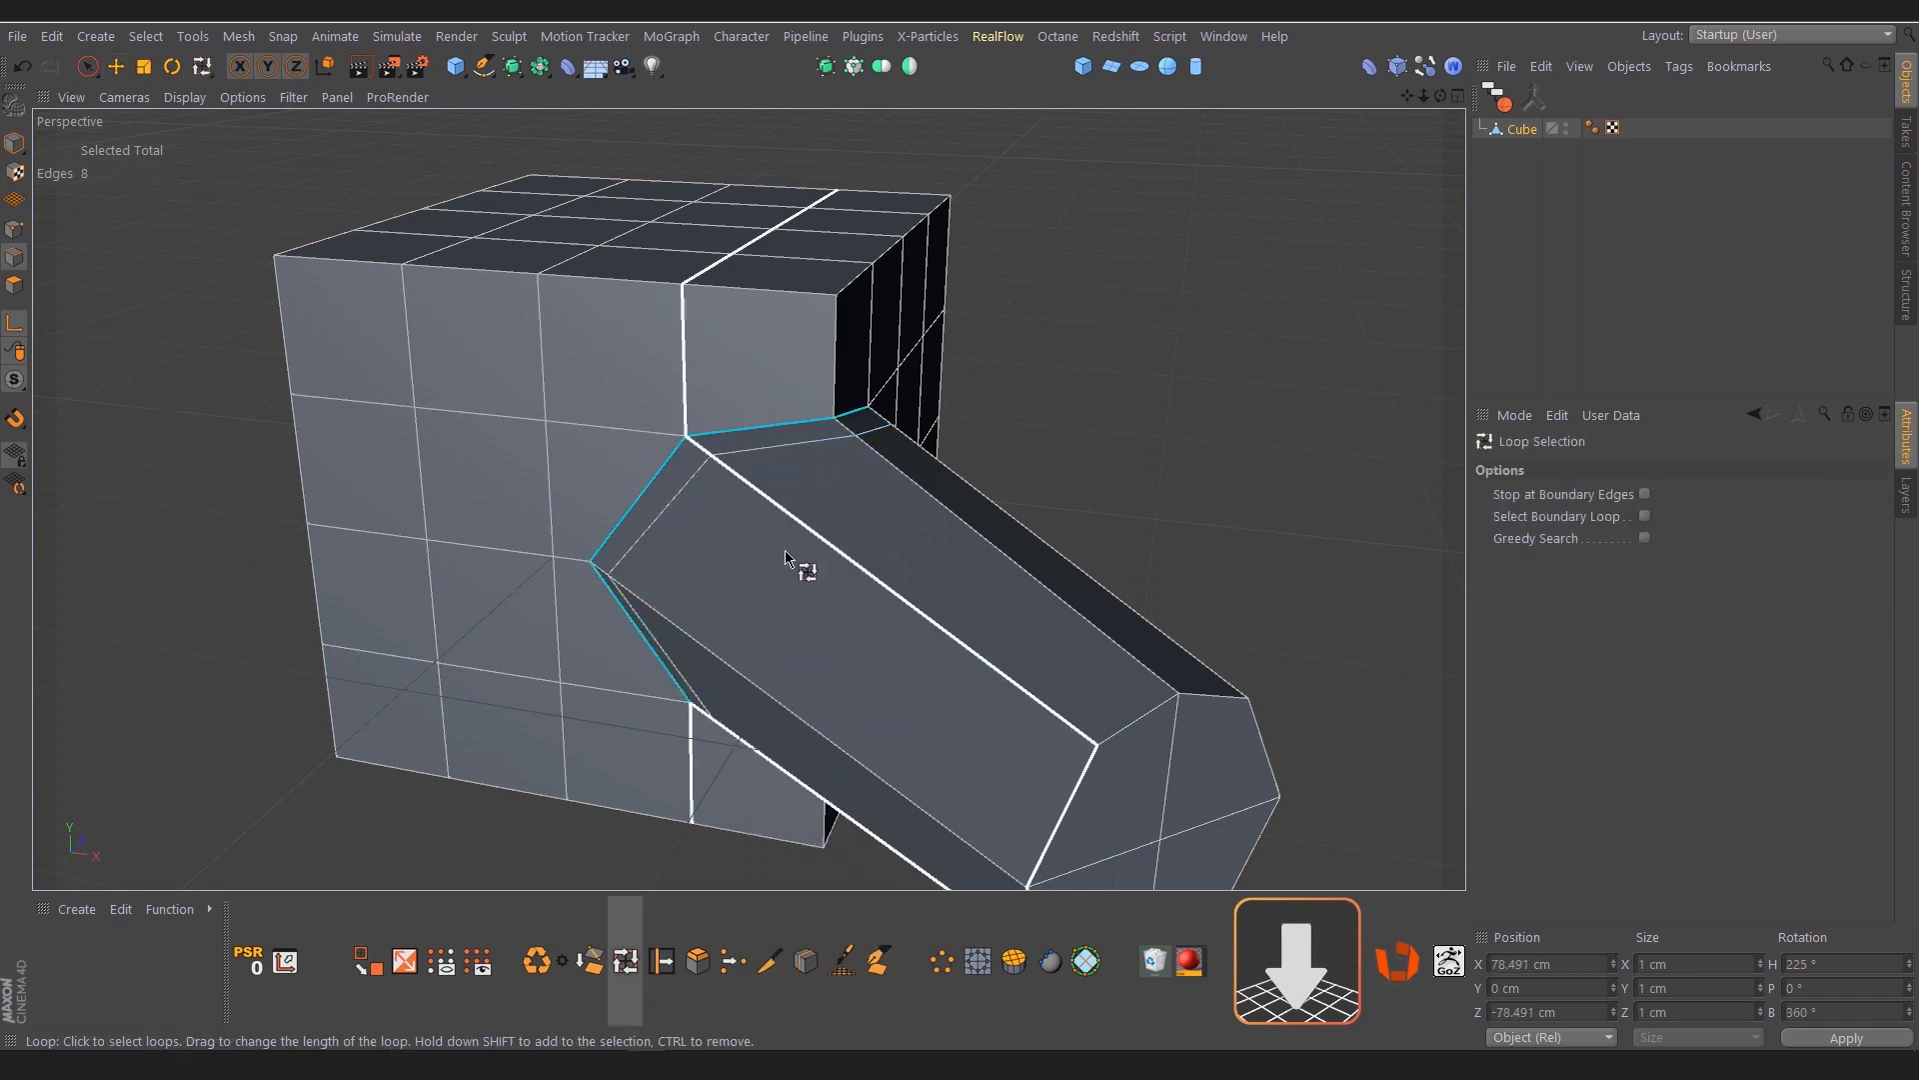
left_click_drag(778, 545, 752, 528, "alt")
key("m")
key("o")
mouse_move(591, 529)
left_mouse_down("ctrl")
mouse_move(571, 524)
mouse_move(743, 502)
left_mouse_up("ctrl")
Place the cube under a Subdivision Surface and view the smoothed tube from the side
left_click(1521, 130)
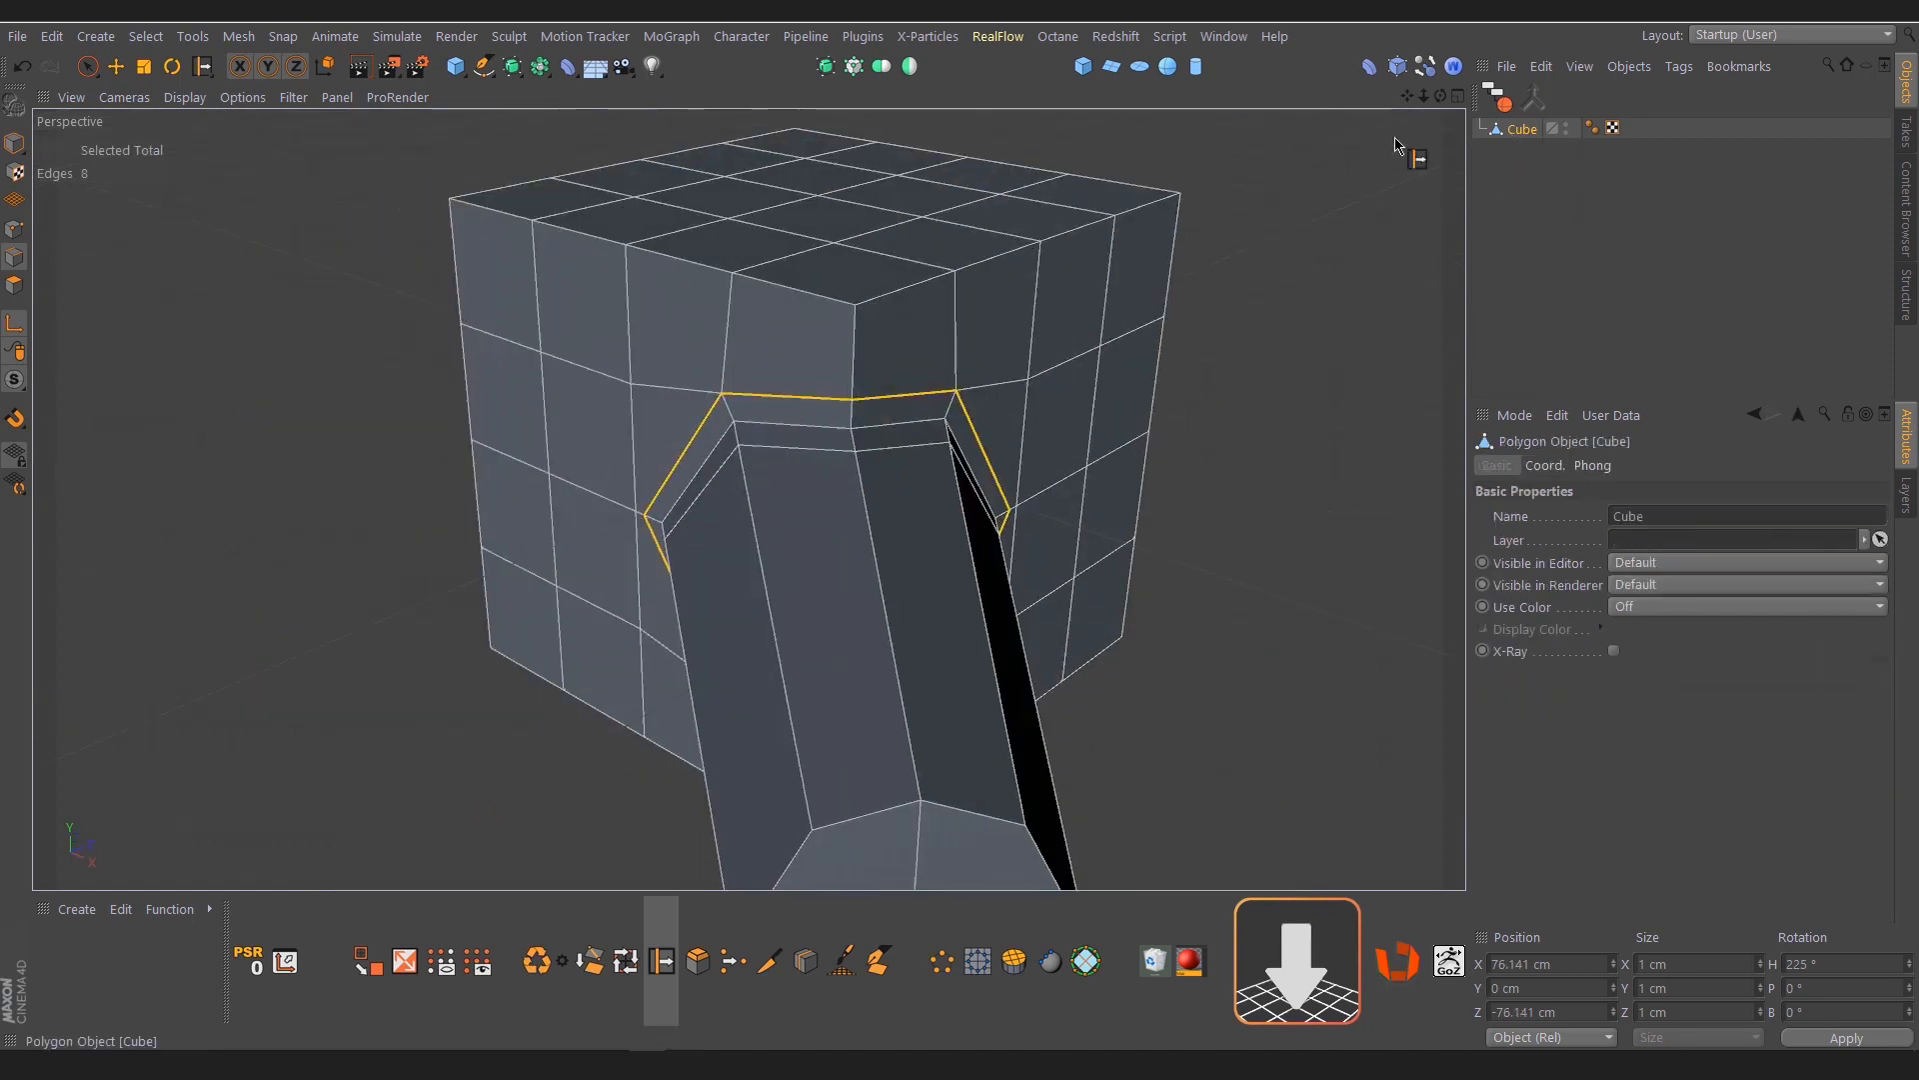
scroll(856, 318, "down", 4)
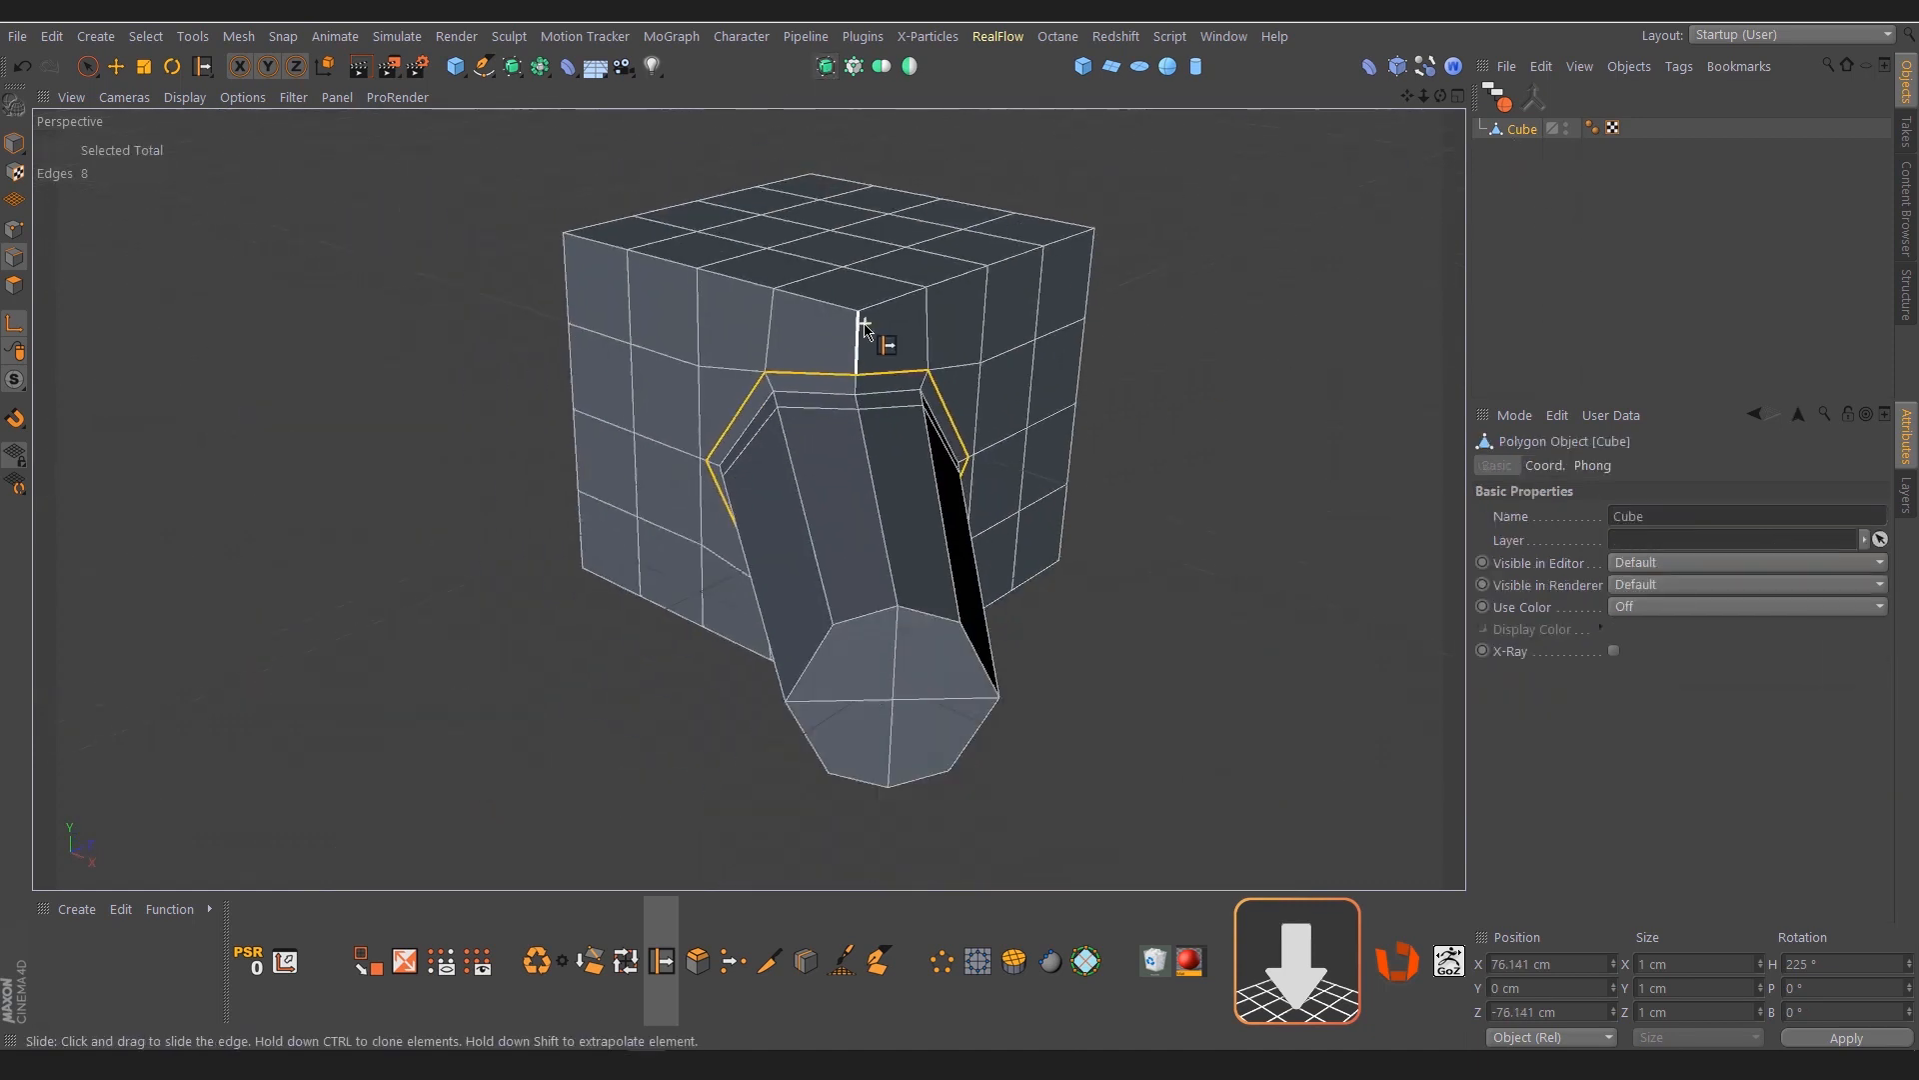
left_click(828, 70, "alt")
left_click_drag(802, 427, 1010, 410, "alt")
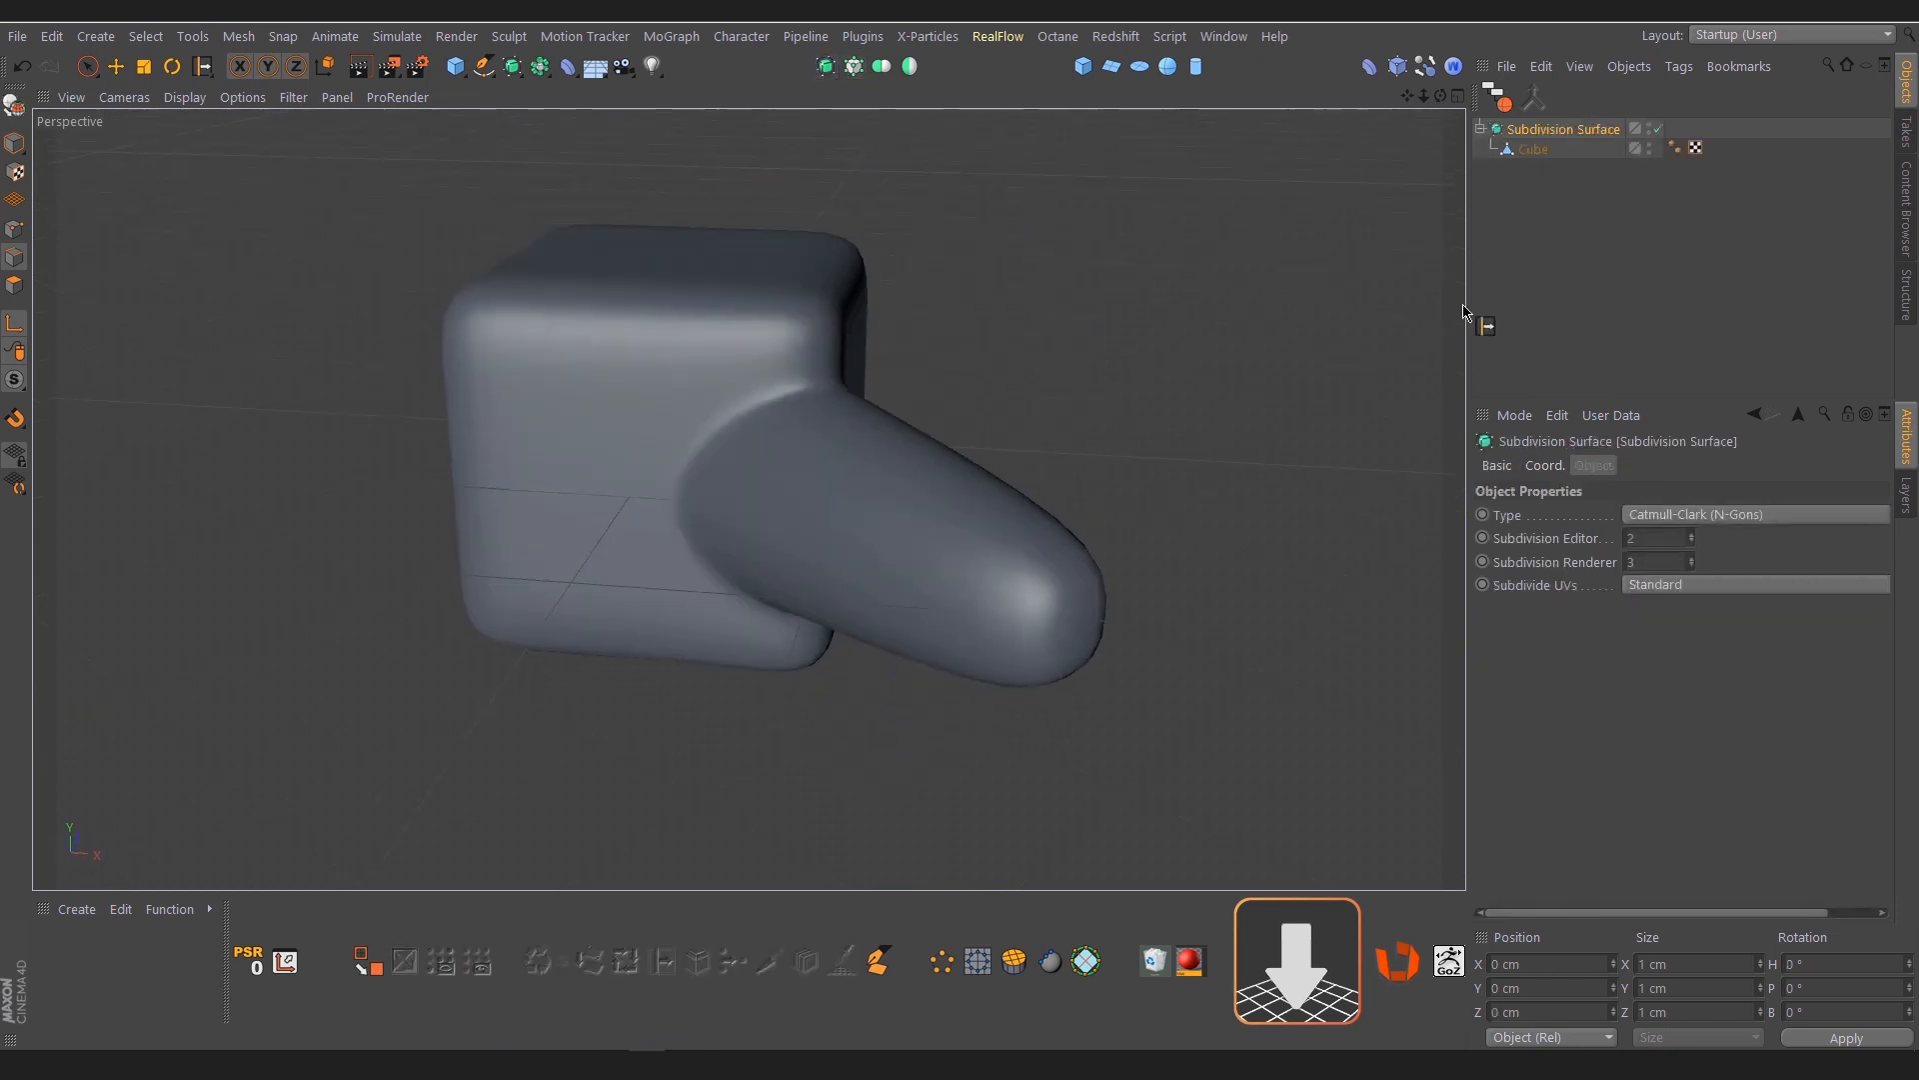
Disable the Subdivision Surface and loop-cut the tube once near its tip and three times evenly along its length
left_click(1533, 150)
left_click_drag(1066, 548, 745, 794, "alt")
key("q")
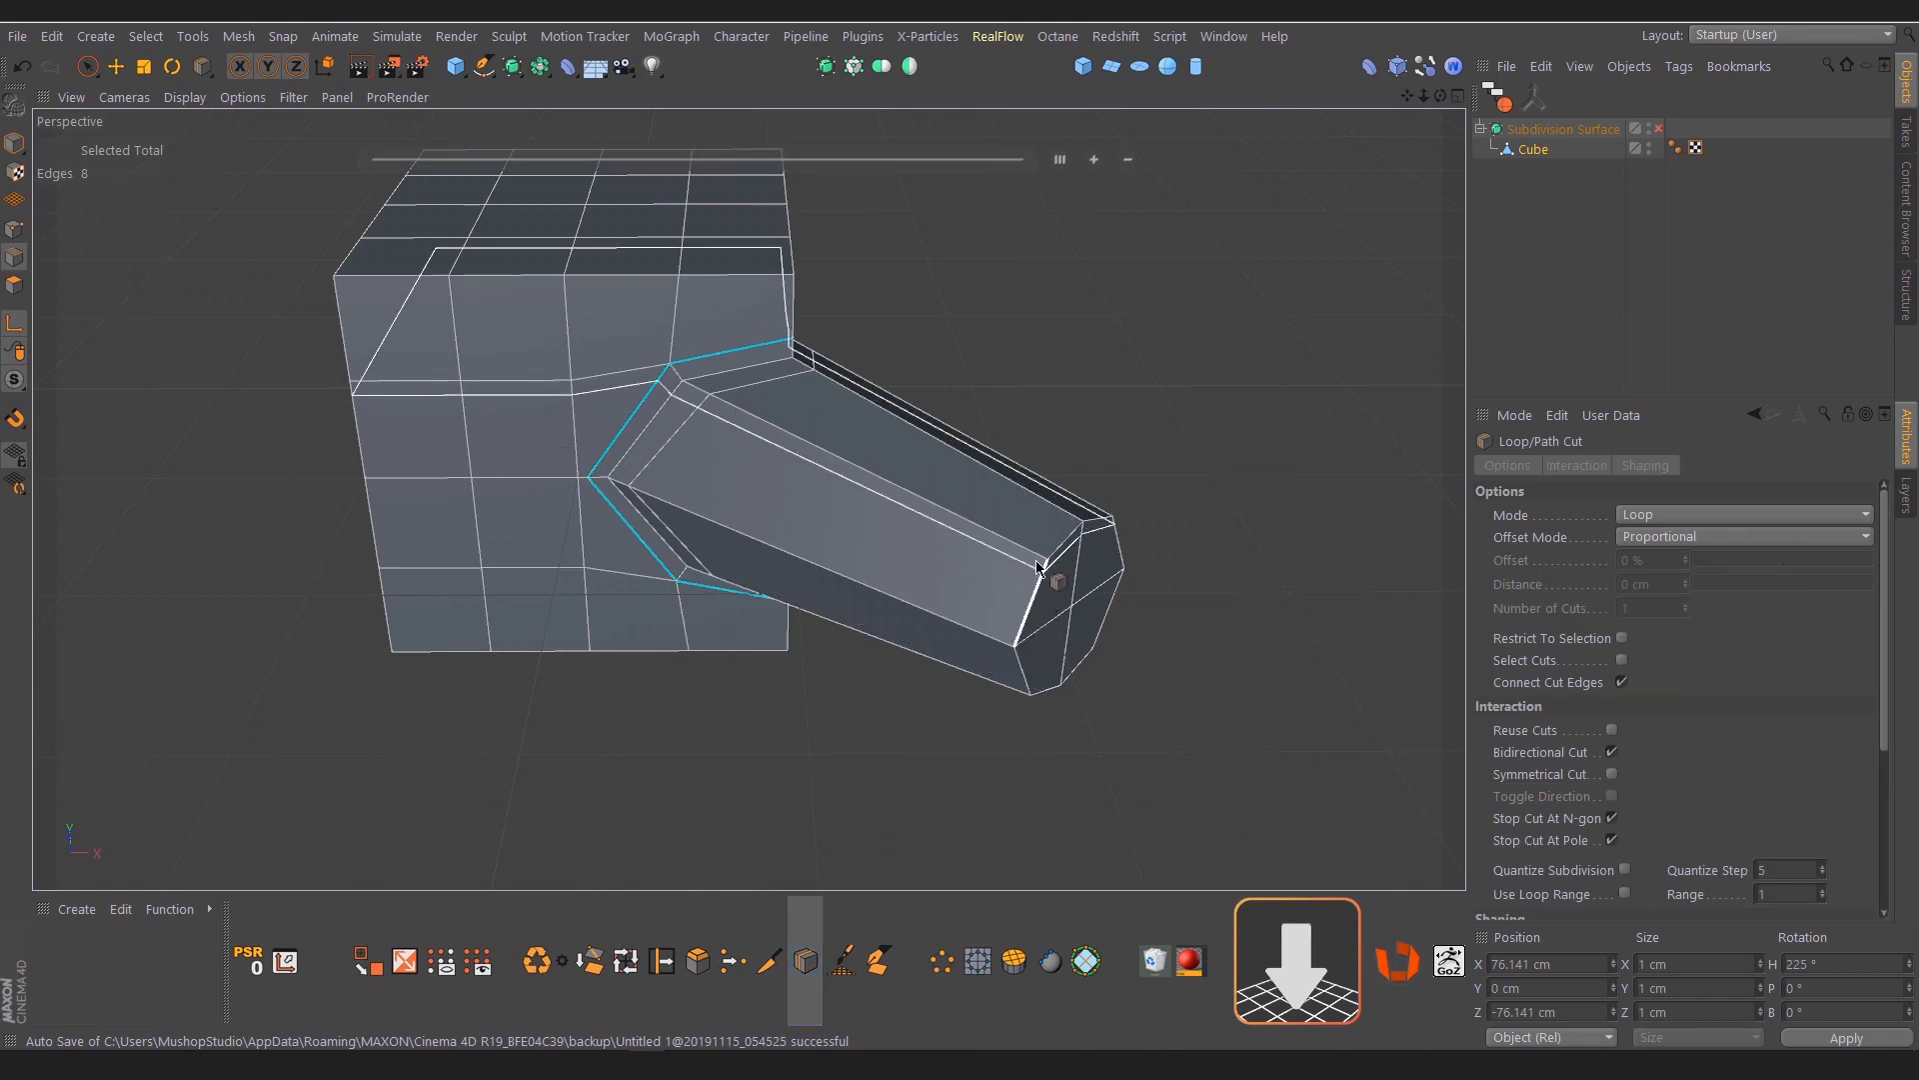
left_click_drag(1046, 560, 950, 390)
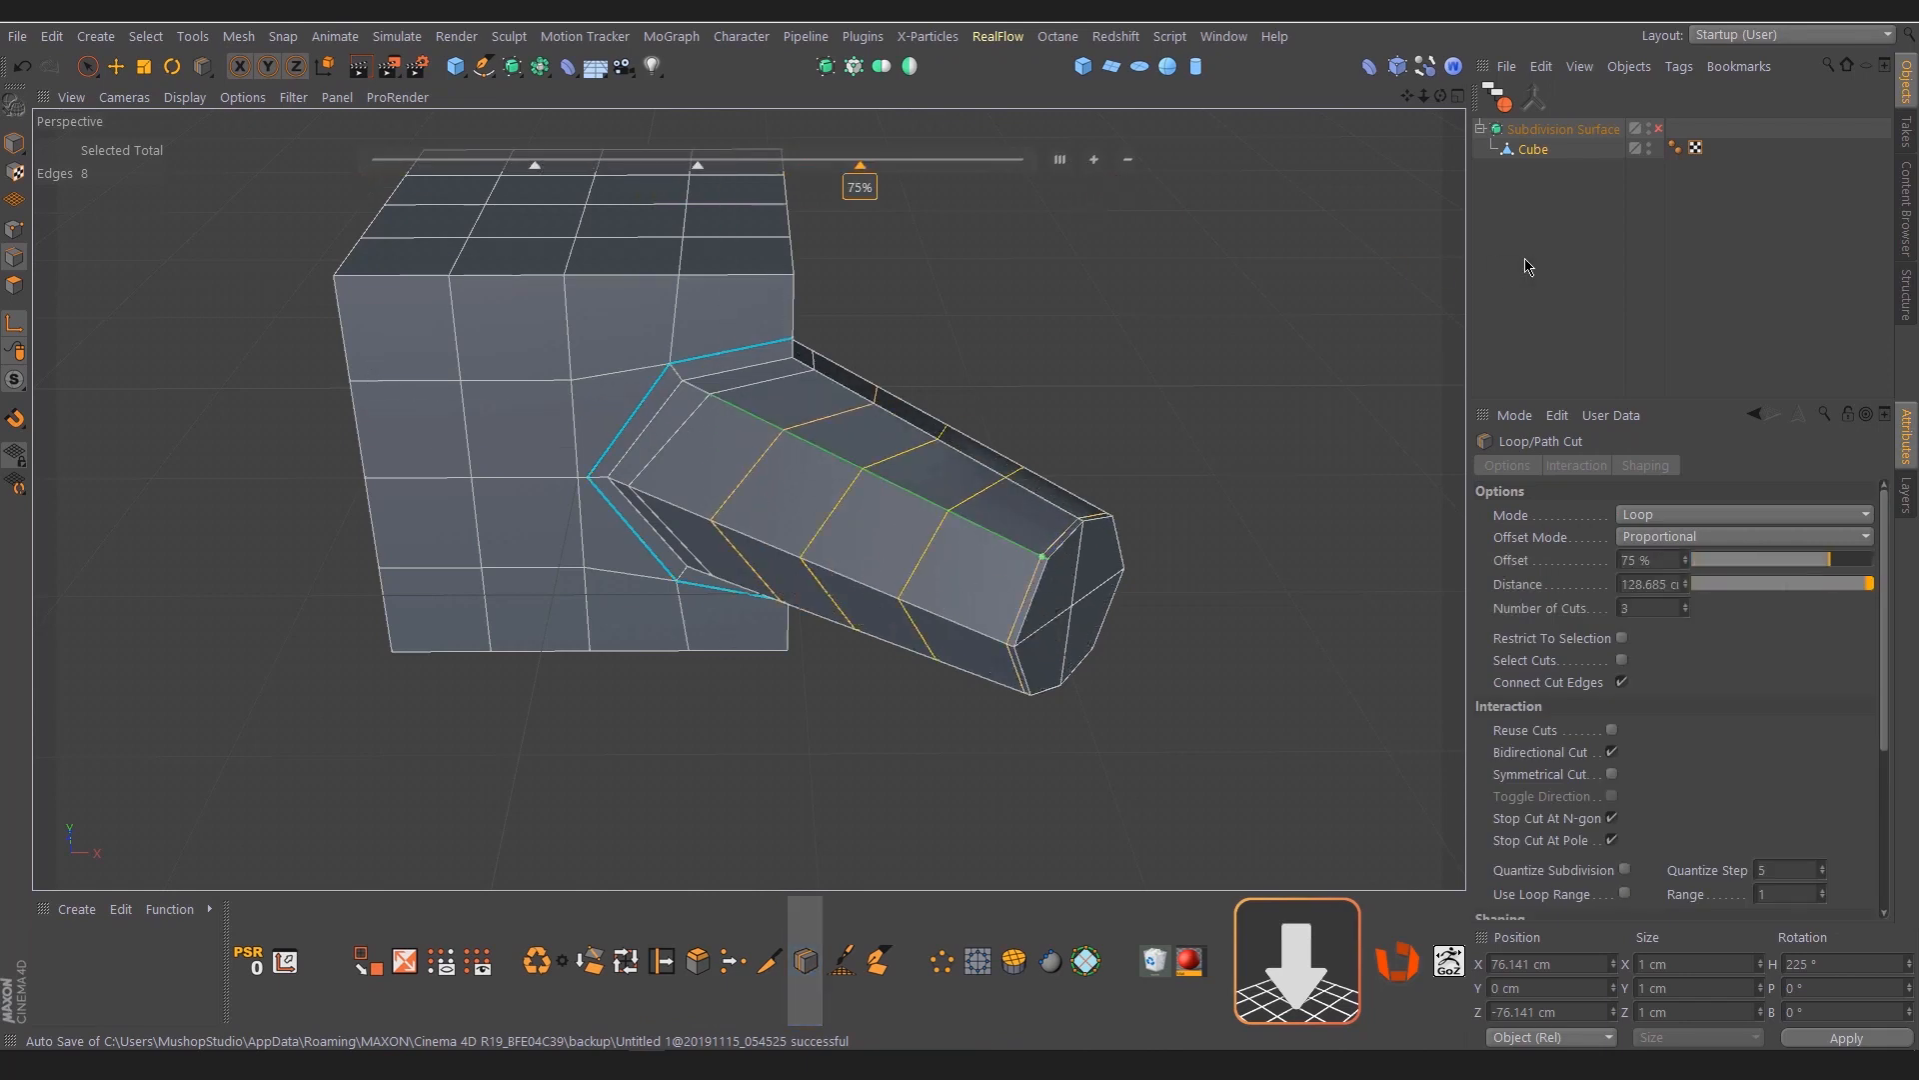
key("space")
Turn off Angle Limit in the cube's Phong tag
left_click(1505, 210)
left_click(1675, 148)
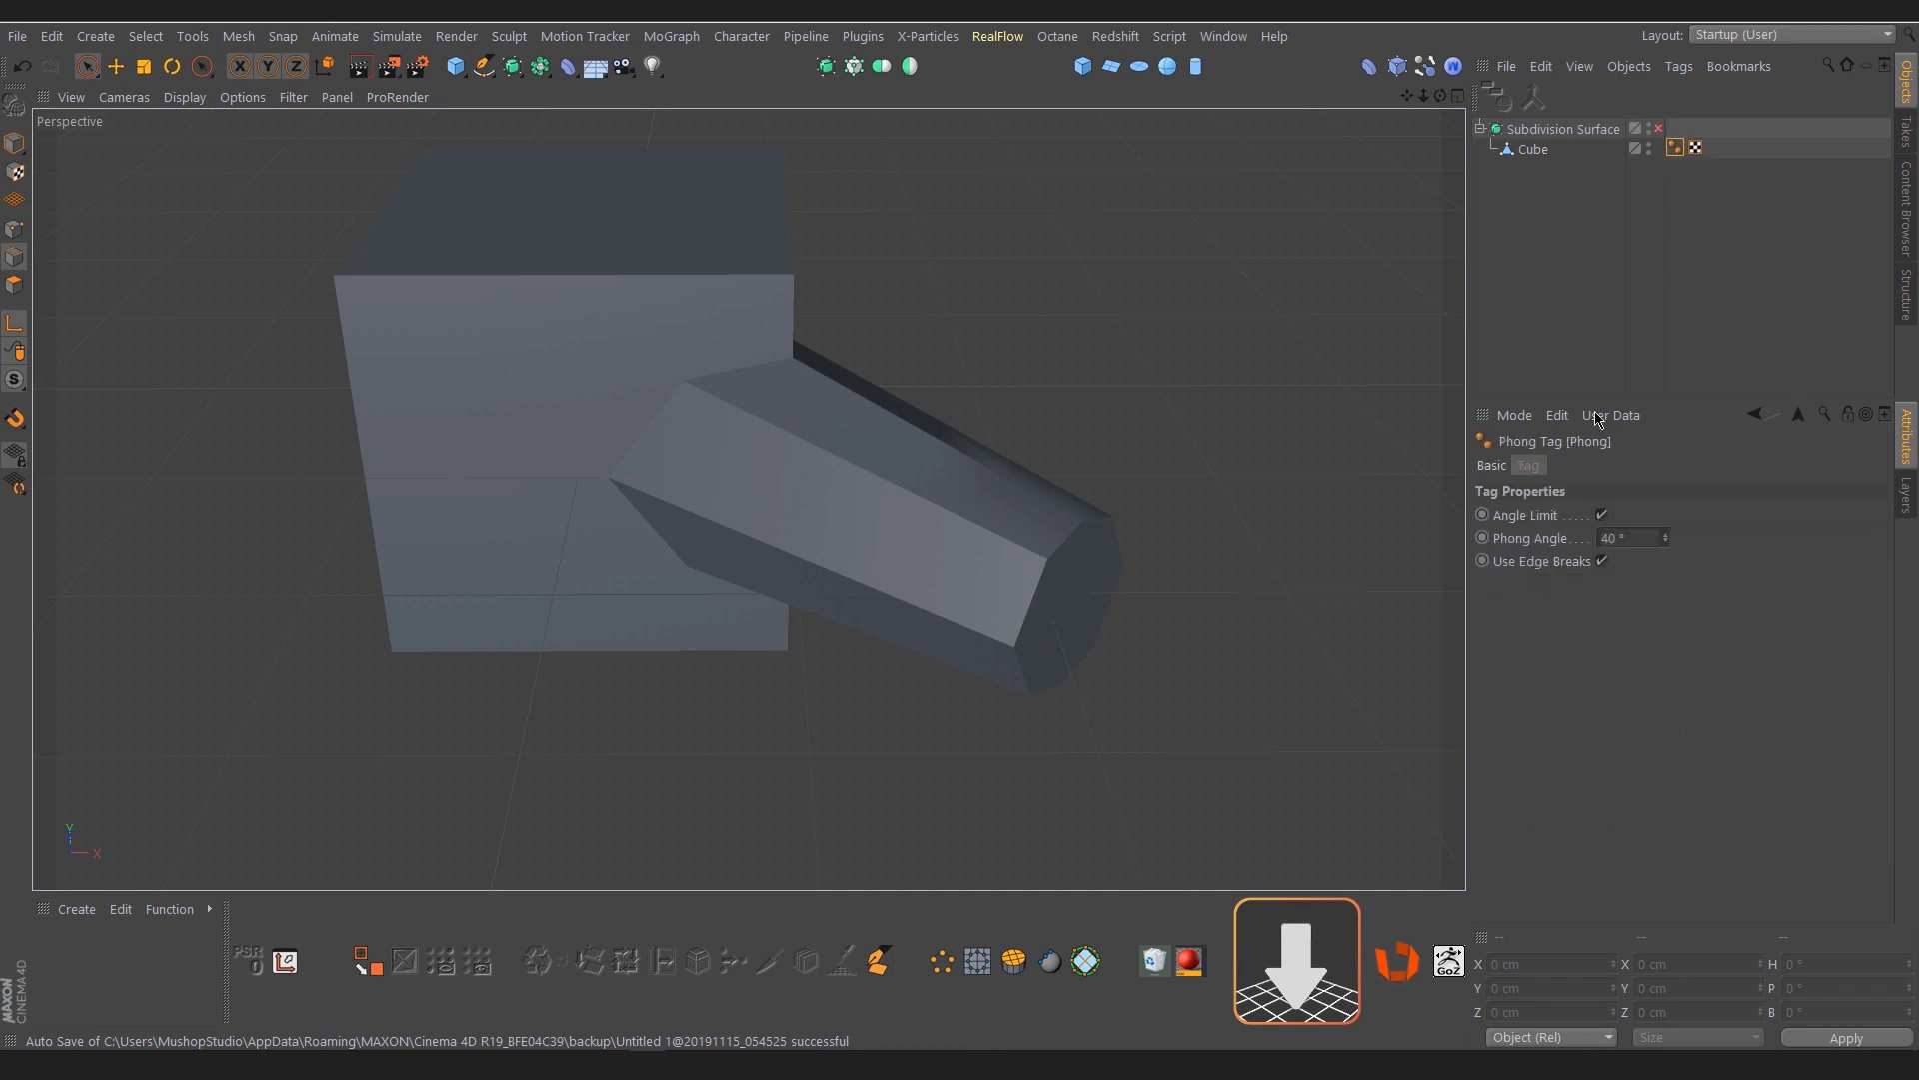
left_click(1604, 515)
left_click(1601, 241)
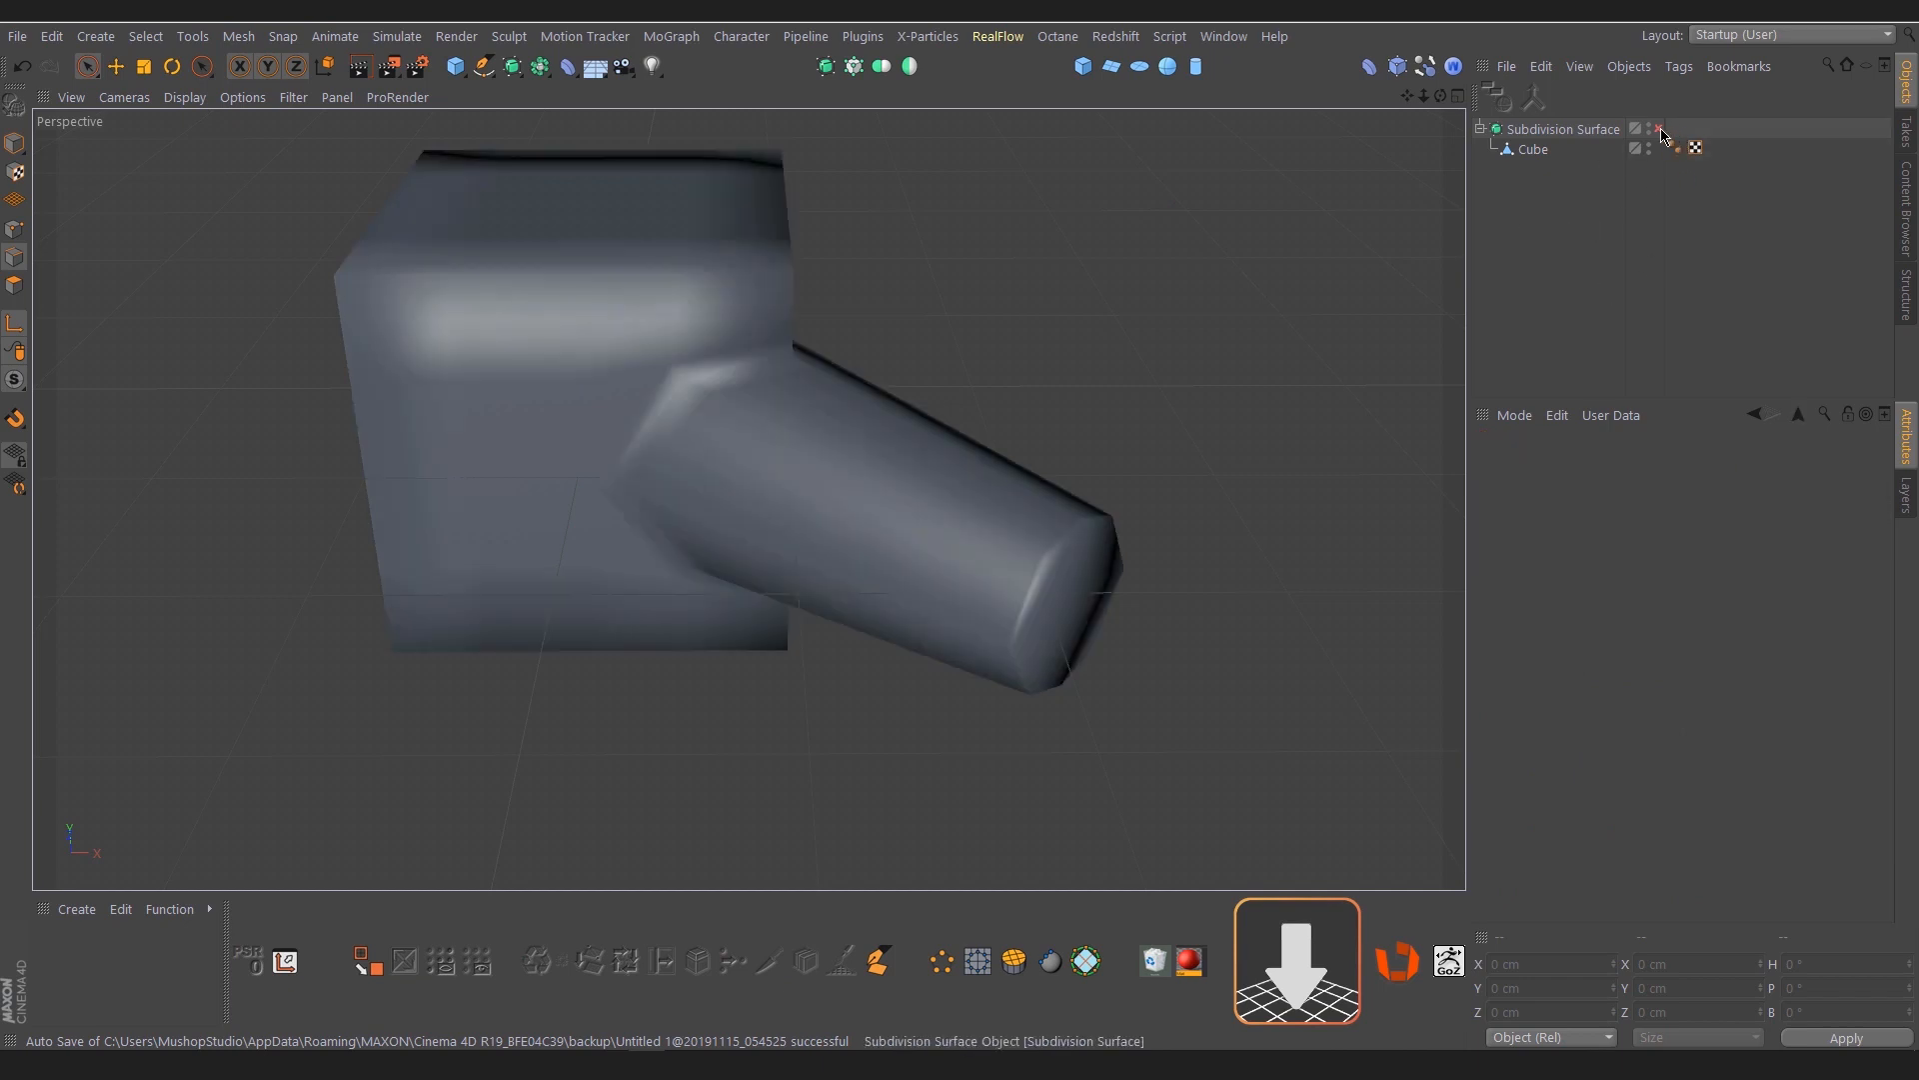
Re-enable the Subdivision Surface and check the smoothed corner tube and its junction from several sides
left_click(1660, 129)
left_click_drag(1191, 437, 848, 544, "alt")
right_click_drag(848, 545, 994, 573, "alt")
left_click_drag(984, 543, 871, 620, "alt")
left_click_drag(949, 444, 958, 624, "alt")
left_click_drag(634, 484, 717, 468, "alt")
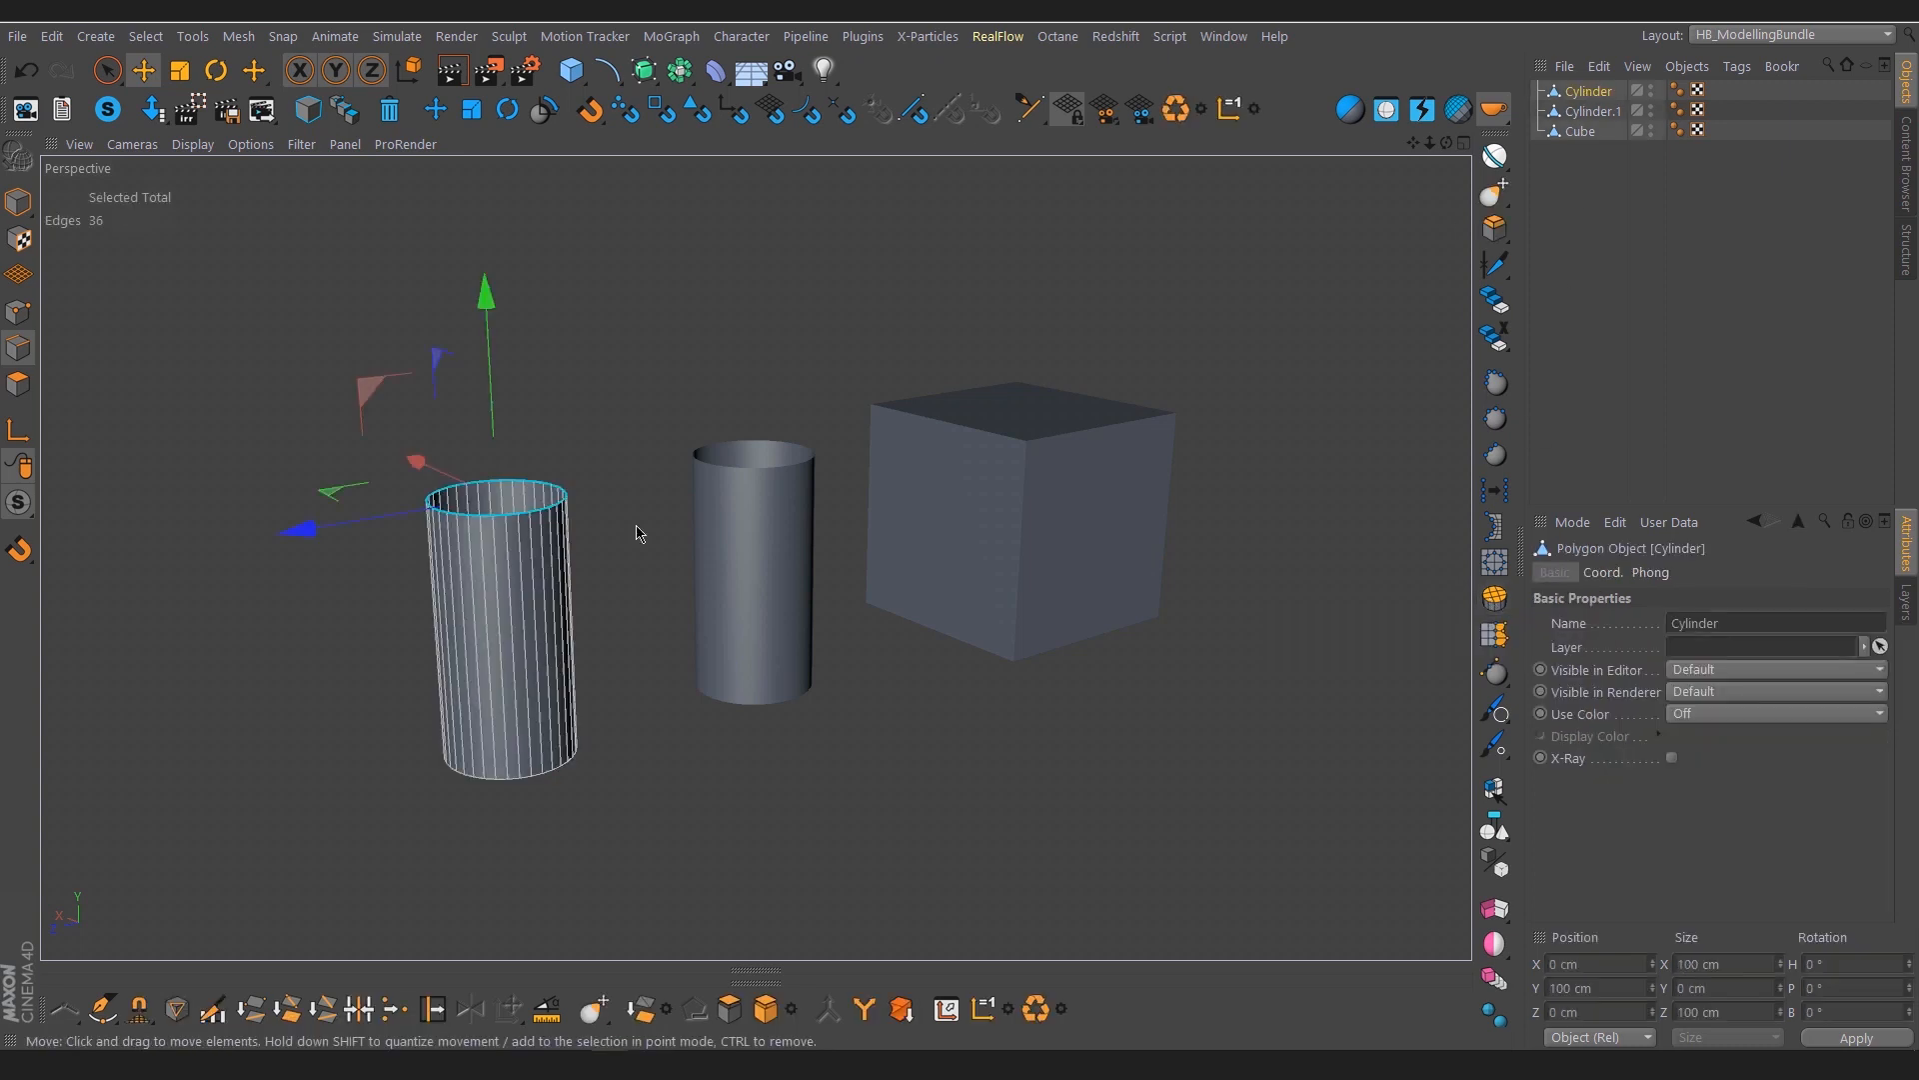
With the first cylinder's 36 top rim edges selected, close the hole with a quad cap using HB_MakeQuads
scroll(433, 544, "up", 5)
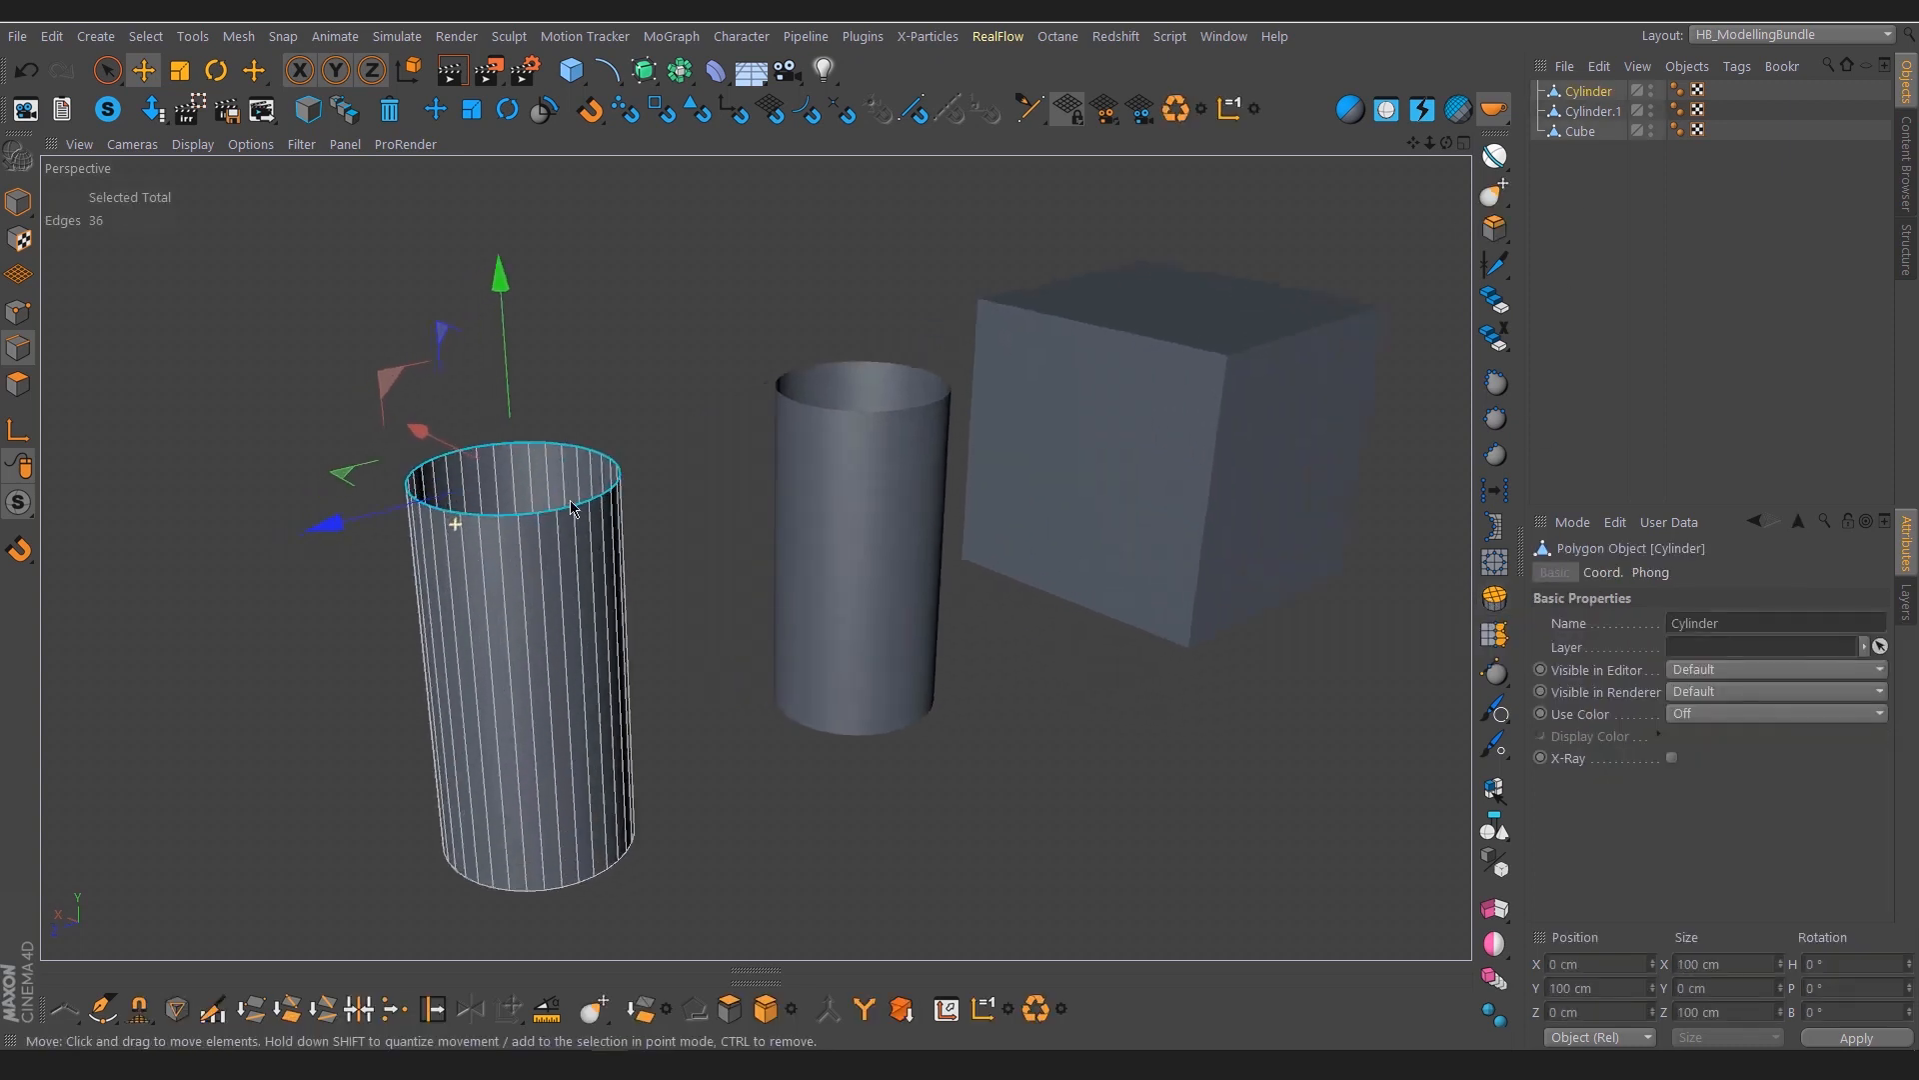
right_click_drag(570, 508, 622, 501, "alt")
left_click_drag(600, 502, 522, 551, "alt")
middle_click_drag(676, 547, 758, 557, "alt")
left_click_drag(660, 496, 628, 483, "alt")
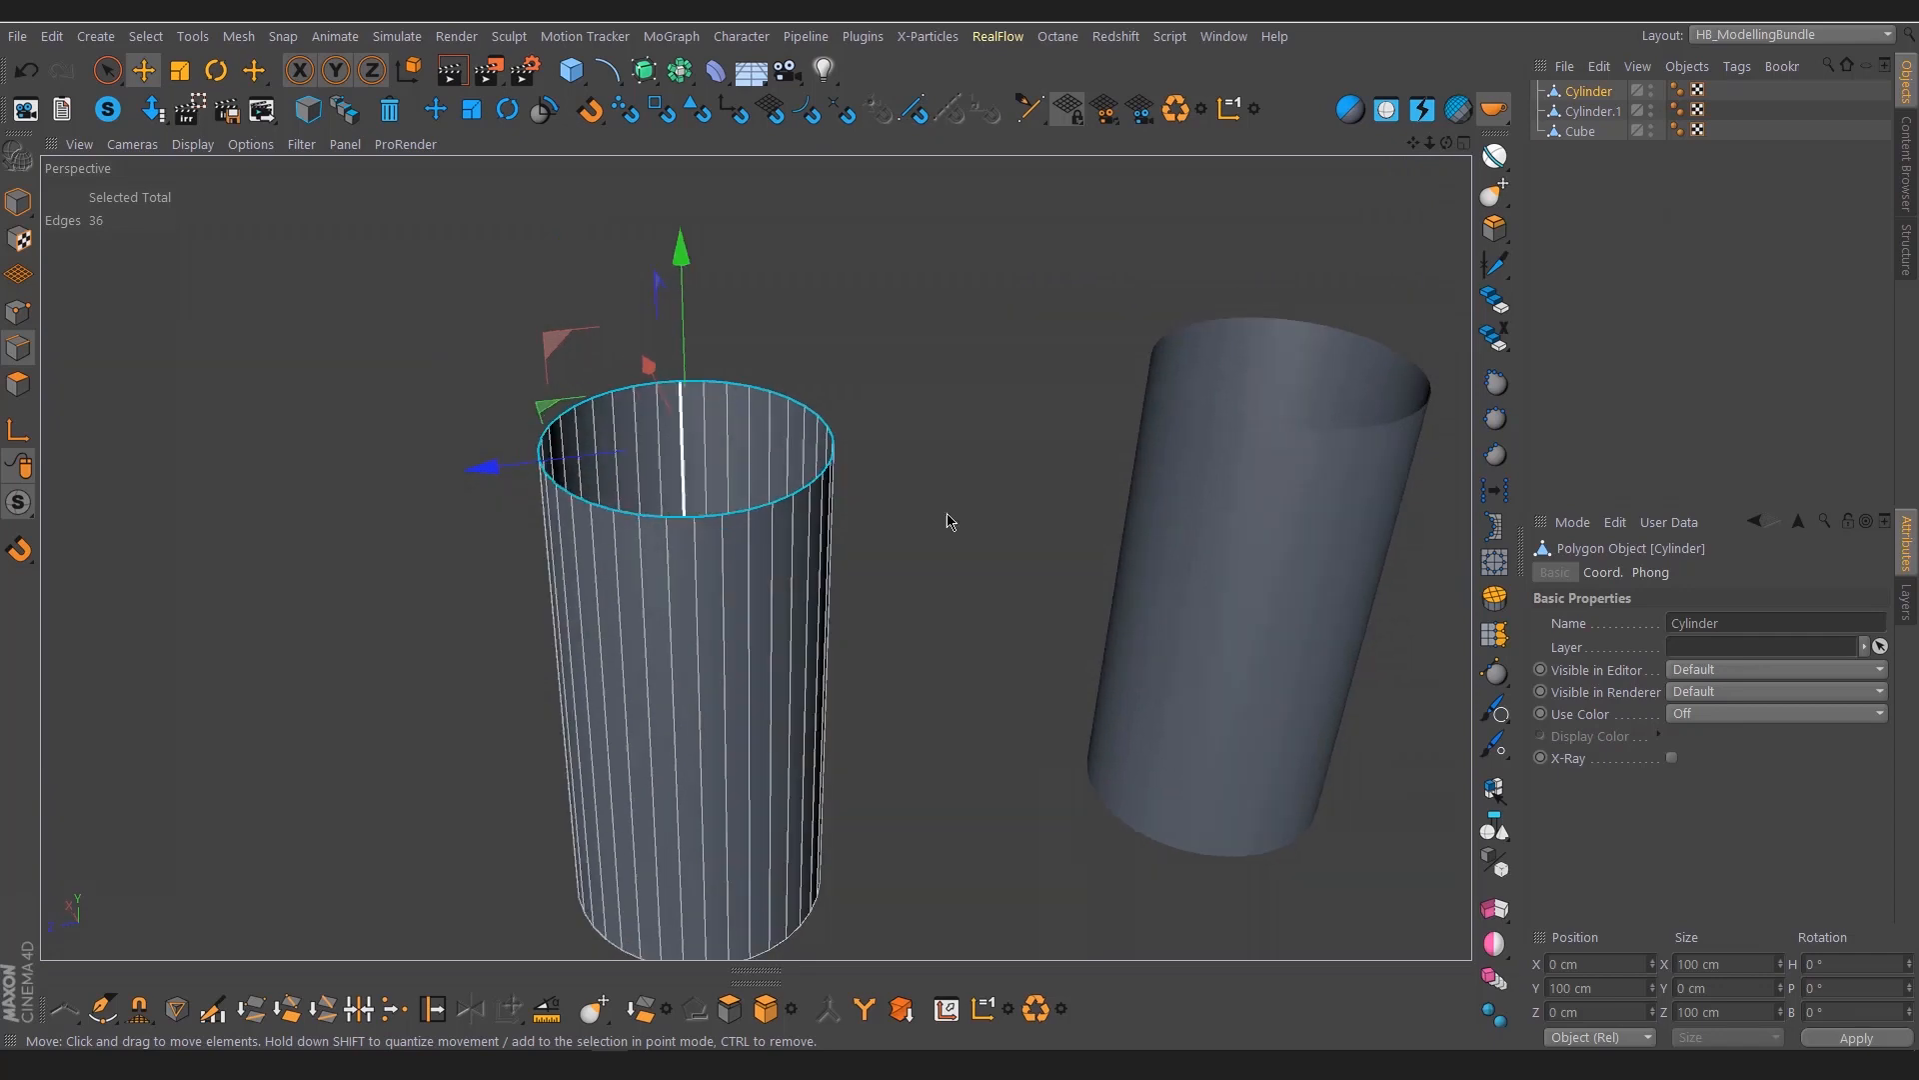
left_click(1494, 597)
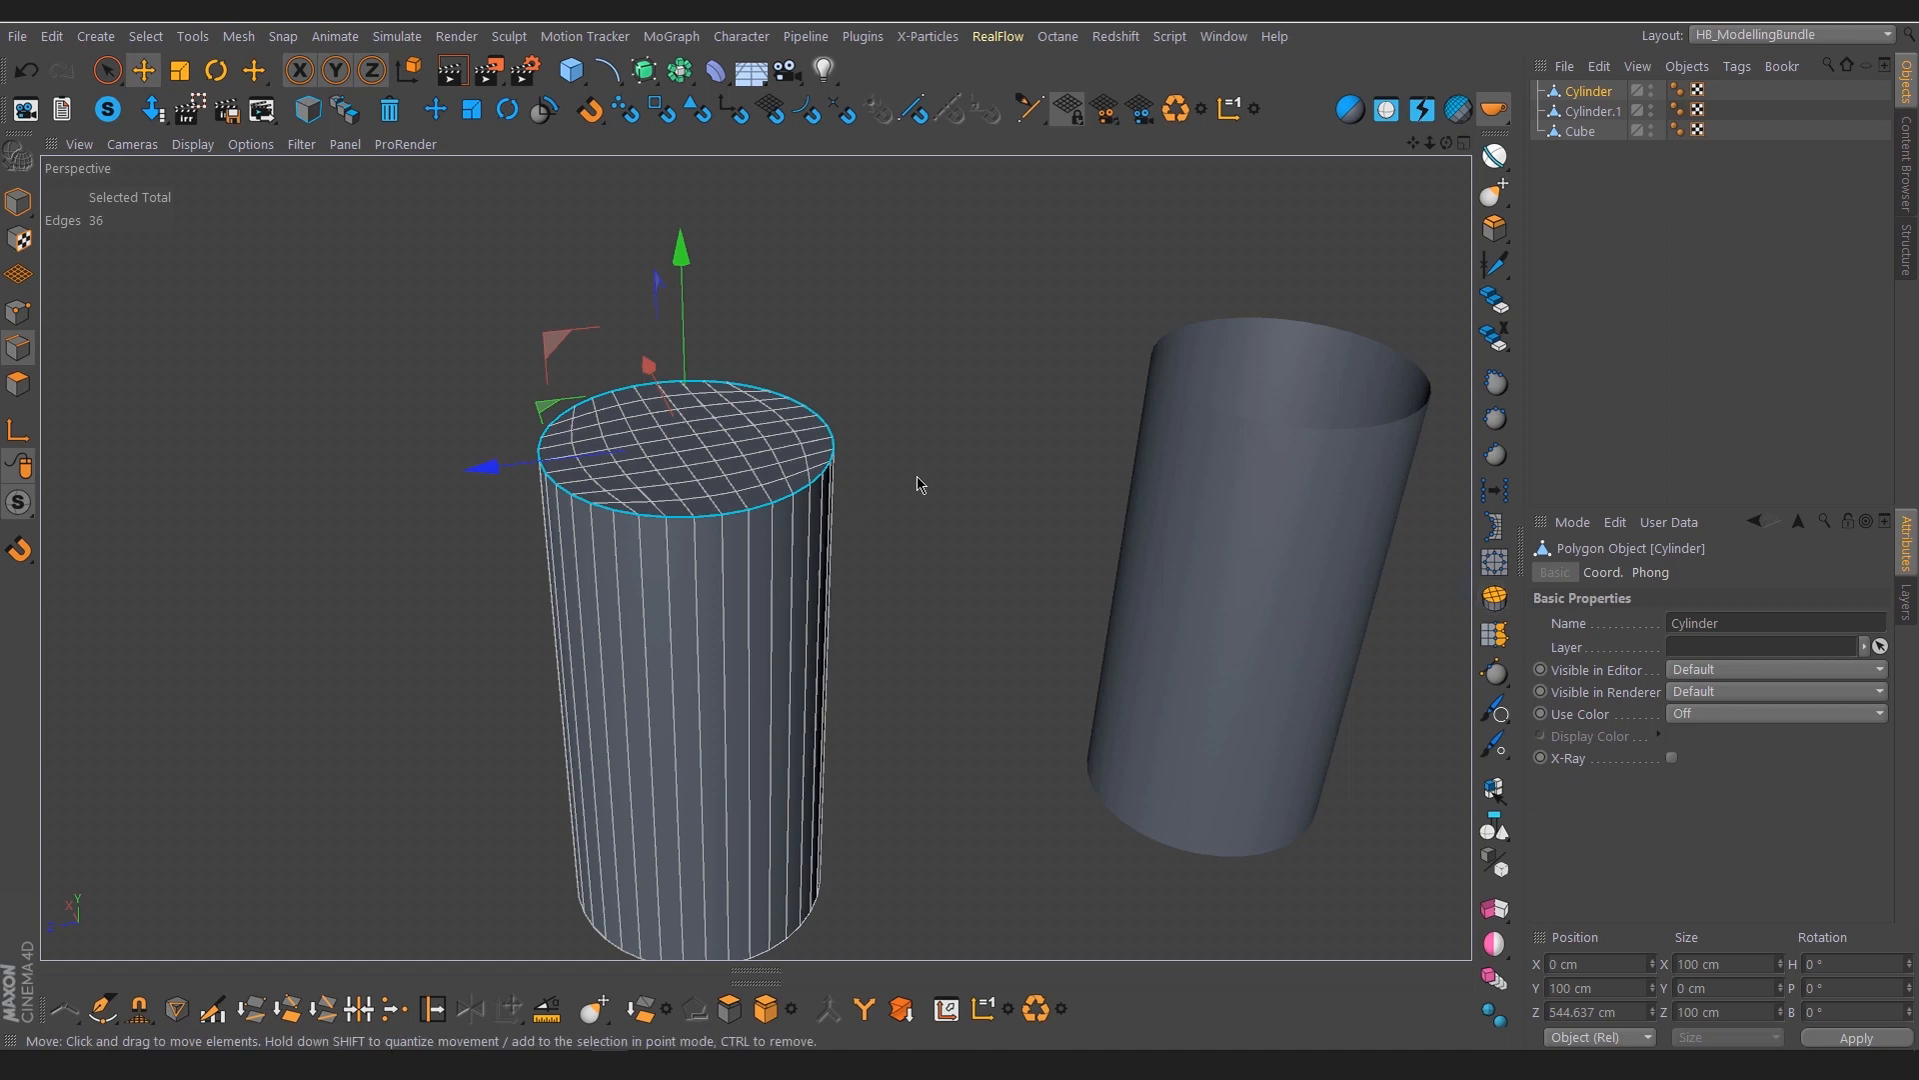
Clear the selection and inspect the shading of the first cylinder's closed top cap
left_click(1600, 300)
left_click_drag(751, 497, 748, 515, "alt")
right_click_drag(757, 503, 808, 485, "alt")
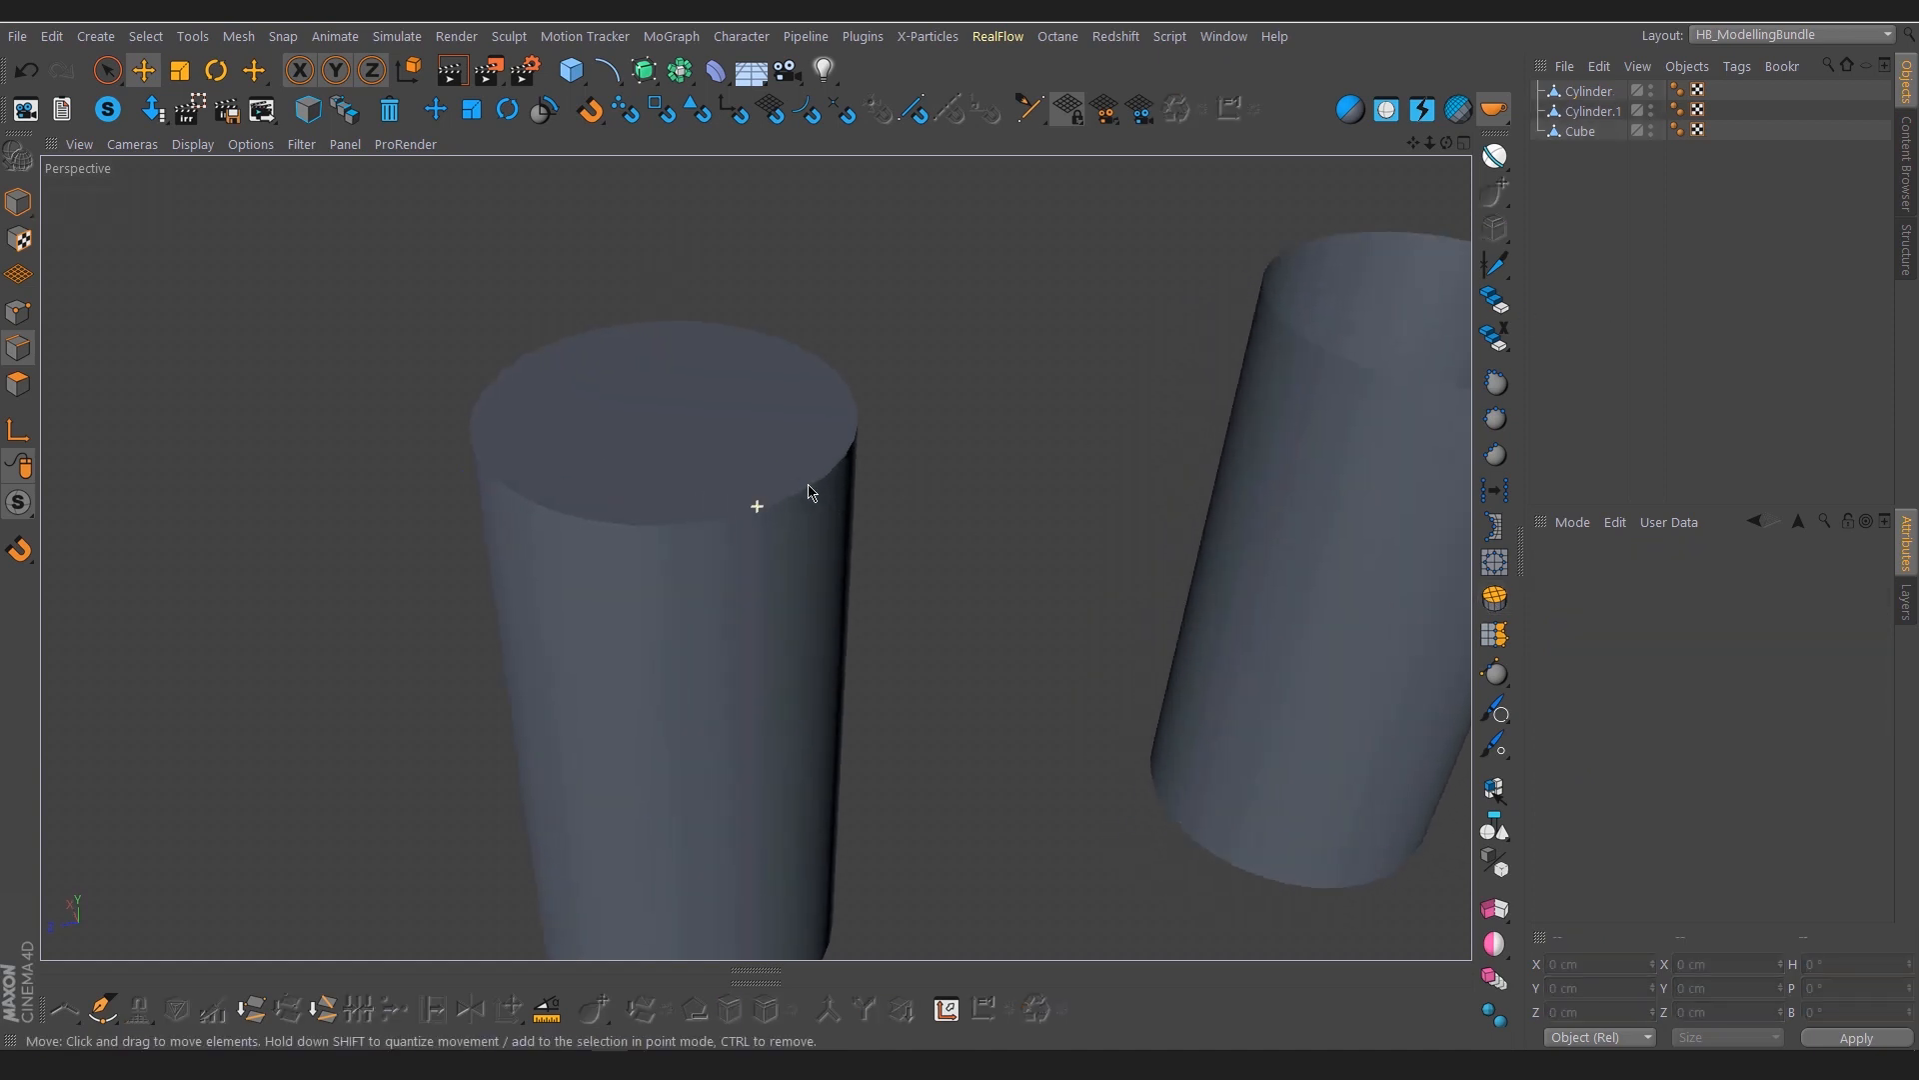
middle_click_drag(807, 485, 738, 485, "alt")
right_click_drag(763, 476, 669, 505, "alt")
middle_click_drag(669, 505, 522, 524, "alt")
left_click_drag(522, 524, 559, 483, "alt")
In point mode on Cylinder.1, move one top rim point inward to about X -39.9 cm and another outward to about X -57.1 cm
left_click(1597, 112)
right_click_drag(686, 394, 694, 392, "alt")
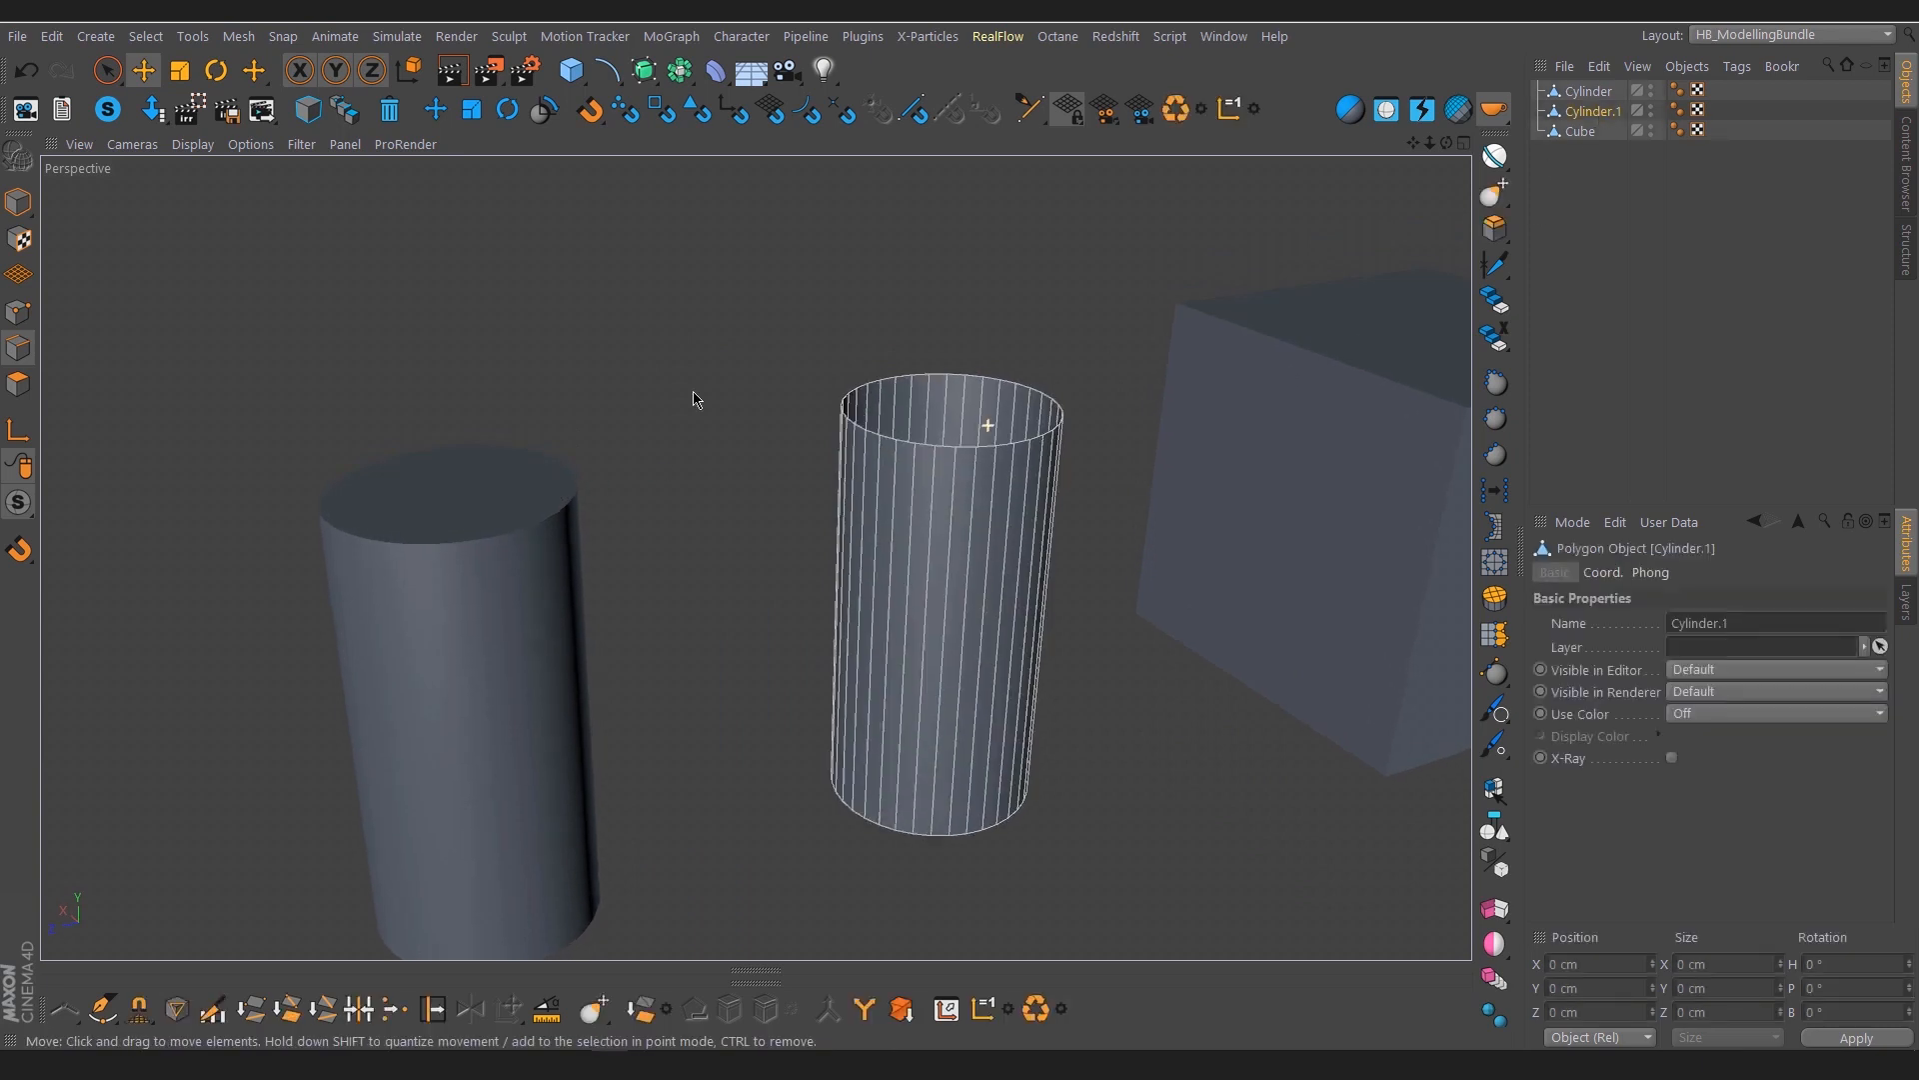
left_click(18, 312)
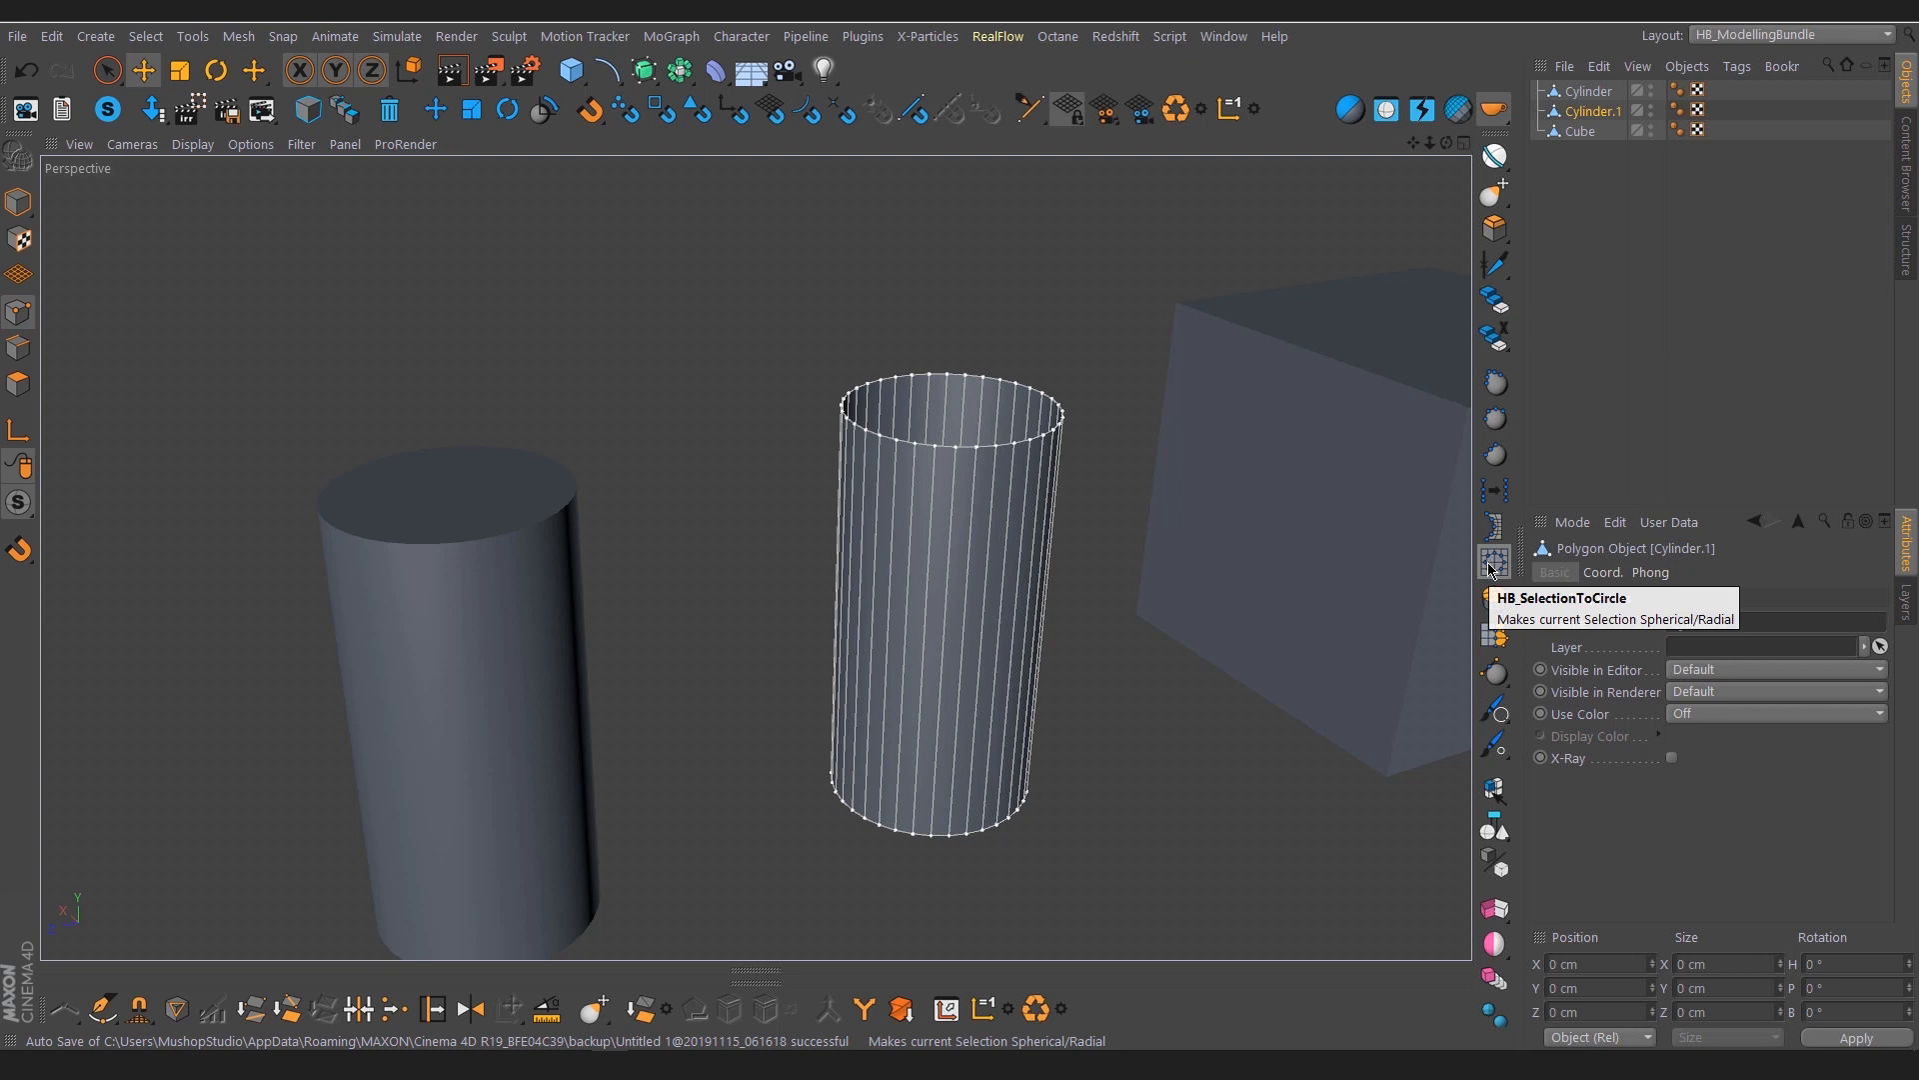
left_click_drag(973, 463, 976, 470, "alt")
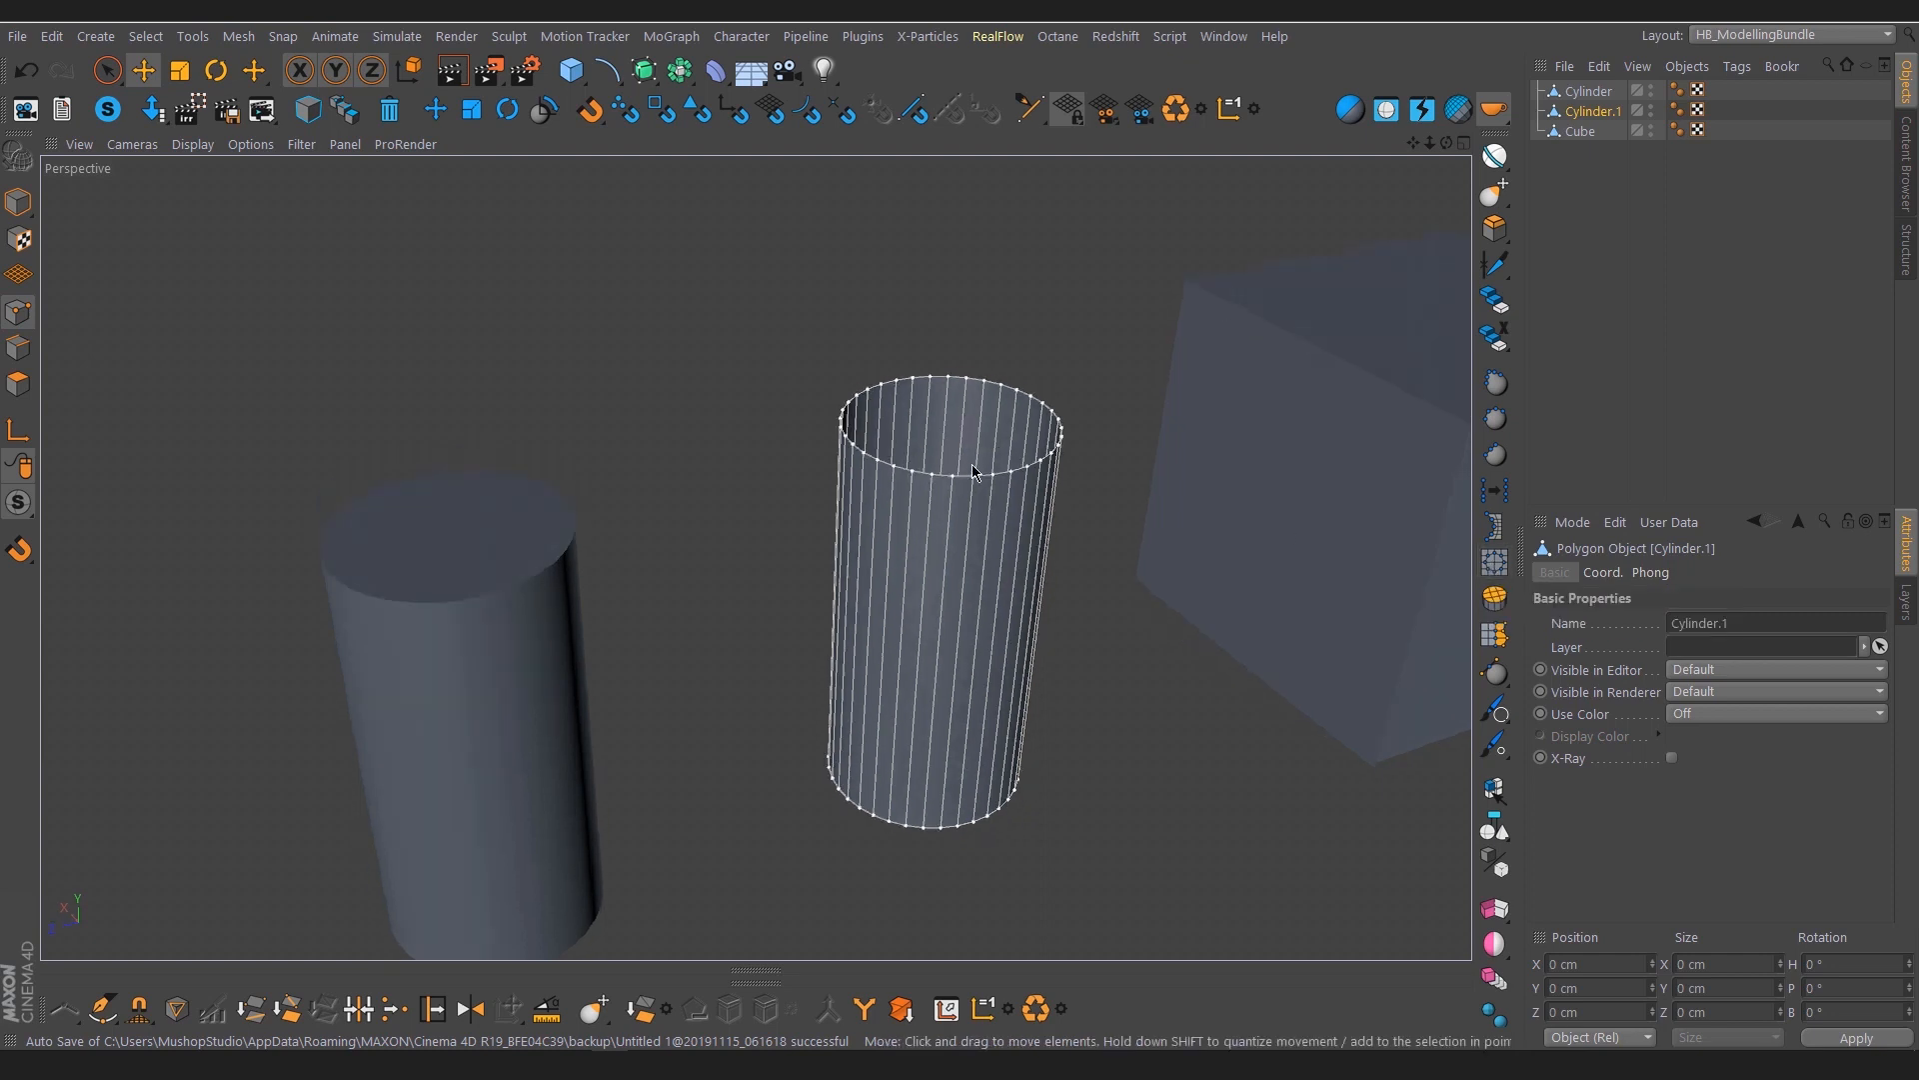
right_click_drag(976, 470, 985, 514, "alt")
left_click(974, 485)
left_click_drag(881, 408, 866, 396)
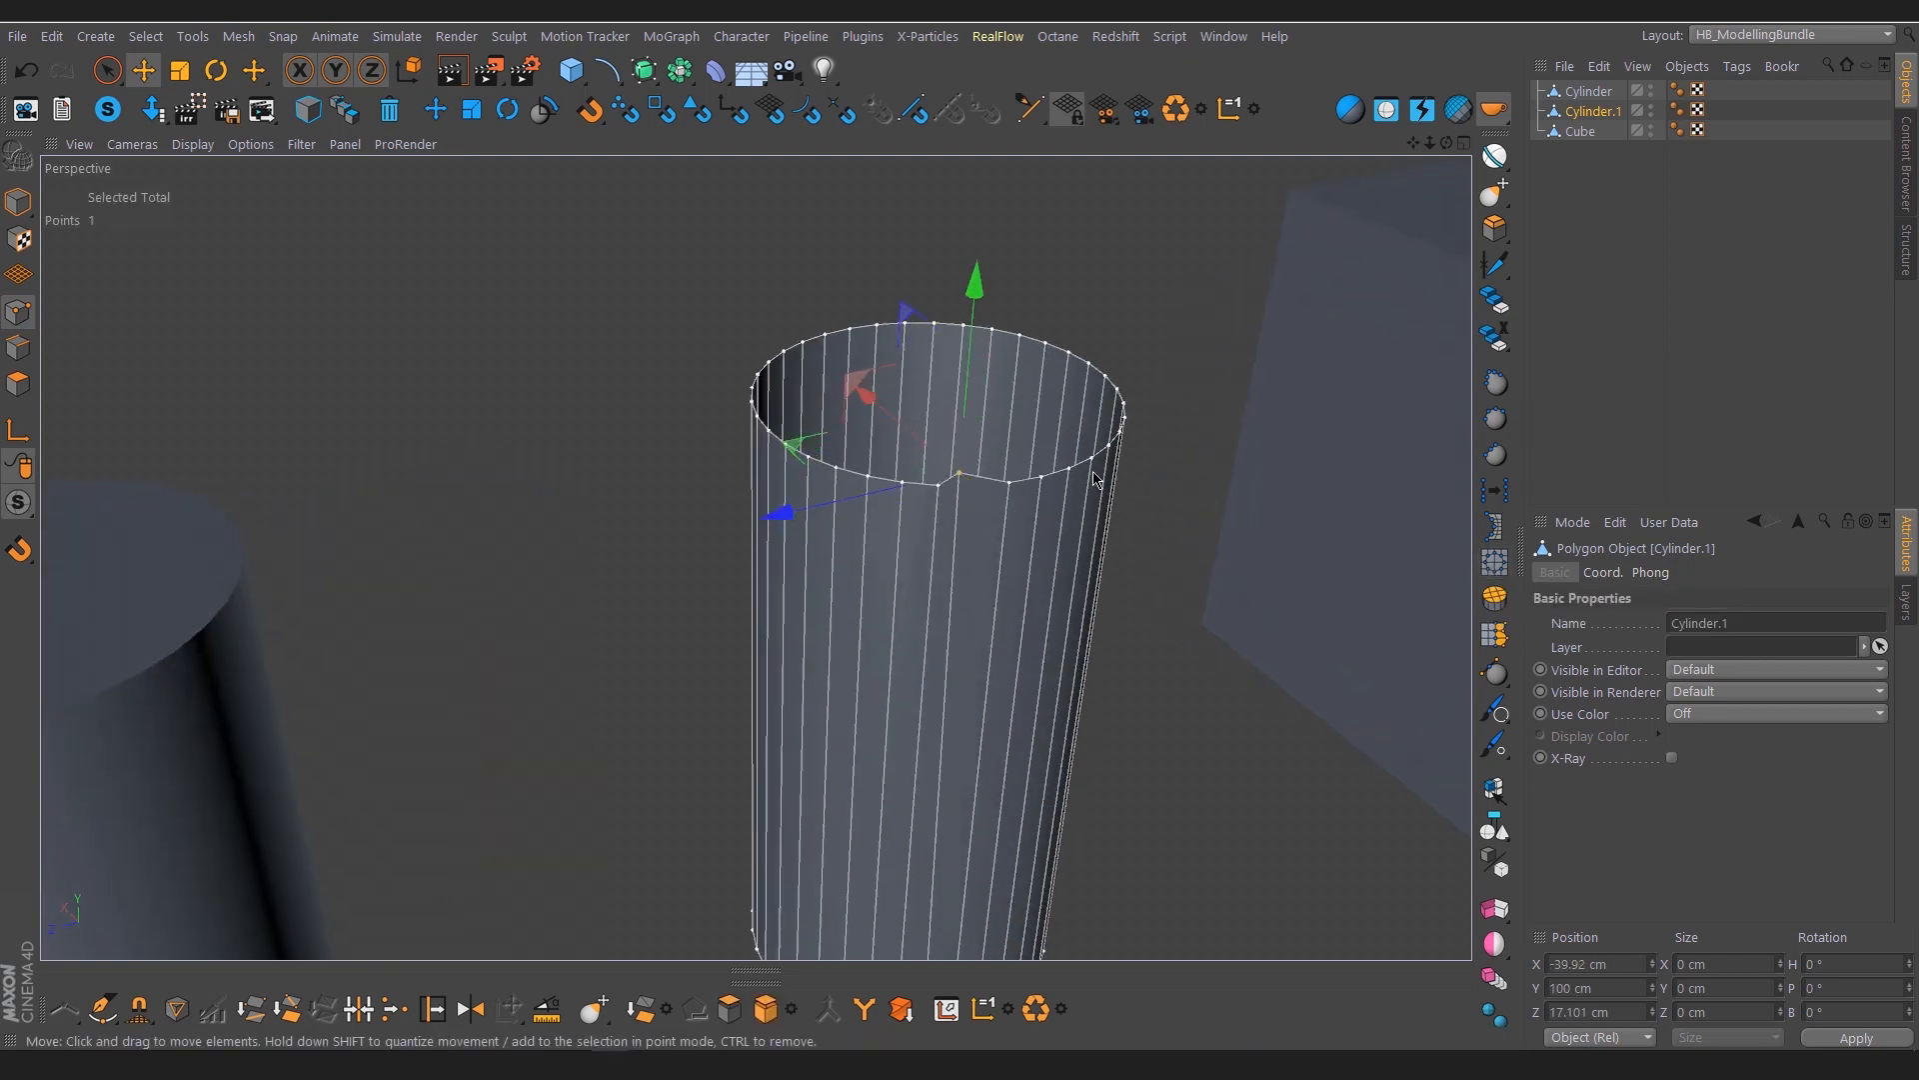
left_click_drag(1093, 460, 1116, 542)
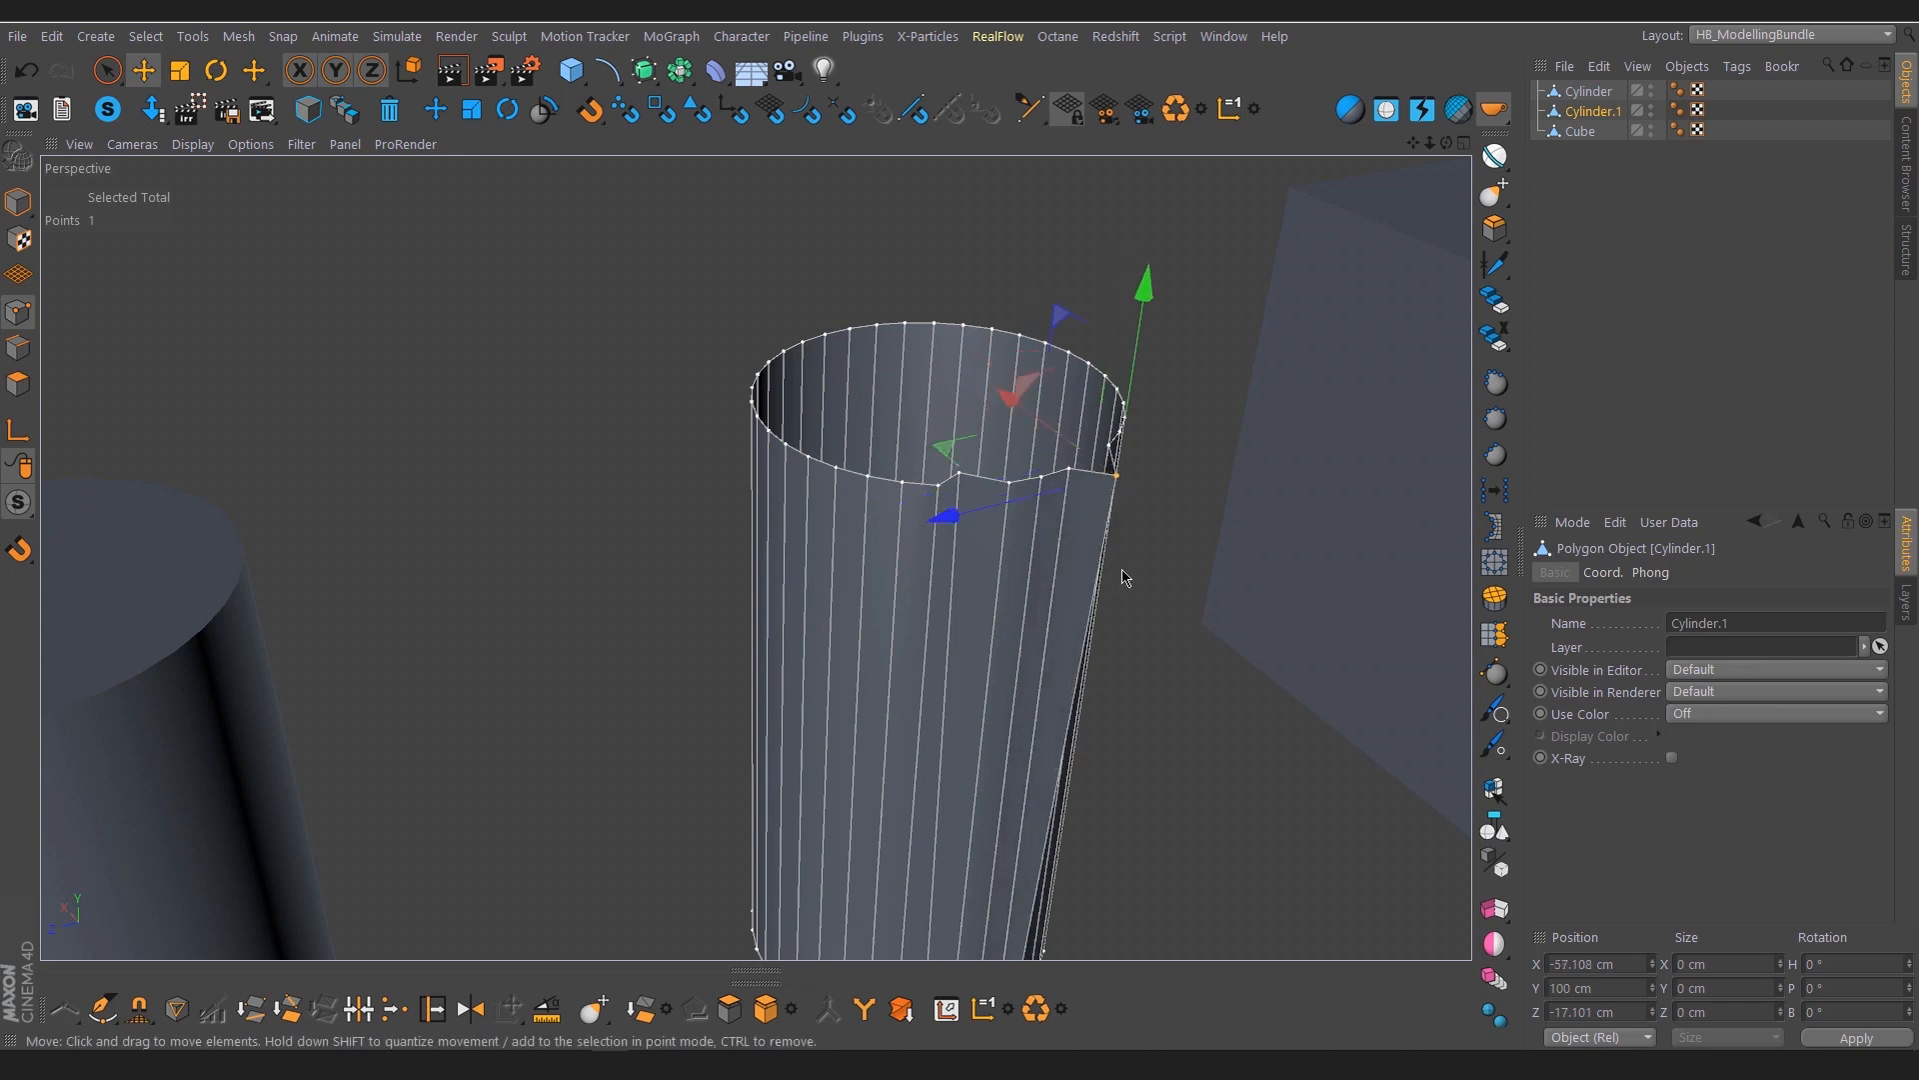
Loop-select the 36 top rim points of Cylinder.1, make them circular with HB_SelectionToCircle, and inspect the rim
key("u")
key("l")
left_click(915, 487)
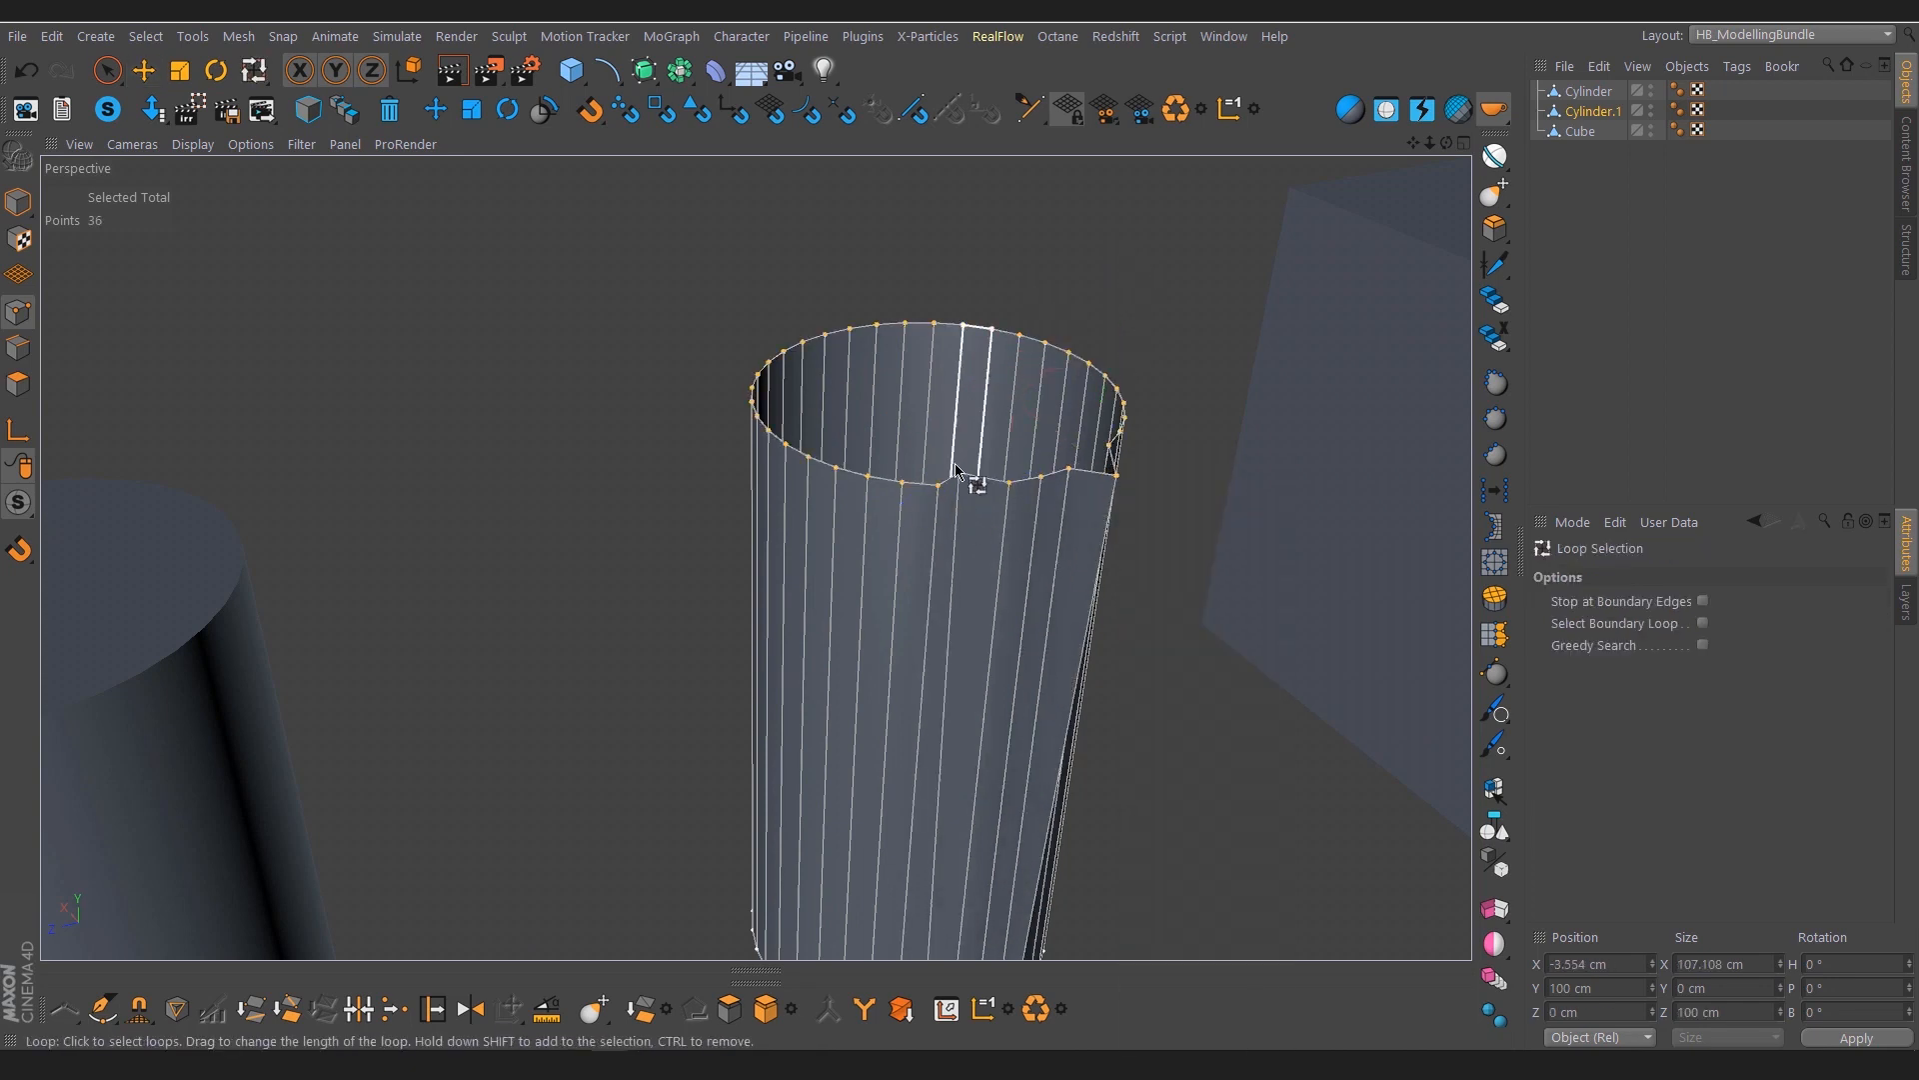
left_click_drag(956, 470, 797, 489, "alt")
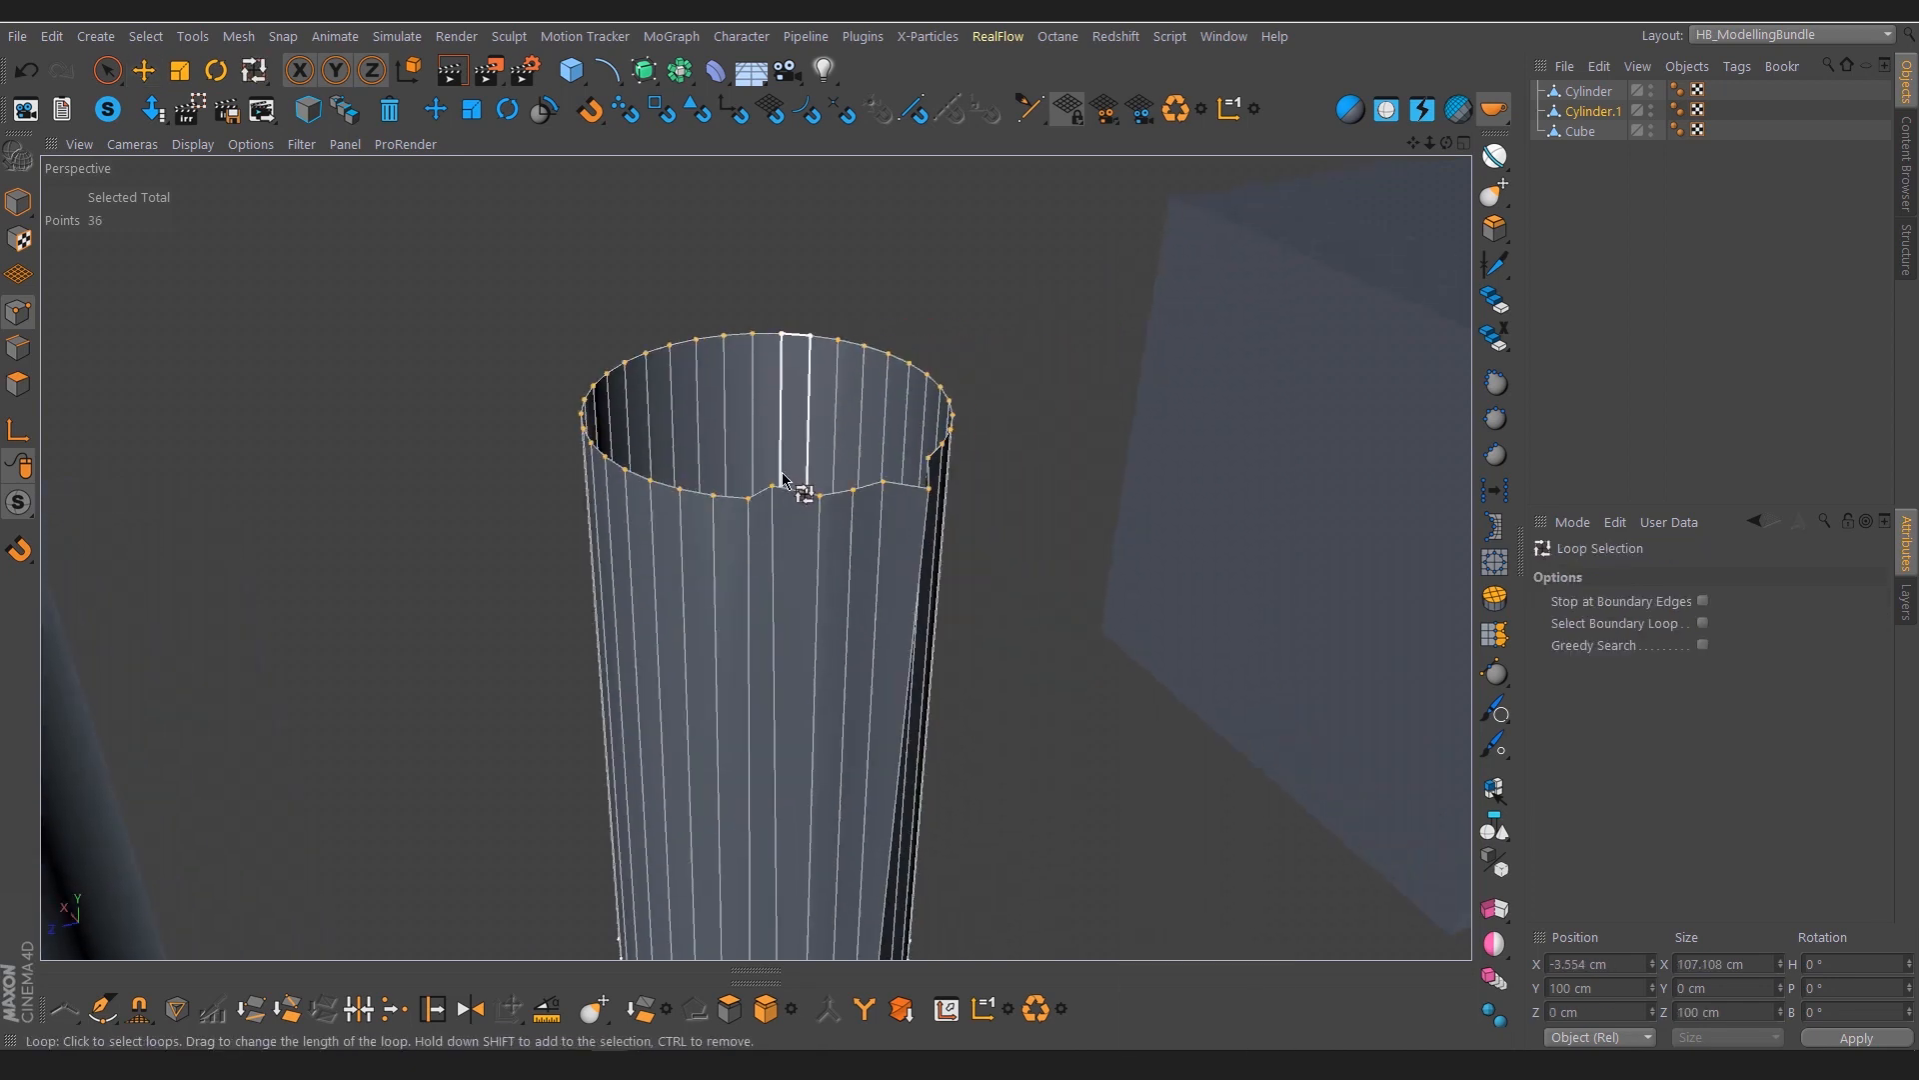
left_click(1496, 565)
scroll(823, 480, "down", 5)
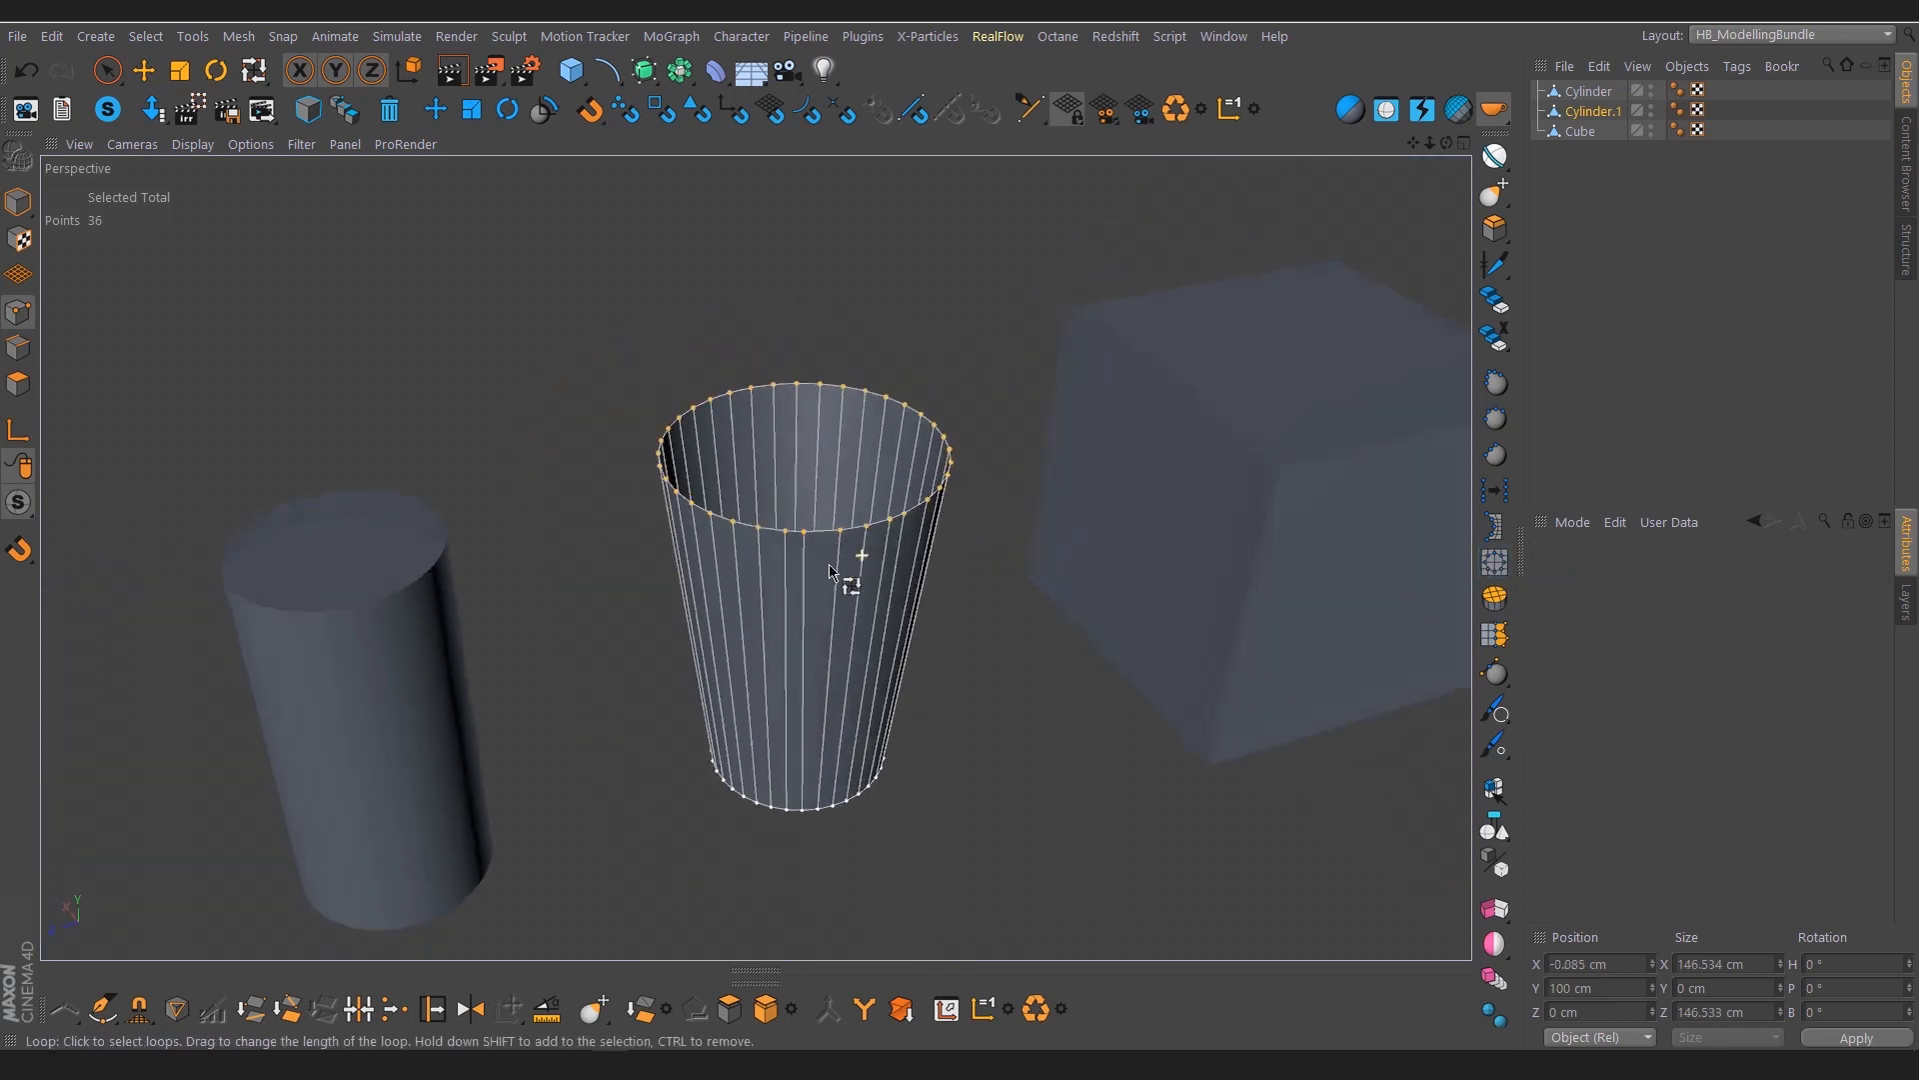
right_click_drag(896, 449, 1032, 411, "alt")
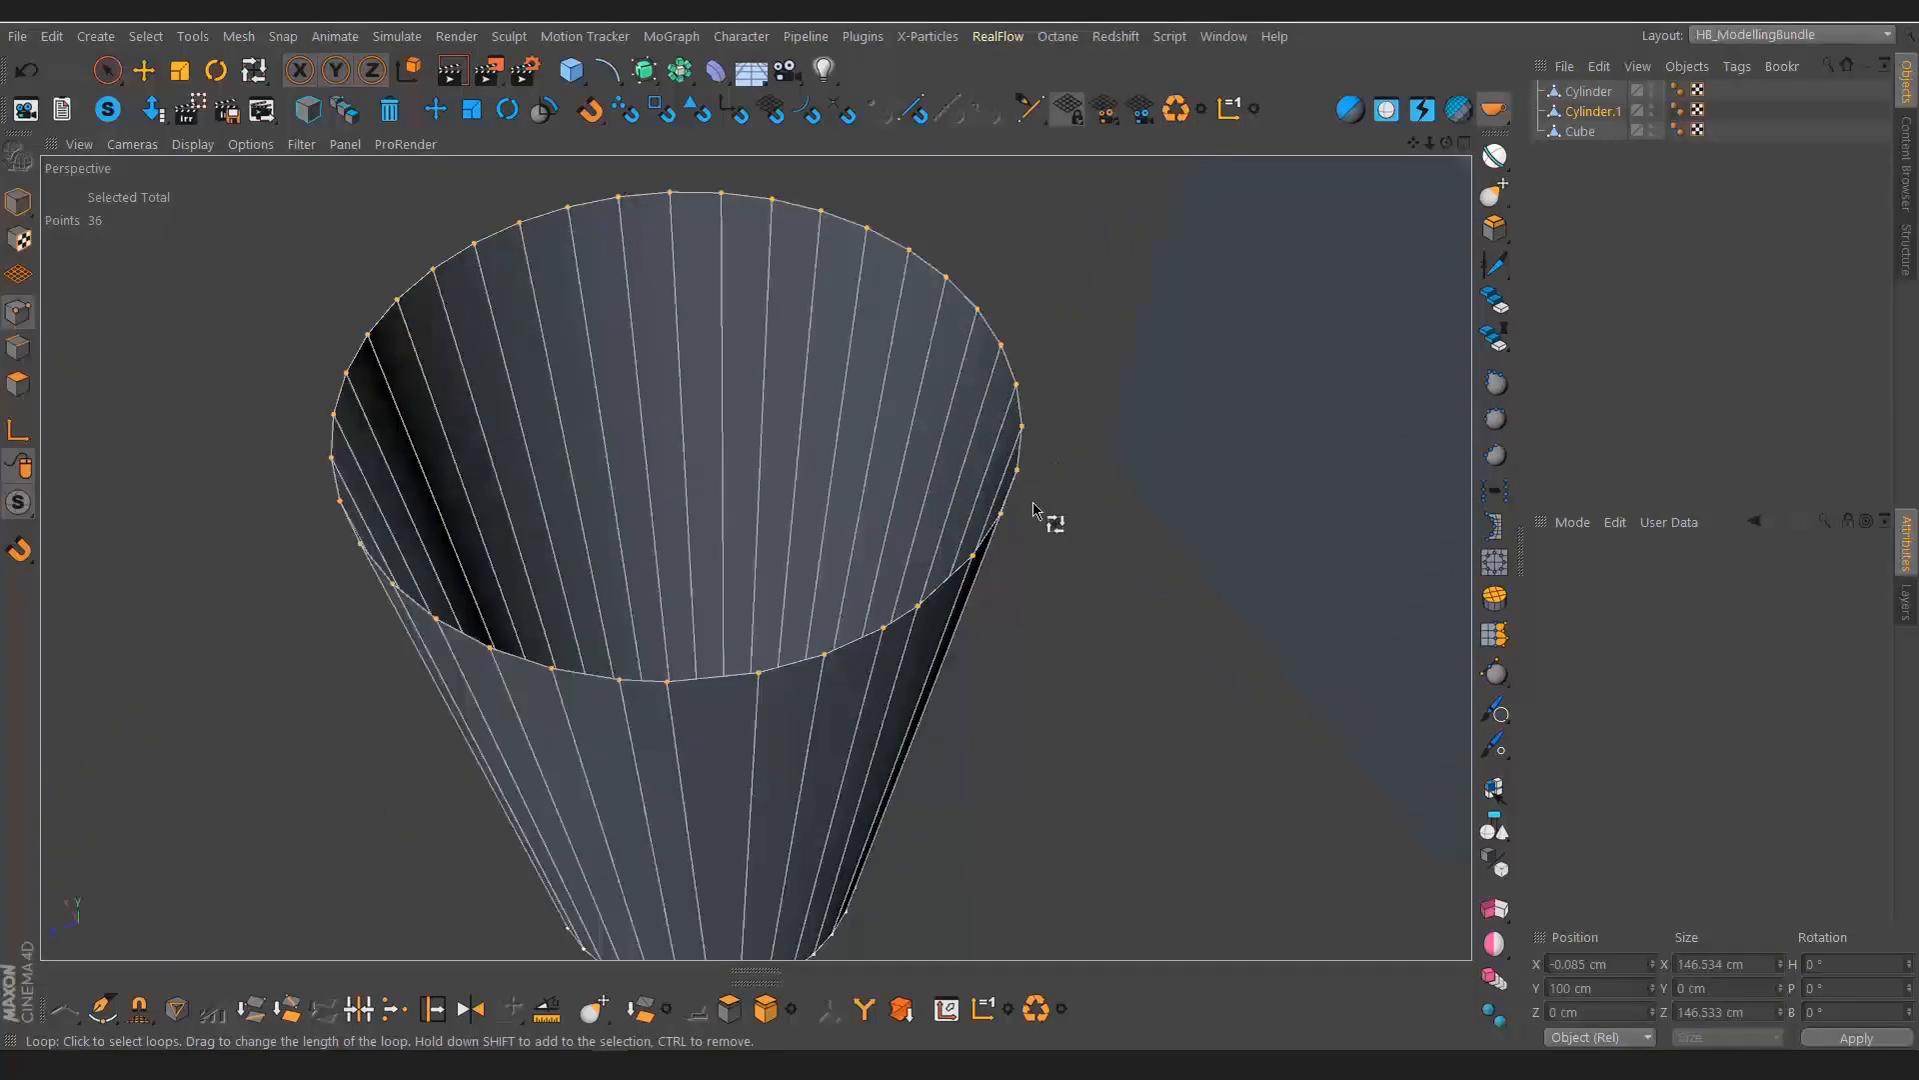
right_click_drag(1032, 502, 932, 518, "alt")
left_click_drag(931, 515, 926, 515, "alt")
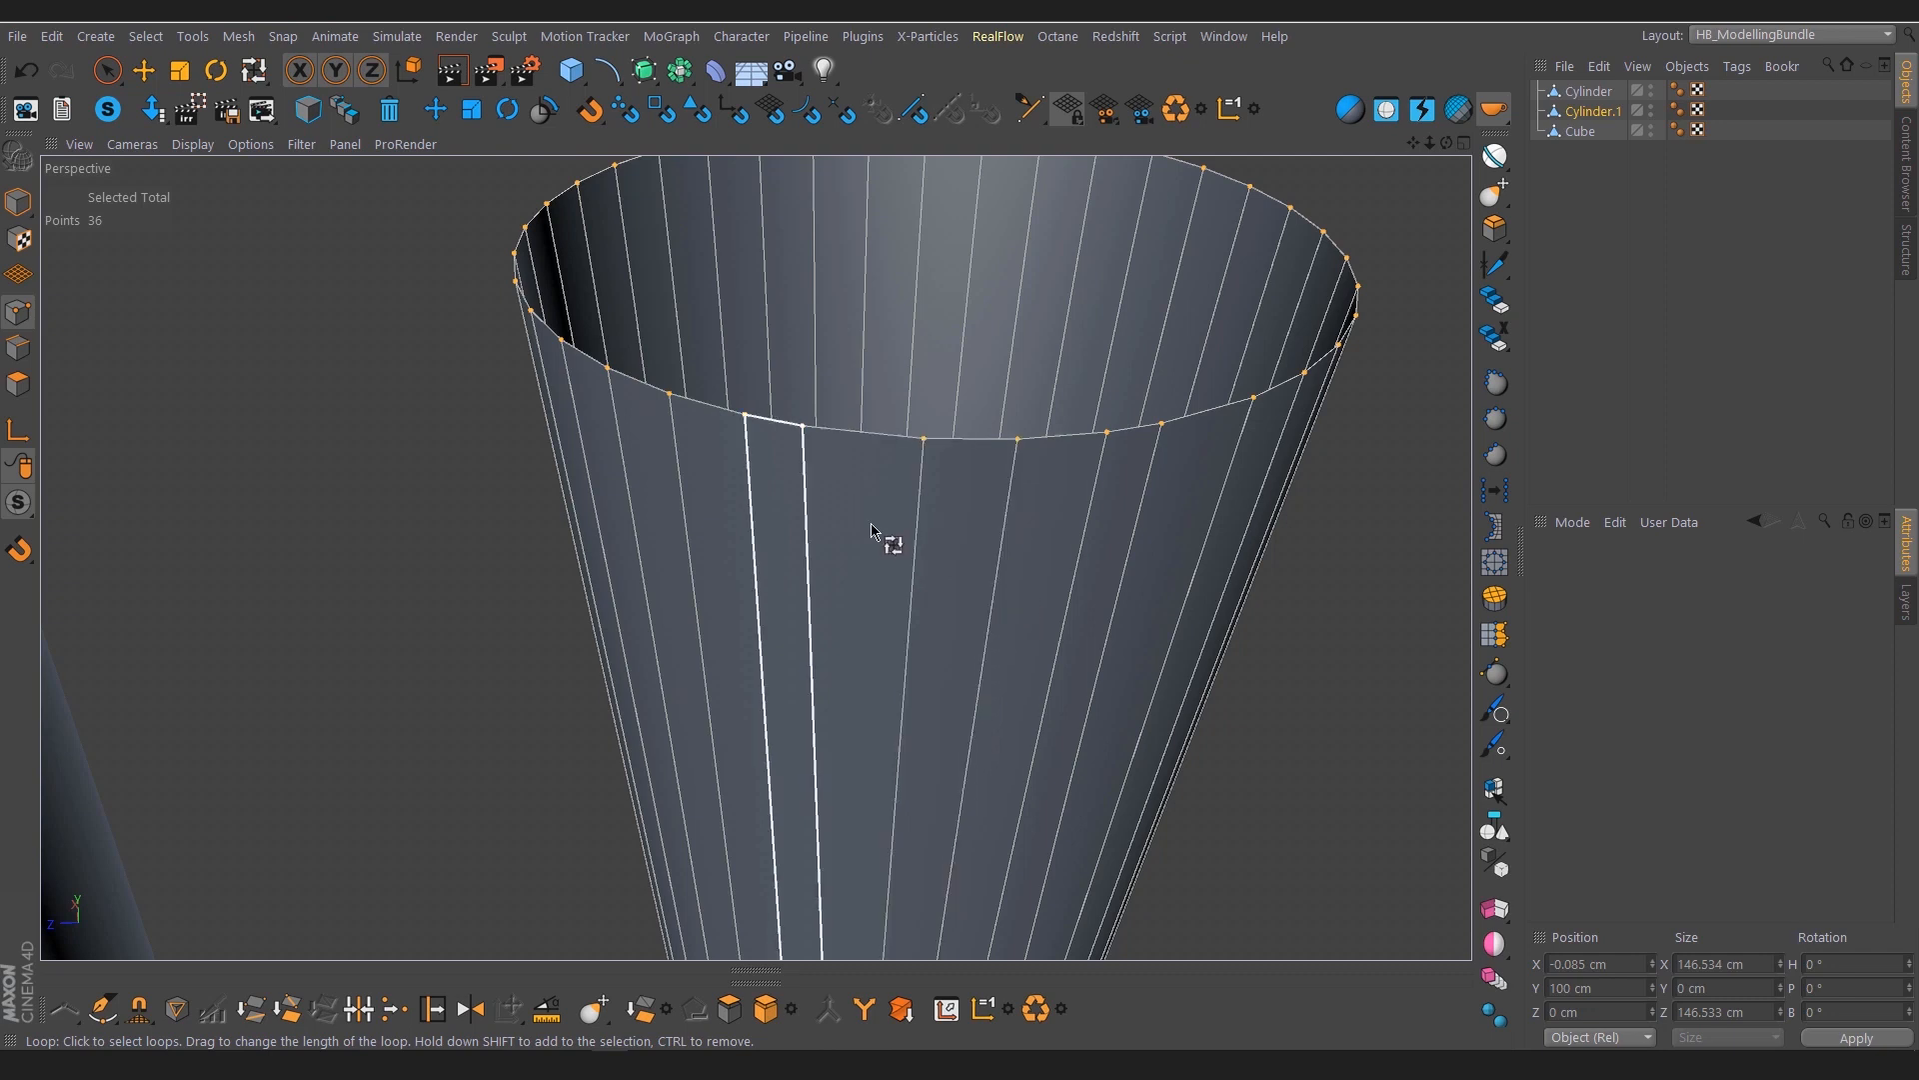
scroll(900, 557, "down", 3)
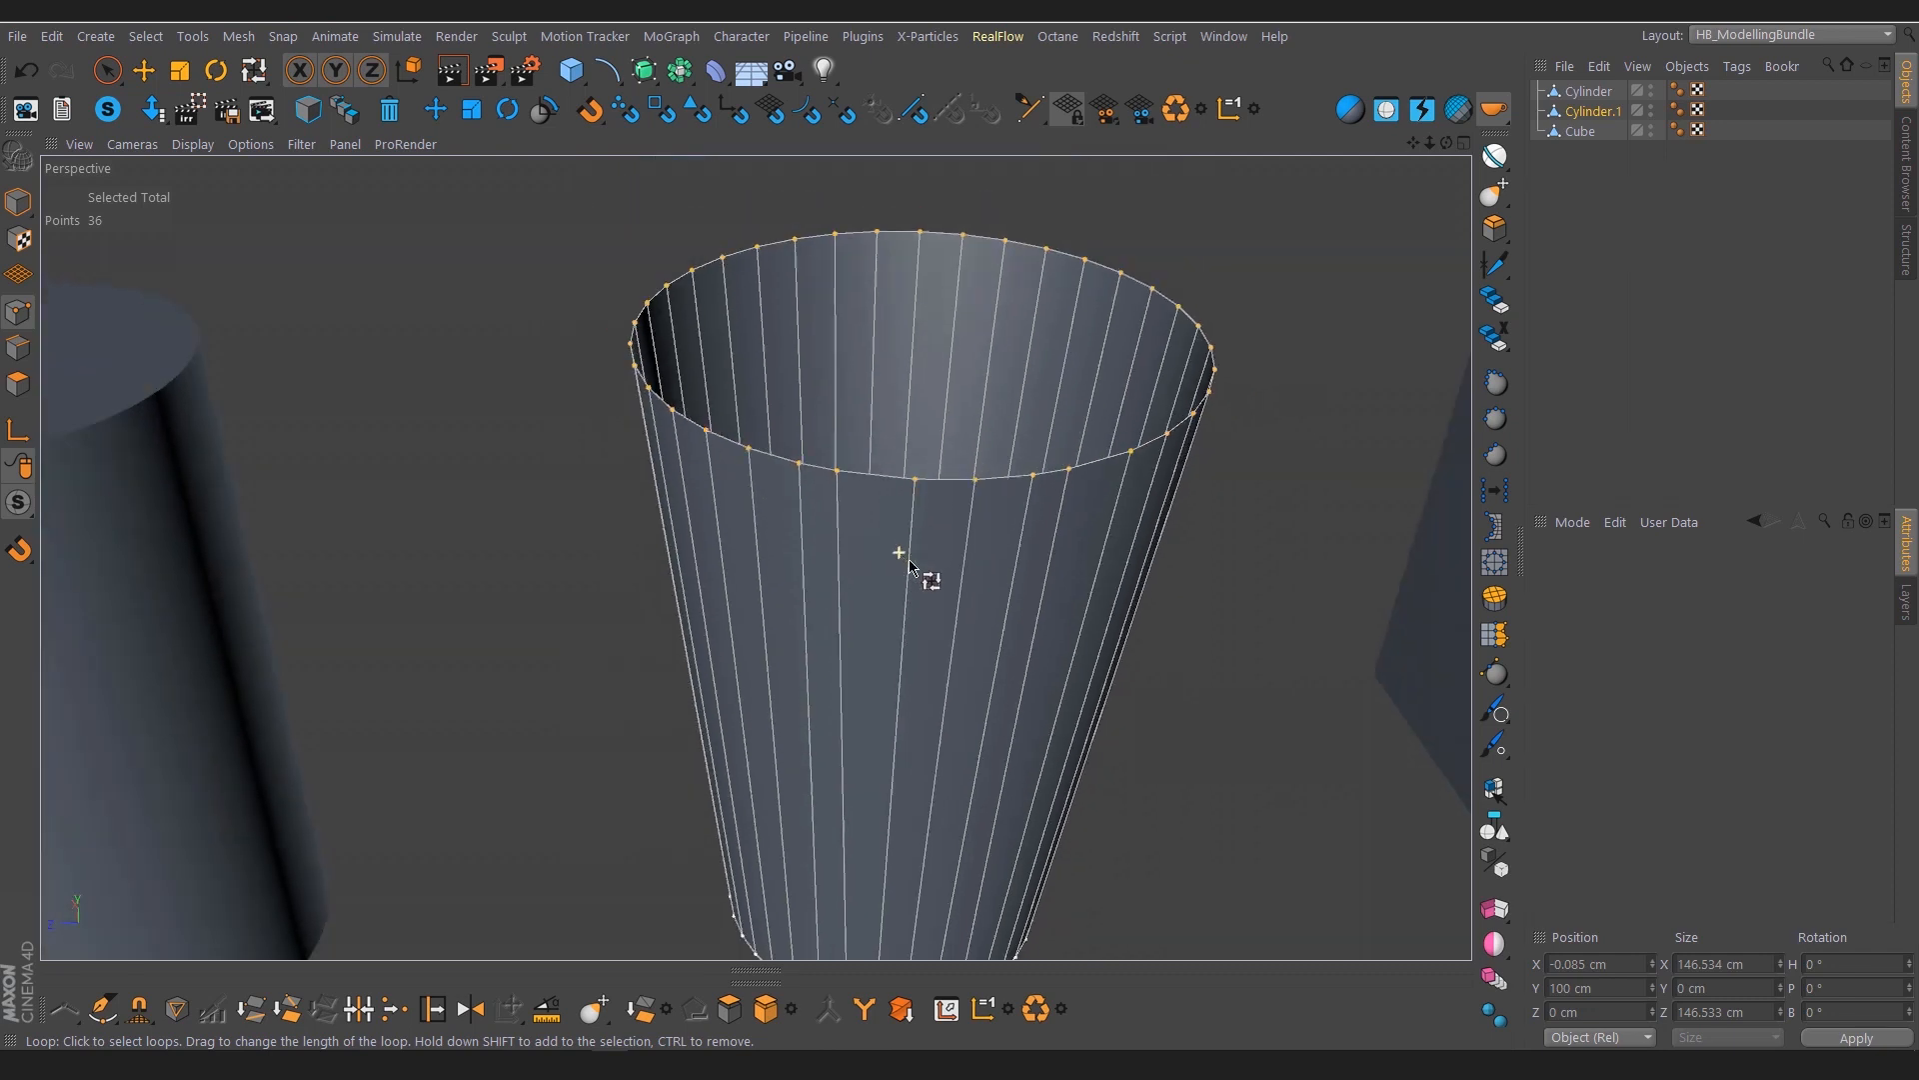
scroll(999, 588, "down", 4)
Select the Cube and pull the centre point of its front face out of the grid to about X -119 cm
key("space")
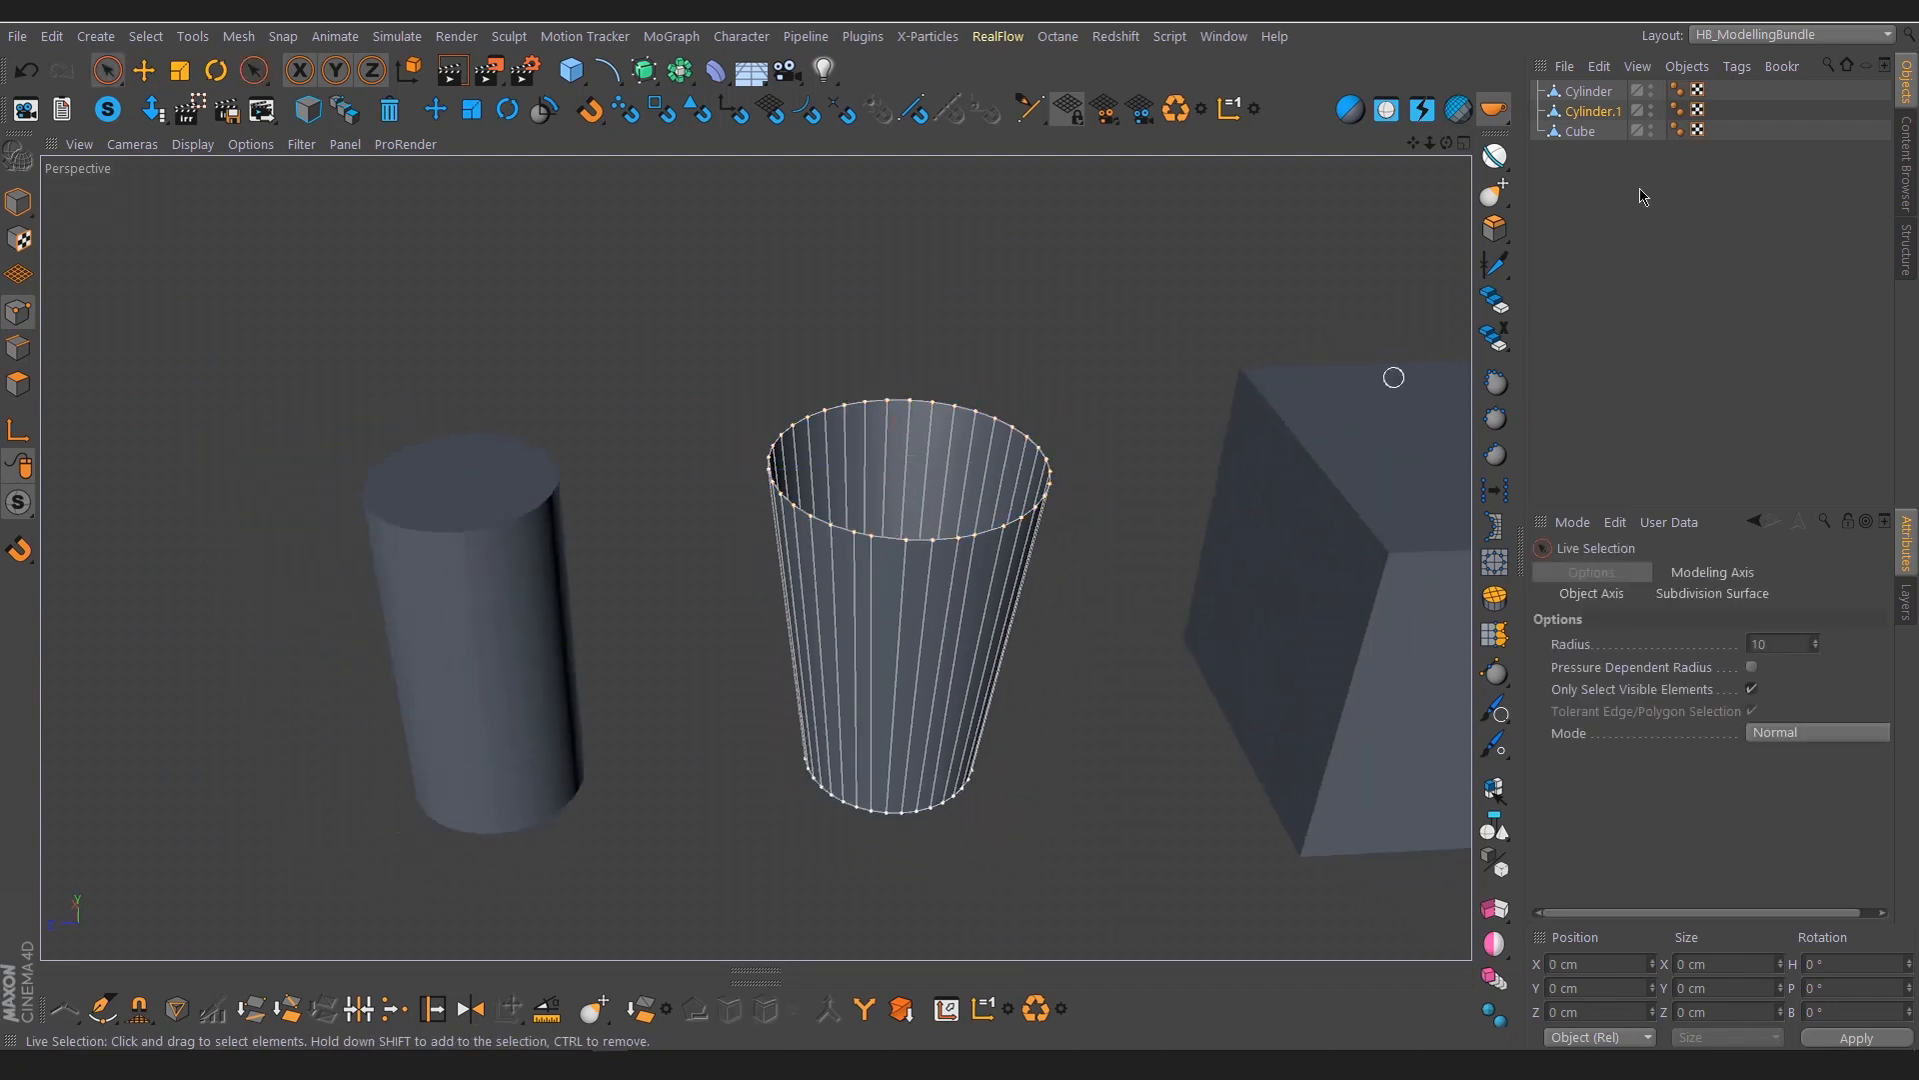
left_click(1582, 134)
scroll(1105, 503, "down", 4)
middle_click_drag(1281, 566, 1020, 476, "alt")
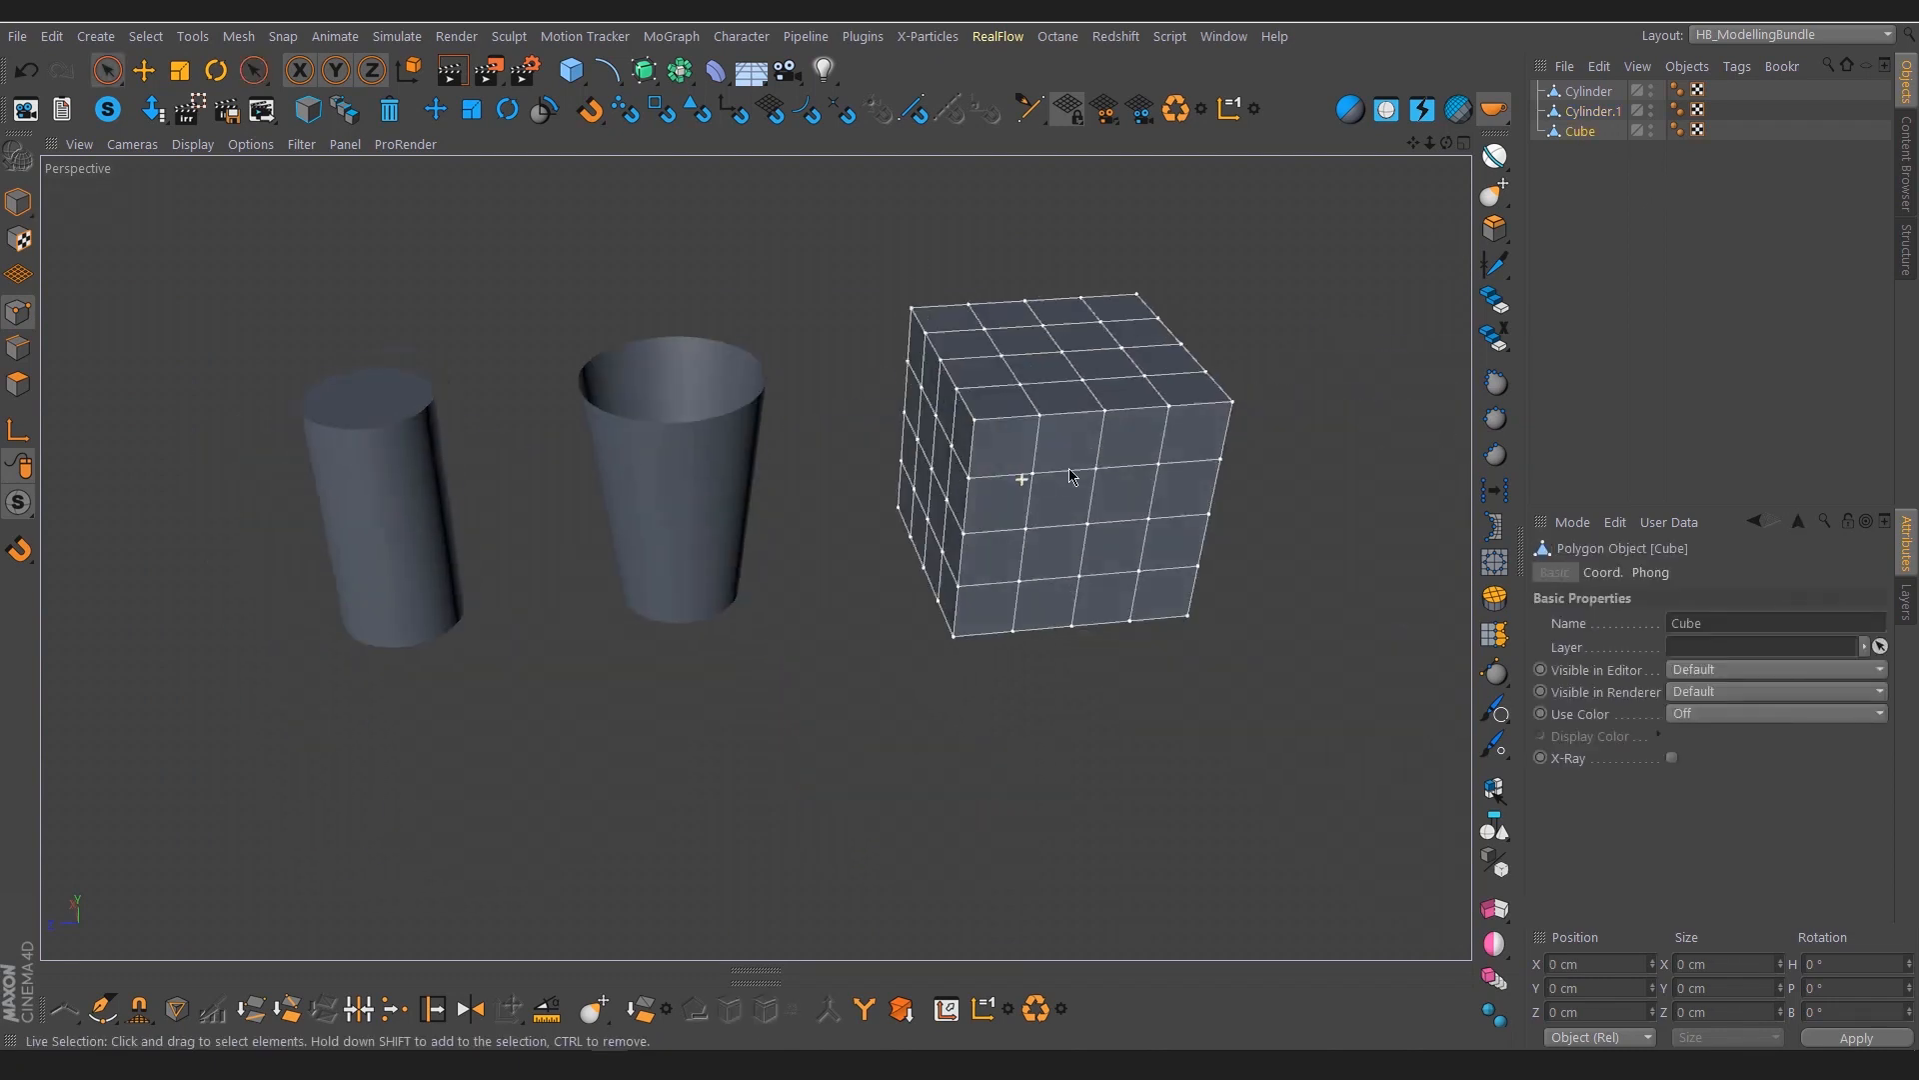
left_click_drag(978, 472, 1018, 494, "alt")
scroll(1020, 492, "up", 3)
scroll(880, 545, "up", 2)
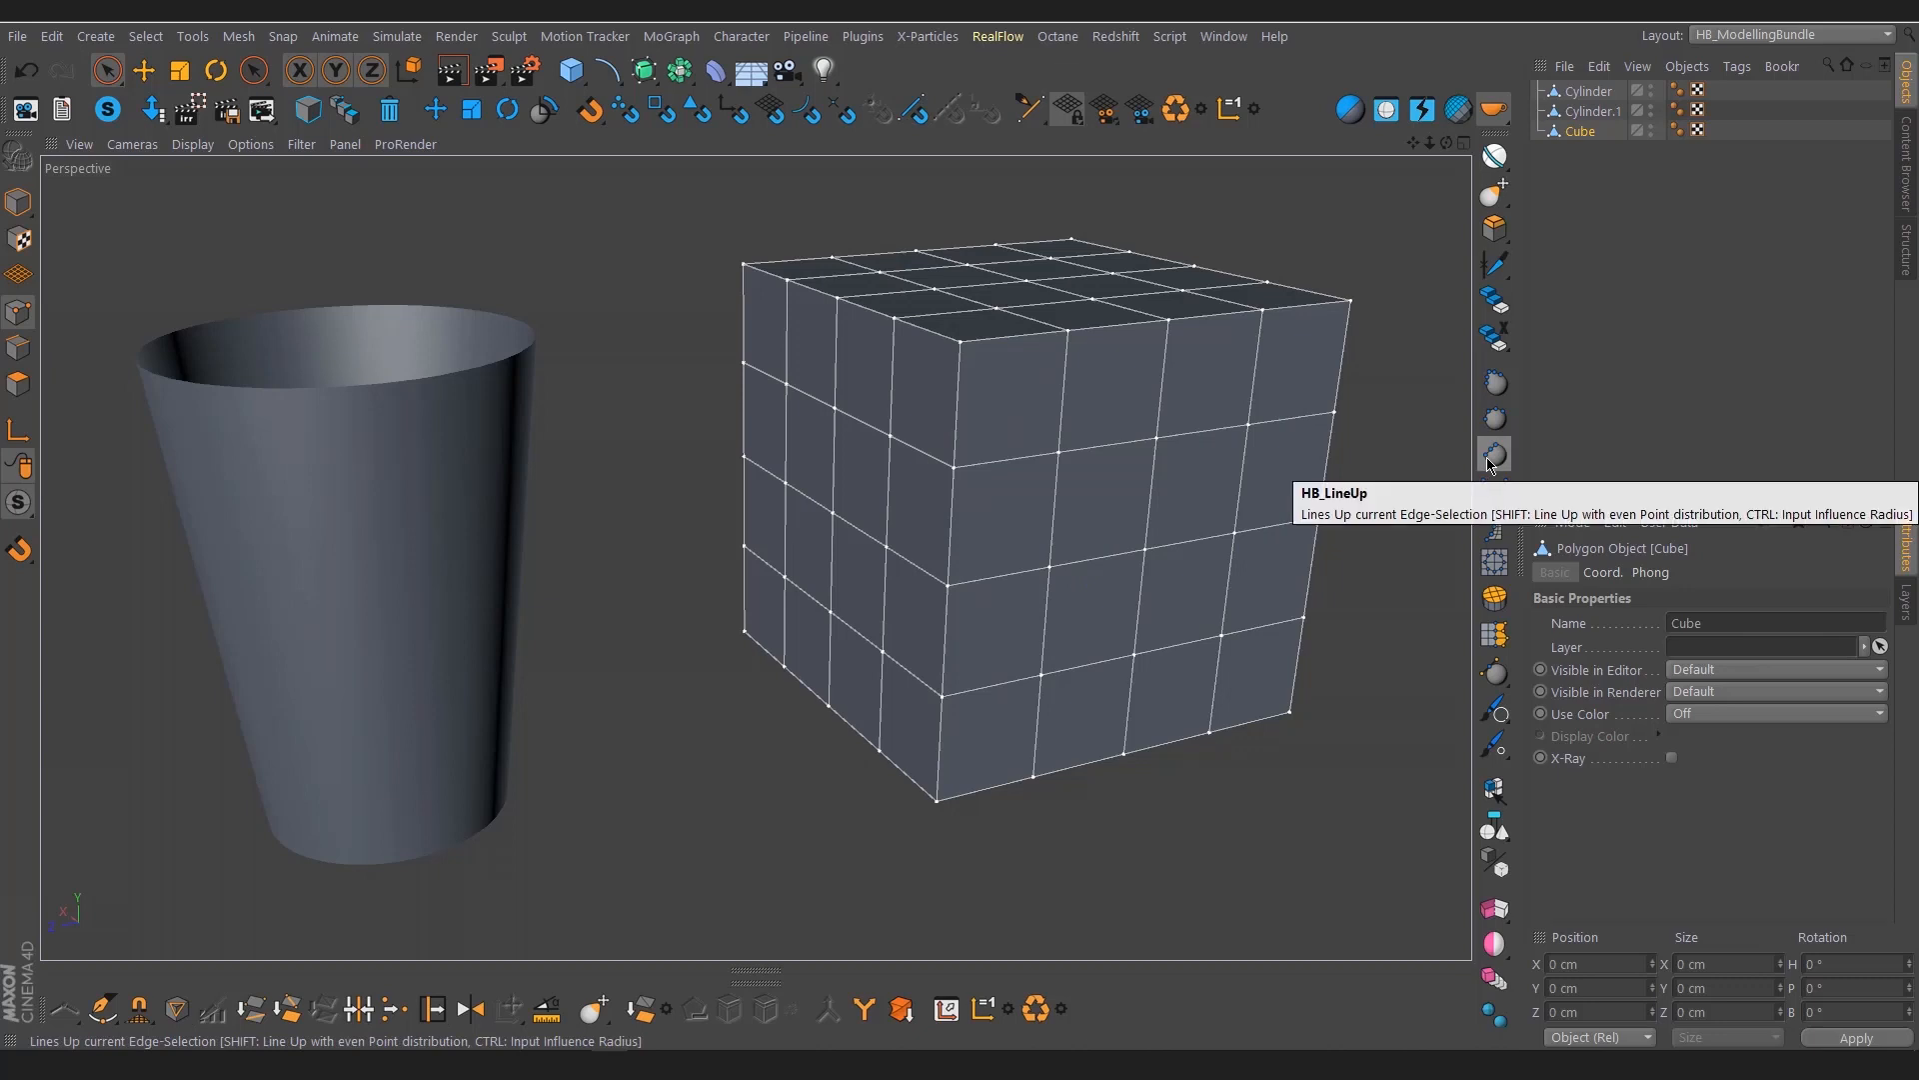
left_click(1144, 550)
left_click_drag(1028, 494, 1061, 507)
left_click_drag(1098, 584, 1053, 601, "alt")
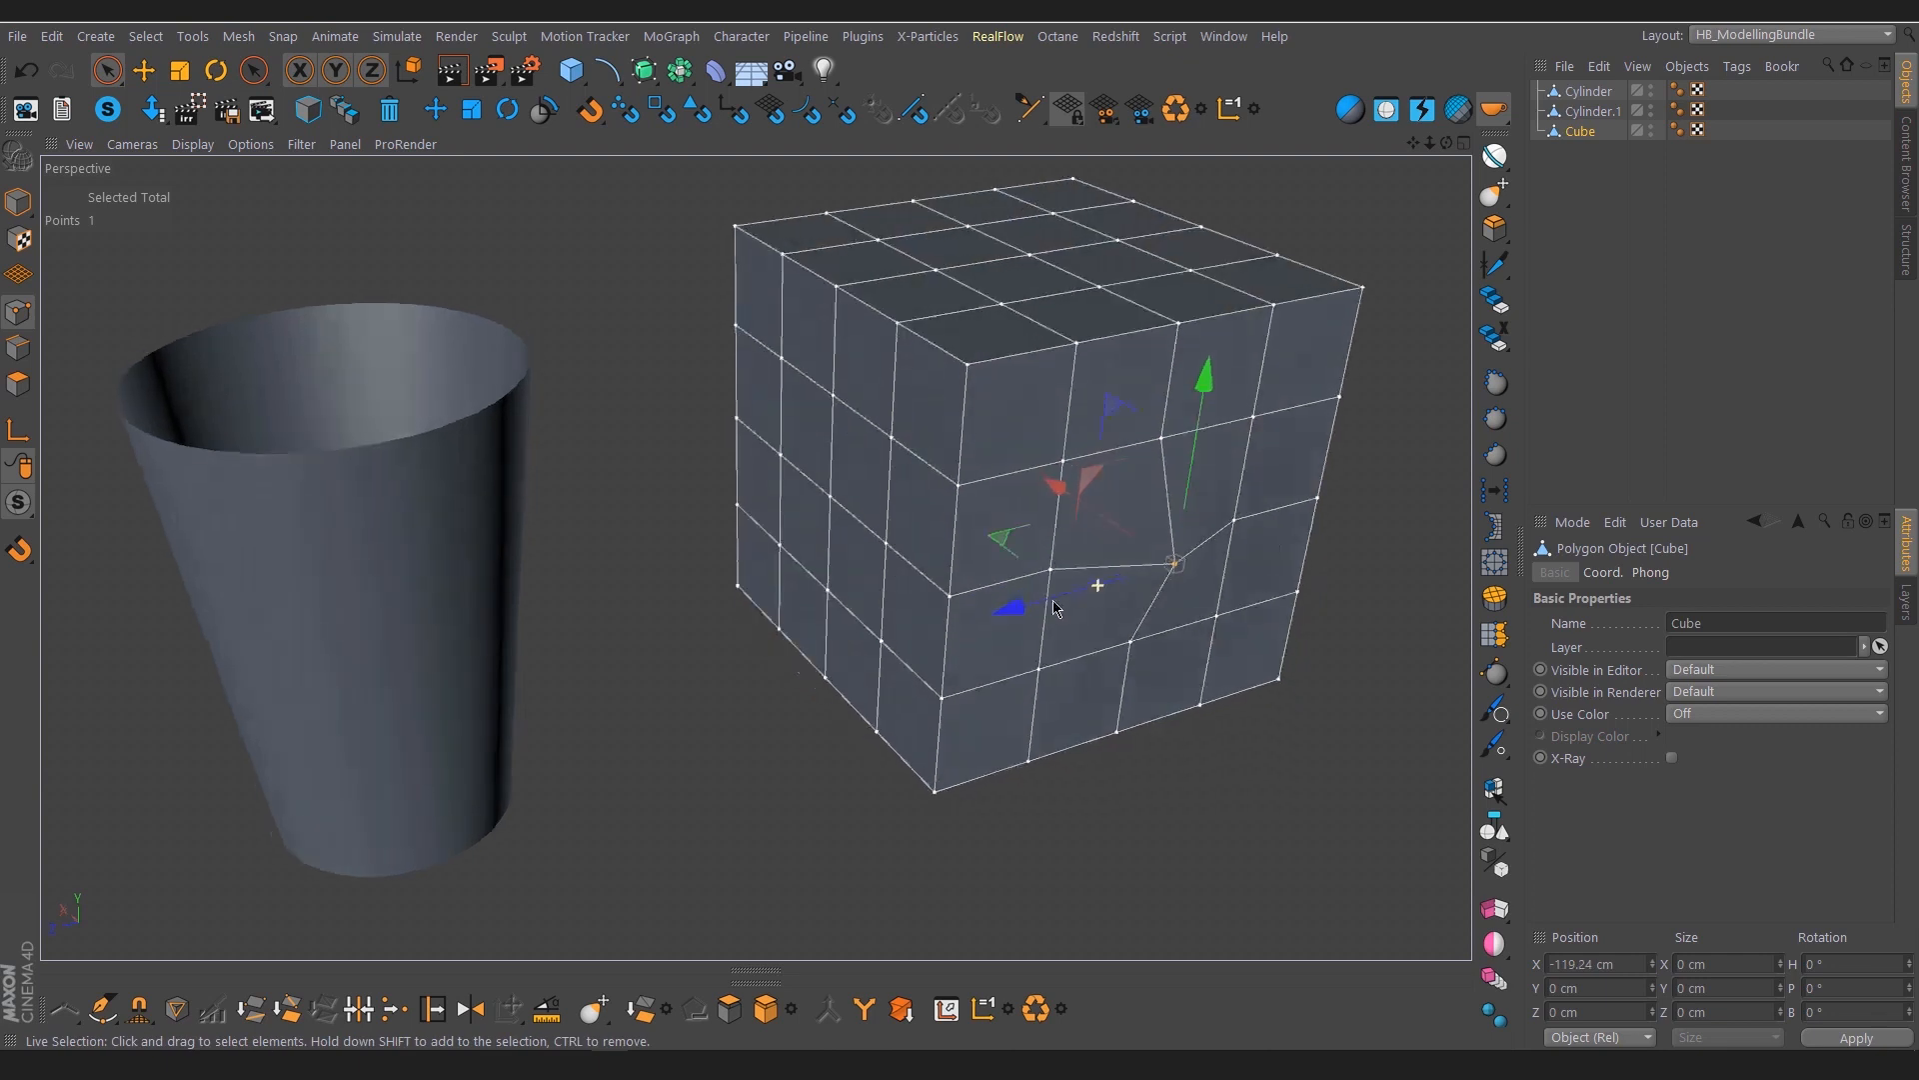
In edge mode, select the horizontal row of four edges through the cube's displaced point and line them up straight
key("Return")
key("e")
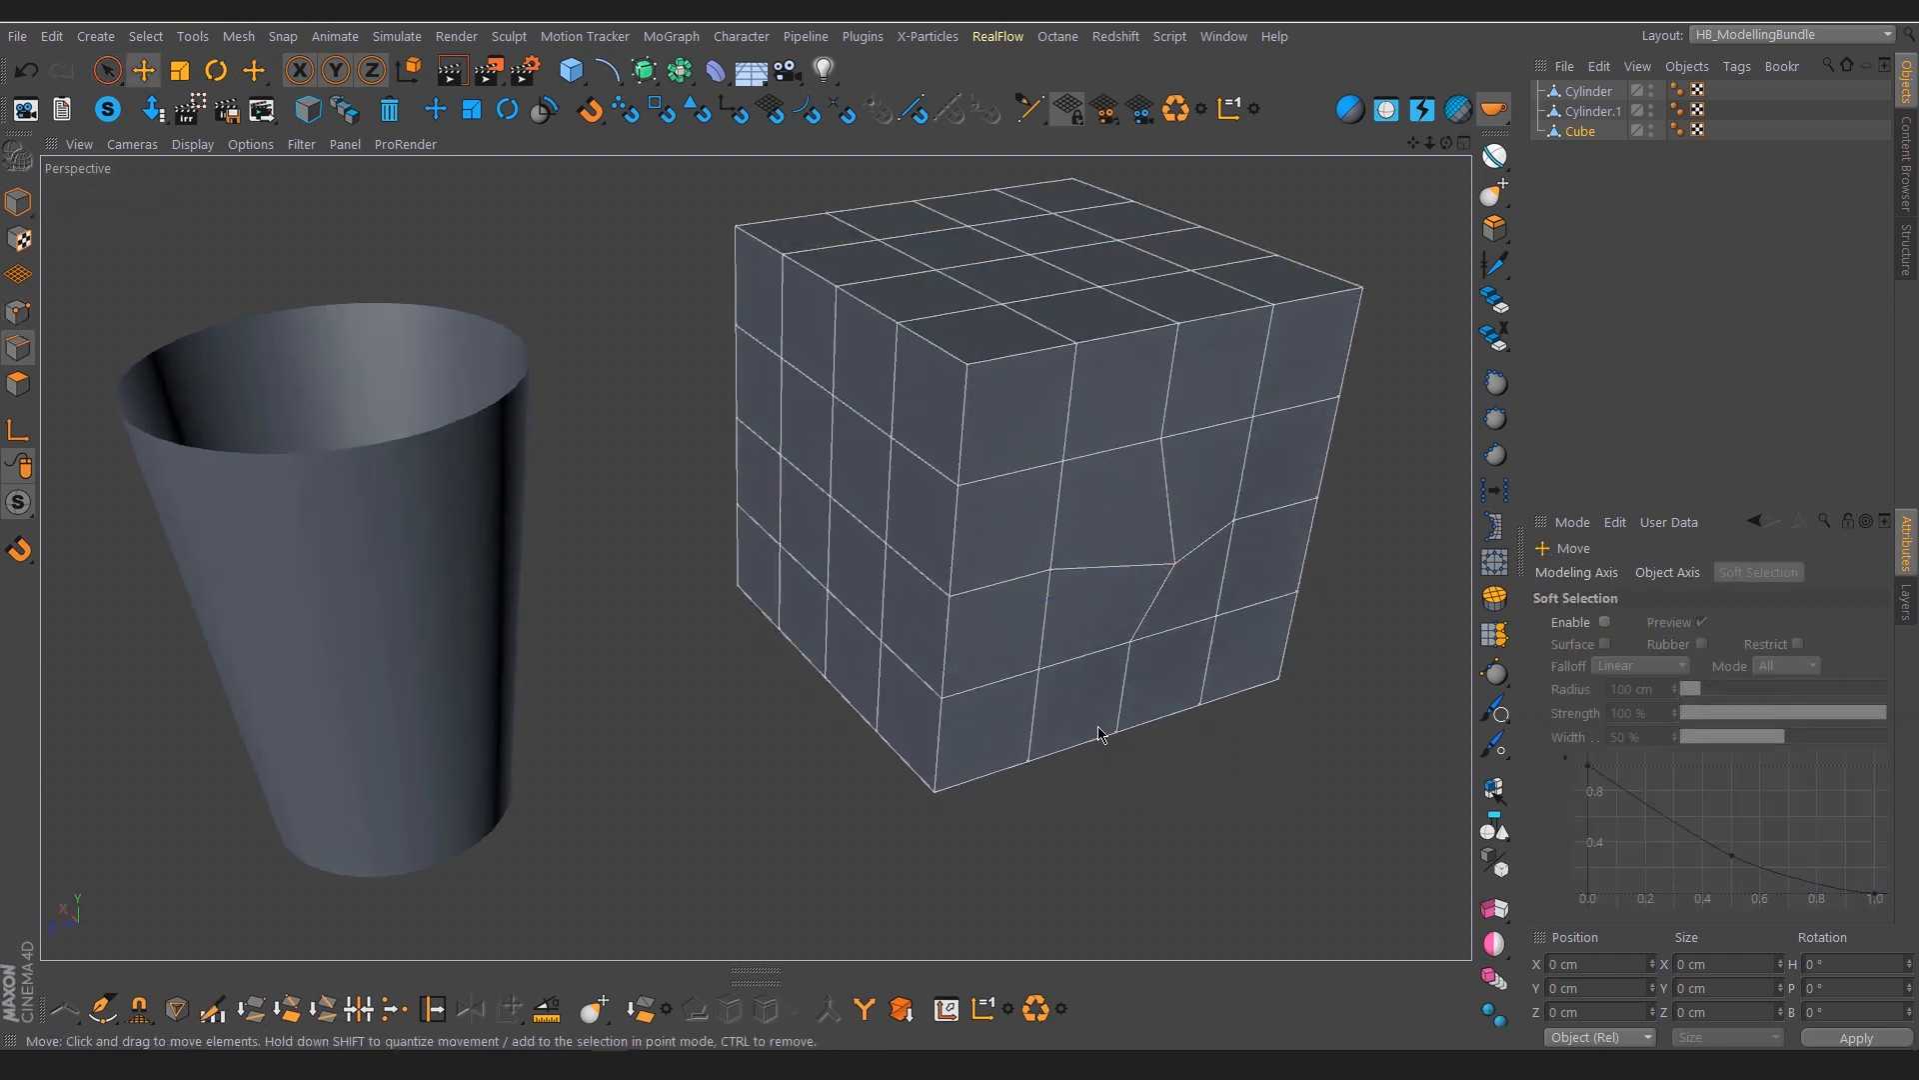
left_click(1000, 580)
left_click(1268, 514, "ctrl+shift")
middle_click_drag(1217, 562, 1043, 588, "alt")
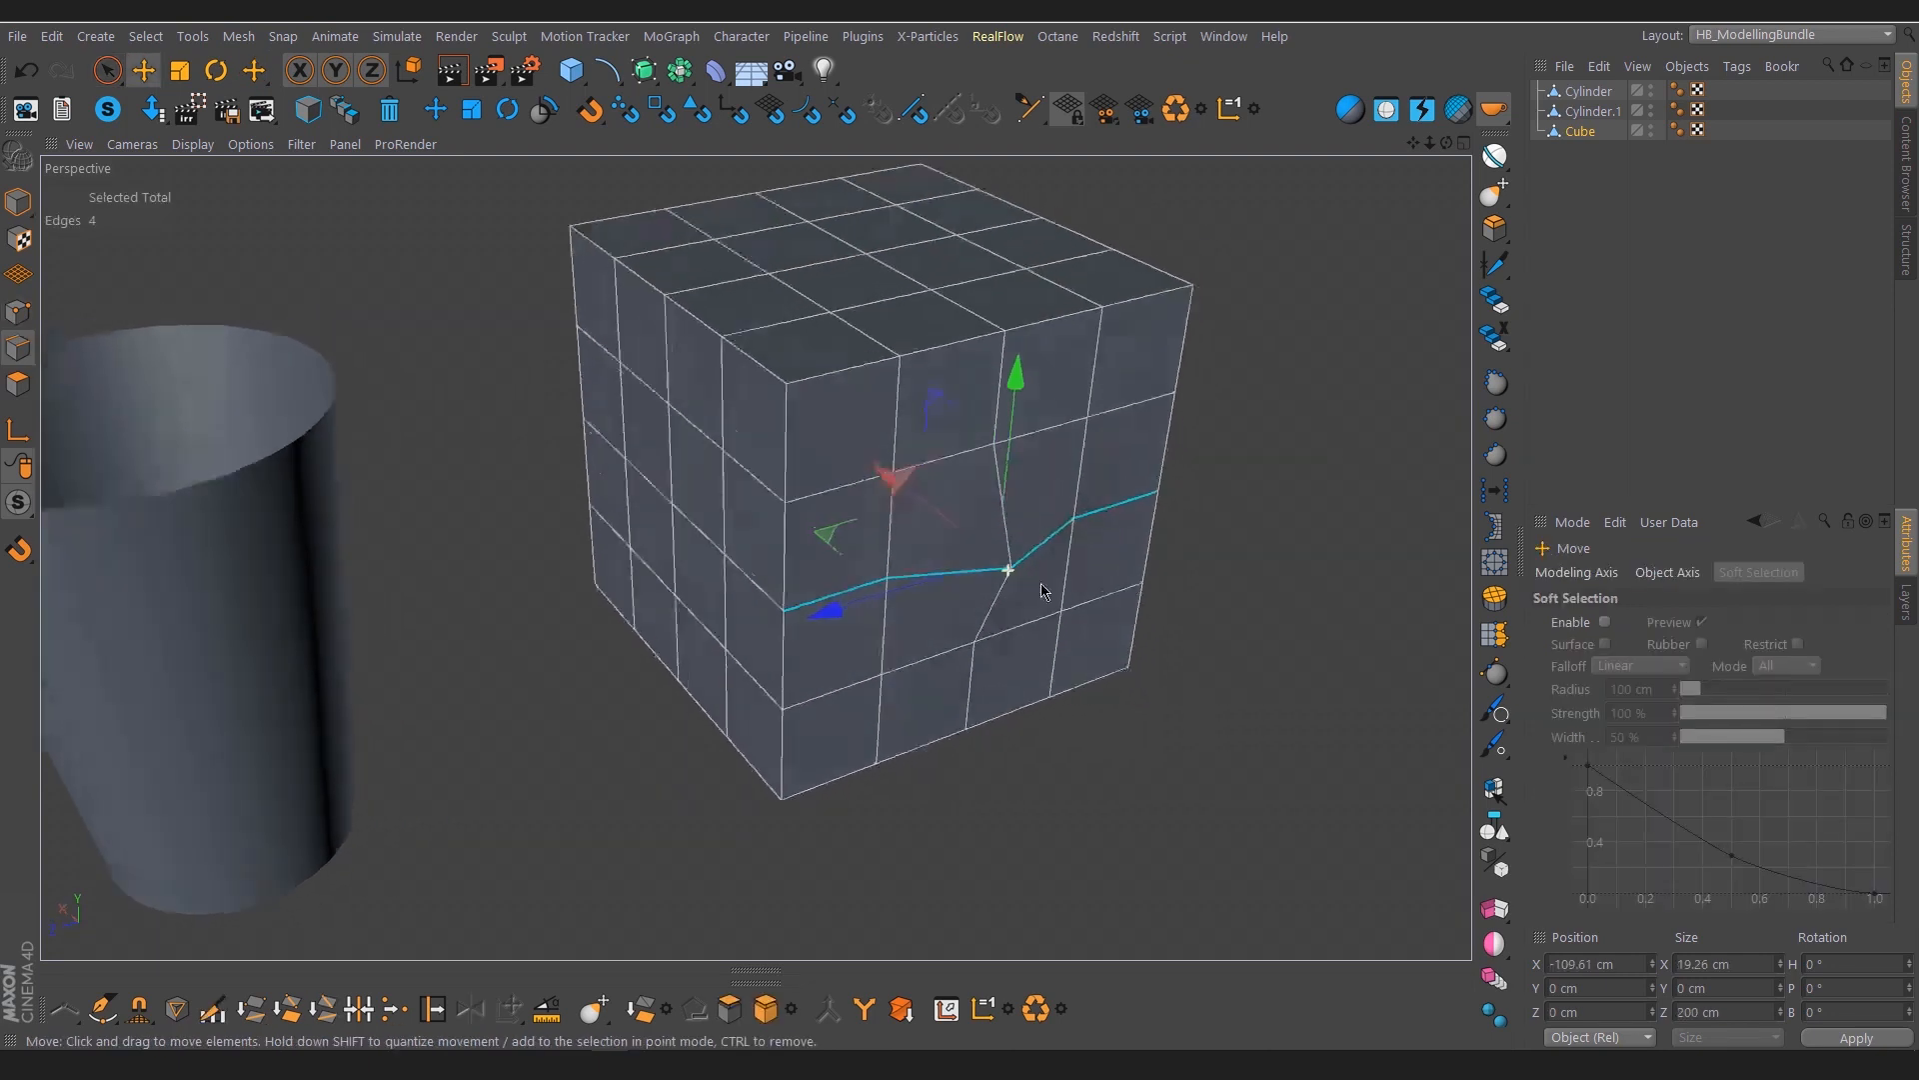
left_click_drag(1043, 588, 1005, 603, "alt")
right_click_drag(1005, 604, 1034, 603, "alt")
left_click_drag(1035, 604, 1127, 583, "alt")
middle_click_drag(1126, 583, 1006, 515, "alt")
left_click_drag(1006, 515, 886, 585, "alt")
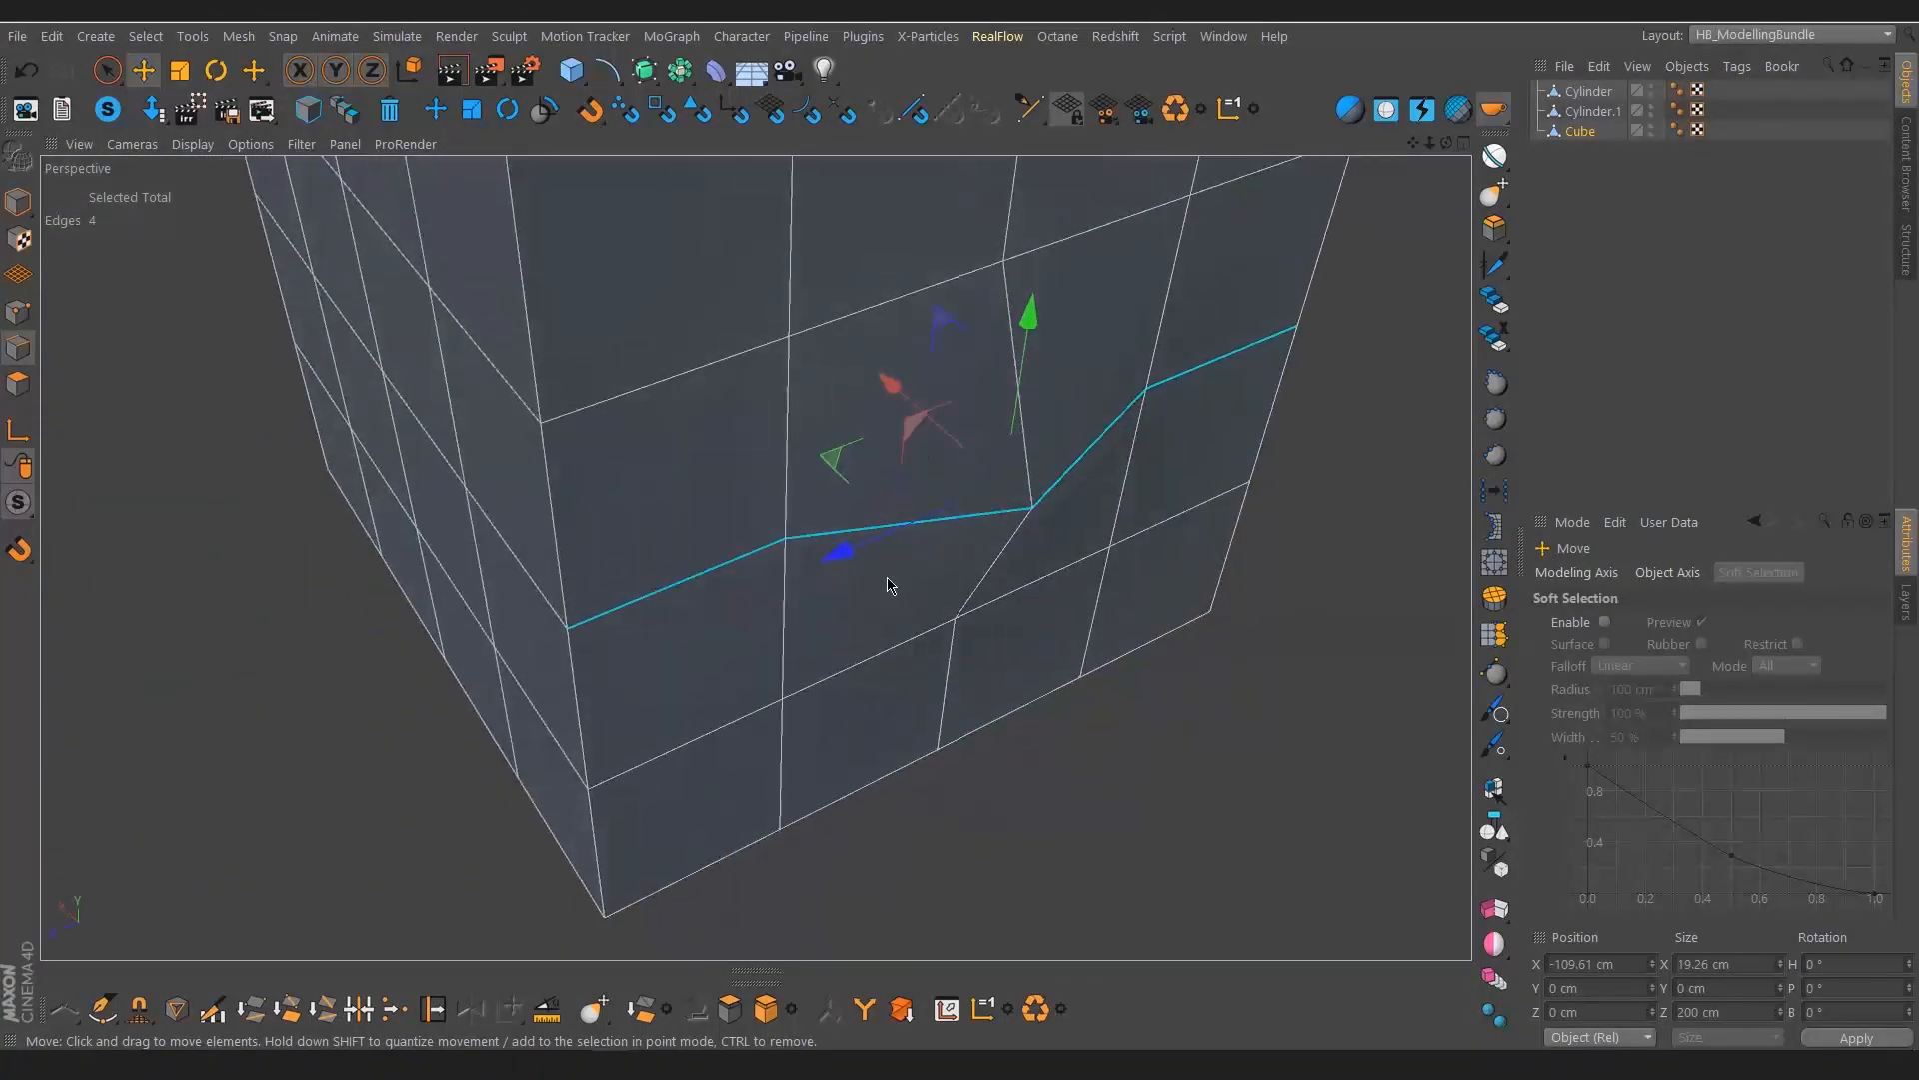
left_click(1496, 456)
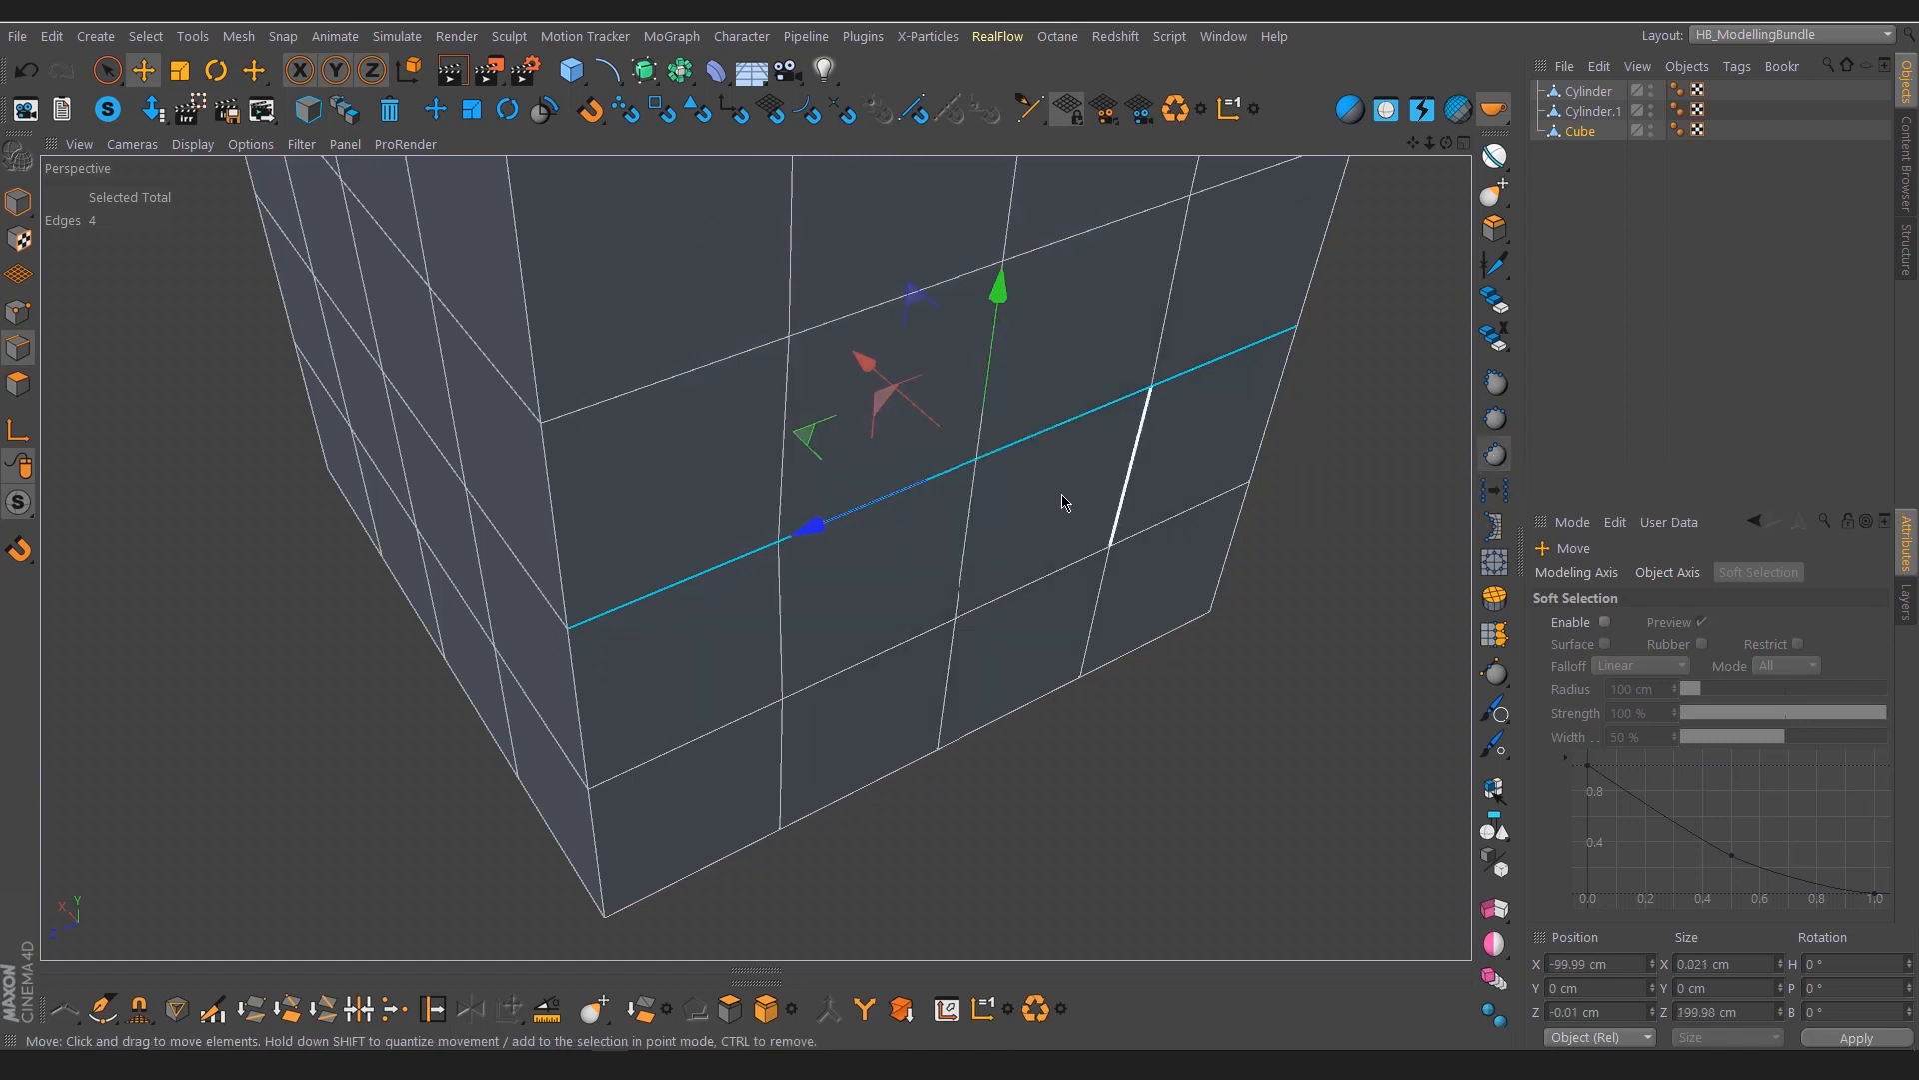
Inspect the Cube's straightened edge row from several angles, clear the edge selection, and view the Cube beside both cylinders
left_click_drag(1062, 501, 1053, 544, "alt")
right_click_drag(1054, 544, 928, 563, "alt")
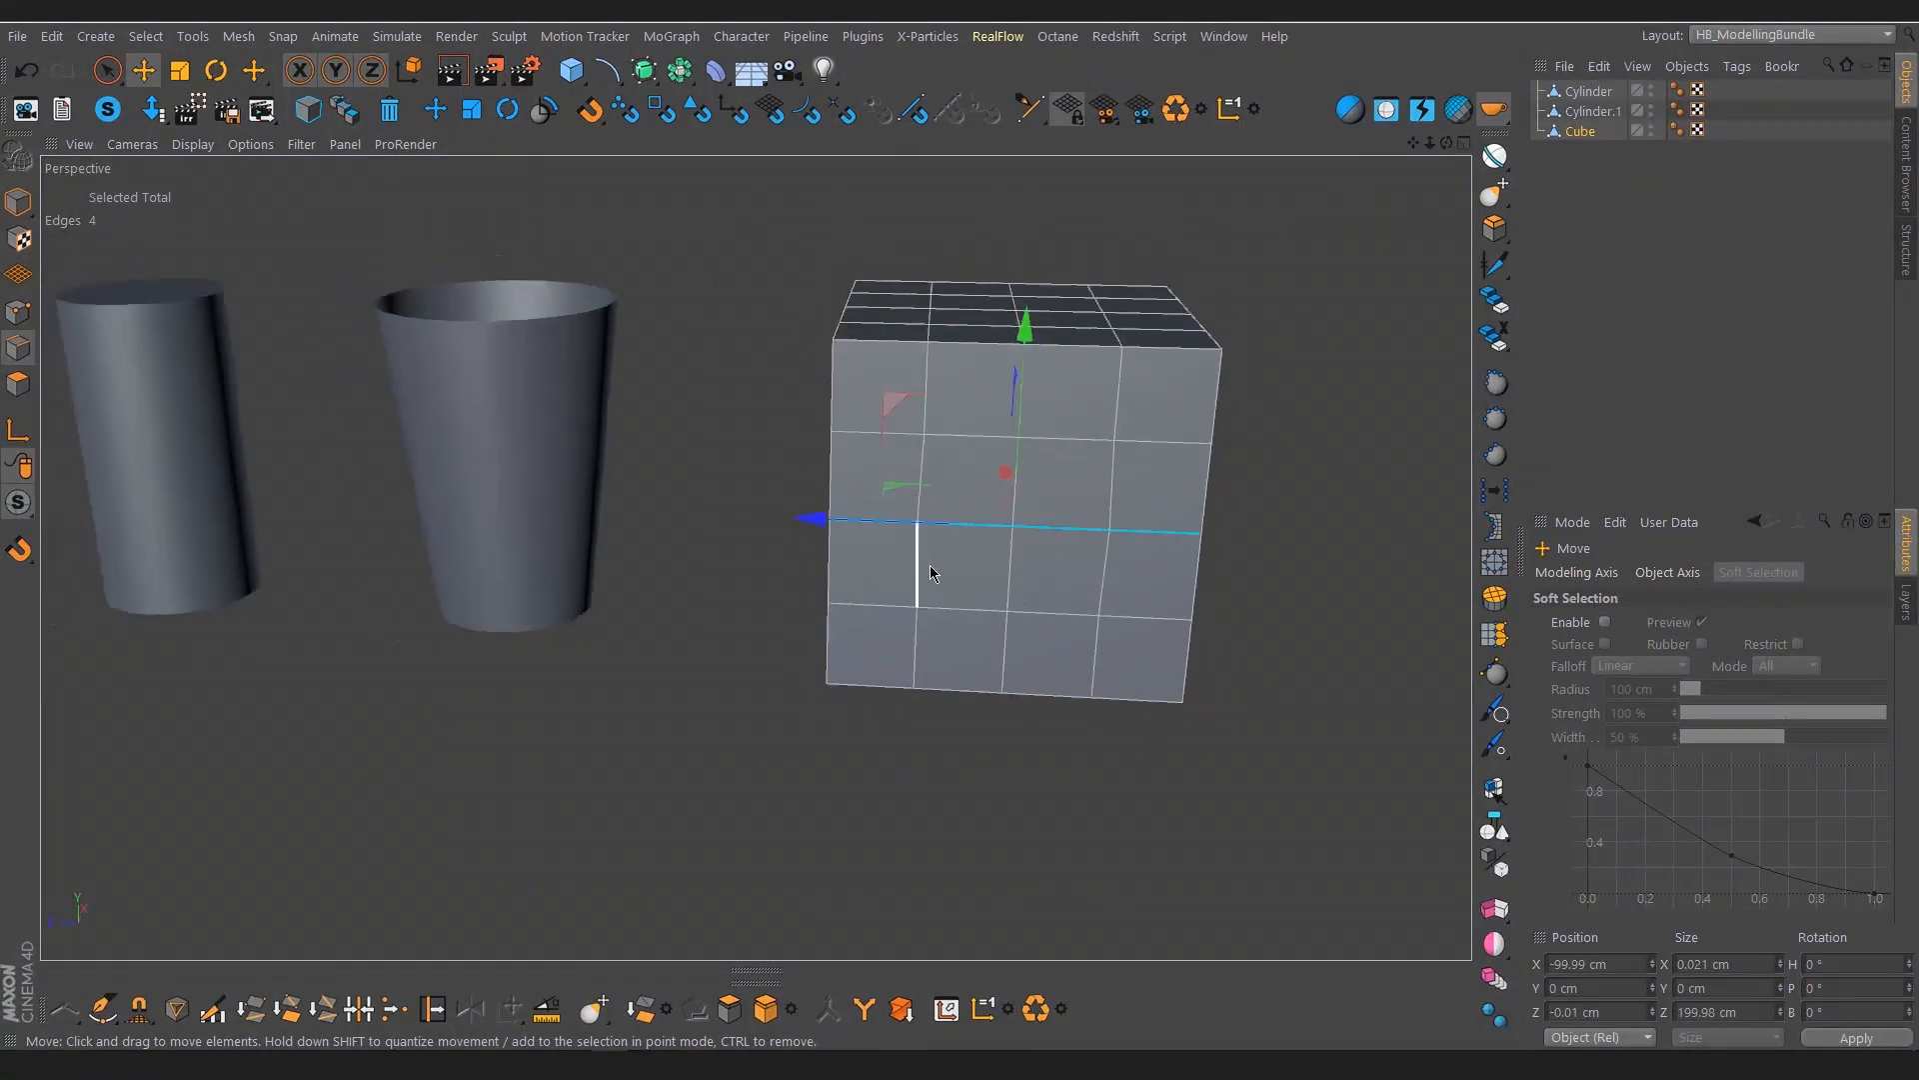
left_click_drag(928, 564, 1159, 525, "alt")
right_click_drag(1010, 522, 1144, 501, "alt")
left_click_drag(1076, 506, 910, 605, "alt")
right_click_drag(1062, 519, 953, 499, "alt")
middle_click_drag(951, 494, 951, 573, "alt")
left_click_drag(951, 574, 1104, 520, "alt")
left_click(1242, 524)
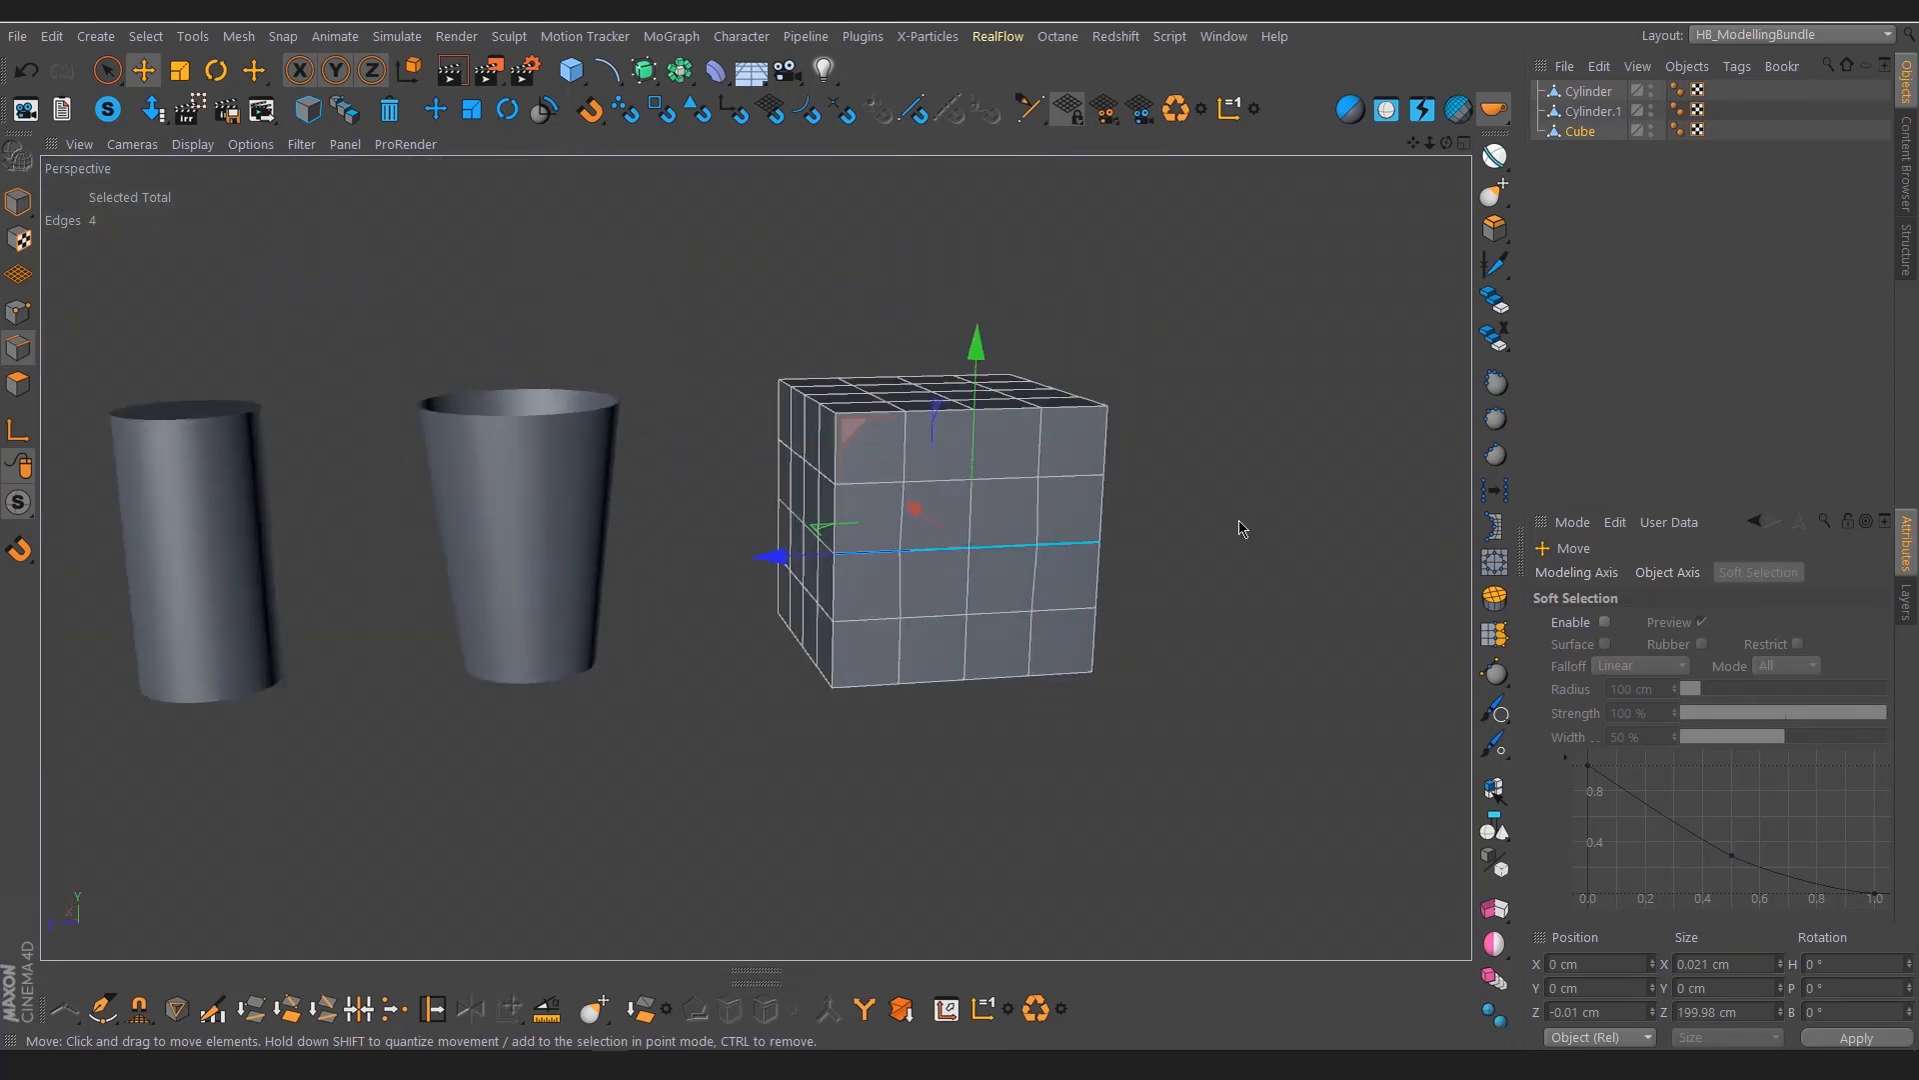
right_click_drag(990, 497, 1004, 518, "alt")
left_click_drag(829, 557, 881, 555, "alt")
middle_click_drag(880, 556, 952, 528, "alt")
left_click_drag(951, 528, 942, 500, "alt")
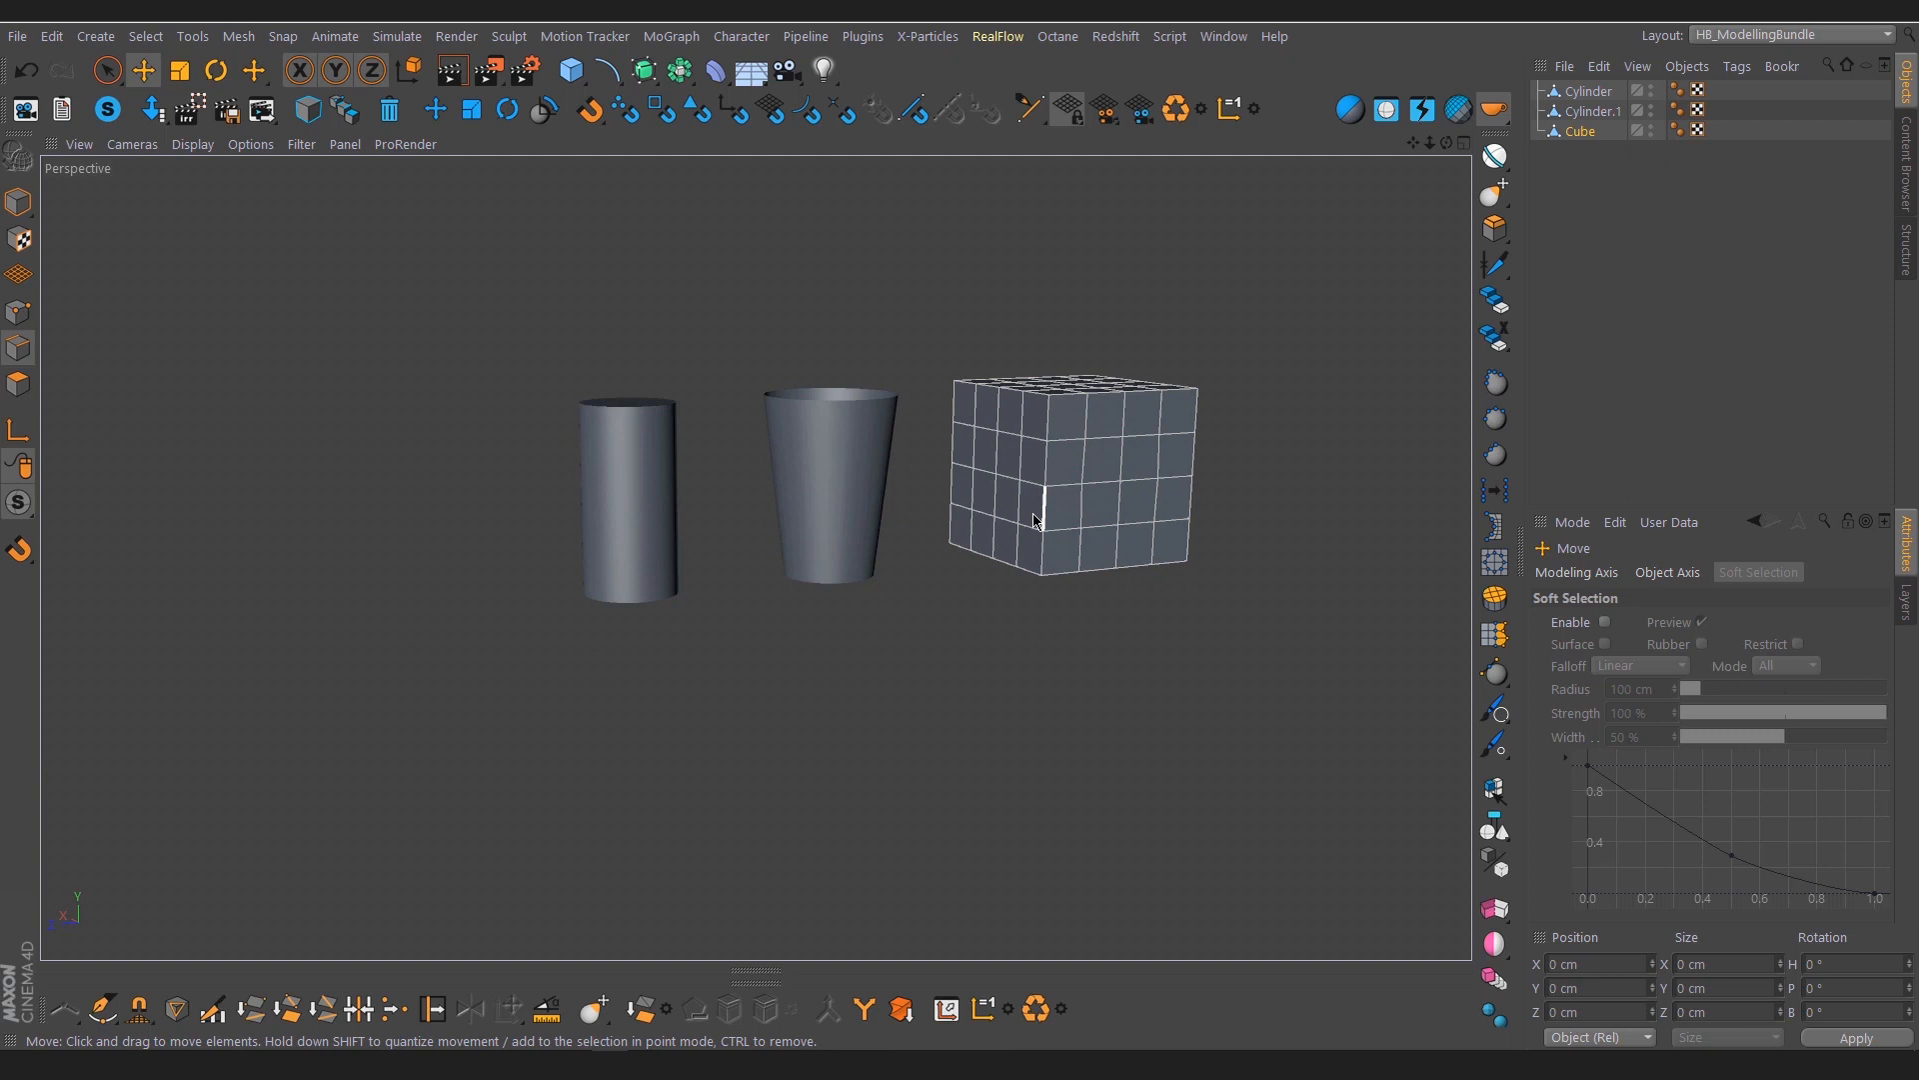
middle_click_drag(1039, 502, 971, 538, "alt")
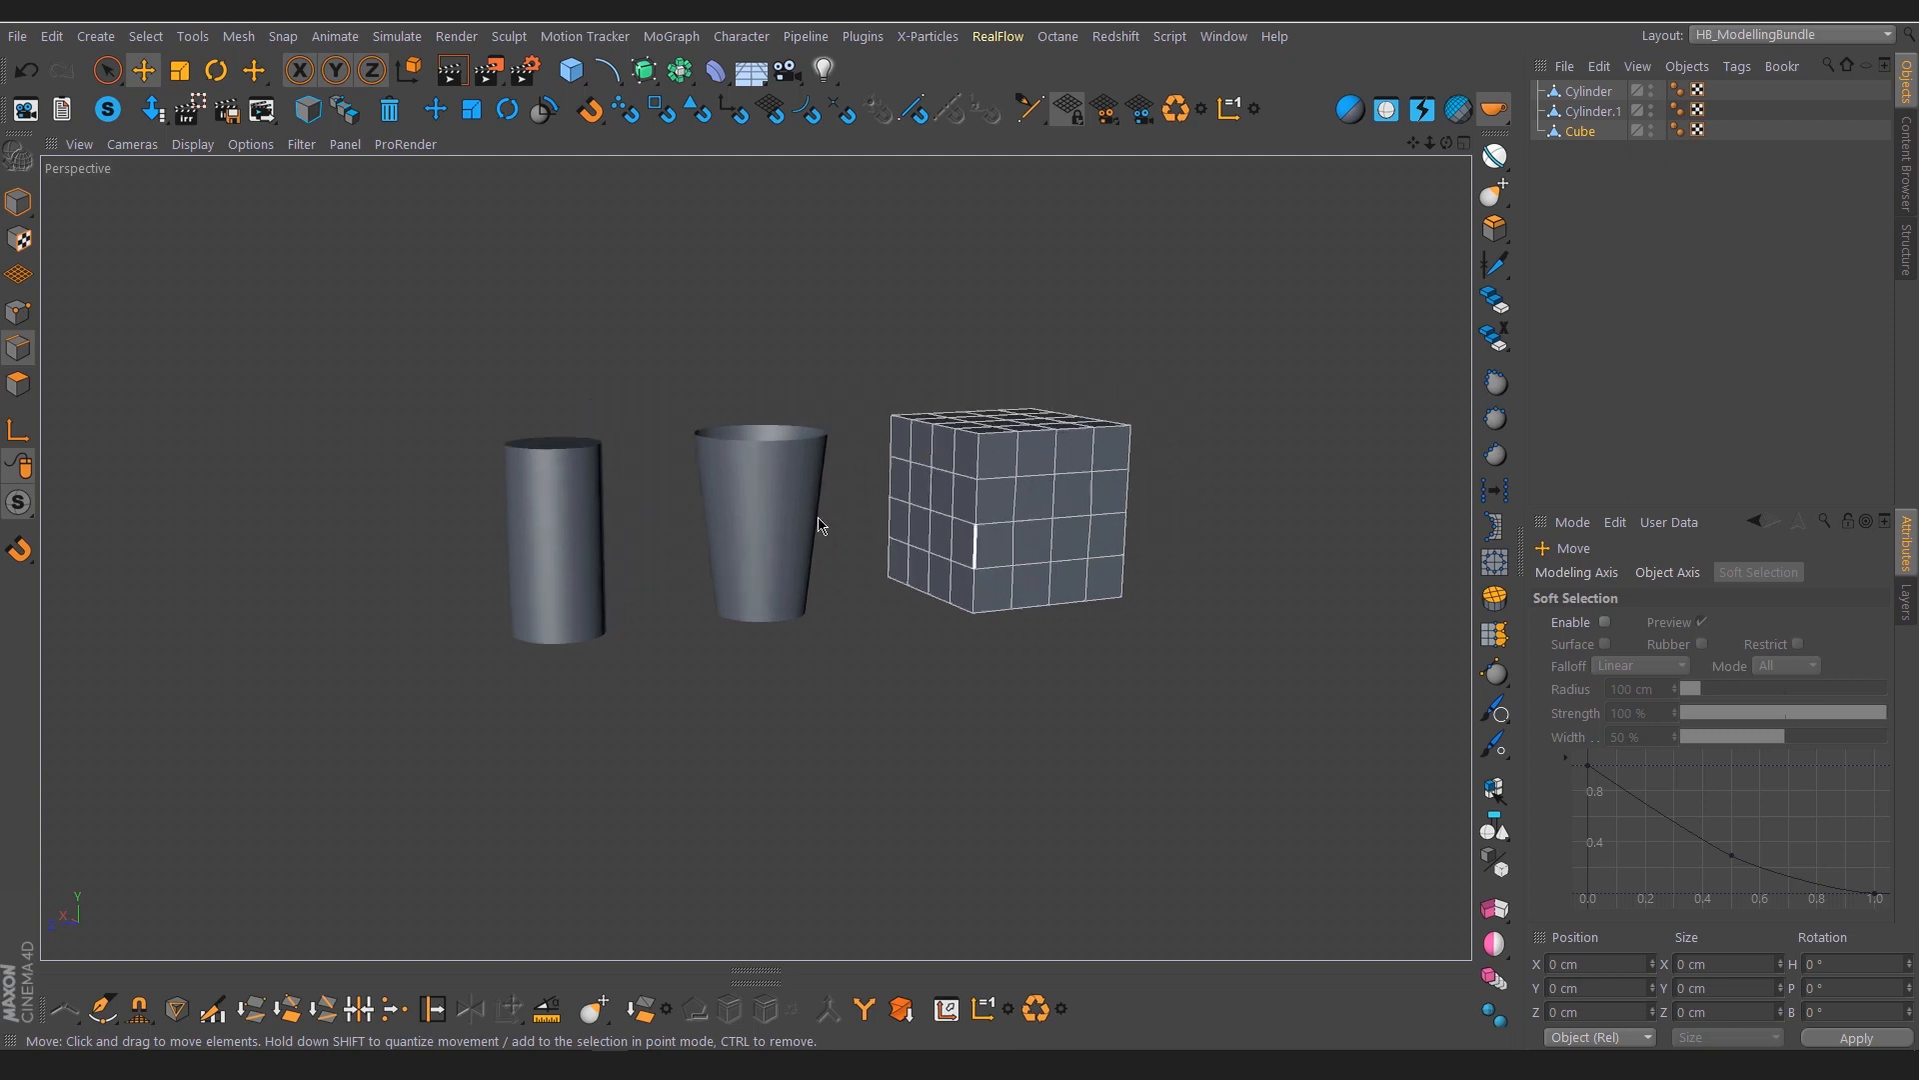
mouse_move(822, 519)
left_mouse_down("alt")
mouse_move(850, 533)
mouse_move(836, 524)
left_mouse_up("alt")
right_click_drag(819, 498, 845, 520, "alt")
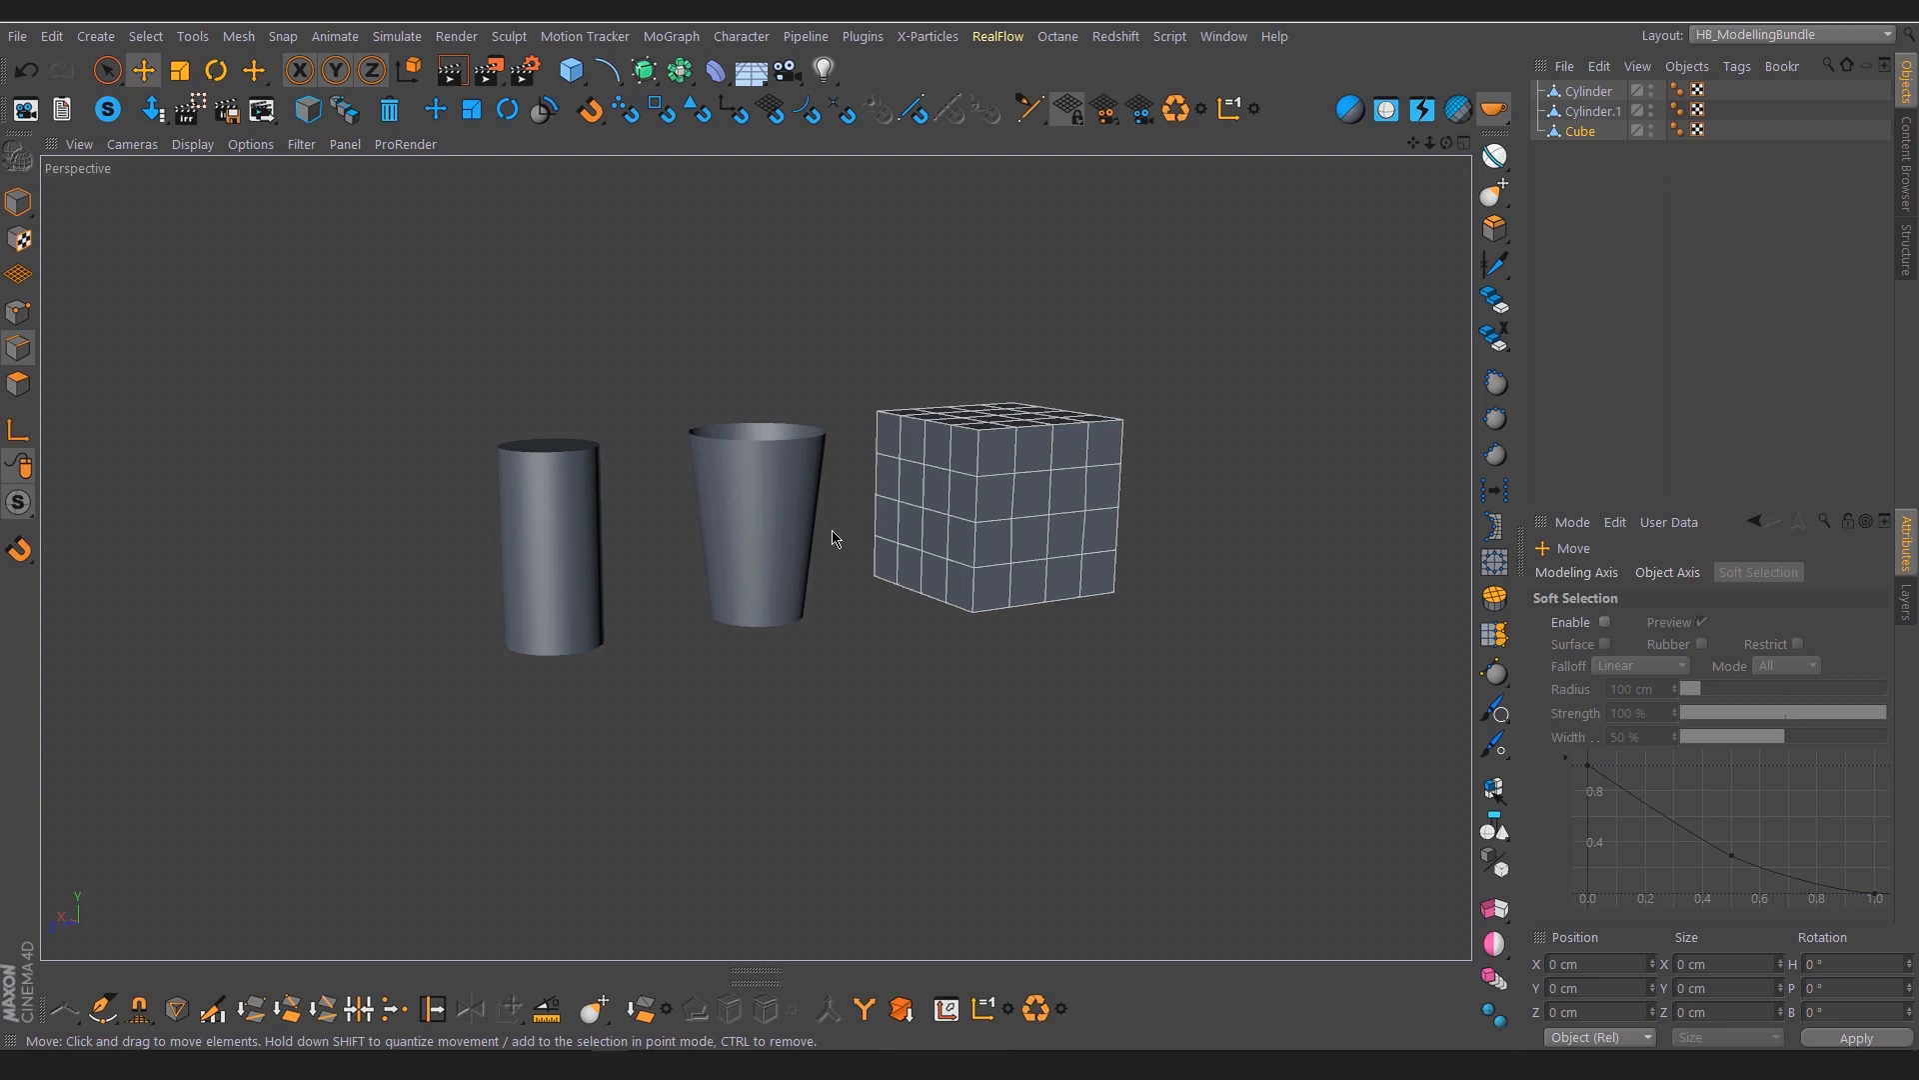
left_click_drag(637, 574, 592, 548, "alt")
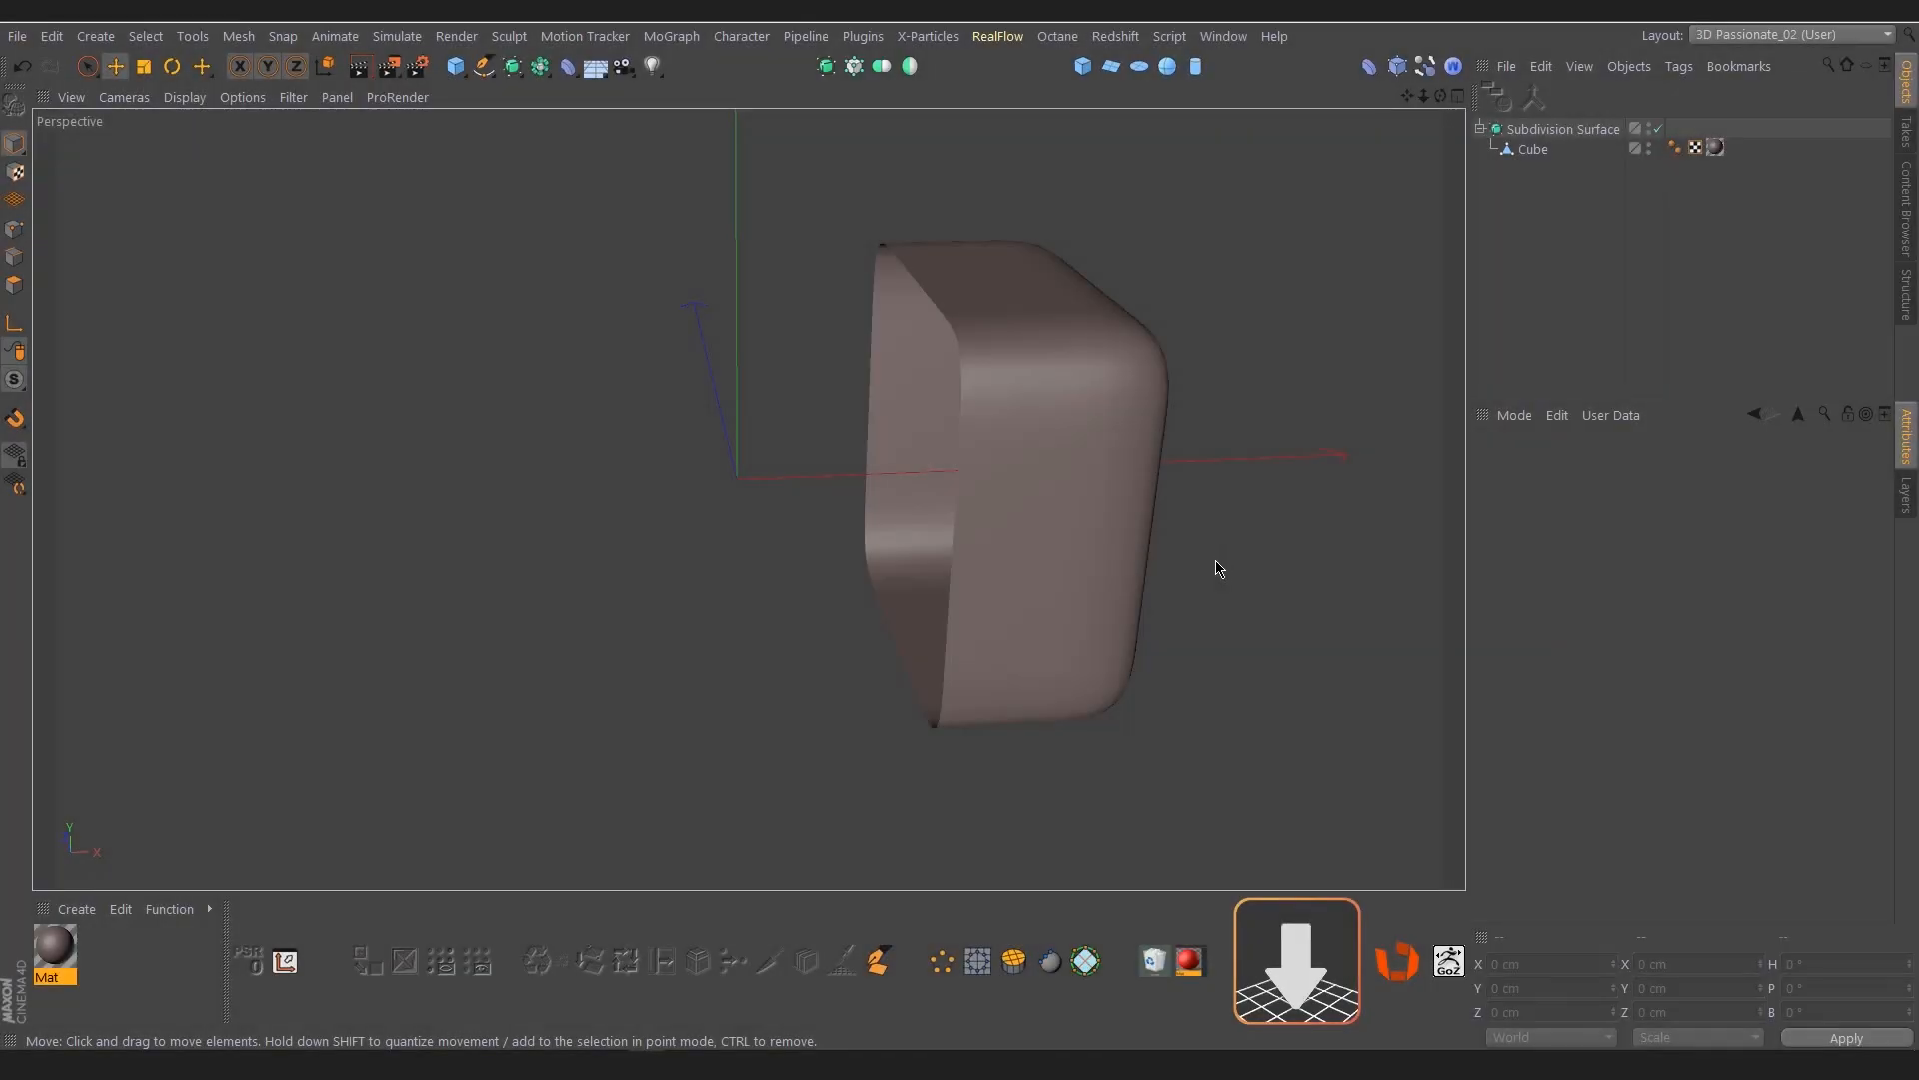
Try to mirror the half Cube across the ZY plane by placing it inside a Symmetry object
left_click(1107, 490)
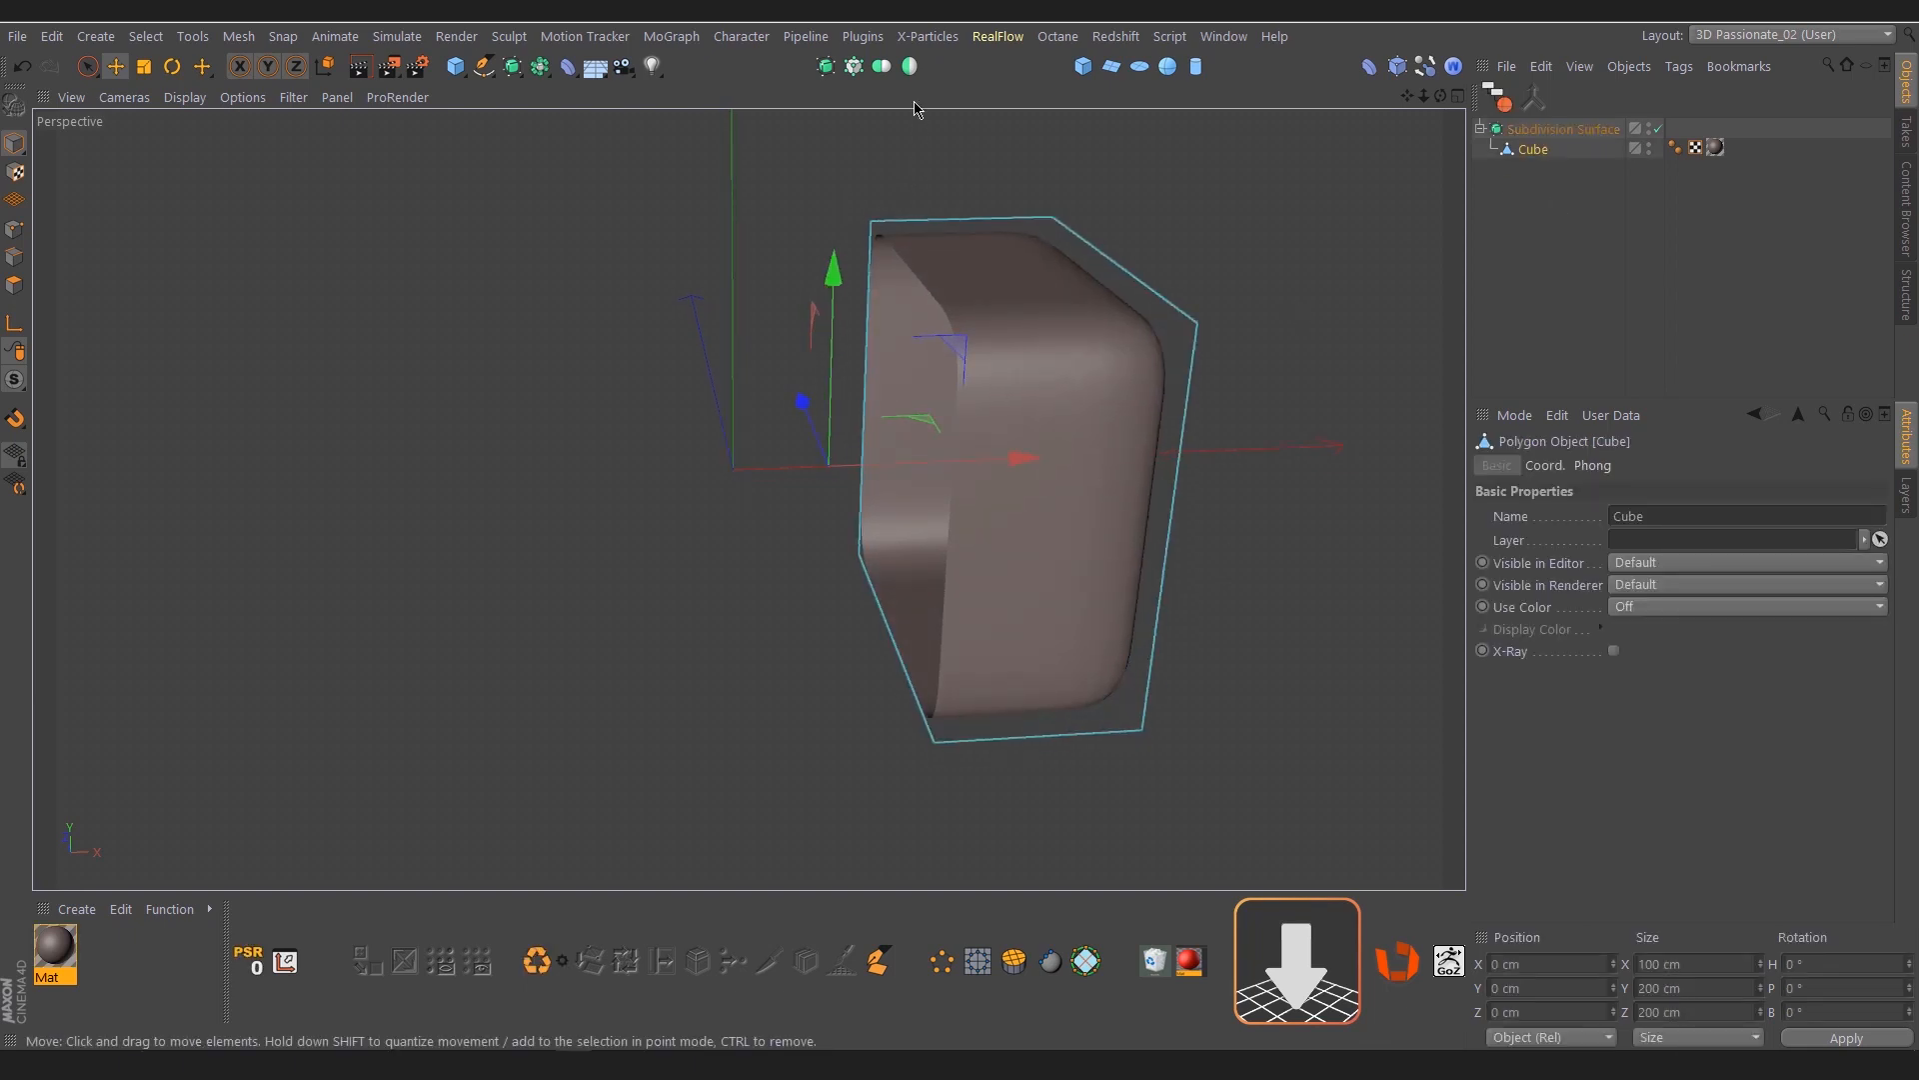
left_click(912, 67, "alt")
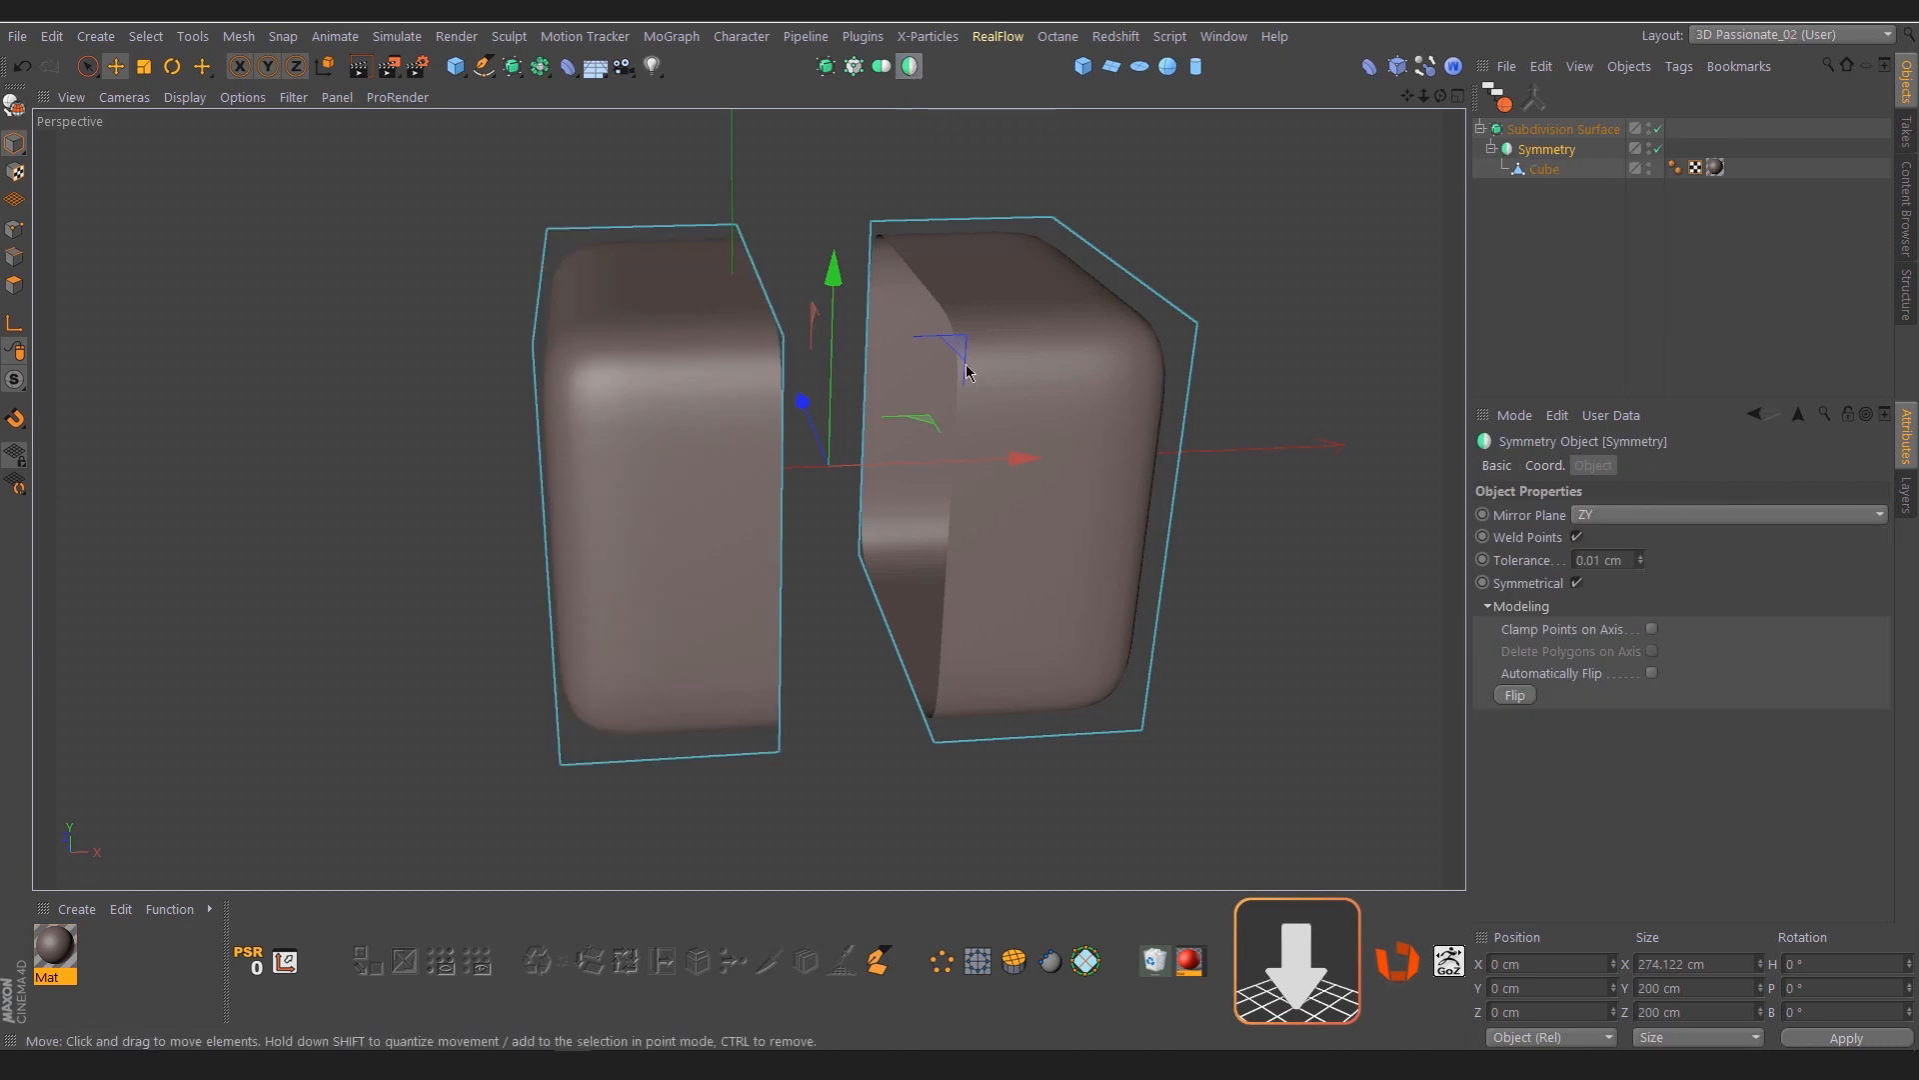
mouse_move(901, 434)
left_mouse_down("alt")
mouse_move(956, 425)
mouse_move(934, 450)
left_mouse_up("alt")
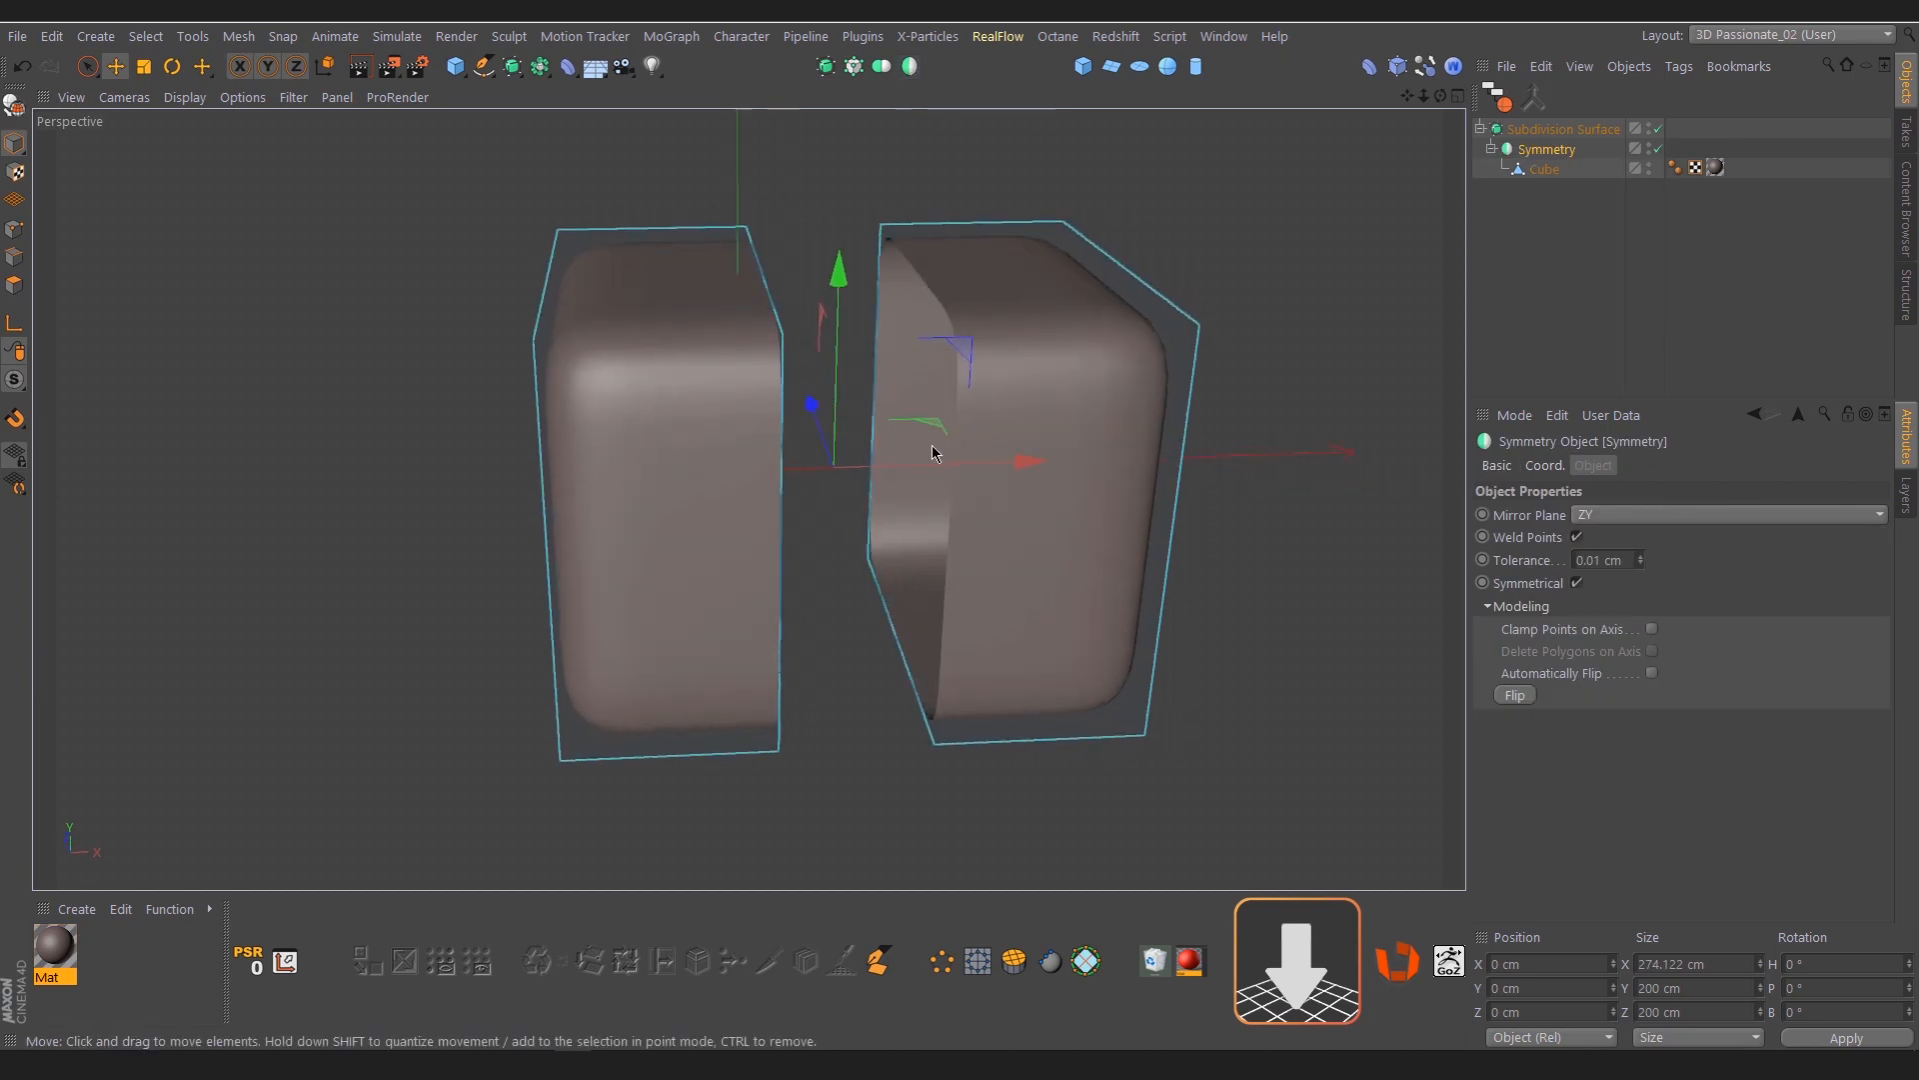
middle_click_drag(933, 455, 910, 433, "alt")
right_click_drag(910, 431, 830, 470, "alt")
left_click_drag(831, 470, 857, 467, "alt")
mouse_move(856, 467)
right_mouse_down("alt")
mouse_move(917, 490)
mouse_move(875, 488)
right_mouse_up("alt")
Move the half Cube's axis to its open side with Axis Center at X -100 %, then reset the tool's settings
left_click(1550, 241)
left_click(1544, 169)
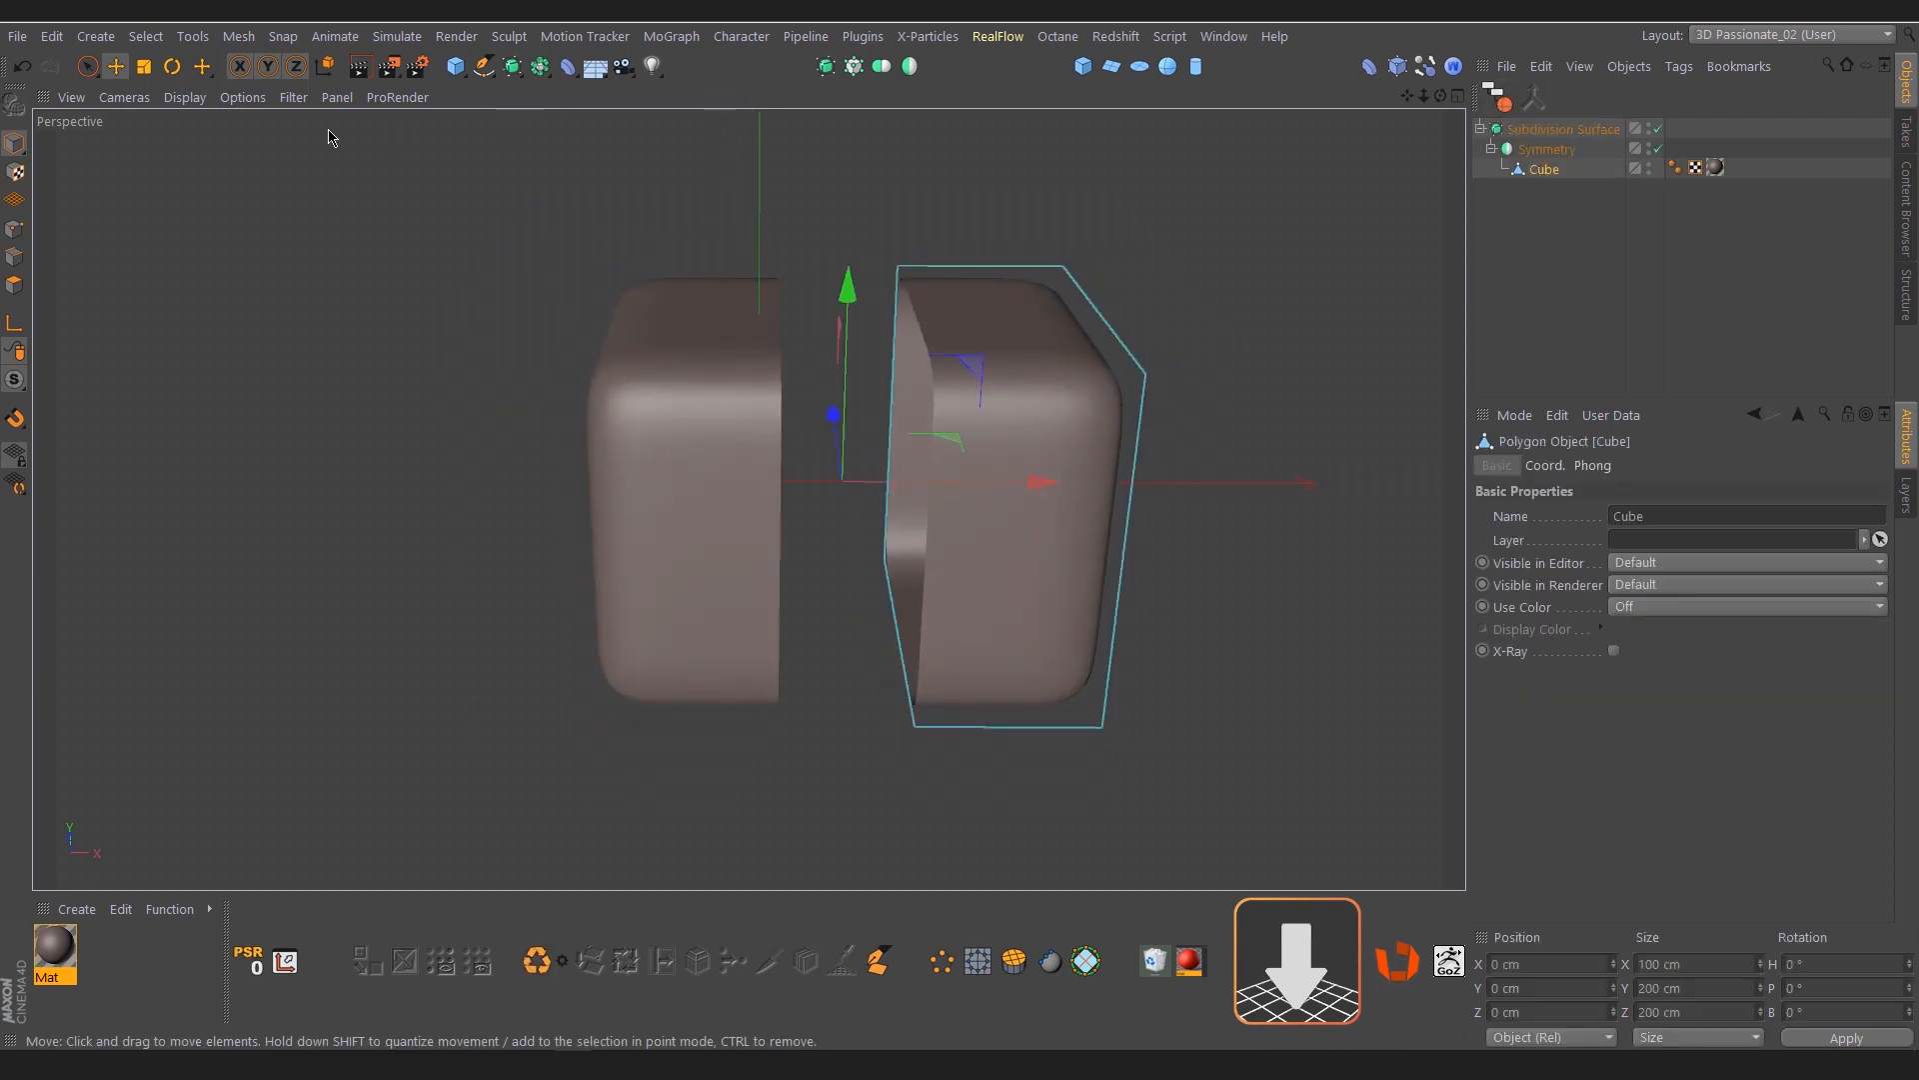
left_click(241, 39)
mouse_move(290, 252)
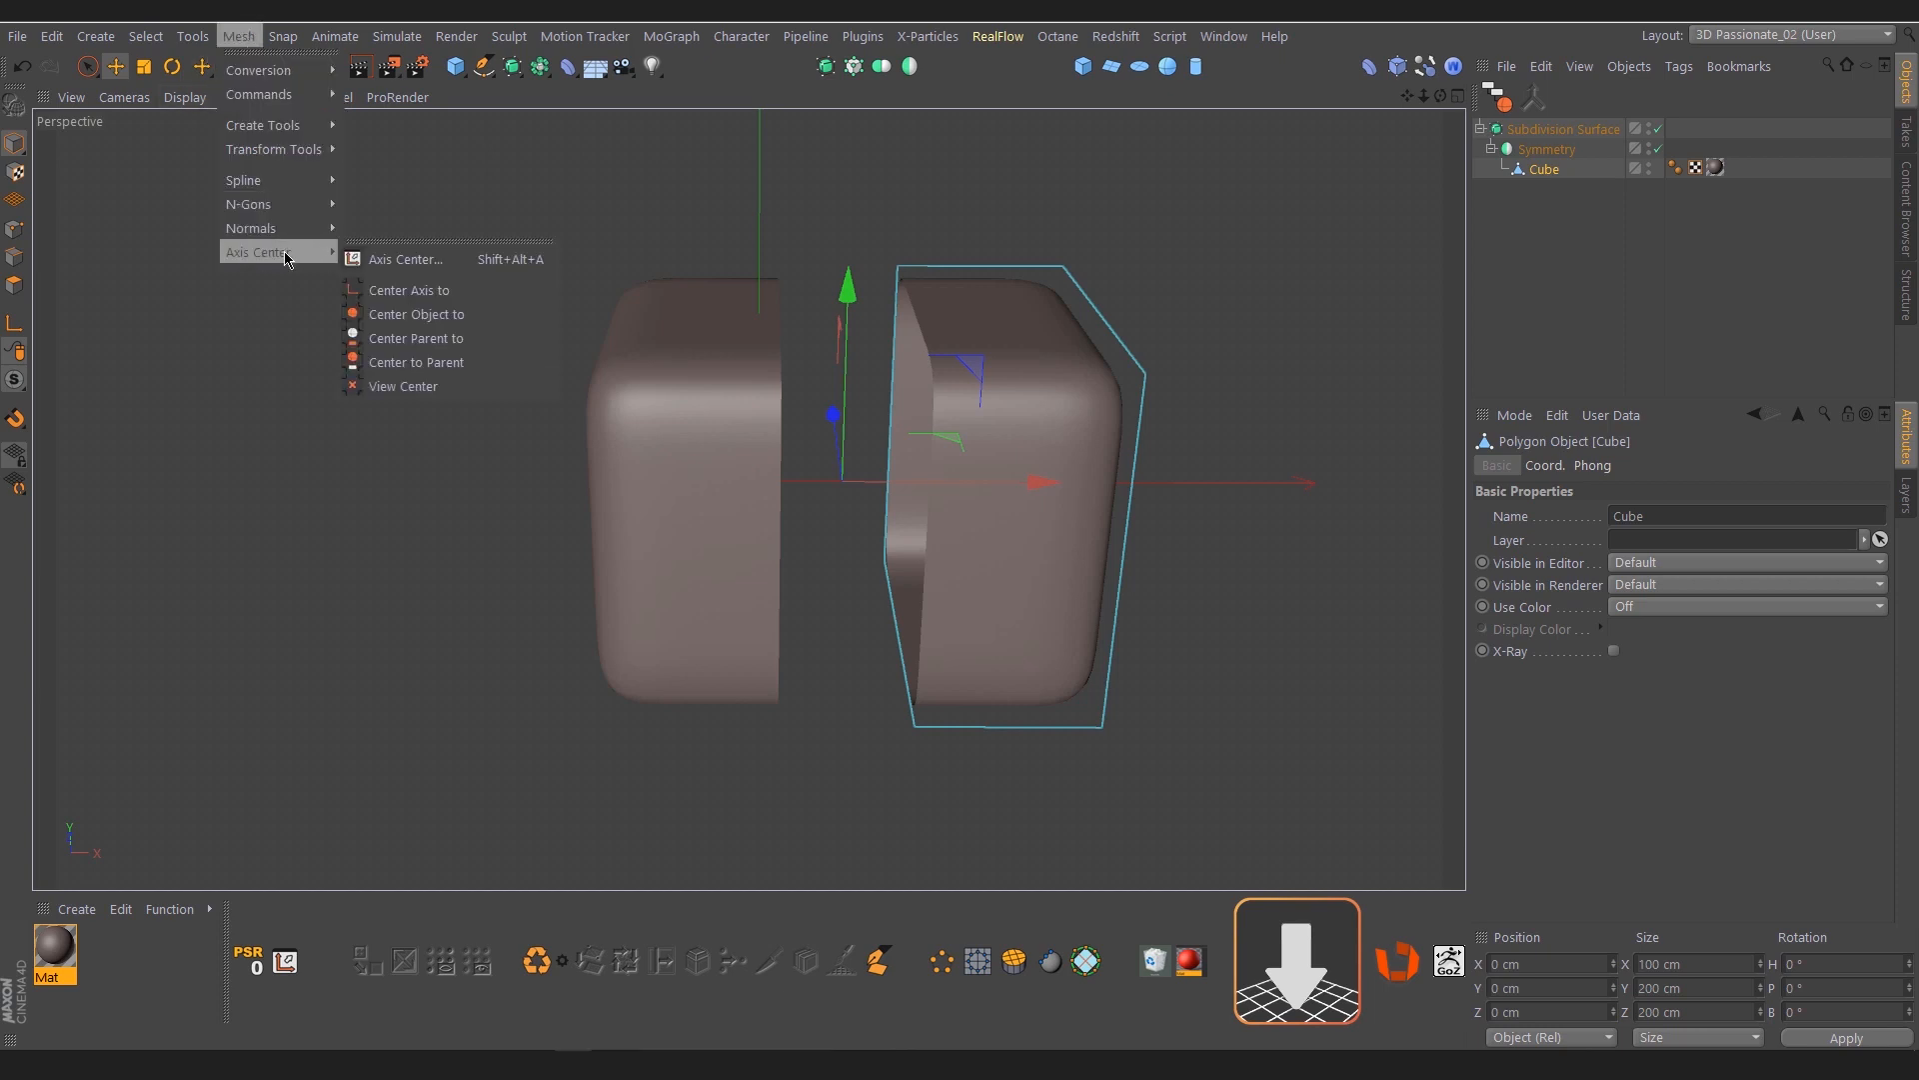
left_click(390, 258)
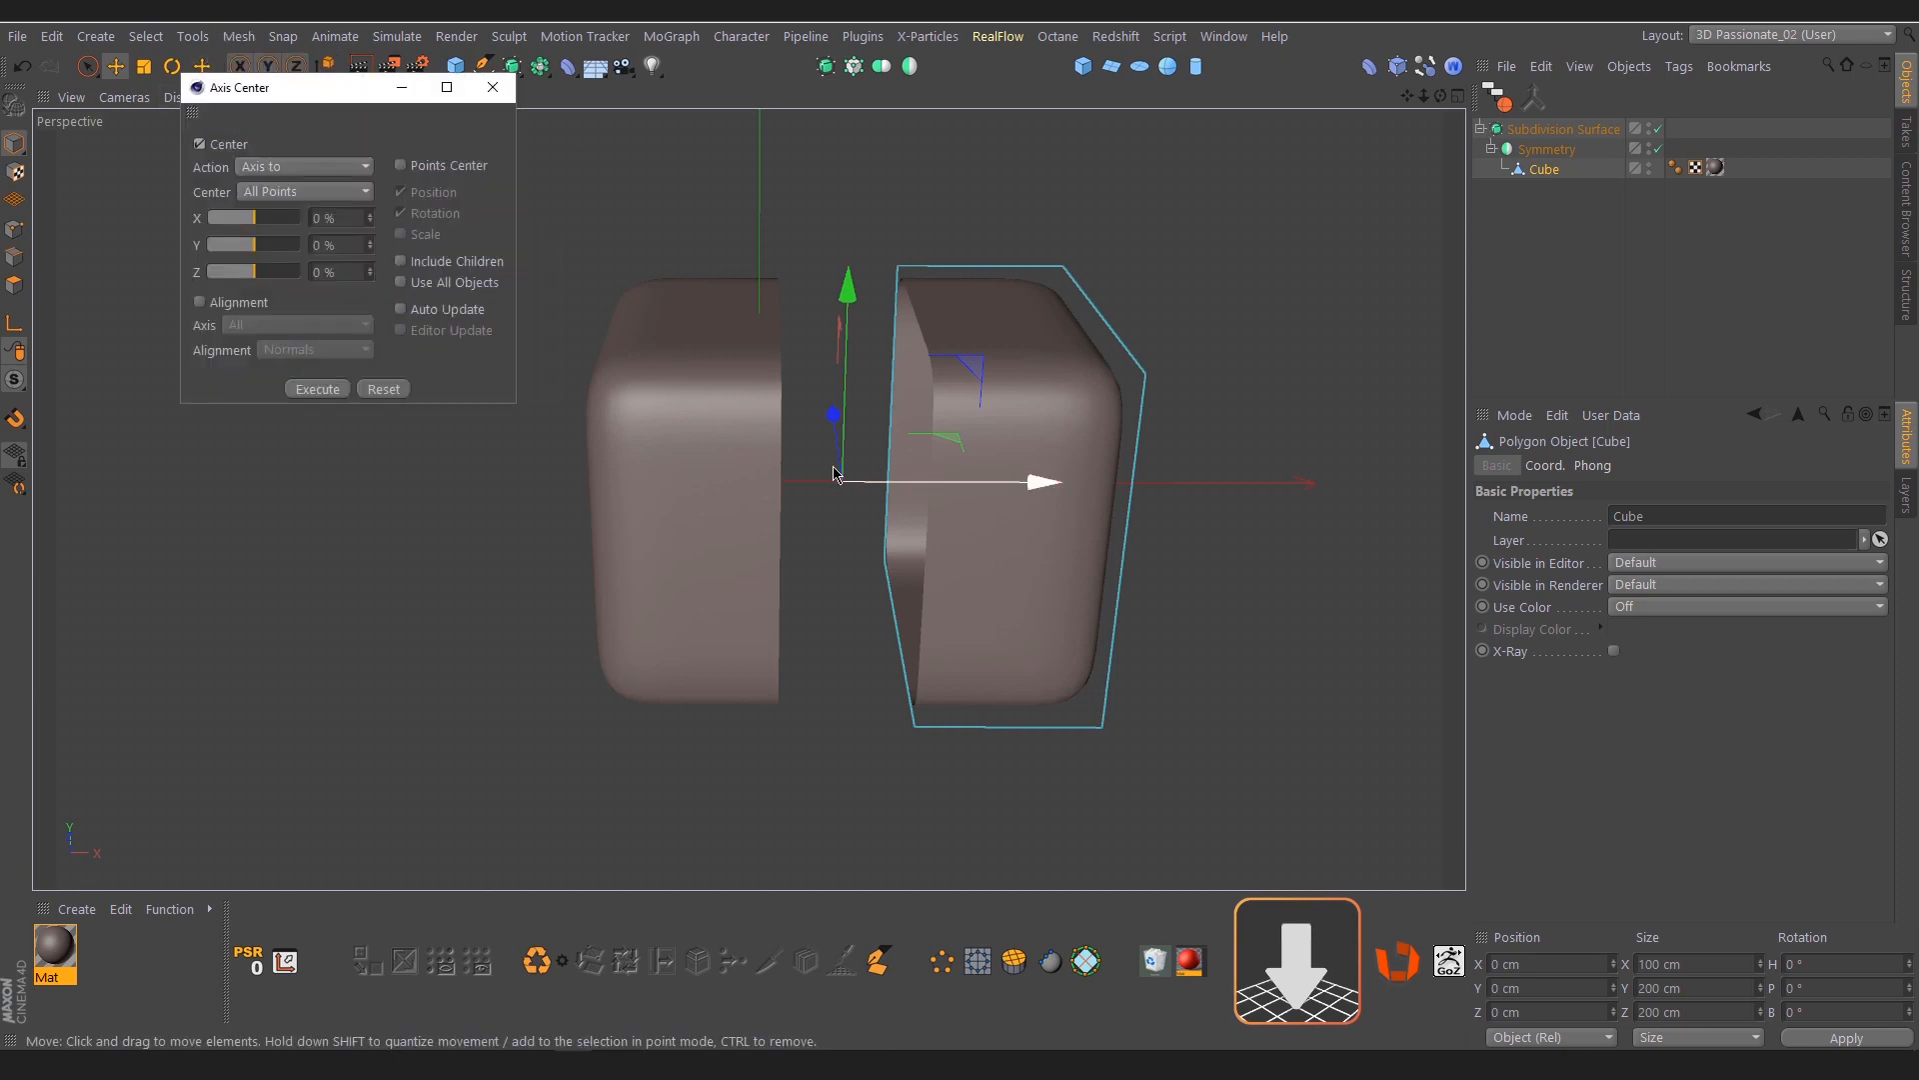
right_click_drag(1207, 597, 1152, 591, "alt")
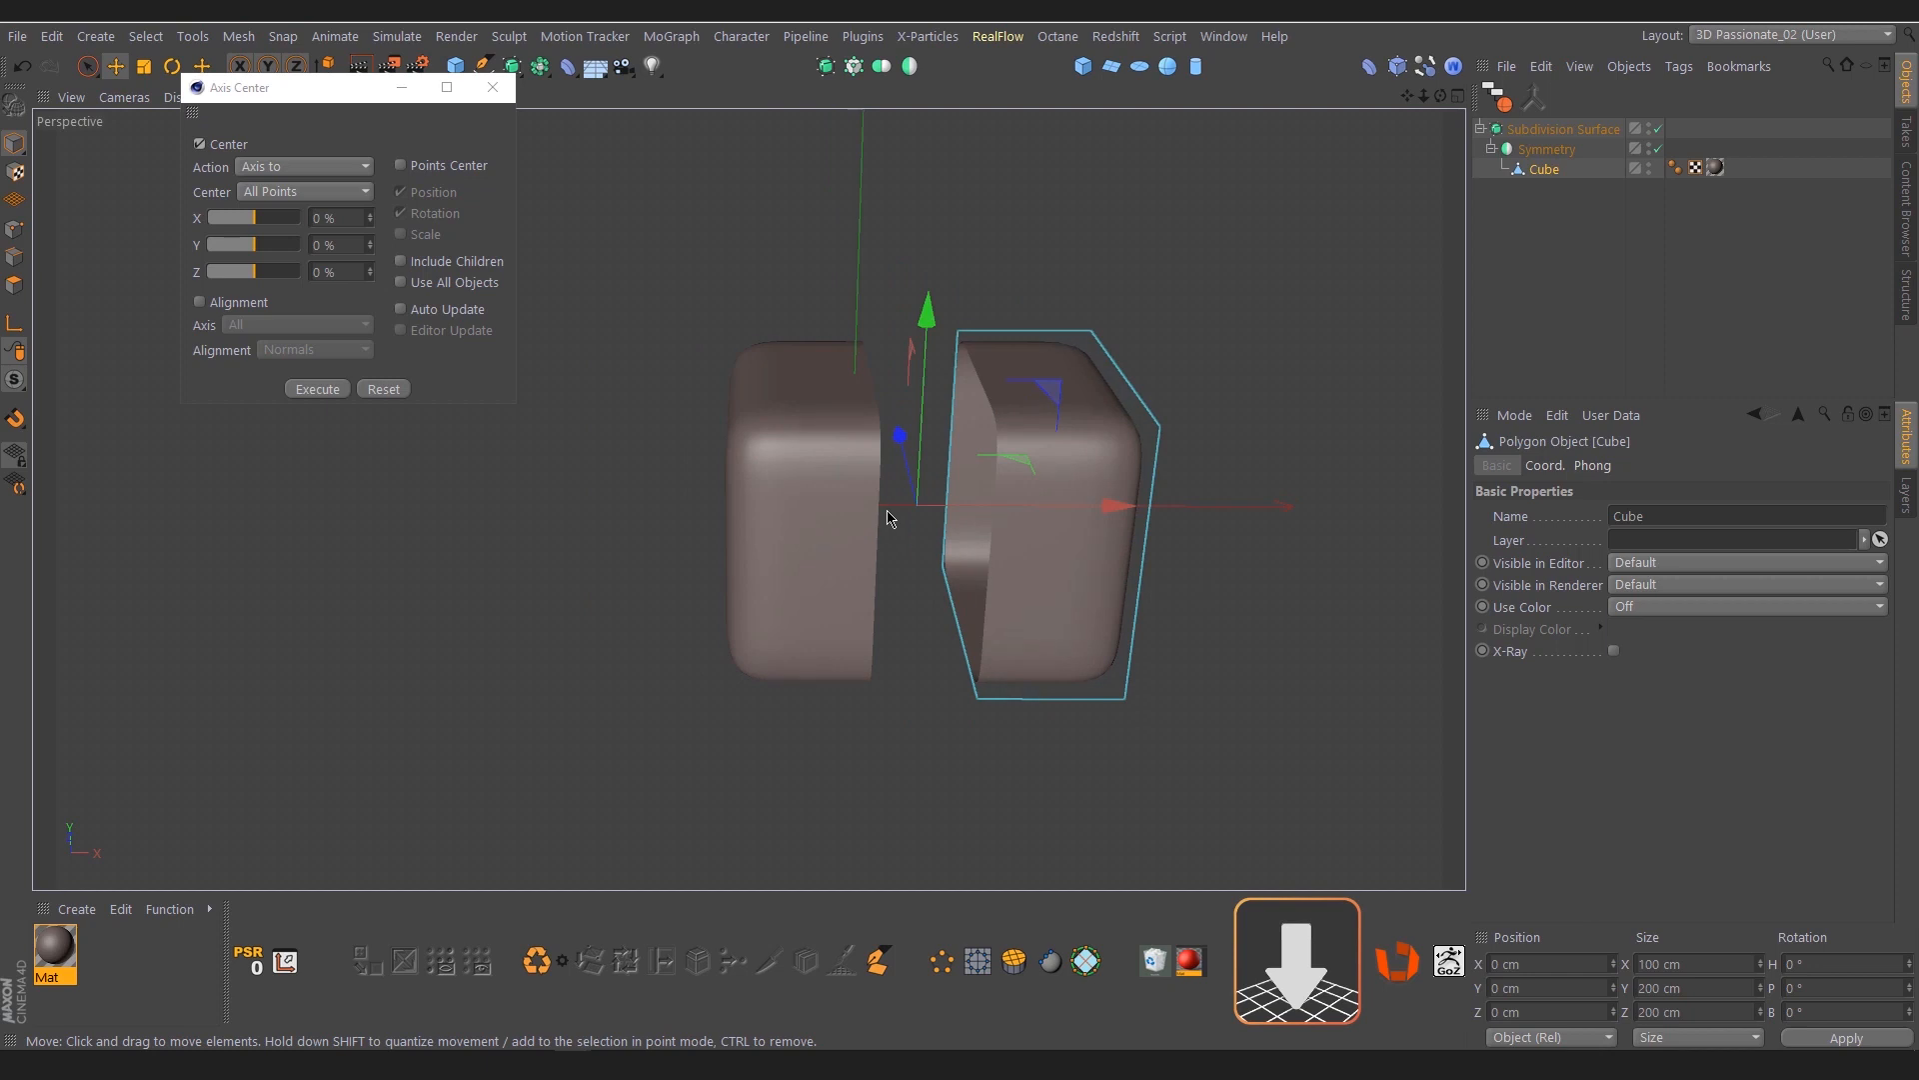
right_click_drag(889, 517, 1003, 537, "alt")
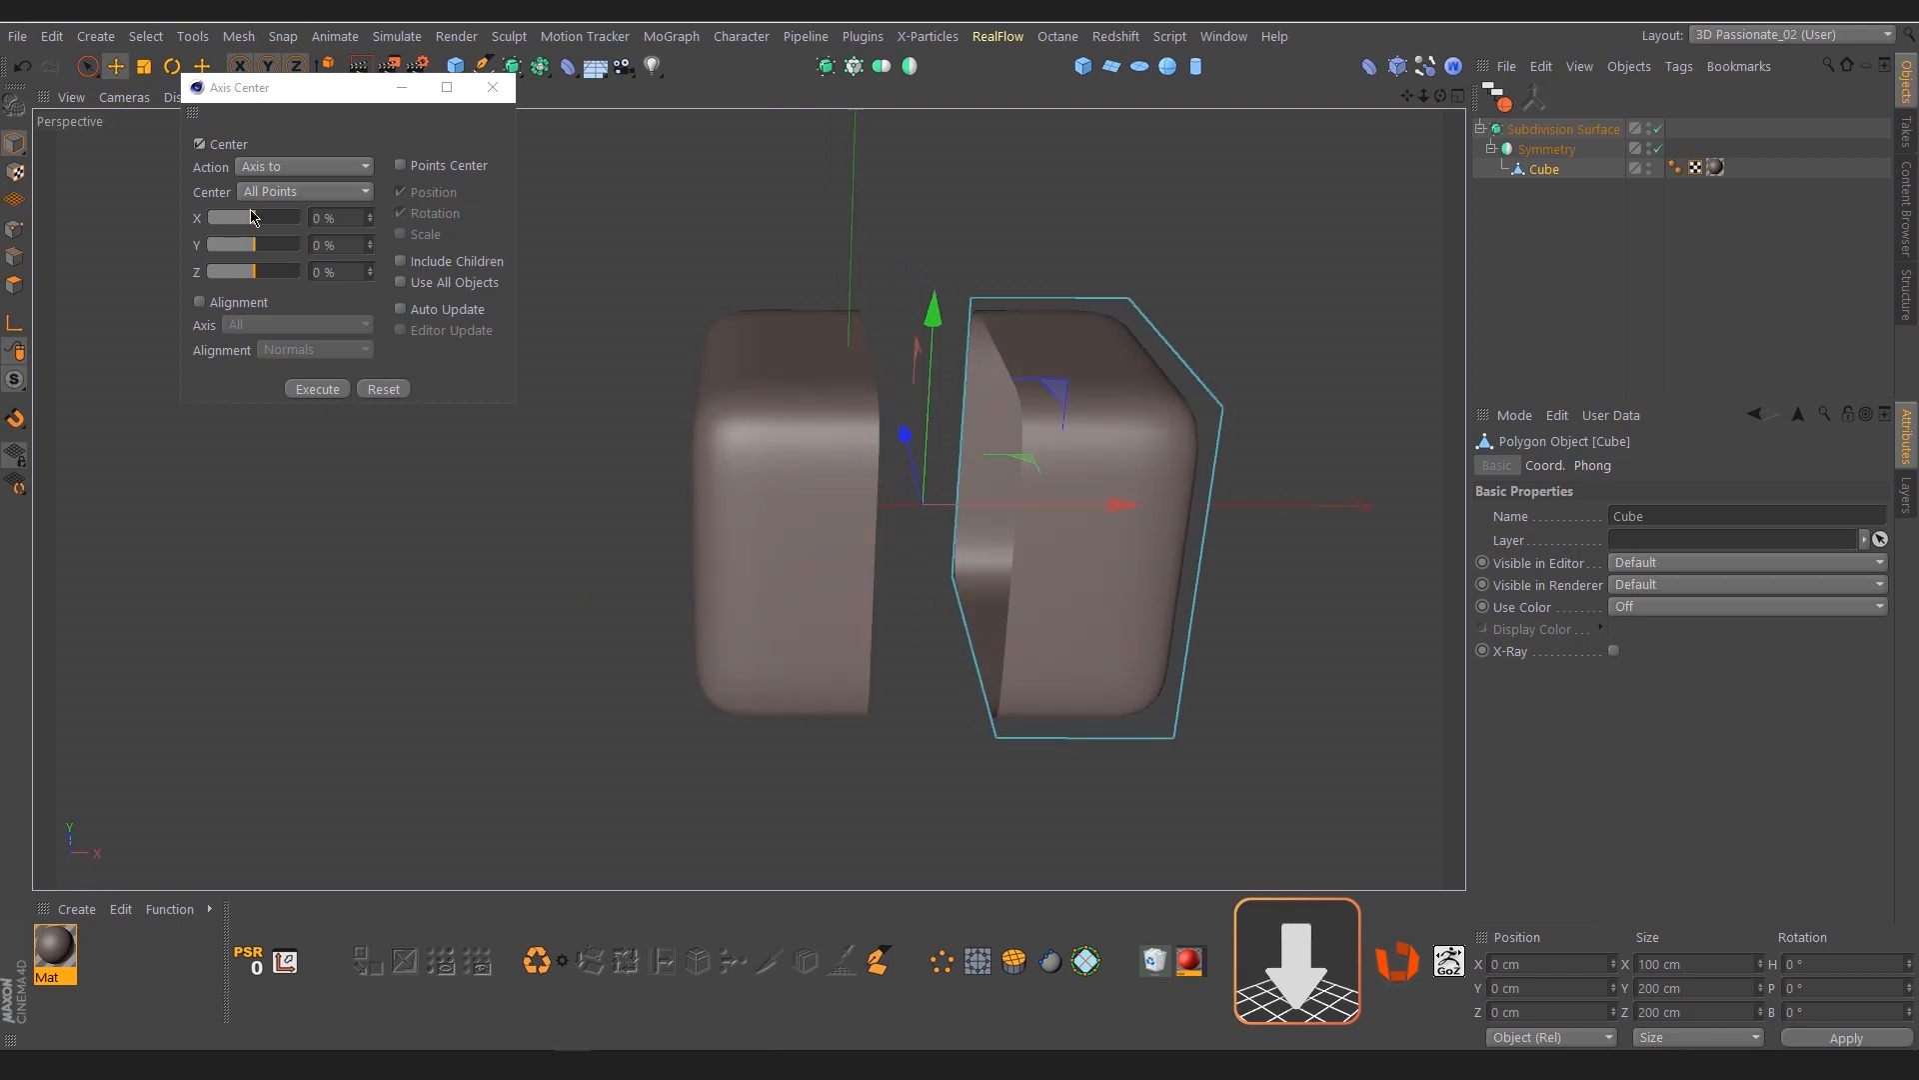
left_click_drag(255, 227, 239, 227)
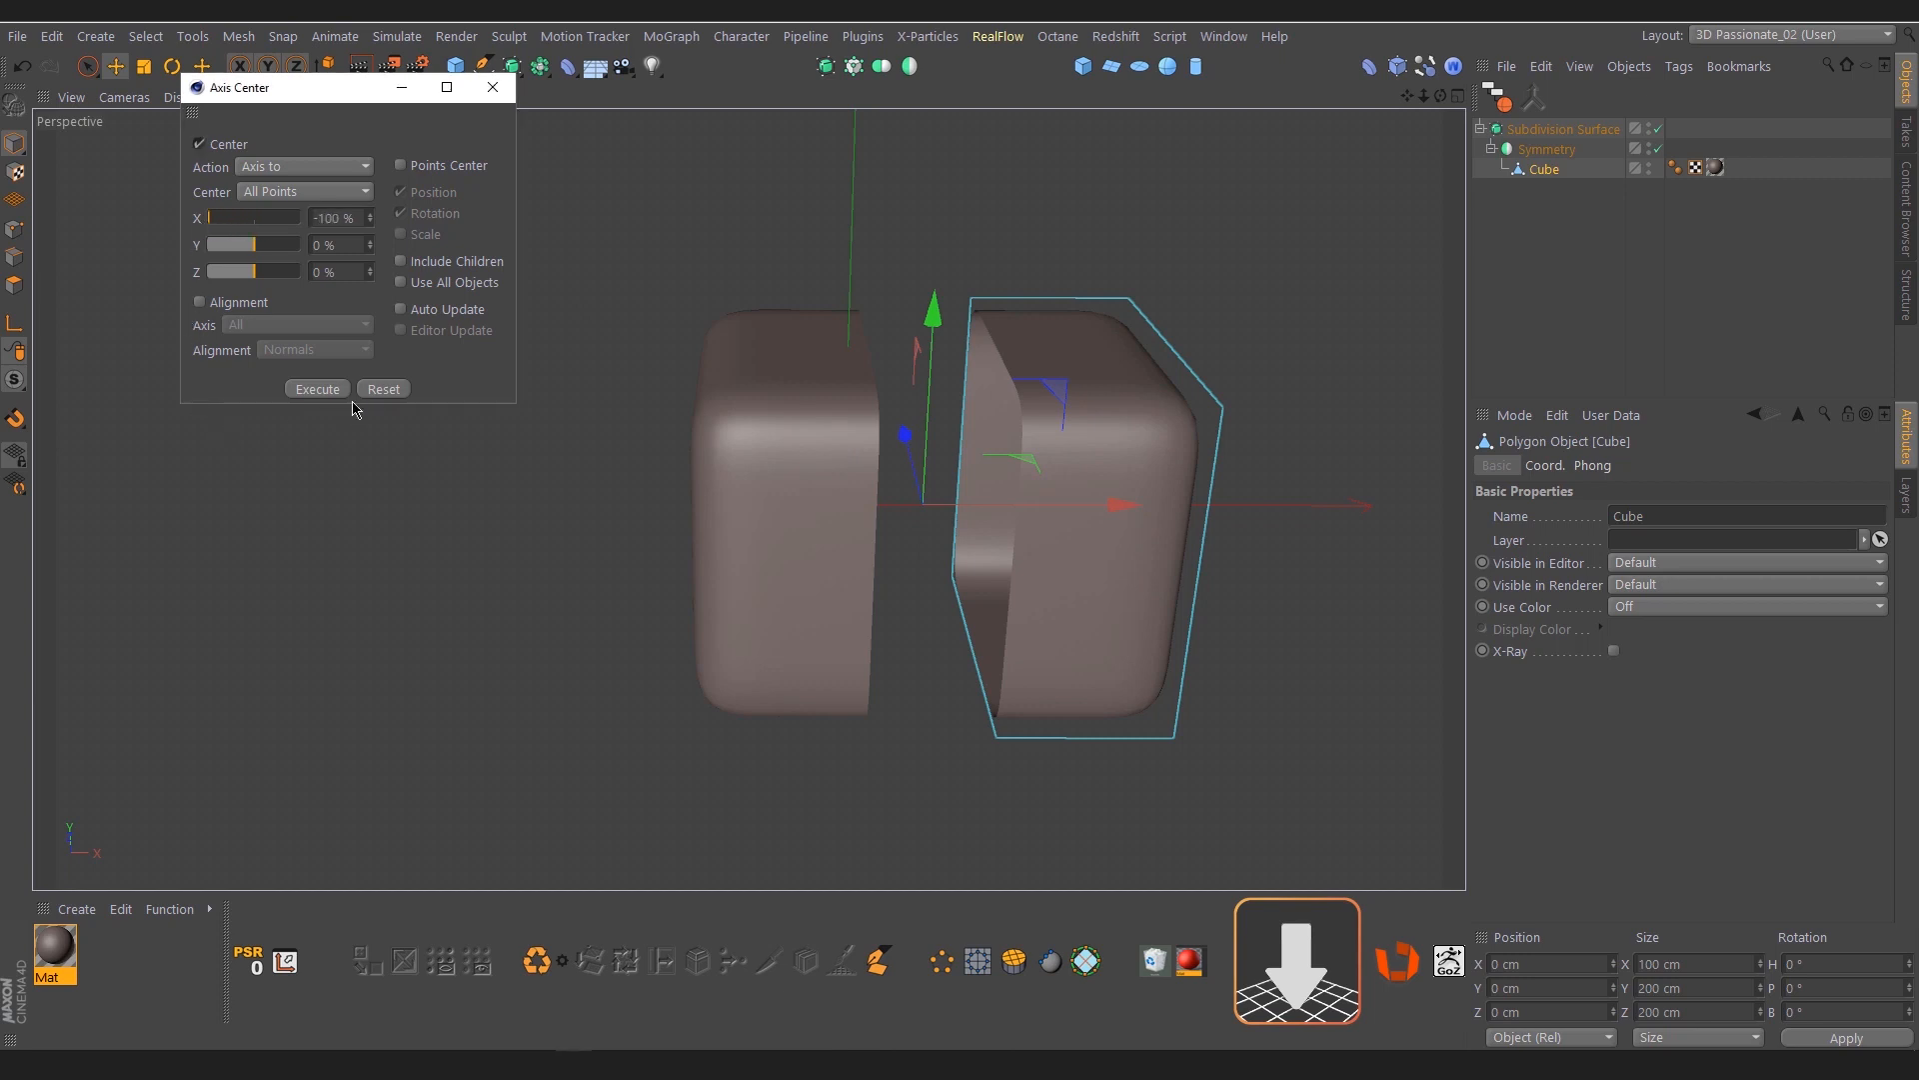
left_click(317, 389)
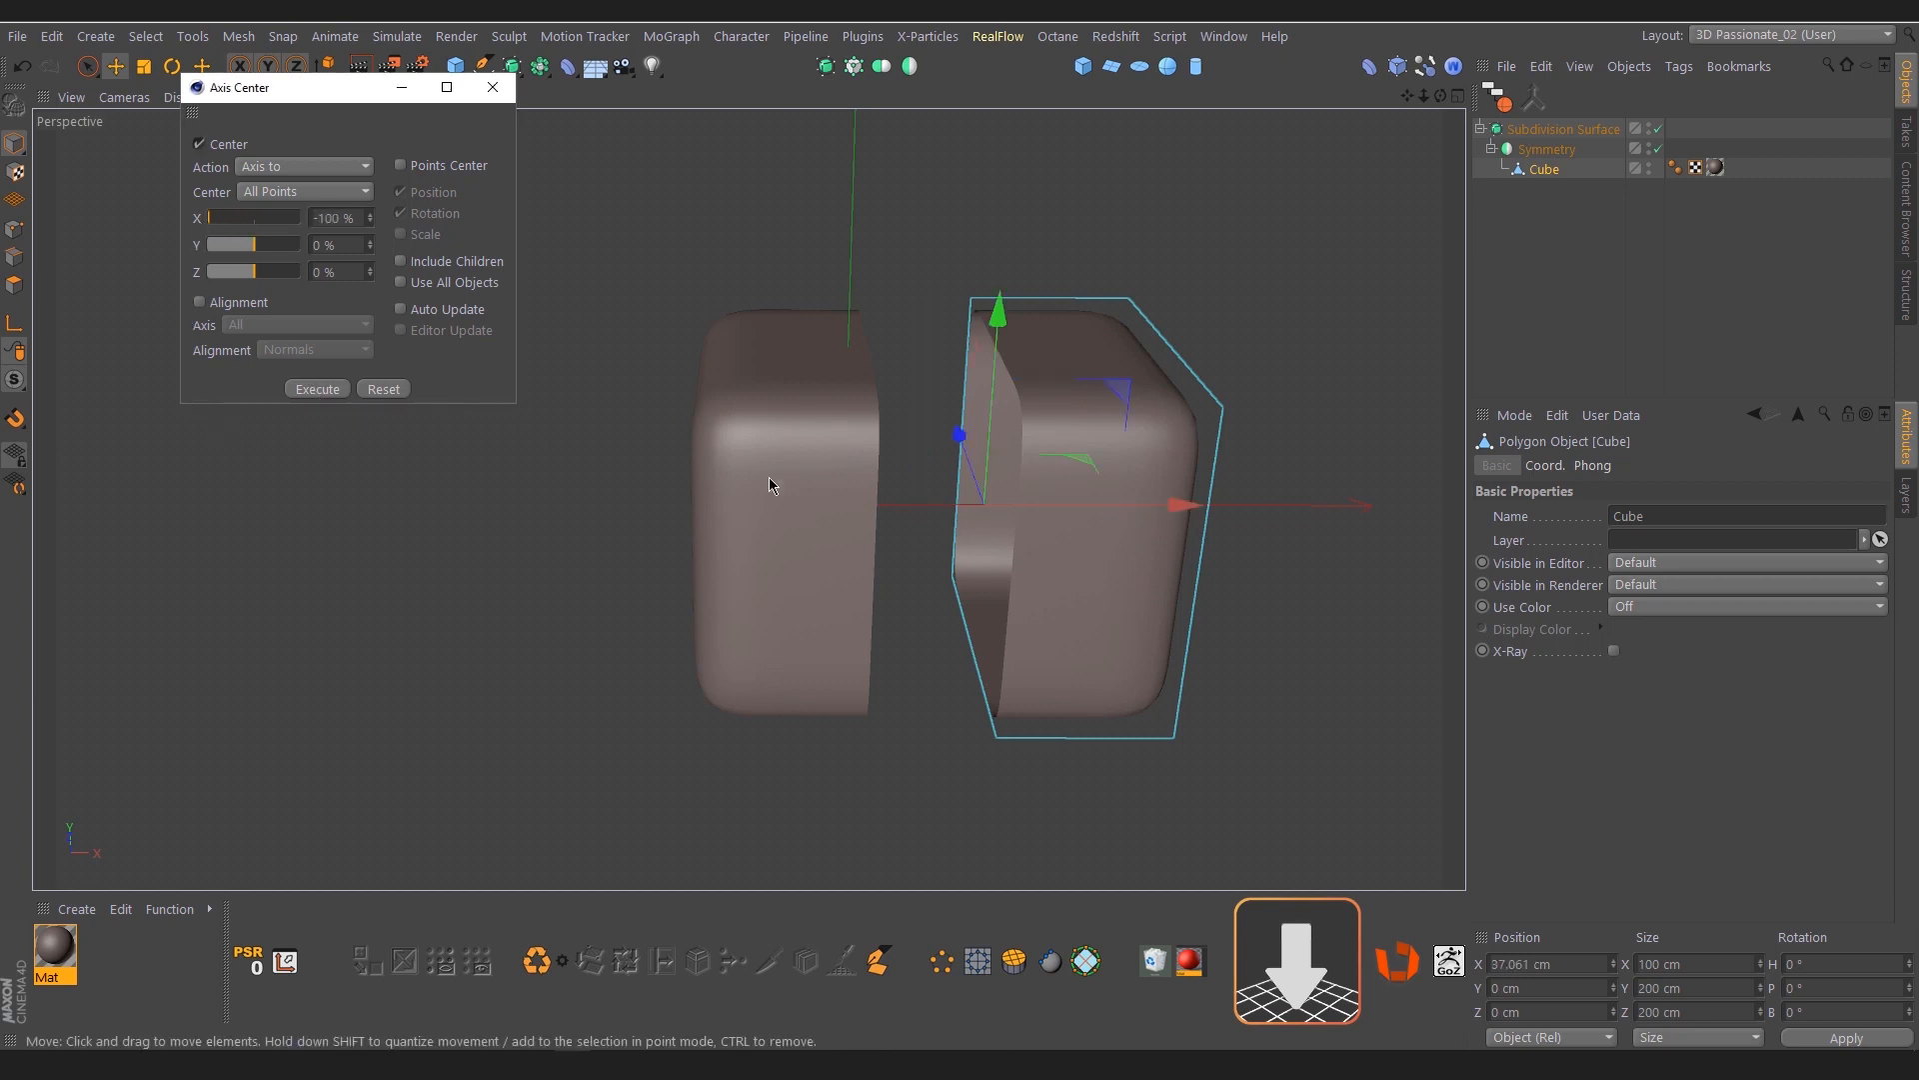
left_click(383, 389)
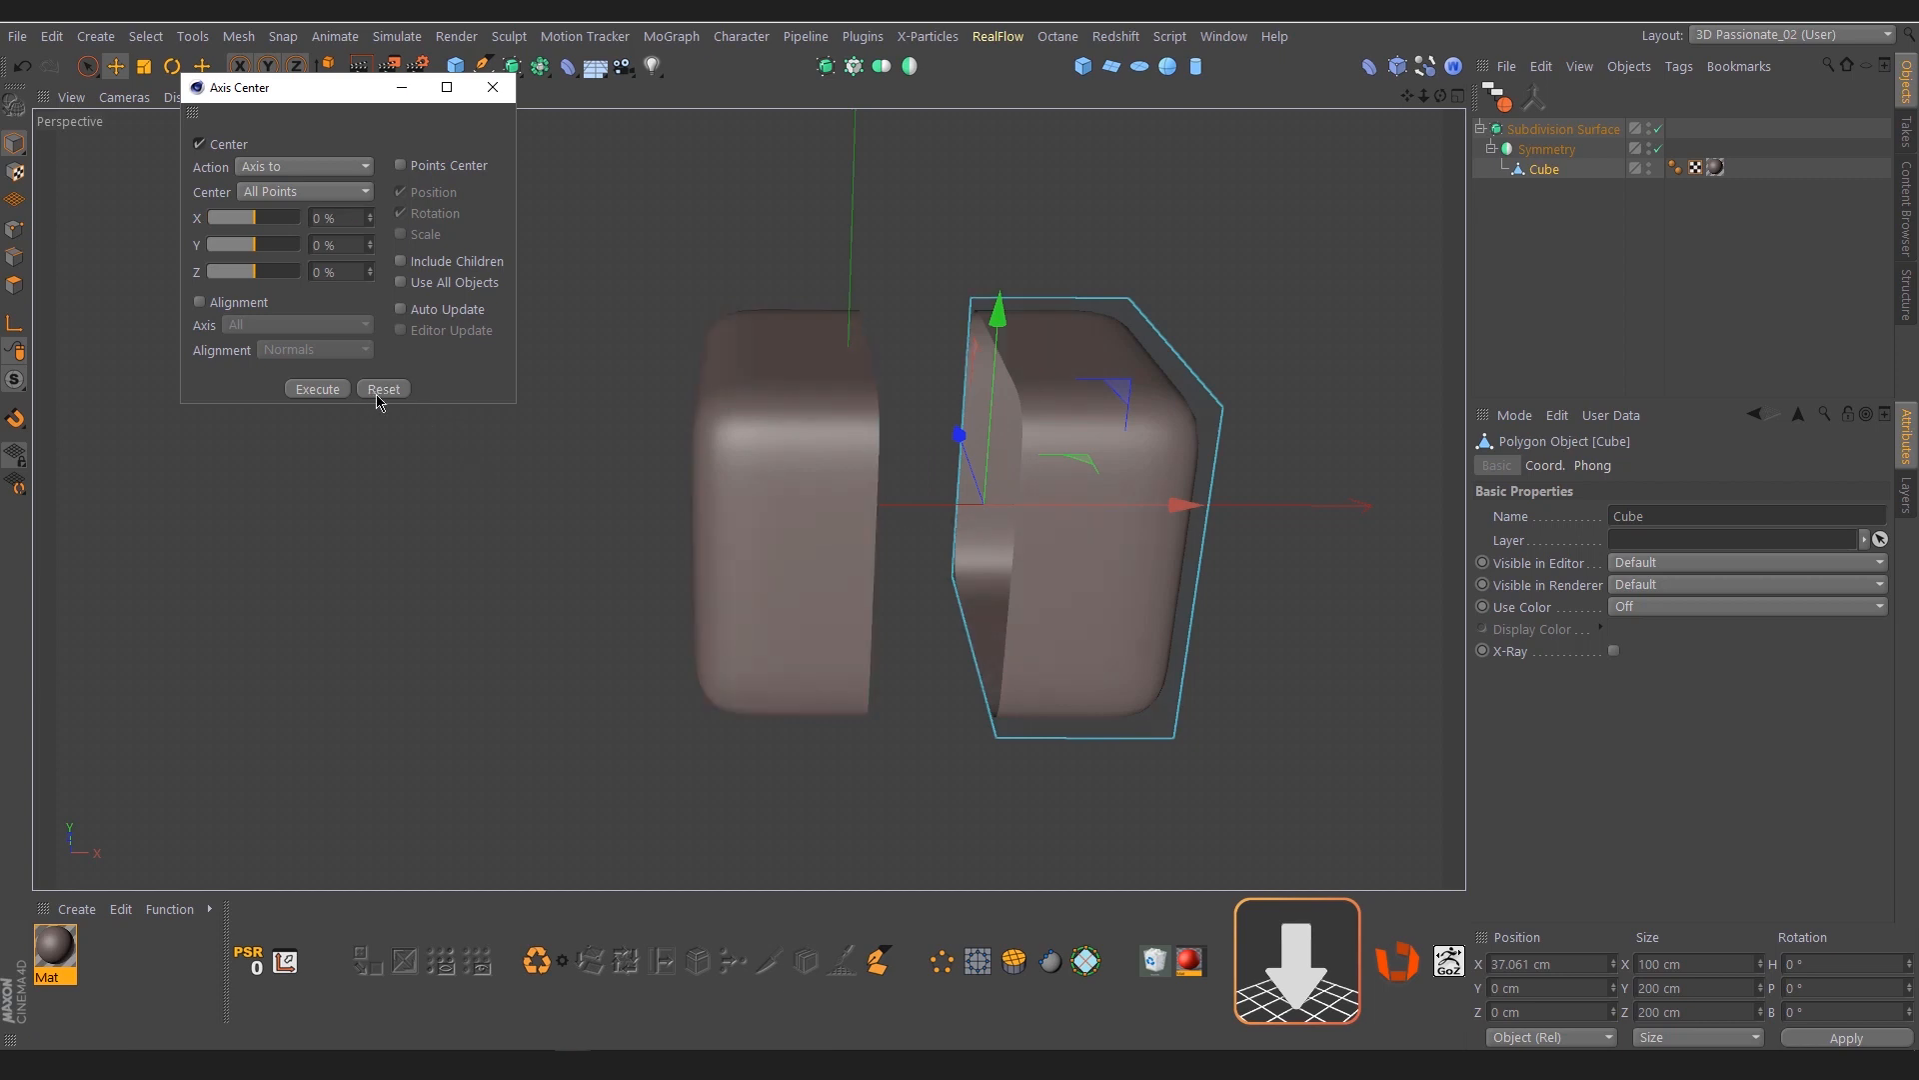
mouse_move(949, 515)
left_mouse_down("alt")
mouse_move(912, 459)
mouse_move(951, 490)
left_mouse_up("alt")
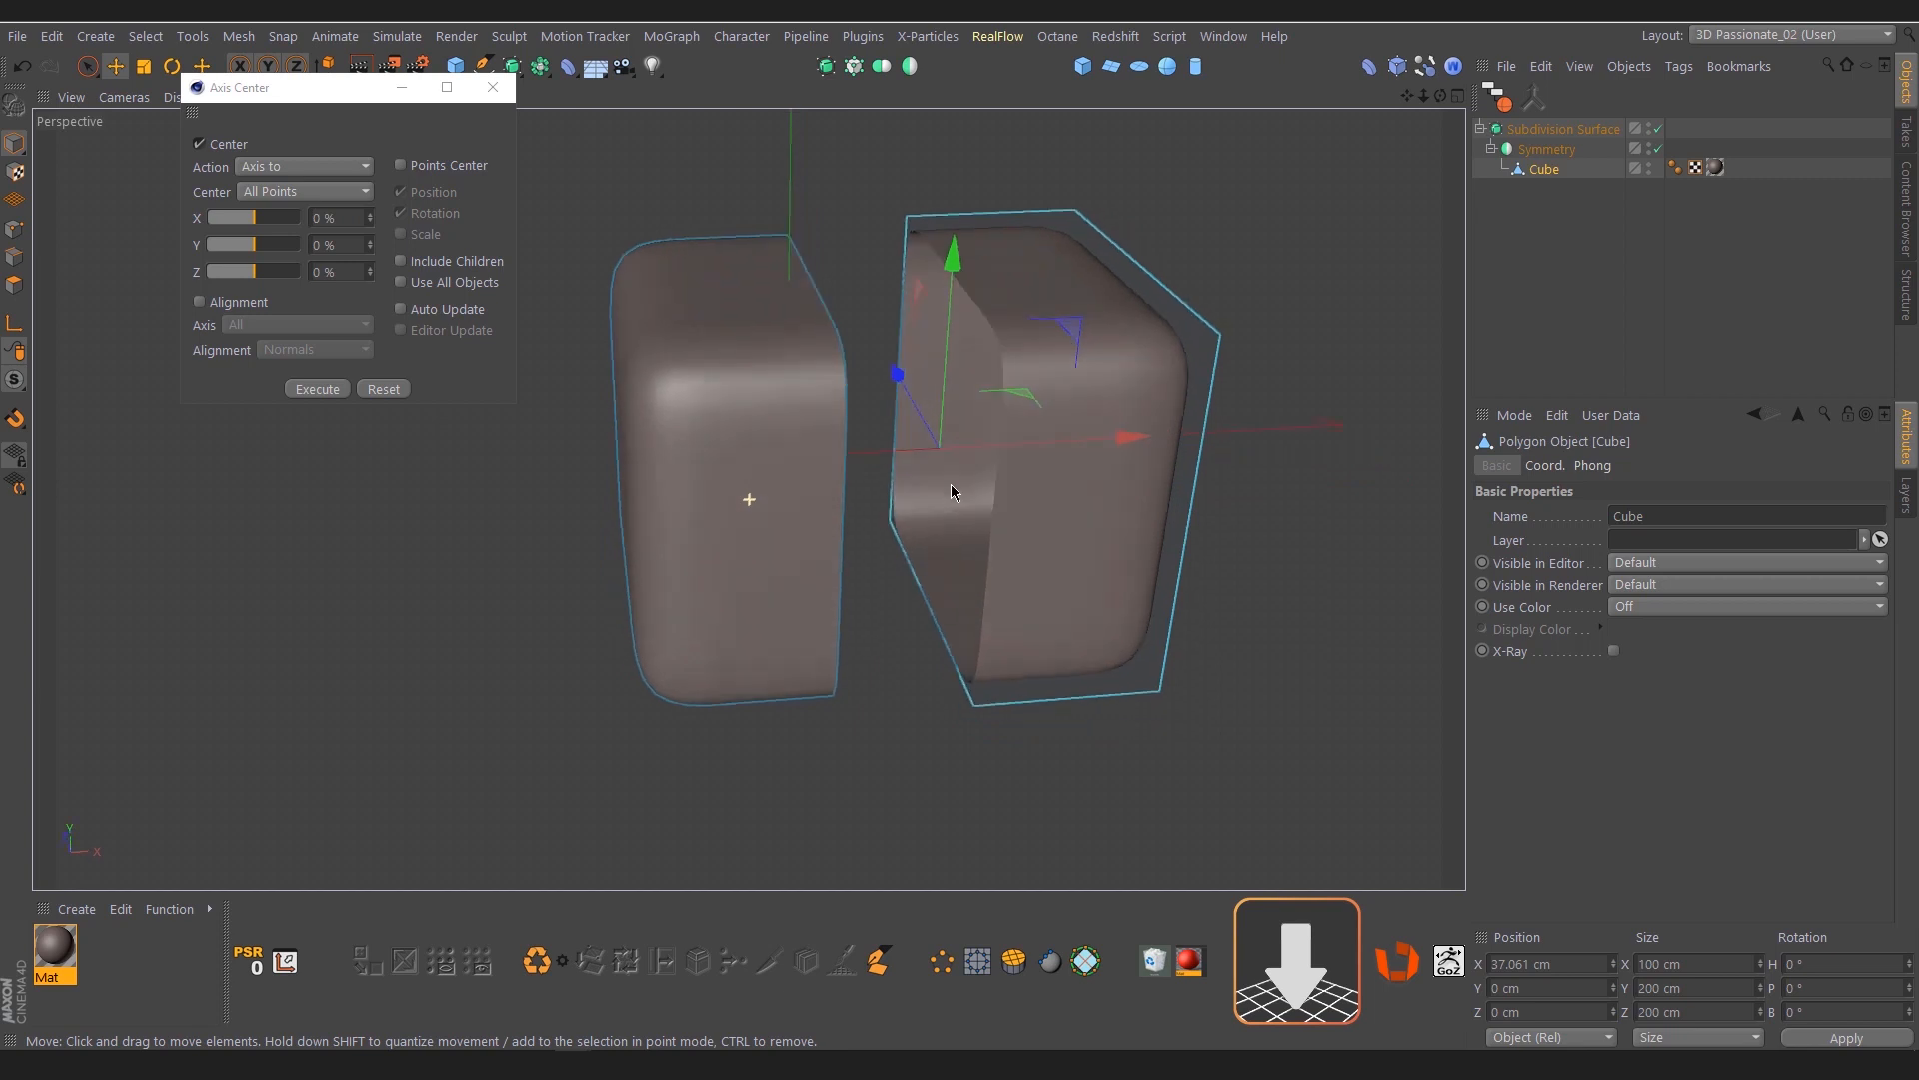
left_click_drag(950, 415, 955, 522, "alt")
Take the Cube out of the generator hierarchy and delete the Subdivision Surface together with its Symmetry object
left_click_drag(1542, 176, 1545, 244)
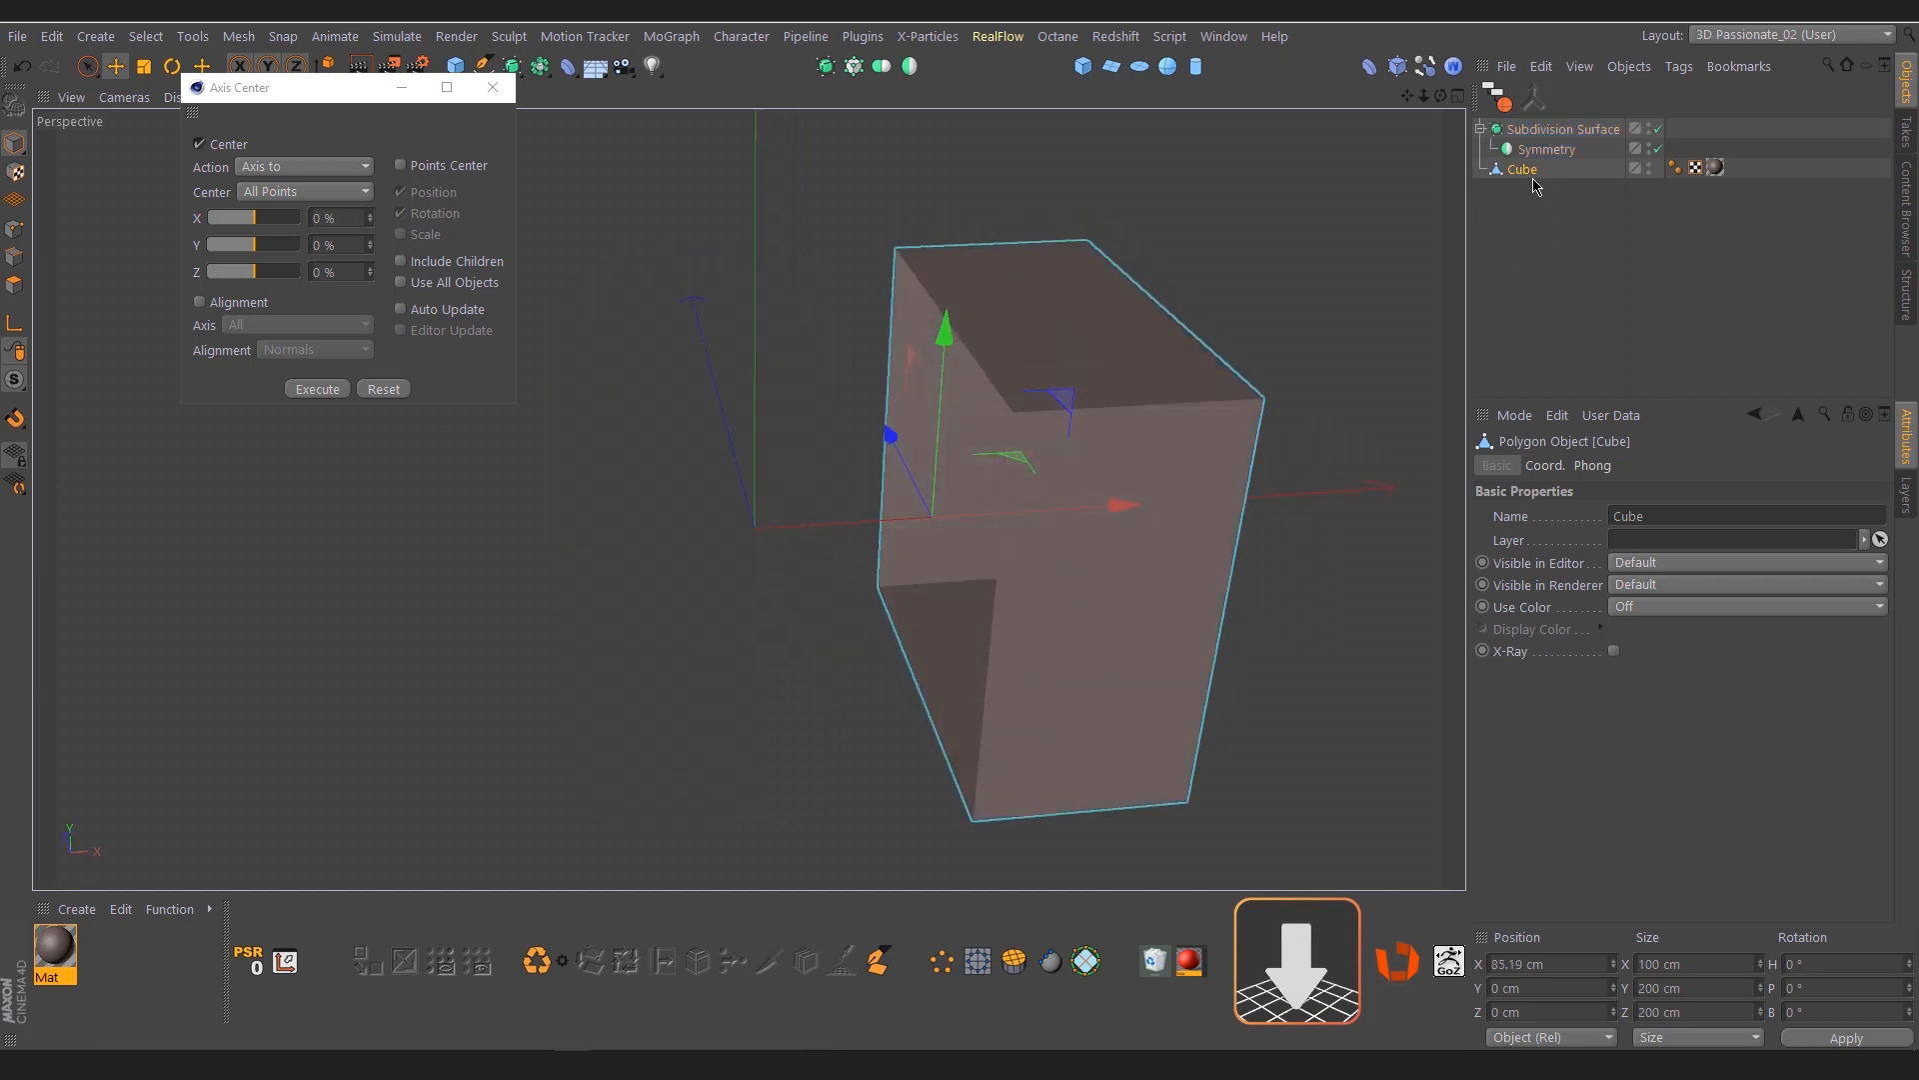
left_click(1549, 129)
key("Delete")
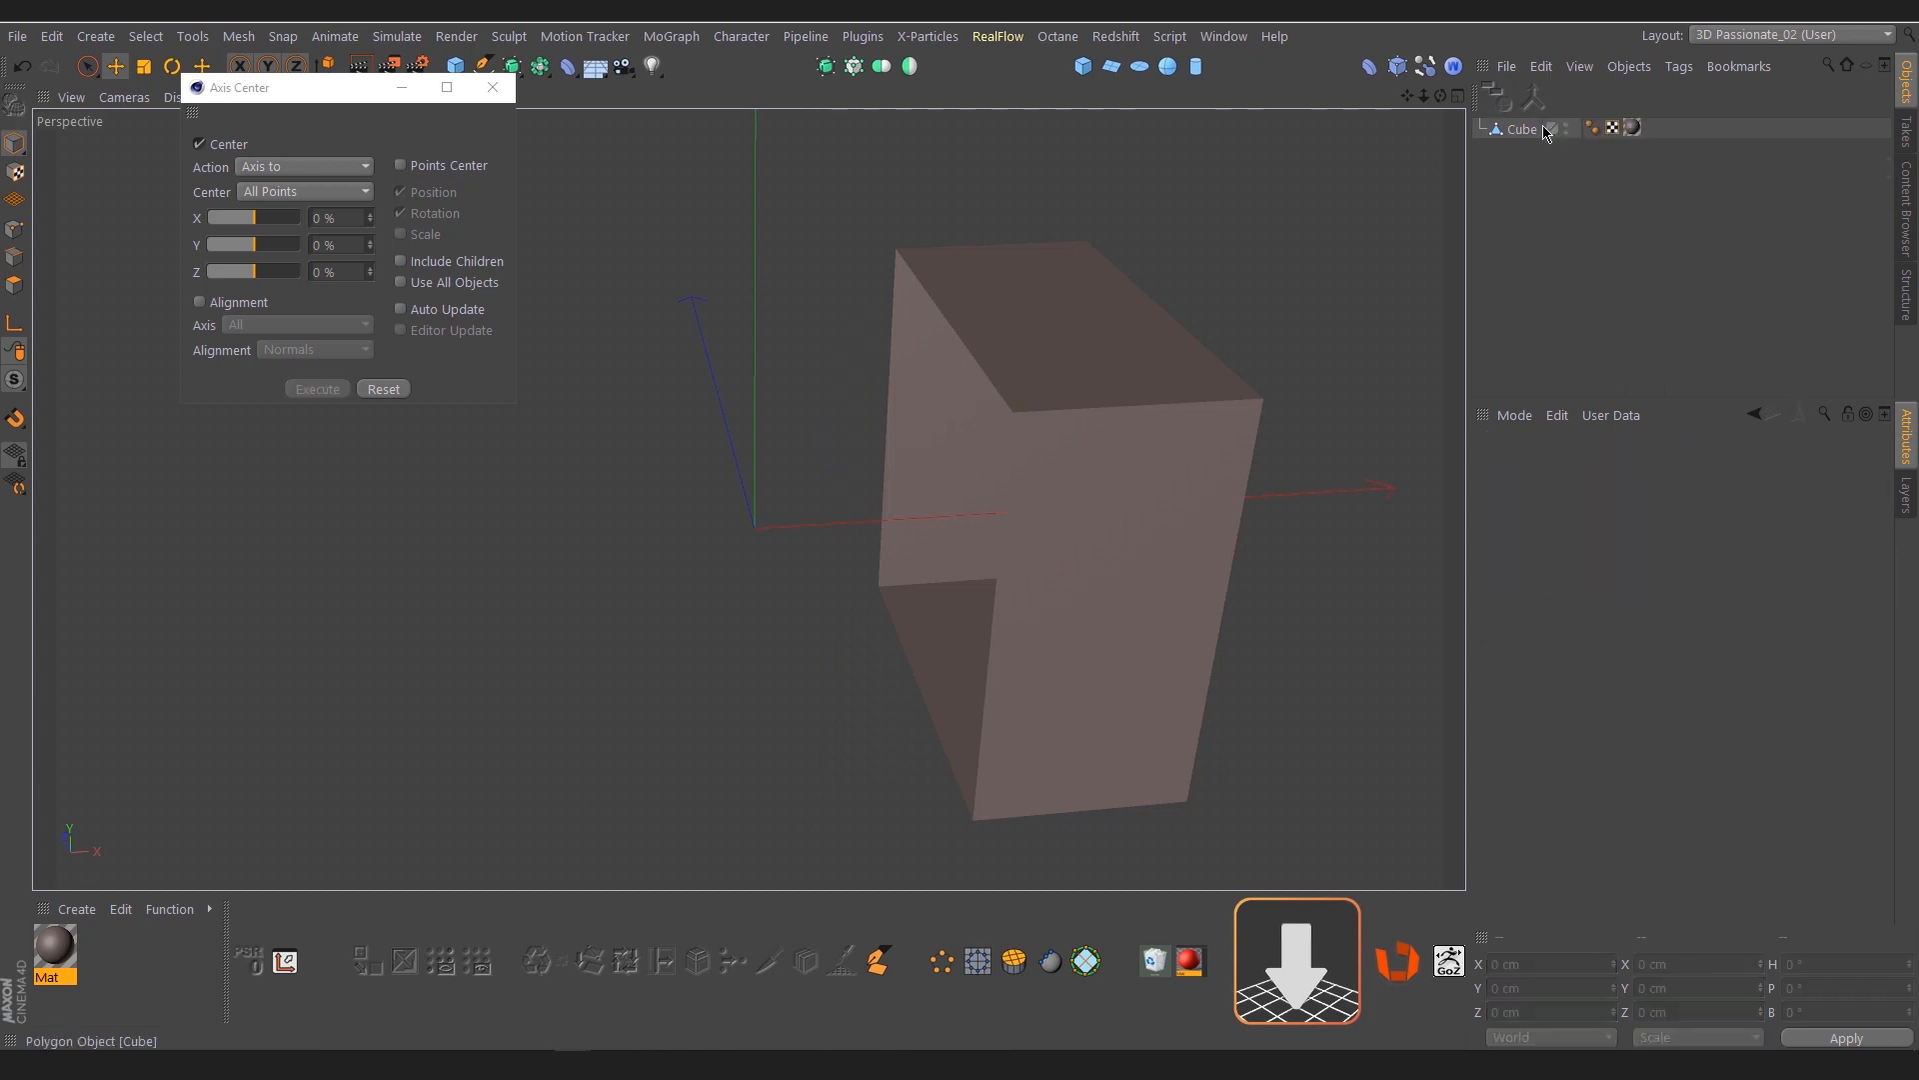
Place the half Cube in a new Symmetry object, wrap that in a Subdivision Surface, and inspect the model
left_click(1522, 130)
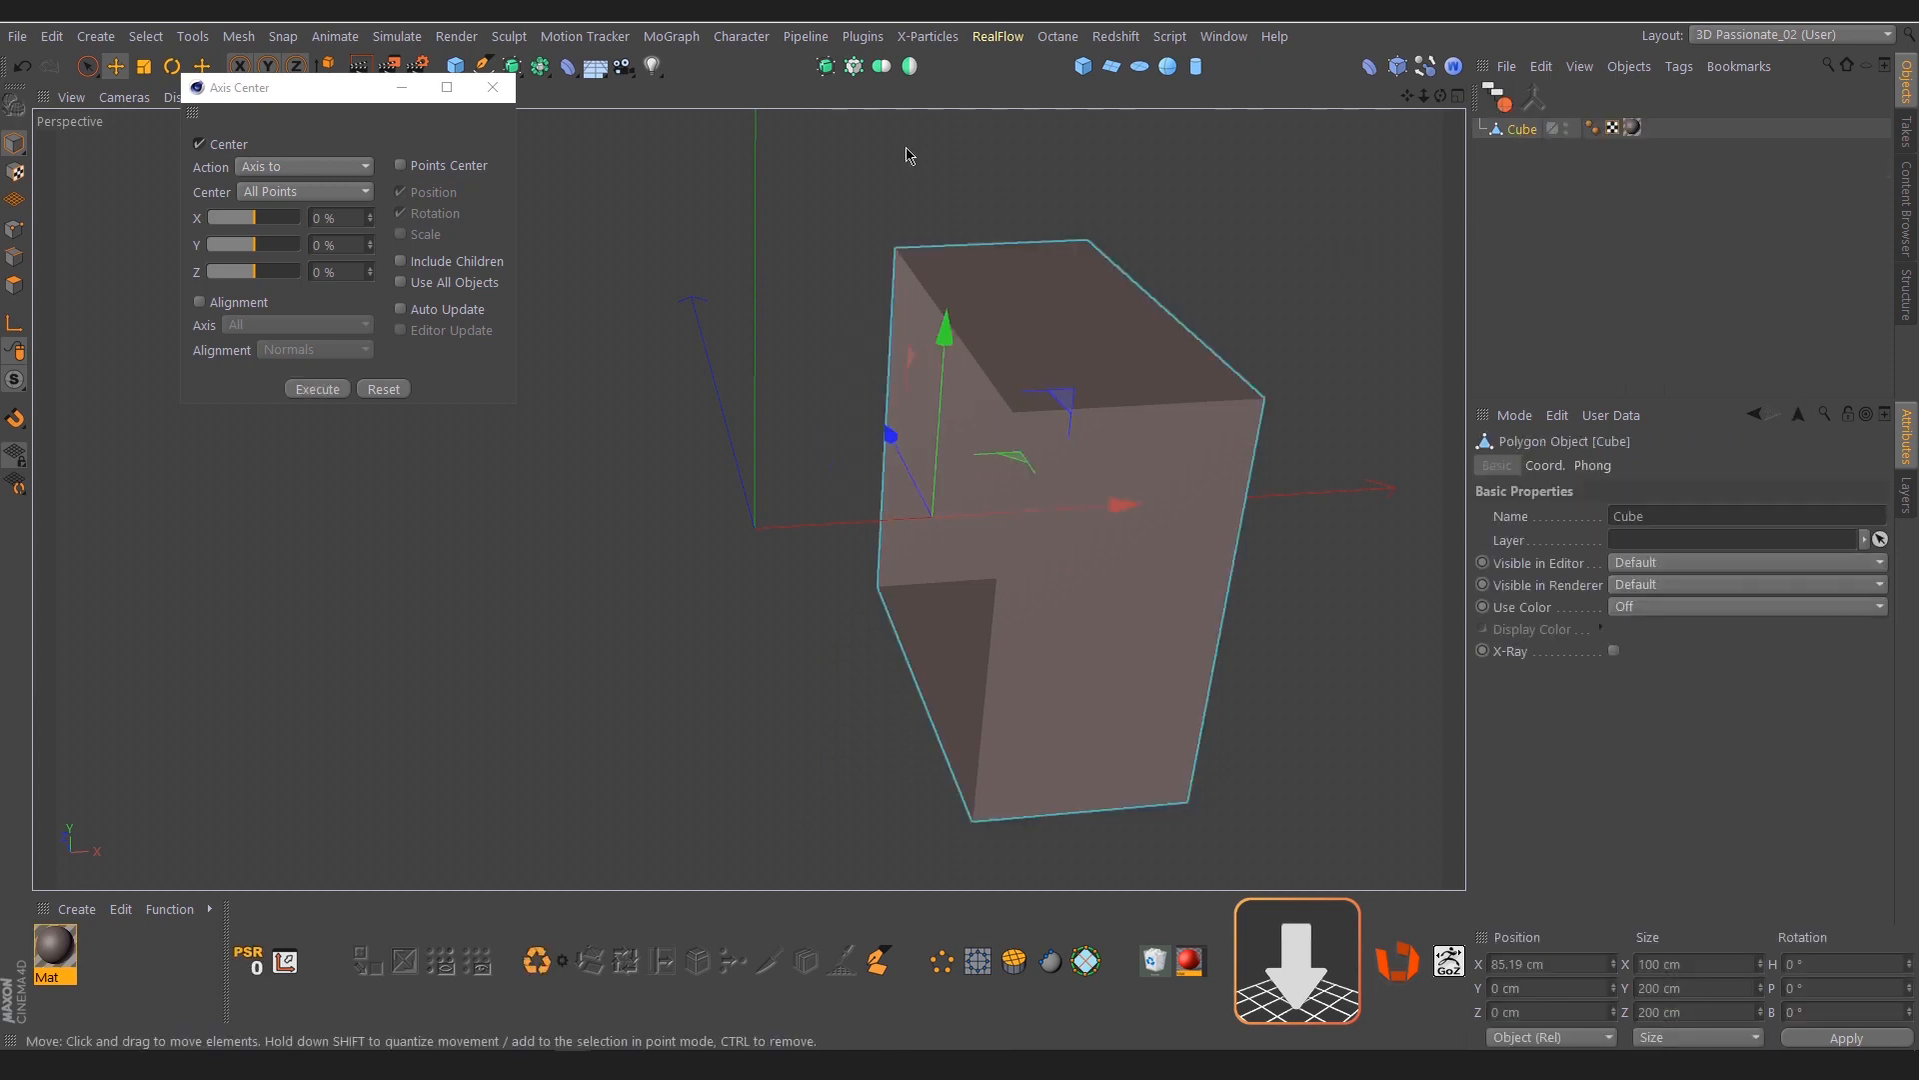
left_click(910, 67)
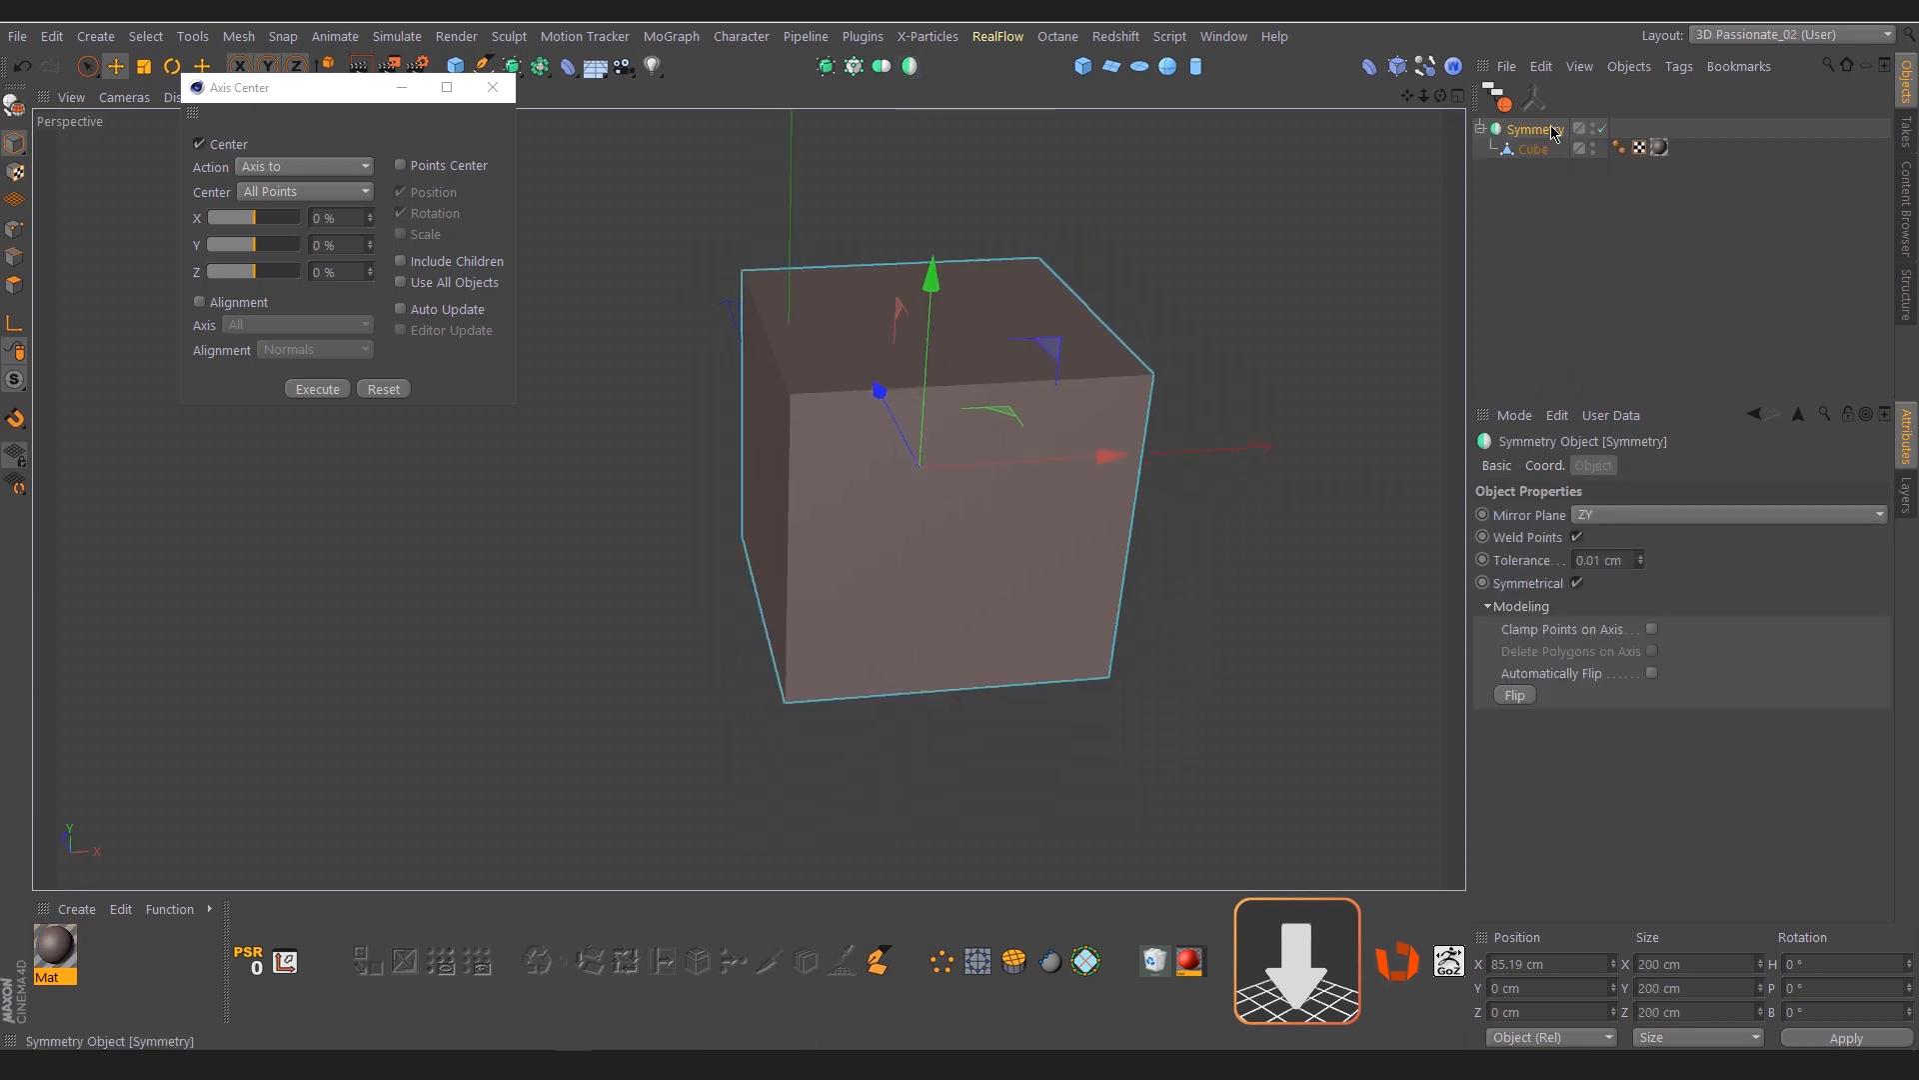
left_click(825, 67)
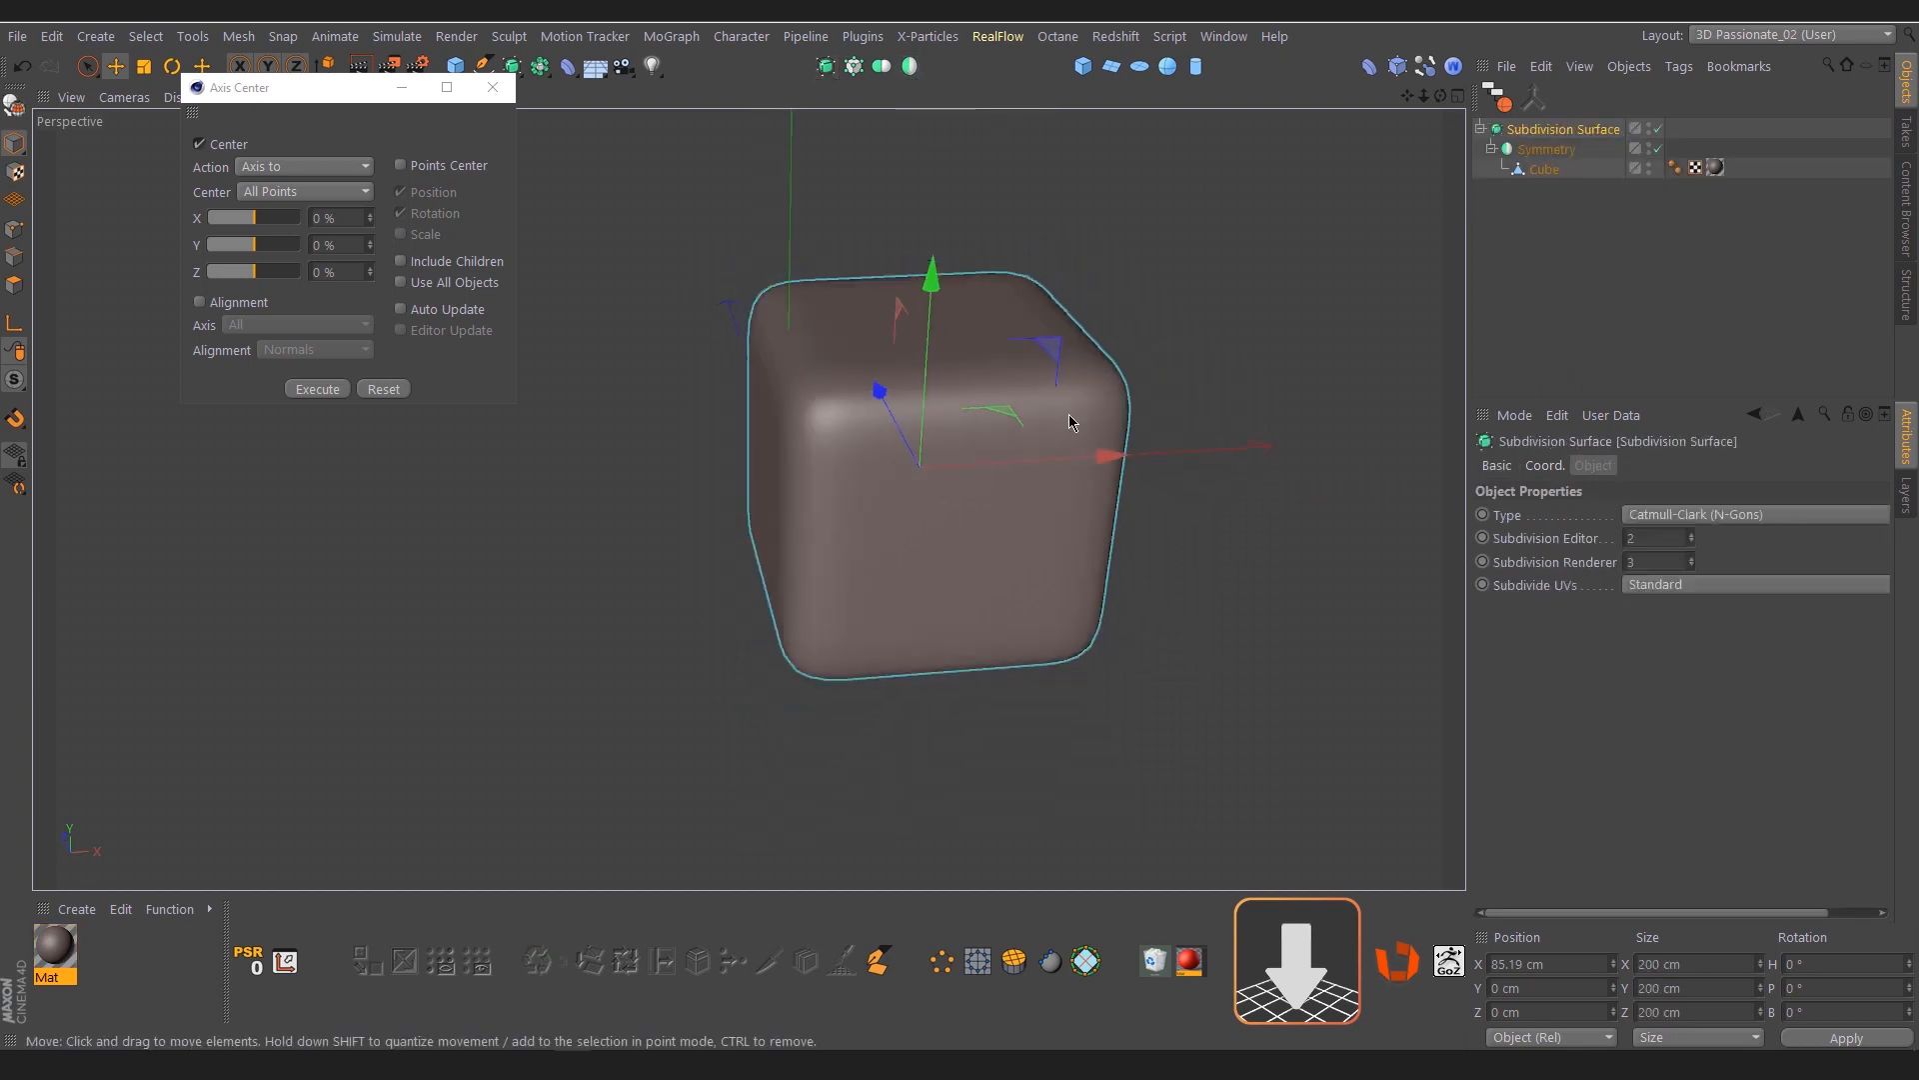
left_click_drag(1068, 415, 936, 496, "alt")
left_click(1507, 320)
left_click(963, 444)
middle_click_drag(900, 284, 897, 390, "alt")
right_click_drag(898, 390, 950, 392, "alt")
right_click_drag(950, 392, 1040, 399, "alt")
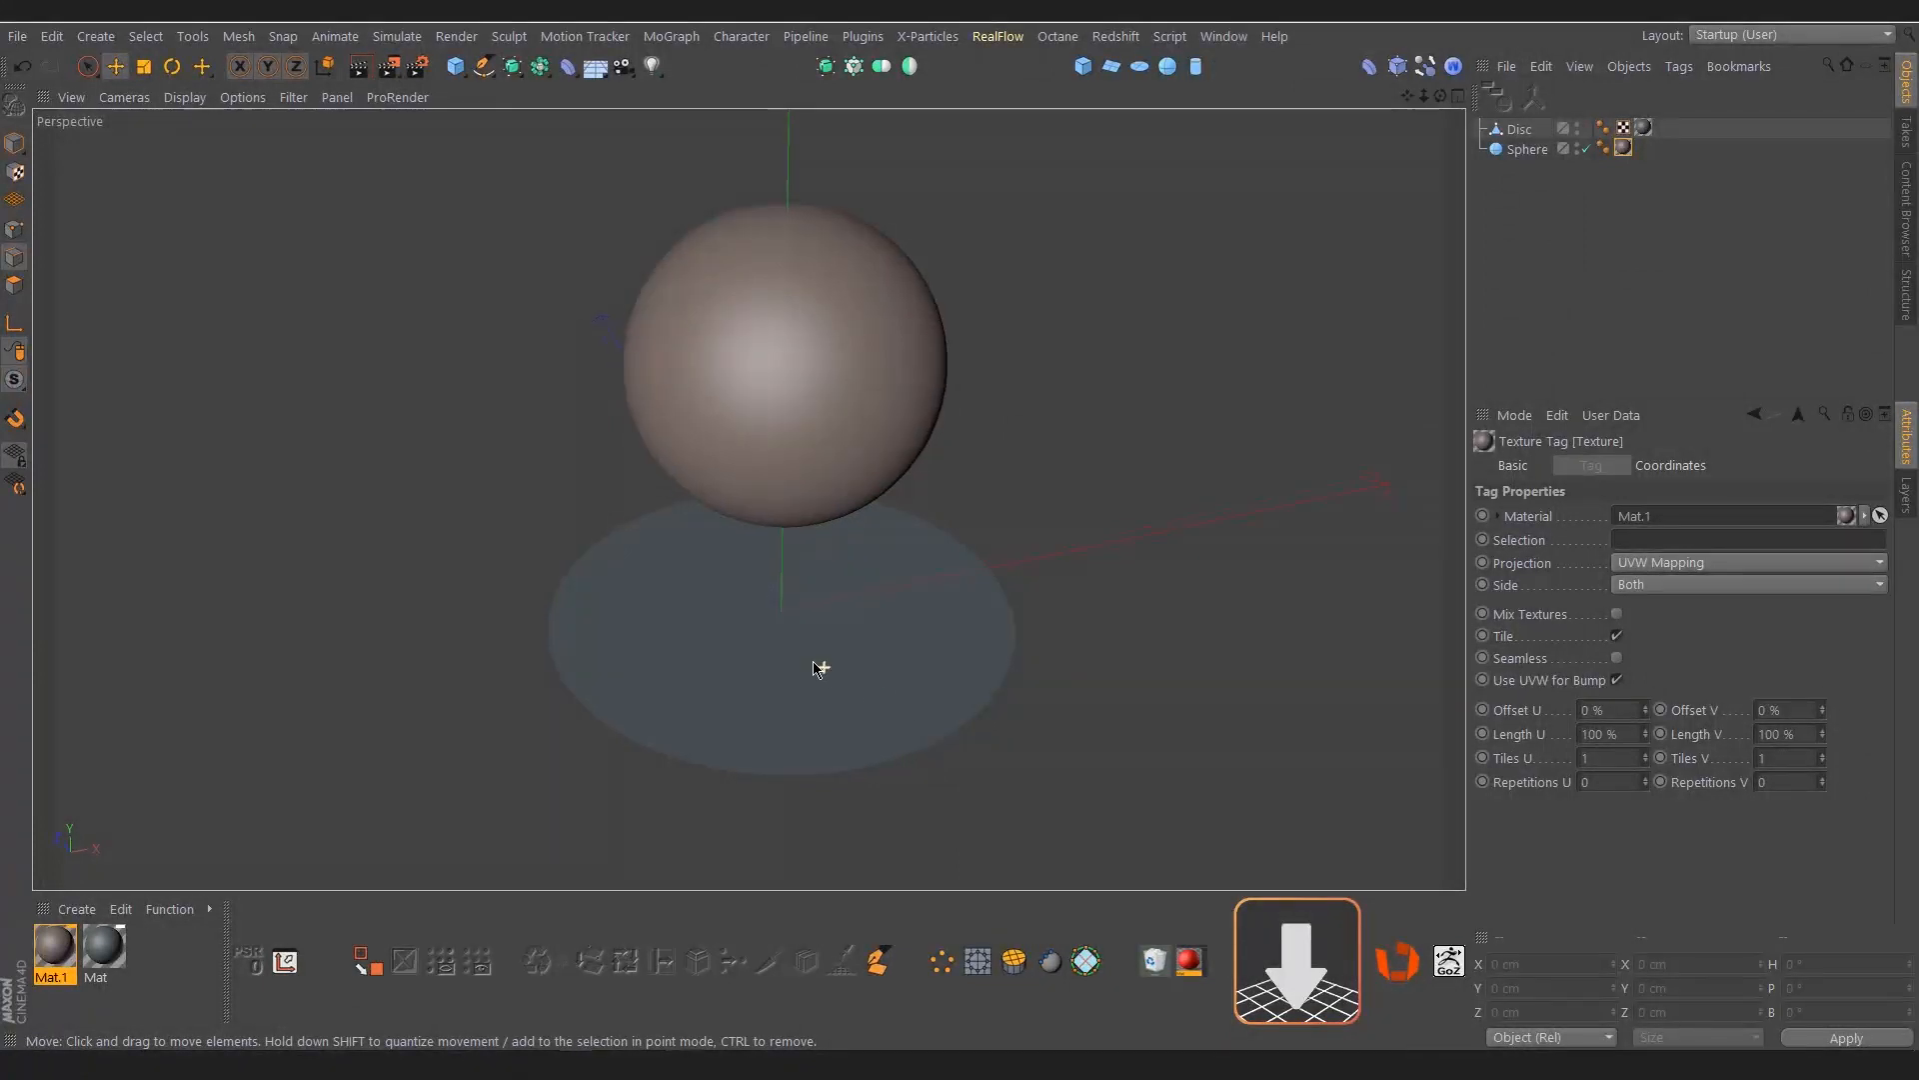
Select the Disc and examine its mesh and selected centre polygons in polygon mode beneath the Sphere
left_click_drag(818, 673, 784, 648, "alt")
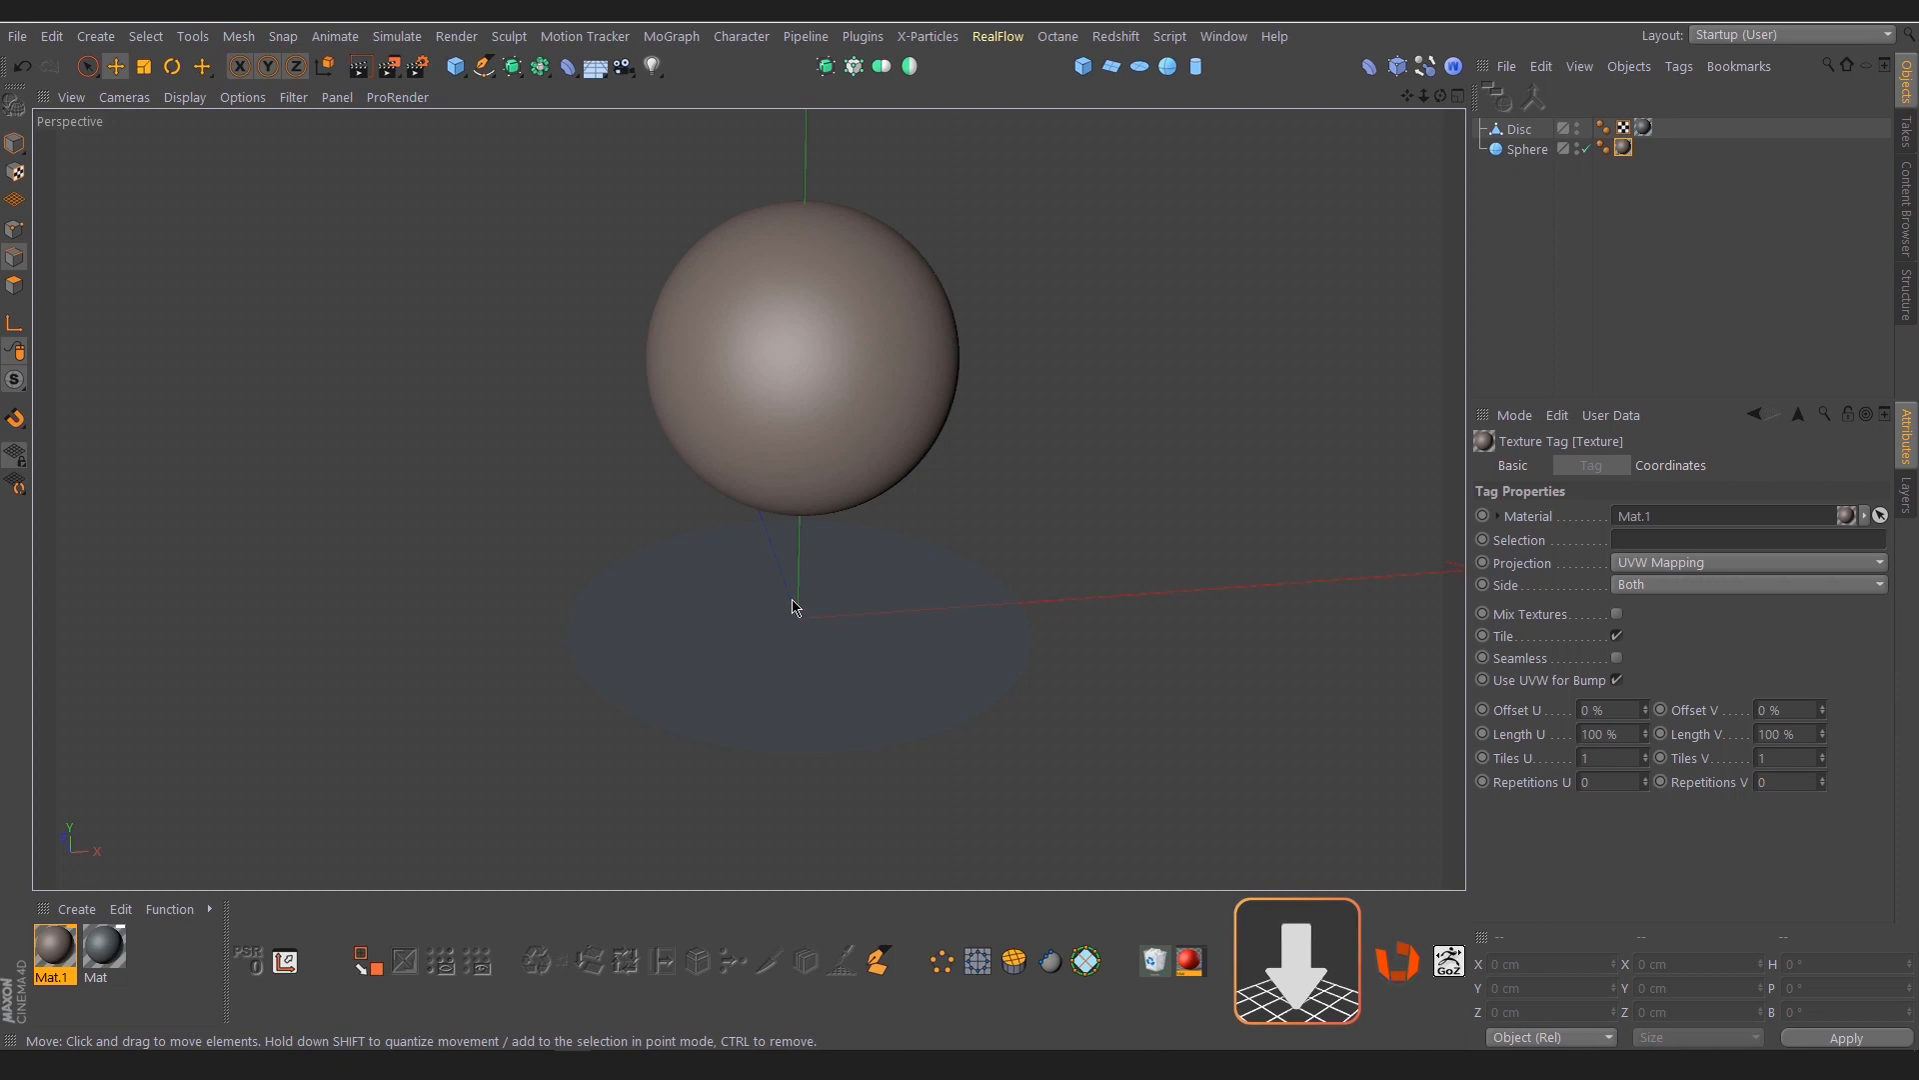
left_click_drag(795, 607, 836, 613, "alt")
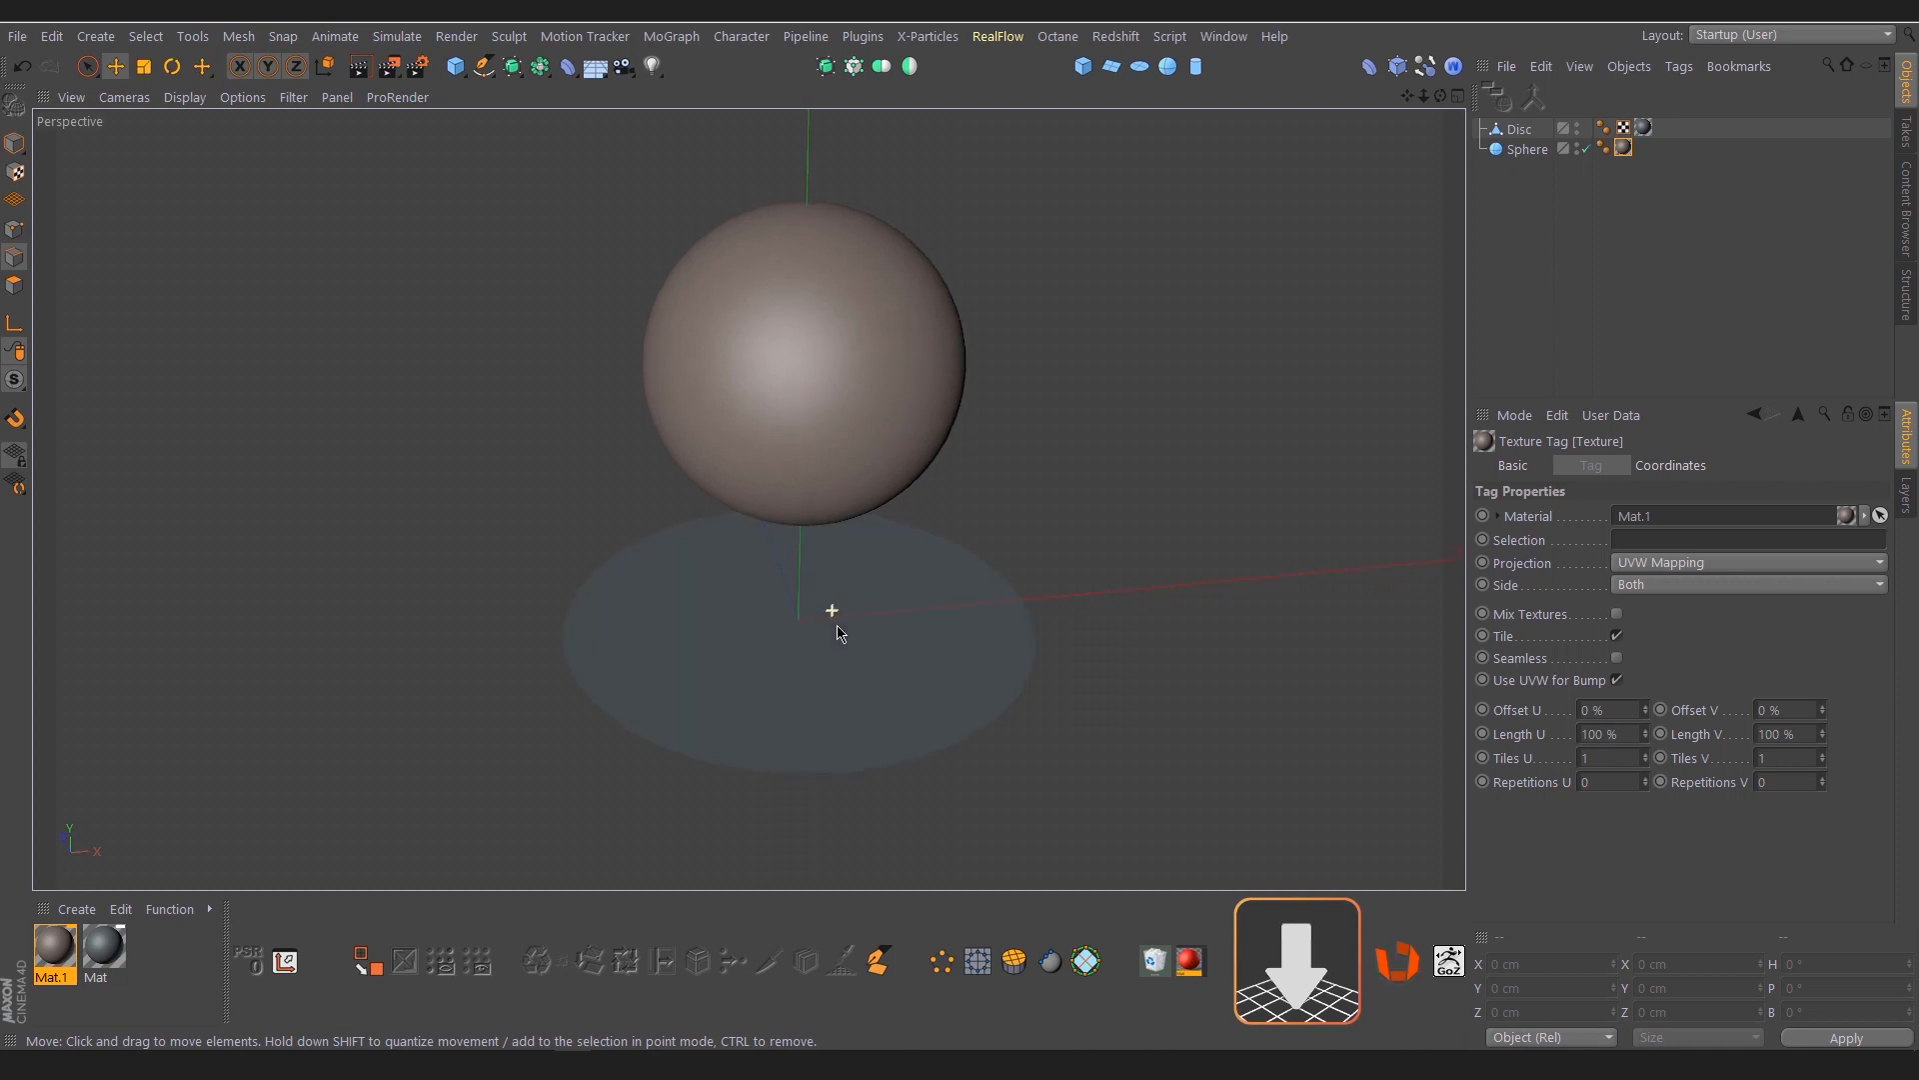
left_click(1518, 130)
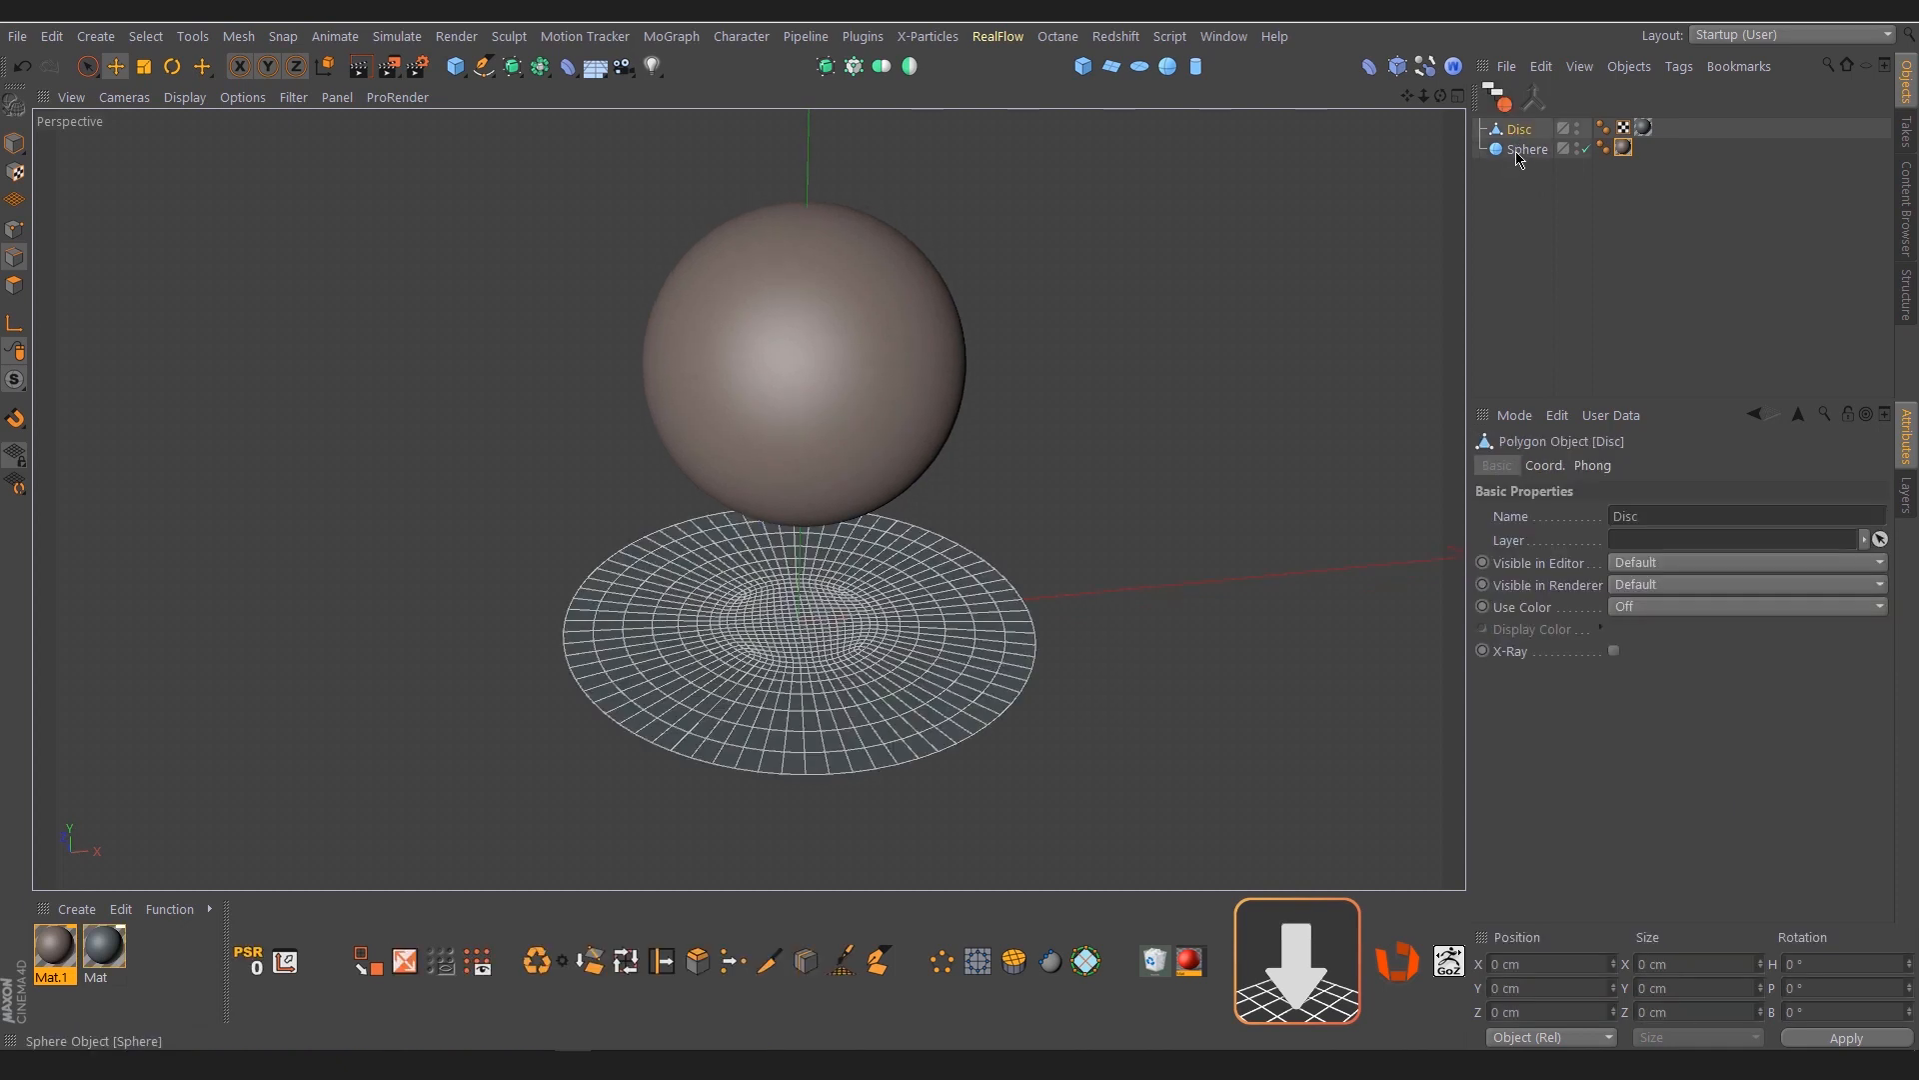
left_click(1524, 152)
left_click(1517, 130)
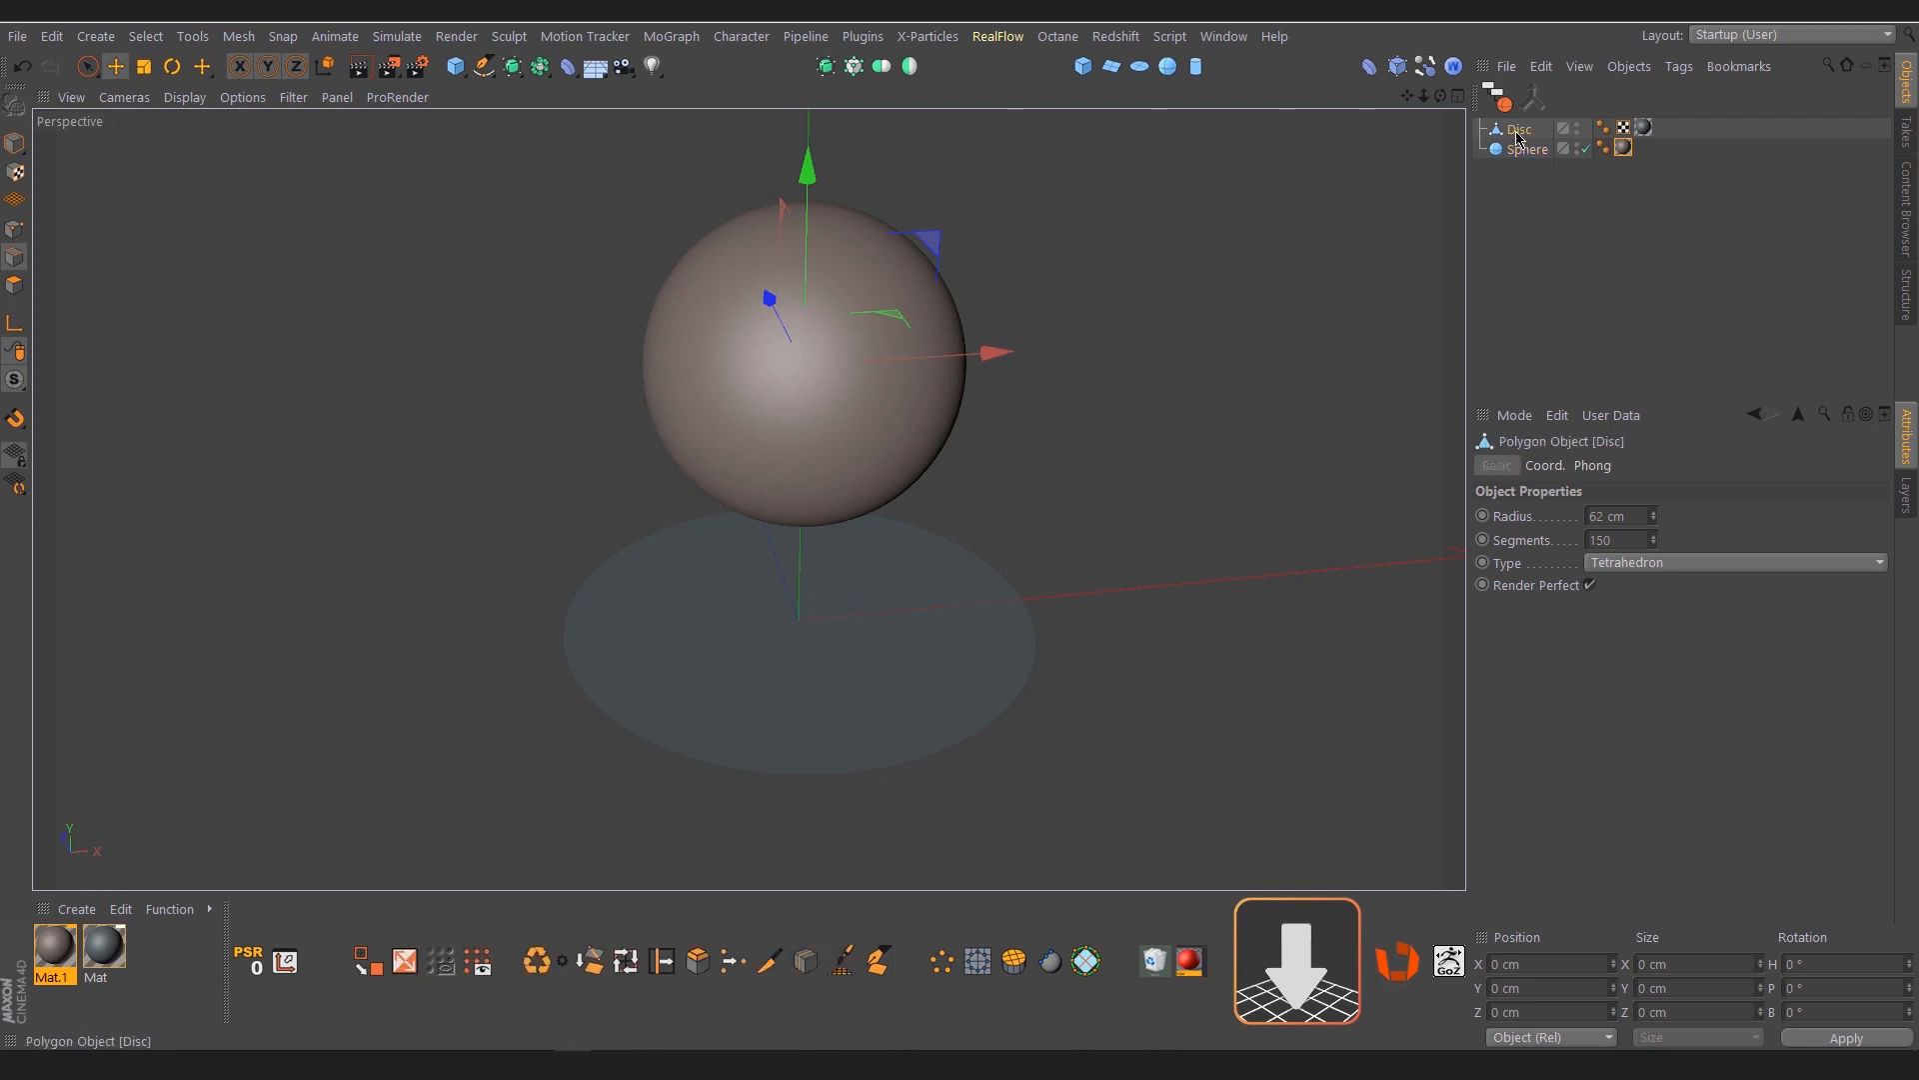
left_click(14, 285)
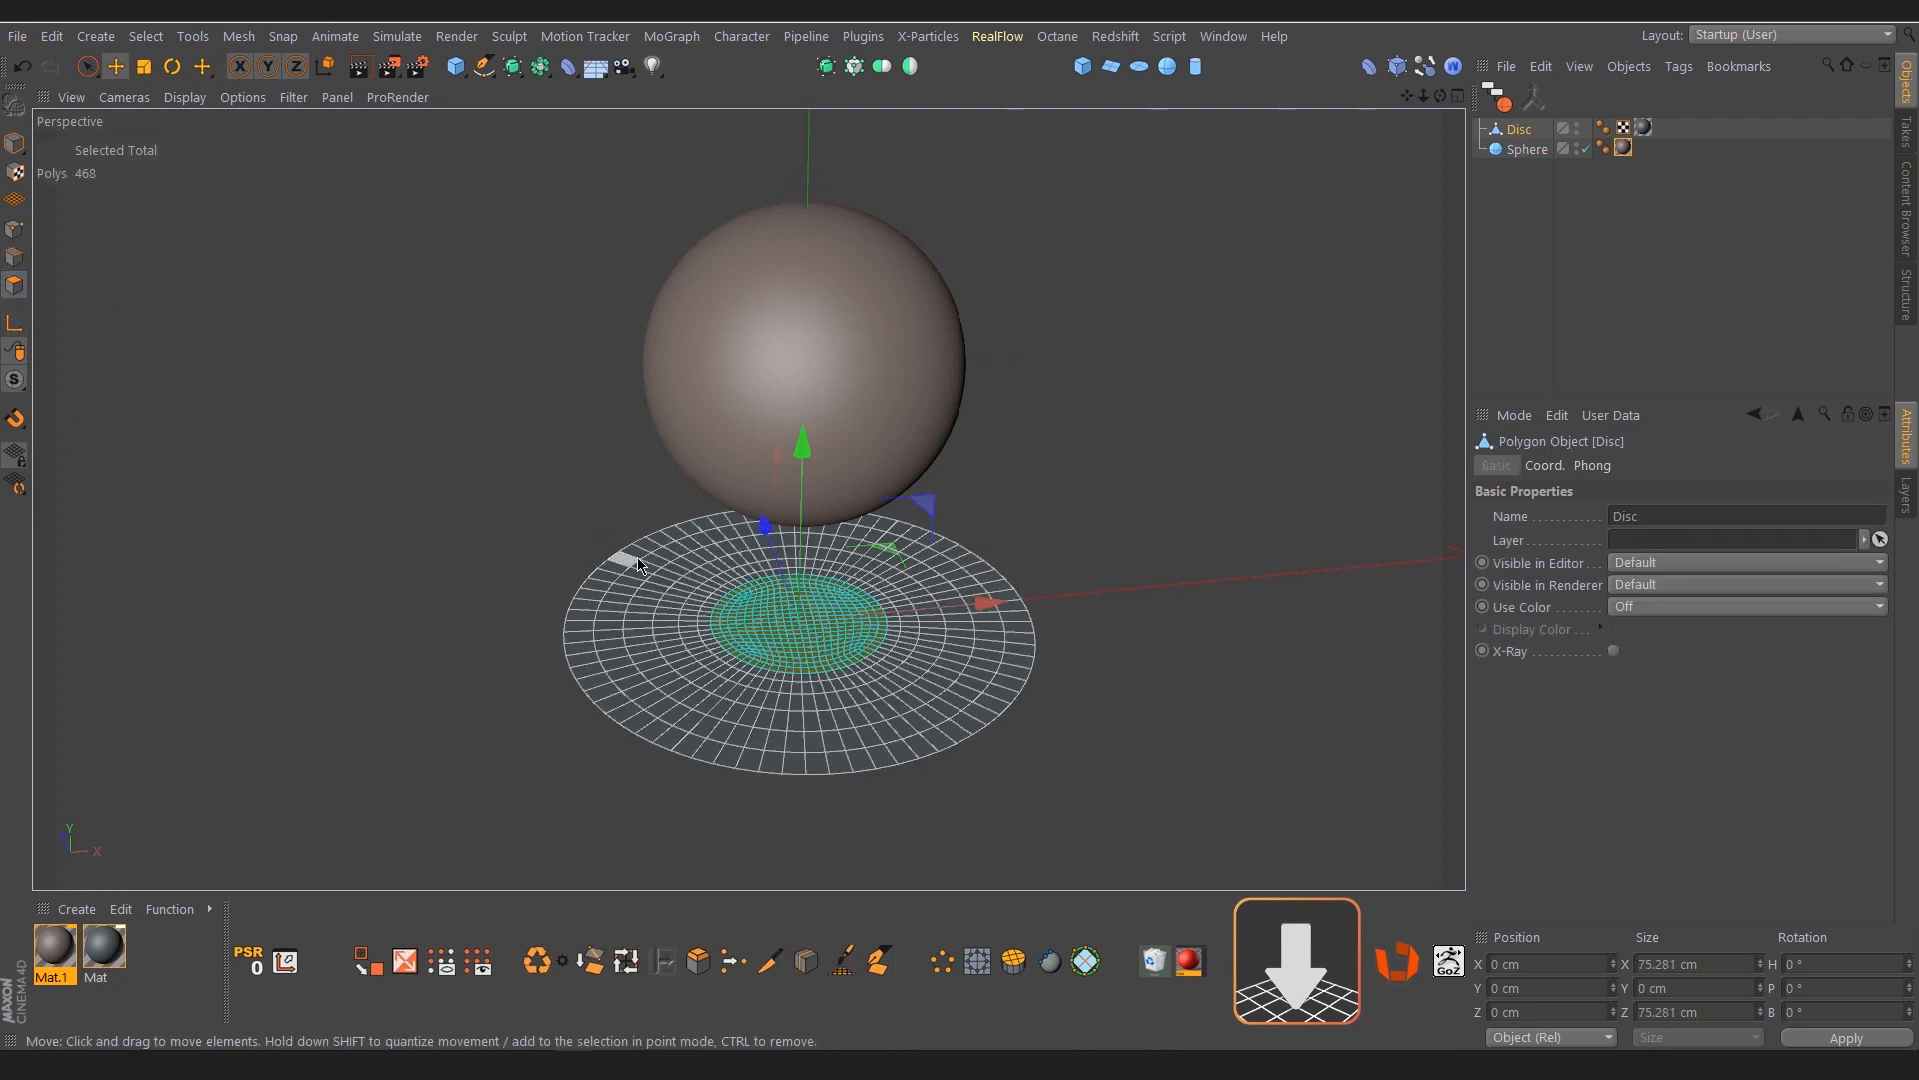
scroll(728, 610, "up", 2)
scroll(854, 646, "up", 5)
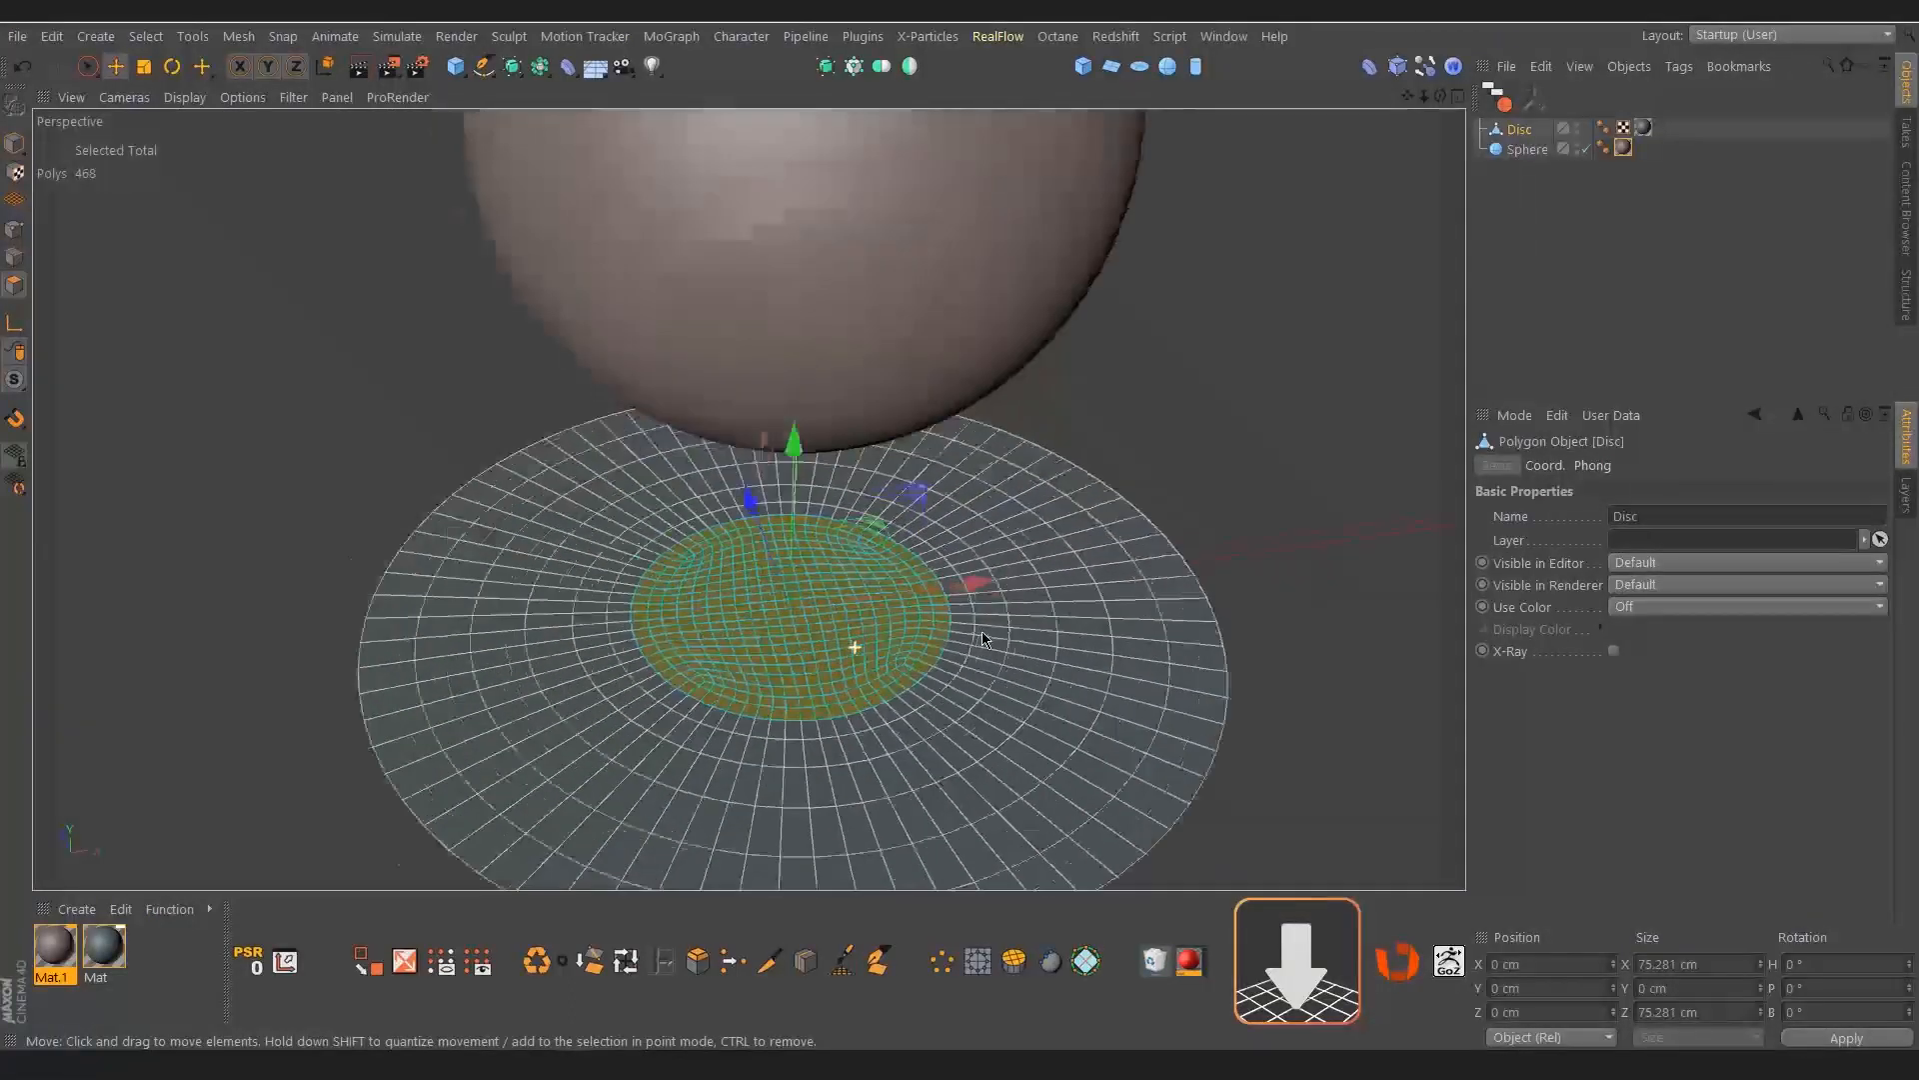
scroll(953, 637, "down", 3)
scroll(886, 669, "up", 2)
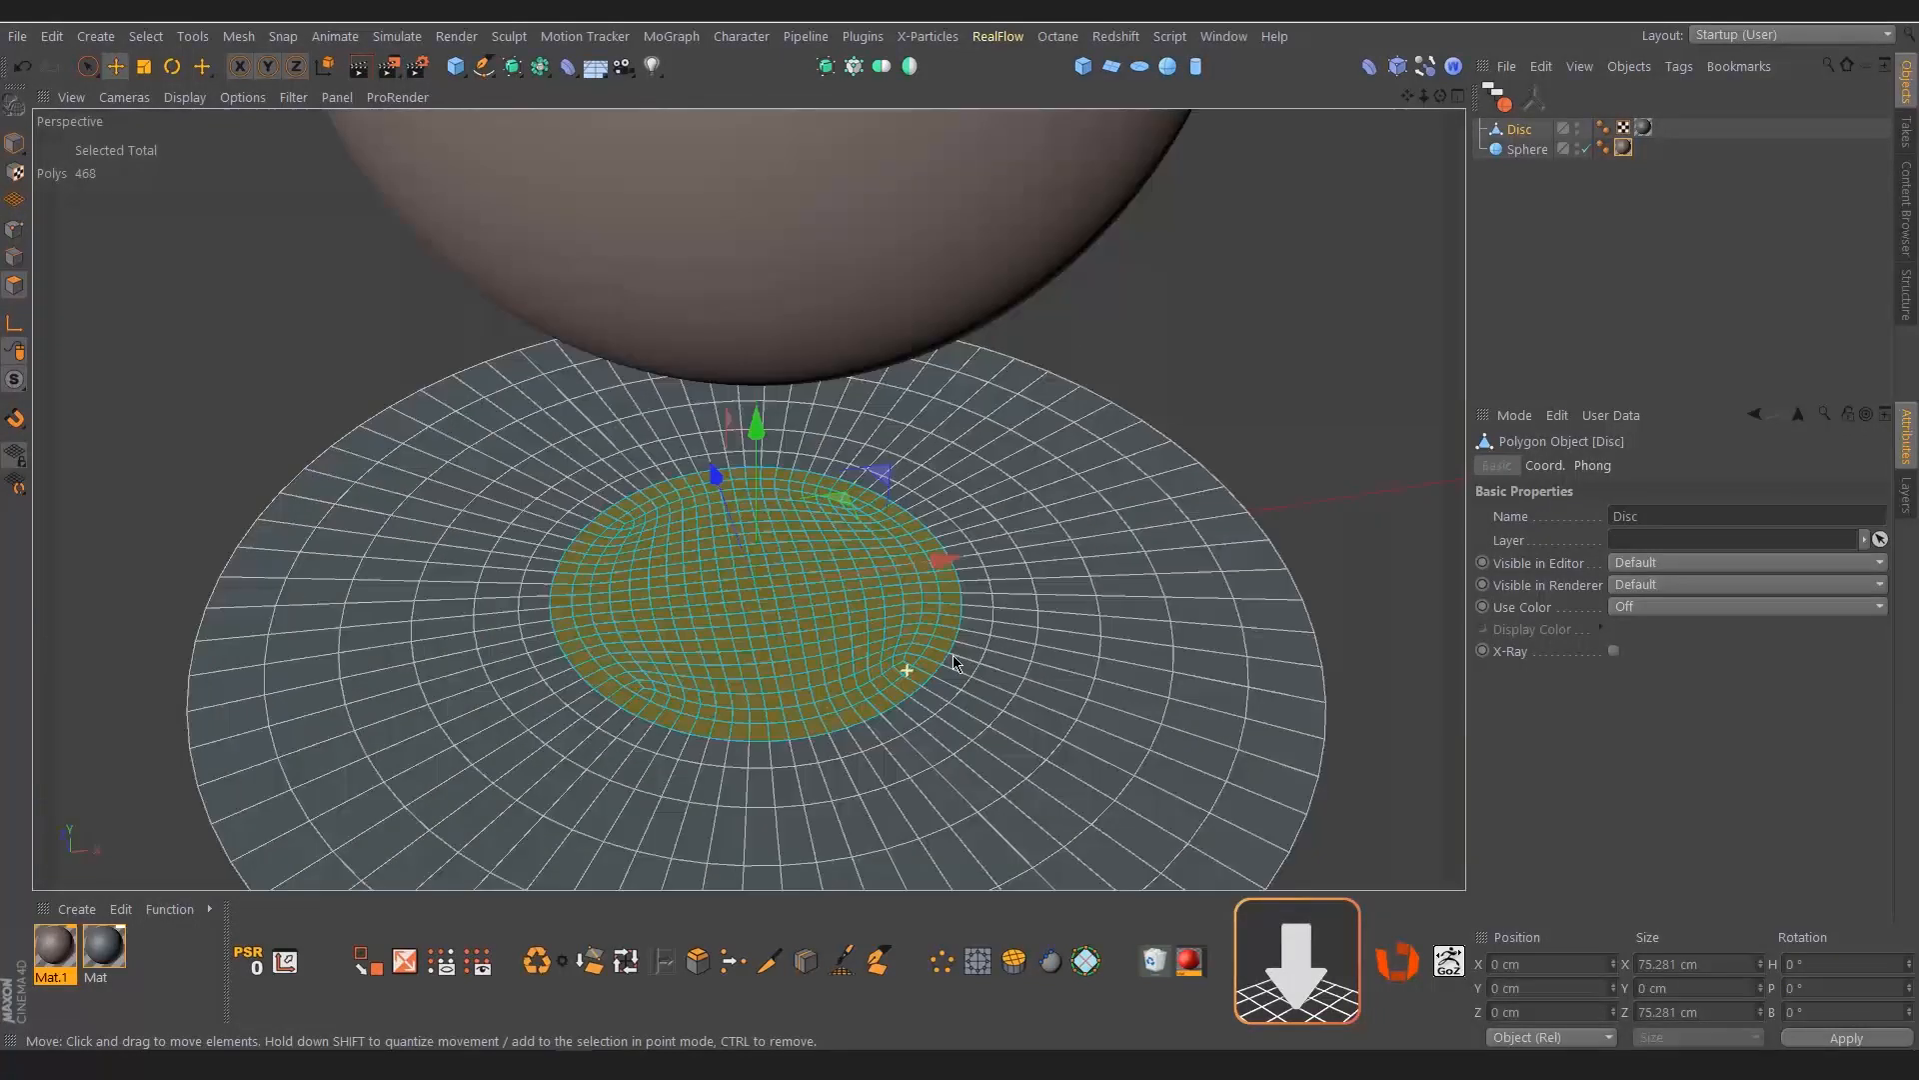
scroll(904, 668, "down", 4)
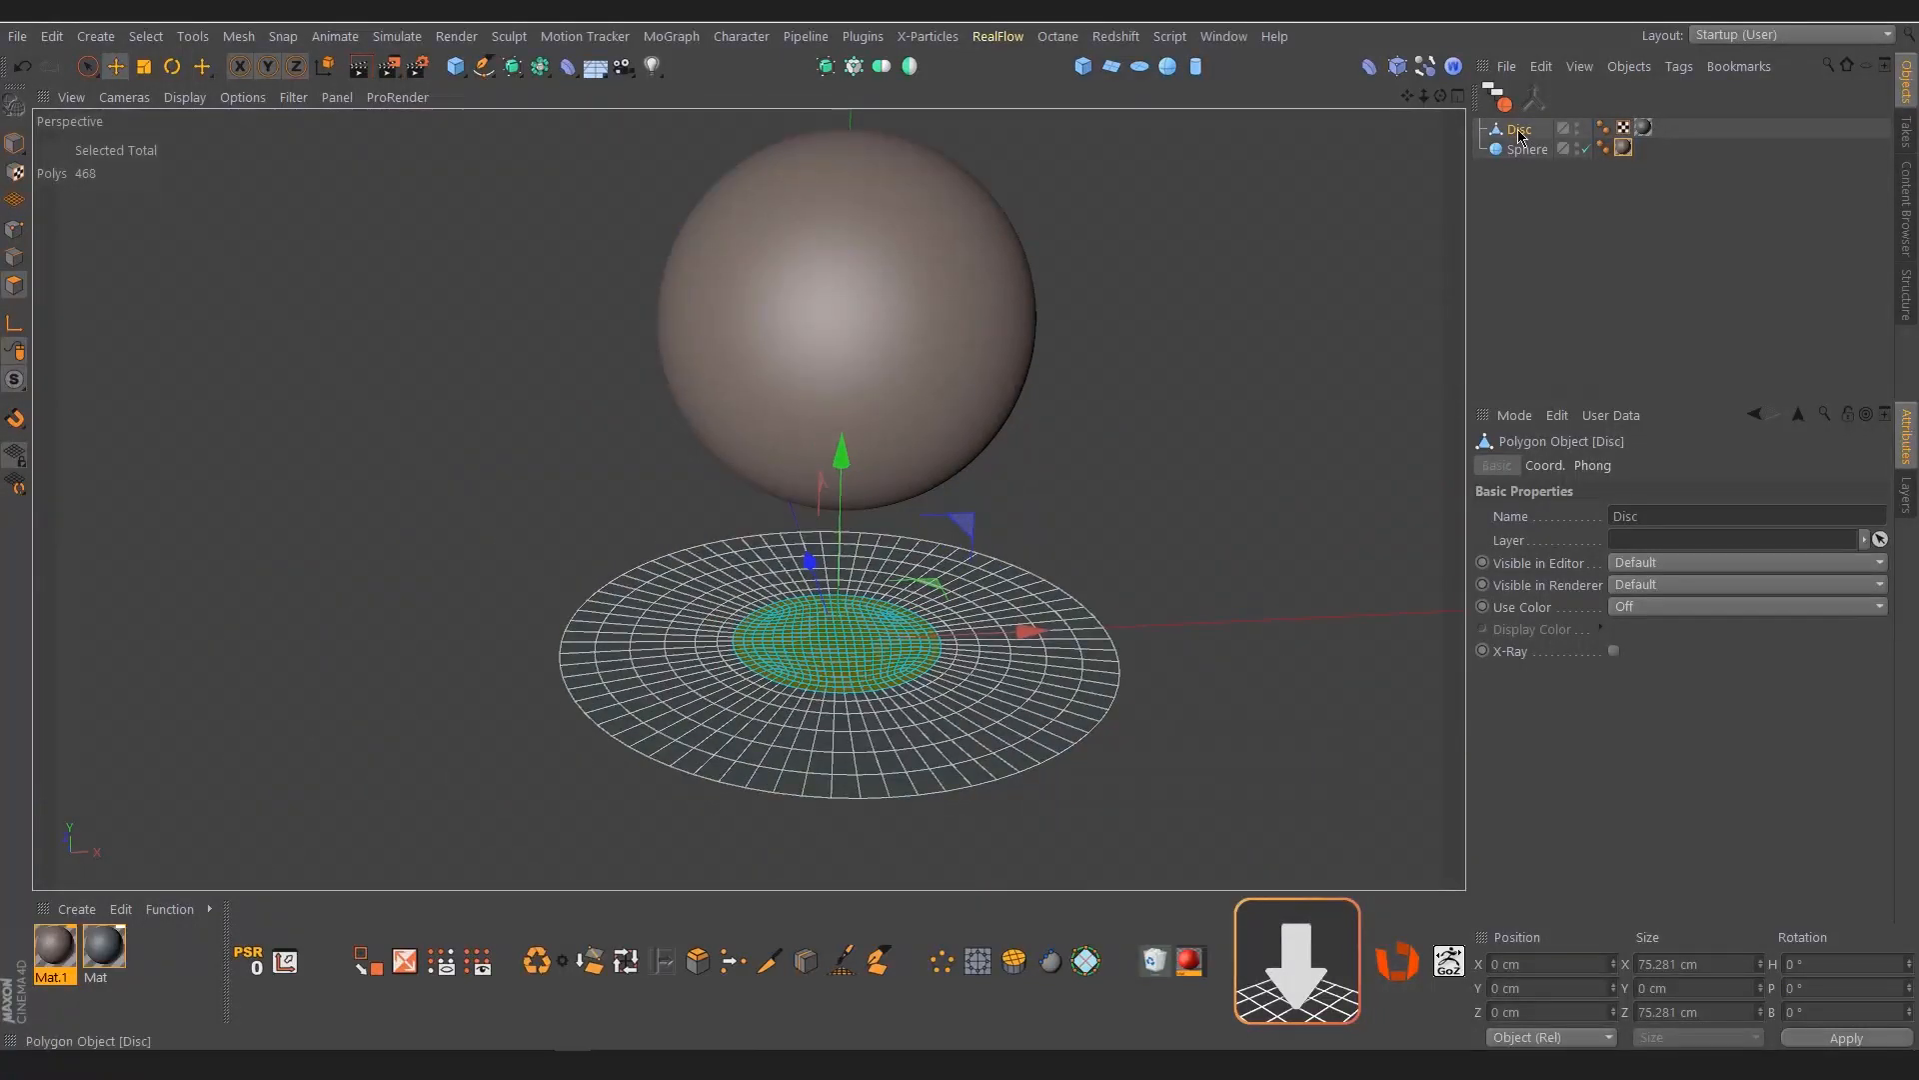
Add a Shrink Wrap deformer to the Disc and set the Sphere as its target object
left_click(1425, 70, "shift")
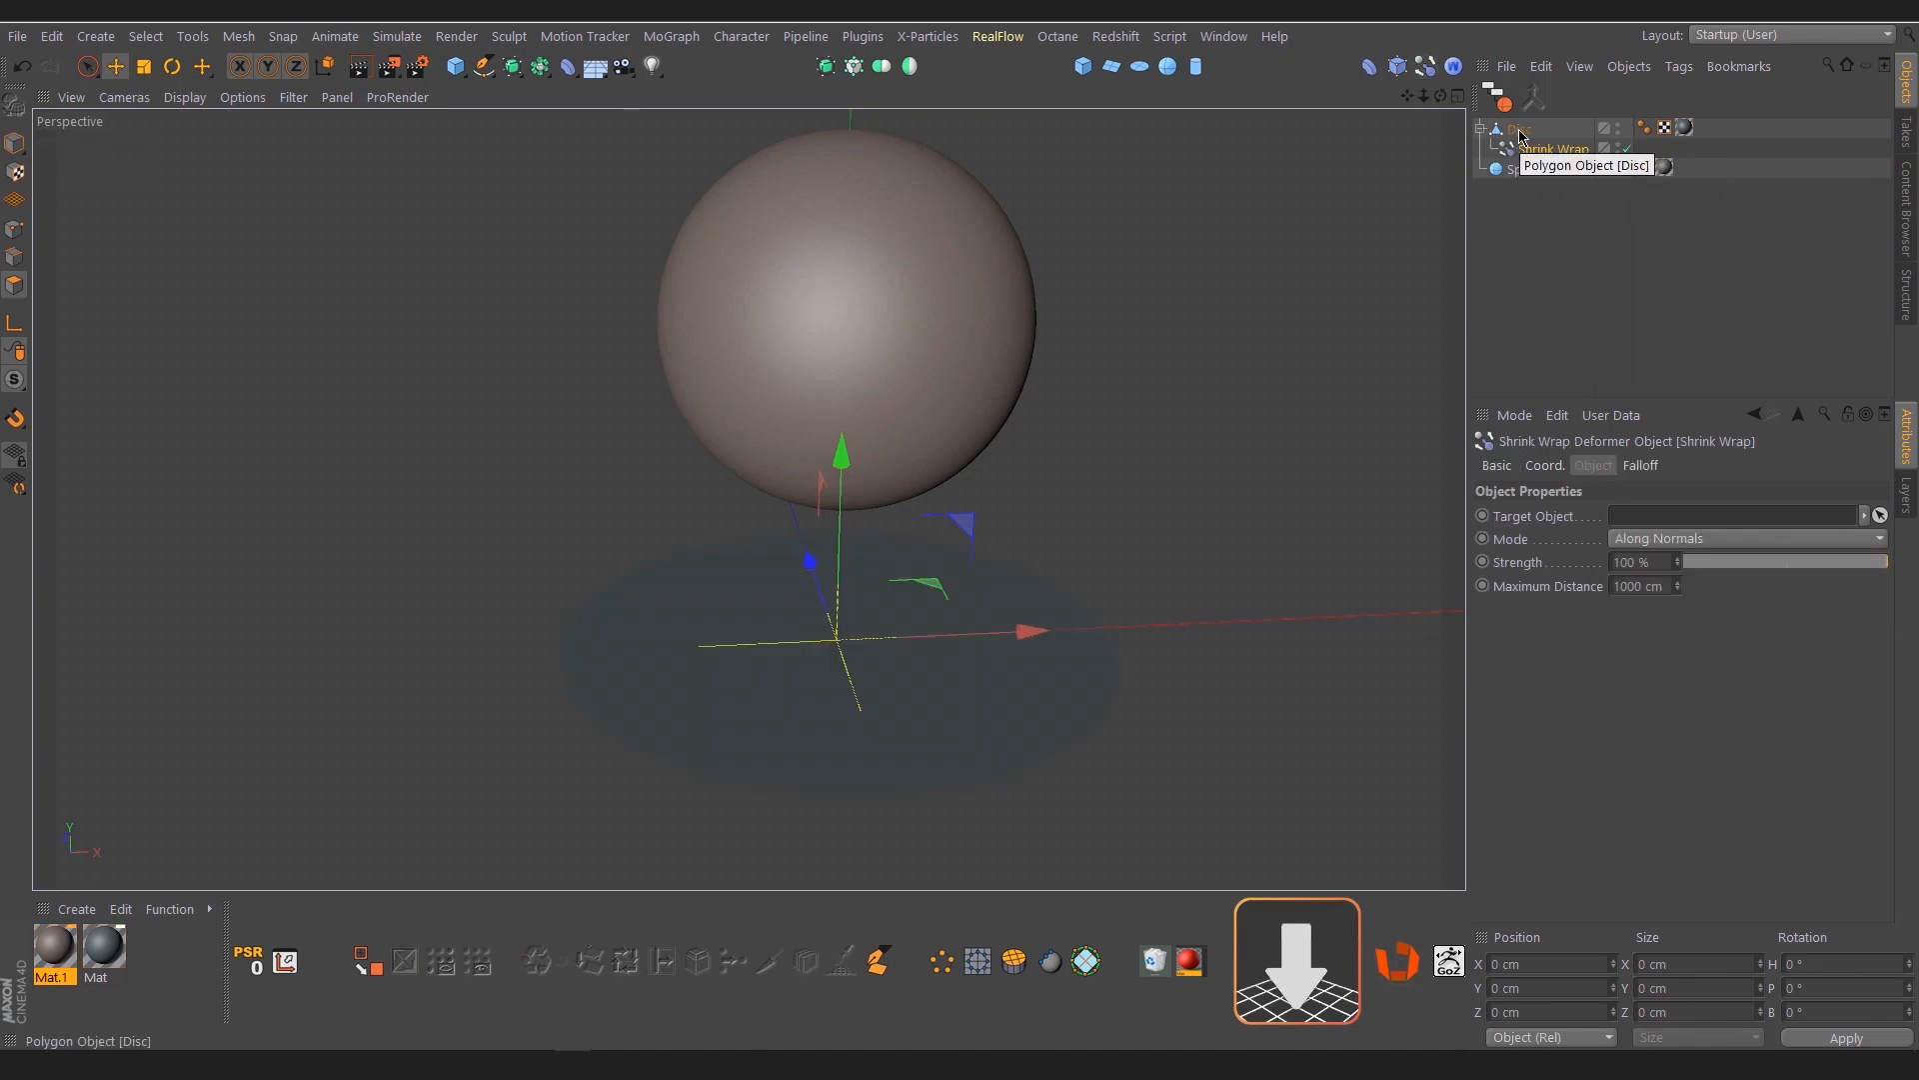
left_click(573, 72)
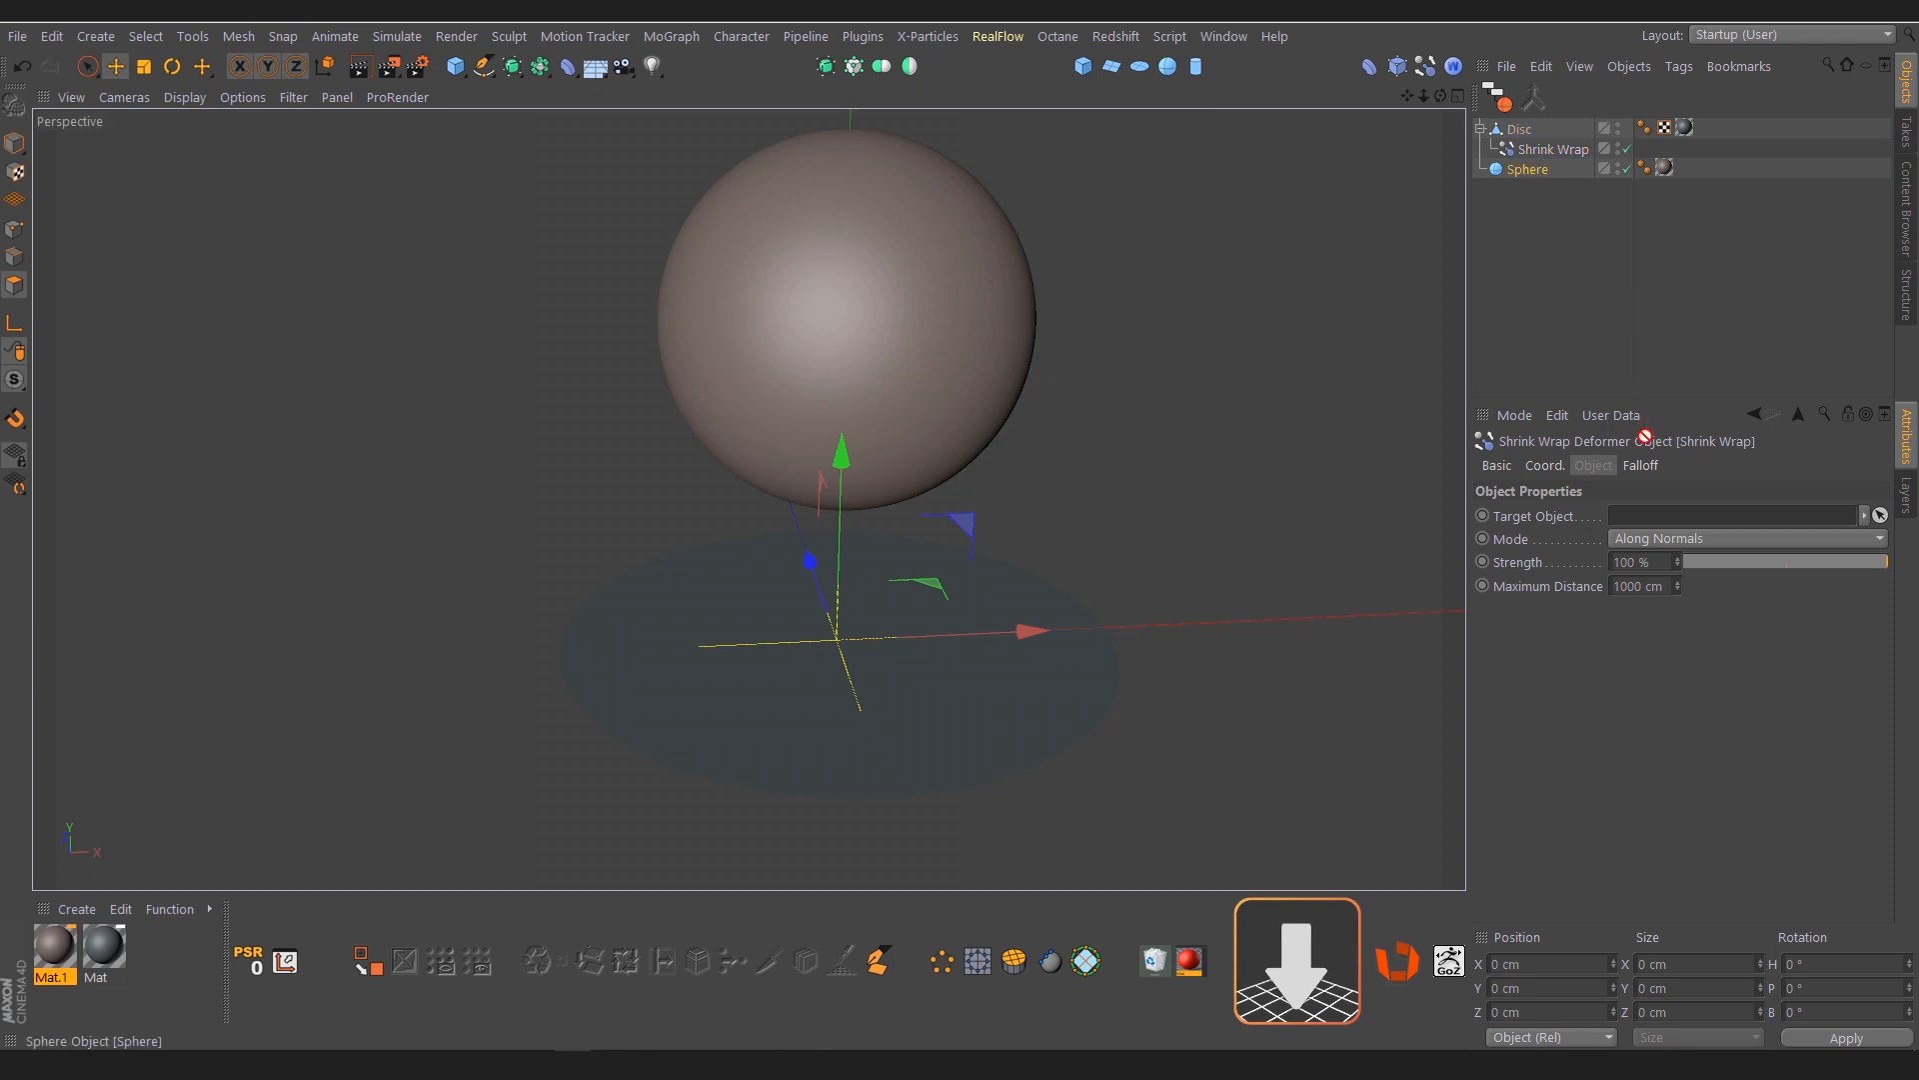
left_click_drag(1663, 515, 1659, 516)
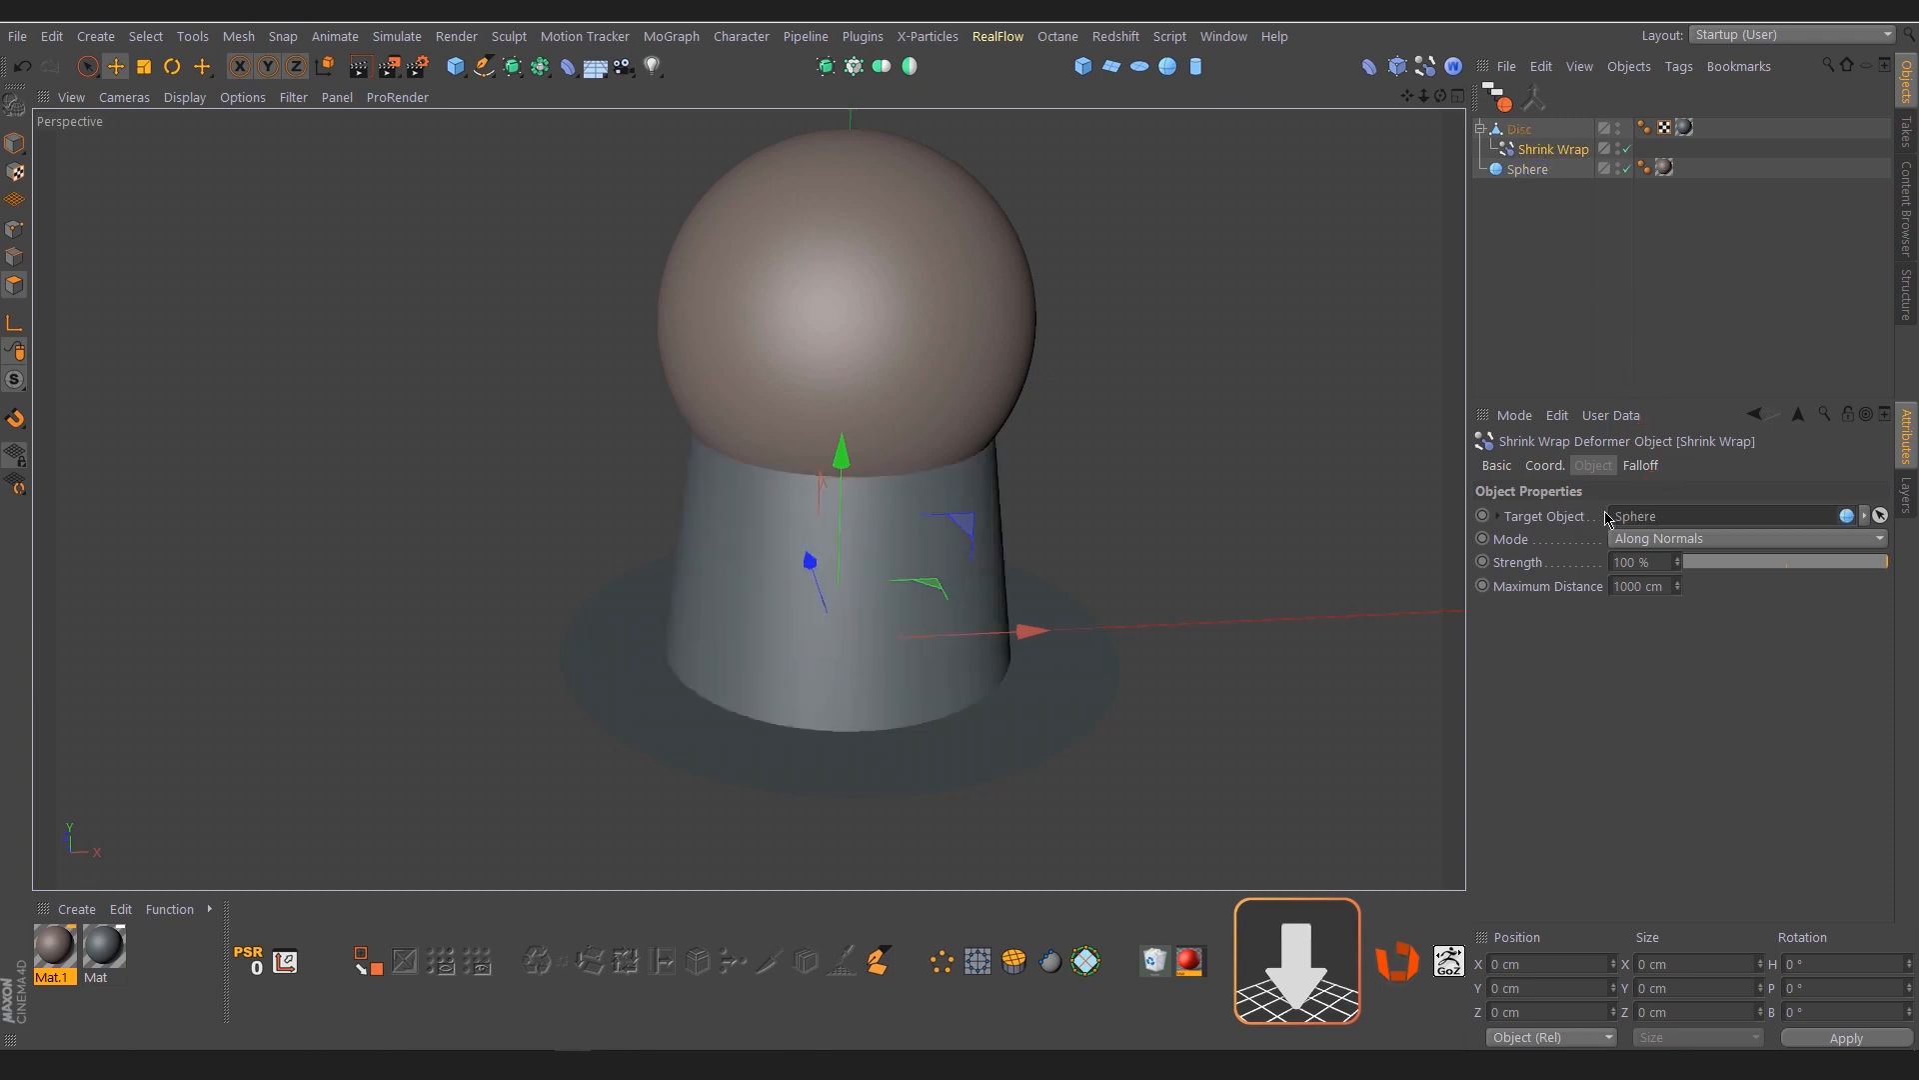
Hide the Sphere in the viewport and inspect the Disc surface projected by the Shrink Wrap deformer
mouse_move(912, 603)
left_mouse_down("alt")
mouse_move(840, 548)
mouse_move(870, 483)
mouse_move(886, 620)
left_mouse_up("alt")
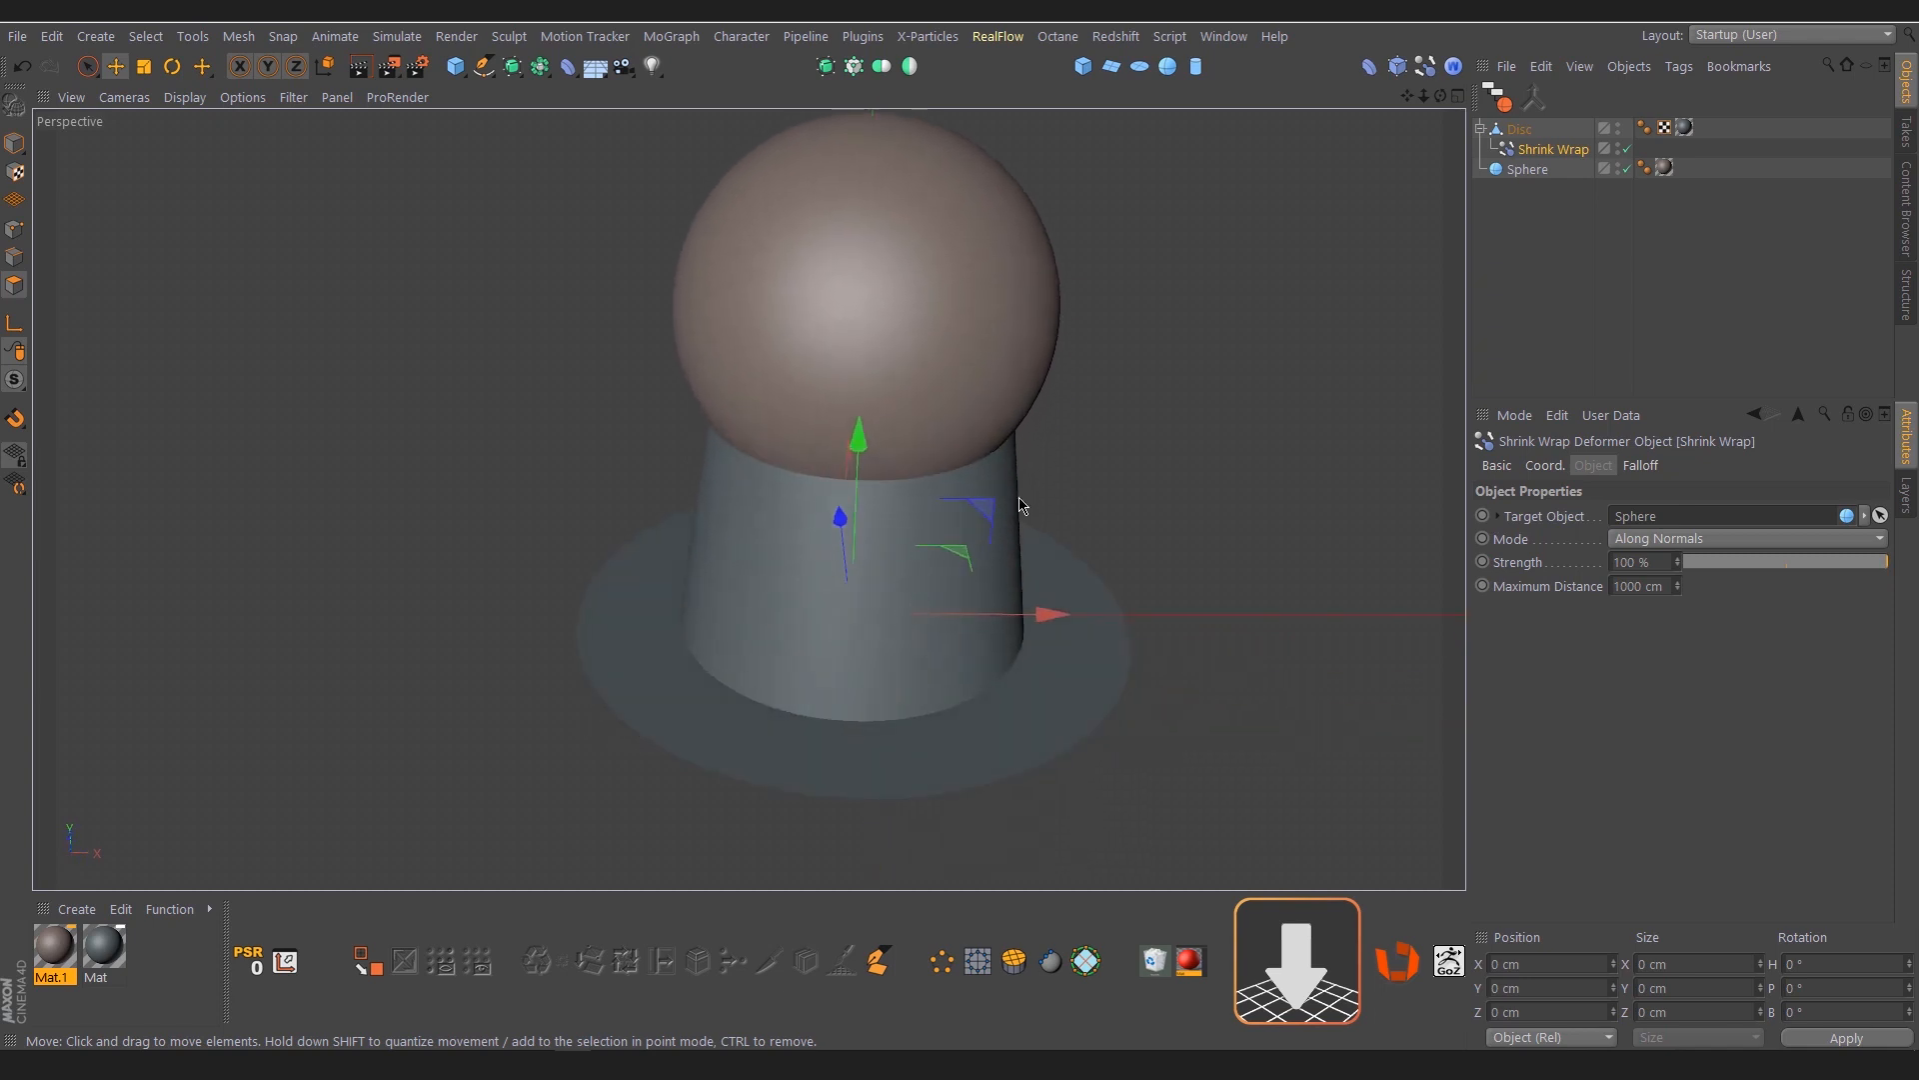
left_click(1619, 168)
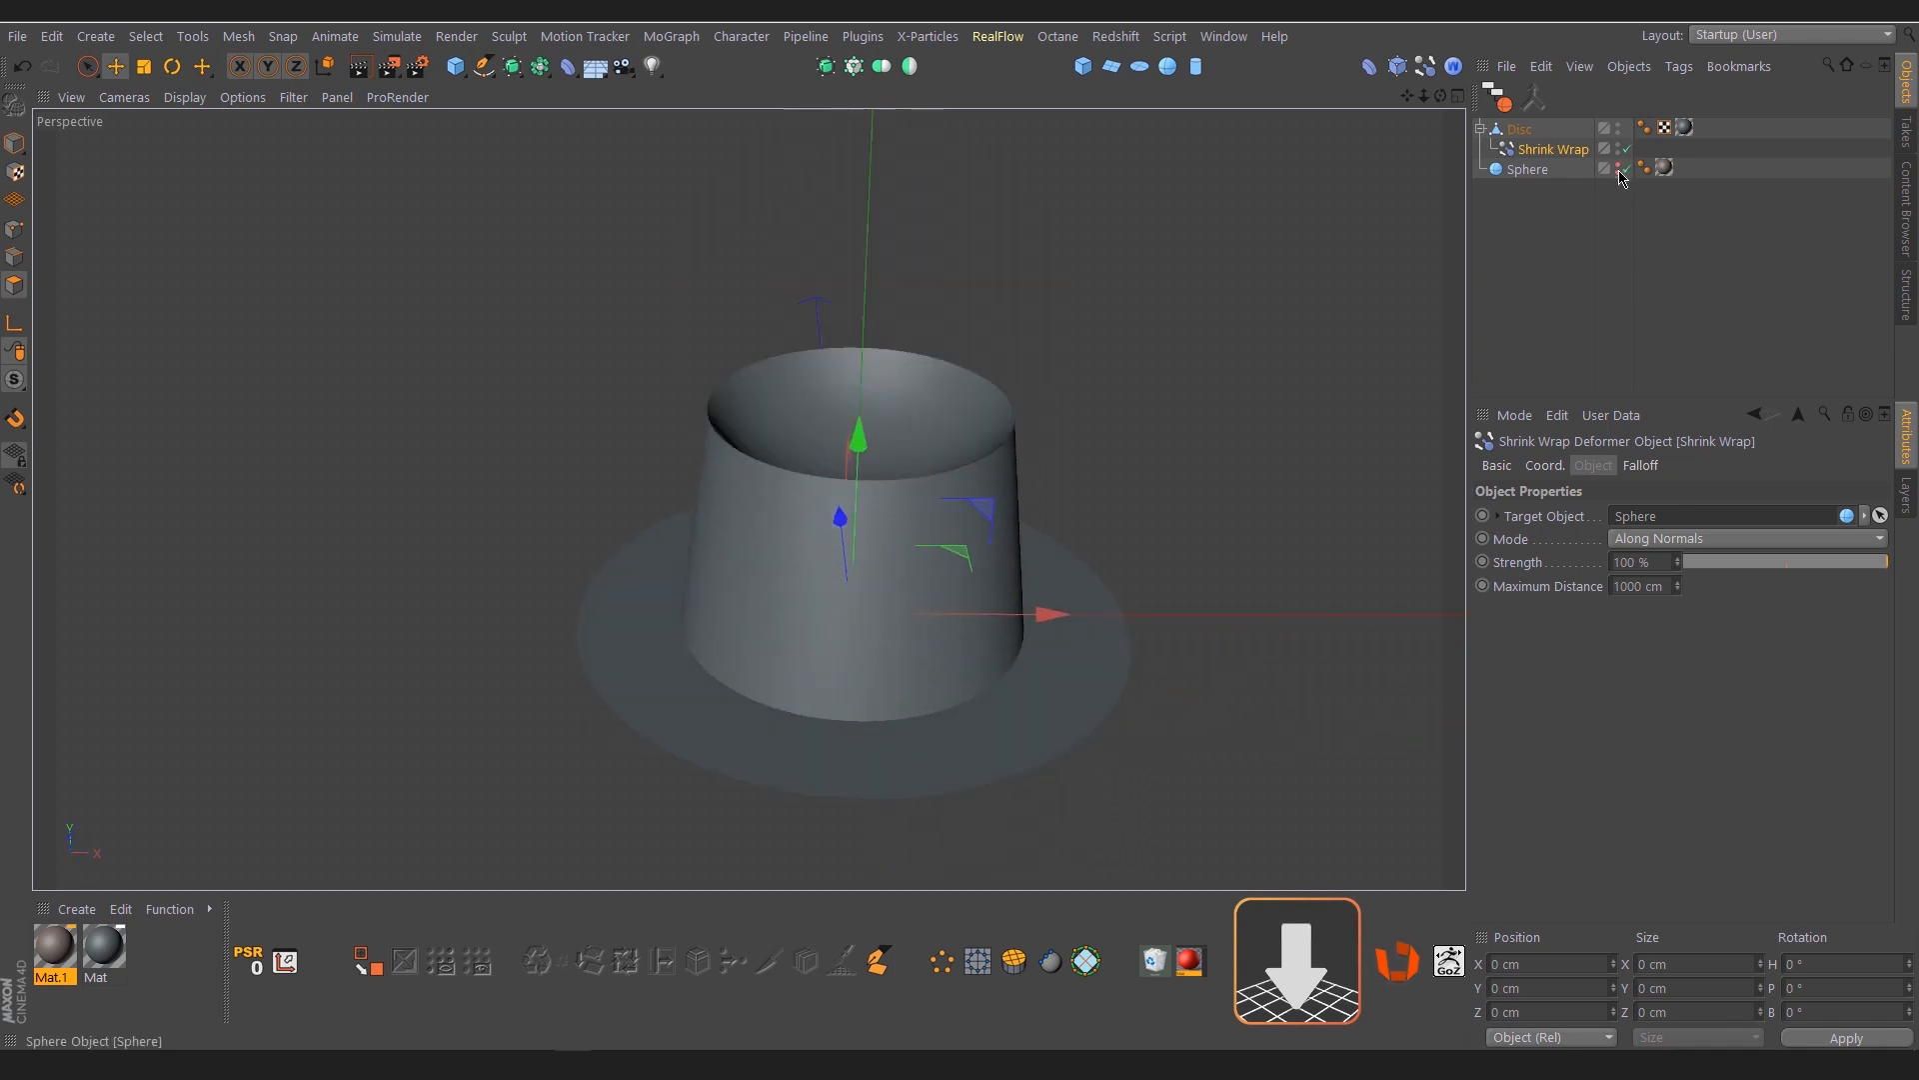
left_click_drag(894, 570, 895, 542, "alt")
right_click_drag(888, 515, 1003, 485, "alt")
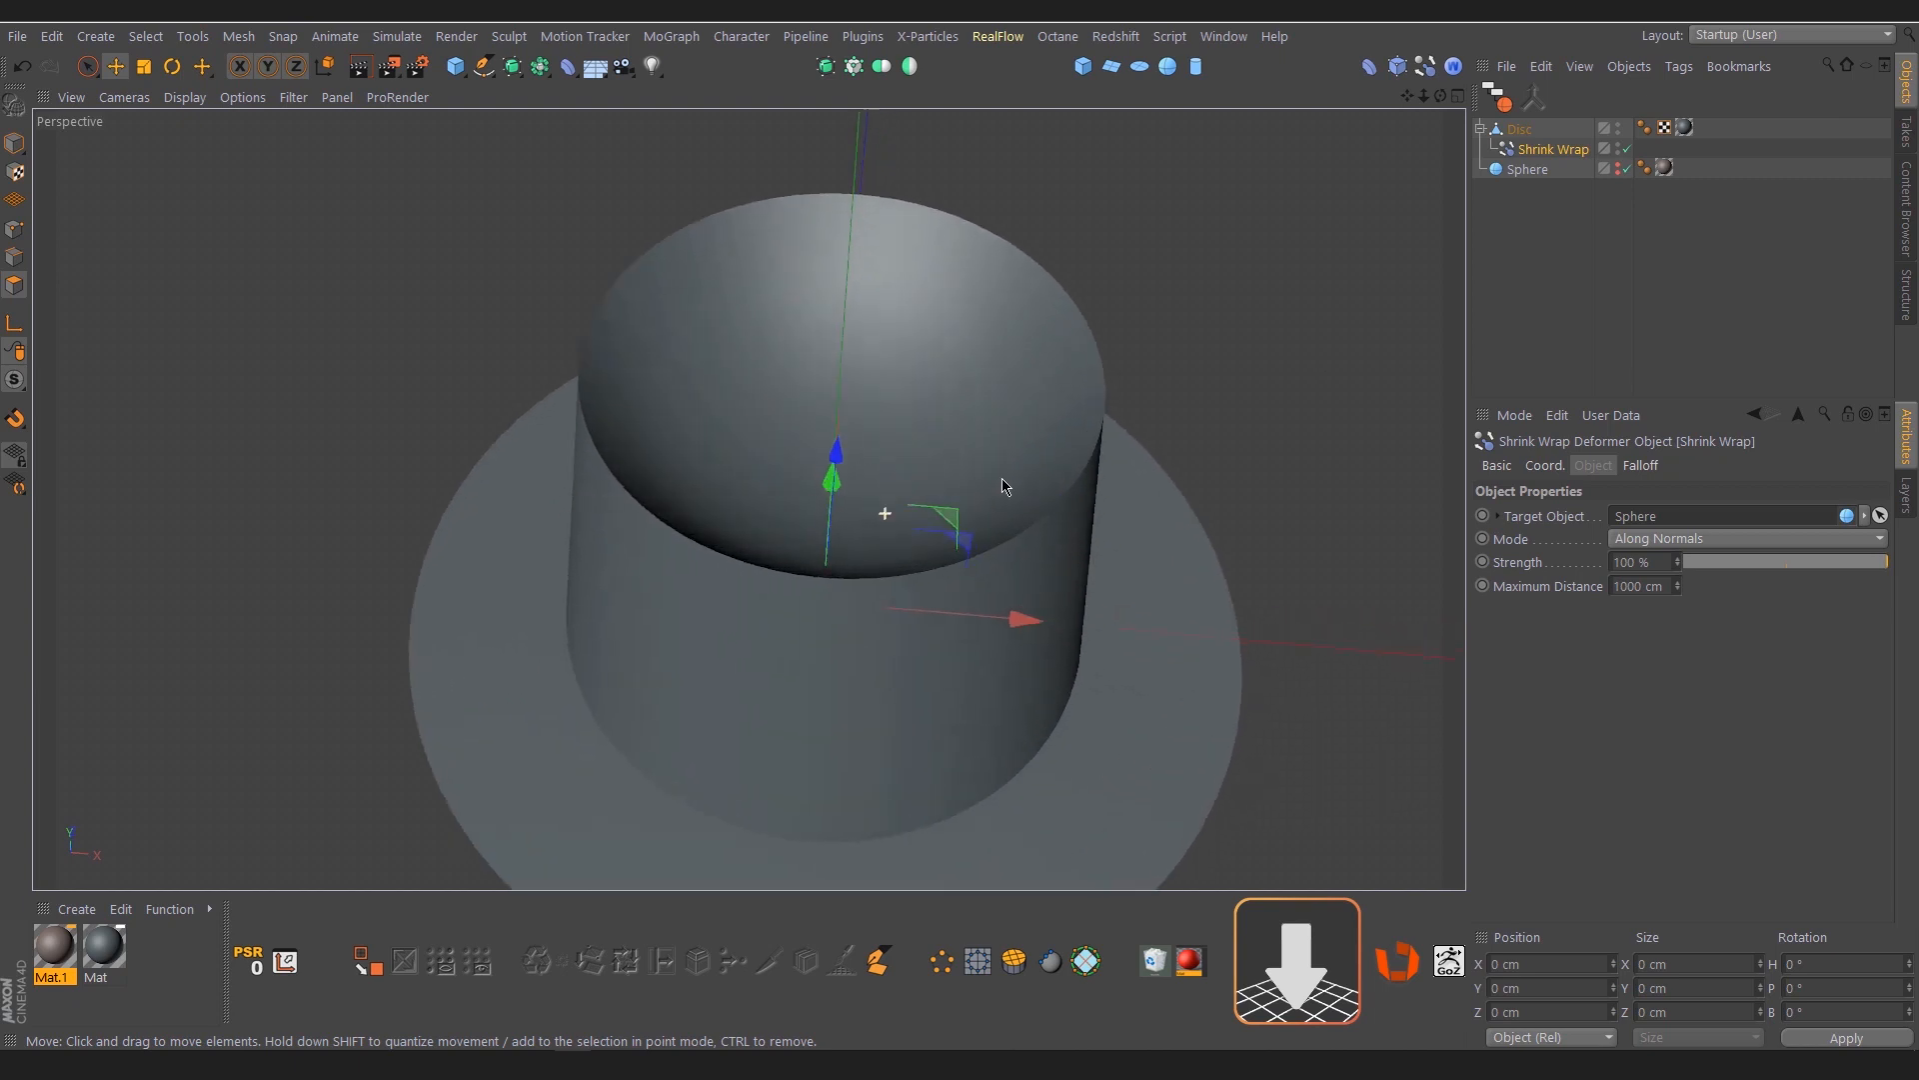
left_click_drag(911, 536, 977, 502, "alt")
Select the Disc together with its Shrink Wrap child and merge them into one mesh with Connect Objects + Delete
left_click(1512, 136)
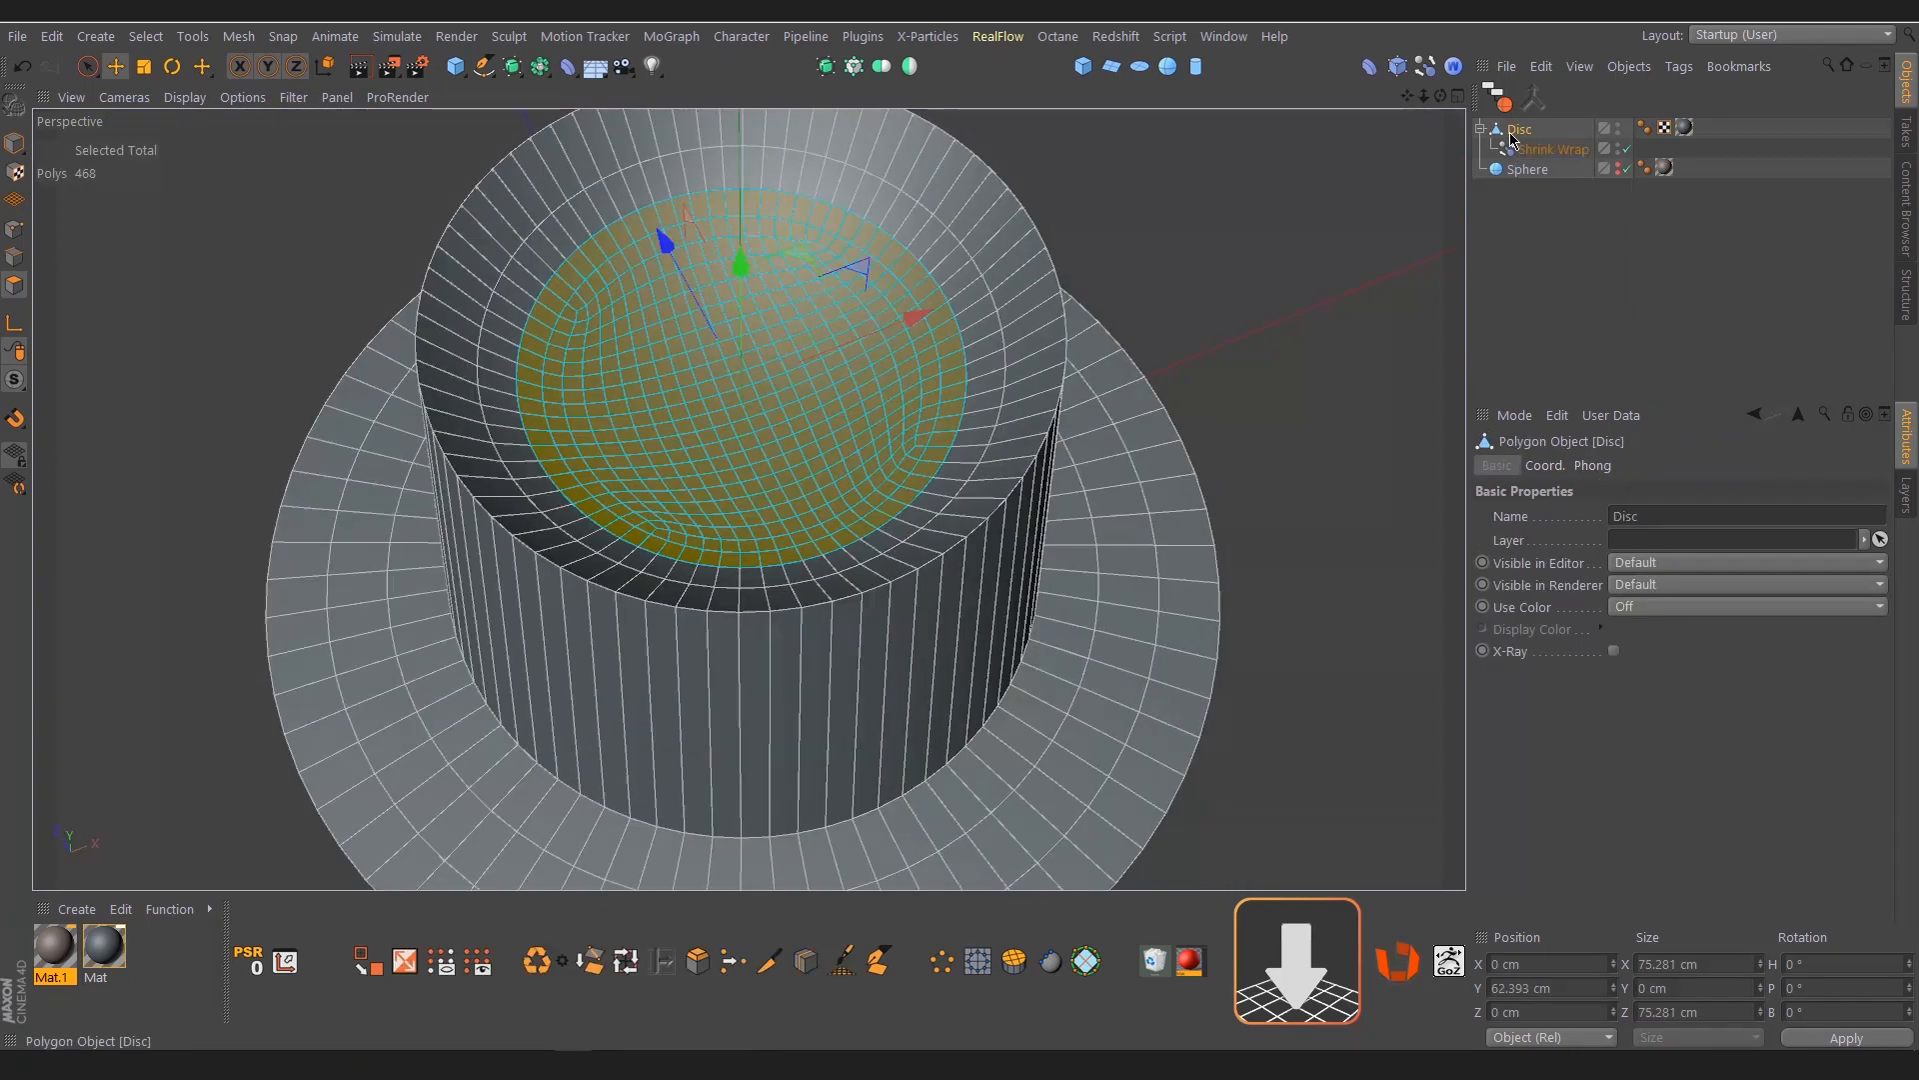
right_click(1515, 138)
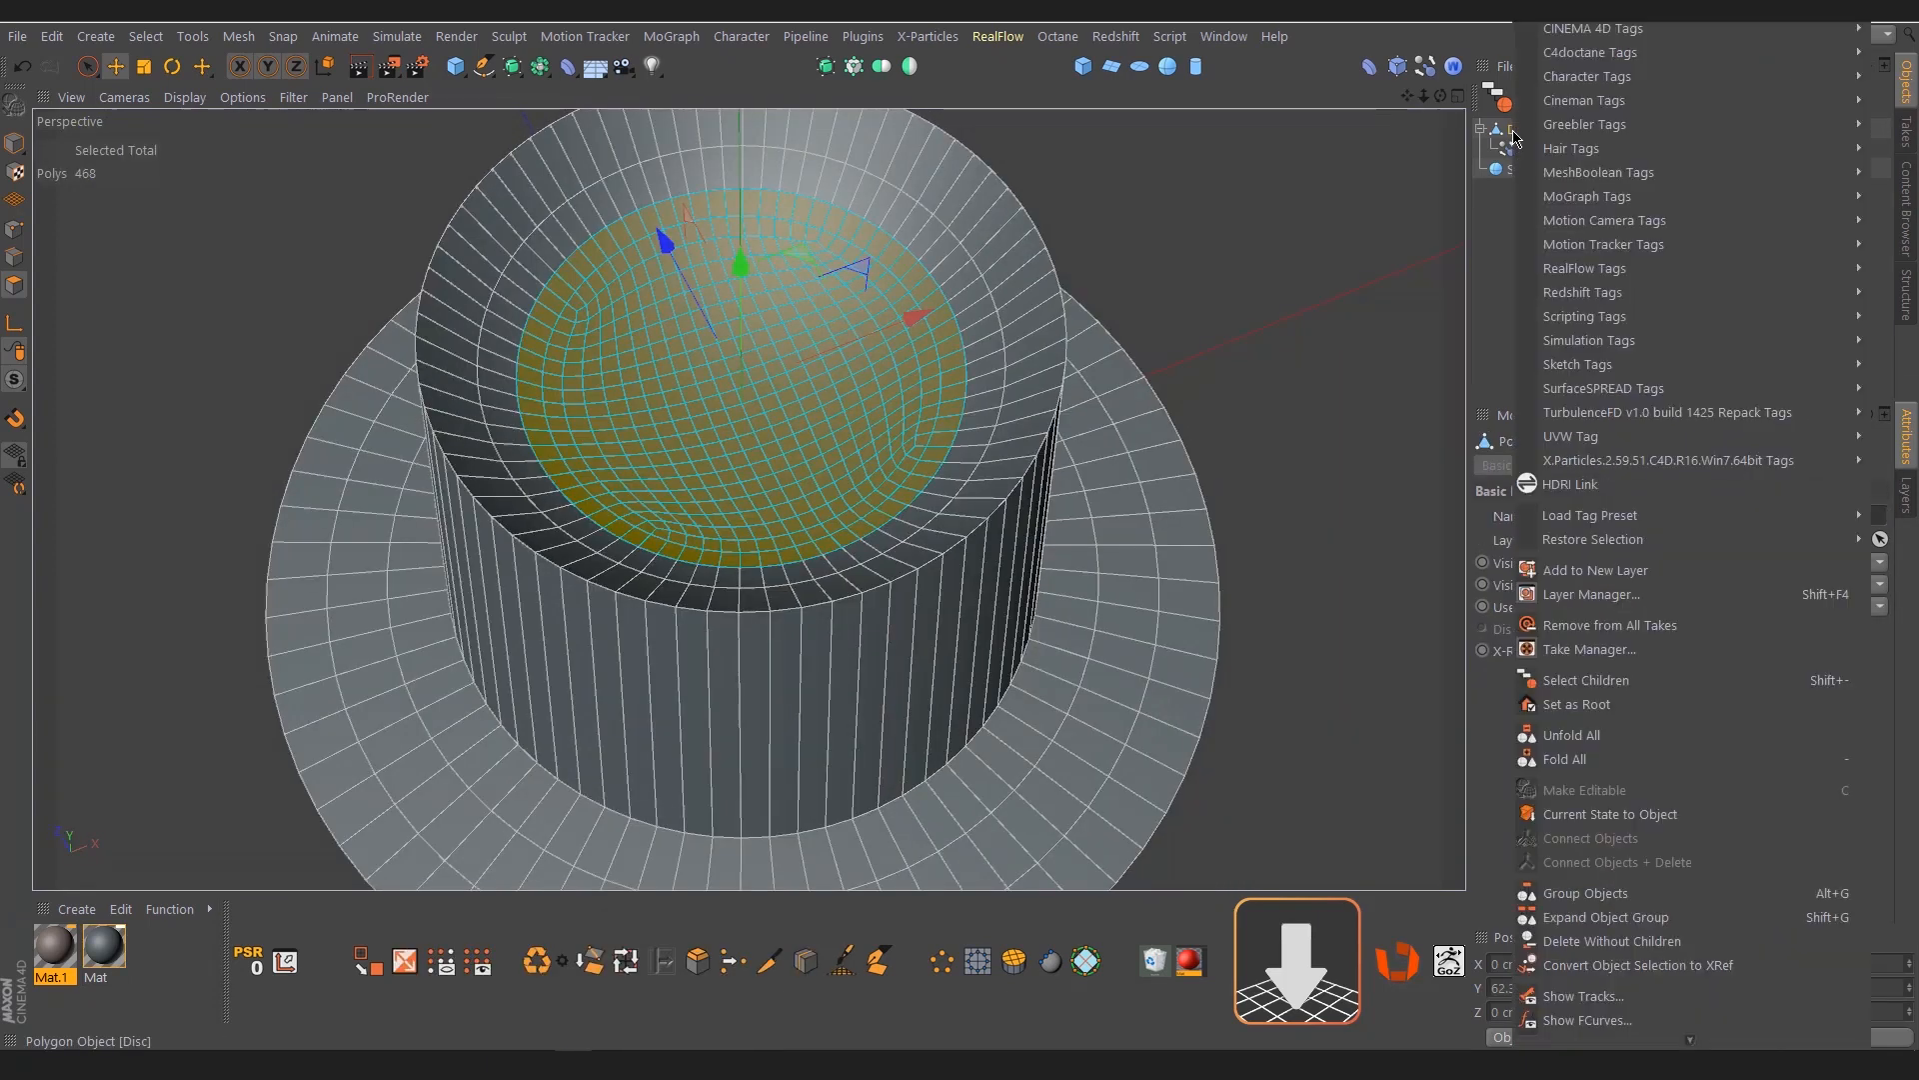
left_click(1583, 681)
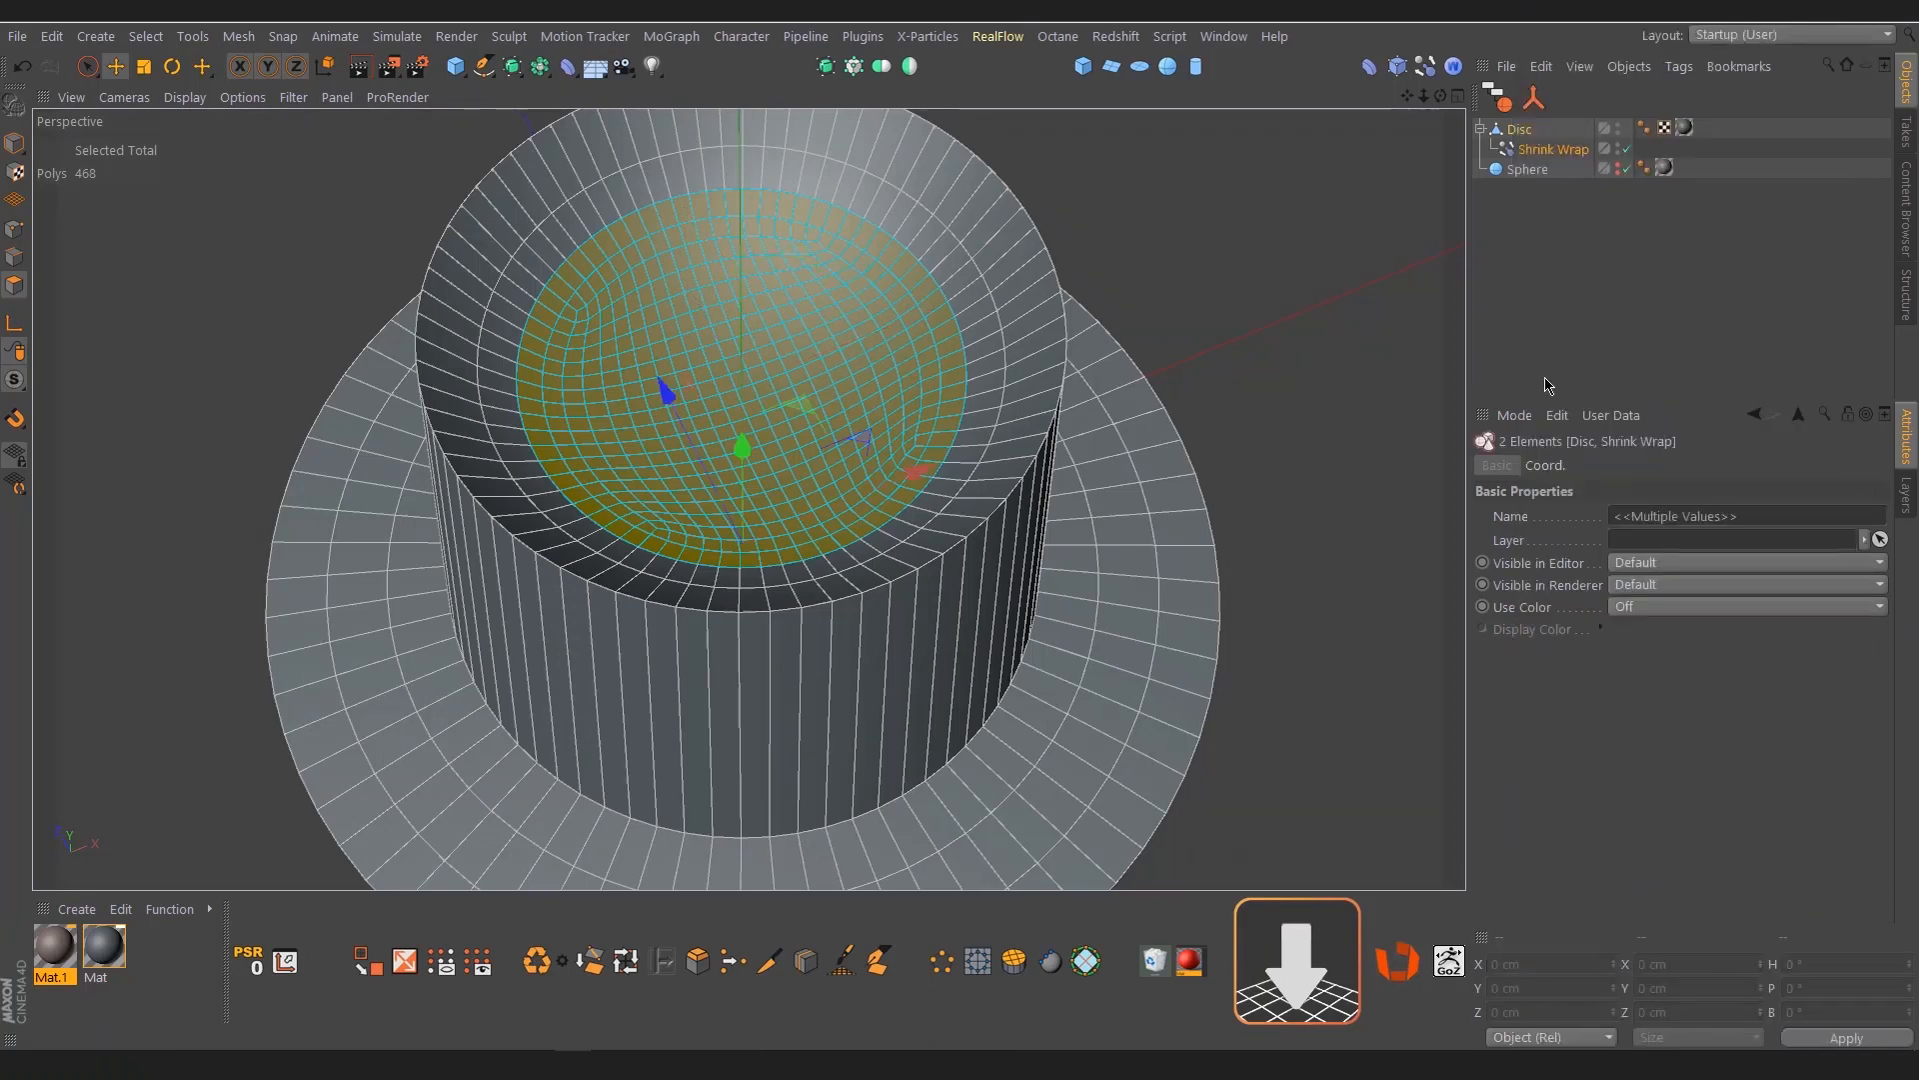
right_click(1522, 138)
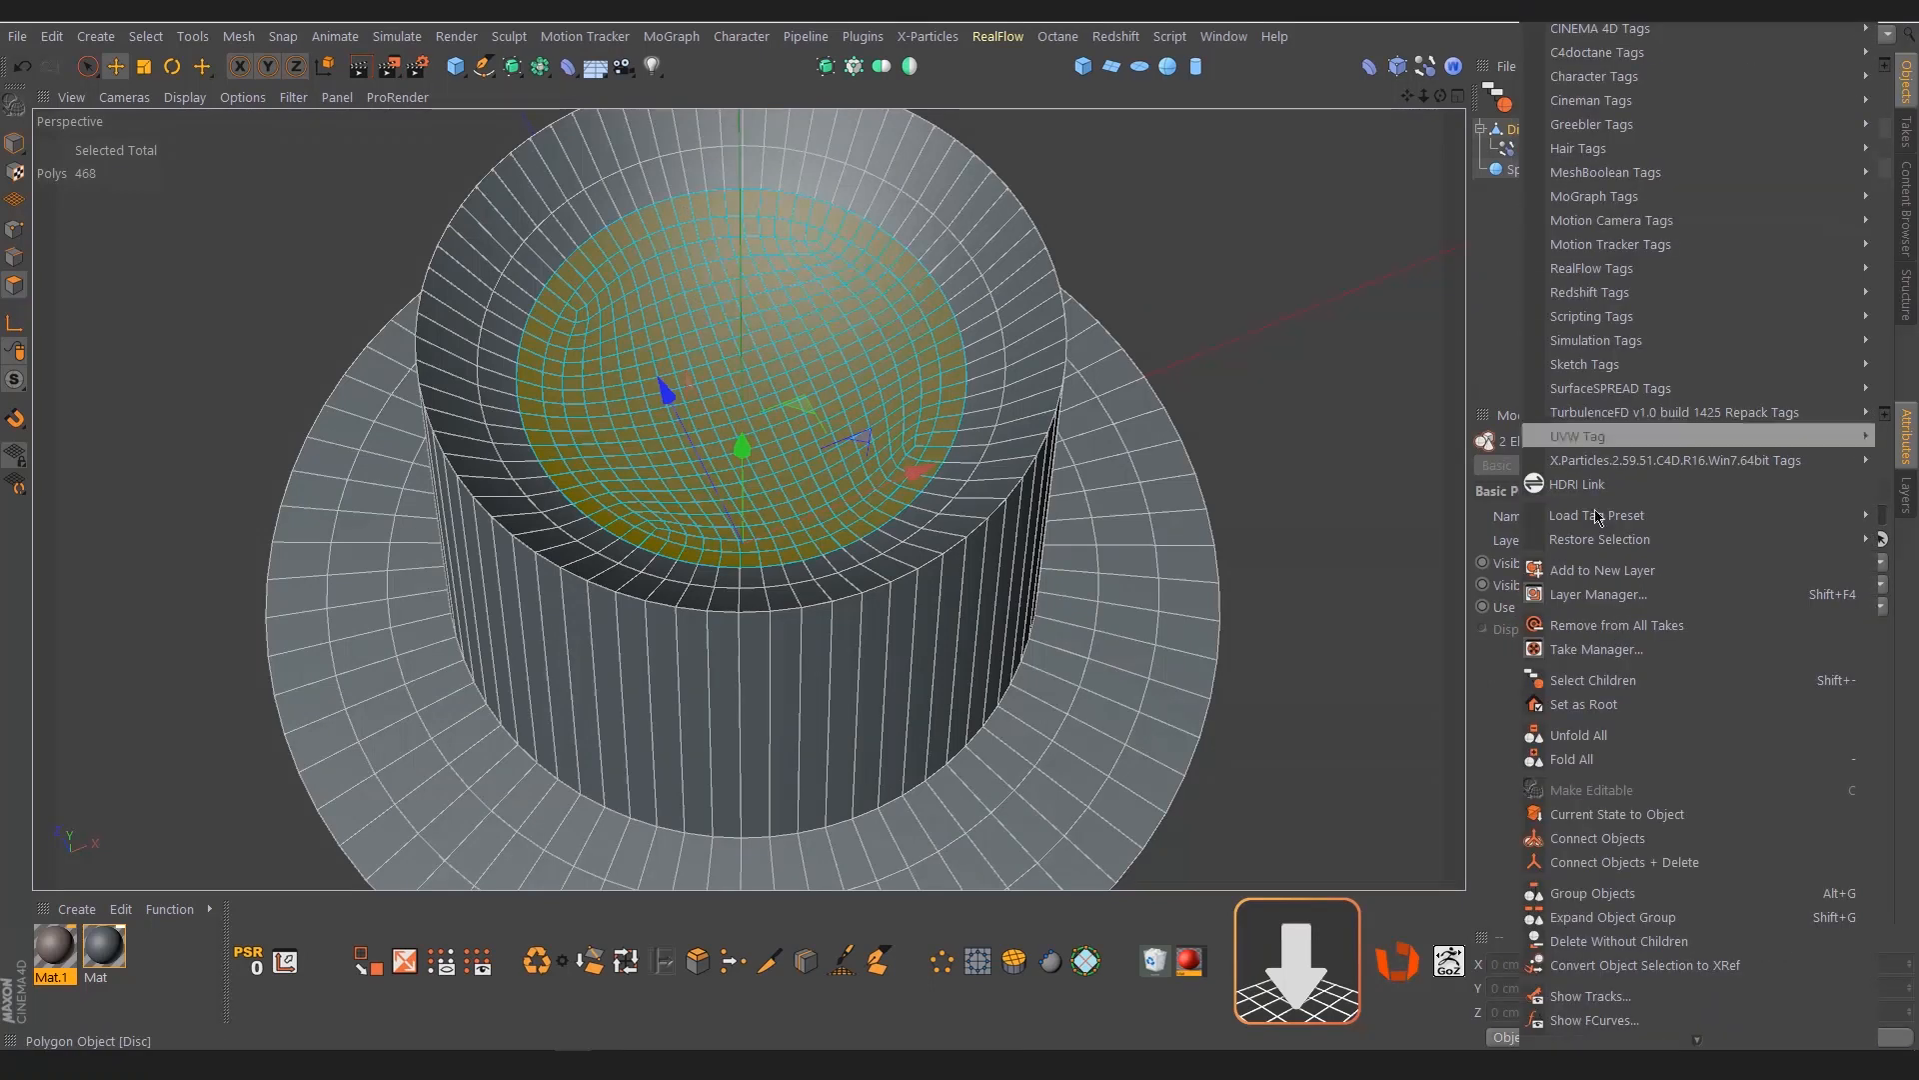
left_click(1676, 866)
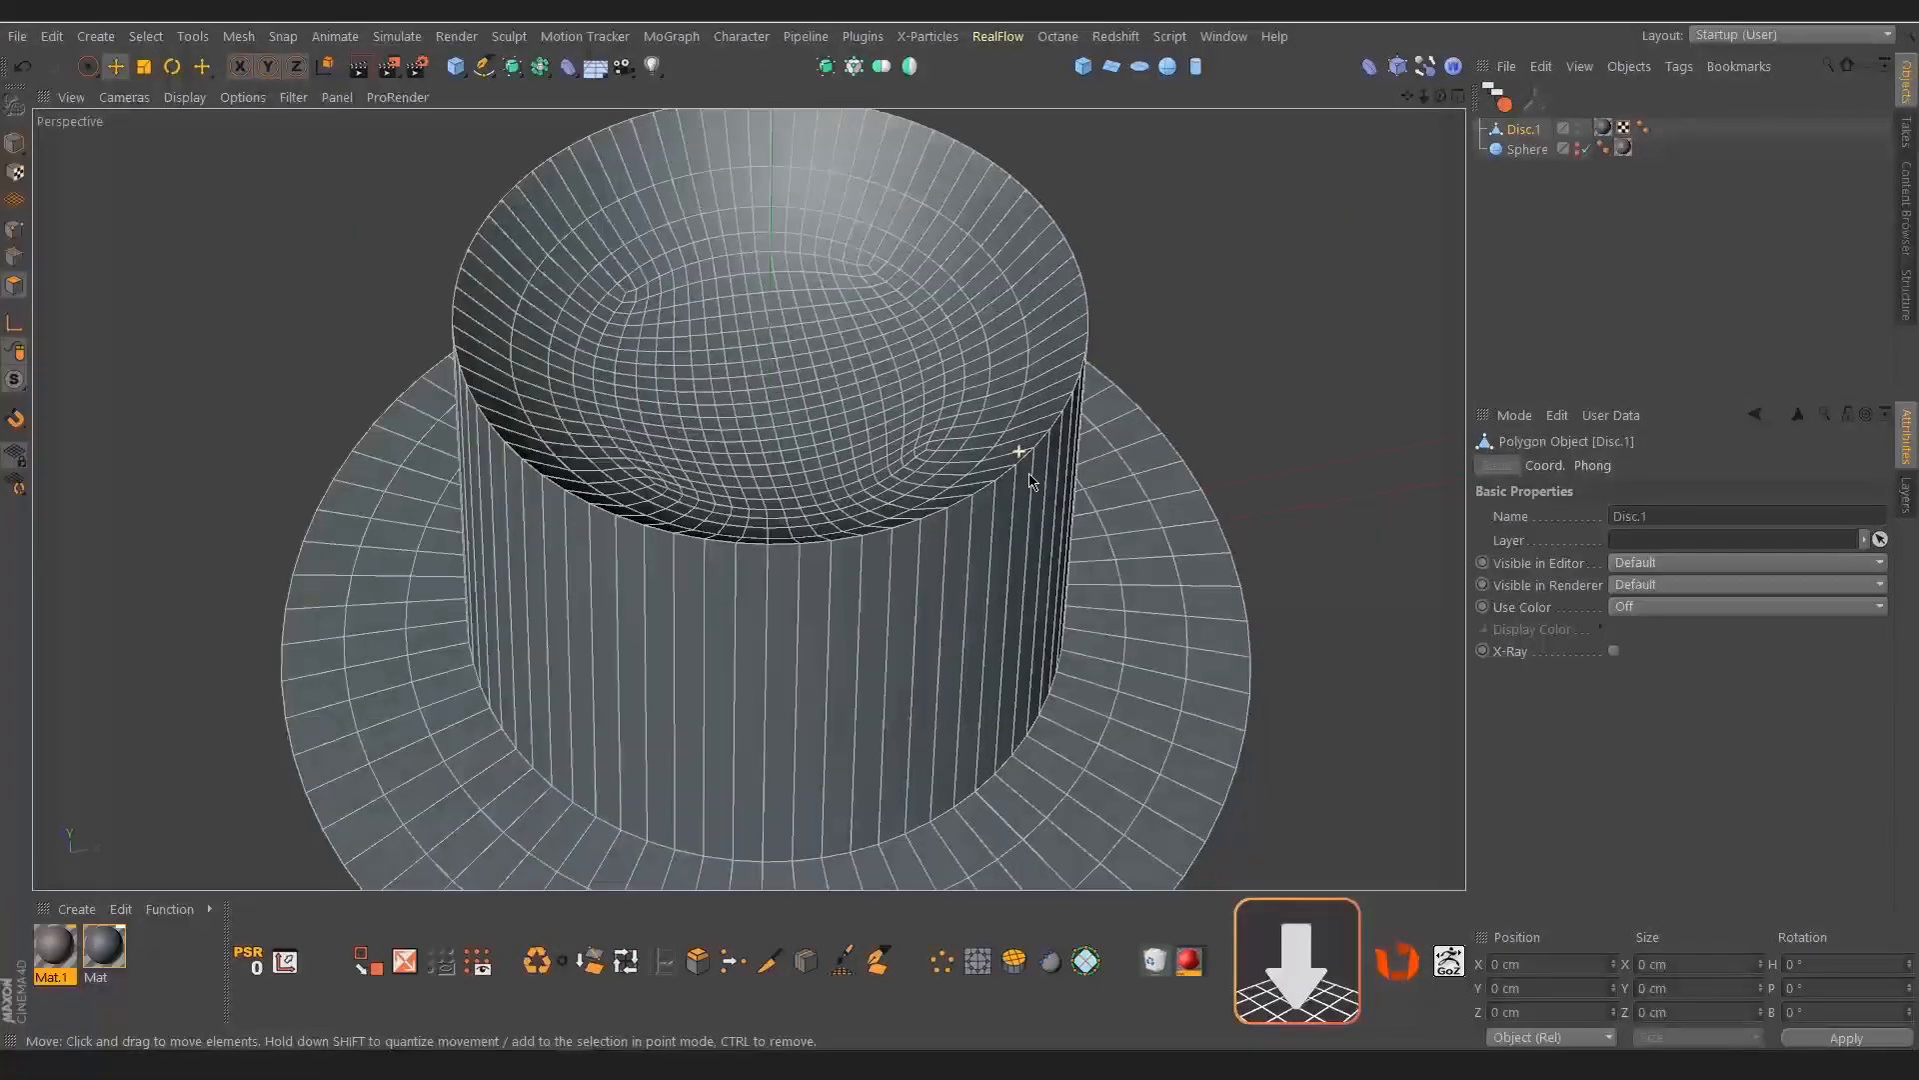
Bevel the edge loops around the raised part's upper rim and base with a small fixed-distance chamfer, and deselect the mesh
left_click(14, 257)
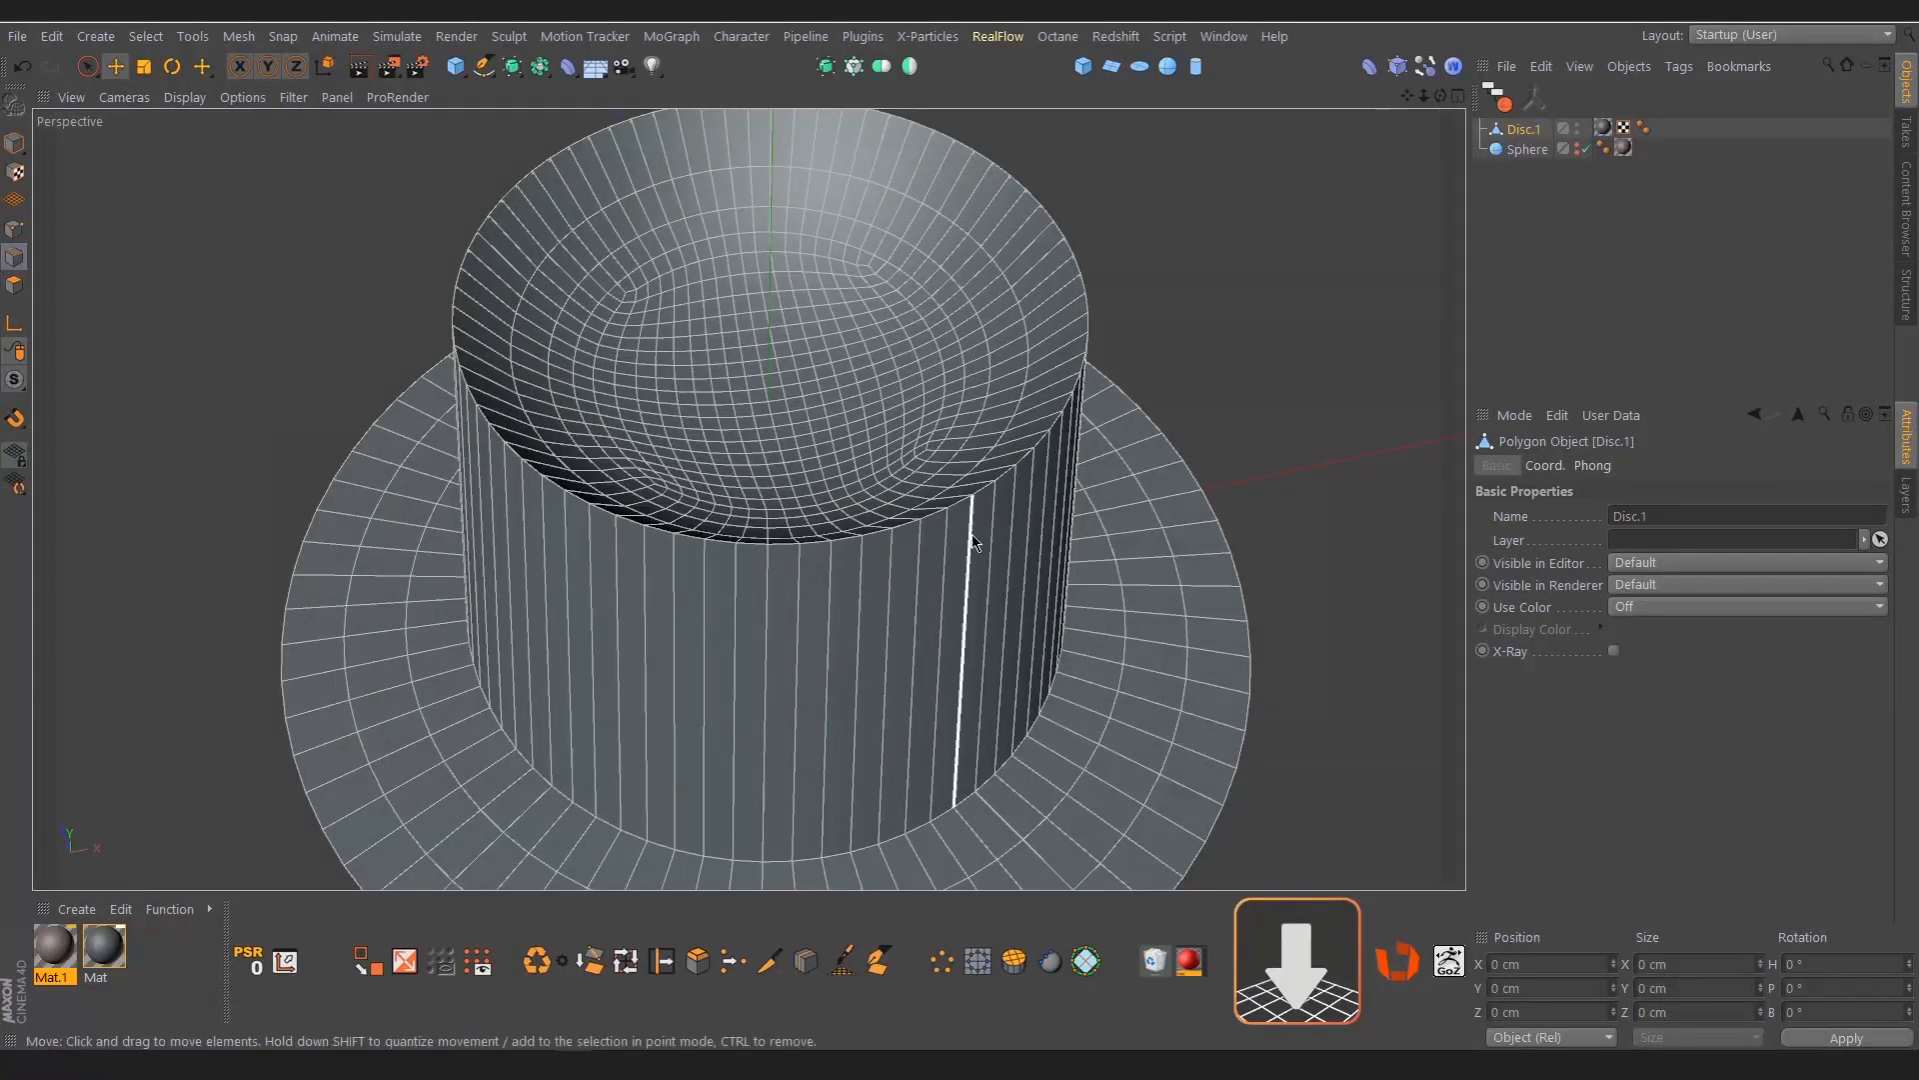
double_click(1002, 473)
double_click(987, 783, "shift")
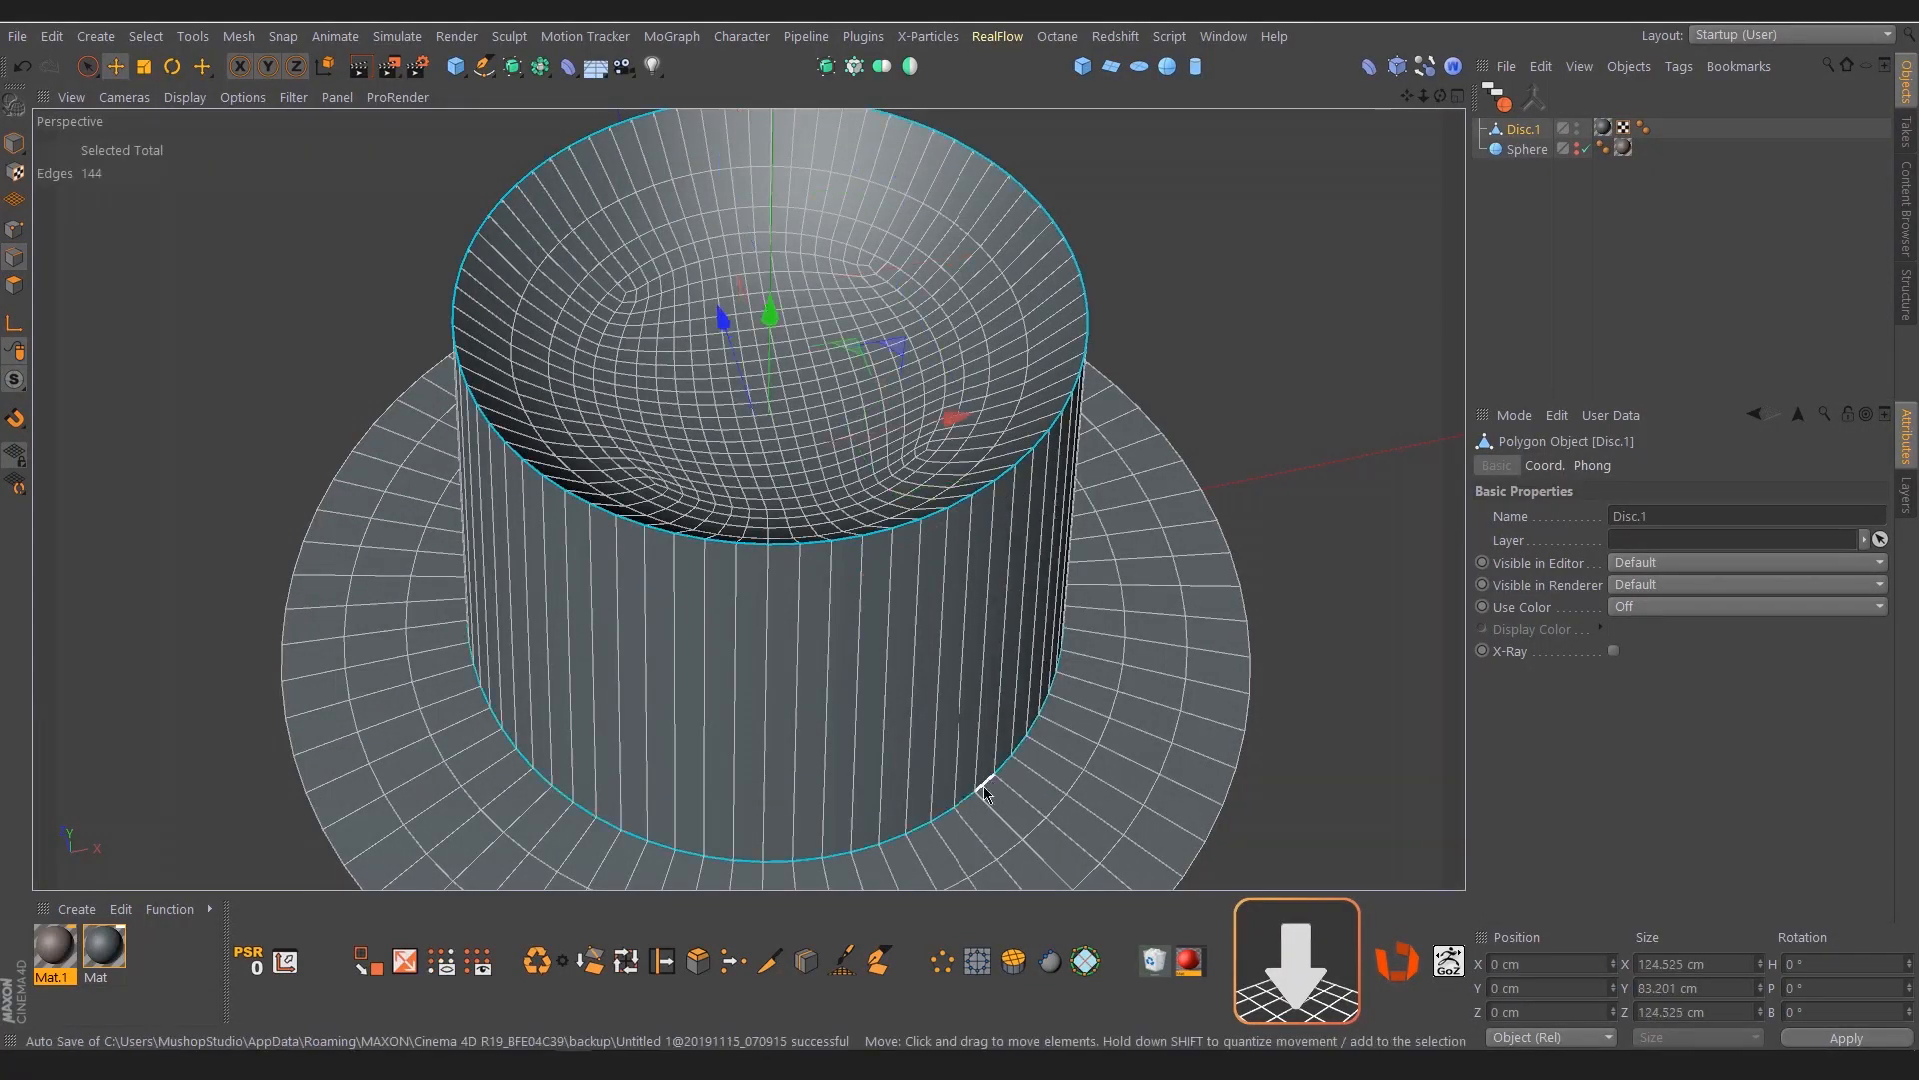
key("m")
key("s")
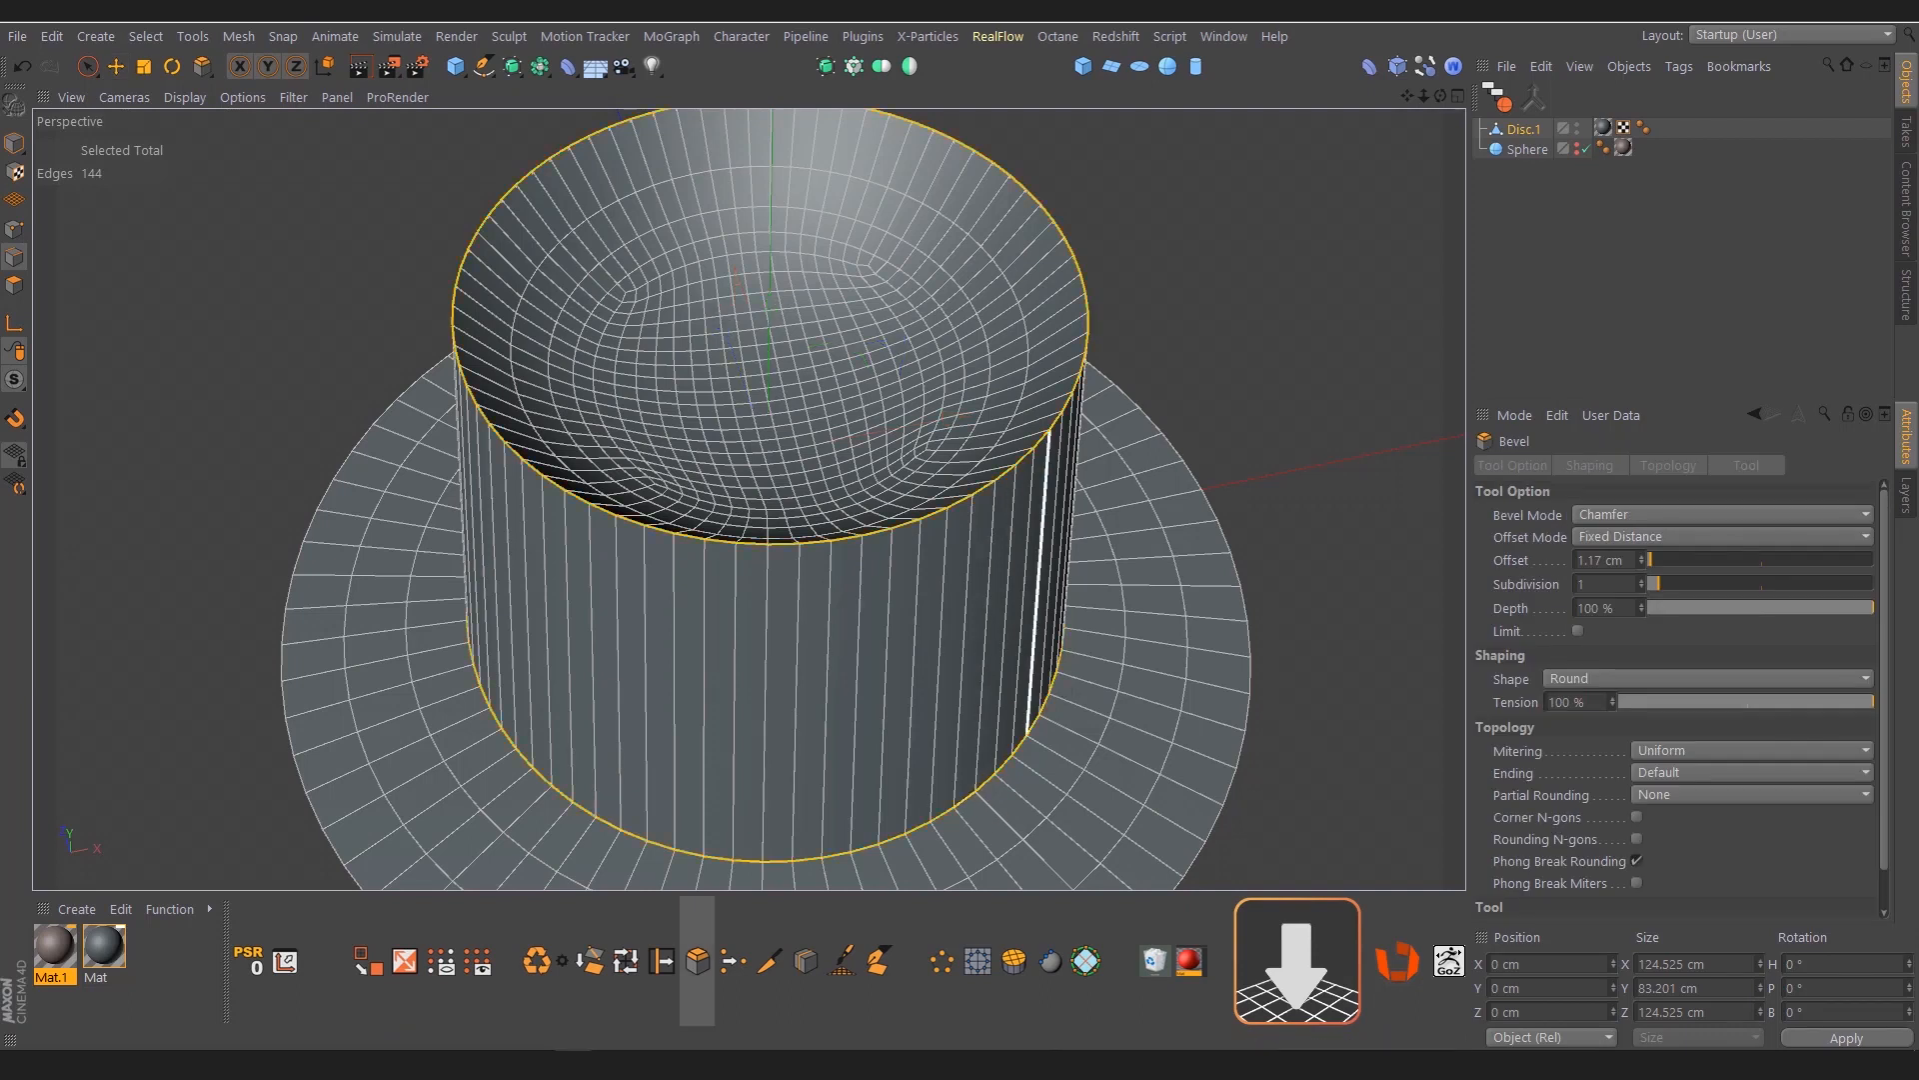
left_click_drag(961, 546, 930, 536)
right_click_drag(954, 506, 1071, 501, "alt")
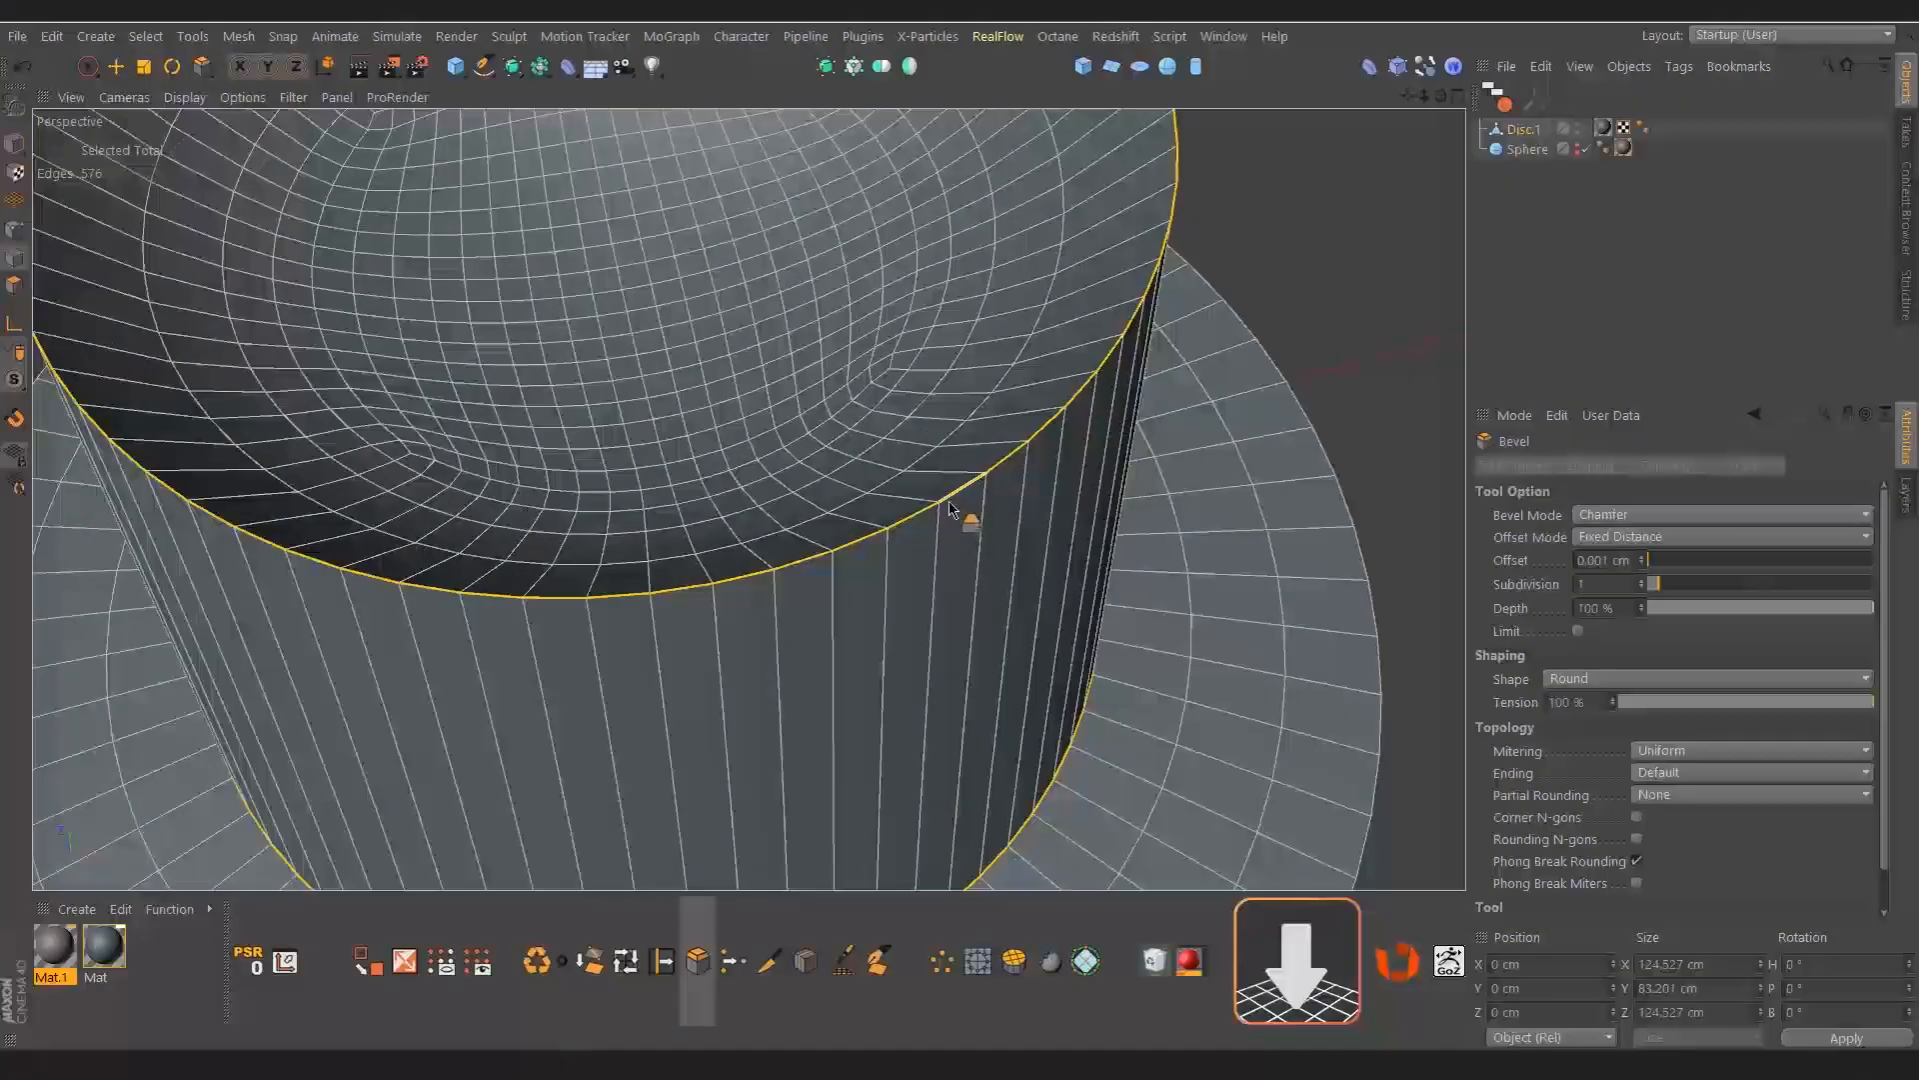
left_click_drag(946, 500, 950, 507)
left_click(1591, 282)
right_click_drag(1147, 429, 729, 621, "alt")
left_click_drag(729, 620, 694, 416, "alt")
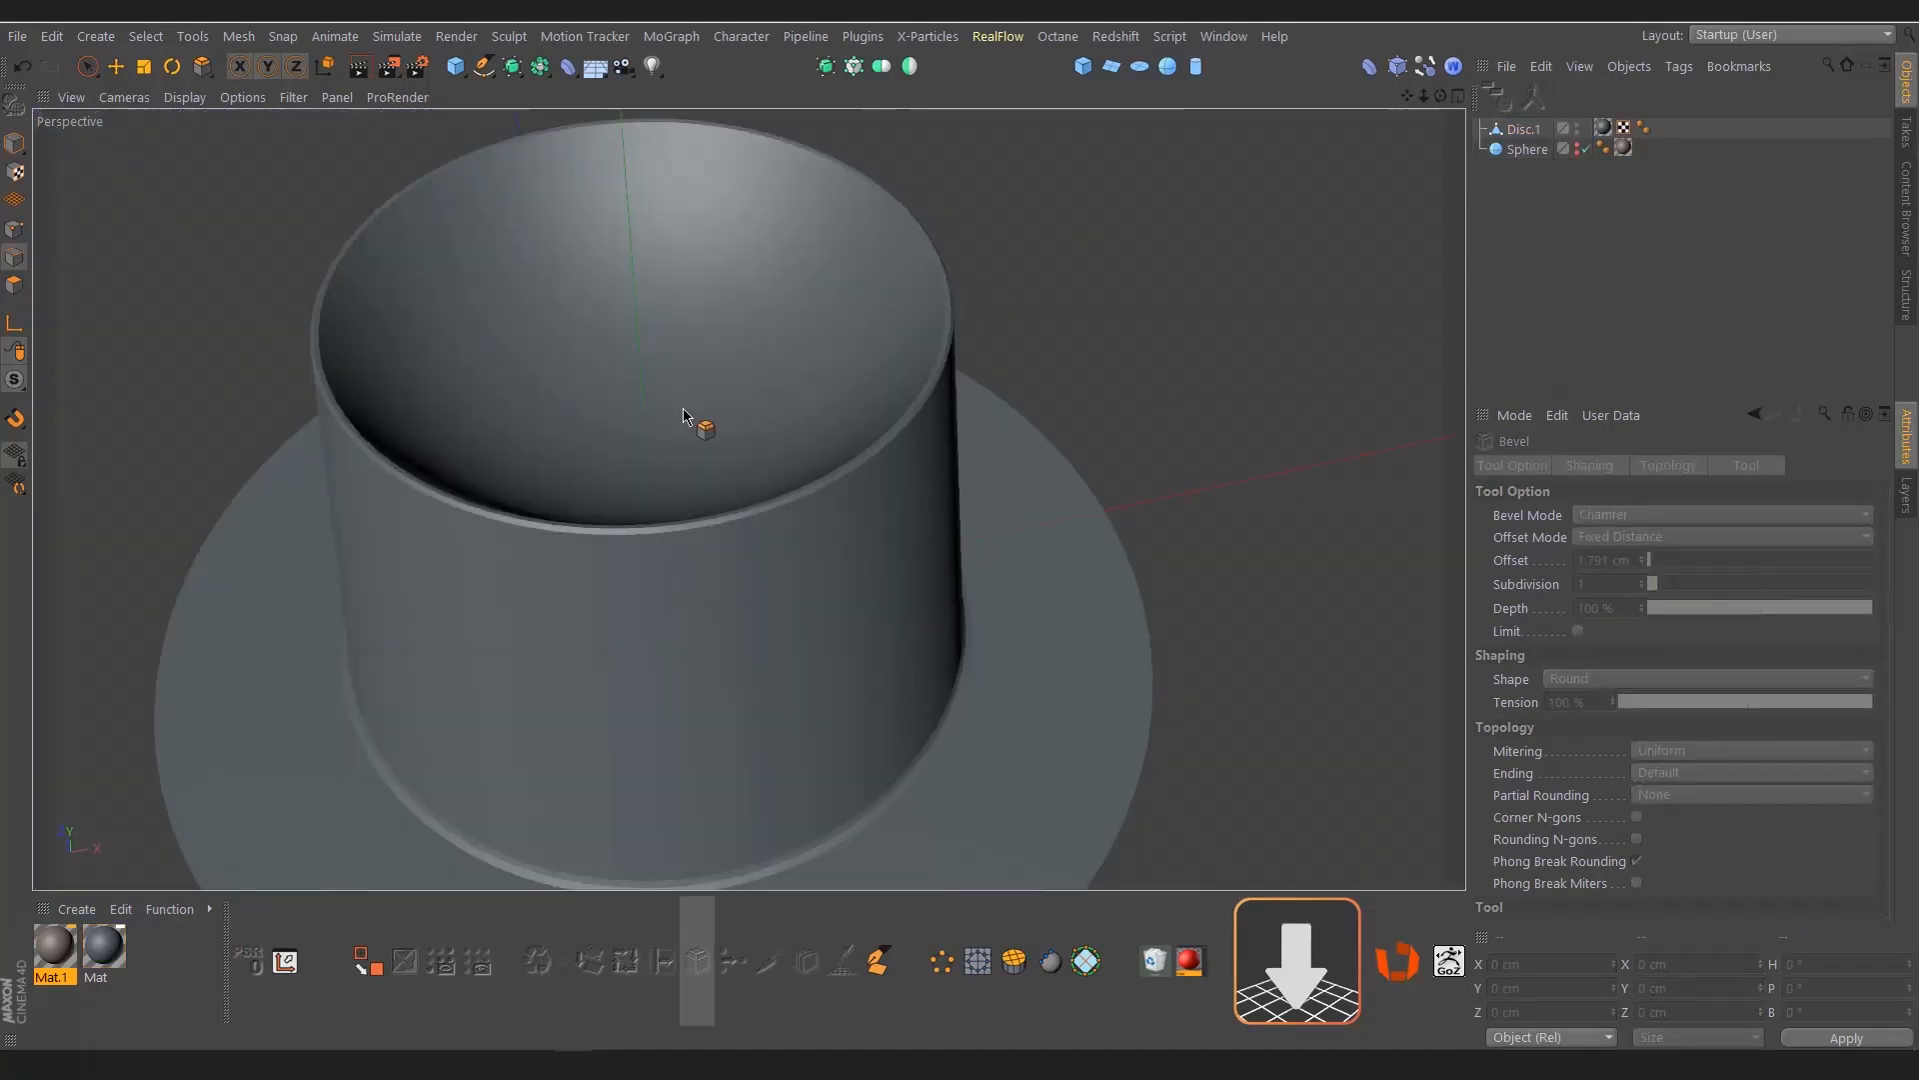
Add a Subdivision Surface object and apply the Mat.1 material to the bevelled disc mesh
left_click(825, 66)
scroll(861, 206, "down", 3)
left_click_drag(862, 206, 753, 497, "alt")
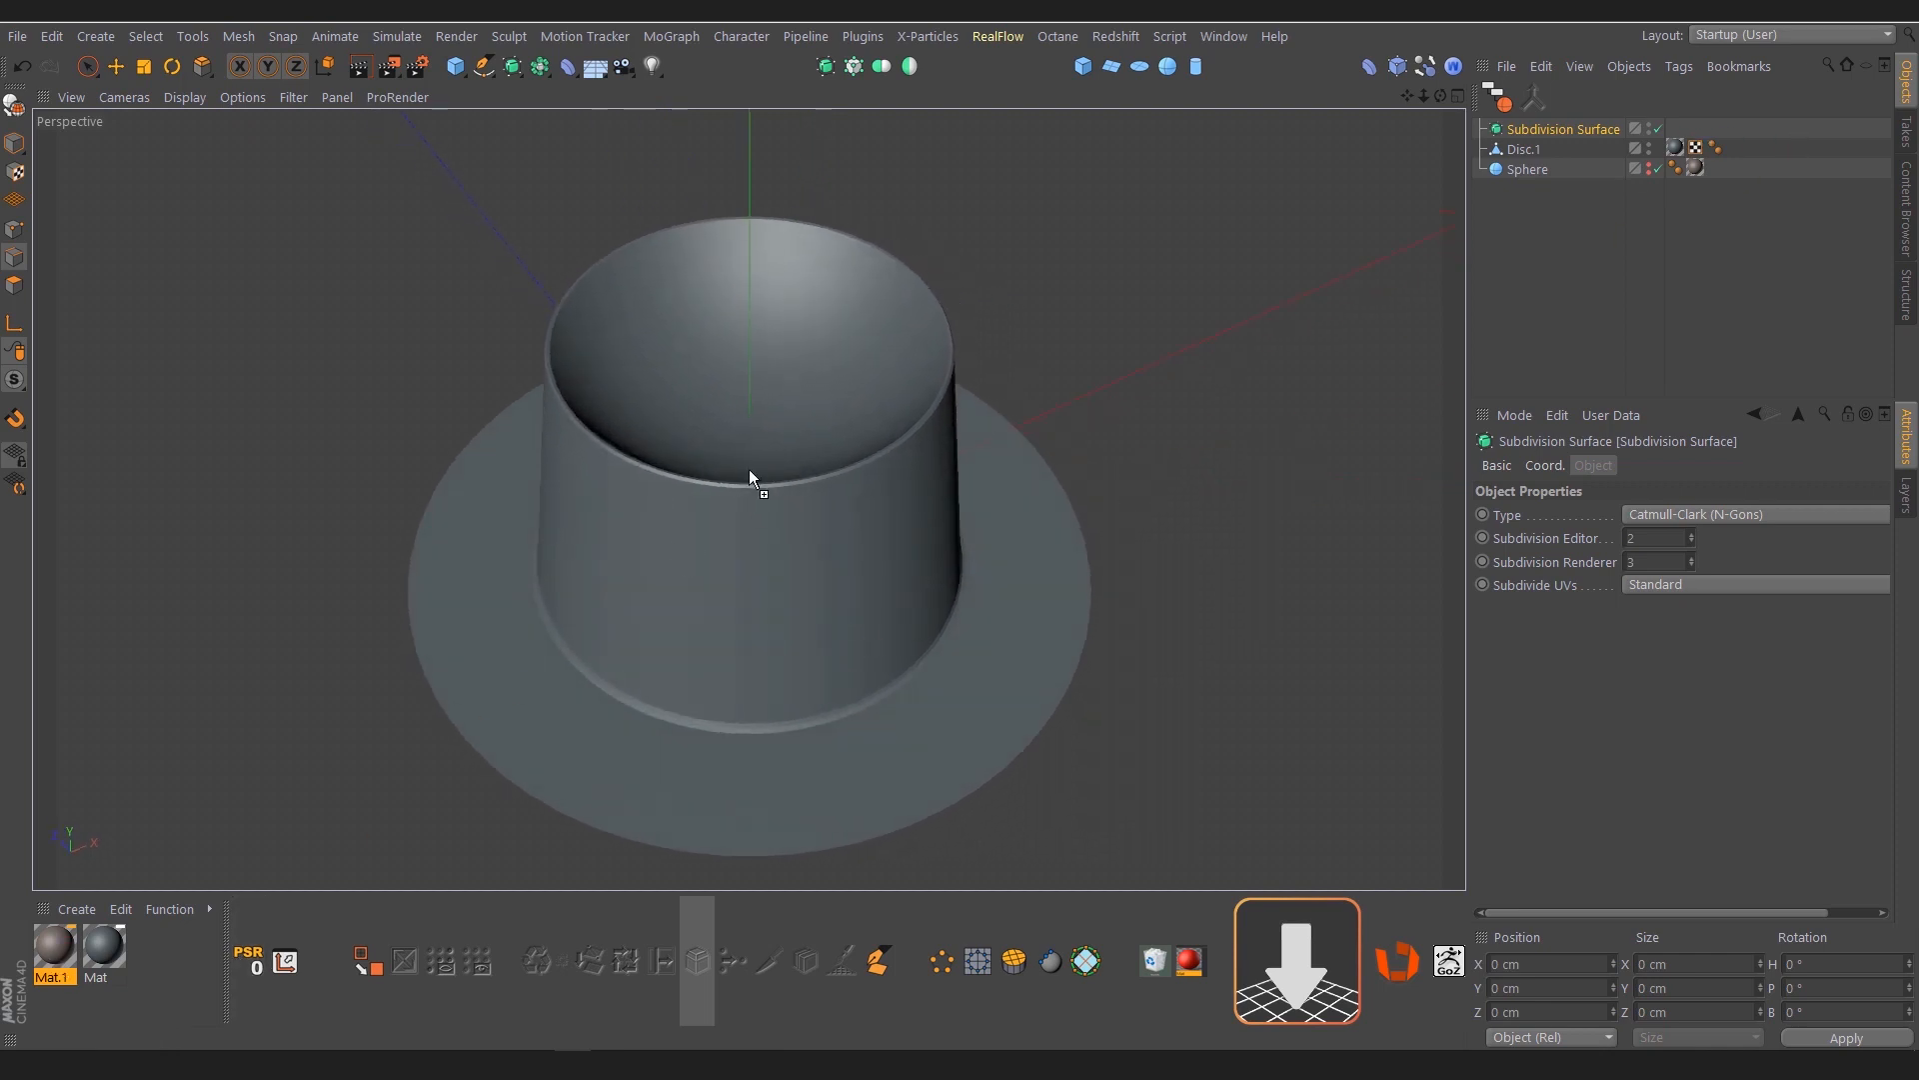
left_click_drag(751, 477, 926, 494)
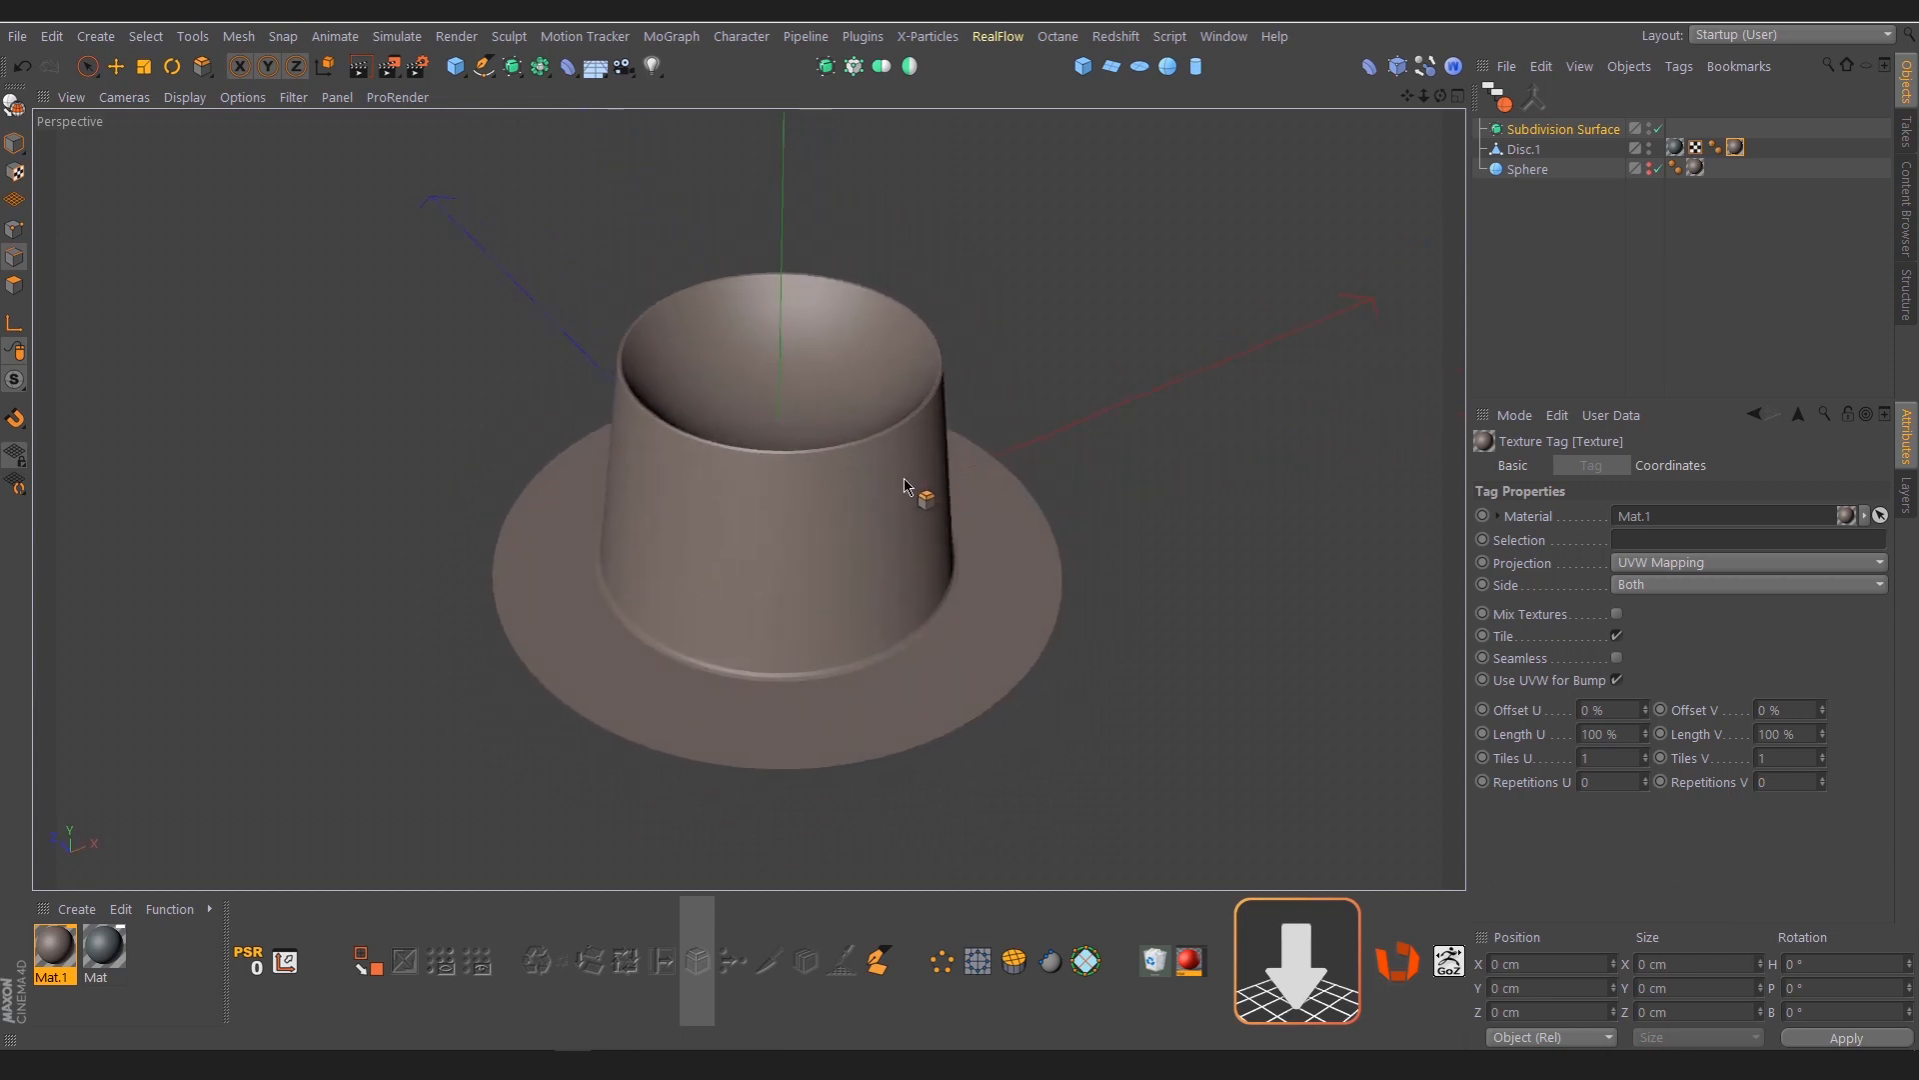
left_click_drag(844, 655, 854, 643, "alt")
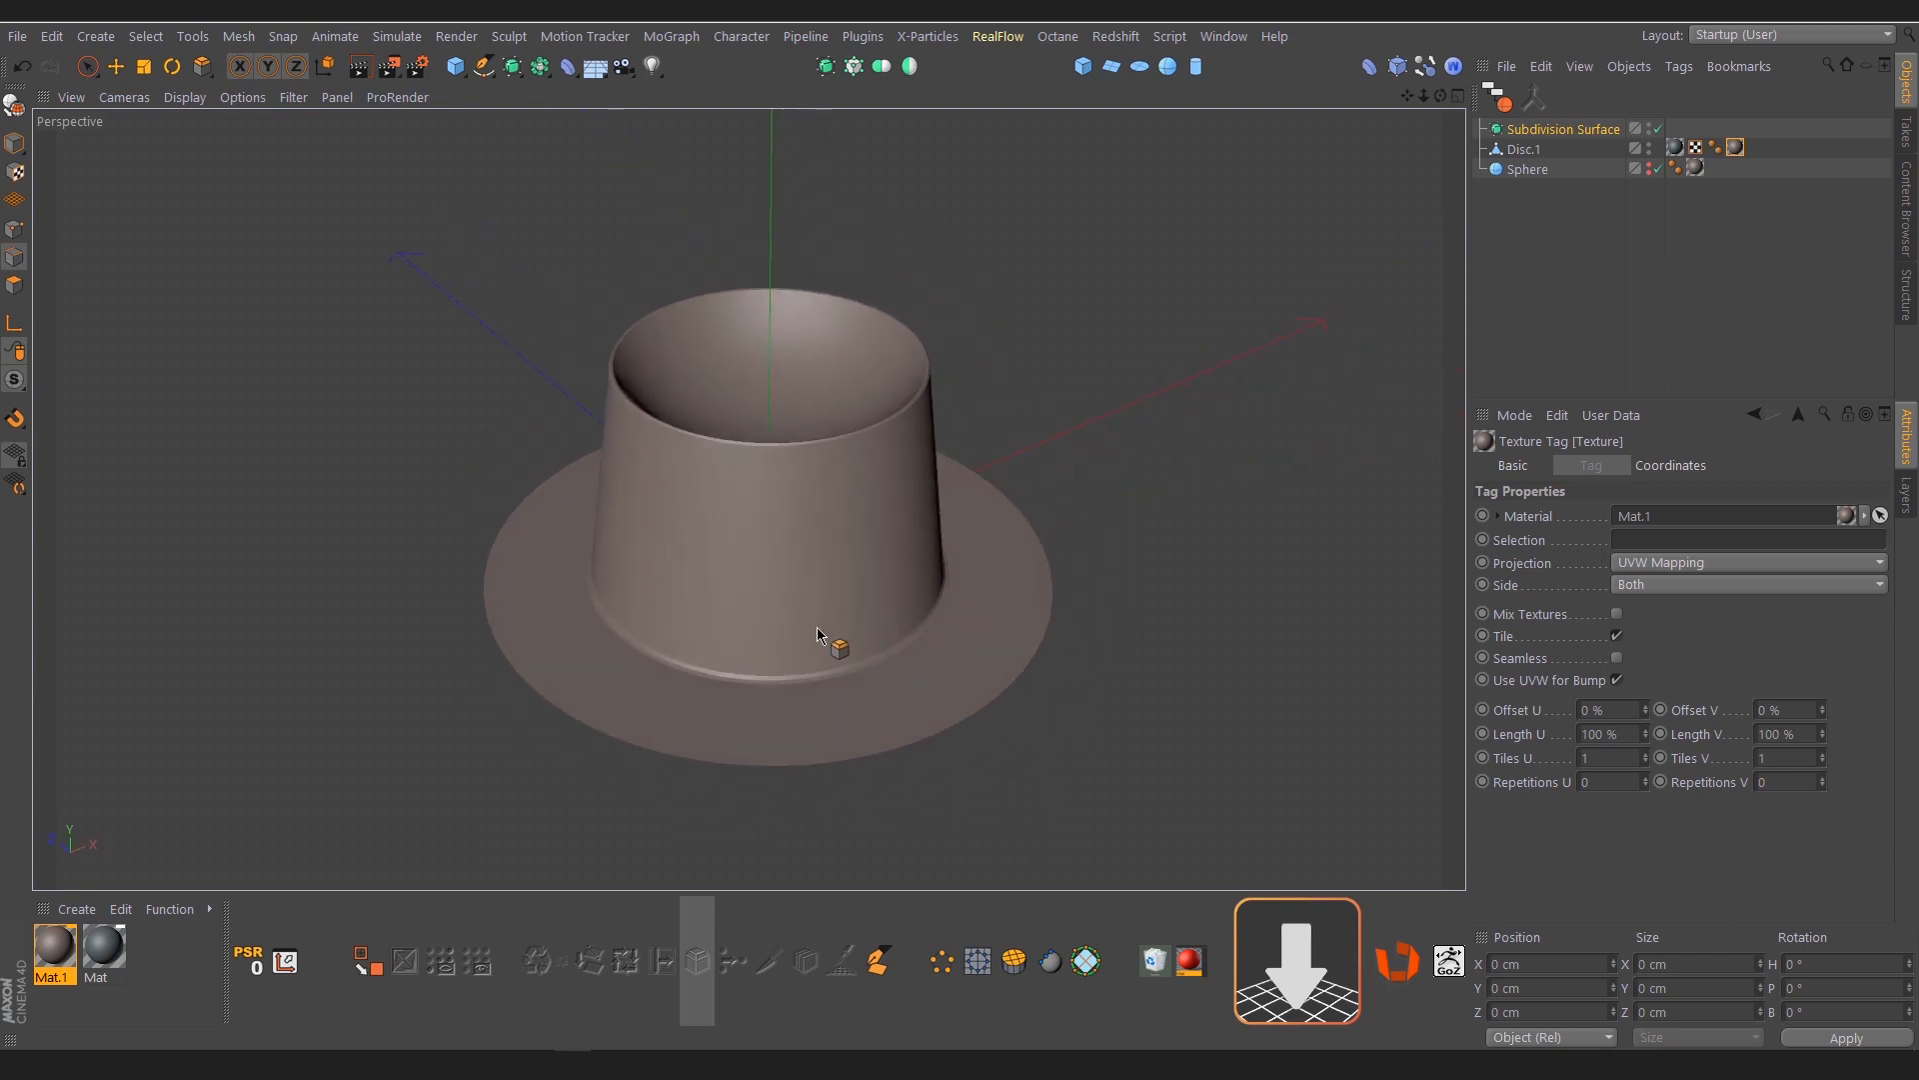
right_click_drag(818, 636, 860, 637, "alt")
left_click_drag(834, 618, 839, 640, "alt")
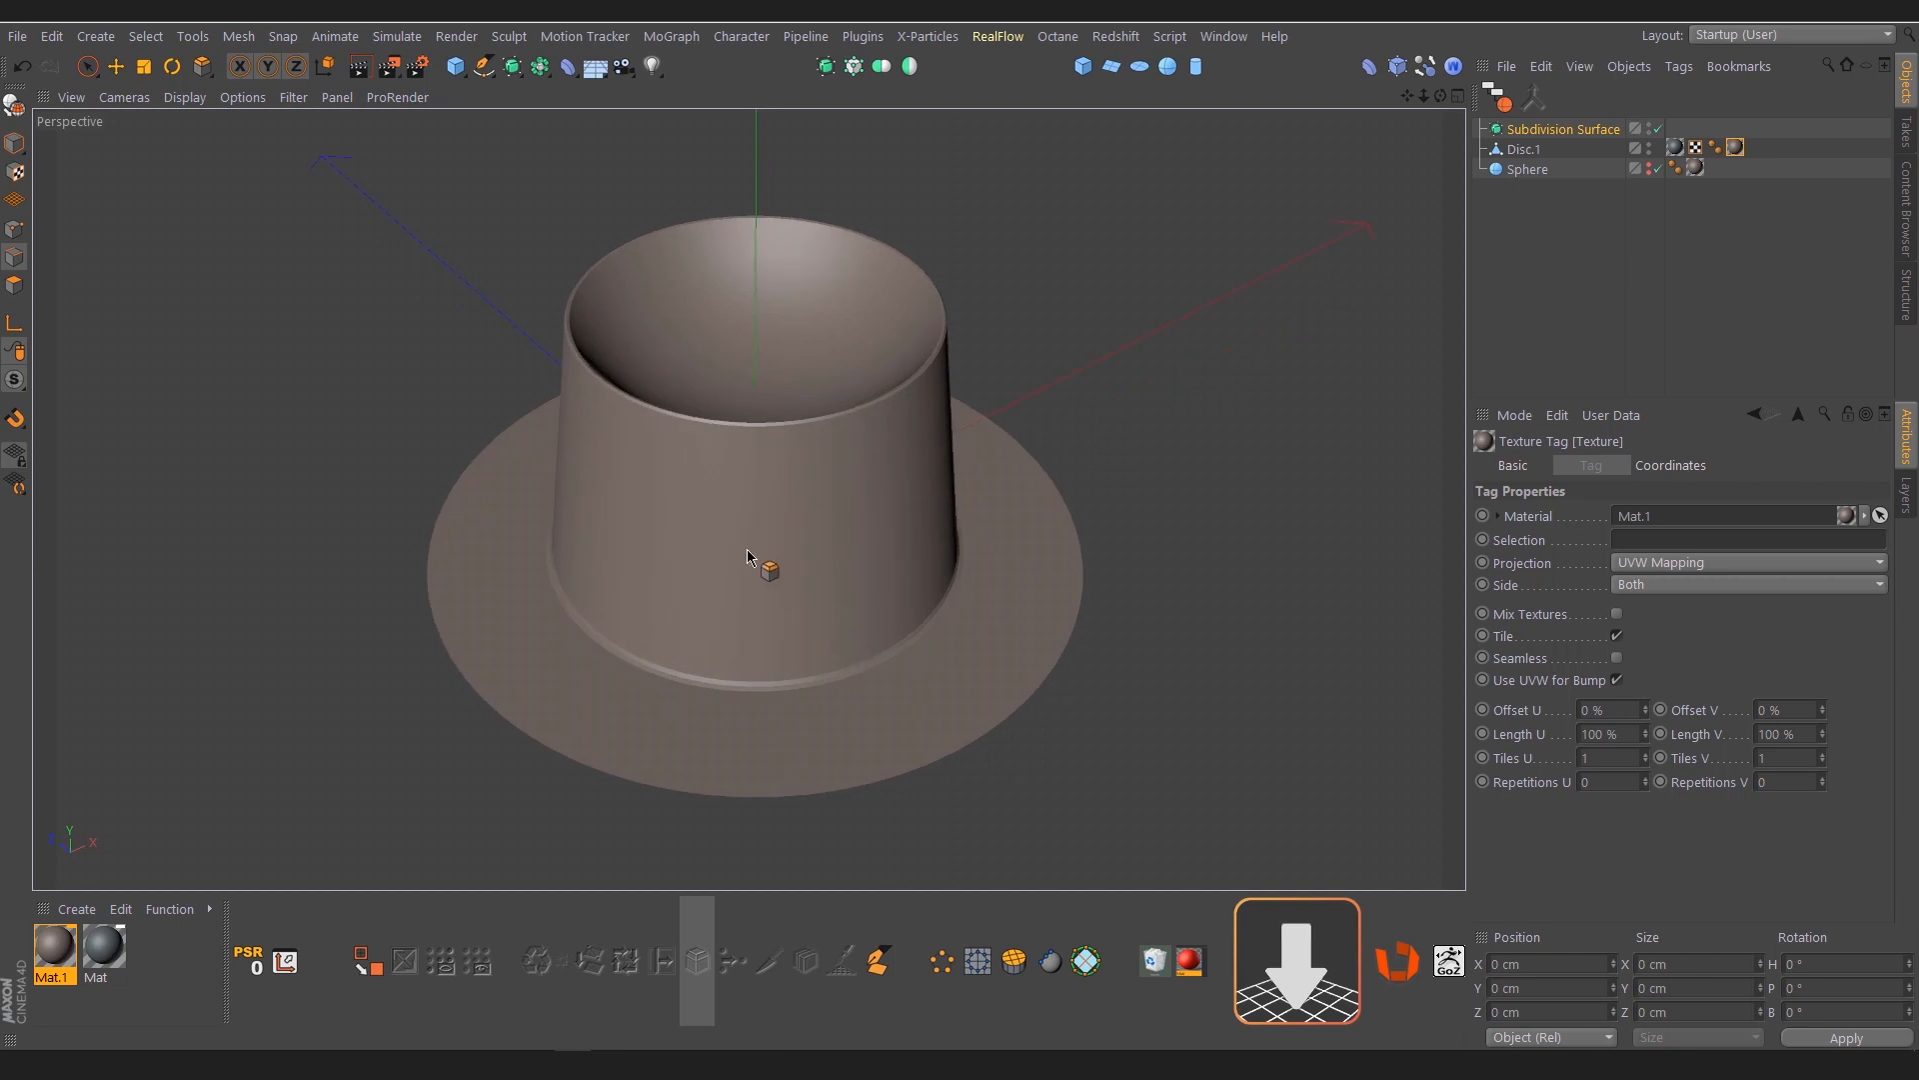
middle_click_drag(748, 557, 846, 542, "alt")
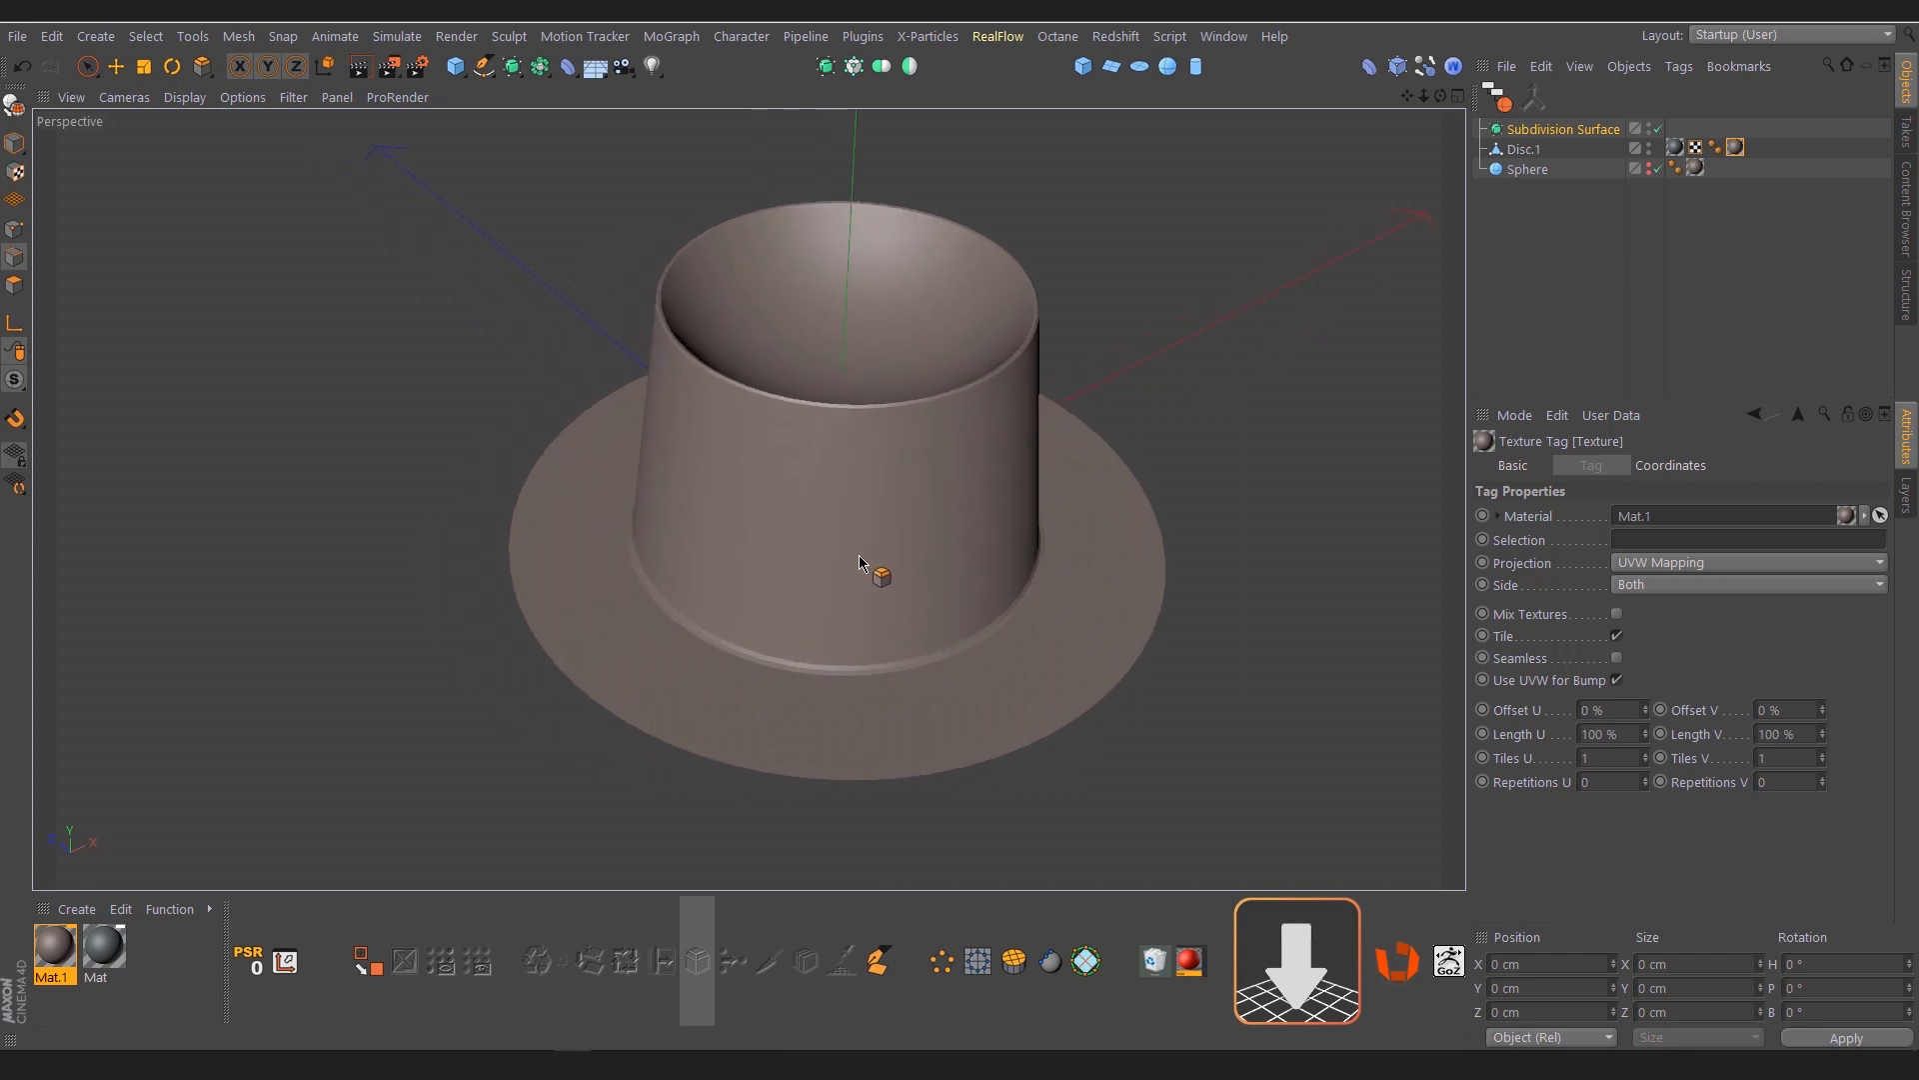